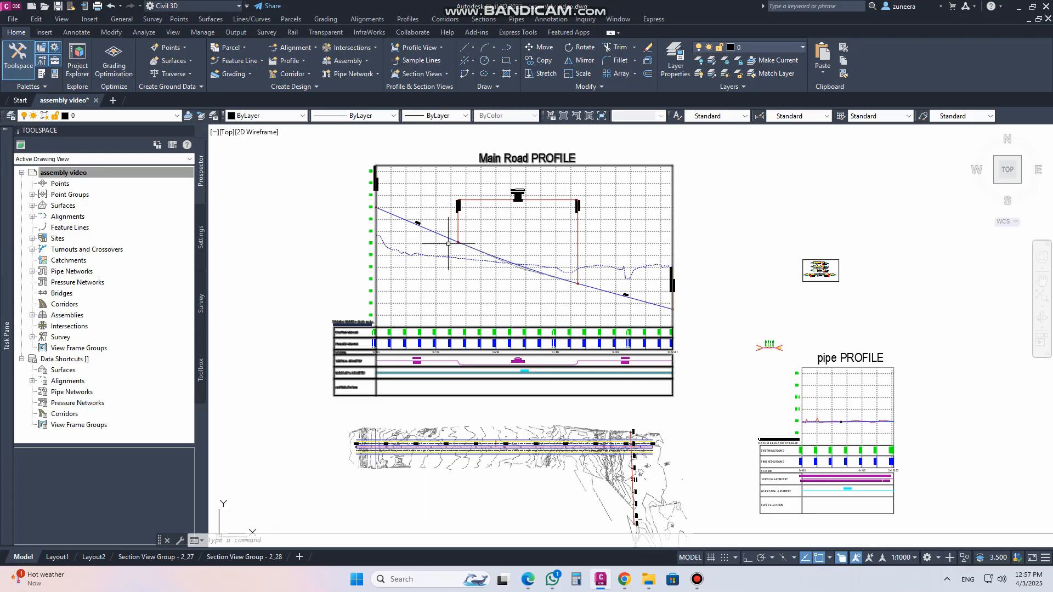
Examine the Main Road profile view, the pipe profile and the crossing feature line along the alignment in plan
scroll(496, 469, "up", 2)
scroll(322, 434, "up", 8)
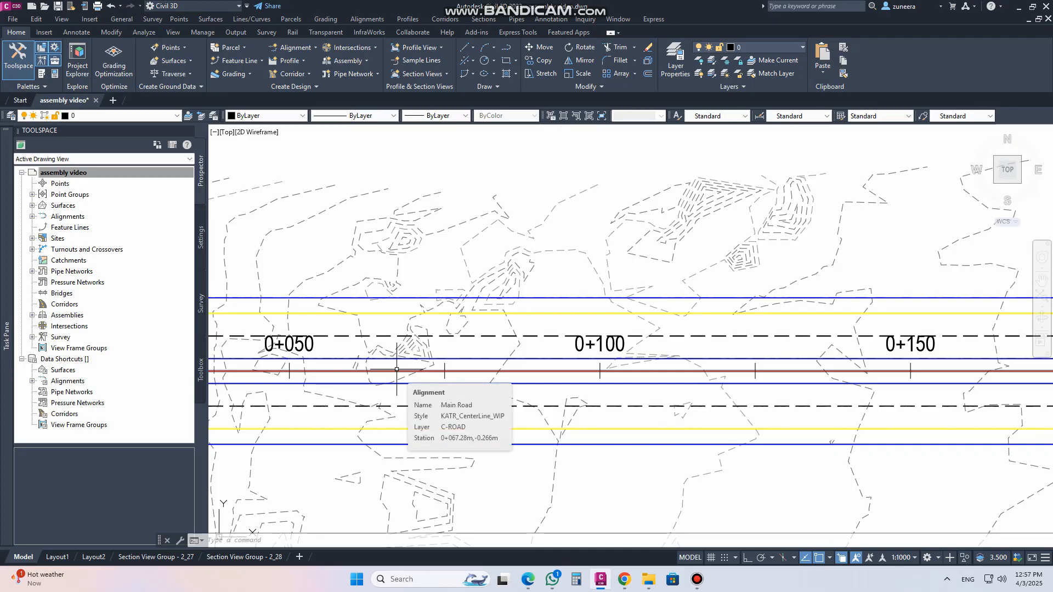
scroll(410, 397, "down", 10)
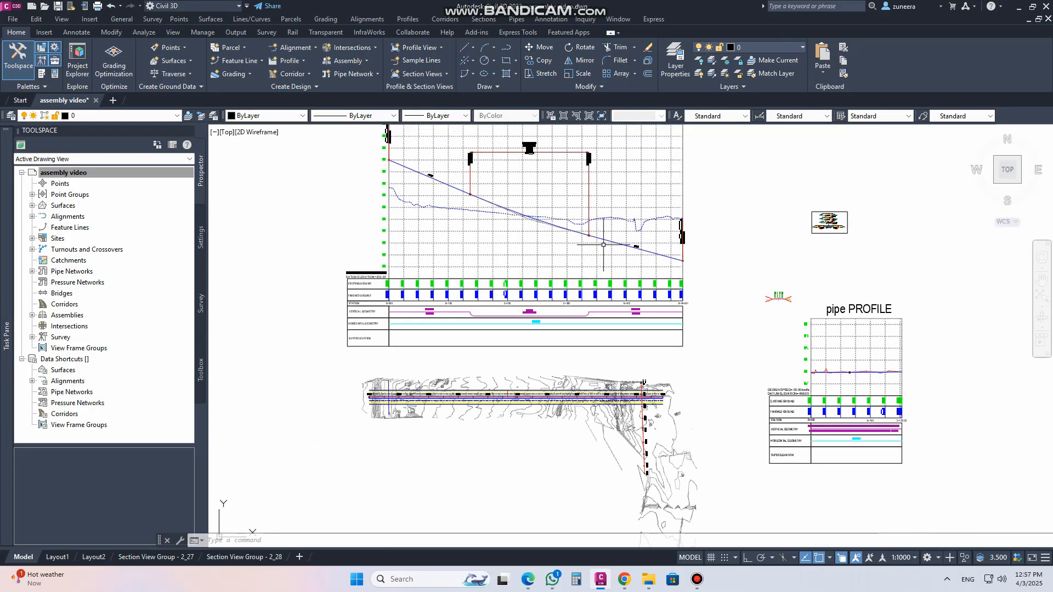
middle_click_drag(564, 202, 548, 244)
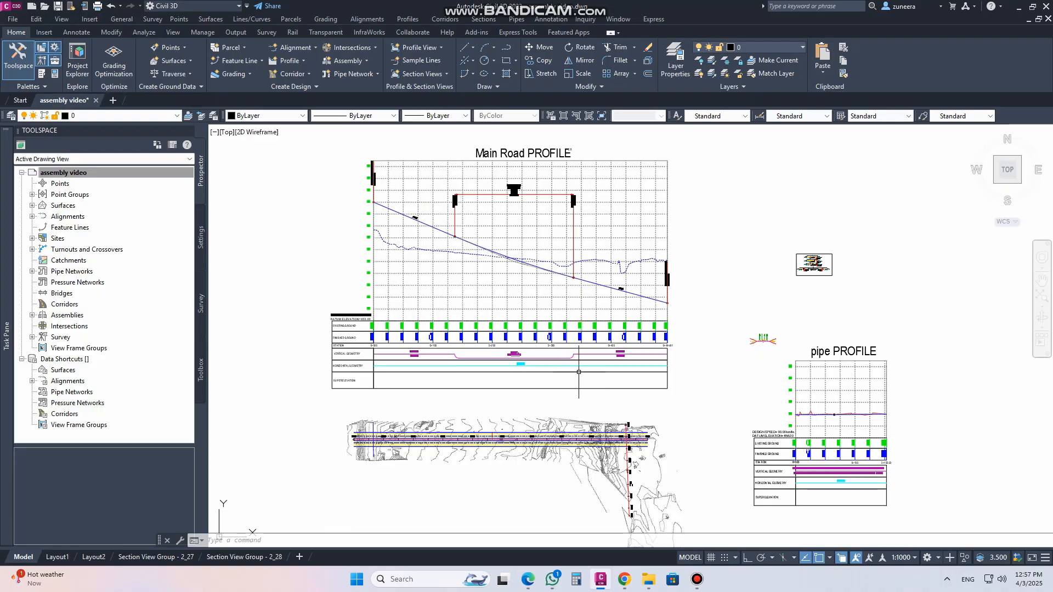
middle_click_drag(565, 396, 565, 330)
scroll(379, 368, "up", 6)
scroll(381, 368, "up", 3)
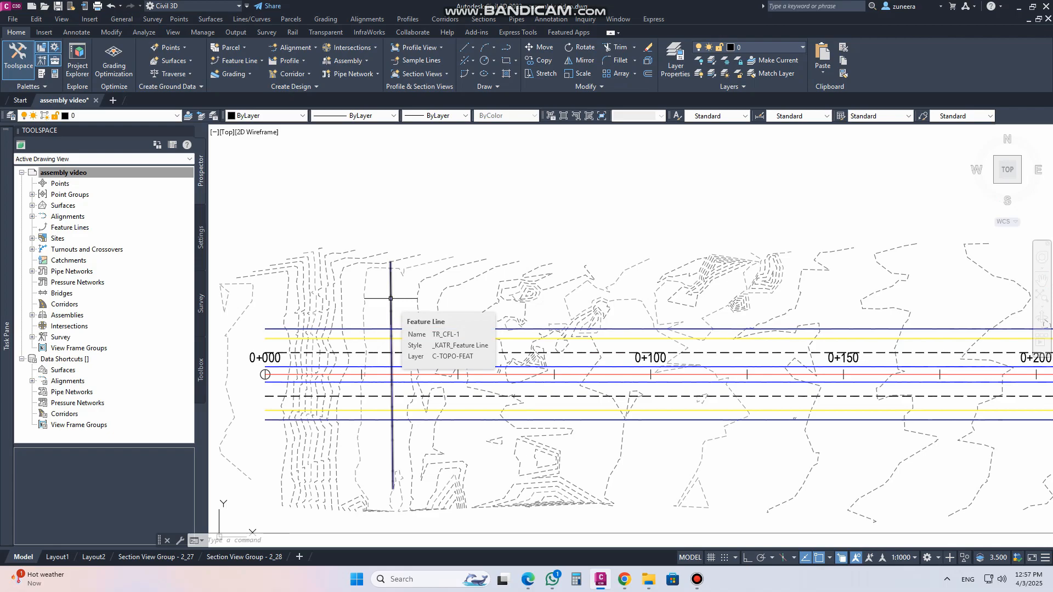
scroll(389, 299, "down", 4)
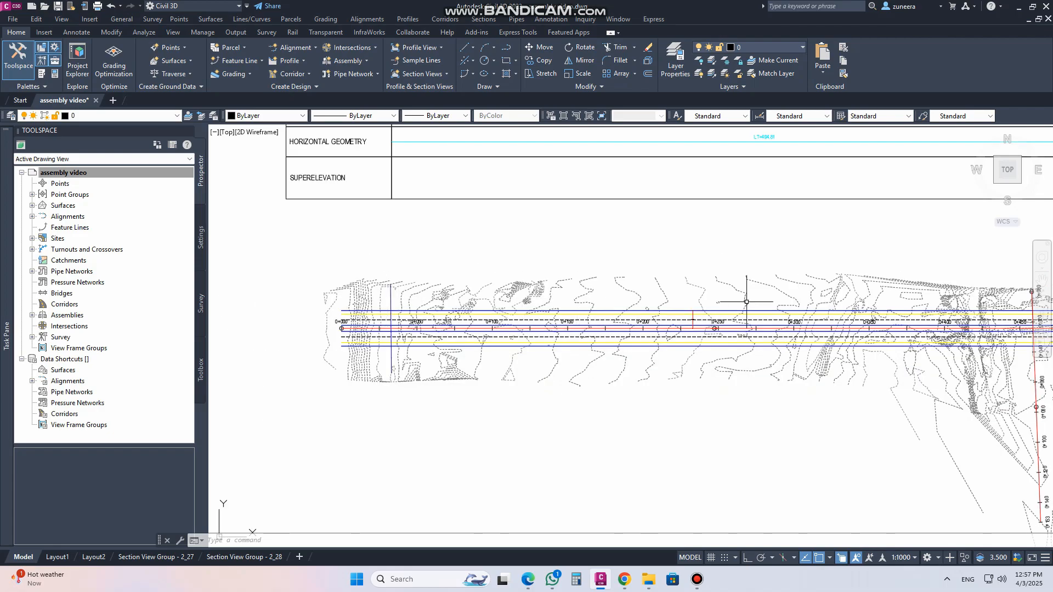
middle_click_drag(795, 302, 363, 281)
scroll(603, 324, "up", 4)
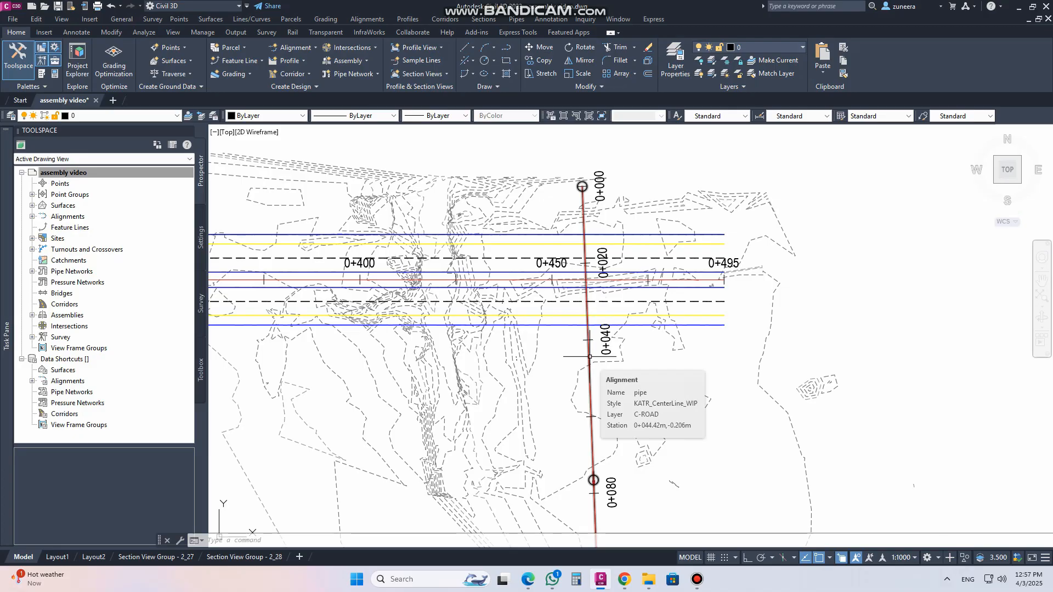
scroll(546, 291, "down", 6)
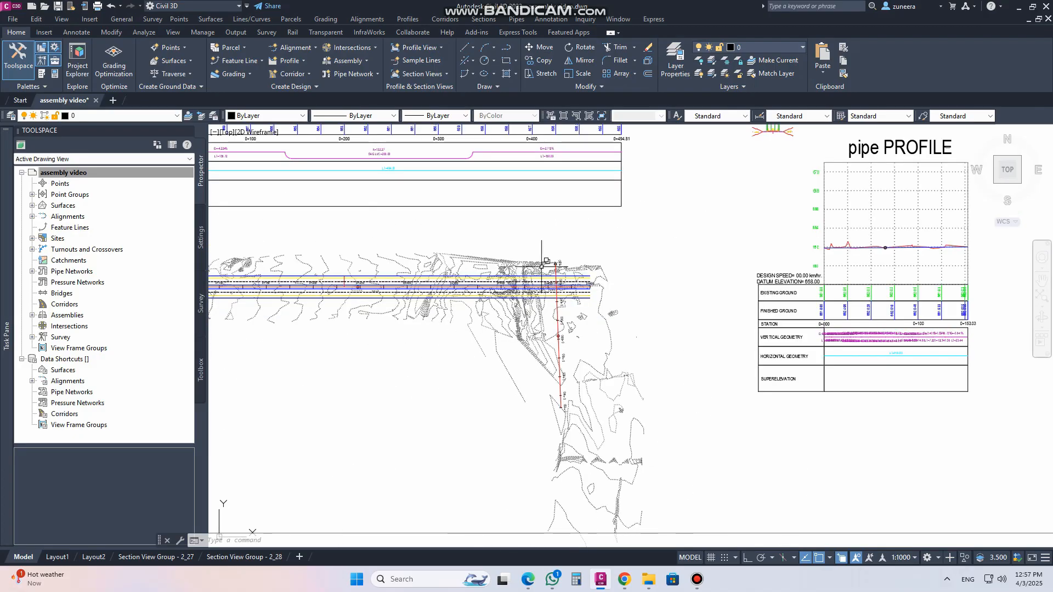
middle_click_drag(669, 273, 497, 343)
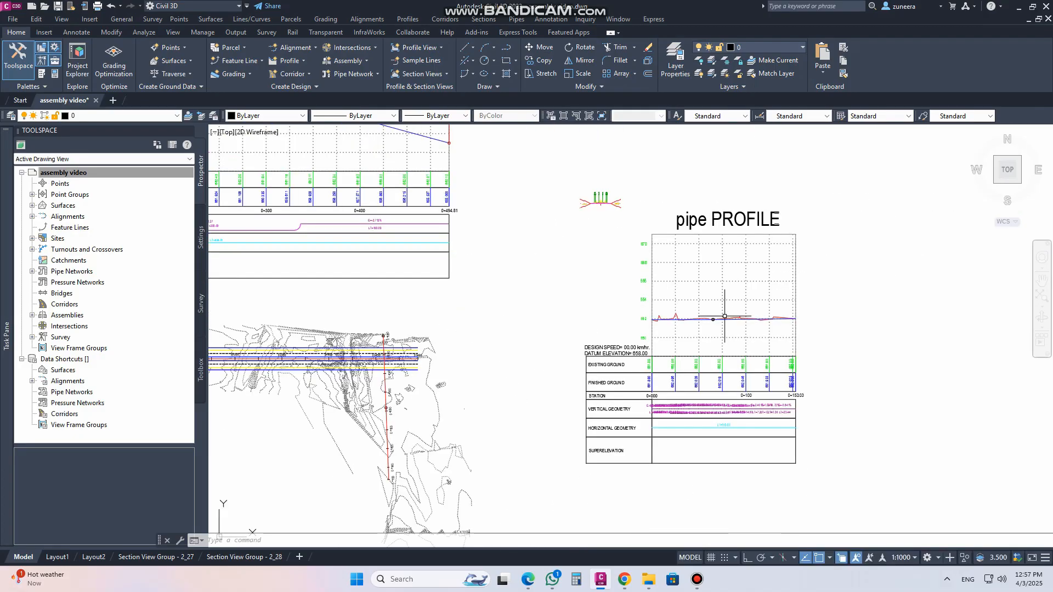
scroll(708, 323, "up", 8)
scroll(757, 251, "down", 10)
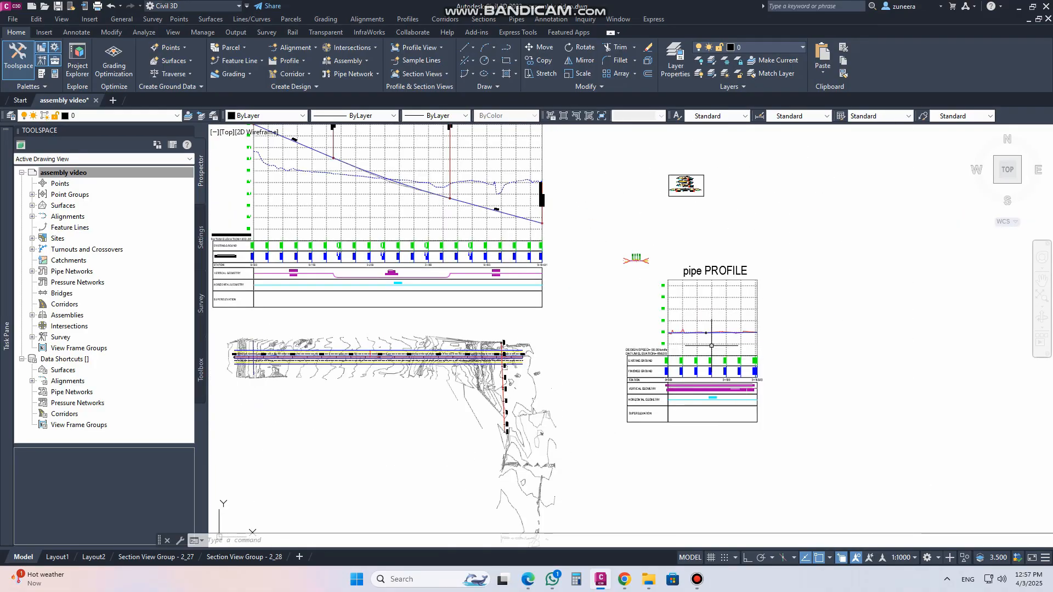
key("Escape")
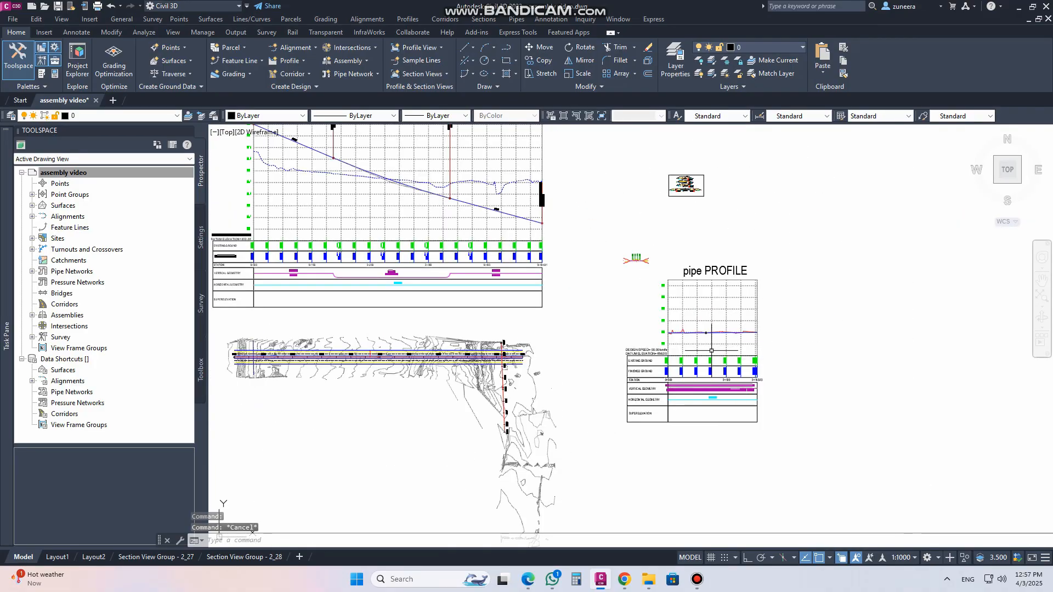
middle_click_drag(632, 293, 712, 349)
mouse_move(601, 252)
middle_mouse_down()
mouse_move(645, 307)
mouse_move(645, 284)
middle_mouse_up()
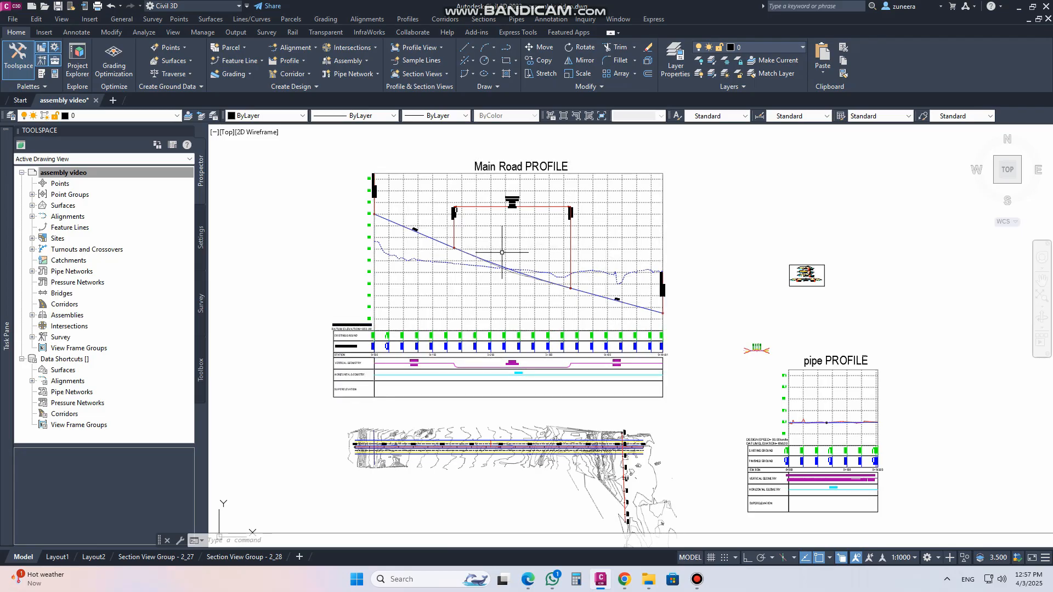
Add crossings to the Main Road profile view by selecting the TR_CFL-1 feature line that crosses the road
mouse_move(487, 286)
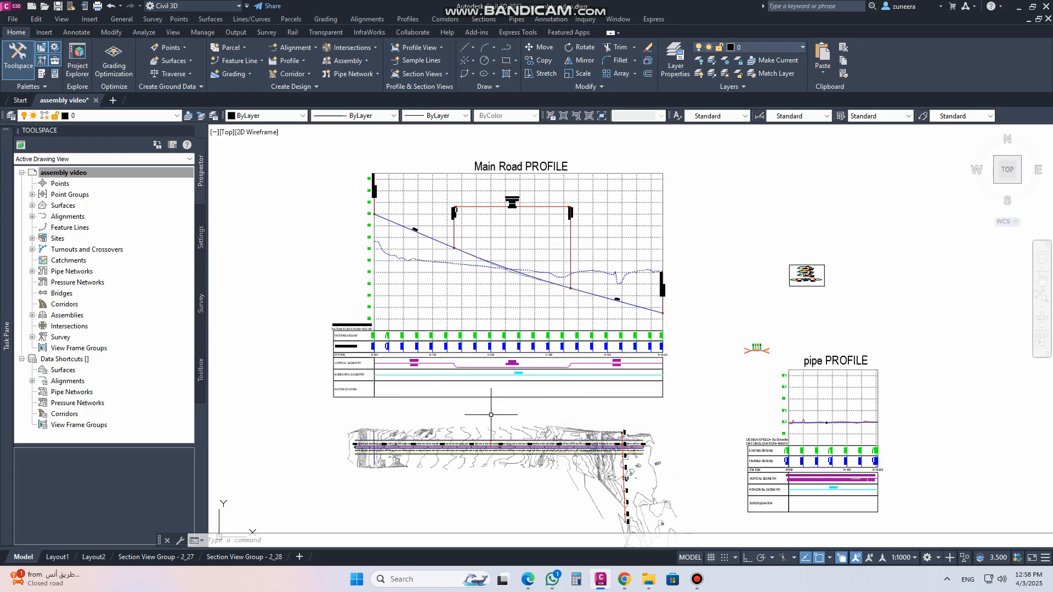
mouse_move(491, 415)
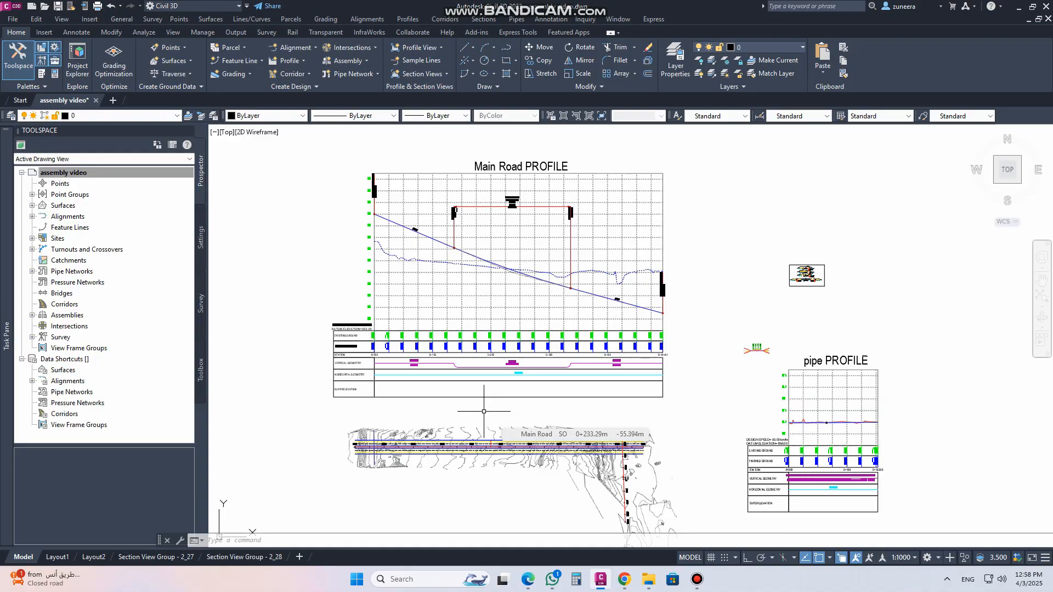
left_click(475, 295)
mouse_move(475, 294)
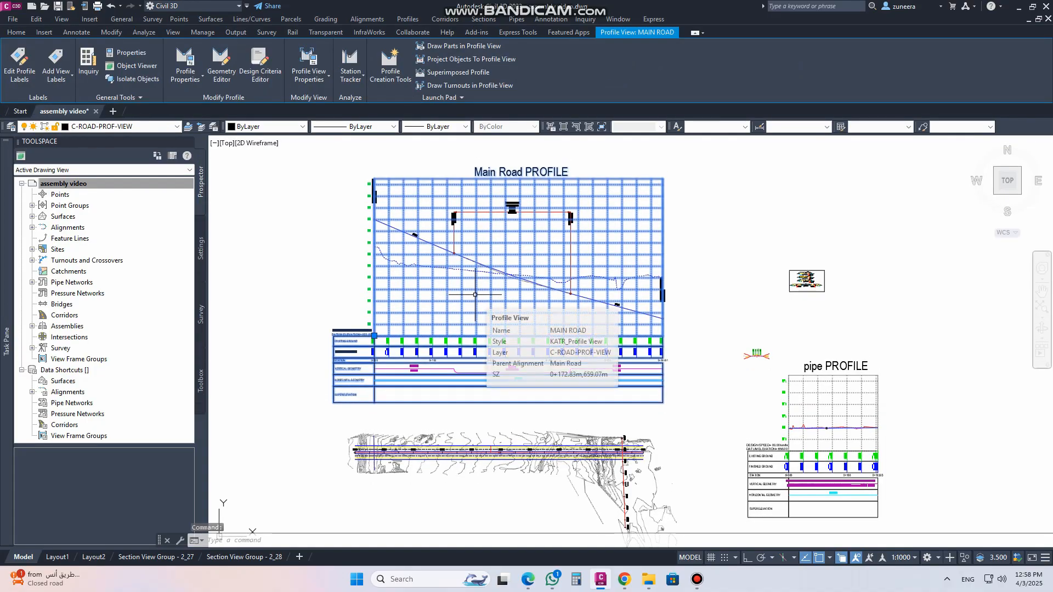
left_click(443, 99)
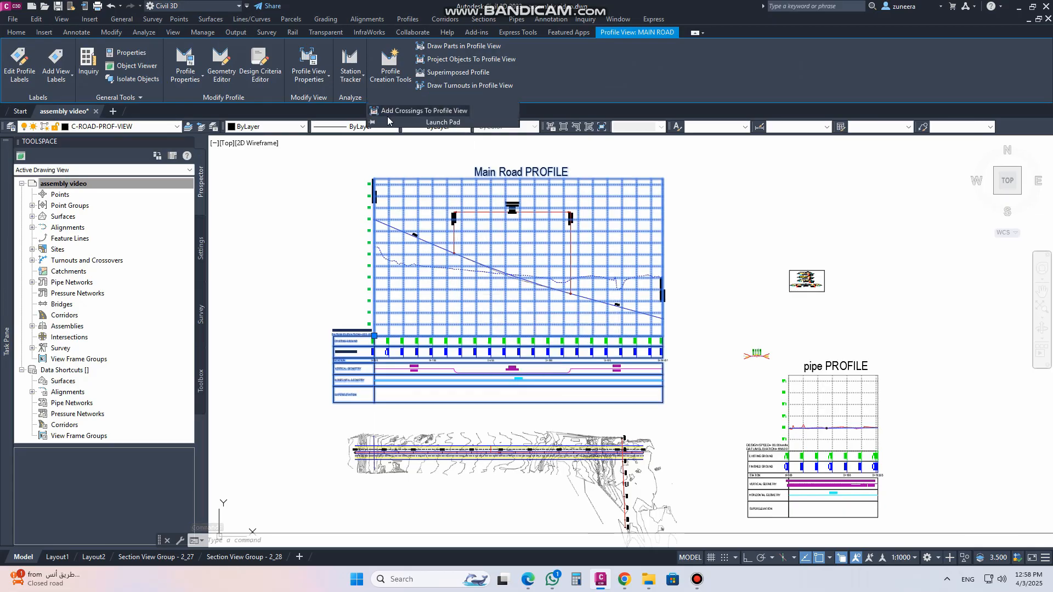
left_click(410, 112)
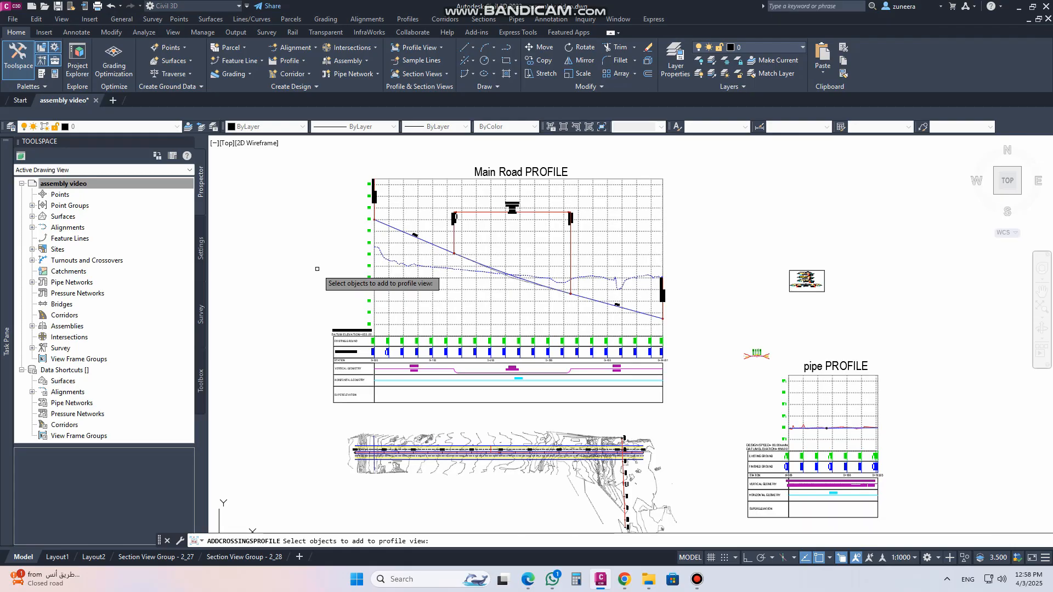
scroll(373, 462, "up", 7)
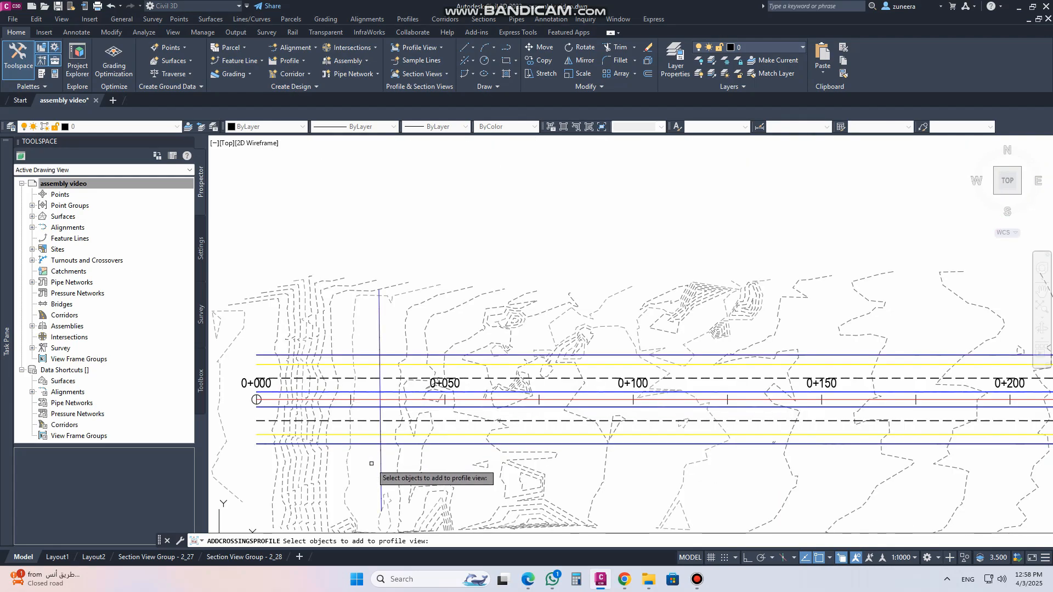
scroll(371, 464, "up", 2)
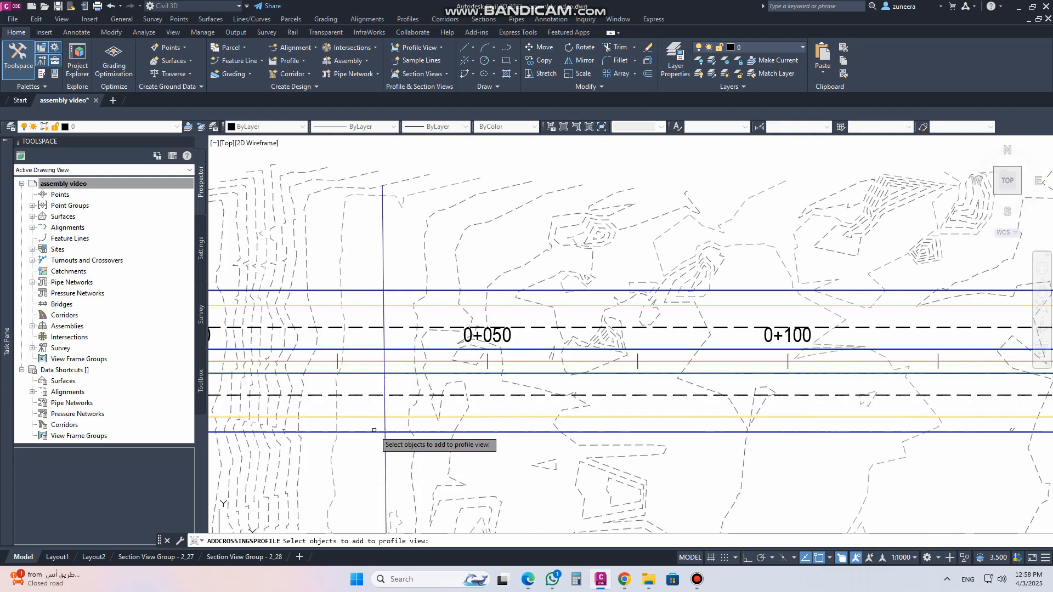
left_click(370, 432)
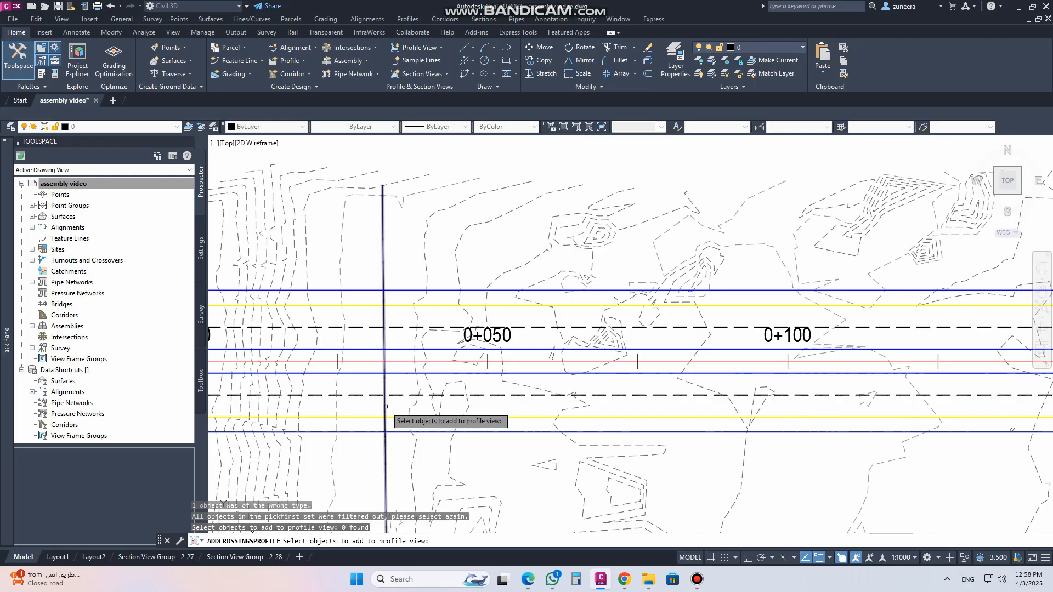
scroll(433, 386, "down", 5)
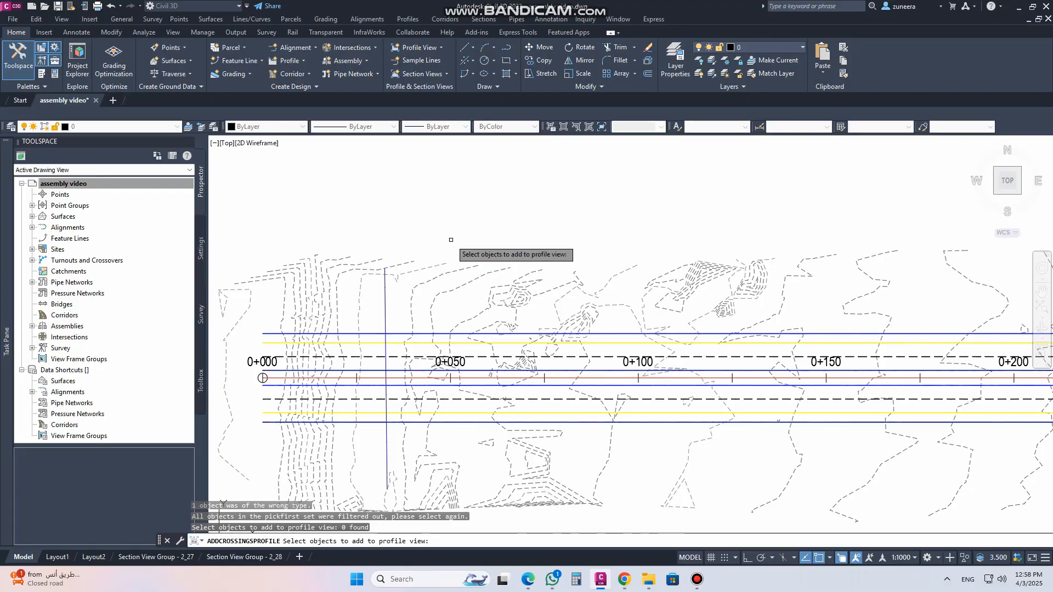
left_click(385, 305)
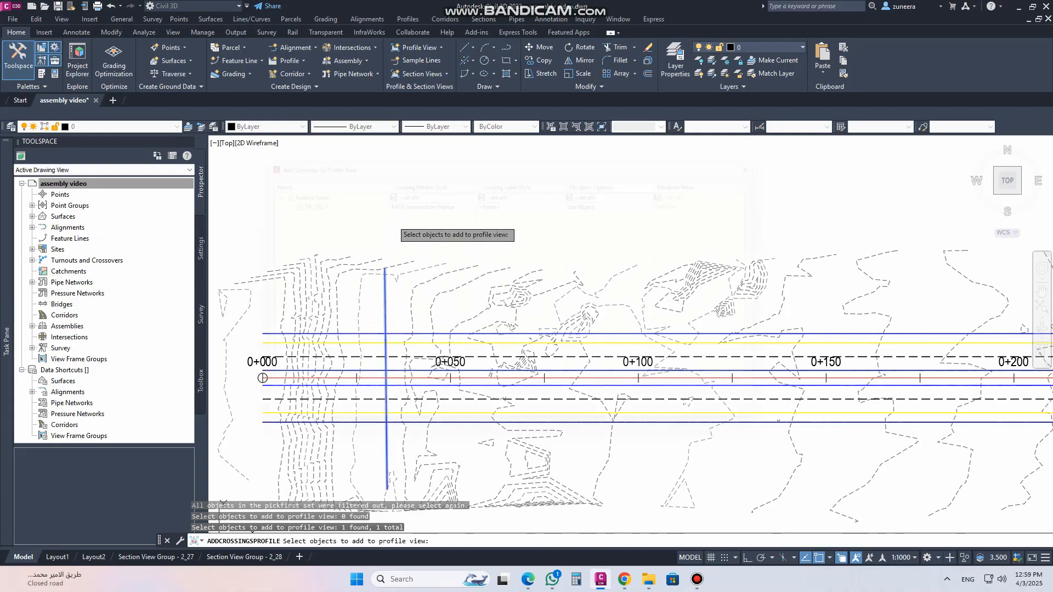
key("Return")
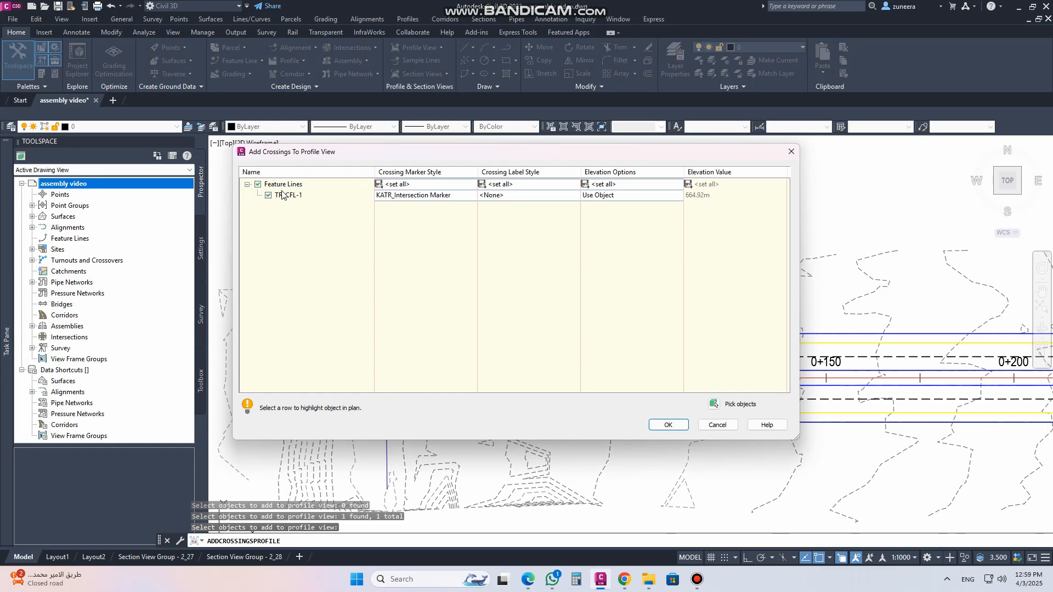
Select the TR_CFL-1 crossing row and open its crossing marker style to inspect the marker settings
left_click(320, 187)
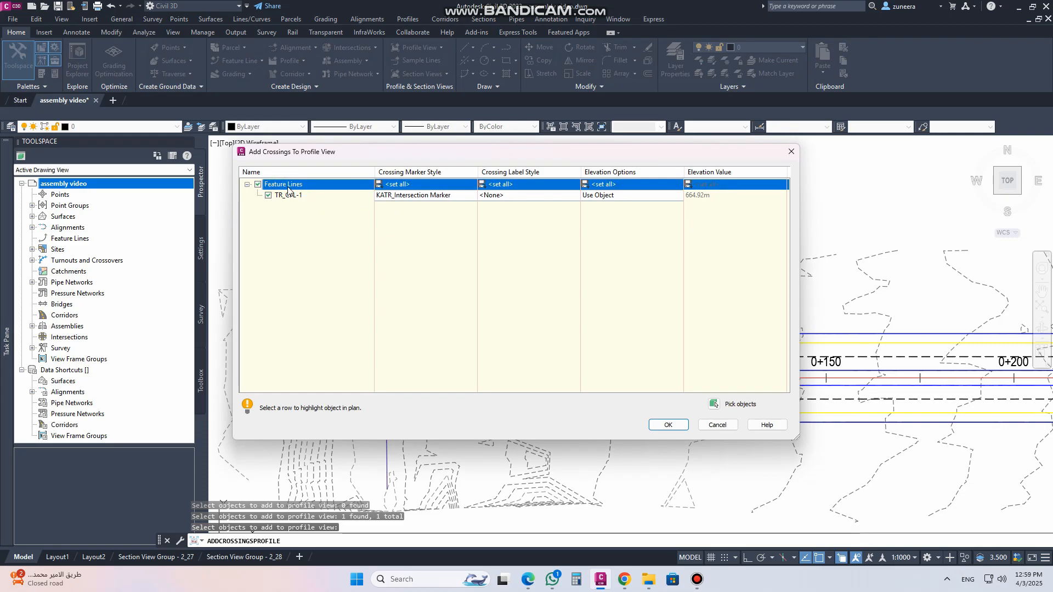
left_click(296, 197)
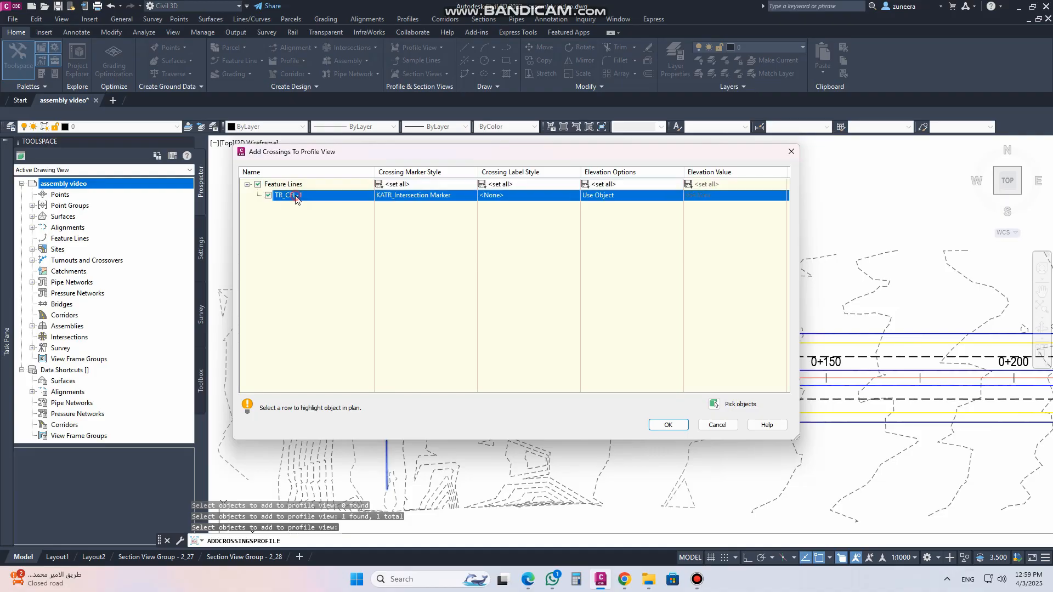
left_click_drag(298, 199, 412, 196)
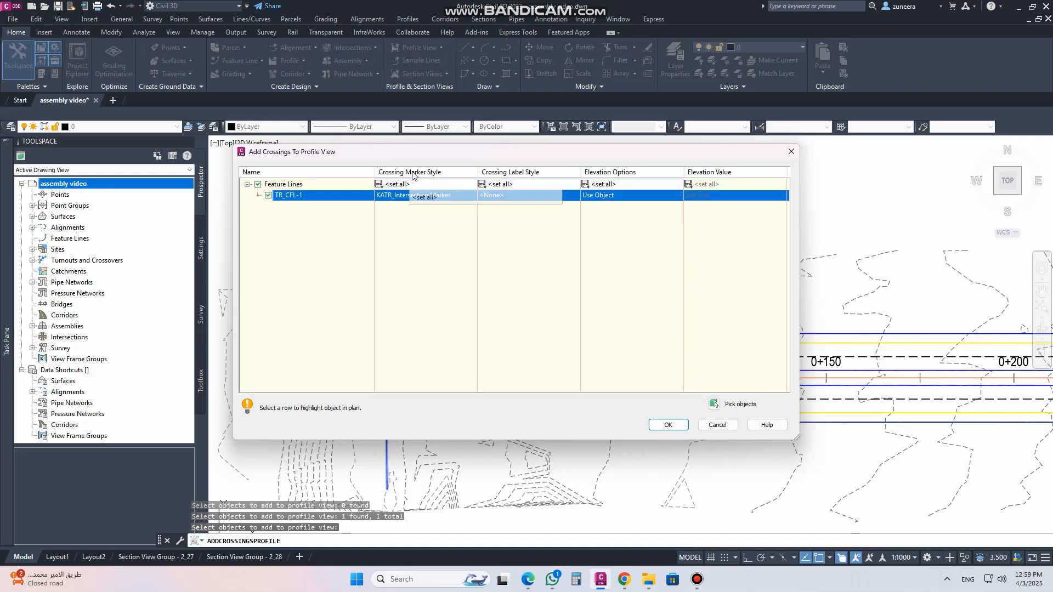
left_click(415, 196)
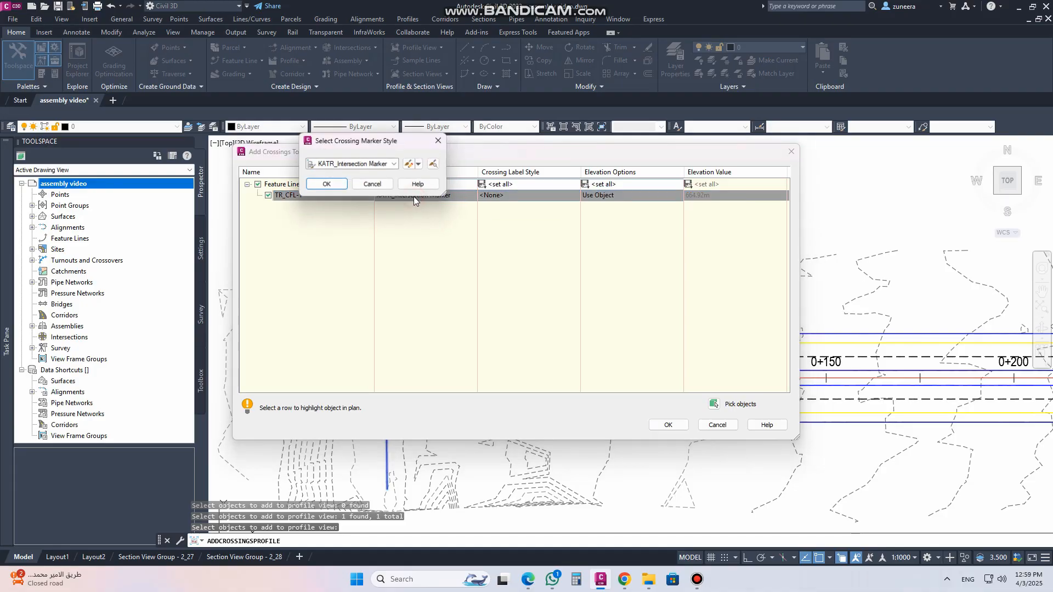
left_click(409, 165)
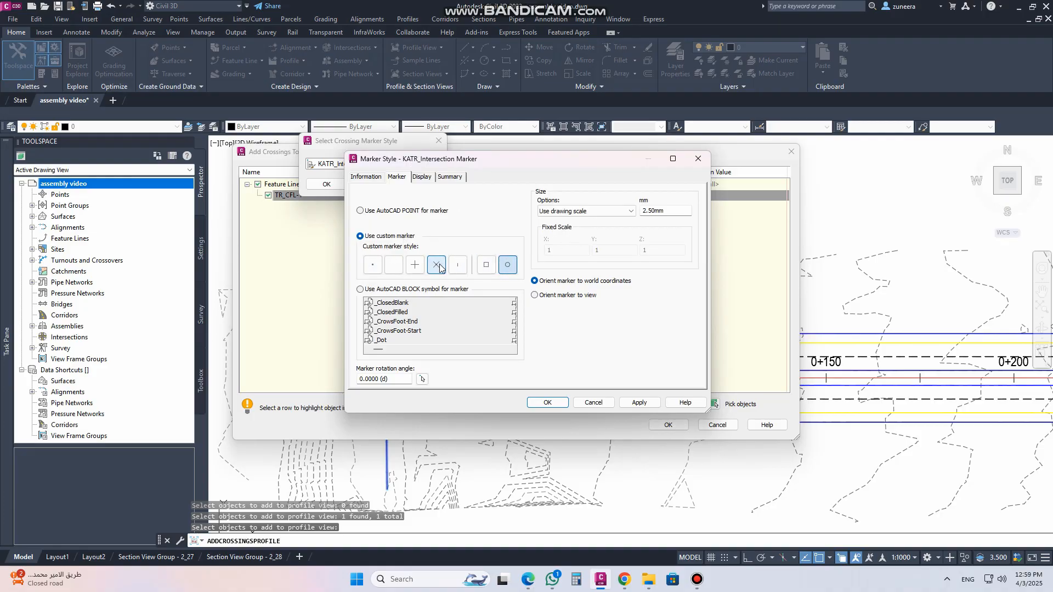
left_click(698, 159)
Preview the KATR_Intersection Marker style detail and review its marker size settings again
left_click(434, 164)
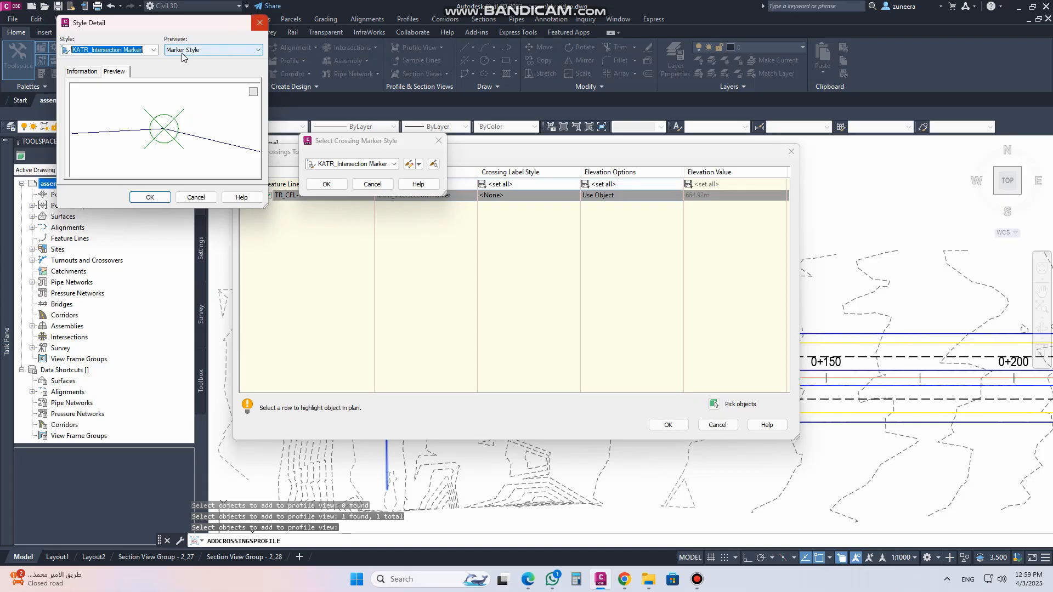
left_click(259, 22)
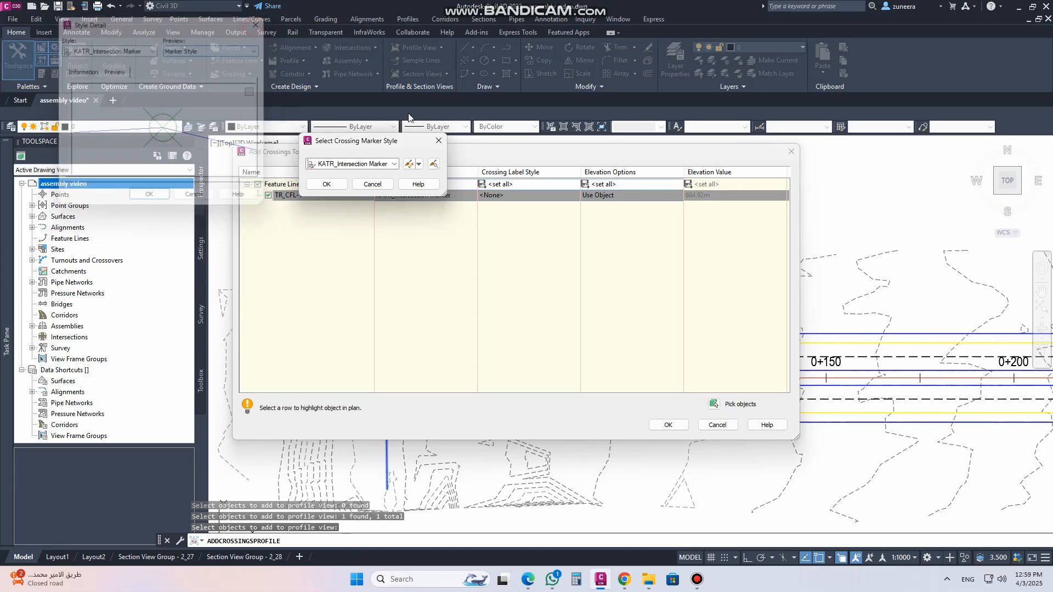
left_click(408, 164)
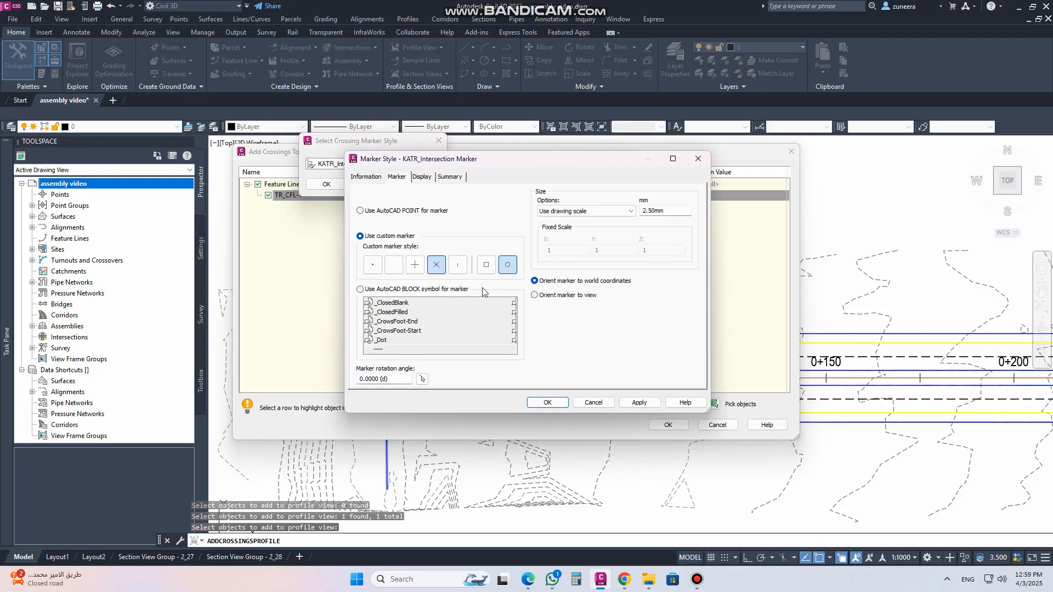
double_click(669, 211)
left_click(697, 158)
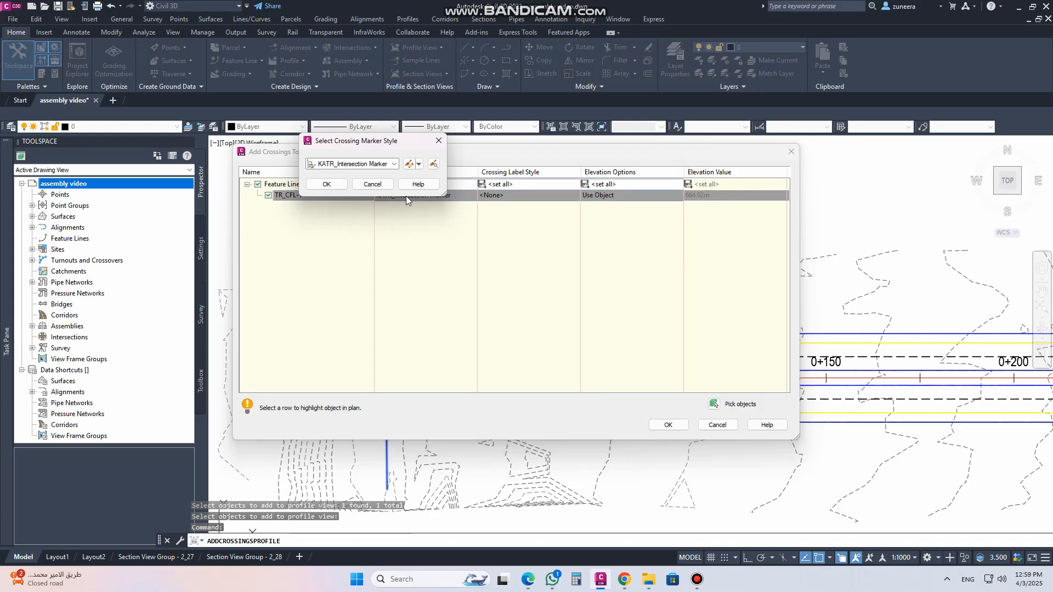
Preview alternative crossing marker styles and keep KATR_Intersection Marker for the TR_CFL-1 crossing
left_click(394, 165)
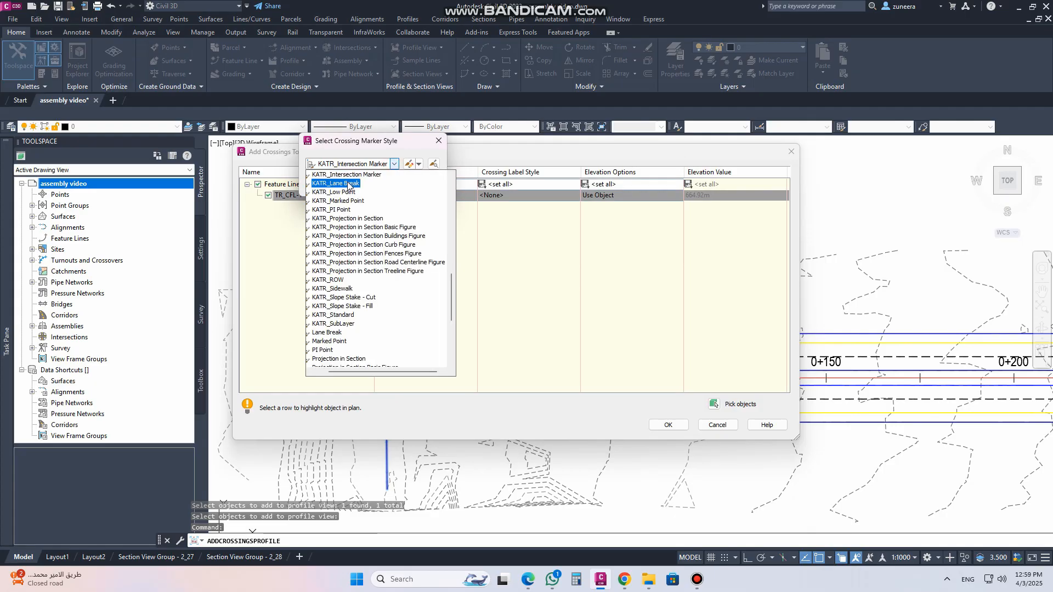
left_click(358, 144)
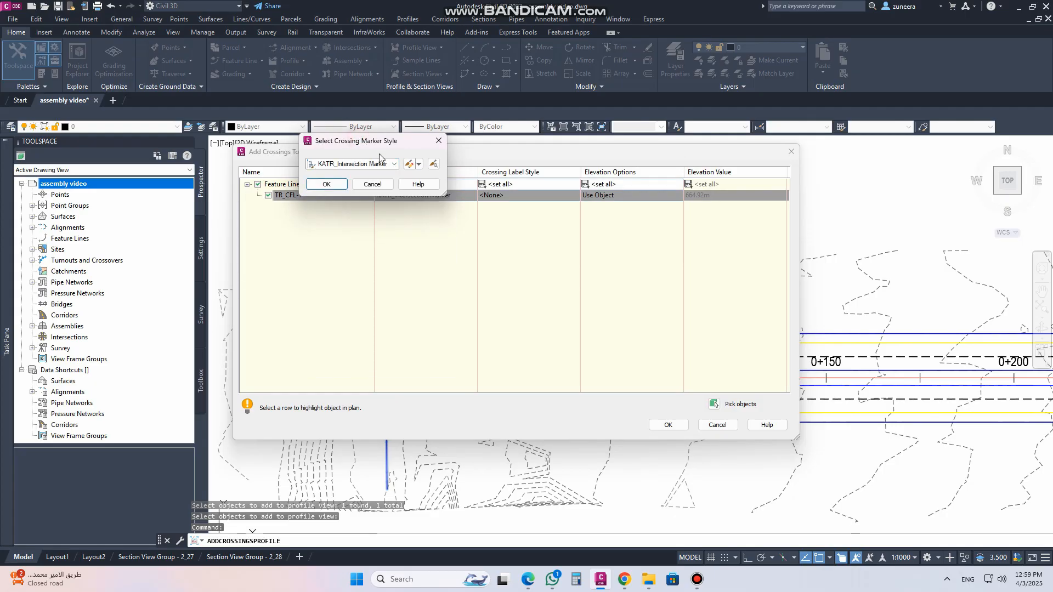
left_click(433, 165)
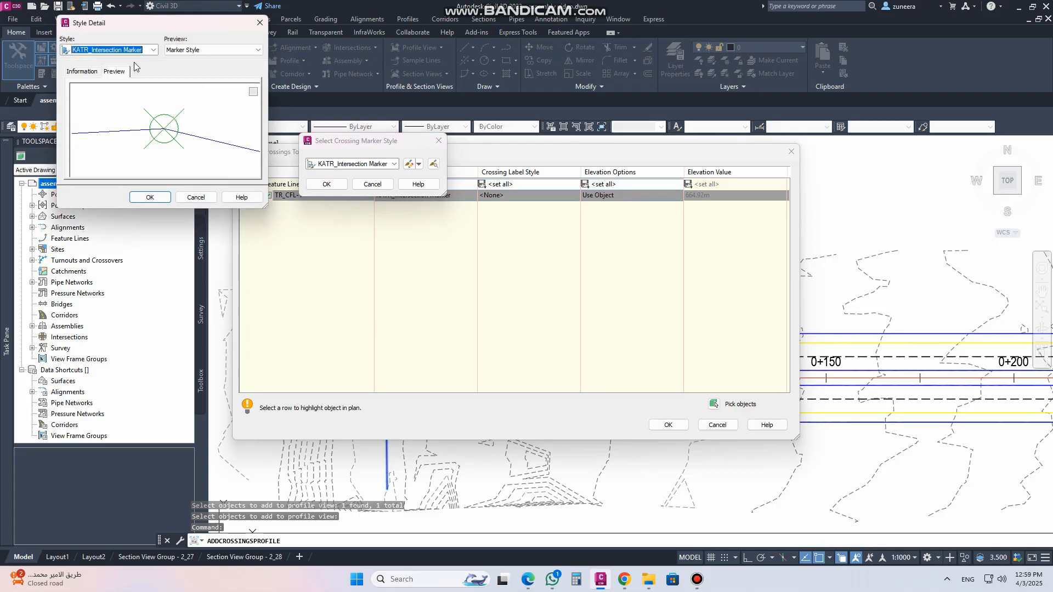
scroll(135, 55, "down", 4)
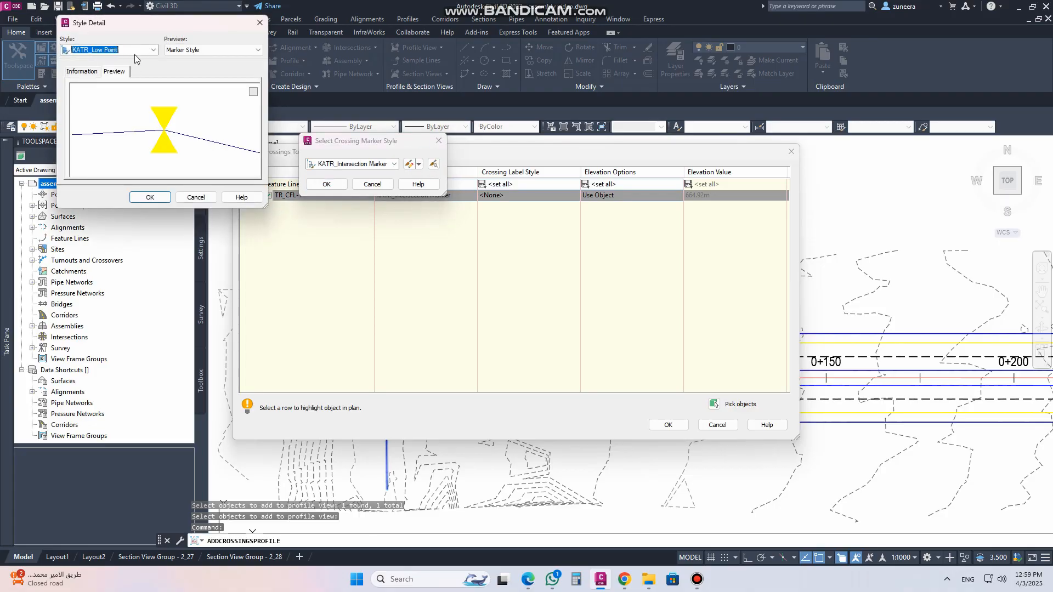
scroll(135, 55, "down", 3)
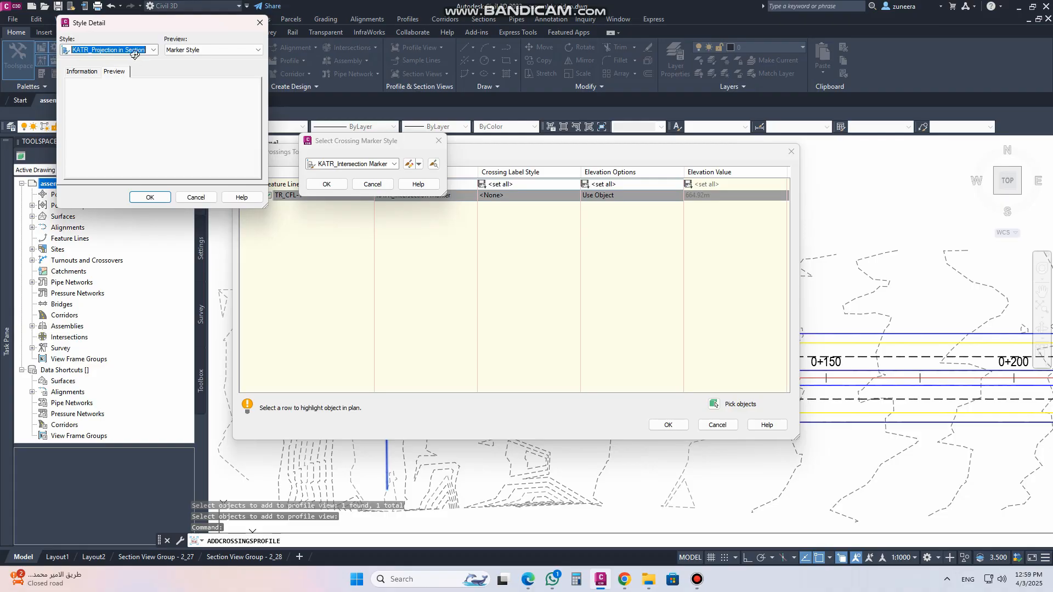
left_click(259, 23)
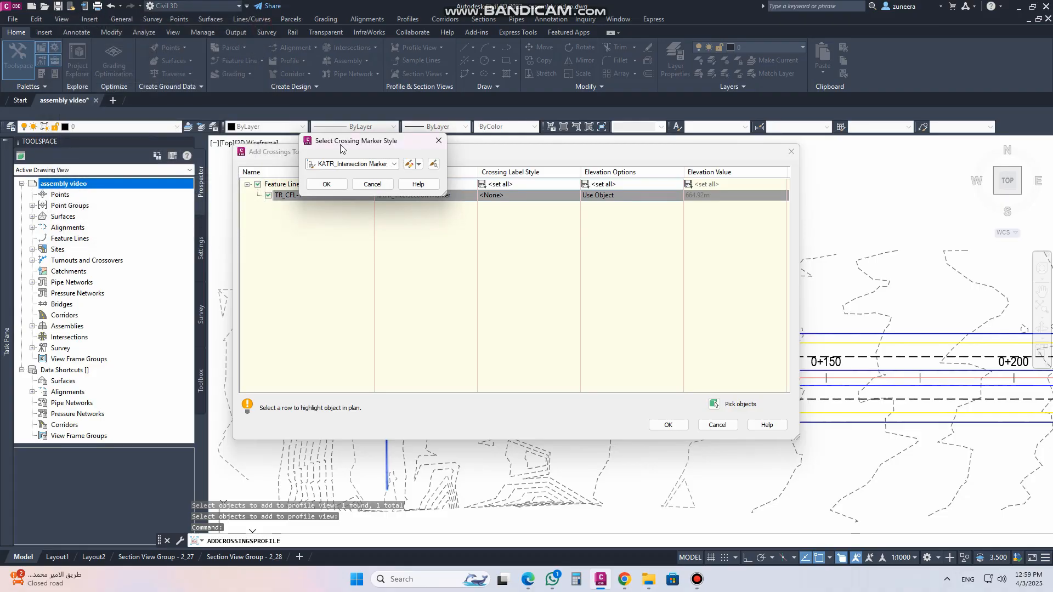
left_click(326, 183)
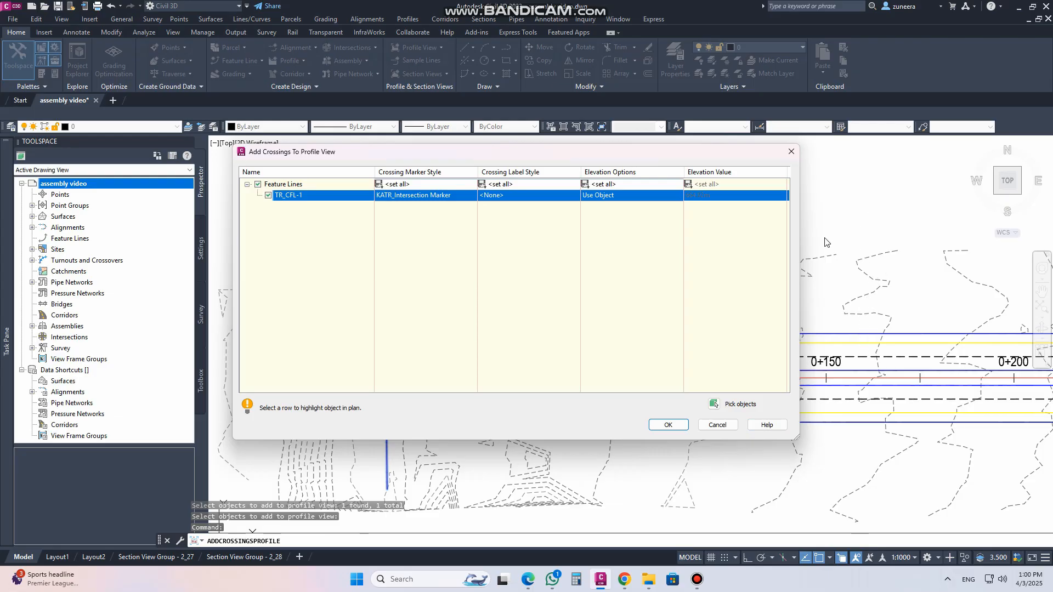
Choose the Standard crossing label style and inspect it in an enlarged style detail preview
left_click(510, 195)
left_click(395, 164)
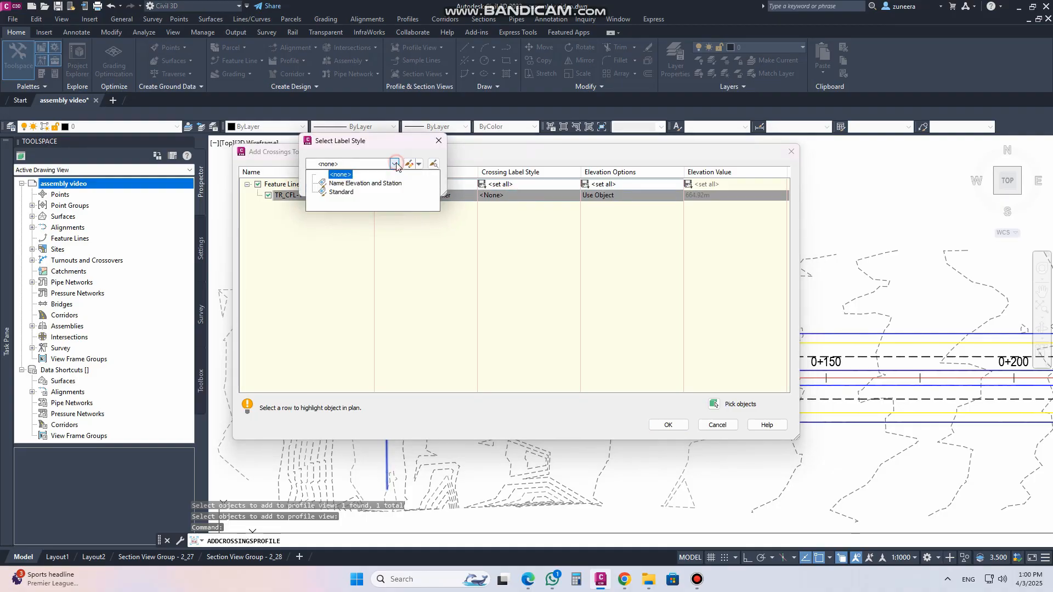
left_click(340, 192)
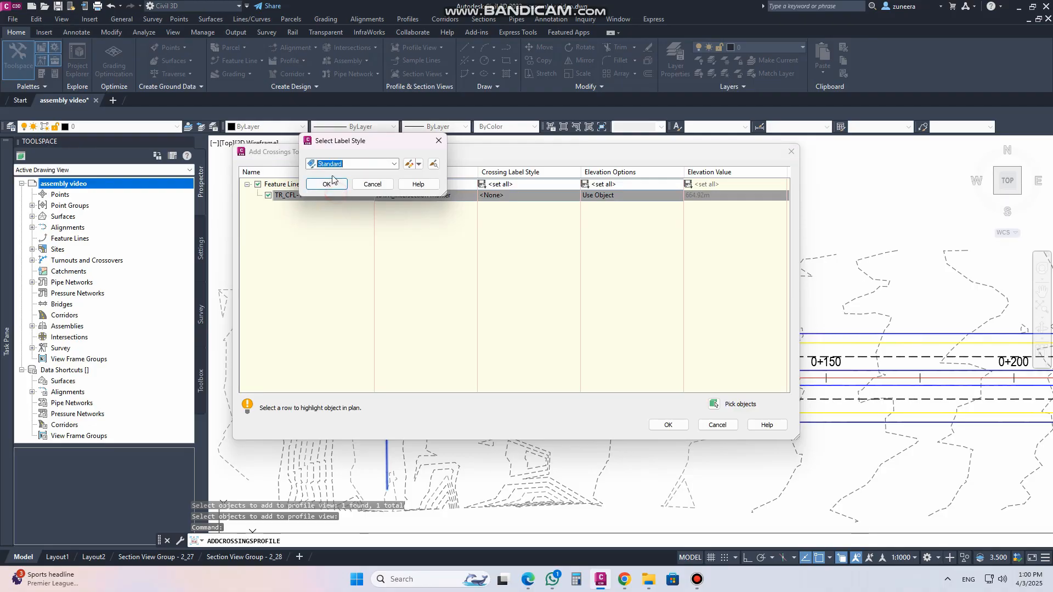
left_click(433, 163)
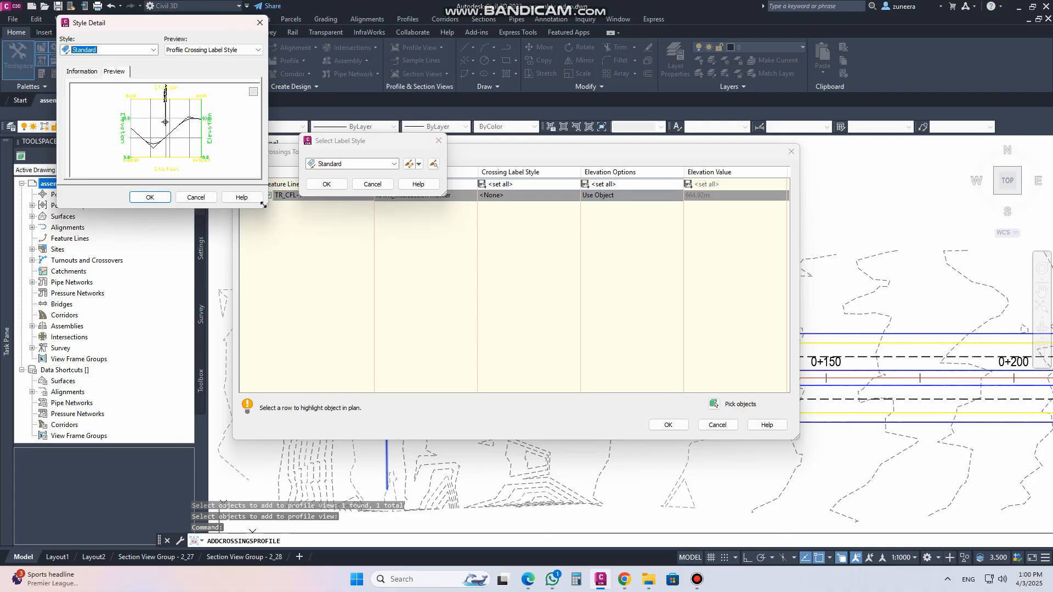
left_click_drag(266, 206, 330, 319)
scroll(187, 147, "up", 5)
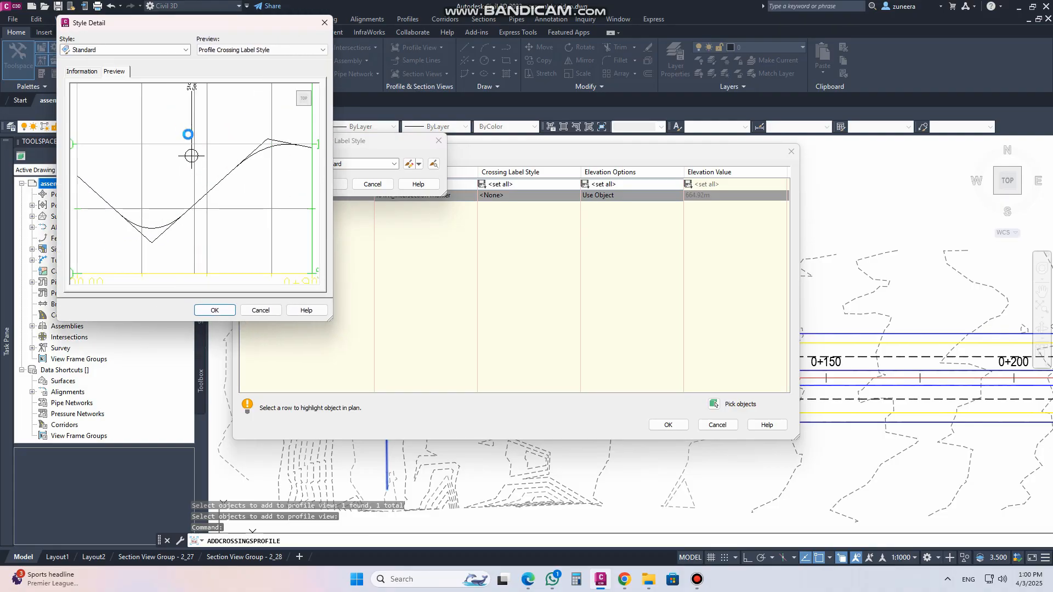
scroll(194, 209, "up", 3)
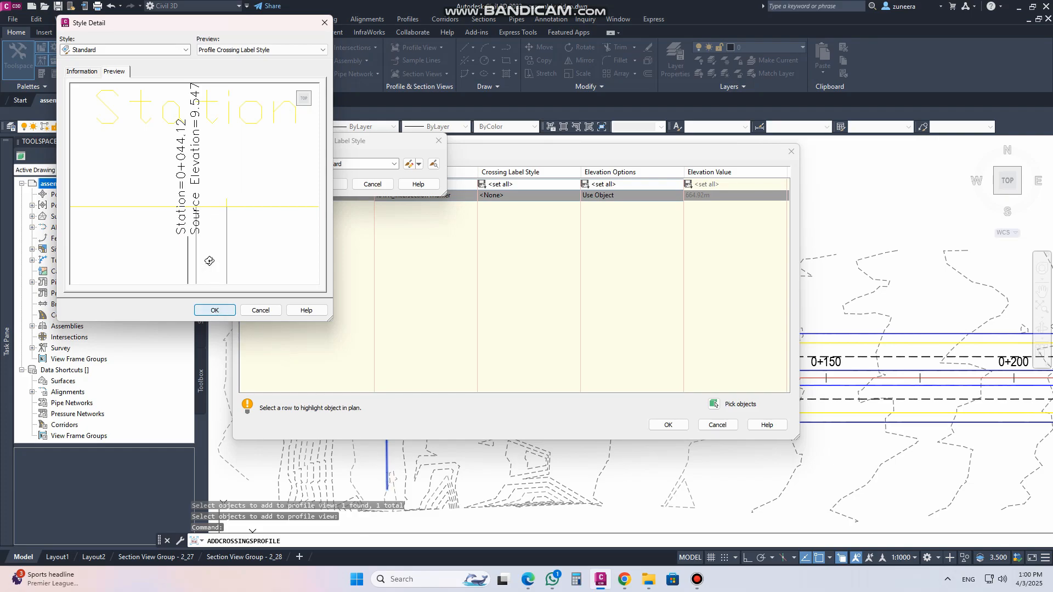
left_click(214, 311)
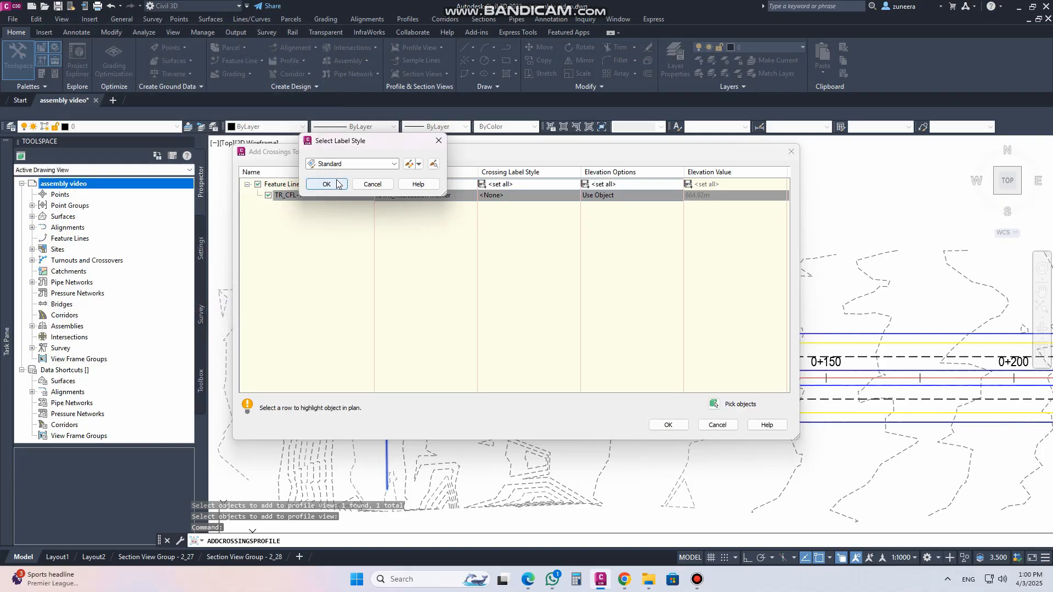
Set the TR_CFL-1 crossing label style to Name Elevation and Station
left_click(395, 164)
left_click(353, 181)
left_click(434, 165)
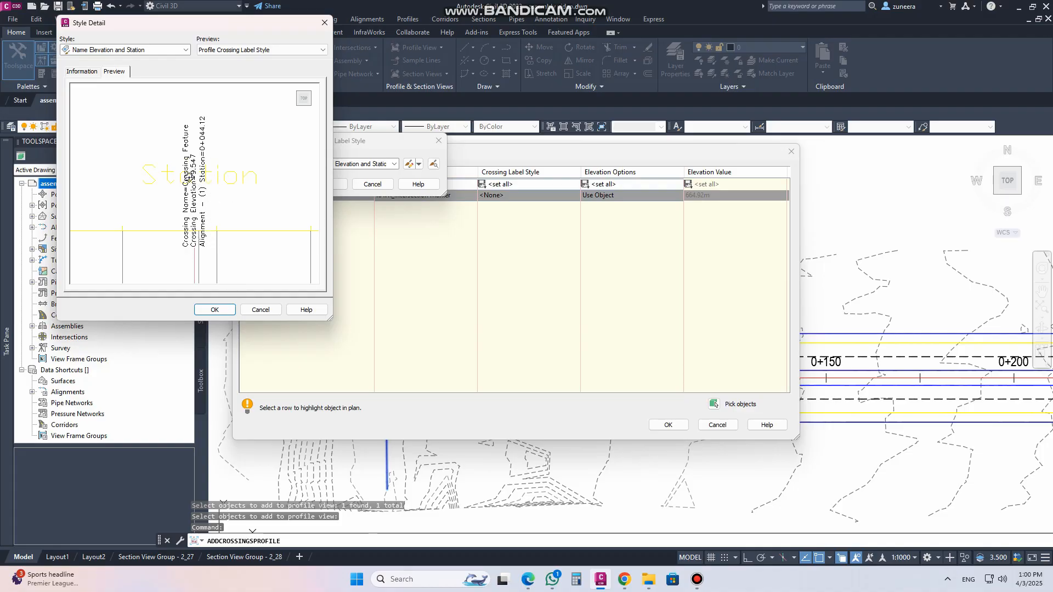
left_click(210, 311)
left_click(328, 185)
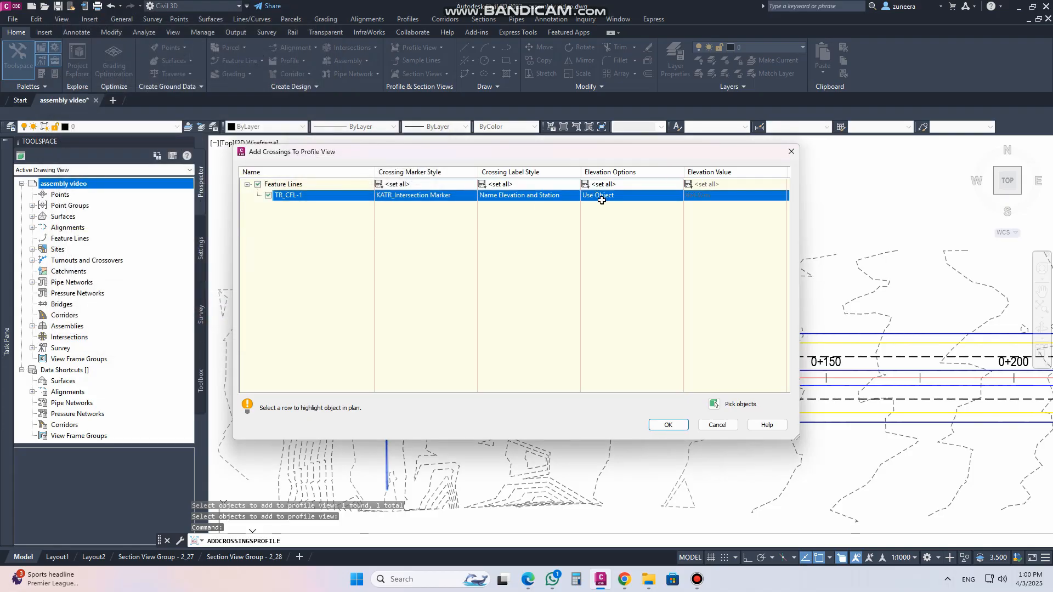
Keep the Use Object elevation option and add the crossing to the profile view
left_click(618, 196)
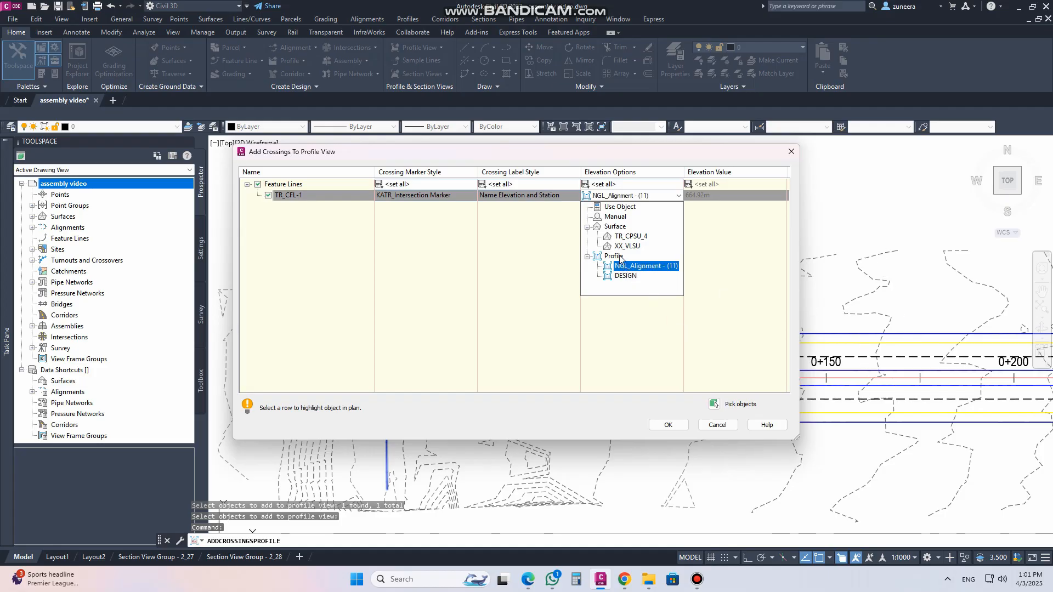
left_click(611, 208)
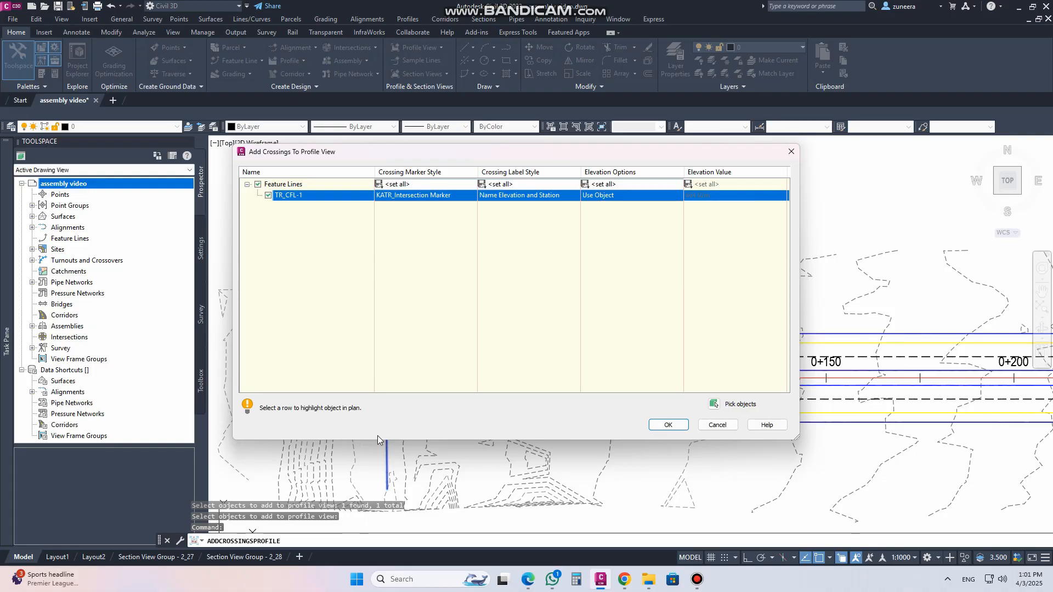
left_click(674, 426)
Try to move the crossing label by its grip in the profile view and undo the move
scroll(461, 422, "down", 3)
scroll(496, 264, "up", 6)
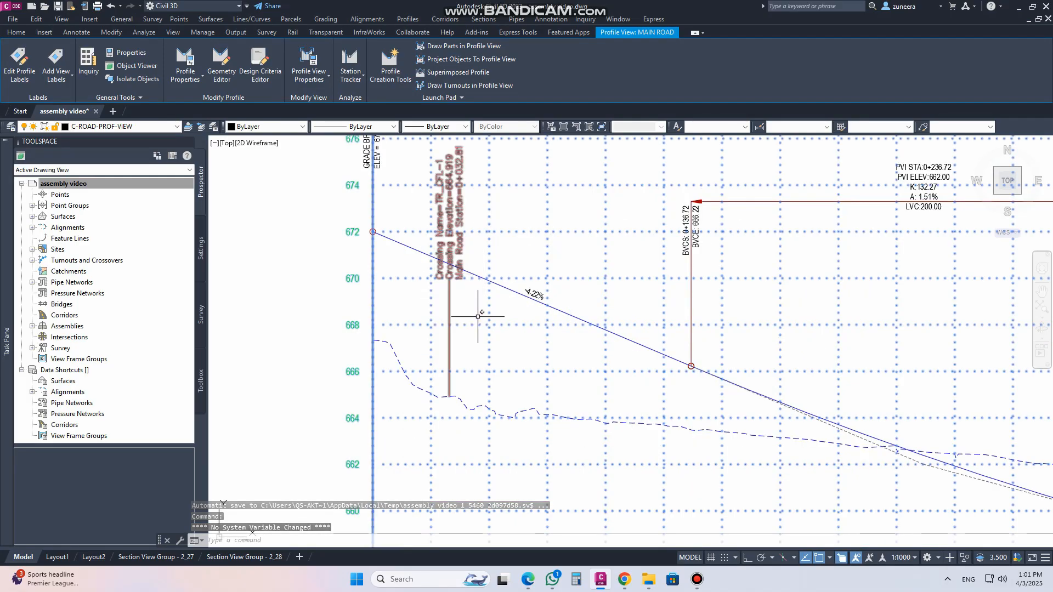
scroll(478, 317, "down", 3)
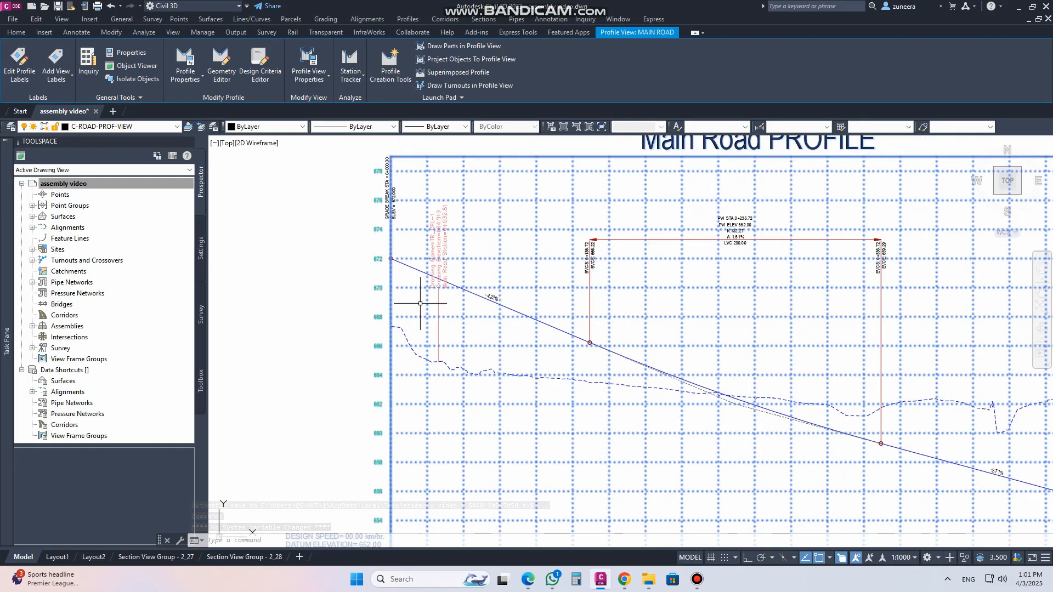
scroll(447, 266, "up", 5)
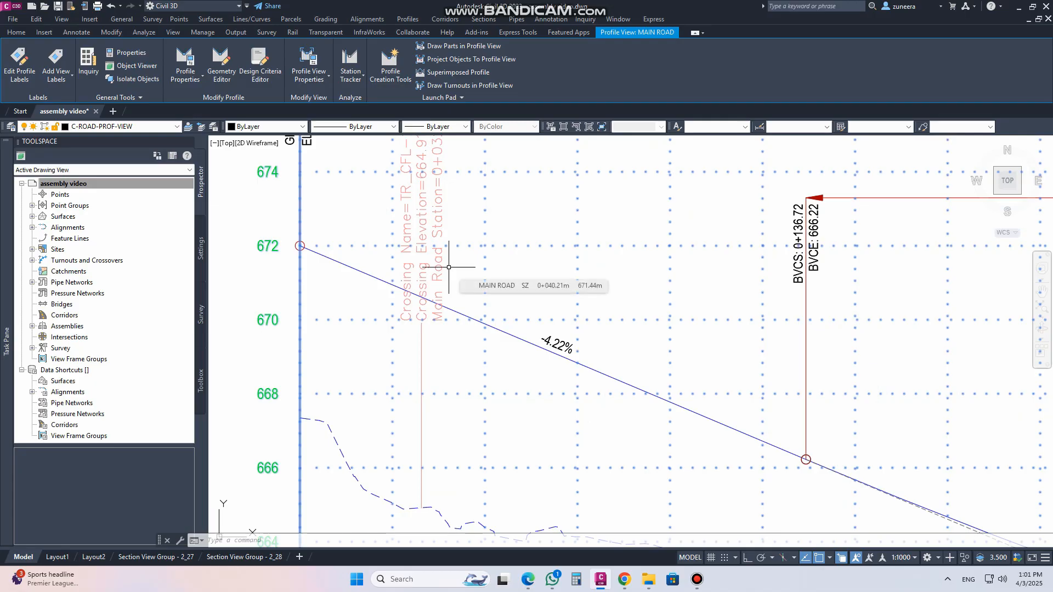
middle_click_drag(449, 486, 454, 446)
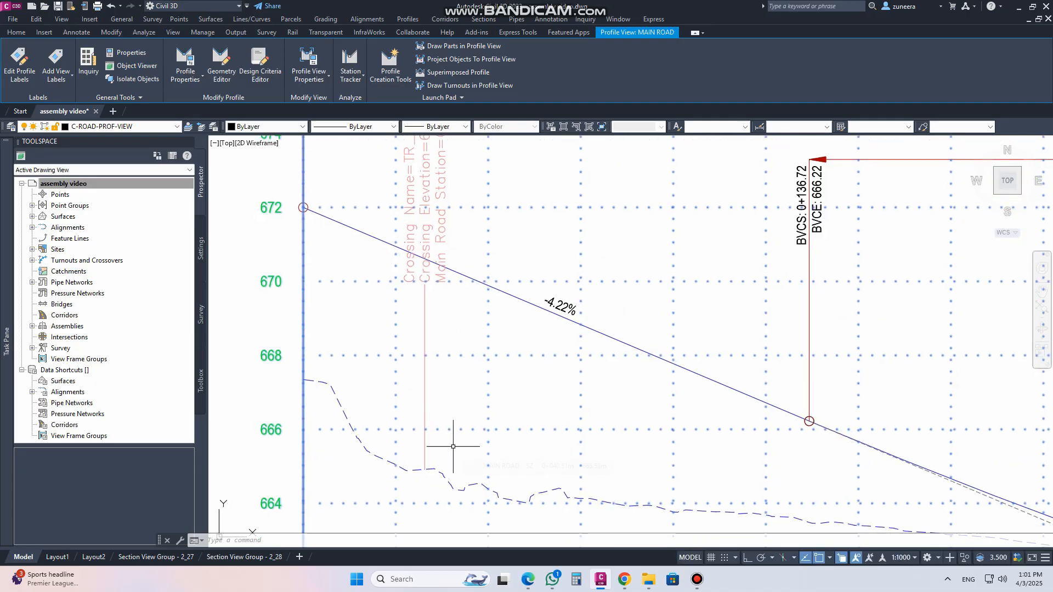
left_click(426, 389)
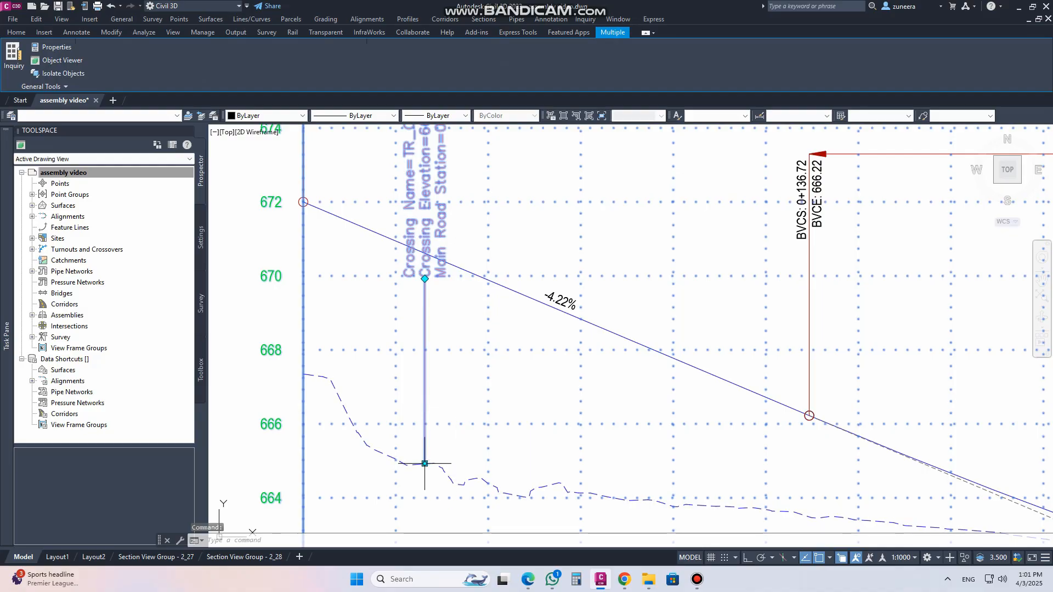
left_click(425, 463)
left_click(456, 401)
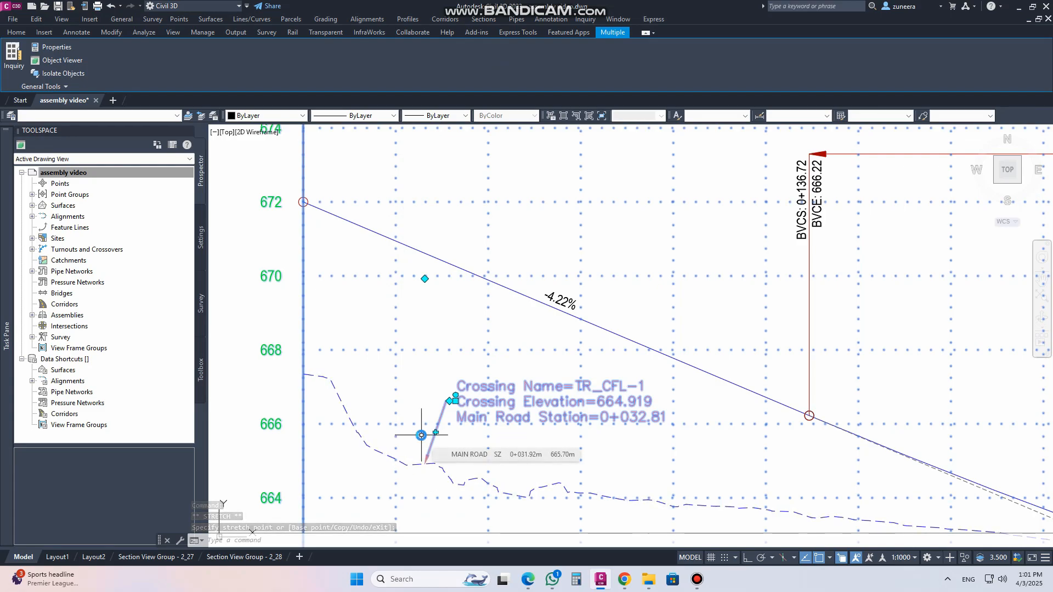
key("ctrl+z")
Change the TR_CFL-1 crossing marker style to KATR_Projection in Section Basic Figure in the Main Road profile view properties
scroll(430, 409, "down", 4)
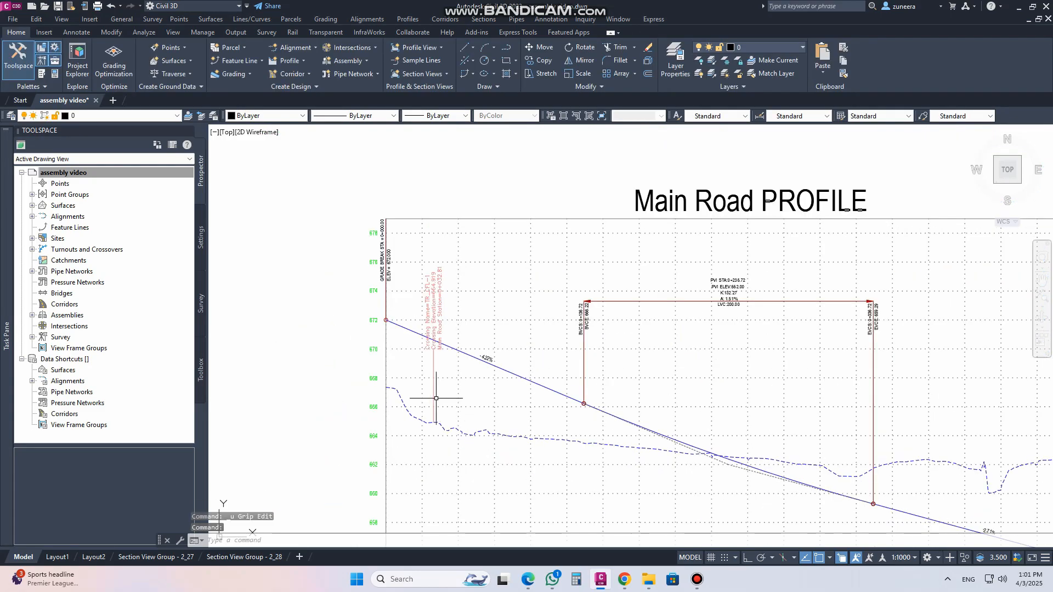
scroll(419, 362, "down", 3)
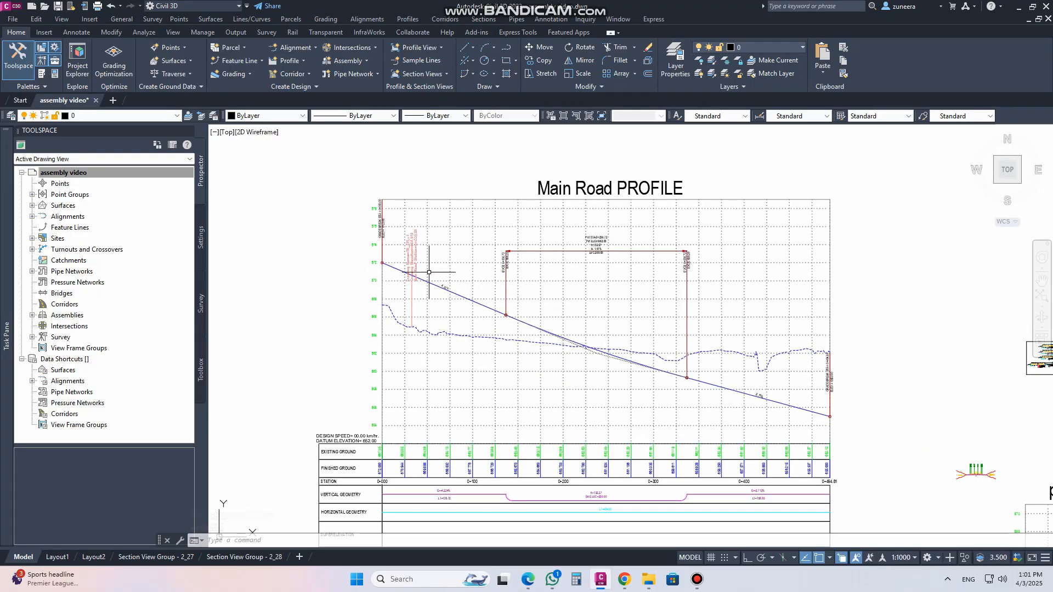
scroll(425, 274, "up", 2)
scroll(416, 329, "up", 2)
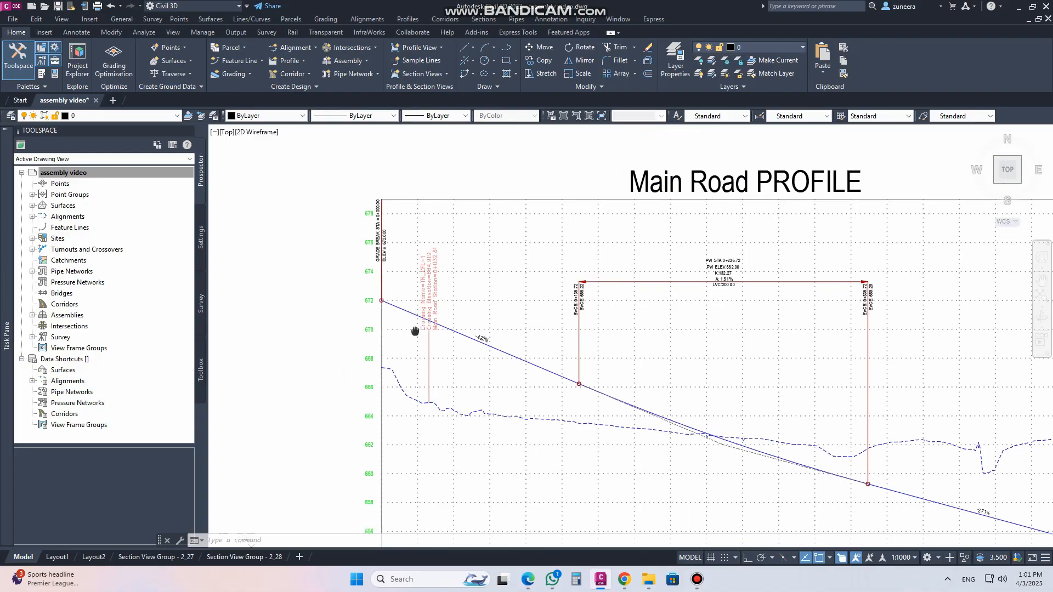
left_click(496, 371)
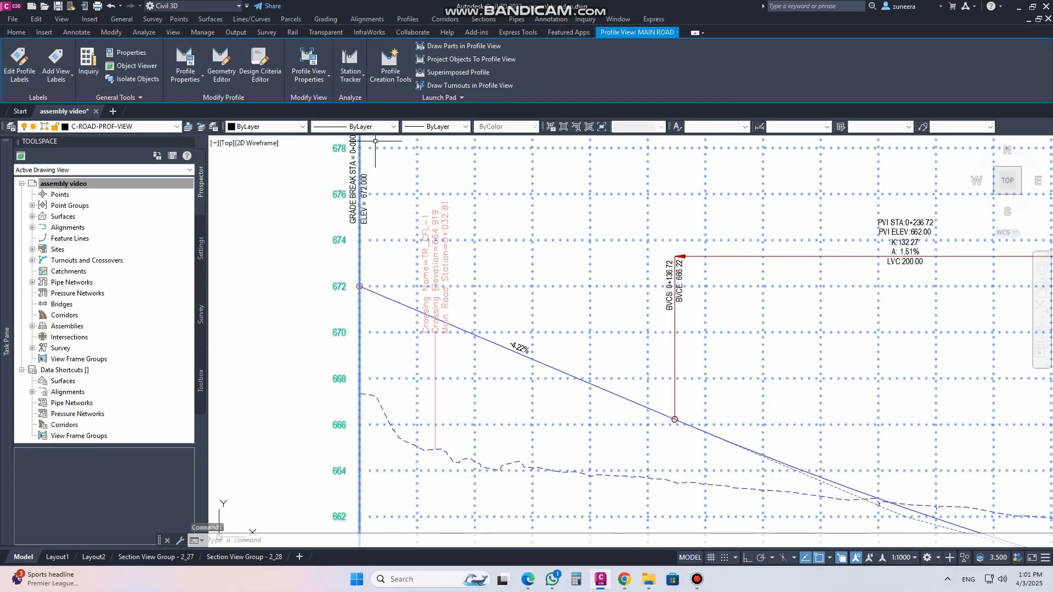
left_click(316, 60)
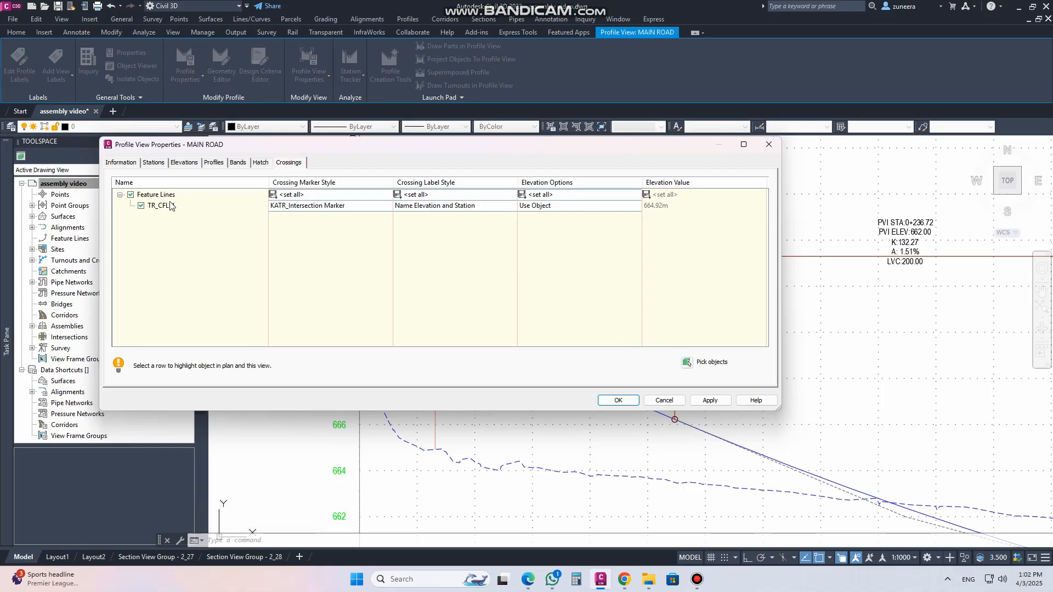
left_click(317, 206)
left_click(393, 165)
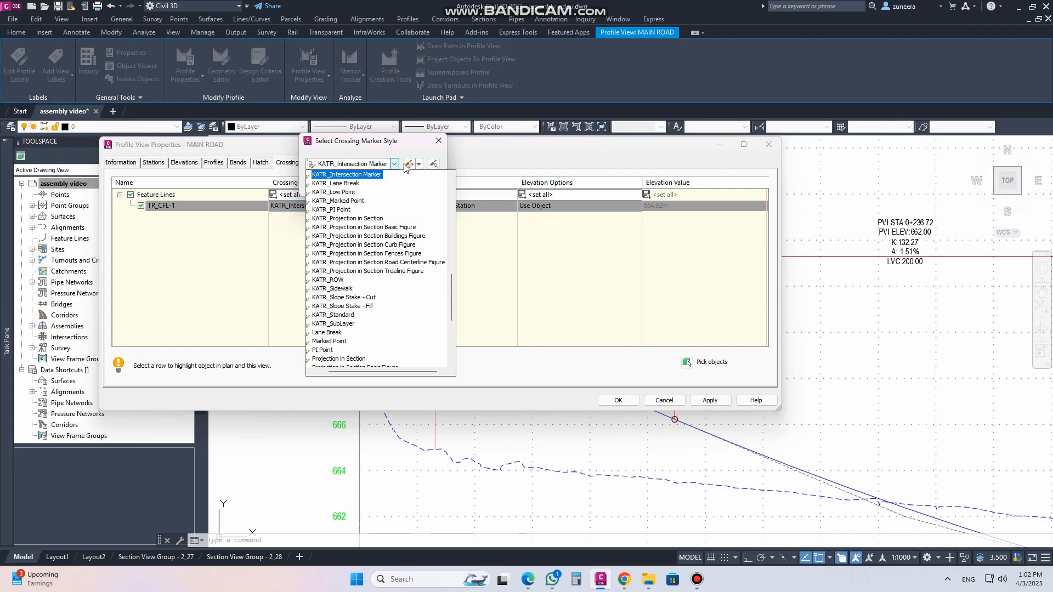
left_click(428, 164)
left_click(433, 164)
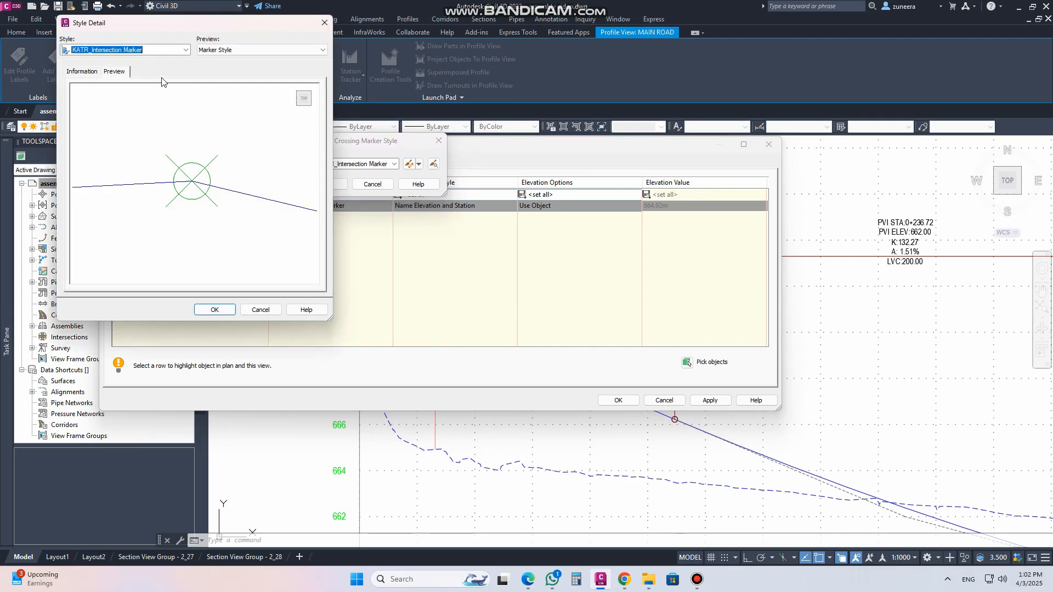
key("Down")
key("Down")
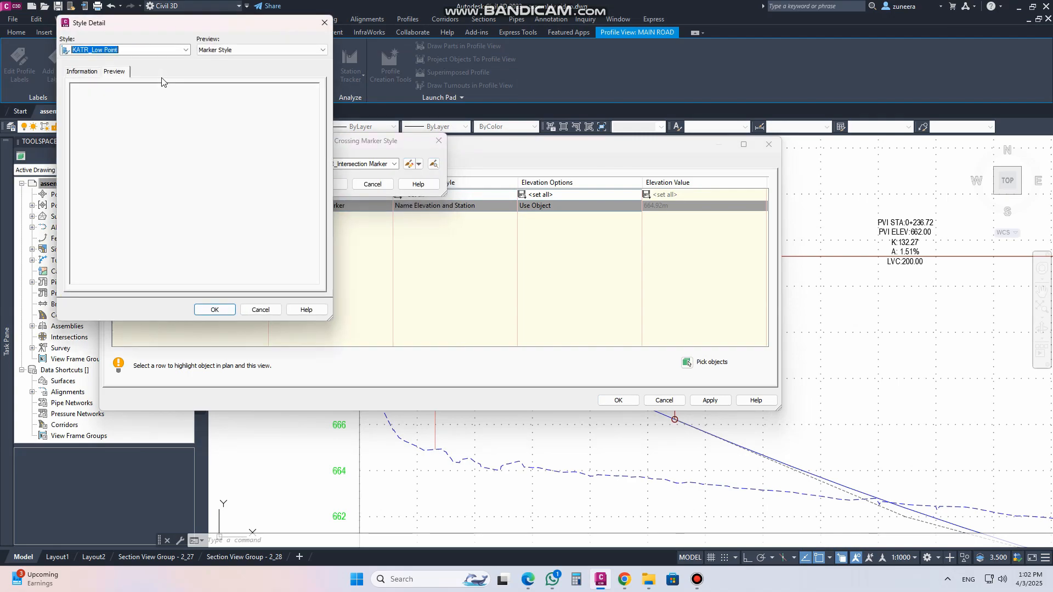
key("Down")
key("Down")
key("Down")
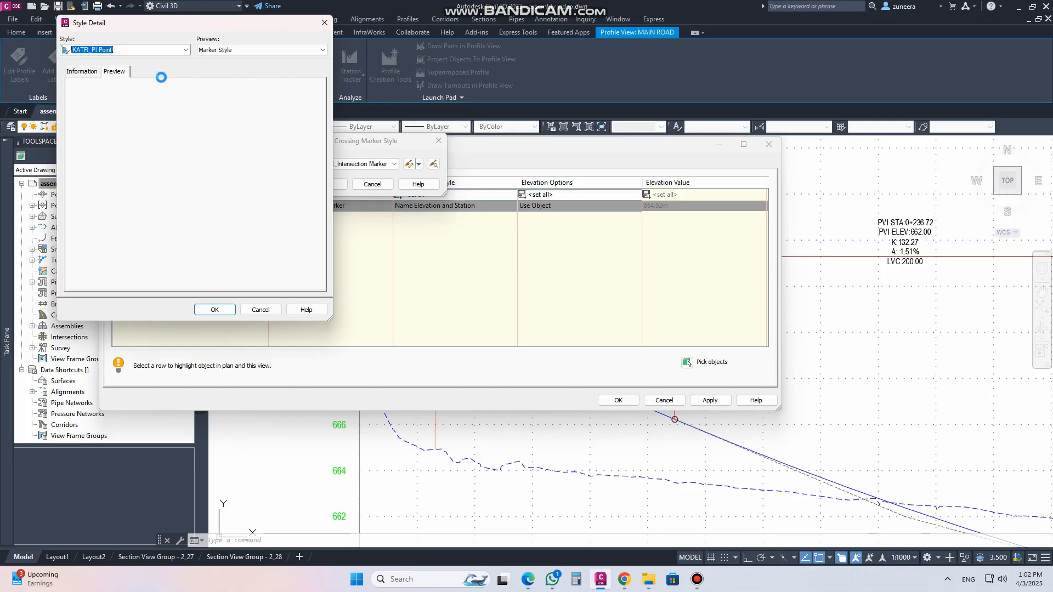
key("Down")
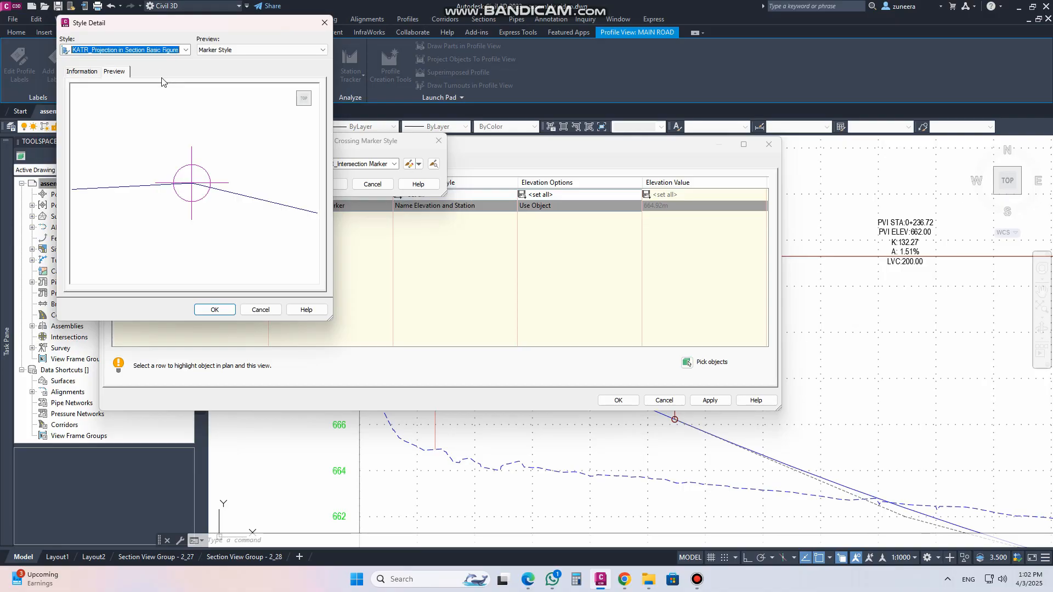
left_click(214, 309)
left_click(336, 184)
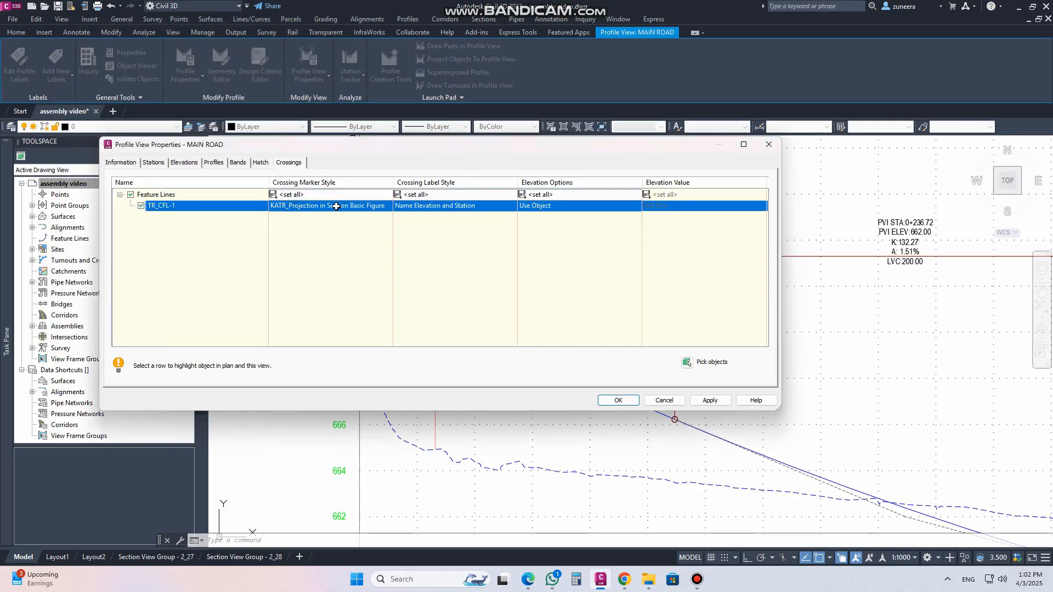
Set the crossing label style to Standard and apply the profile view property changes
left_click(439, 205)
left_click(351, 164)
left_click(342, 192)
left_click(328, 183)
left_click(710, 400)
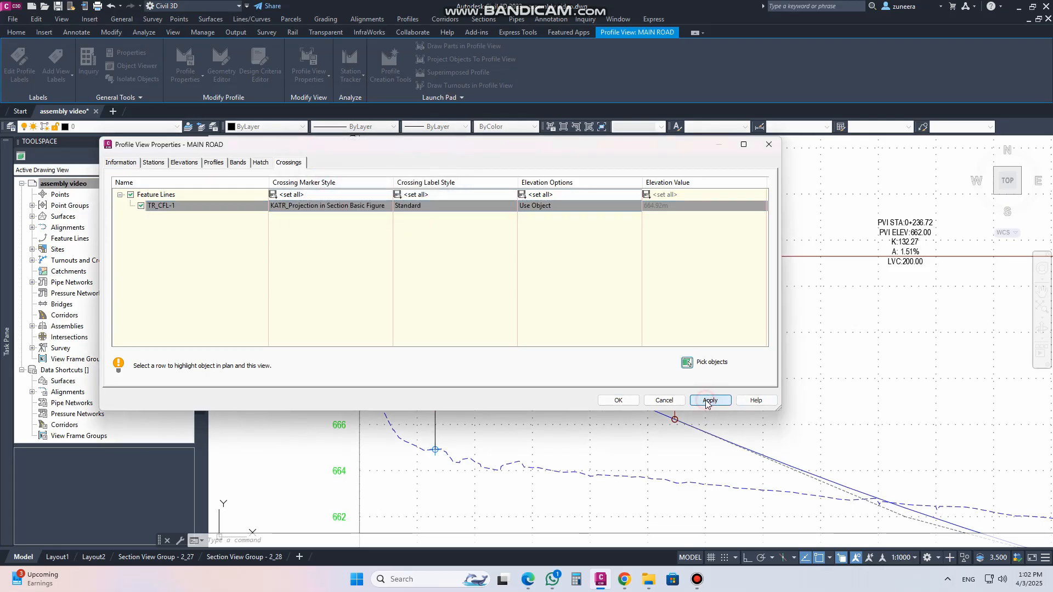
Close the profile view properties and inspect the crossing marker and label across the Main Road profile view
left_click(618, 400)
scroll(436, 449, "up", 4)
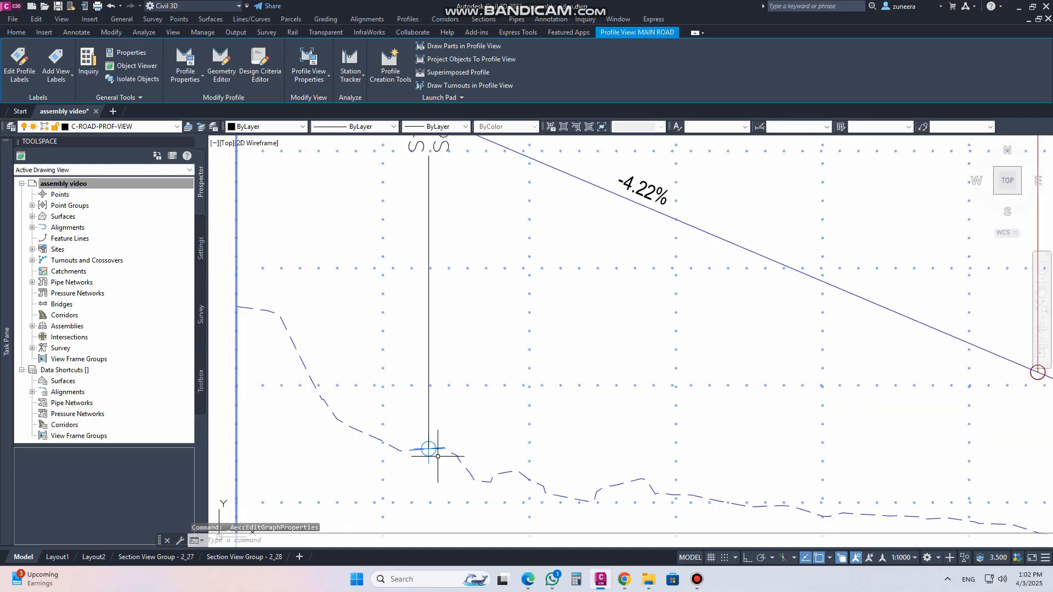
scroll(346, 384, "down", 5)
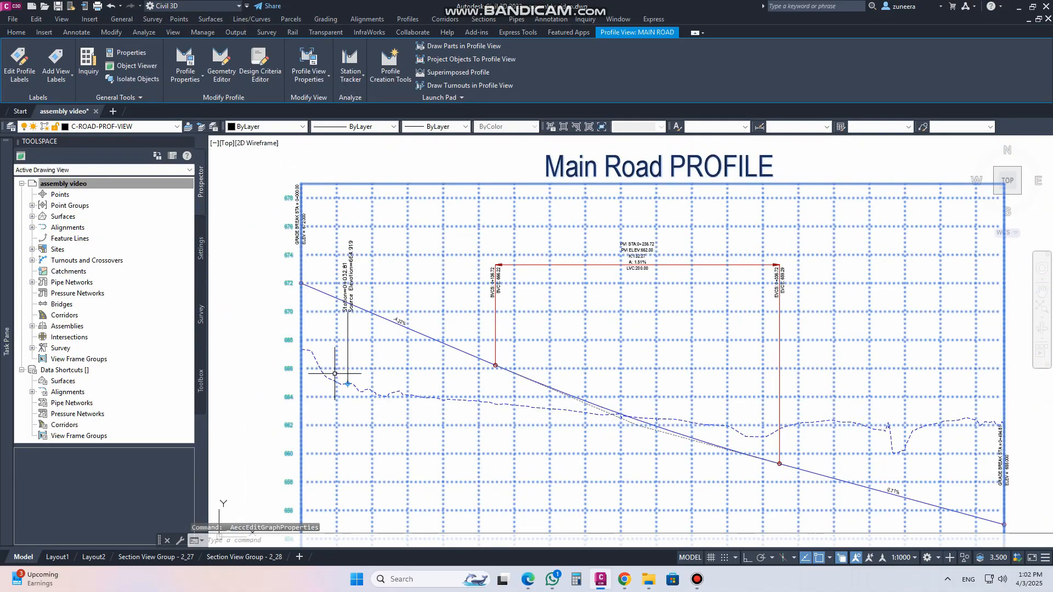
scroll(335, 320, "up", 4)
scroll(333, 319, "down", 5)
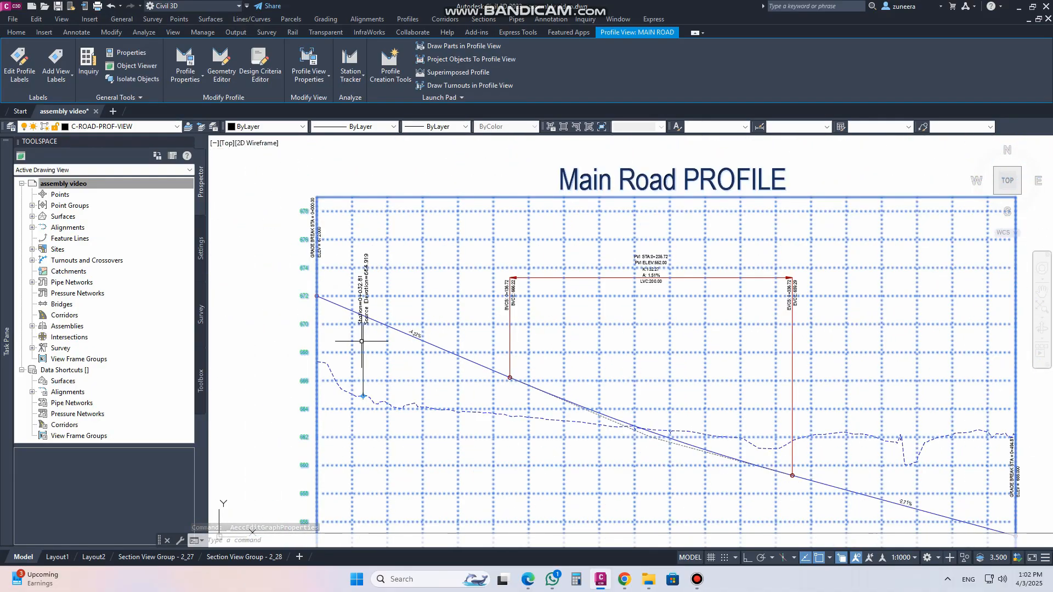
scroll(348, 247, "down", 2)
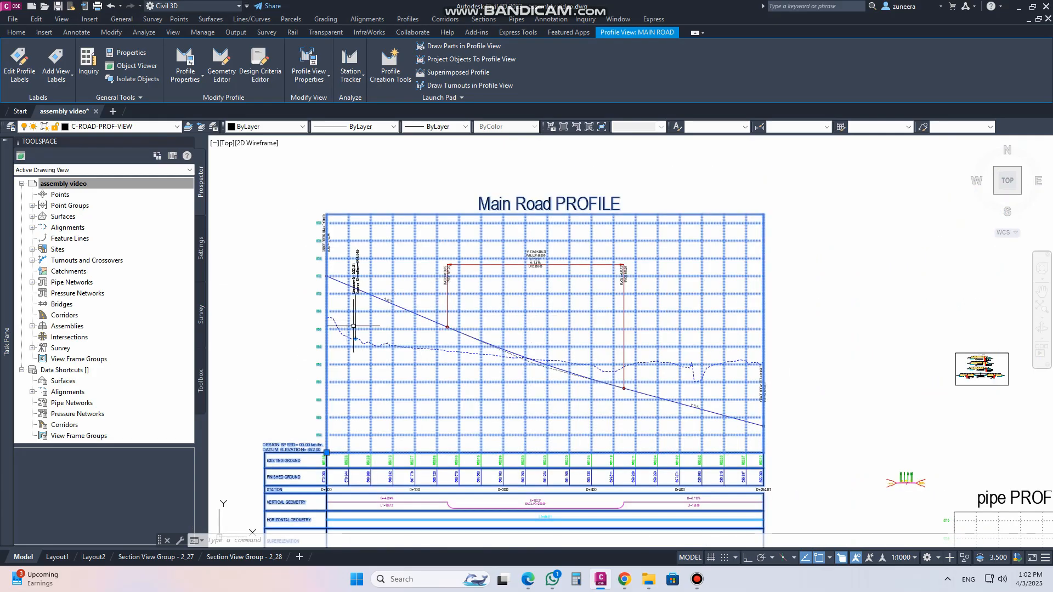
scroll(345, 309, "up", 4)
key("Escape")
scroll(414, 322, "down", 4)
middle_click_drag(761, 339, 670, 284)
scroll(536, 269, "down", 2)
middle_click_drag(673, 386, 631, 317)
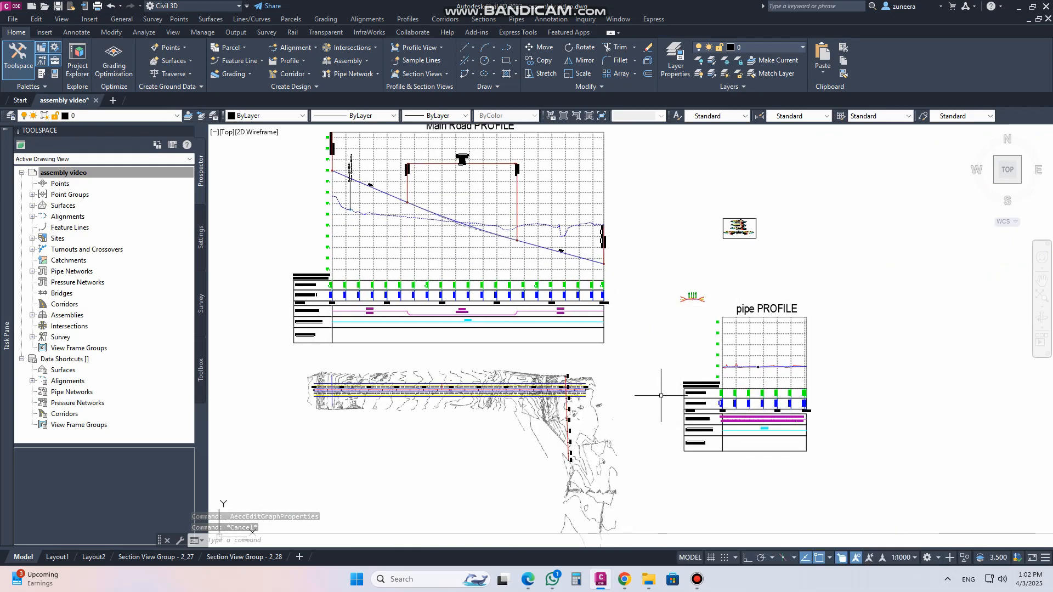
scroll(571, 345, "up", 4)
scroll(571, 345, "down", 1)
middle_click_drag(599, 261, 604, 338)
middle_click_drag(585, 196, 597, 253)
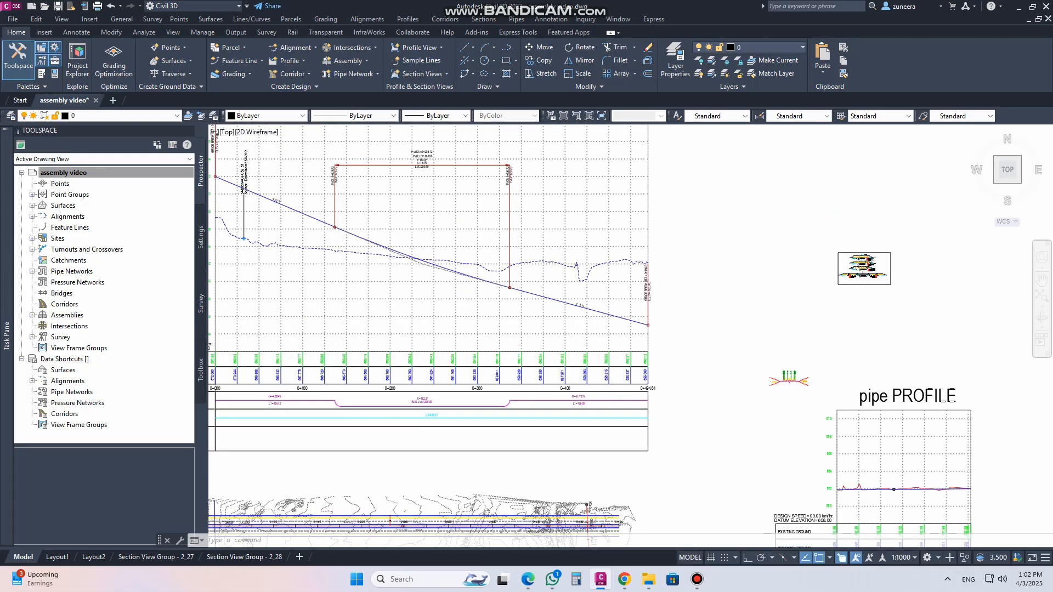
scroll(597, 221, "down", 2)
scroll(603, 435, "up", 4)
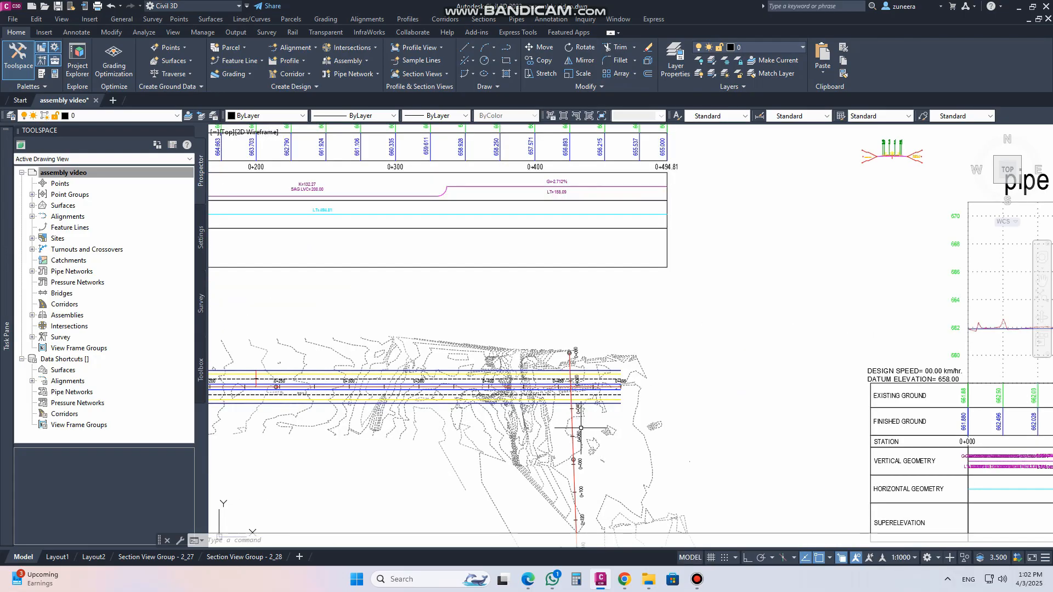
scroll(585, 405, "down", 2)
scroll(587, 404, "down", 2)
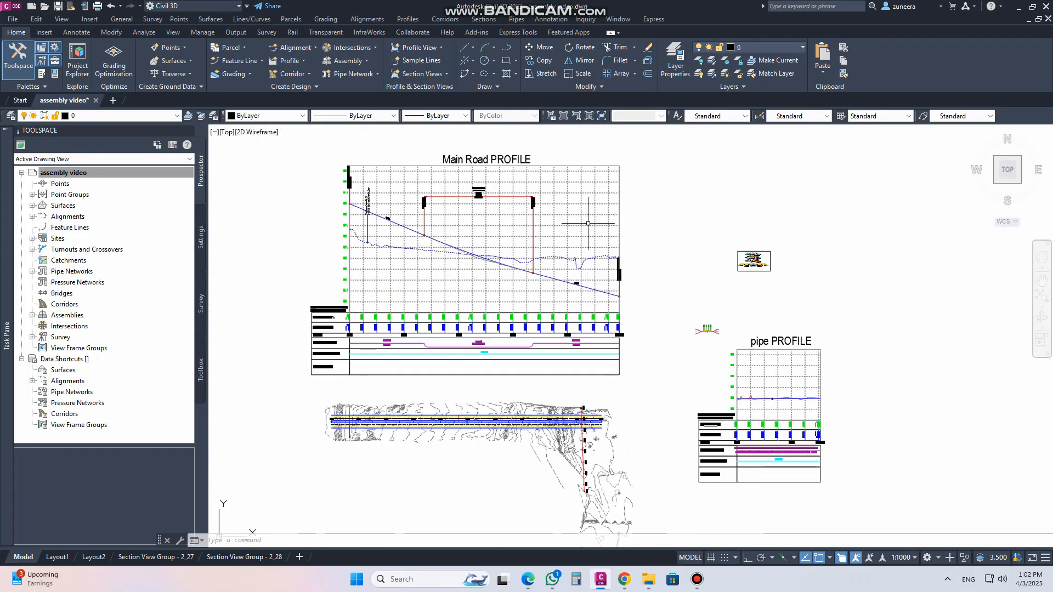
Start adding crossings to the Main Road profile view by picking the pipe alignment in plan
left_click(605, 235)
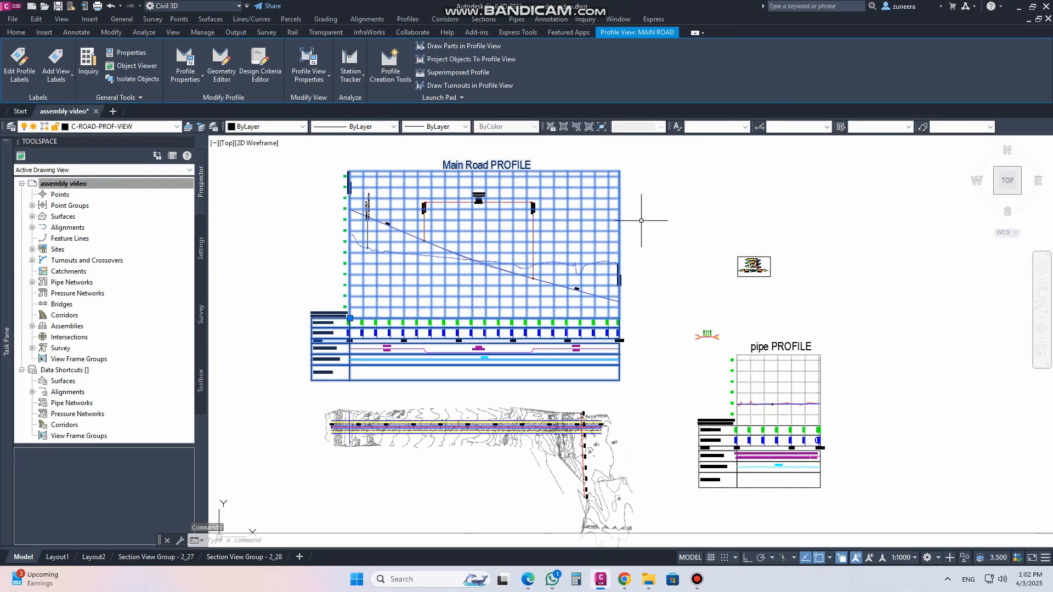
left_click(433, 98)
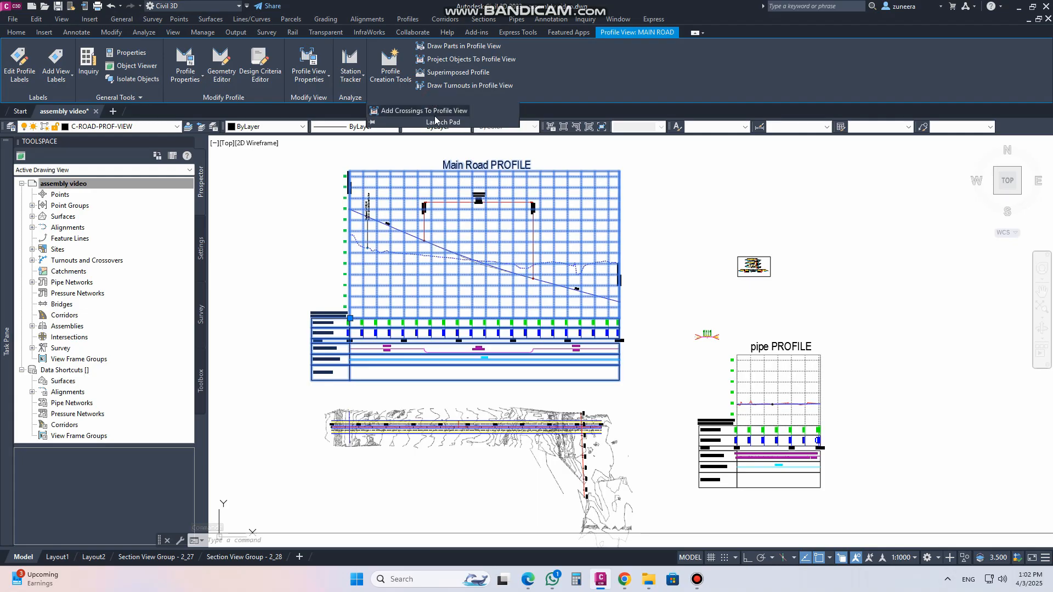
left_click(433, 112)
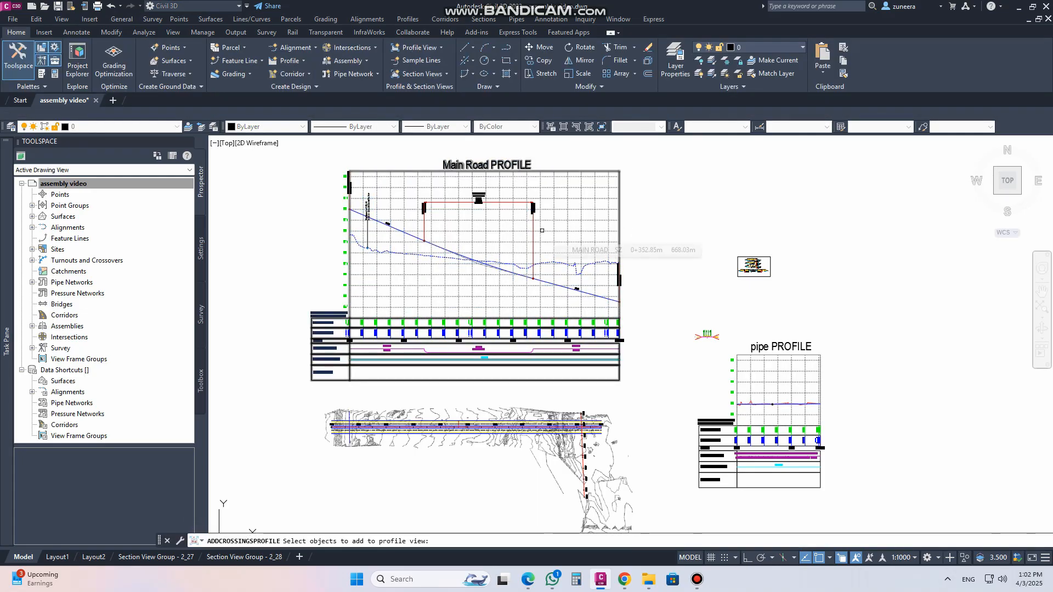
scroll(580, 426, "up", 8)
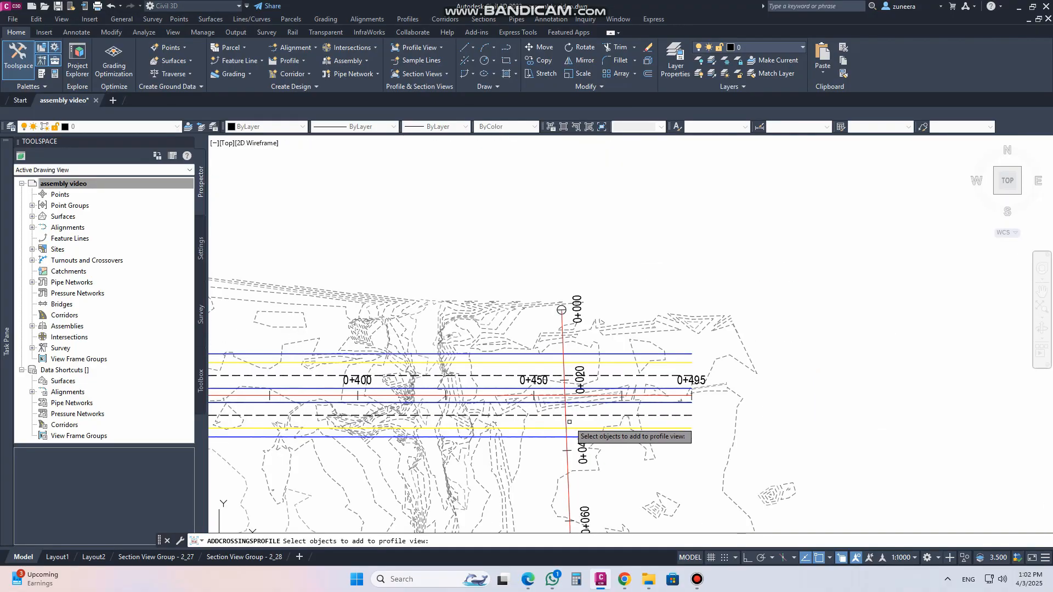
left_click(568, 427)
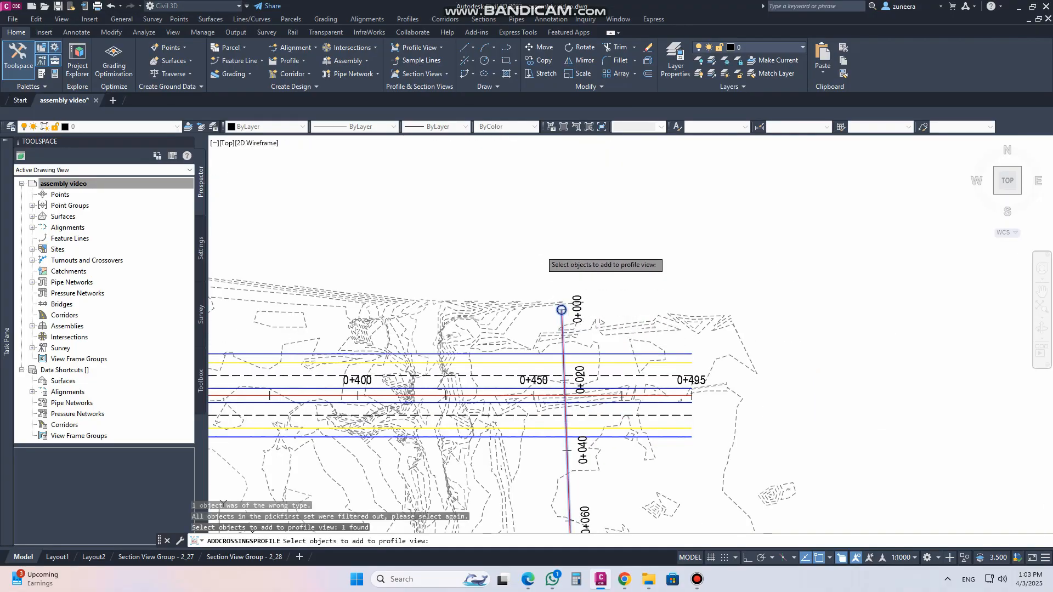
key("Return")
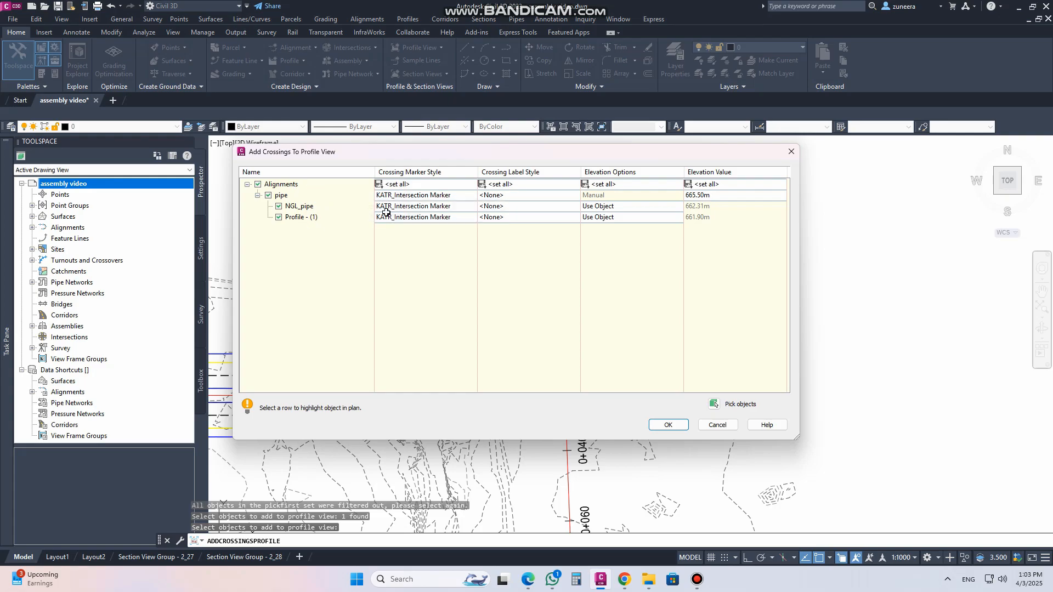
Highlight the pipe, NGL_pipe and Profile - (1) crossing rows to check each object in plan
left_click(282, 196)
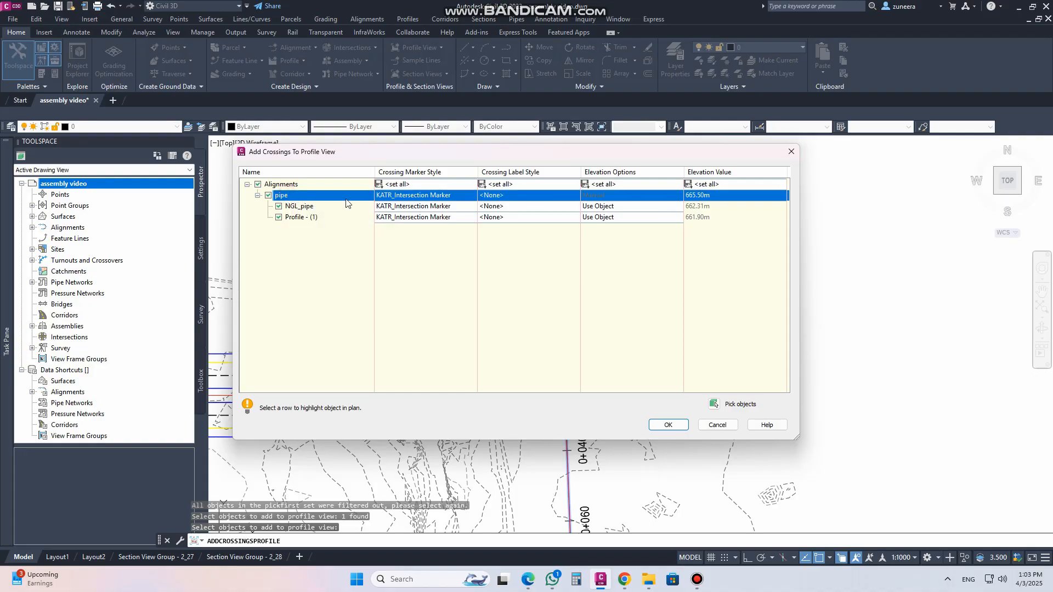
left_click(303, 208)
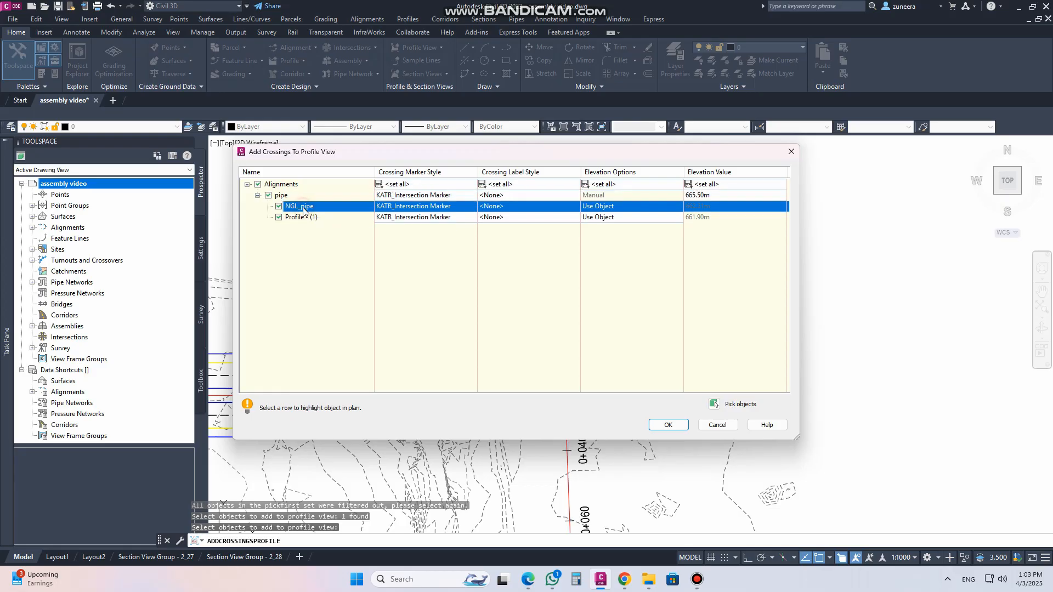
left_click(715, 196)
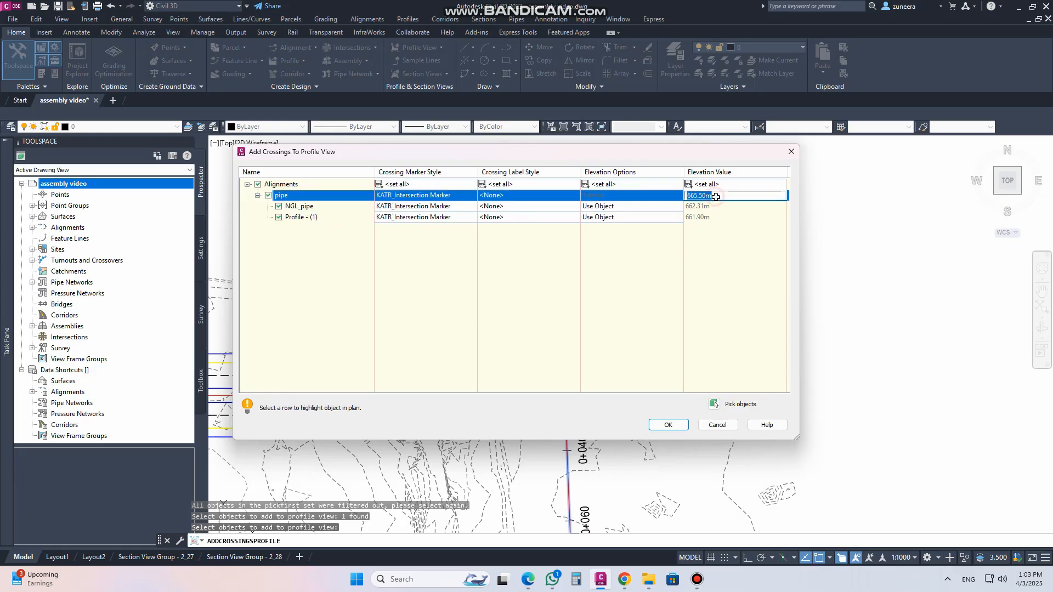
left_click(318, 207)
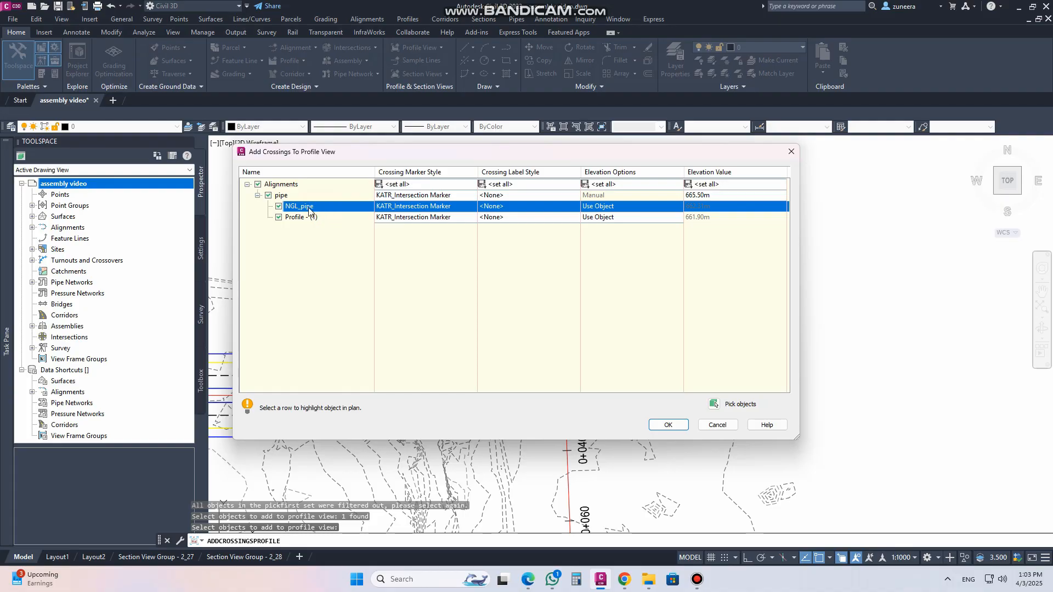
left_click(337, 220)
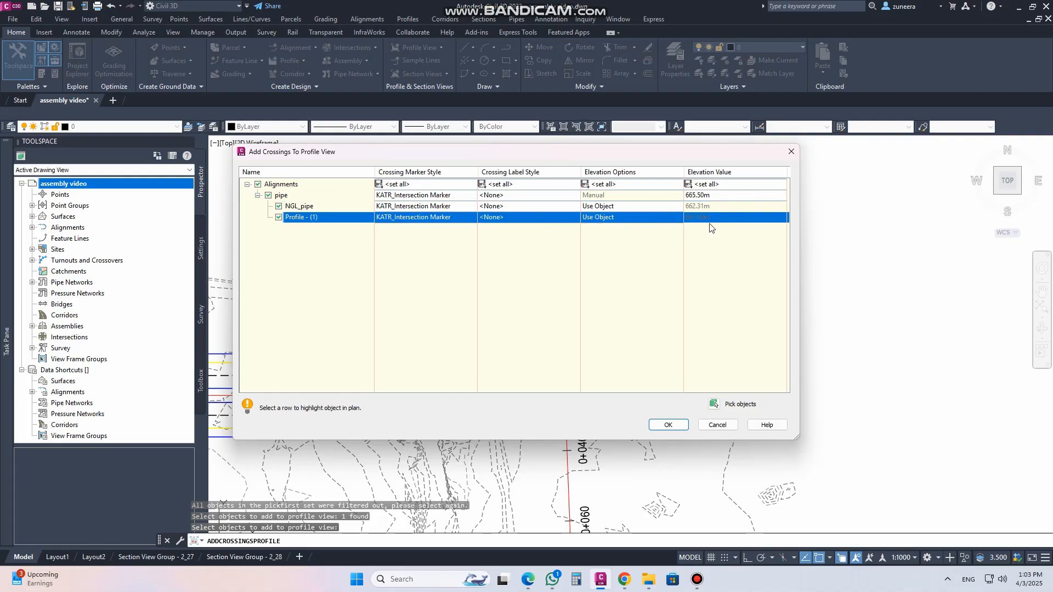
left_click(326, 207)
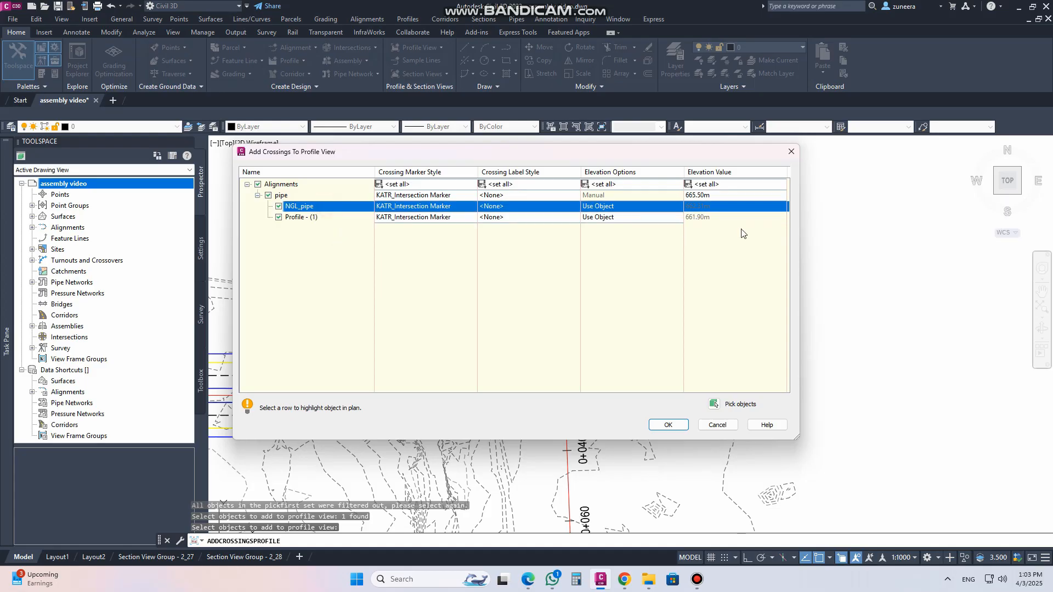
left_click(296, 219)
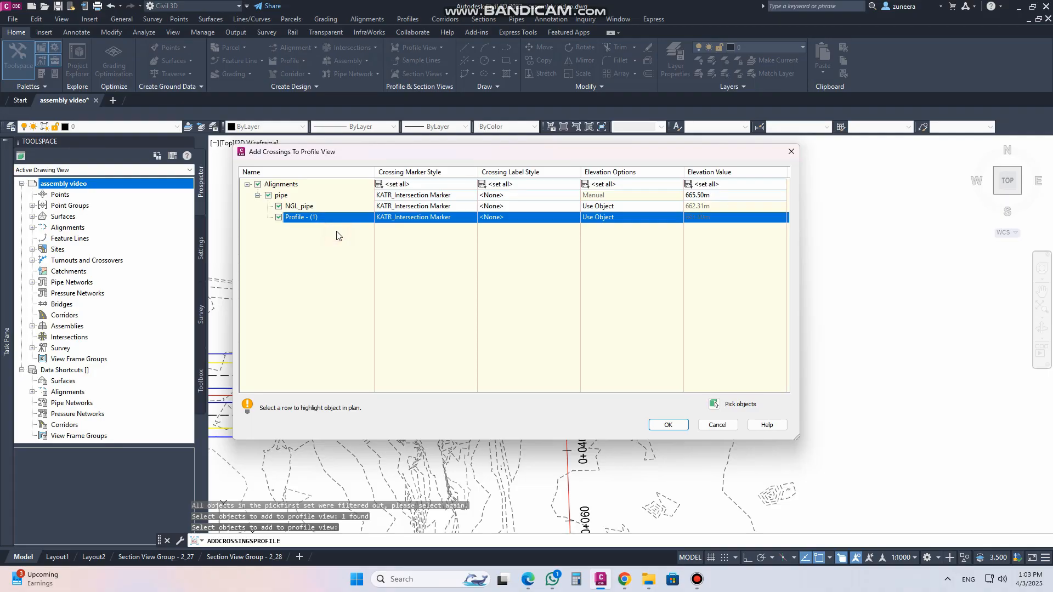
Set the pipe alignment's crossing marker style to KATR_Projection in Section Buildings Figure after previewing styles in Style Detail
left_click(451, 196)
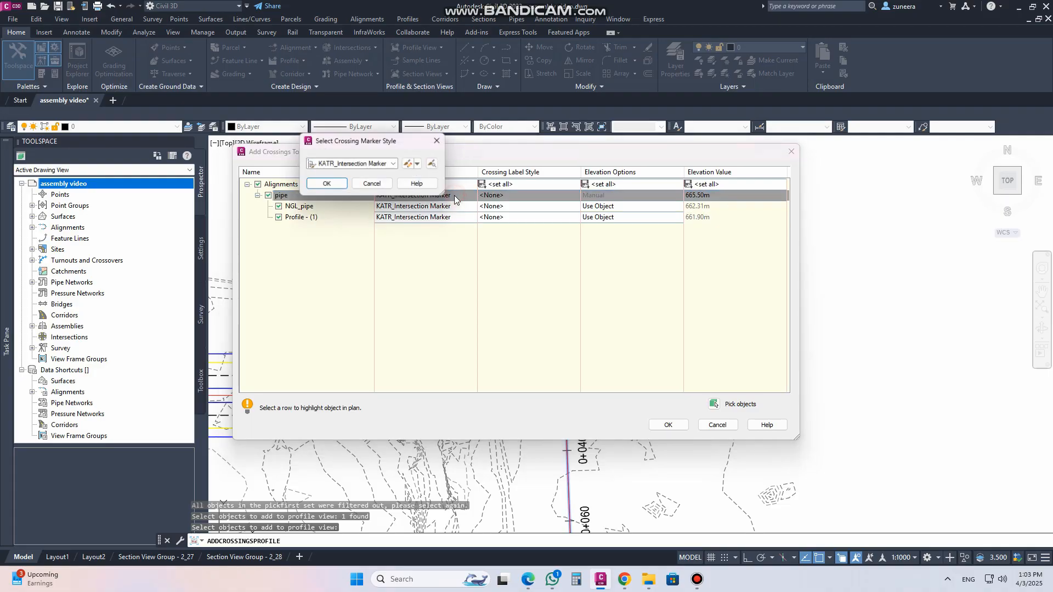
left_click(395, 164)
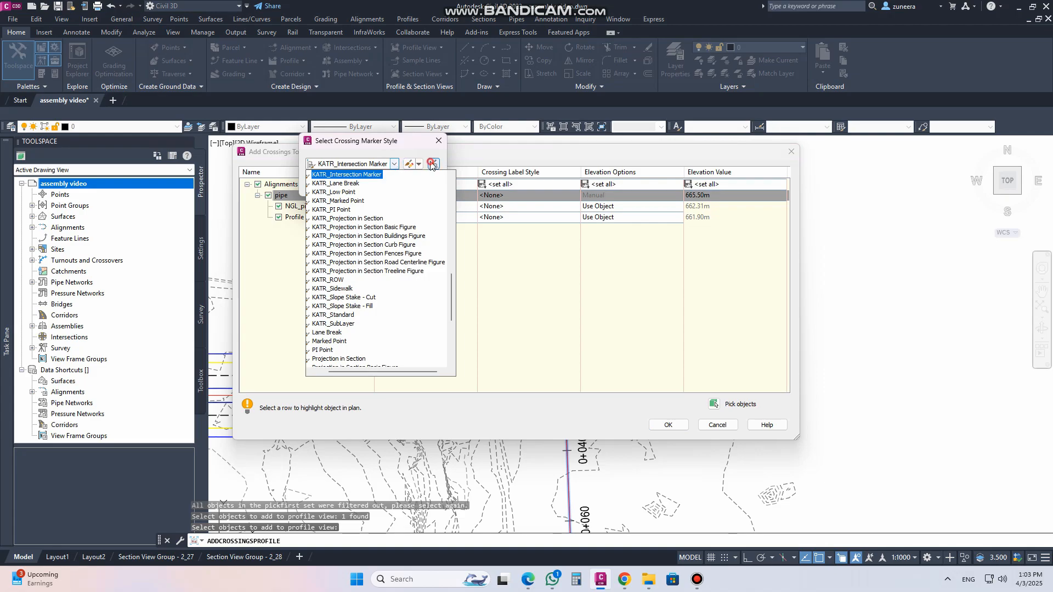
left_click(409, 164)
left_click(409, 164)
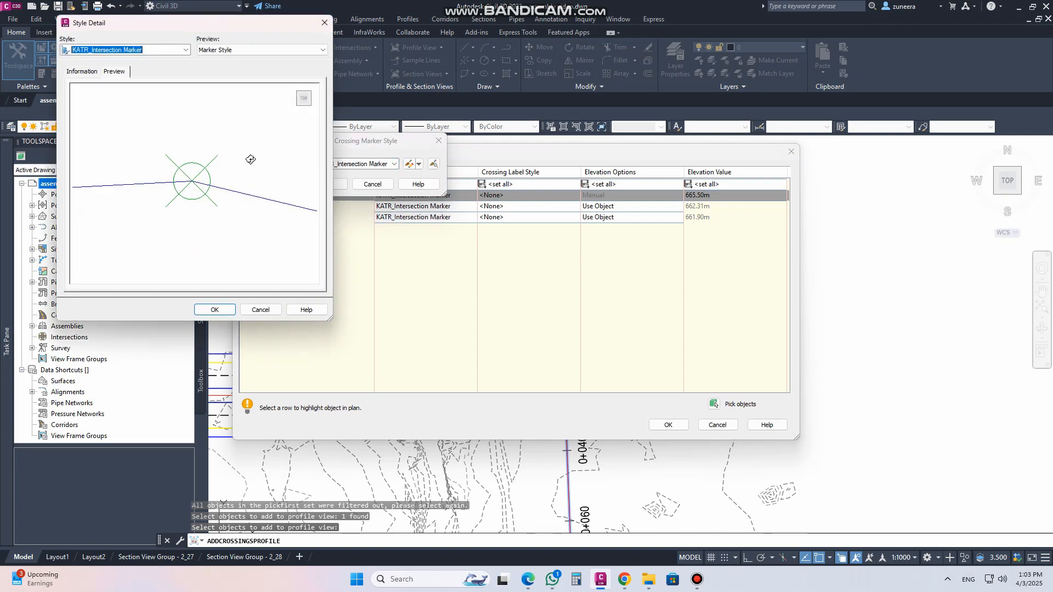
key("Down")
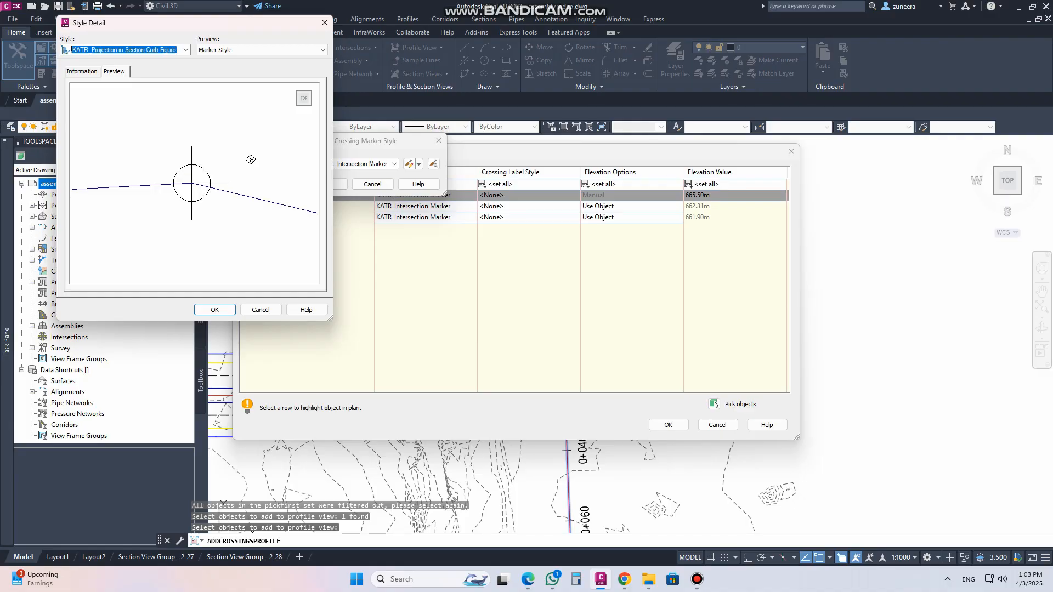
key("Down")
key("Down")
key("Down")
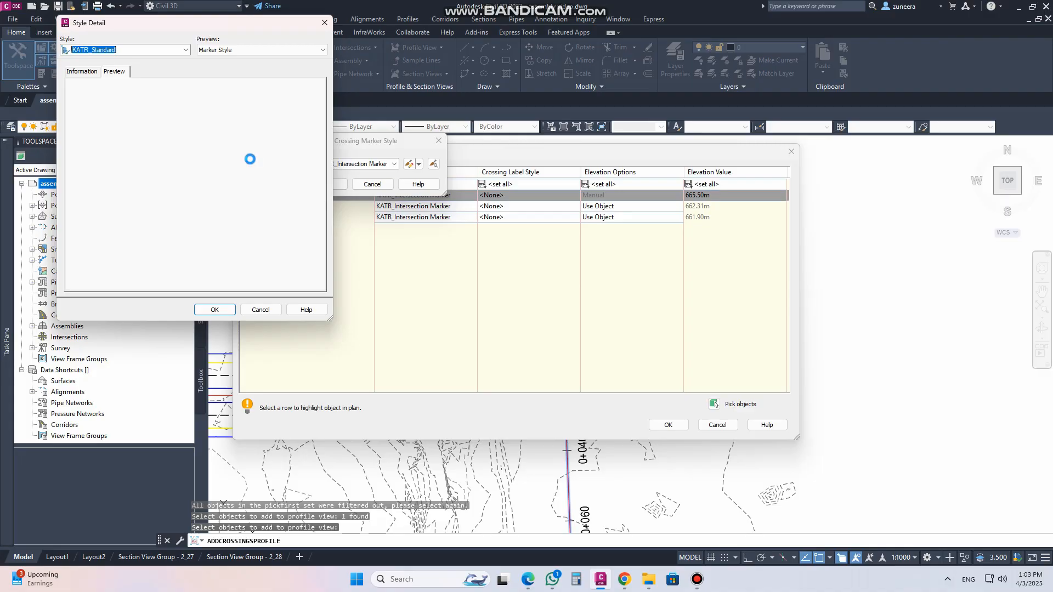
key("Up")
key("Up")
key("Up")
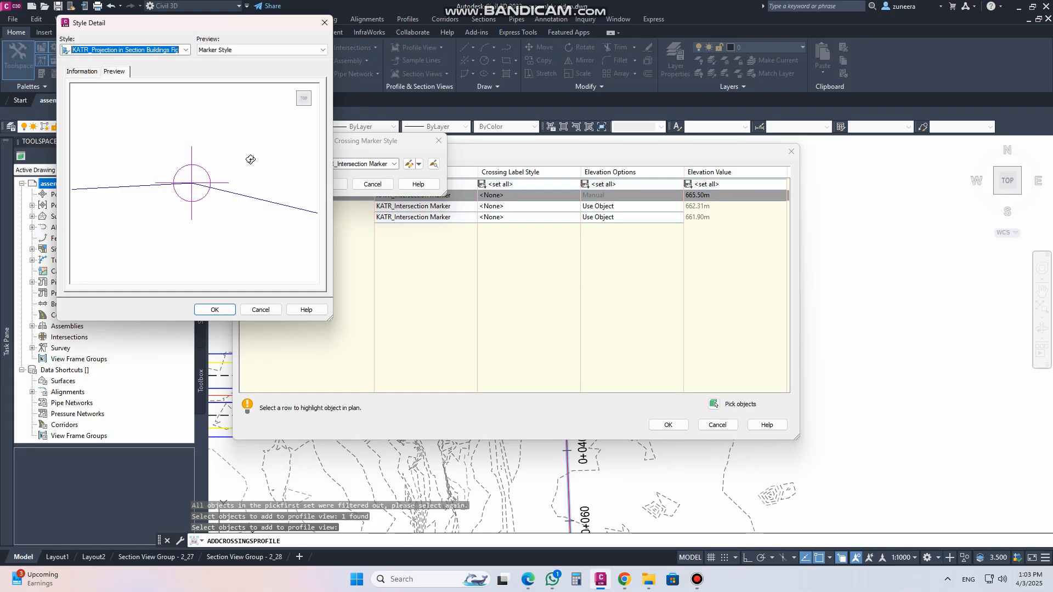
left_click(215, 309)
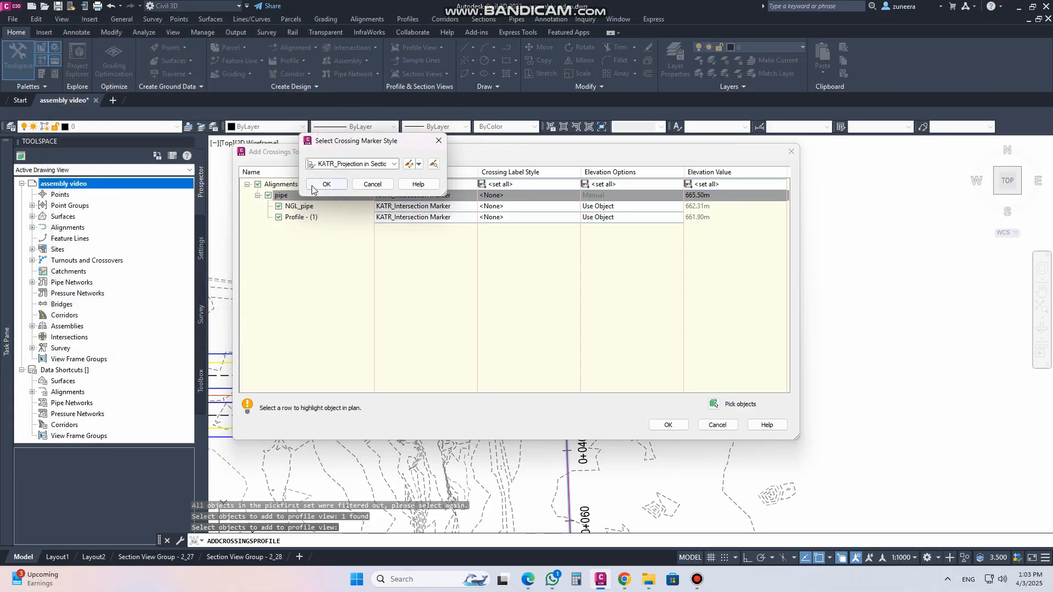
left_click(326, 185)
Set the NGL_pipe crossing marker style to KATR_Low Point after previewing it in Style Detail
left_click(442, 209)
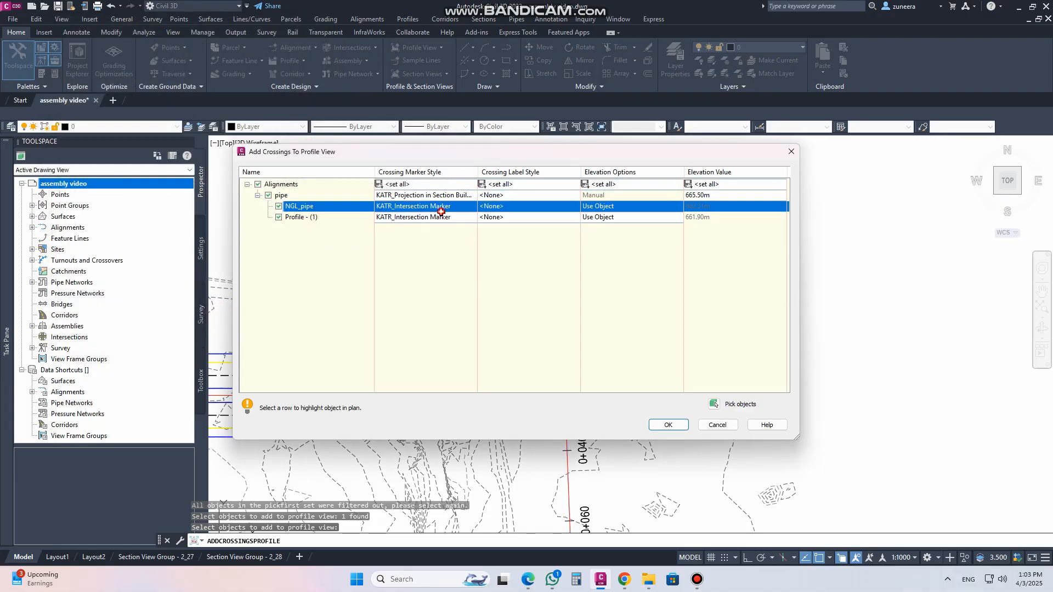
left_click(395, 164)
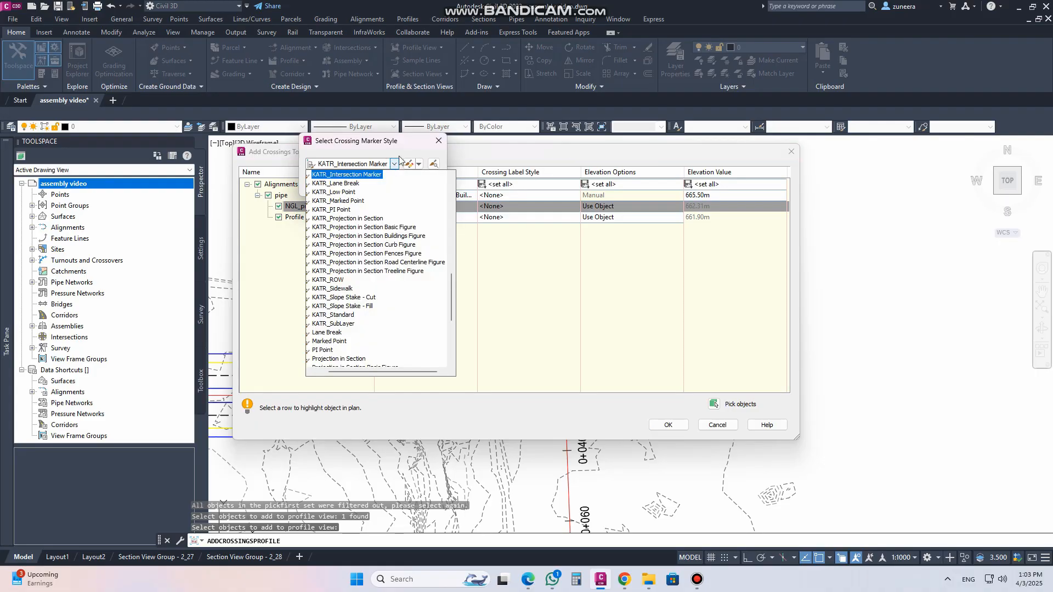
left_click(407, 147)
left_click(434, 164)
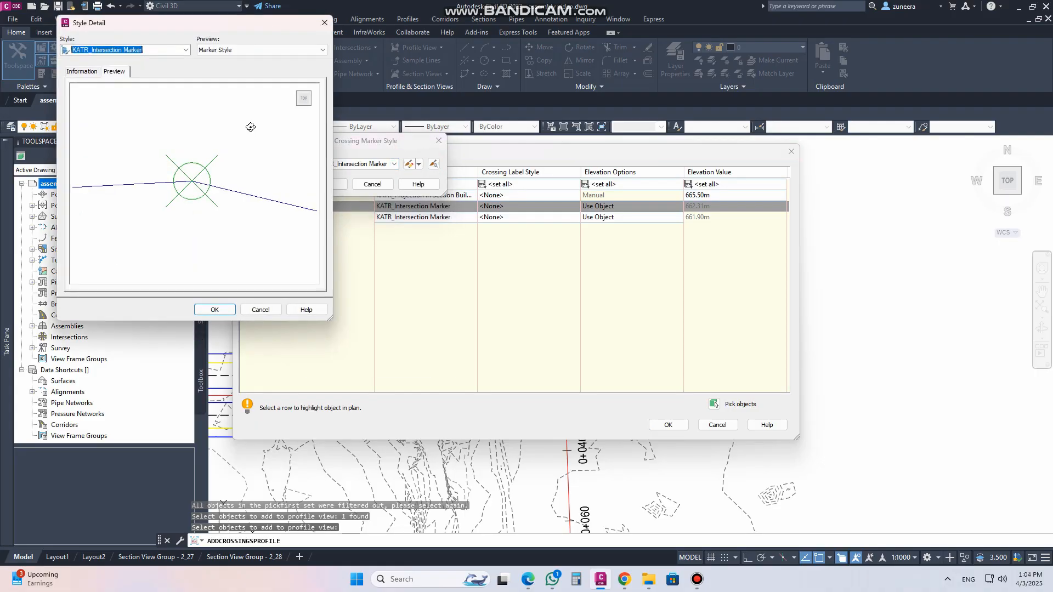
key("Down")
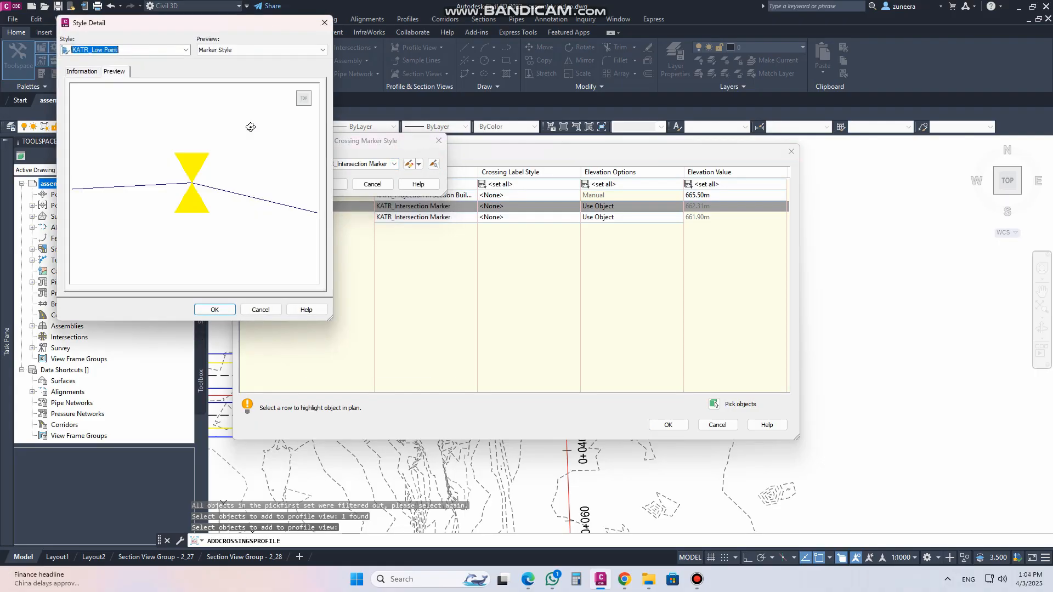
left_click(230, 312)
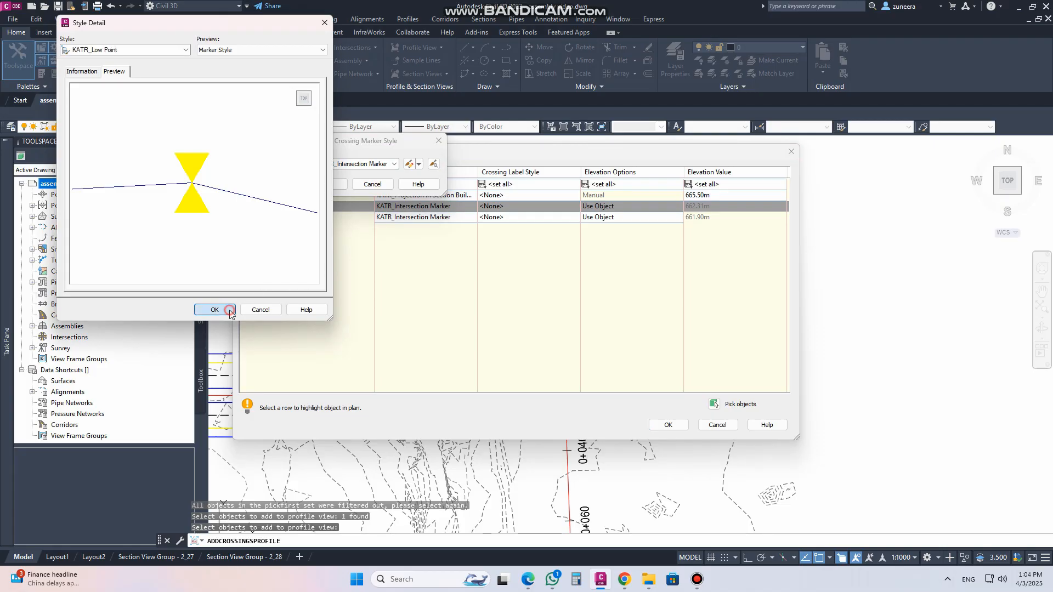
left_click(326, 184)
Set the Profile - (1) crossing marker style to KATR_Low Point
left_click(422, 217)
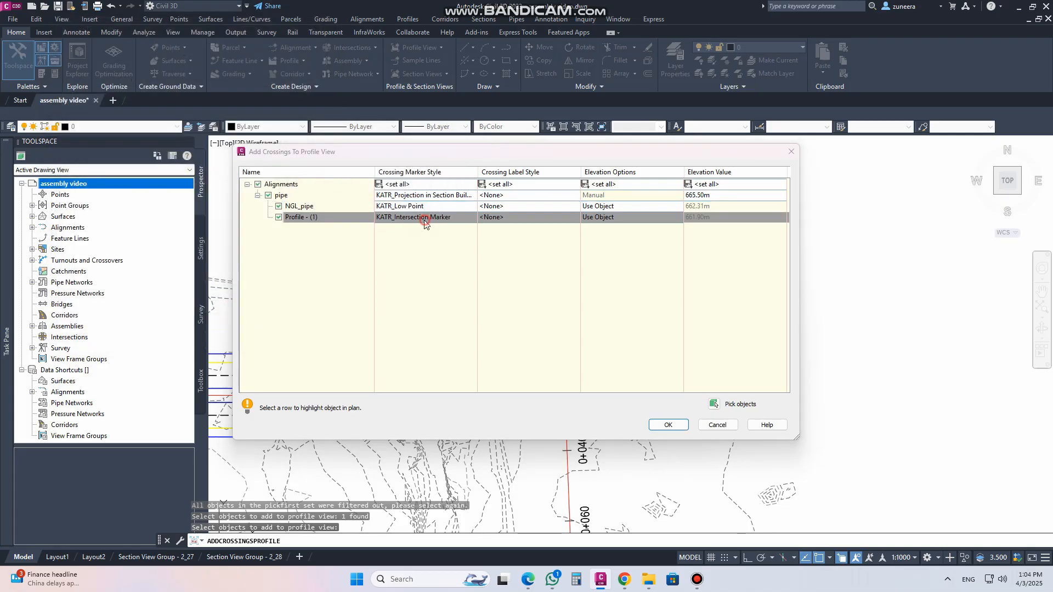
left_click(395, 164)
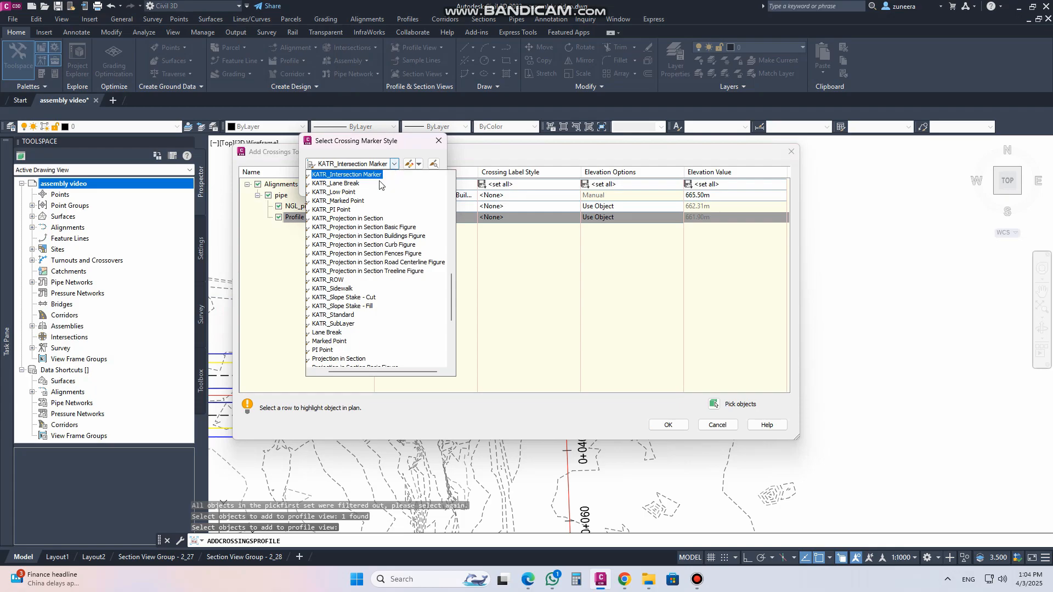
left_click(333, 192)
left_click(335, 181)
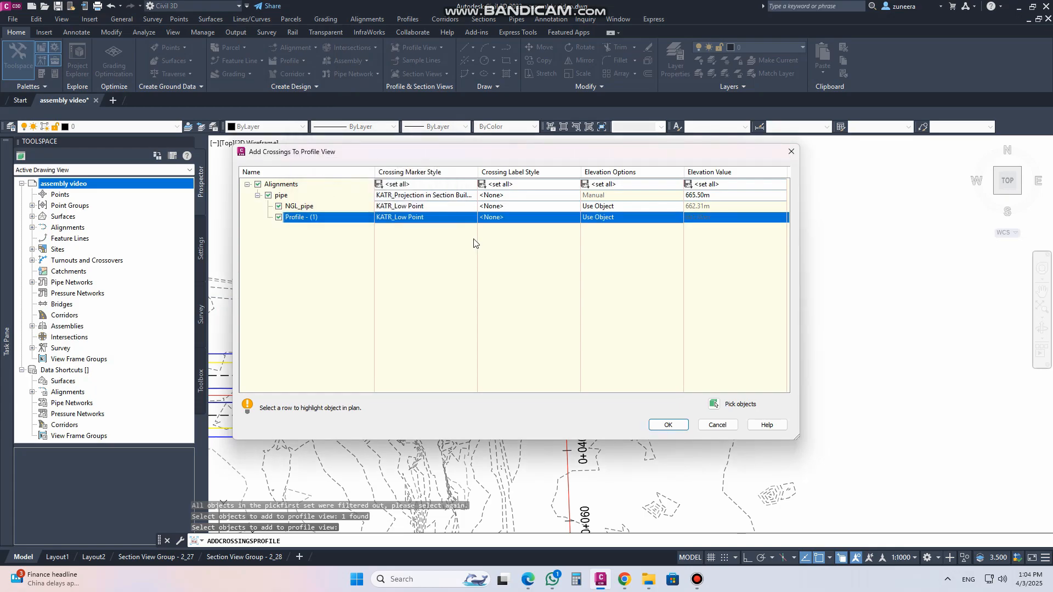
Set the crossing label style to Standard for the pipe, NGL_pipe and Profile - (1) rows
left_click(509, 198)
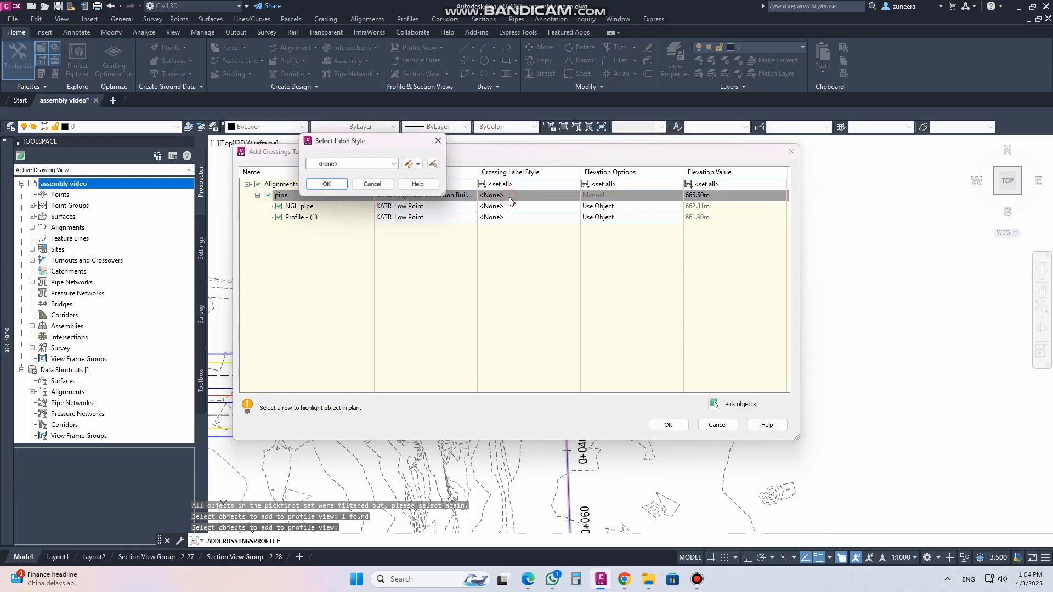
left_click(349, 164)
left_click(344, 193)
left_click(326, 184)
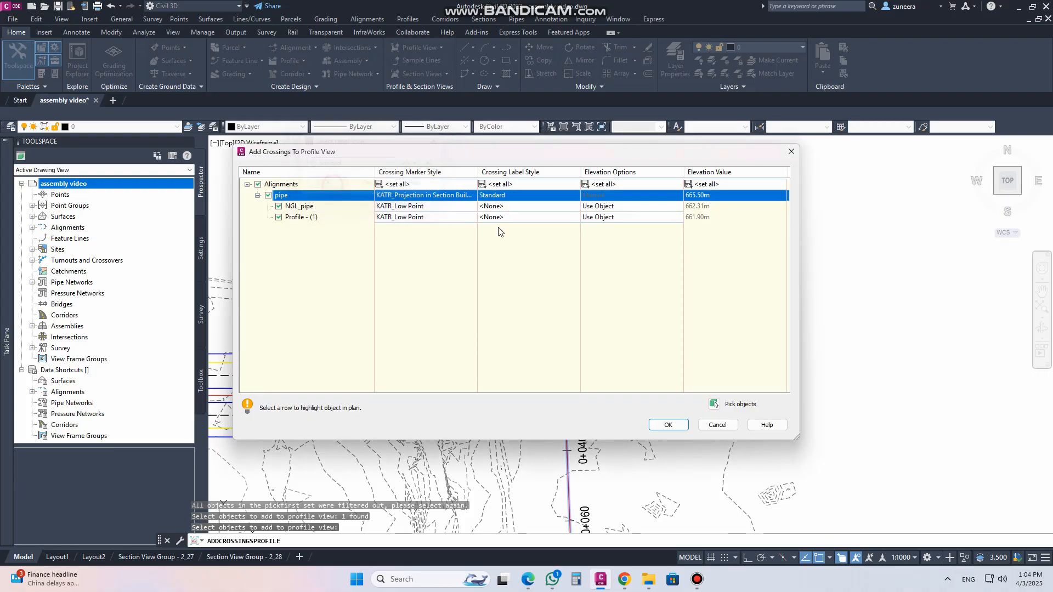
left_click(509, 206)
left_click(334, 168)
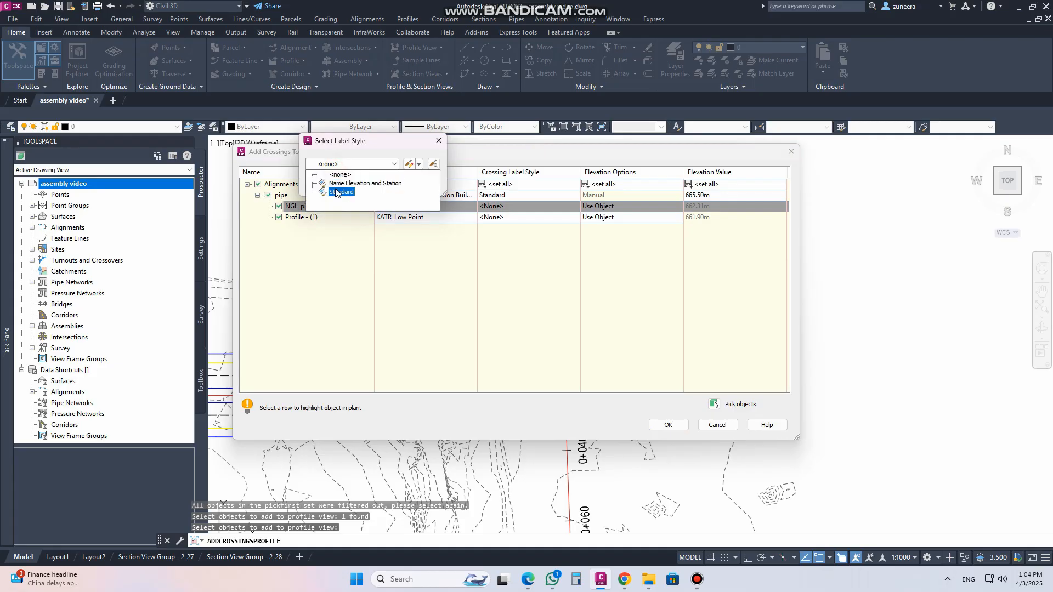
left_click(337, 192)
left_click(327, 184)
left_click(509, 217)
left_click(332, 165)
left_click(341, 192)
left_click(326, 185)
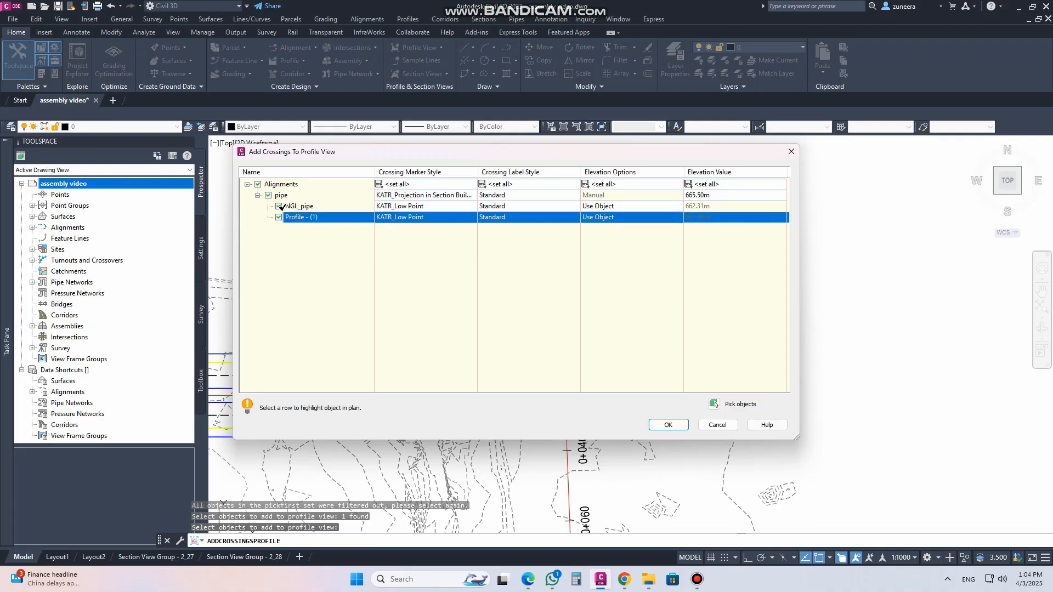
Exclude NGL_pipe from the crossings and add the remaining crossings to the Main Road profile view
left_click(278, 206)
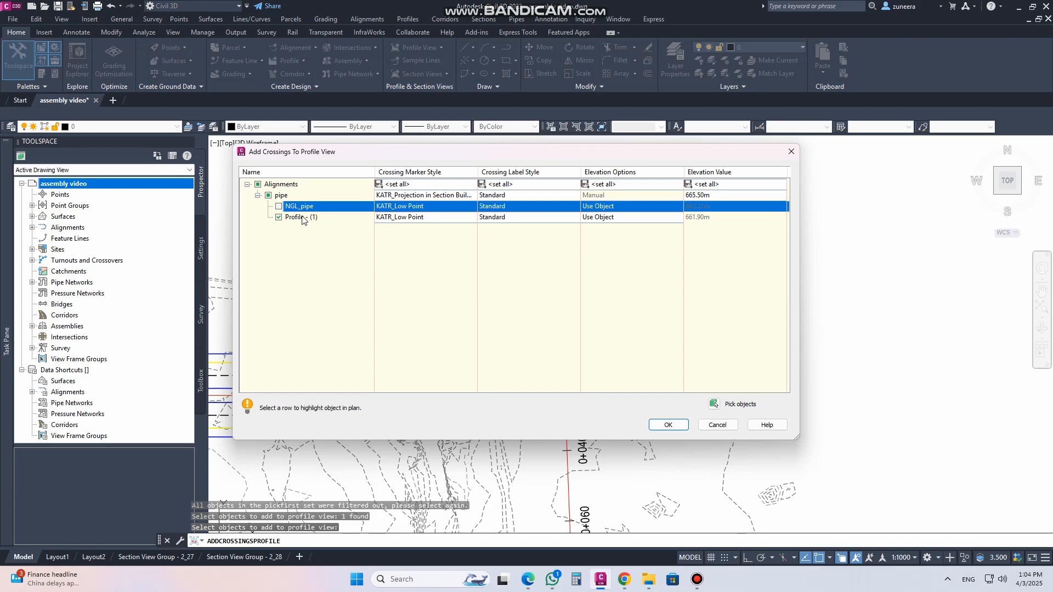
left_click(668, 425)
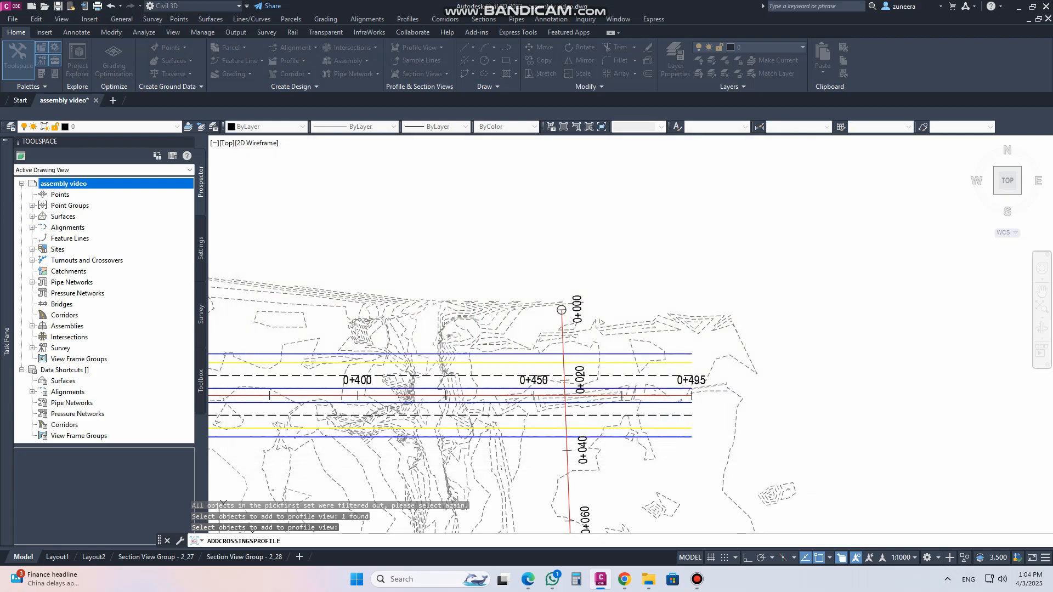
scroll(605, 370, "down", 4)
middle_click_drag(585, 256, 567, 379)
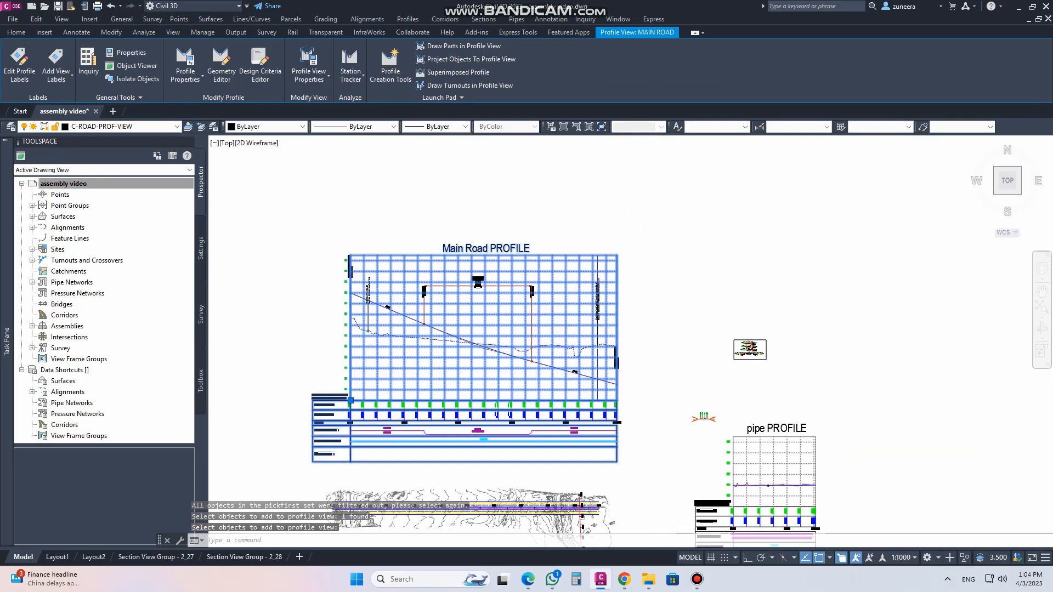
scroll(602, 353, "up", 4)
scroll(609, 323, "up", 3)
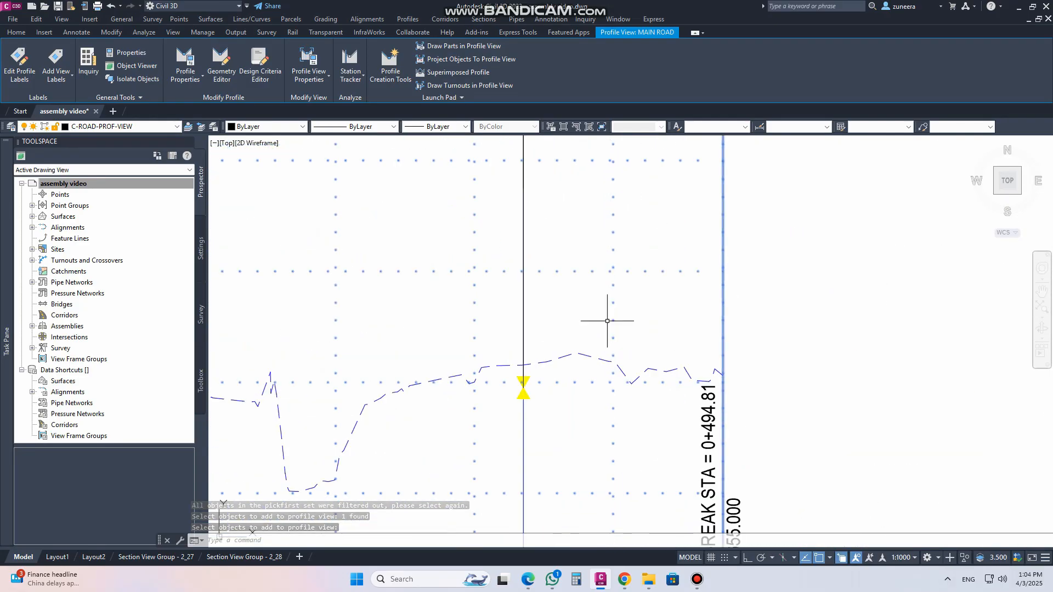
scroll(559, 373, "down", 1)
scroll(559, 373, "down", 1)
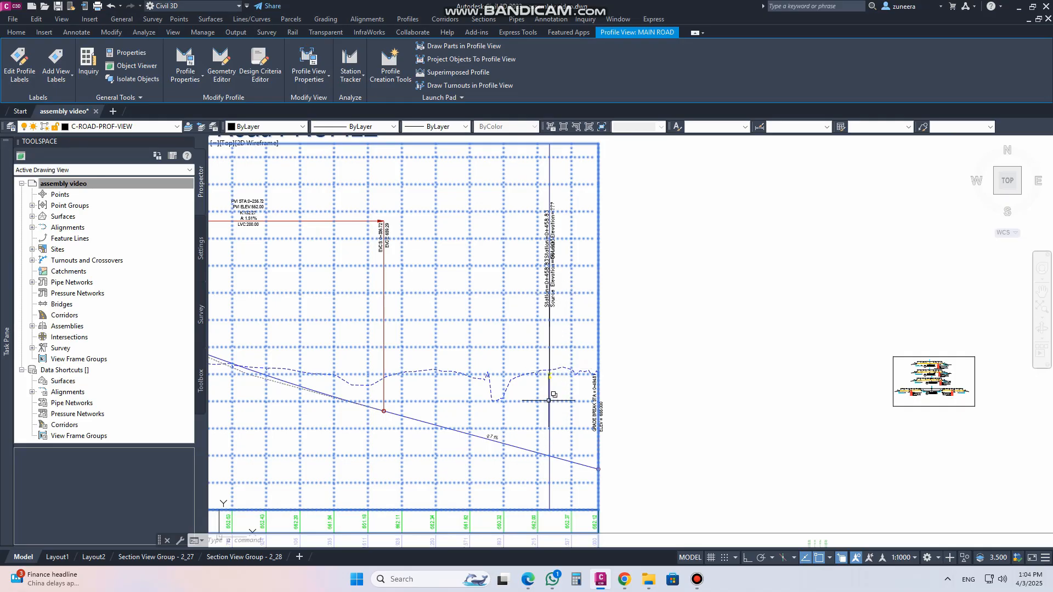
left_click(550, 371)
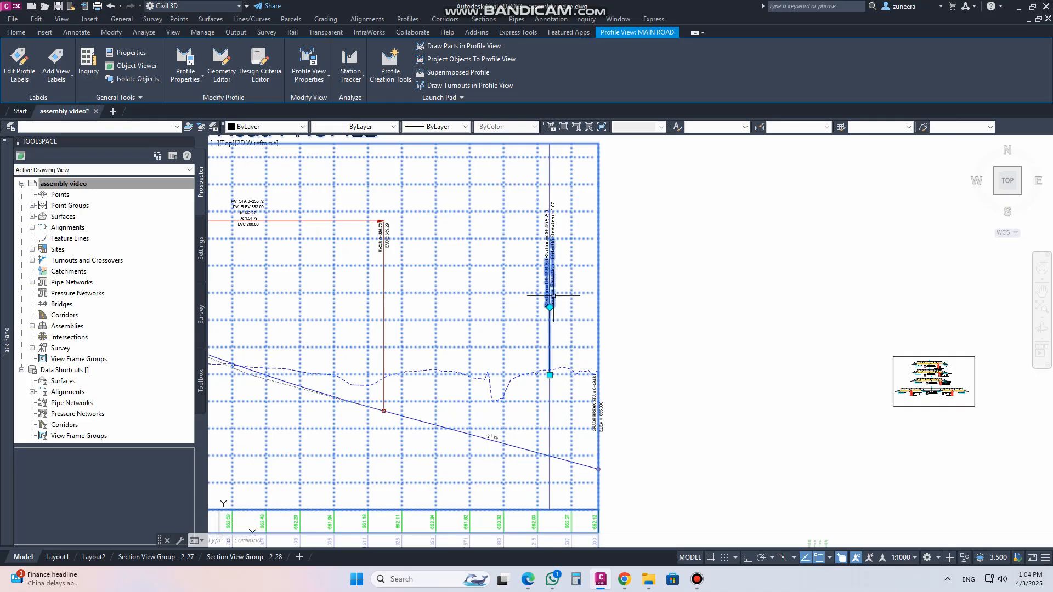
scroll(552, 368, "up", 5)
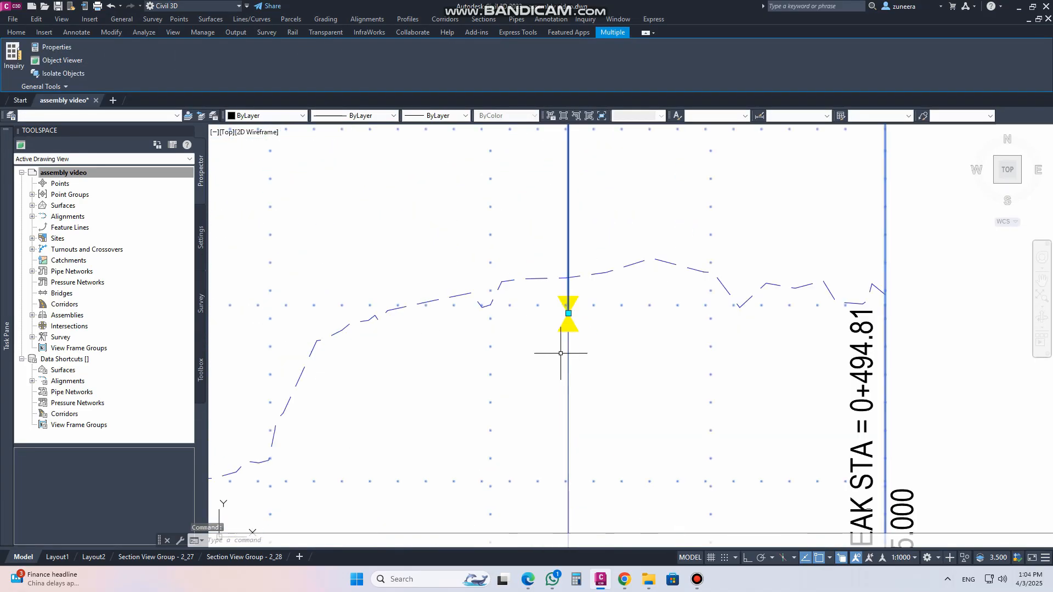
left_click(567, 308)
scroll(583, 373, "down", 4)
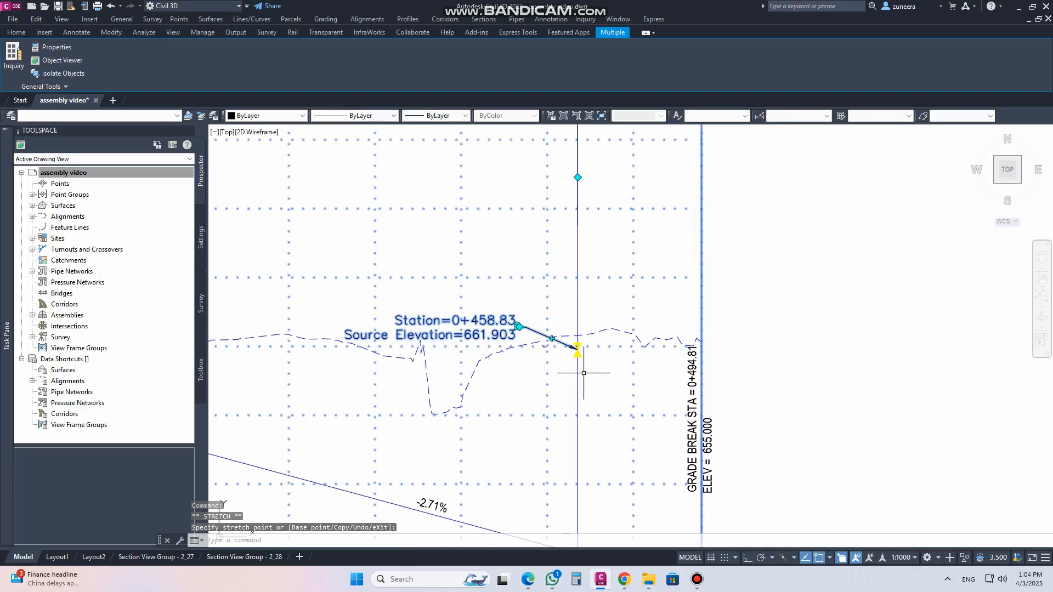
key("Escape")
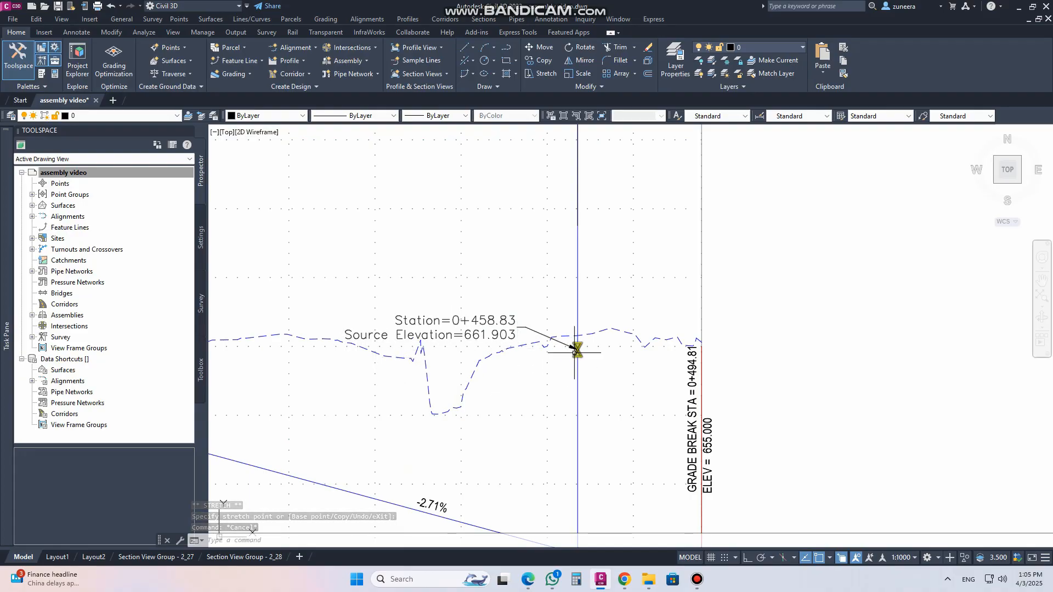
Examine the new crossing marker and its station and elevation label in the Main Road profile view
scroll(575, 351, "down", 4)
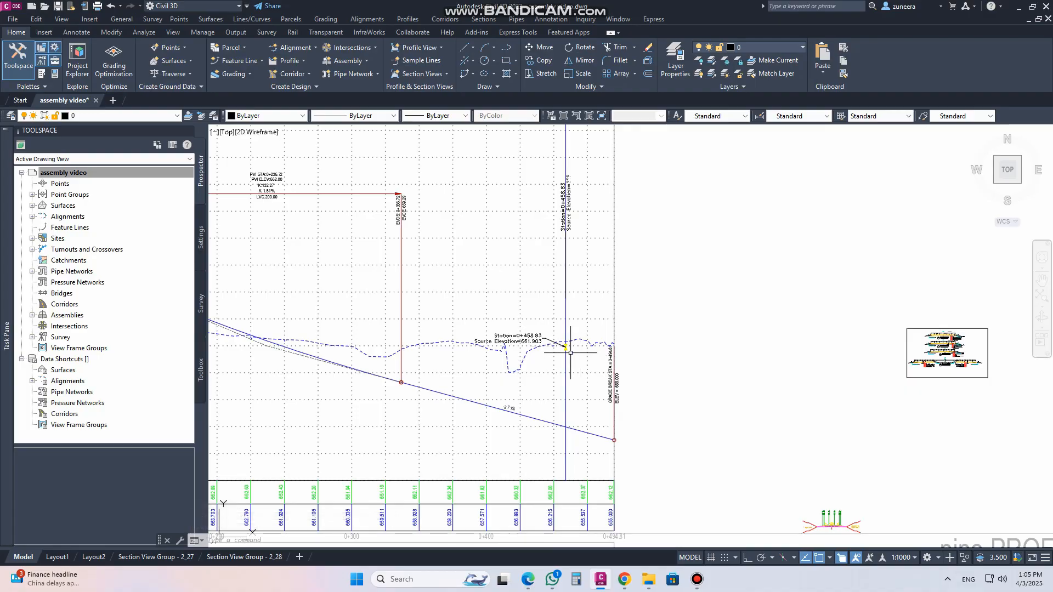
scroll(567, 201, "up", 2)
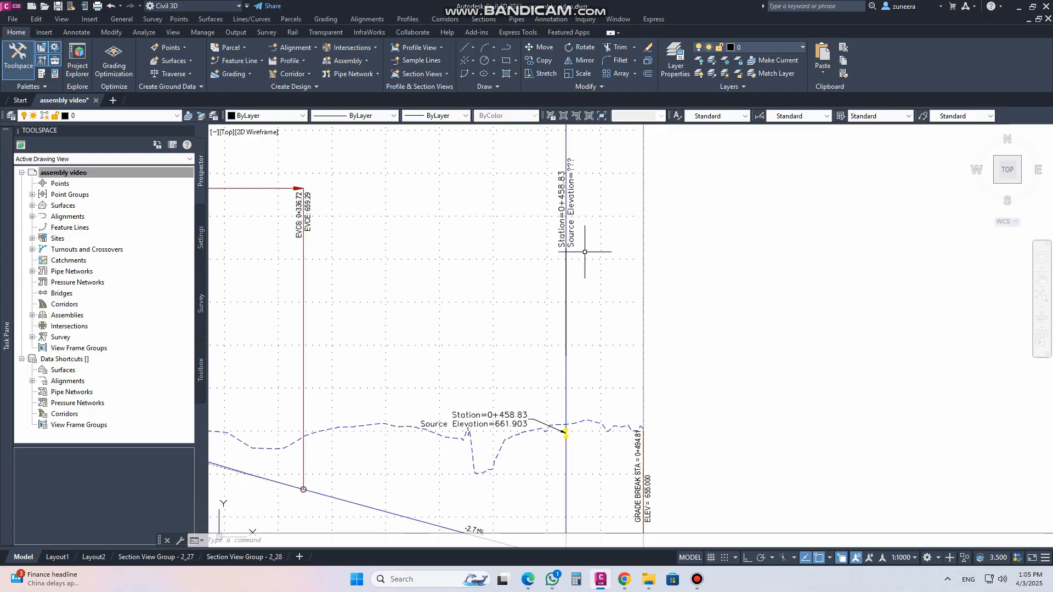
scroll(561, 299, "down", 2)
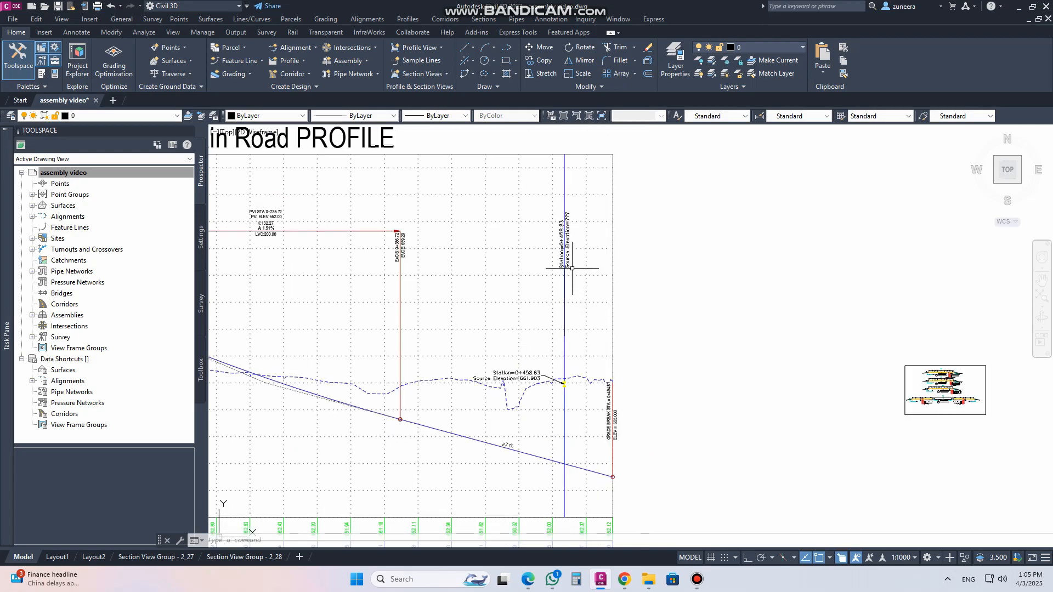
scroll(565, 284, "up", 4)
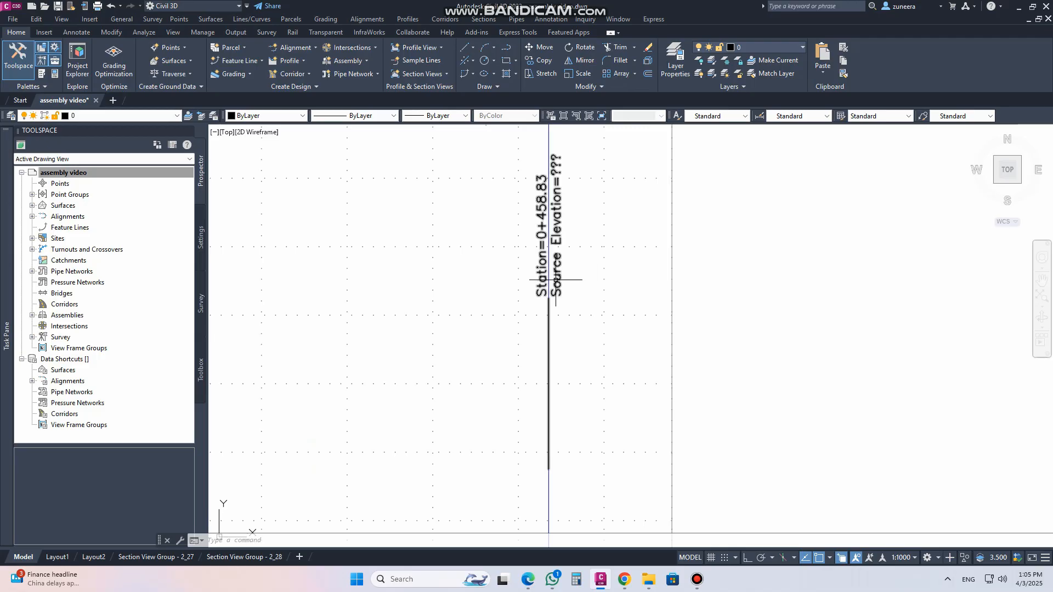
scroll(558, 279, "down", 5)
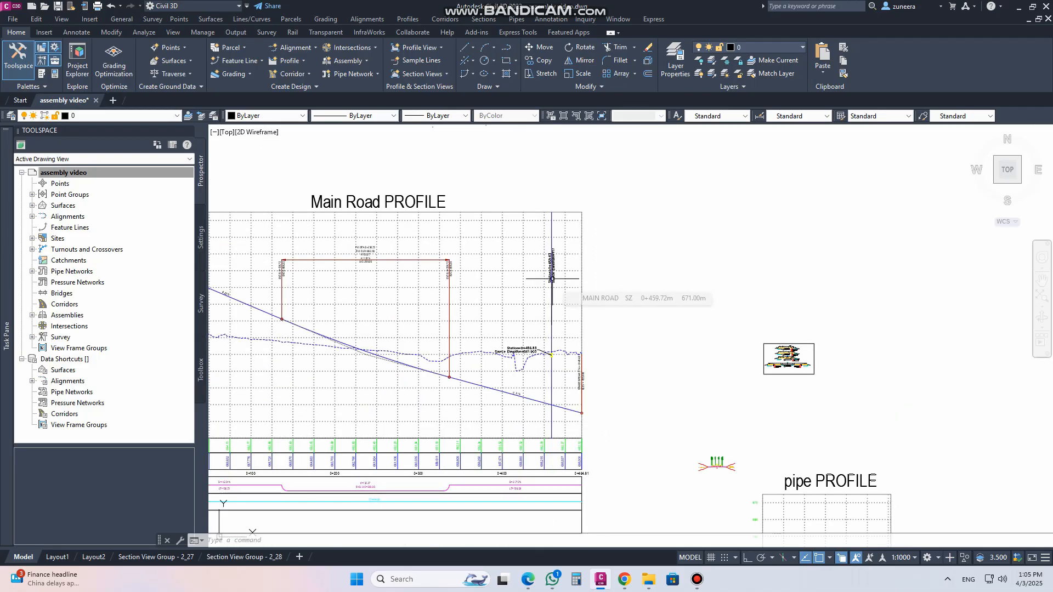
middle_click_drag(717, 460, 584, 317)
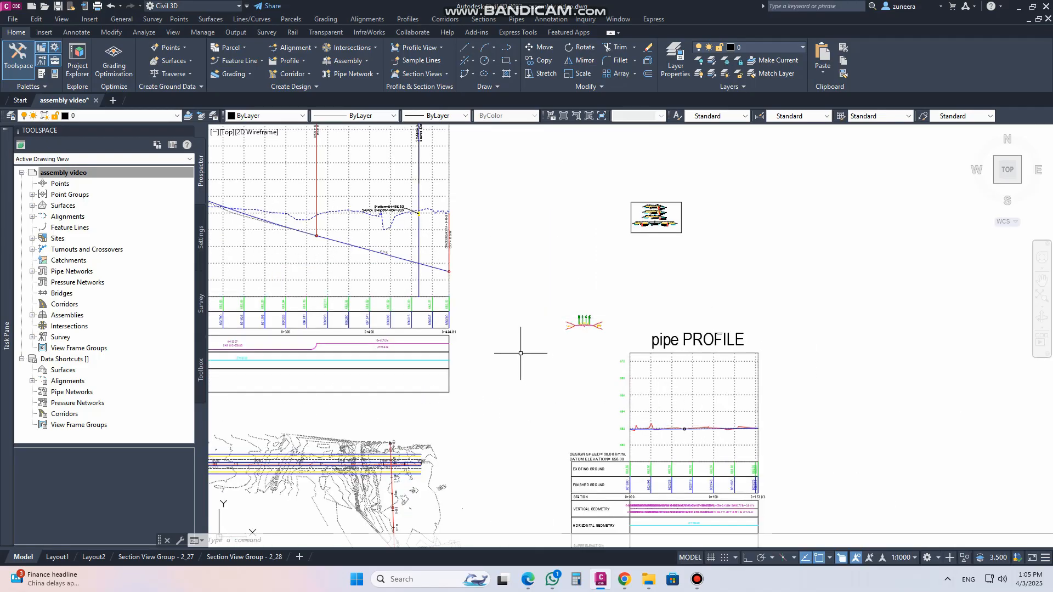
middle_click_drag(466, 294, 493, 337)
scroll(412, 246, "up", 5)
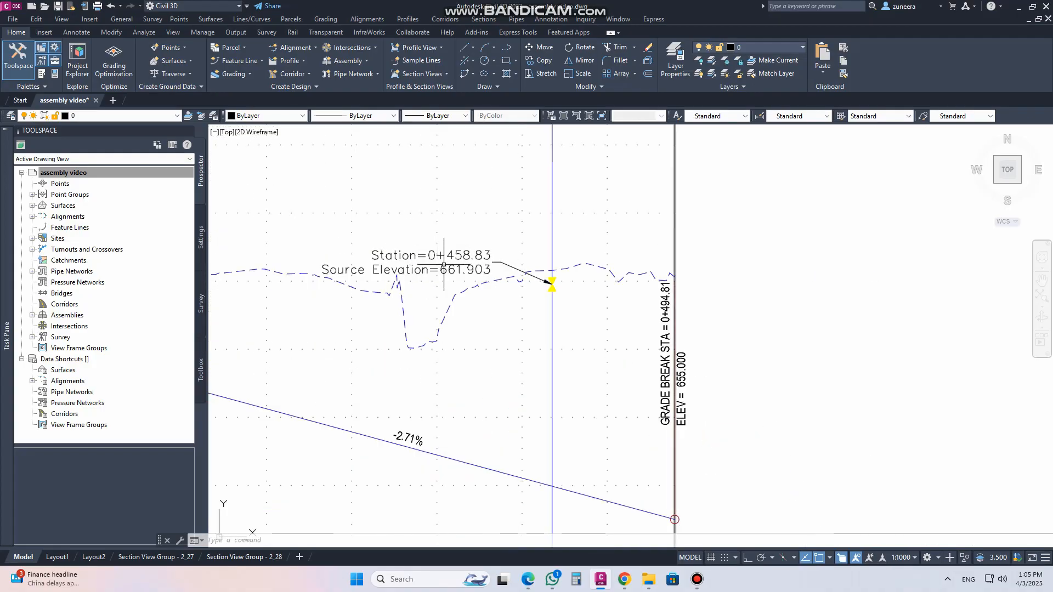
scroll(500, 268, "down", 2)
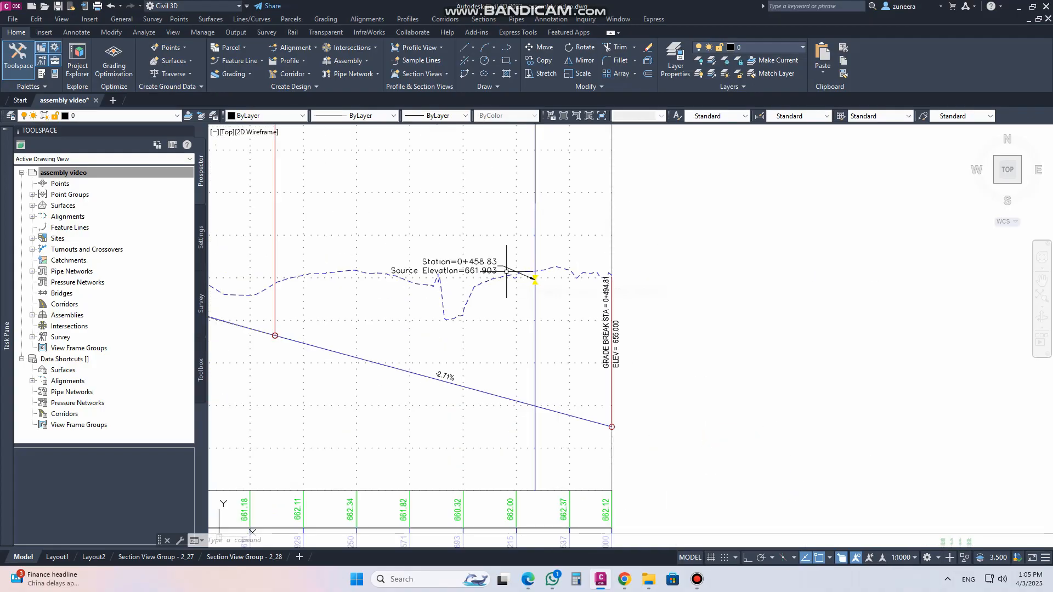
mouse_move(506, 271)
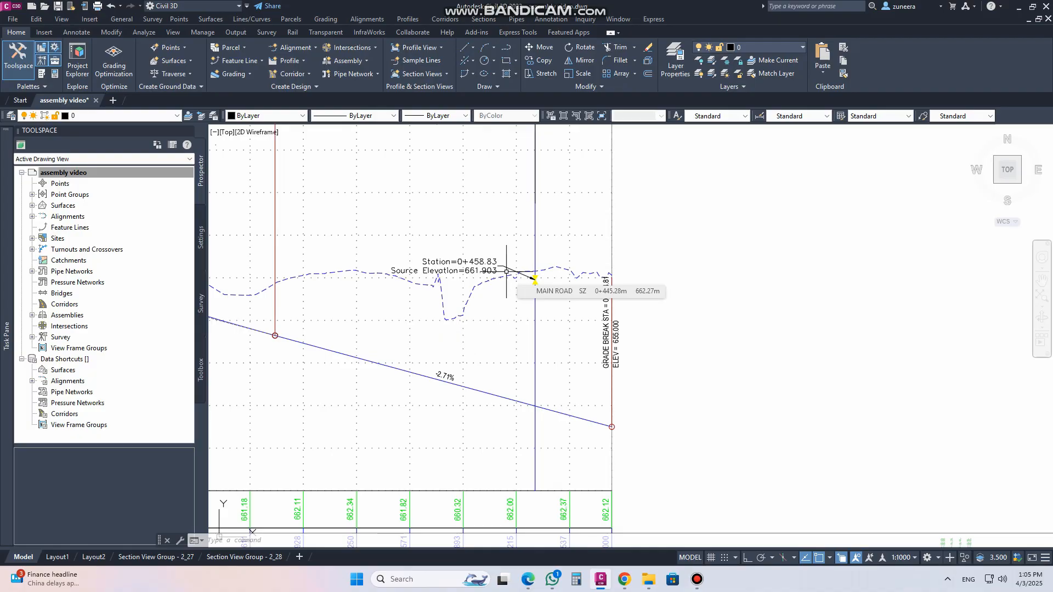
scroll(506, 271, "down", 5)
mouse_move(549, 309)
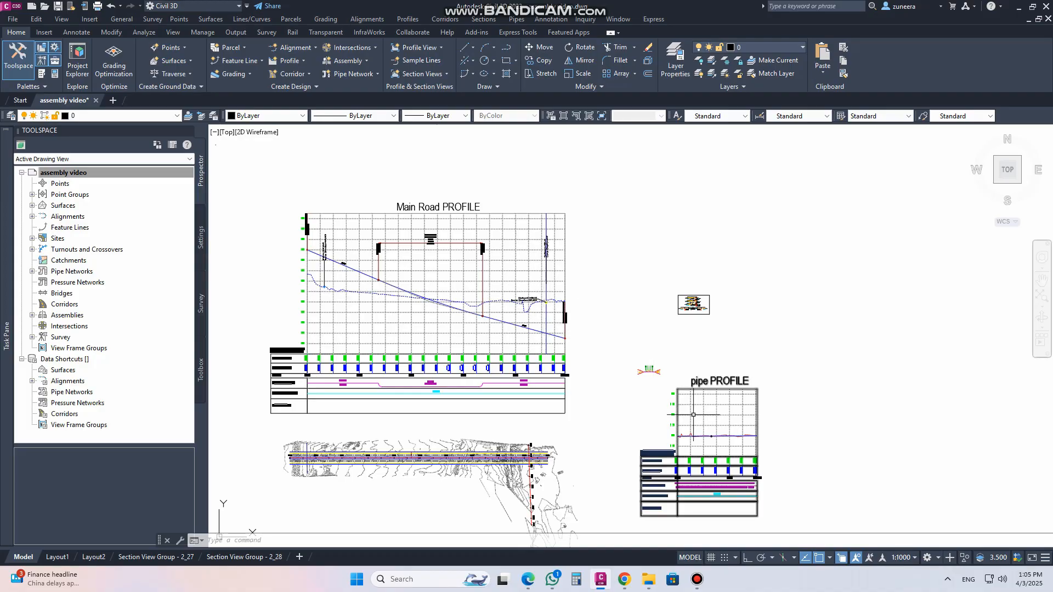
scroll(719, 474, "up", 5)
scroll(704, 400, "down", 5)
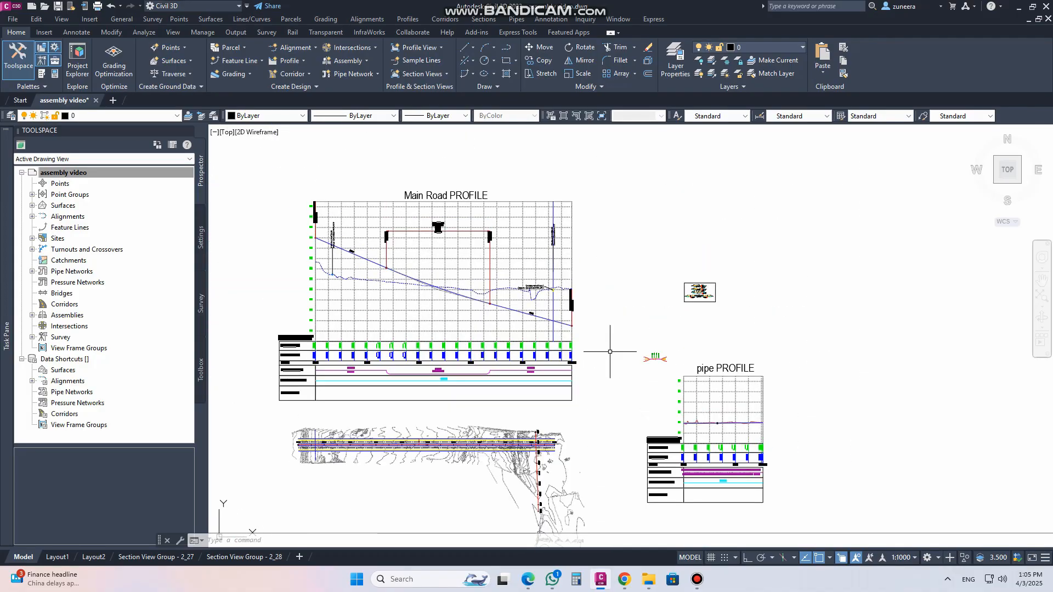
scroll(708, 409, "up", 5)
middle_click_drag(607, 375, 609, 427)
Raise a PVI of the pipe's Profile - (1) by stretching its grip in the pipe profile view, then check the Main Road crossing label
left_click(684, 502)
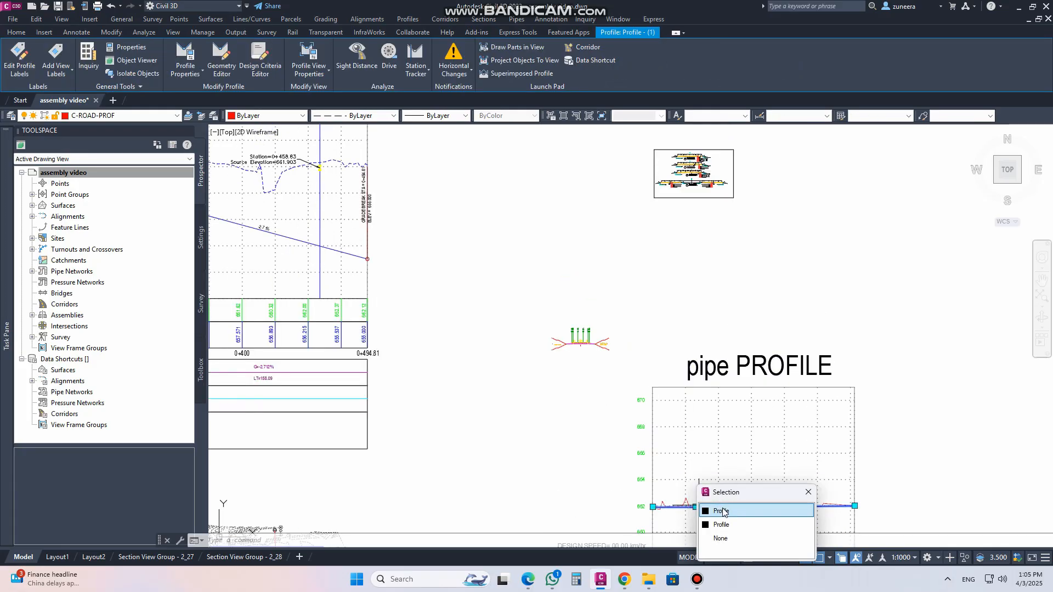
left_click(754, 520)
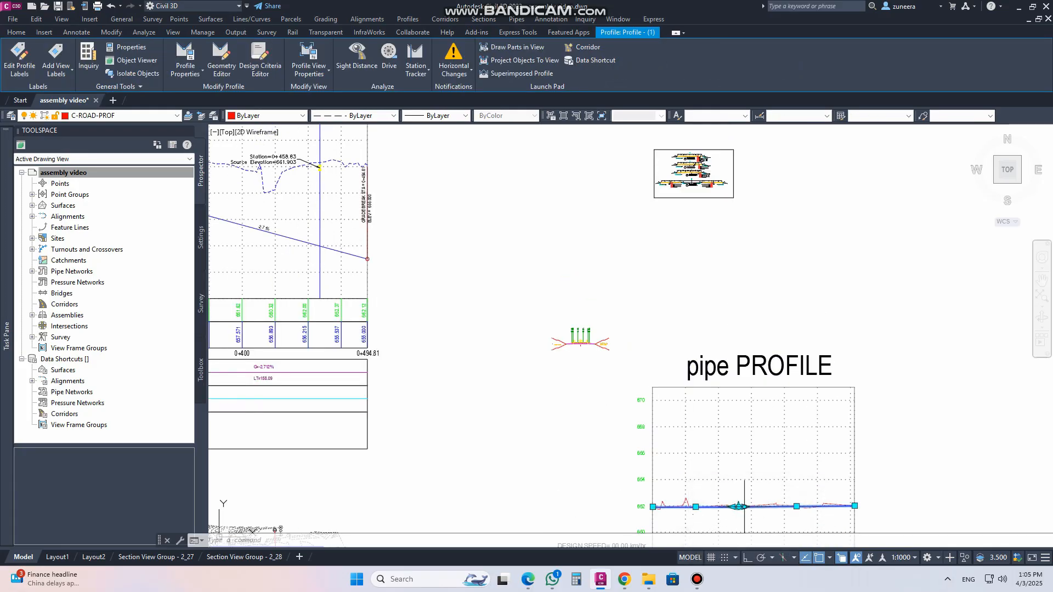
left_click(739, 506)
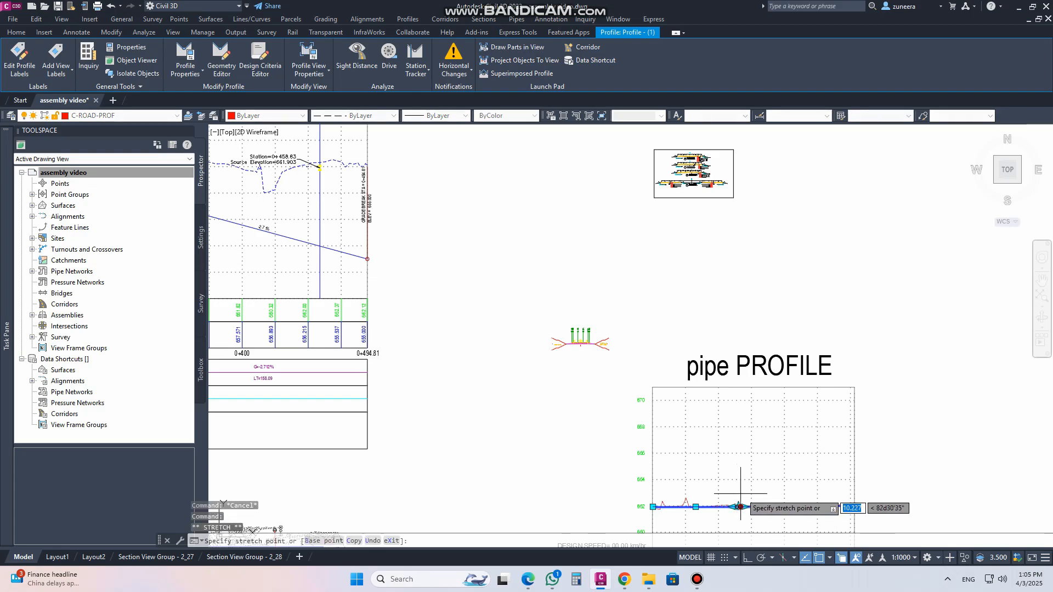
left_click(742, 507)
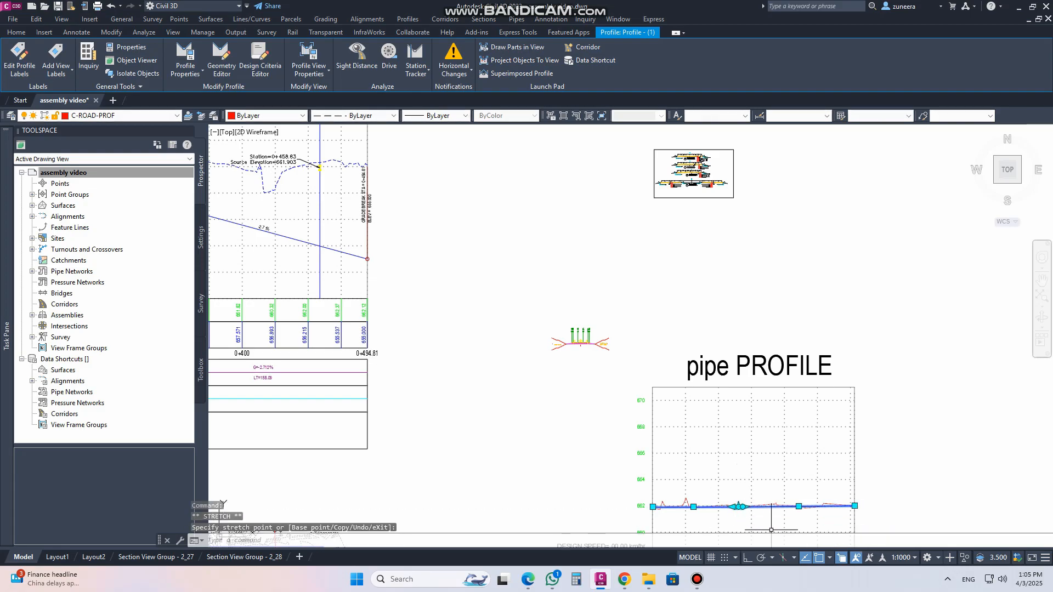
scroll(772, 530, "up", 5)
left_click(820, 432)
left_click(817, 355)
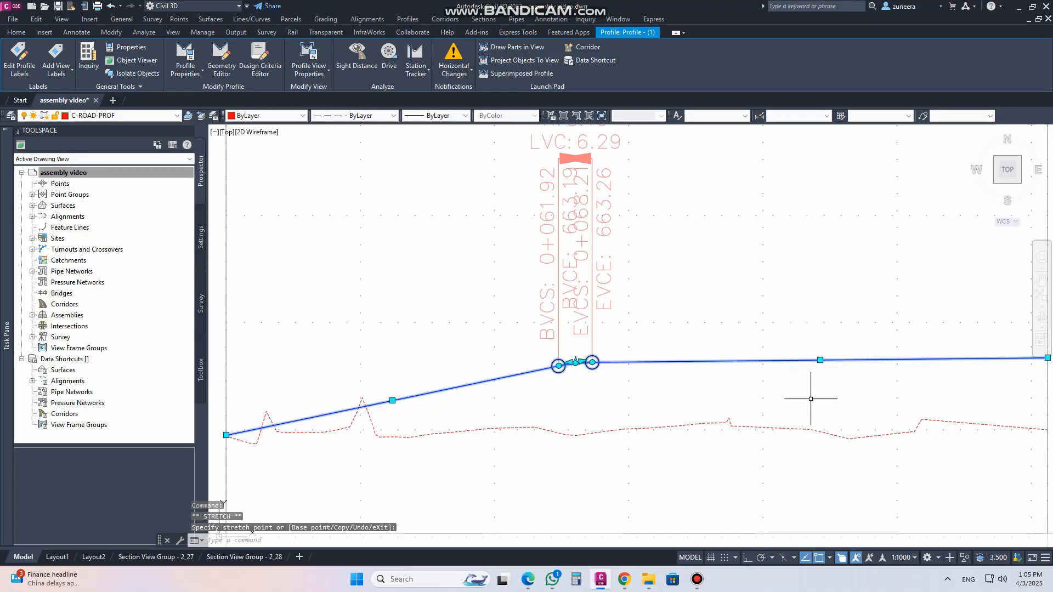
scroll(812, 401, "down", 2)
scroll(720, 433, "down", 5)
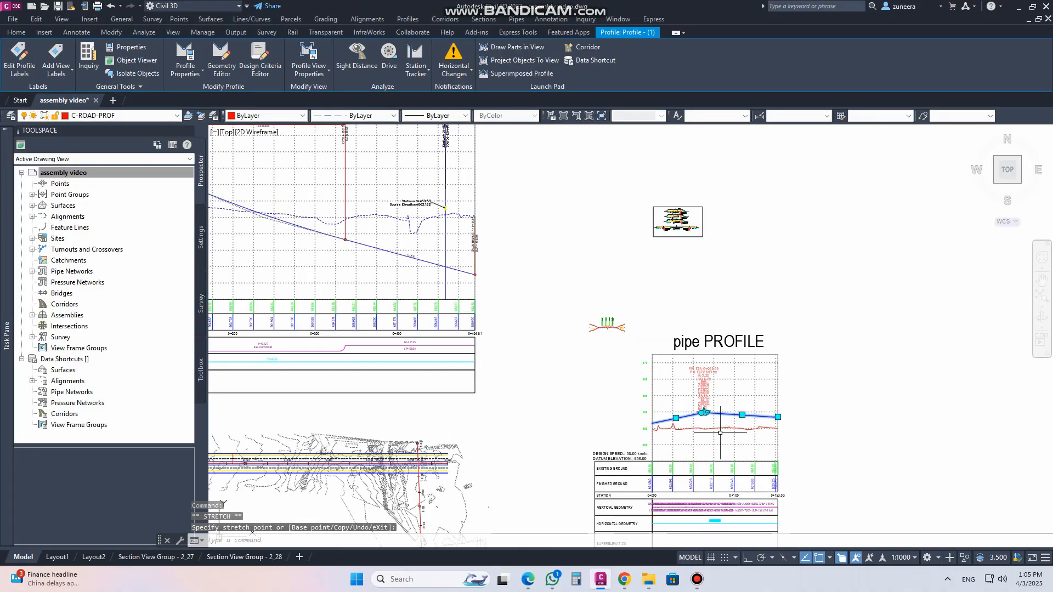
scroll(419, 207, "up", 4)
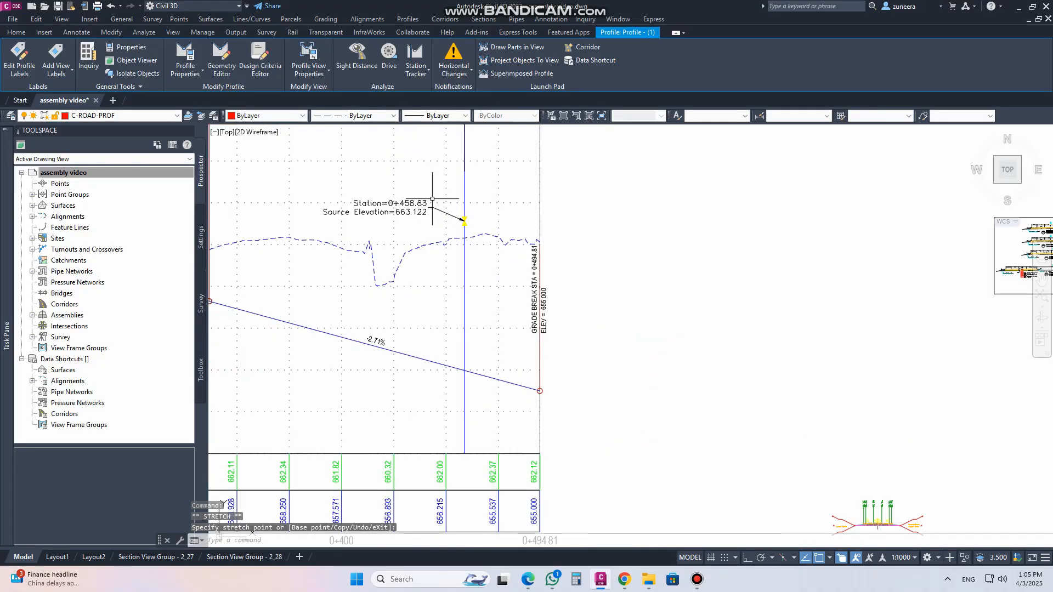
scroll(468, 275, "down", 2)
scroll(585, 277, "down", 2)
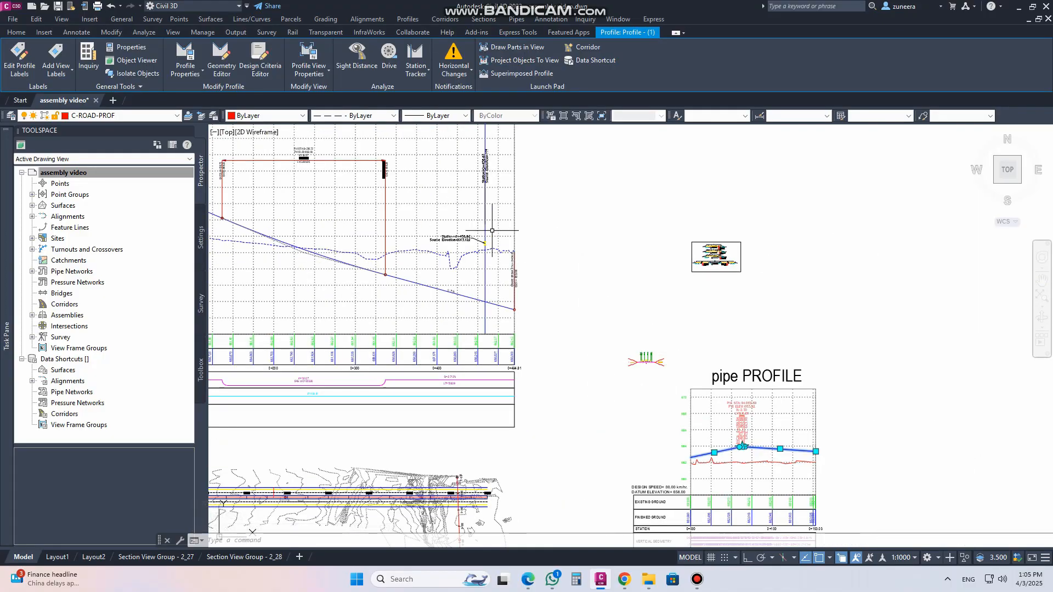
Split the drawing into two vertical viewports and show the Main Road crossing label in the left one
scroll(492, 231, "up", 2)
mouse_move(664, 423)
middle_mouse_down()
mouse_move(569, 290)
mouse_move(585, 351)
mouse_move(604, 351)
middle_mouse_up()
left_click(895, 505)
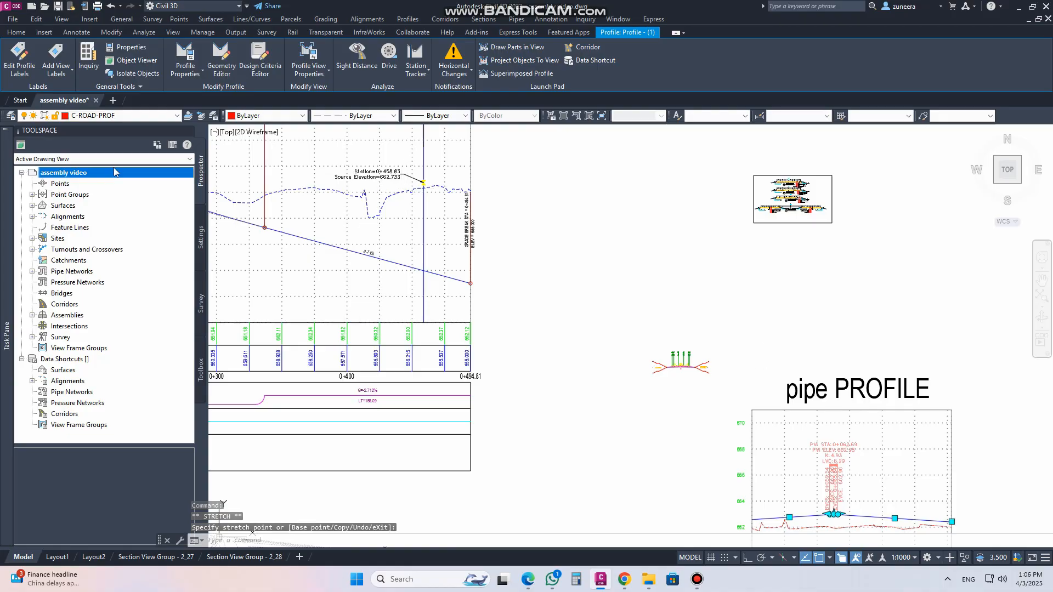
left_click(216, 132)
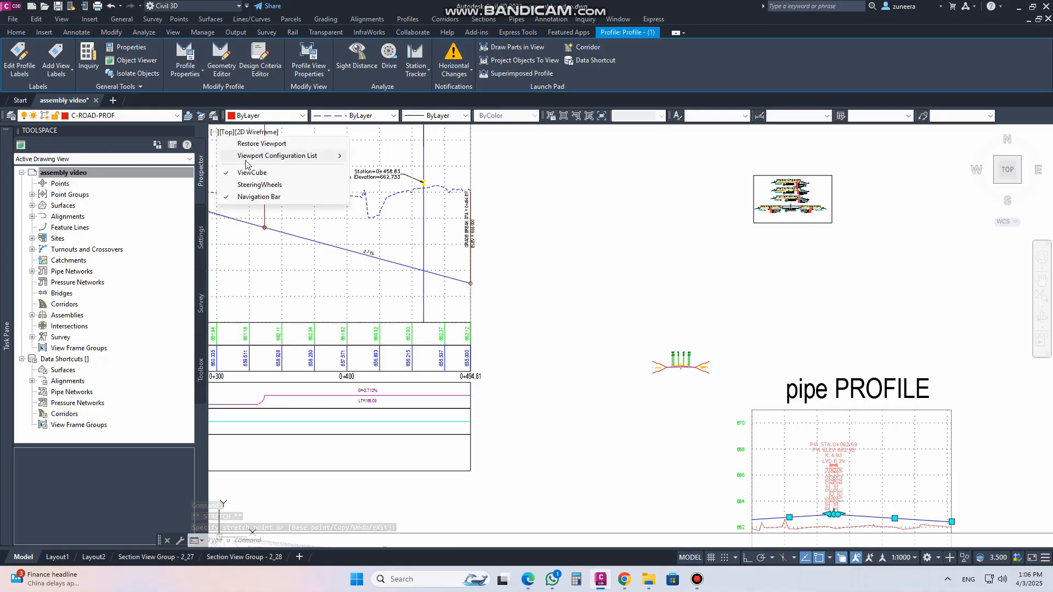
mouse_move(307, 156)
left_click(397, 185)
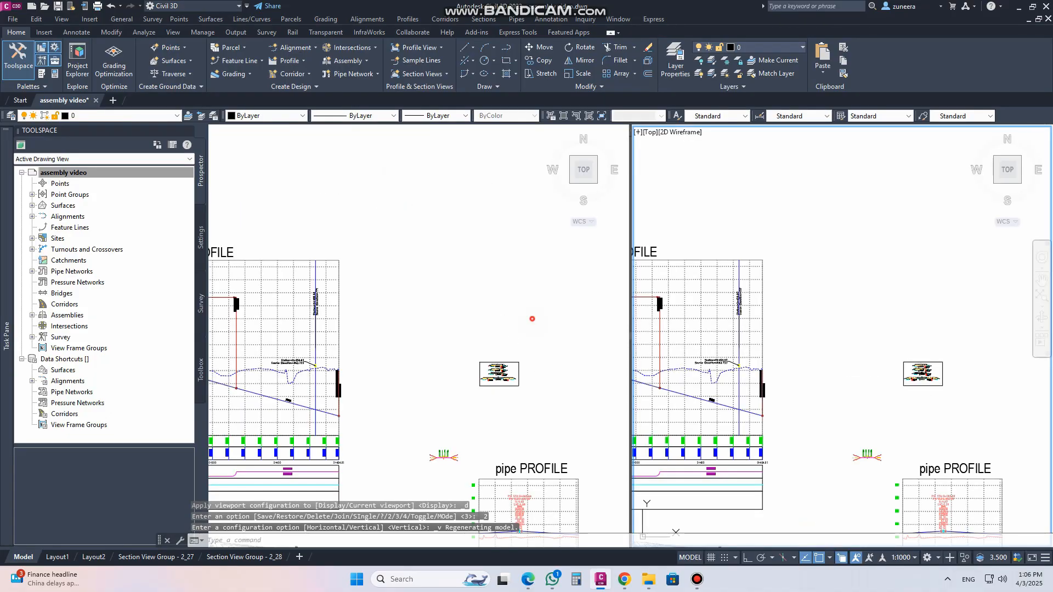
left_click(532, 319)
middle_click_drag(565, 374, 481, 241)
mouse_move(501, 375)
middle_mouse_down()
mouse_move(327, 267)
mouse_move(526, 390)
middle_mouse_up()
scroll(424, 347, "up", 6)
middle_click_drag(466, 325, 415, 300)
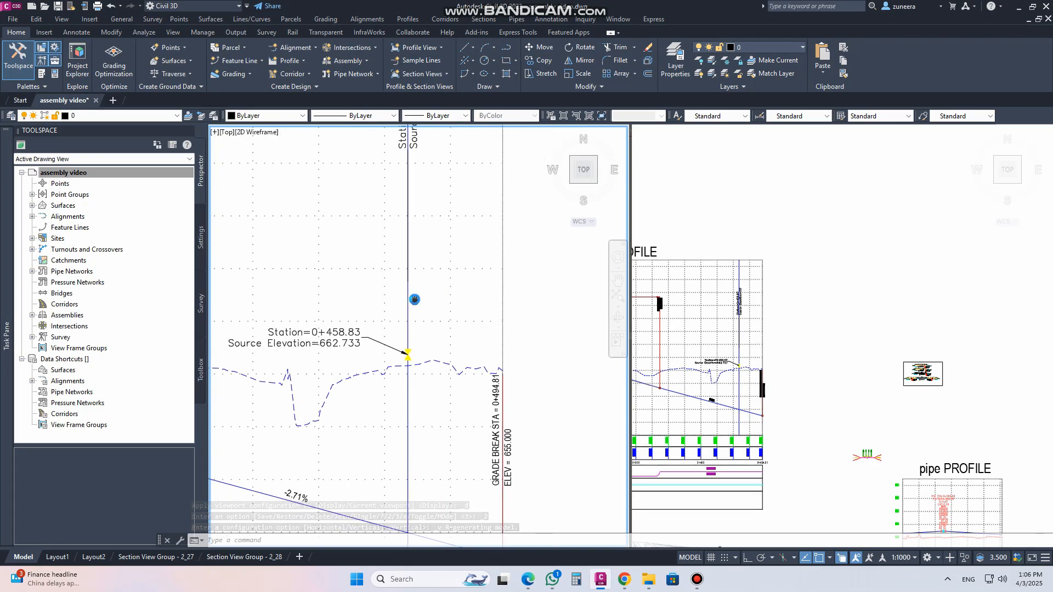
Lower the middle PVI of the pipe profile by stretching its grip in the right viewport
left_click(799, 365)
middle_click_drag(860, 404, 668, 227)
scroll(750, 353, "up", 6)
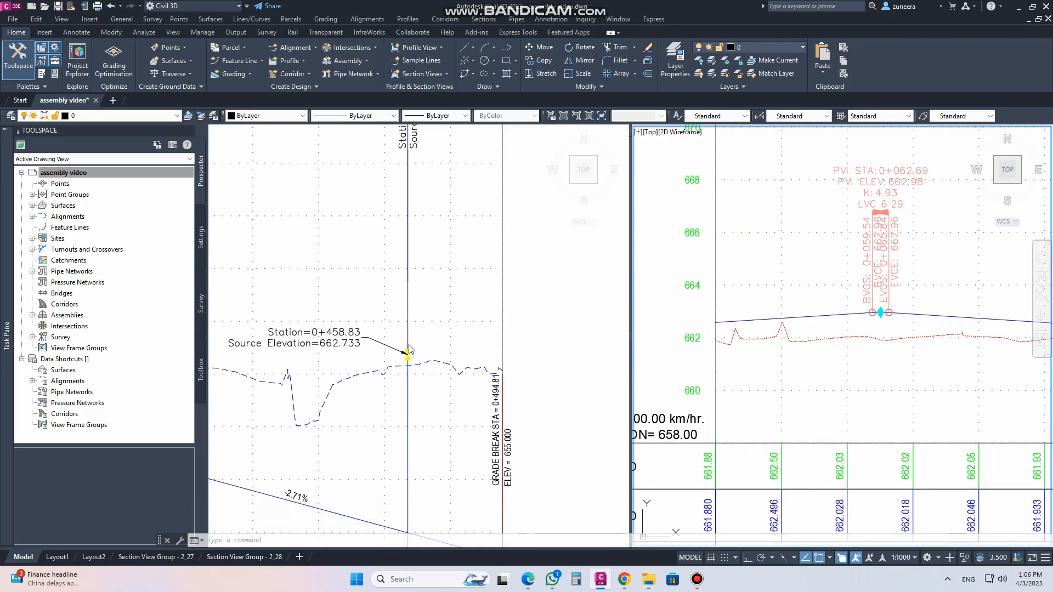
left_click(847, 323)
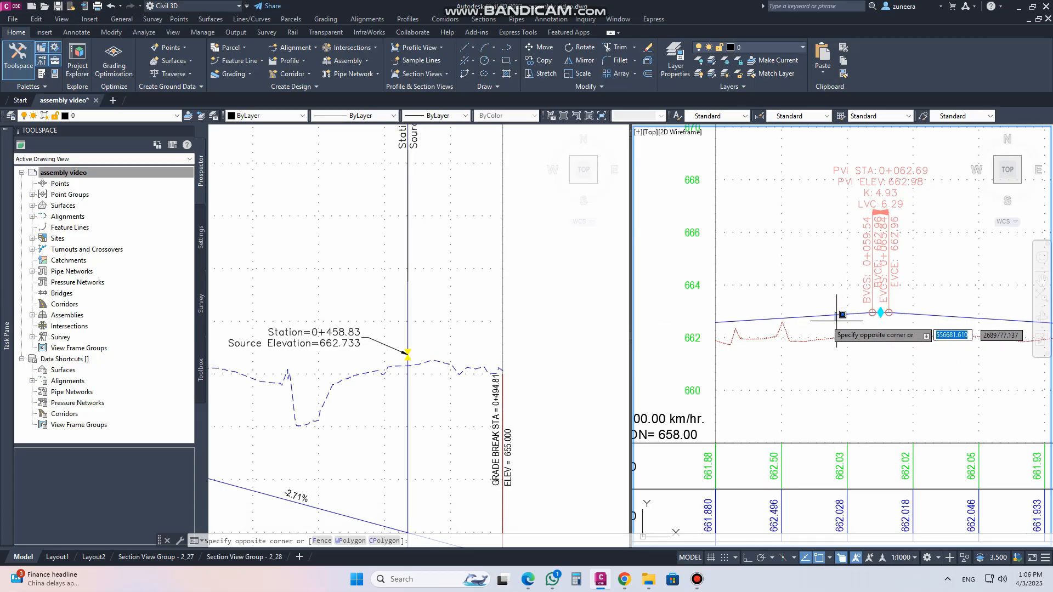
left_click(838, 316)
left_click(882, 313)
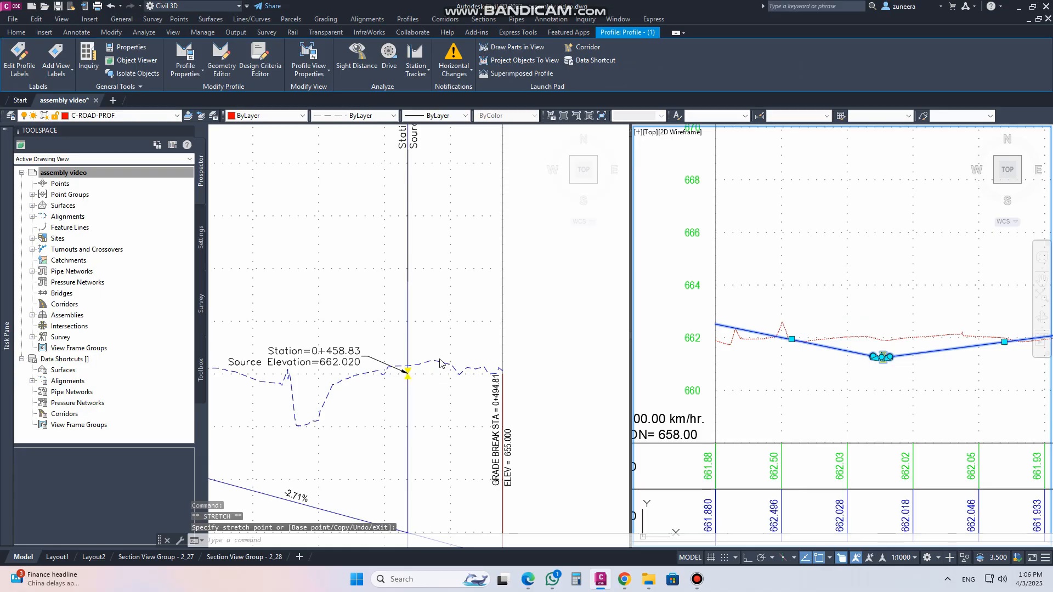
Return the drawing to a single viewport
left_click(638, 132)
mouse_move(732, 160)
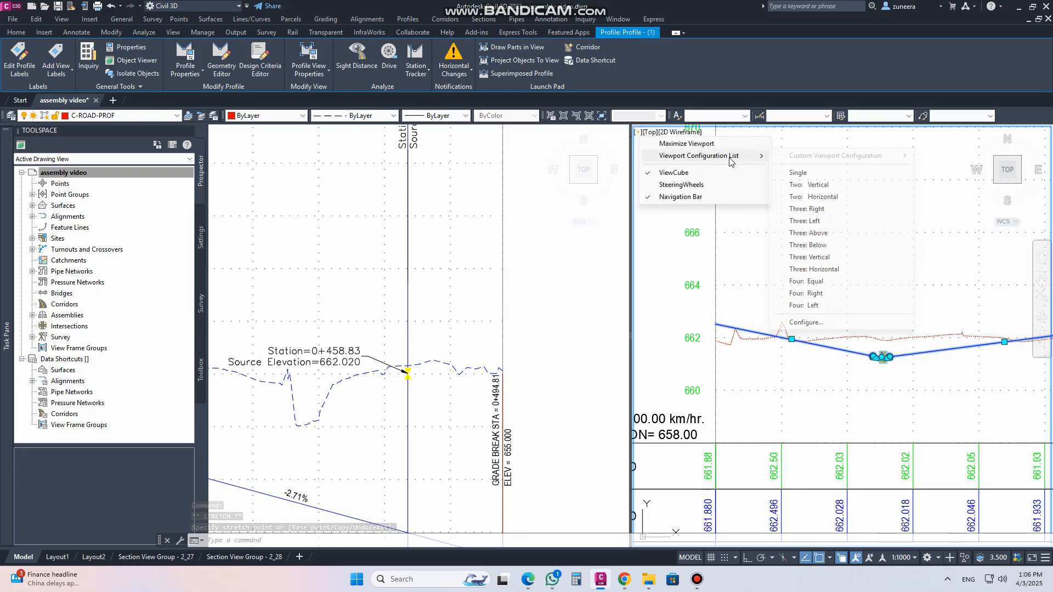
left_click(798, 172)
scroll(564, 295, "down", 3)
scroll(549, 310, "down", 4)
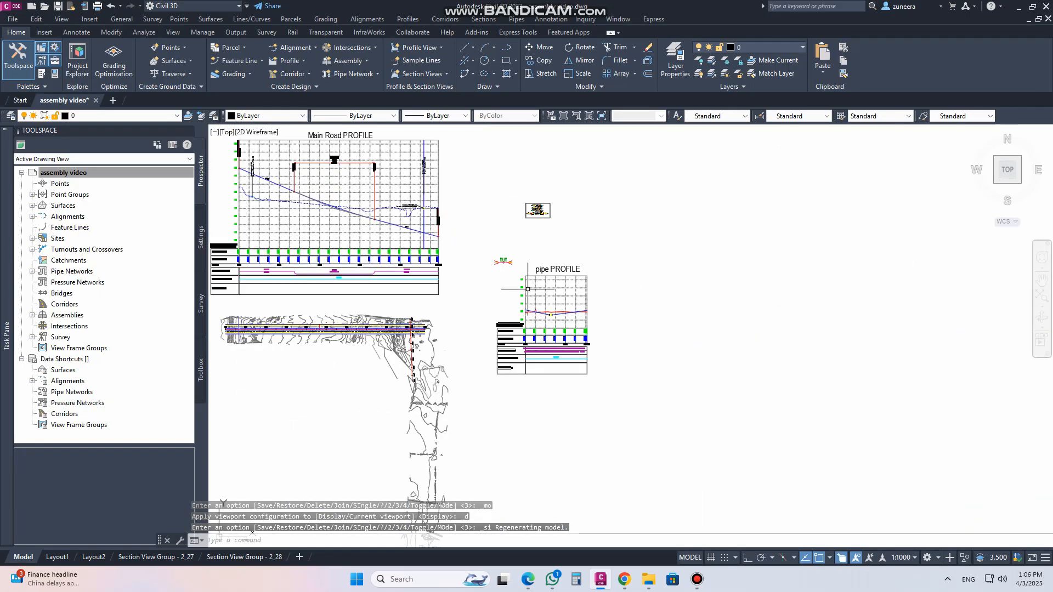
Stretch a grip of the pipe alignment in plan view to shift where it crosses Main Road
scroll(492, 384, "up", 2)
middle_click_drag(433, 249, 492, 384)
scroll(482, 165, "up", 3)
scroll(576, 228, "down", 2)
middle_click_drag(539, 344, 546, 53)
left_click(499, 365)
left_click(492, 312)
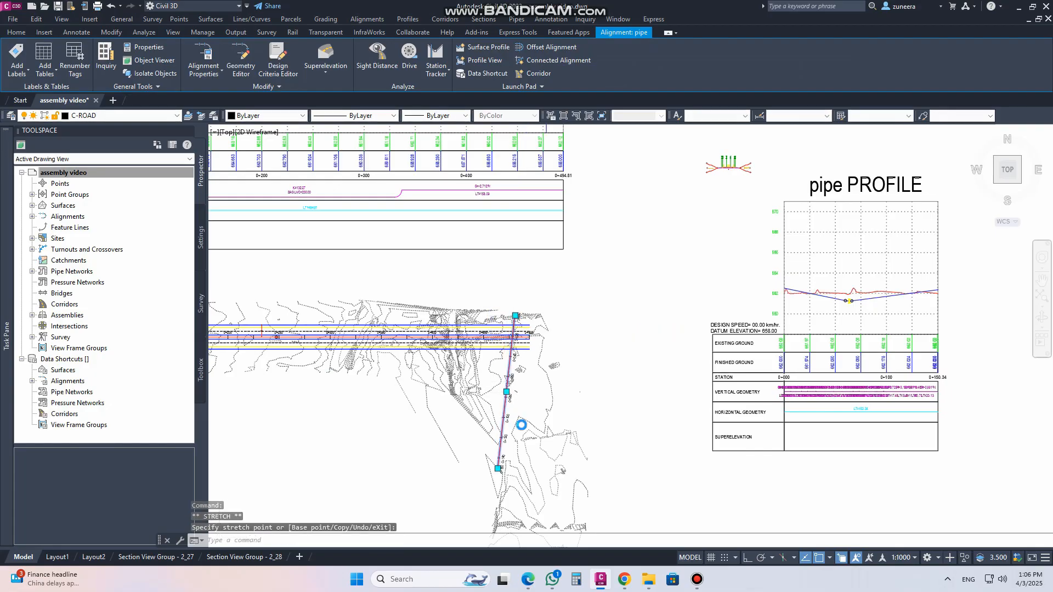
scroll(510, 384, "down", 3)
scroll(521, 225, "up", 6)
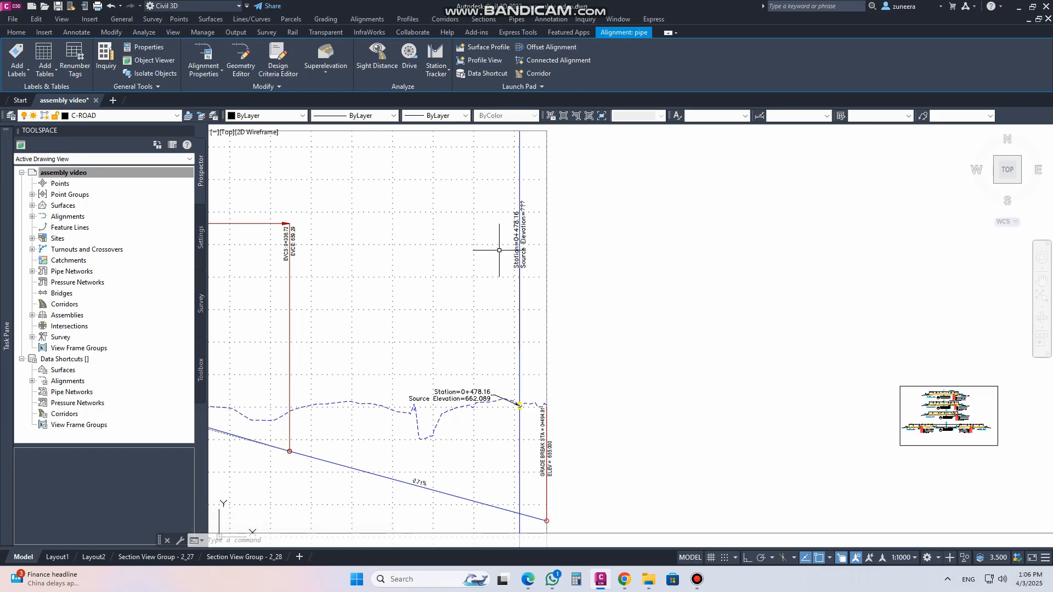
scroll(510, 256, "down", 6)
scroll(506, 412, "up", 2)
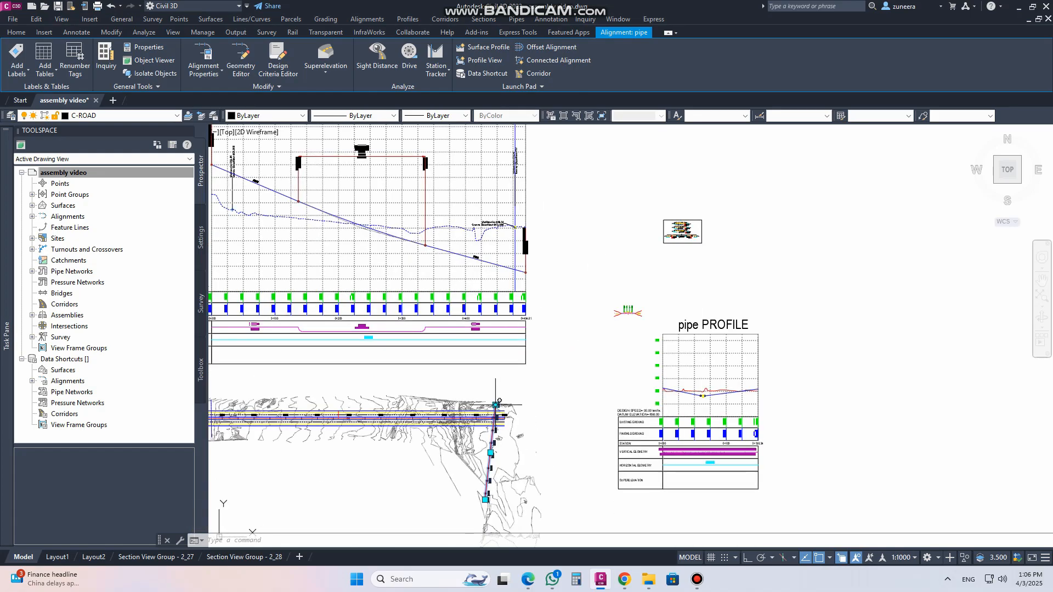
left_click(496, 405)
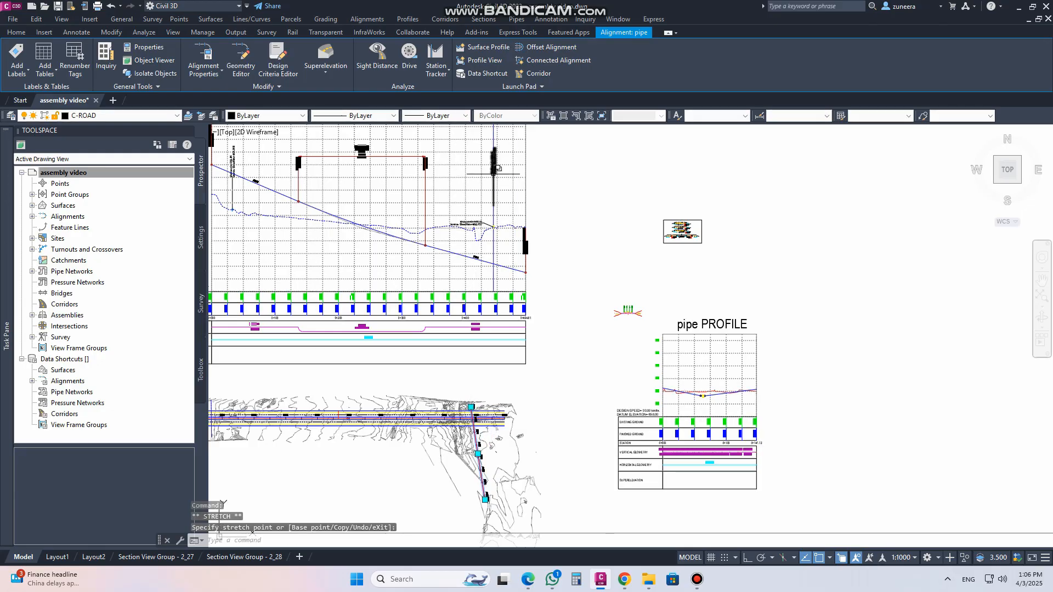
left_click(528, 334)
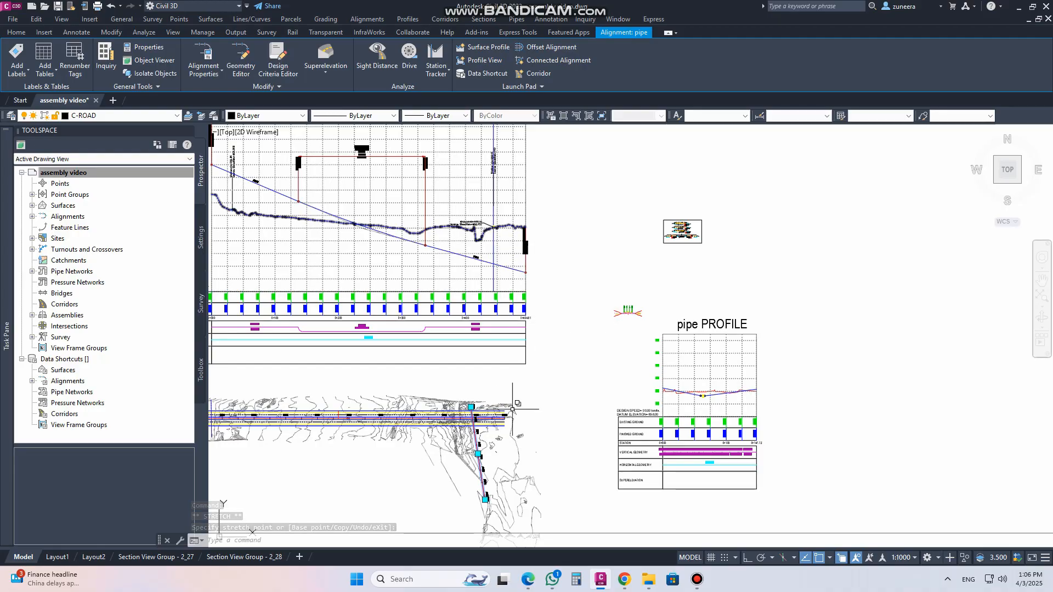
scroll(469, 416, "up", 5)
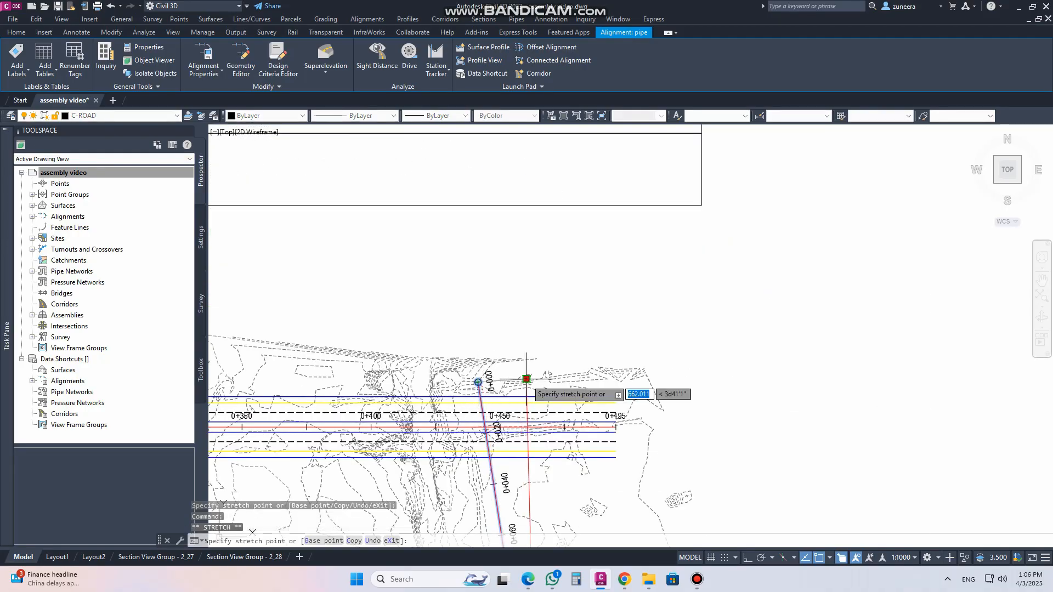
left_click(478, 382)
scroll(568, 416, "down", 5)
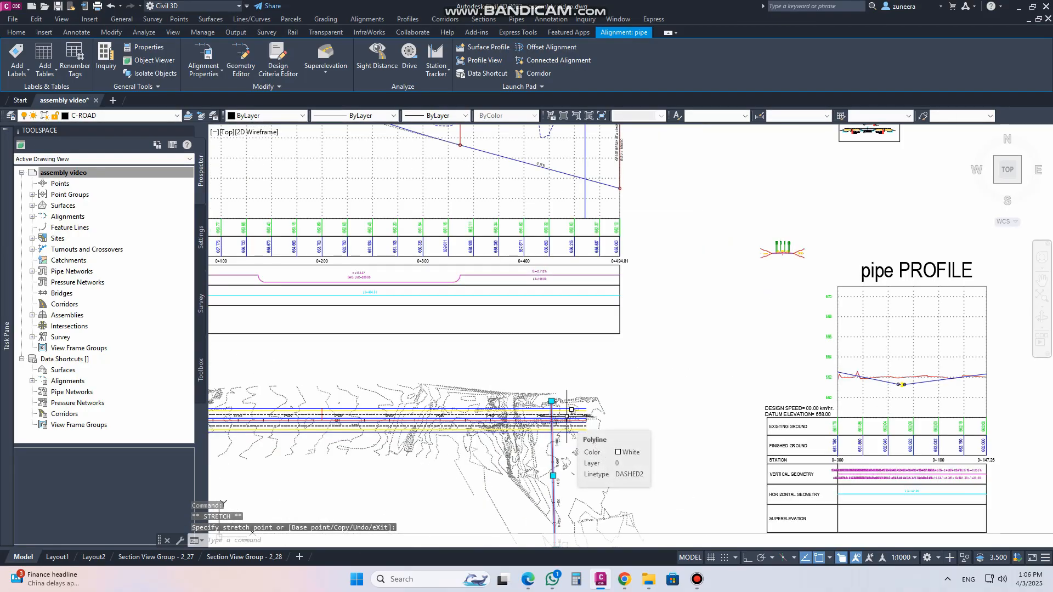
scroll(603, 428, "down", 3)
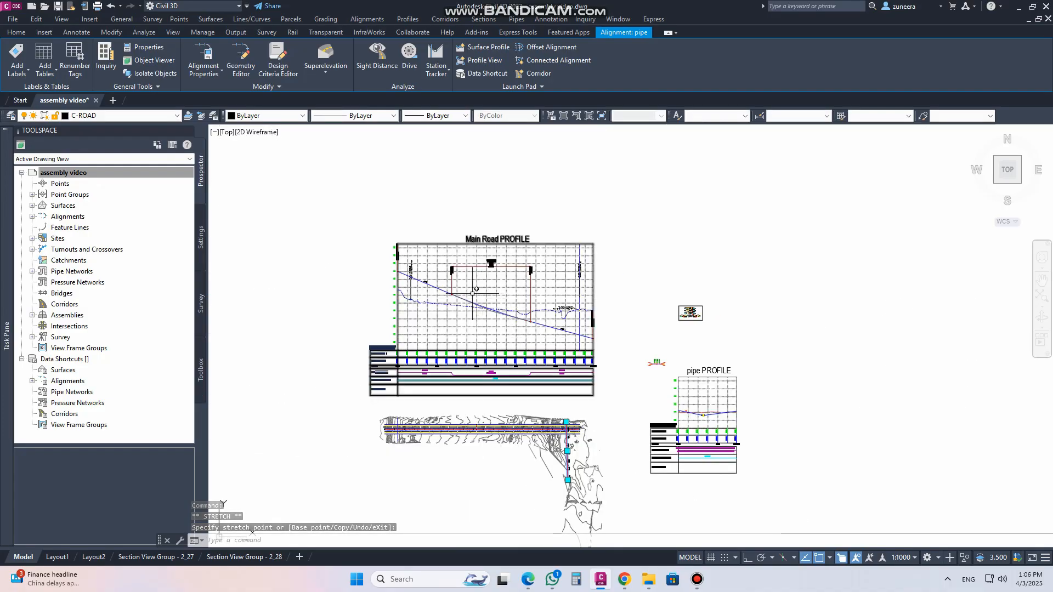
Examine the crossing markers and their station and elevation labels along the Main Road profile view
scroll(472, 293, "up", 4)
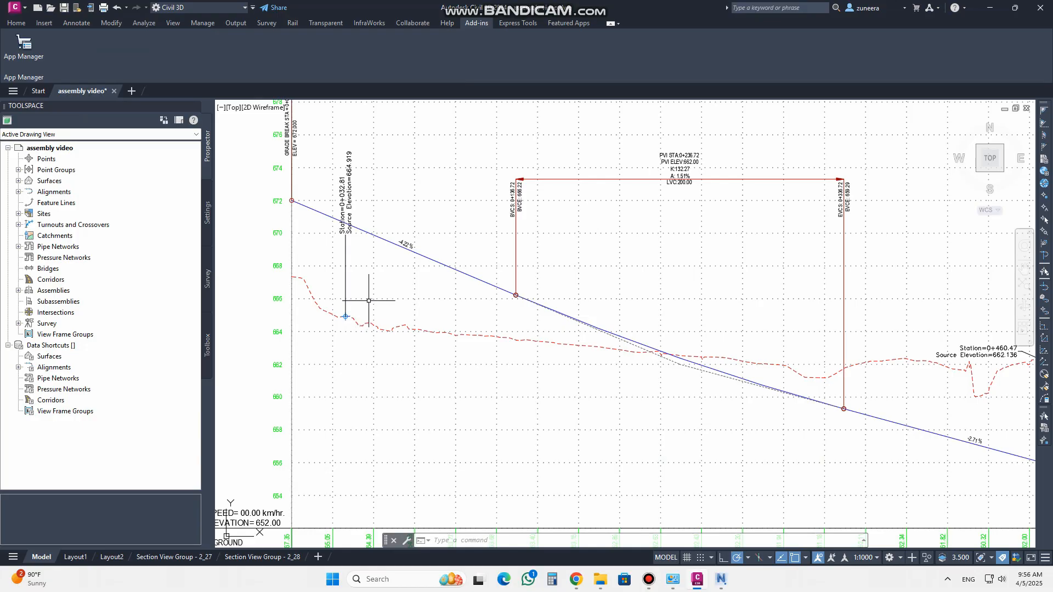
middle_click_drag(366, 292, 372, 363)
scroll(345, 393, "up", 5)
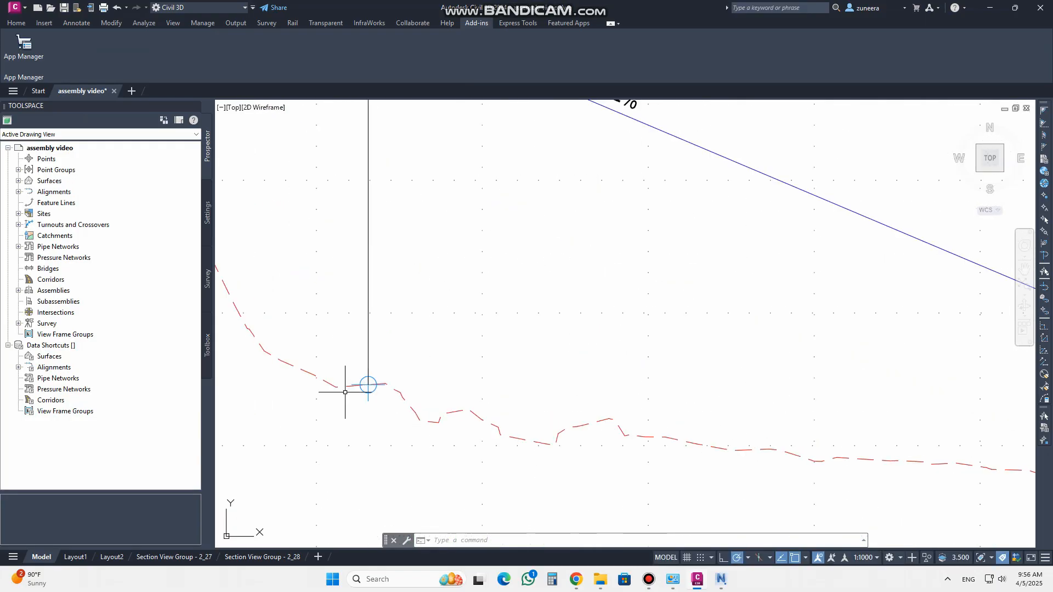
scroll(354, 401, "down", 2)
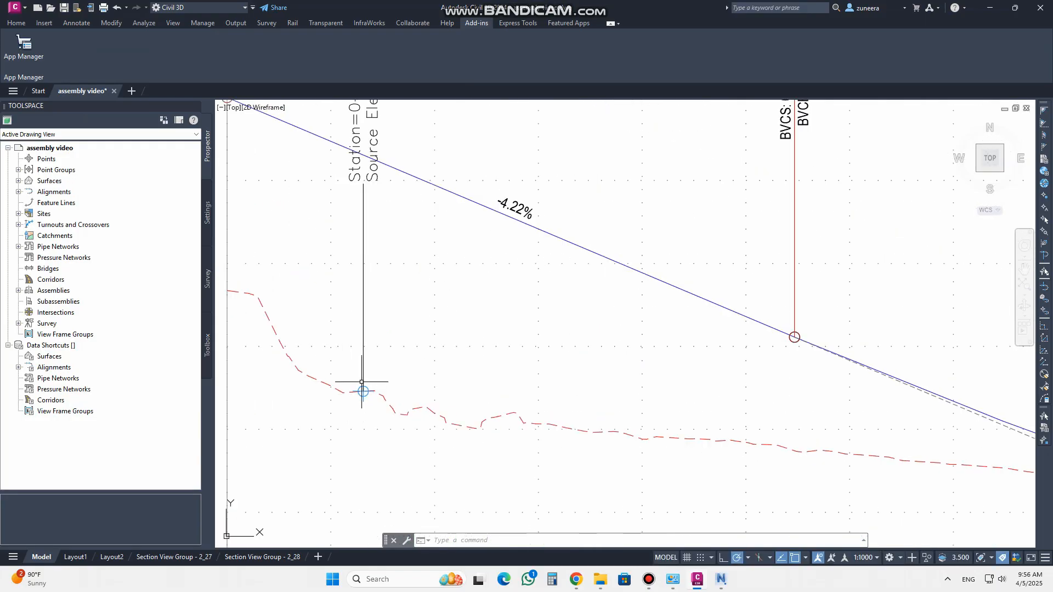
scroll(339, 377, "down", 4)
scroll(680, 447, "up", 6)
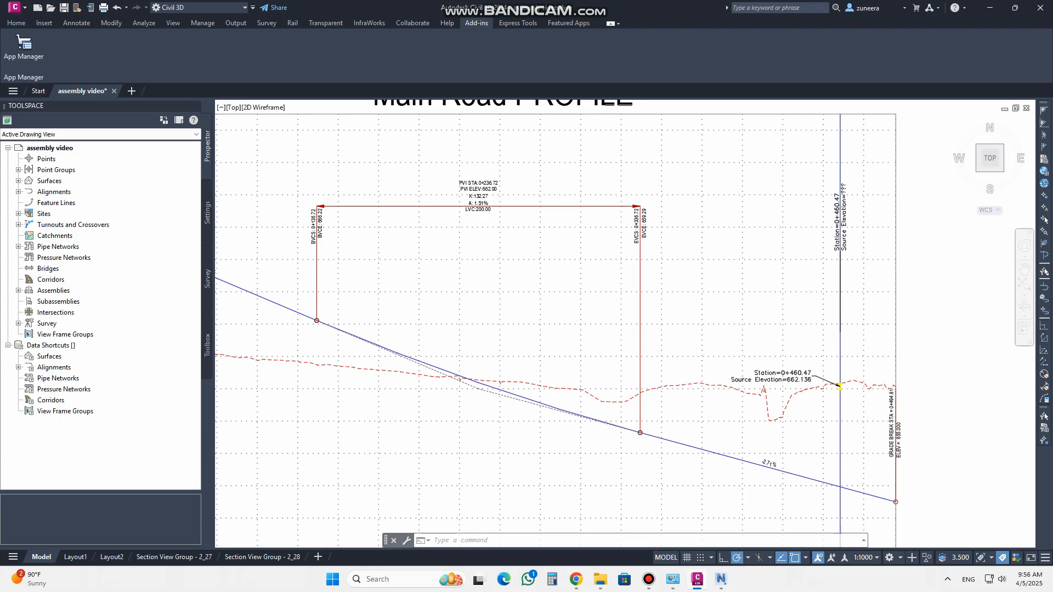
scroll(583, 300, "up", 6)
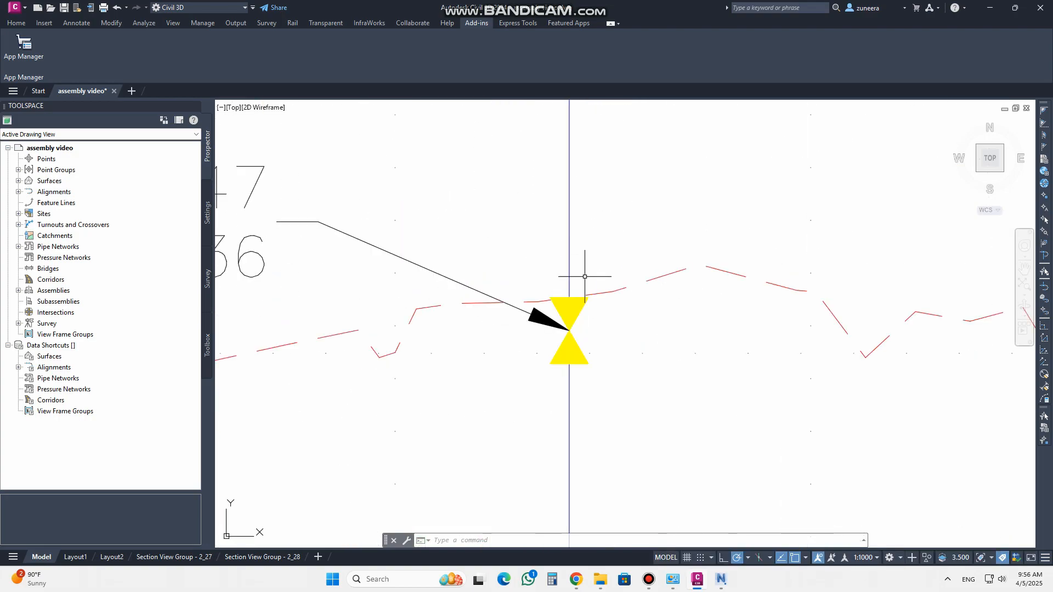
scroll(587, 323, "down", 3)
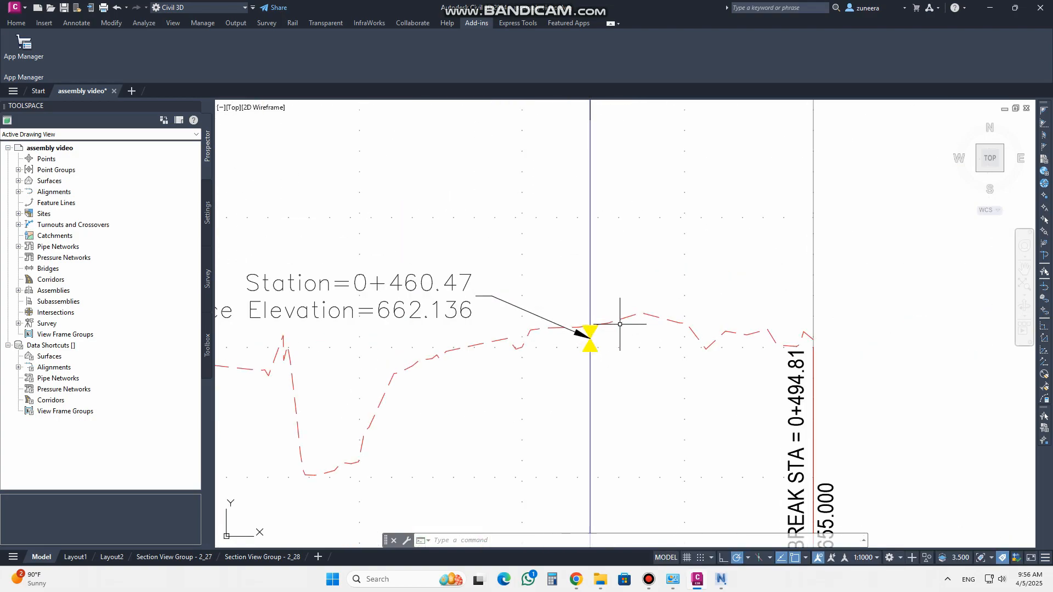
scroll(604, 339, "down", 6)
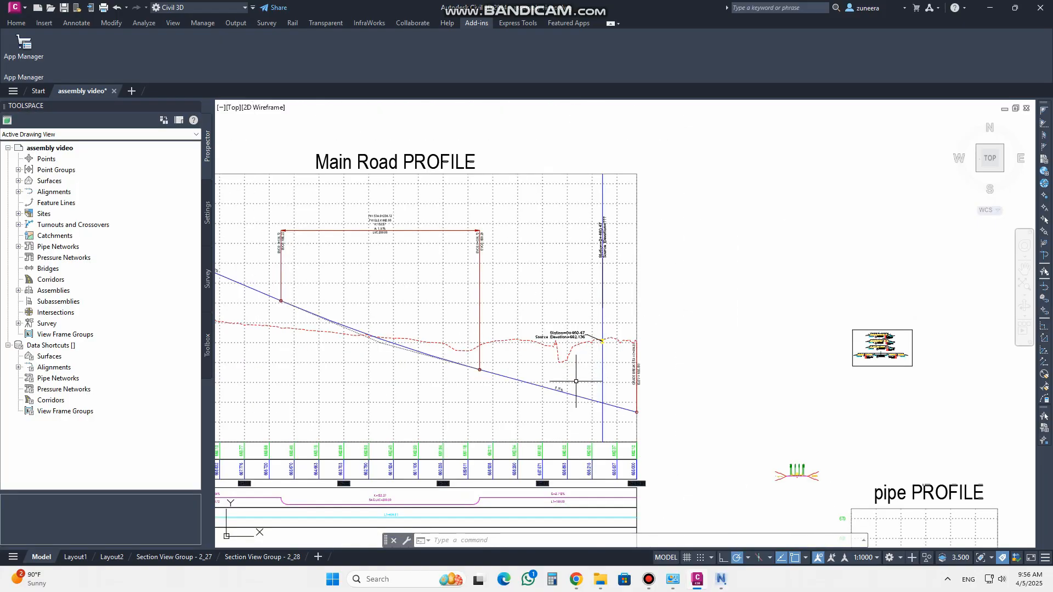
scroll(603, 398, "up", 2)
scroll(589, 307, "up", 2)
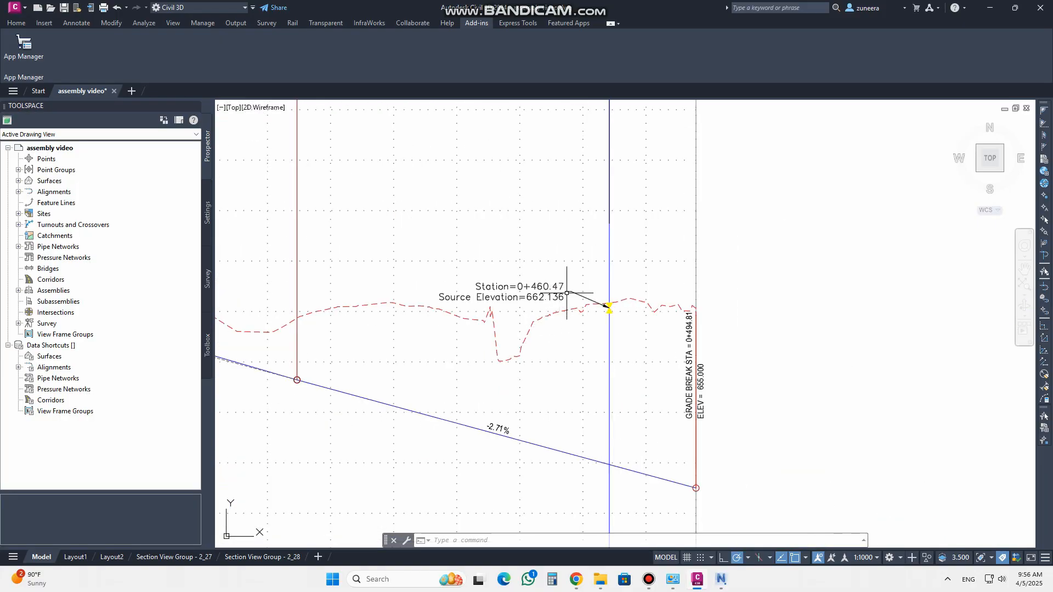
scroll(603, 318, "down", 6)
scroll(389, 280, "up", 3)
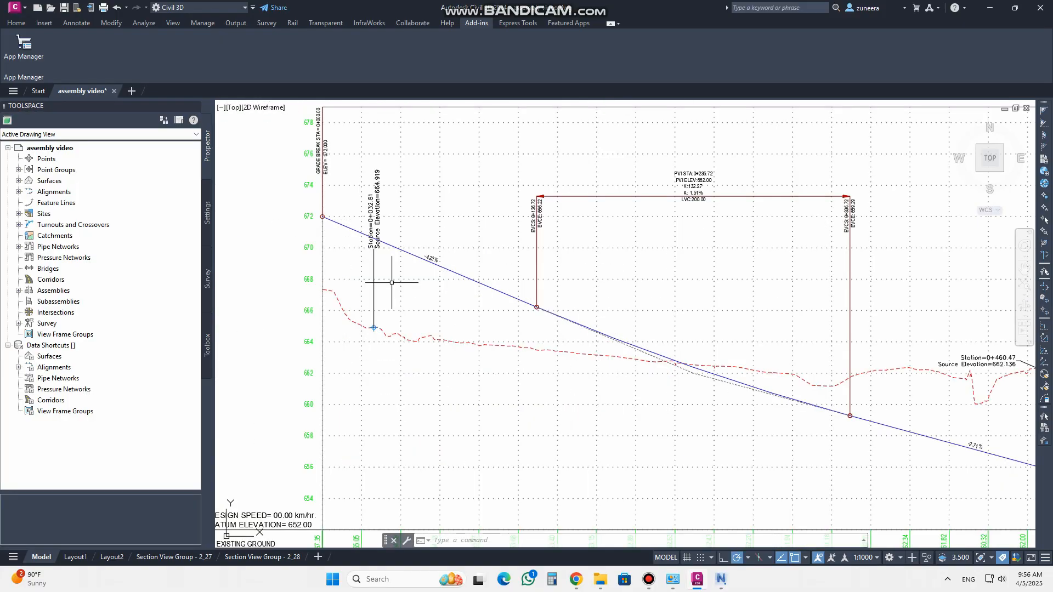
scroll(370, 341, "up", 2)
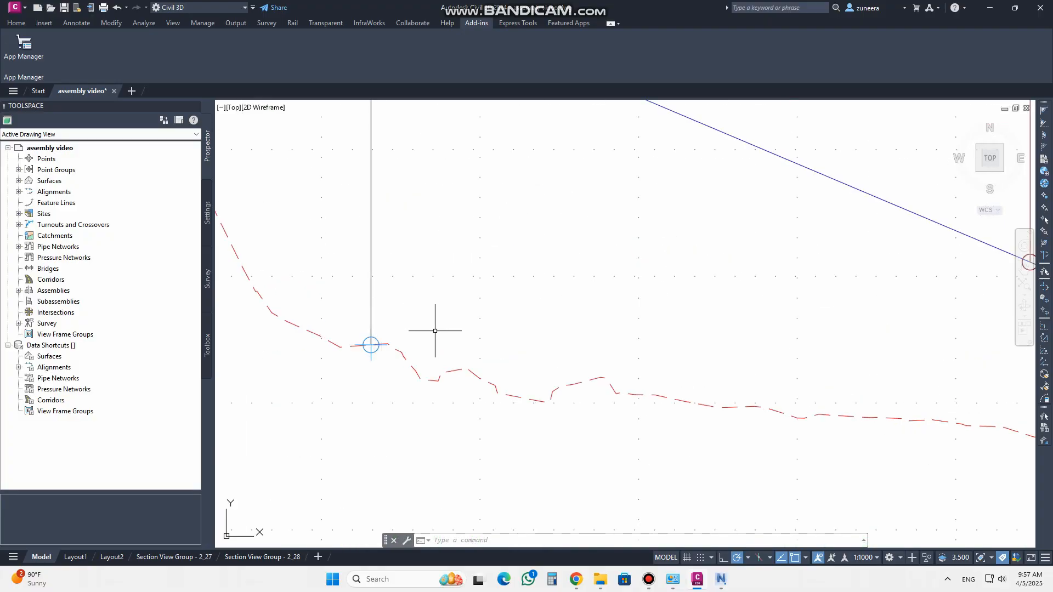
key("Escape")
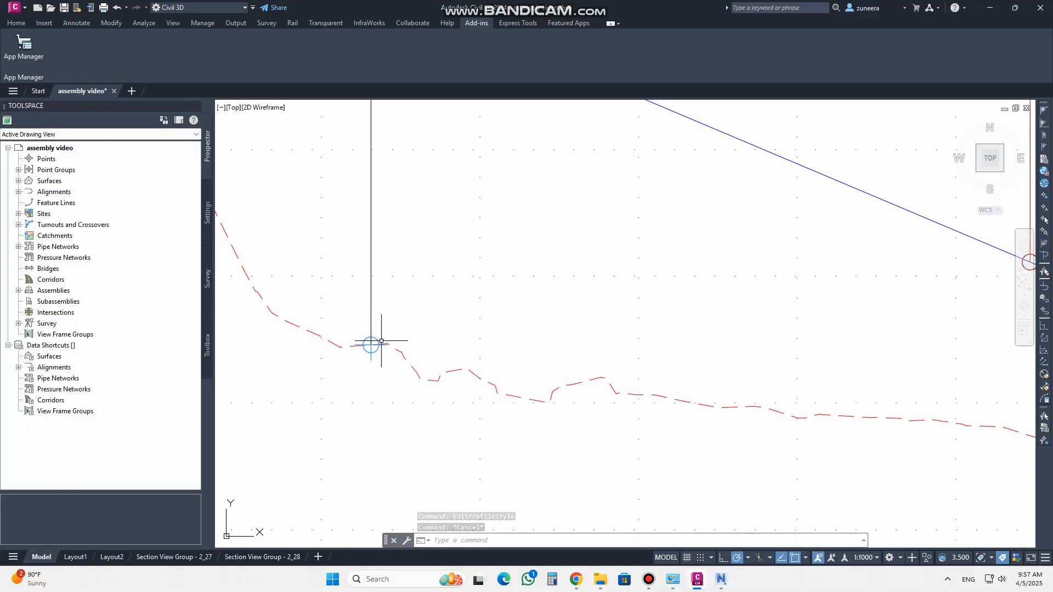
Select a crossing marker in the profile view and browse the drawing settings to the general marker styles
mouse_move(378, 340)
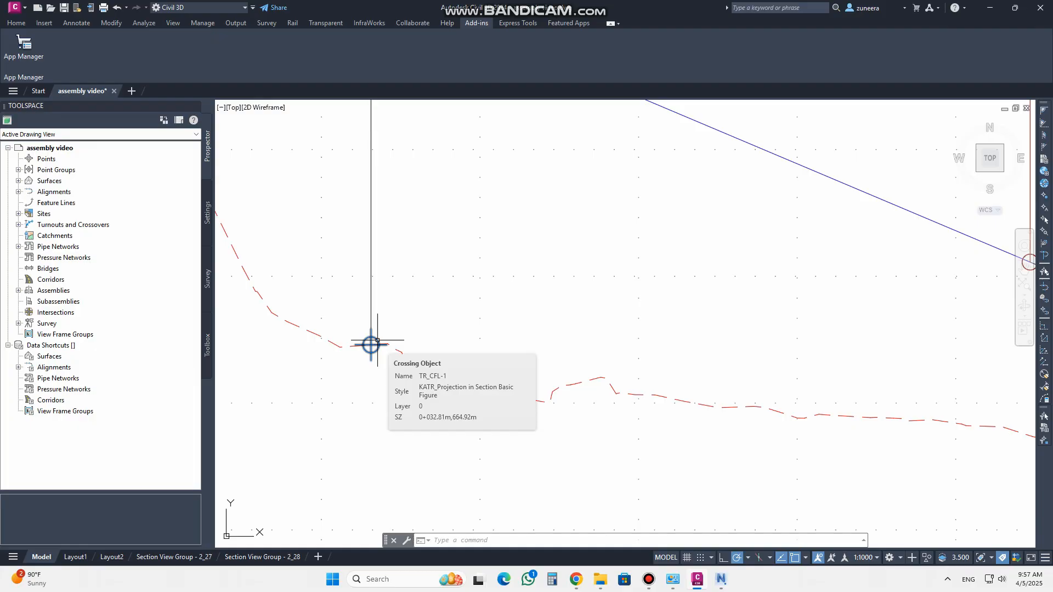
left_click(378, 340)
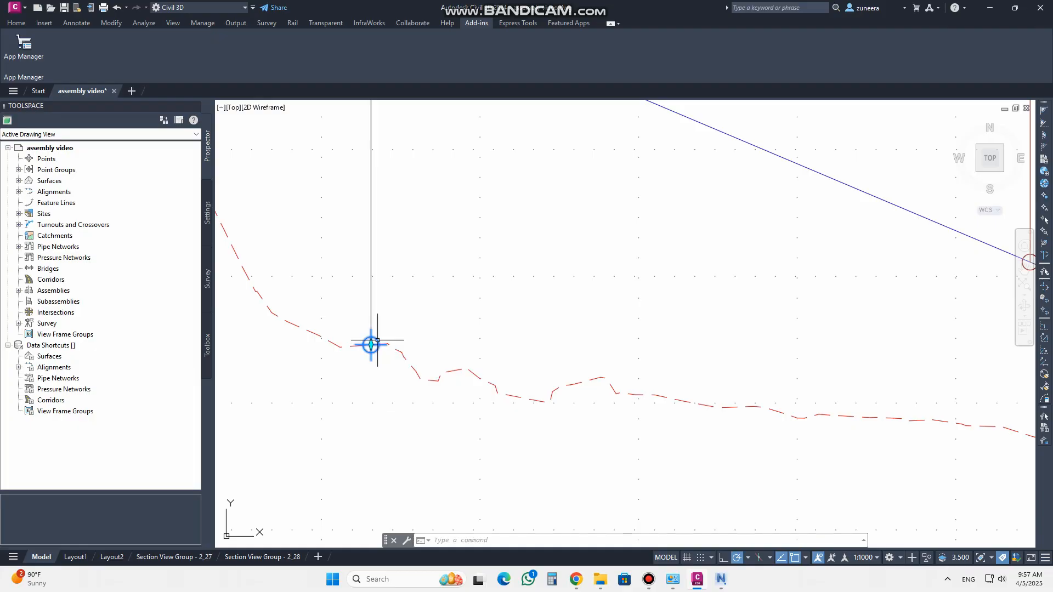
left_click(208, 212)
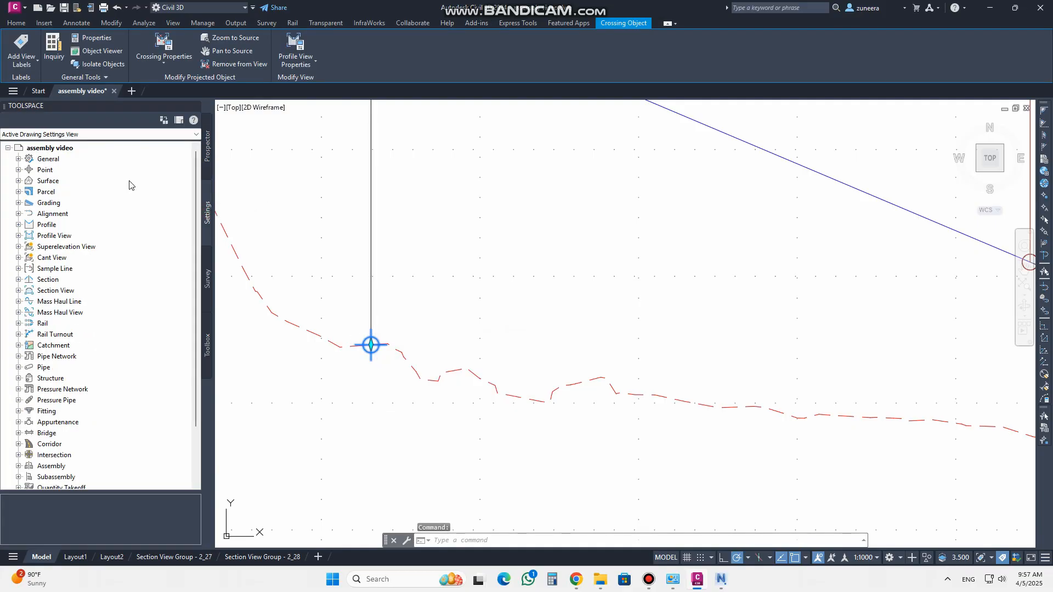
left_click(18, 159)
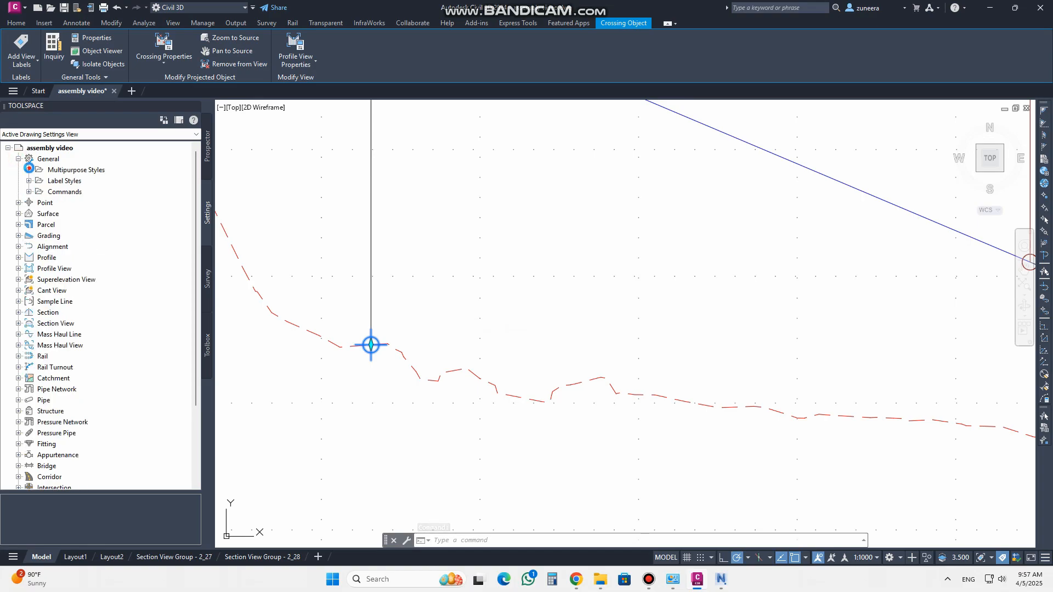
left_click(29, 169)
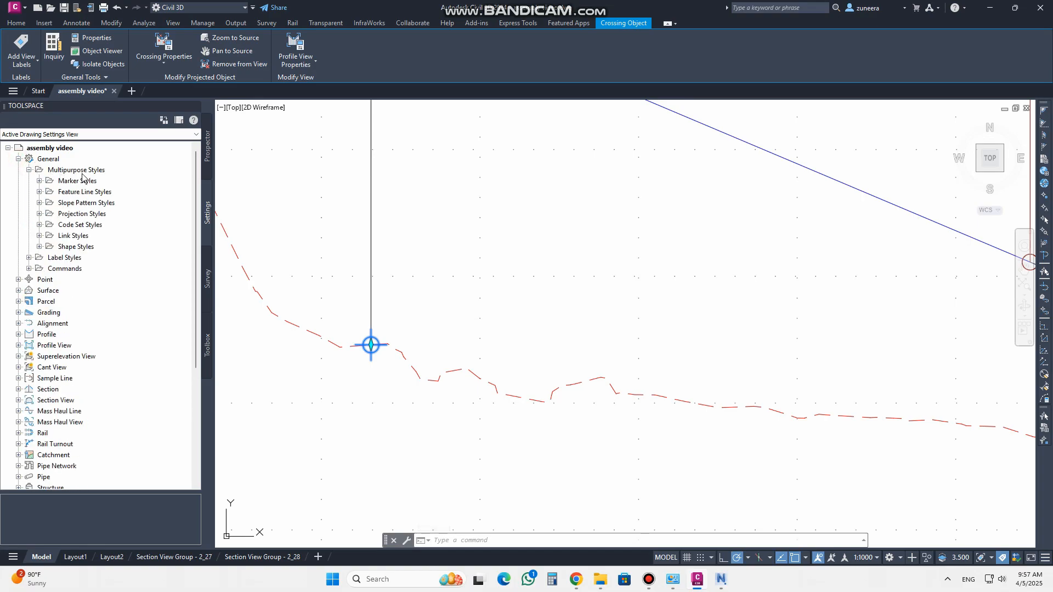
left_click(39, 181)
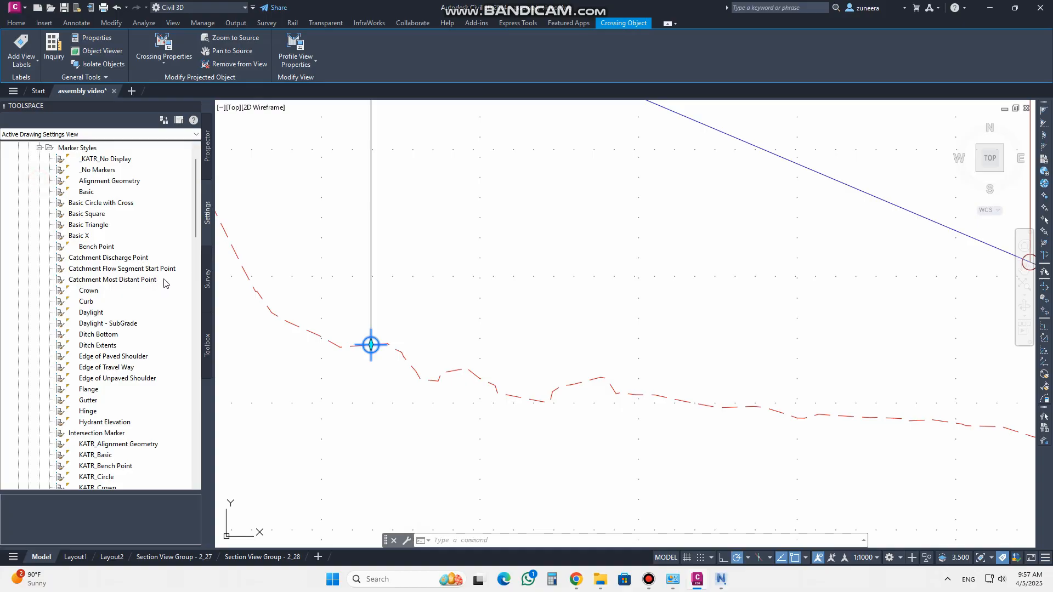
scroll(121, 254, "down", 4)
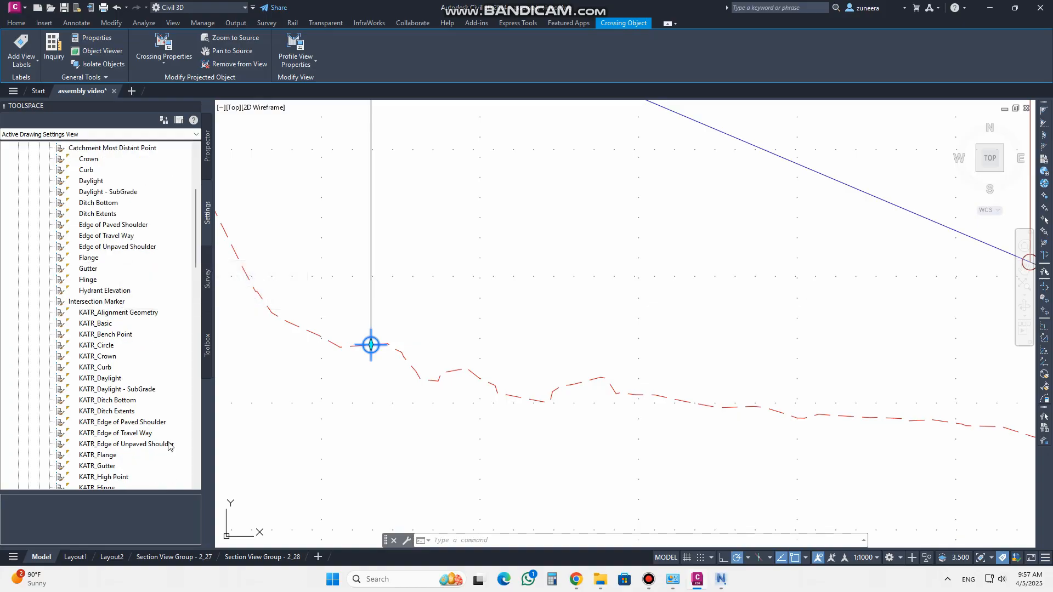
scroll(136, 384, "down", 5)
scroll(136, 383, "down", 1)
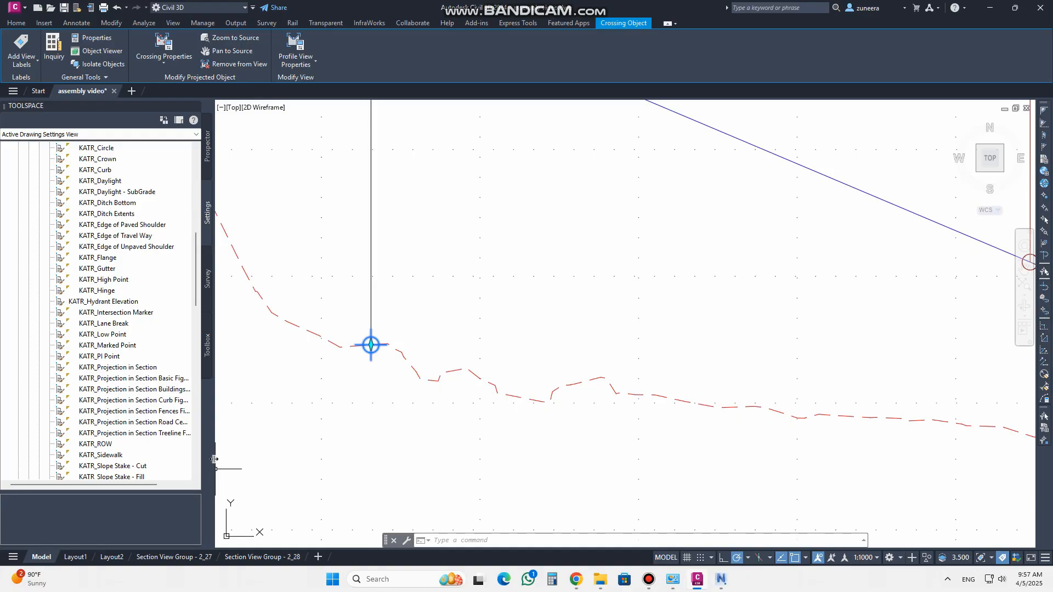
left_click_drag(249, 456, 251, 456)
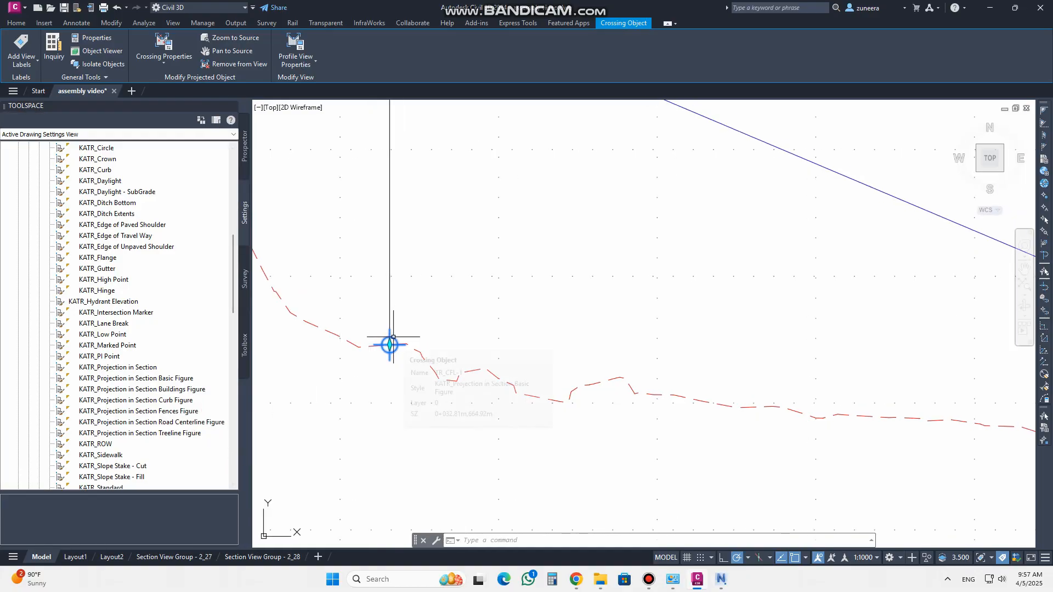
Open the KATR_Projection in Section Fences Figure marker style and inspect its marker settings without changes
mouse_move(393, 337)
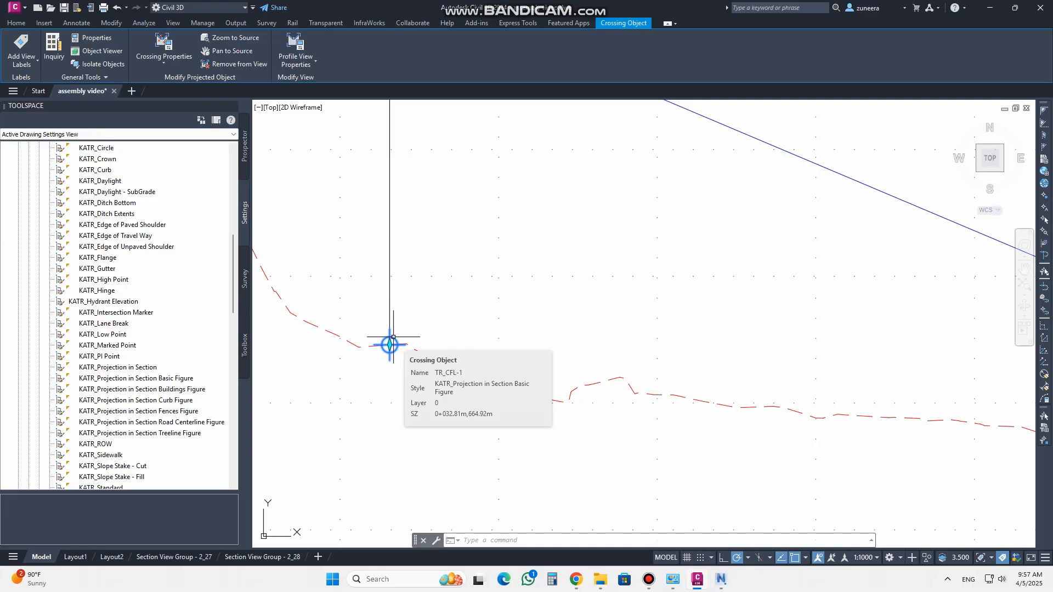
left_click(135, 412)
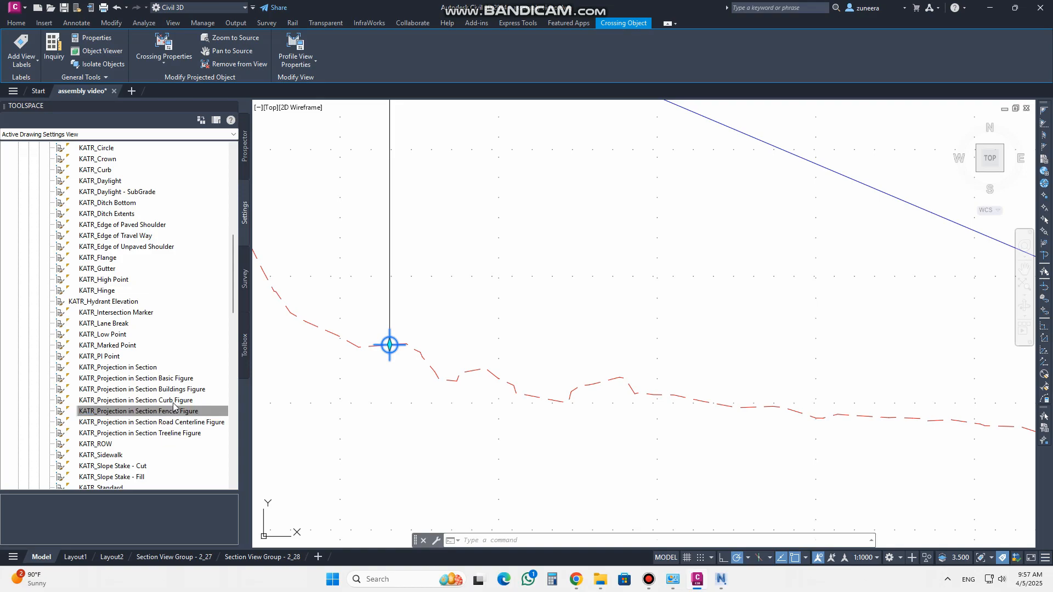
right_click(130, 416)
left_click(158, 420)
left_click_drag(453, 176, 297, 165)
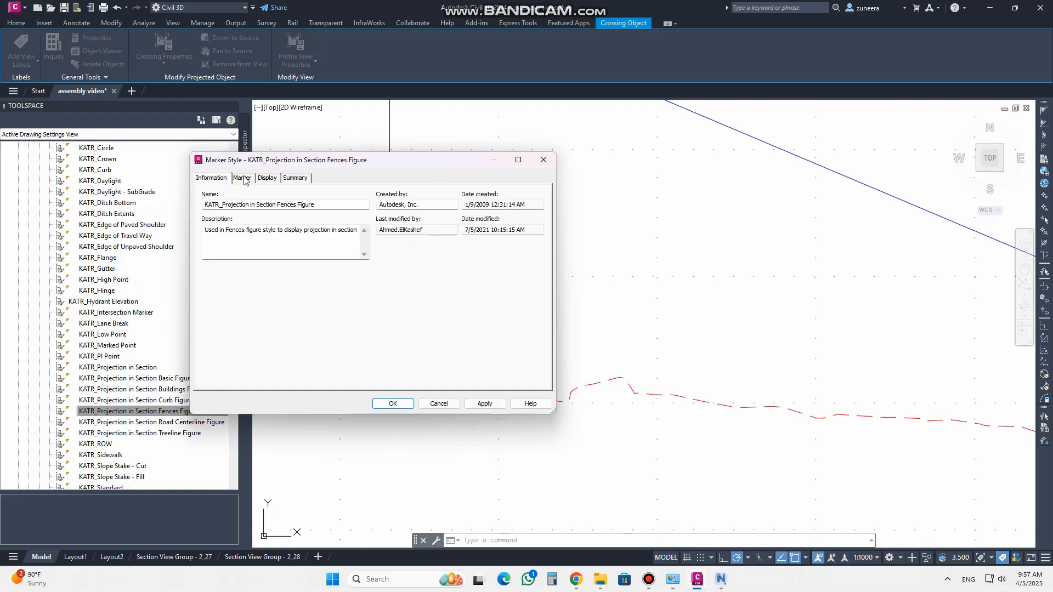
left_click(242, 179)
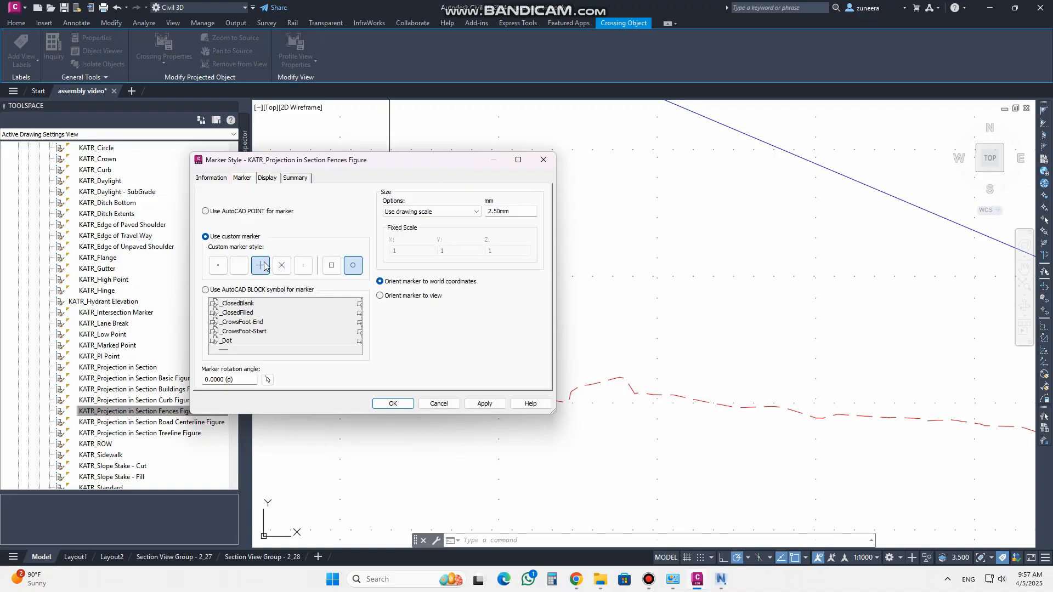
left_click(544, 158)
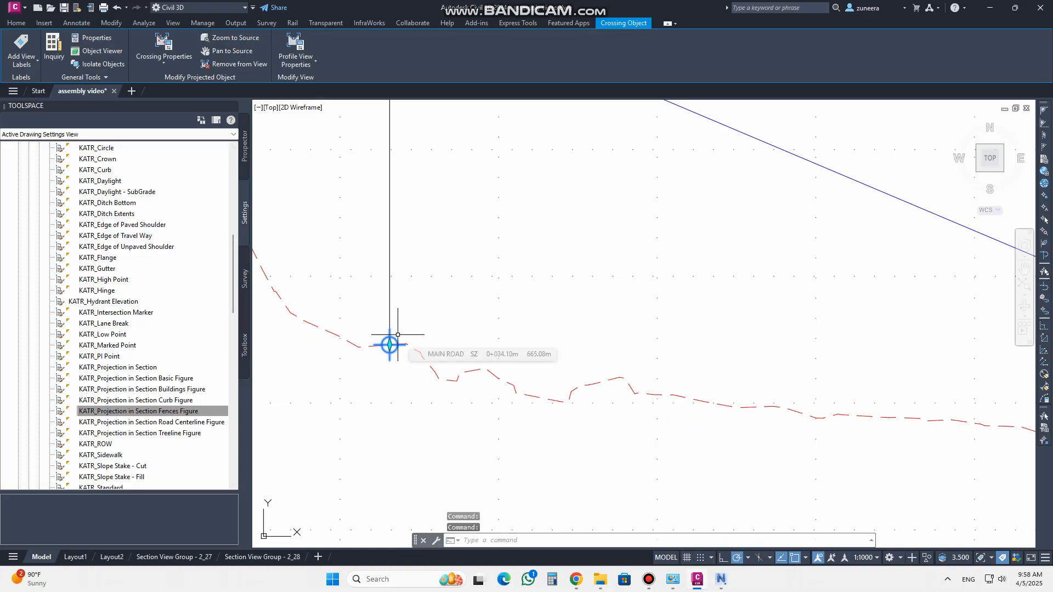
Open the Main Road profile view's crossing properties and set the feature line crossings' label style to <none>
key("Escape")
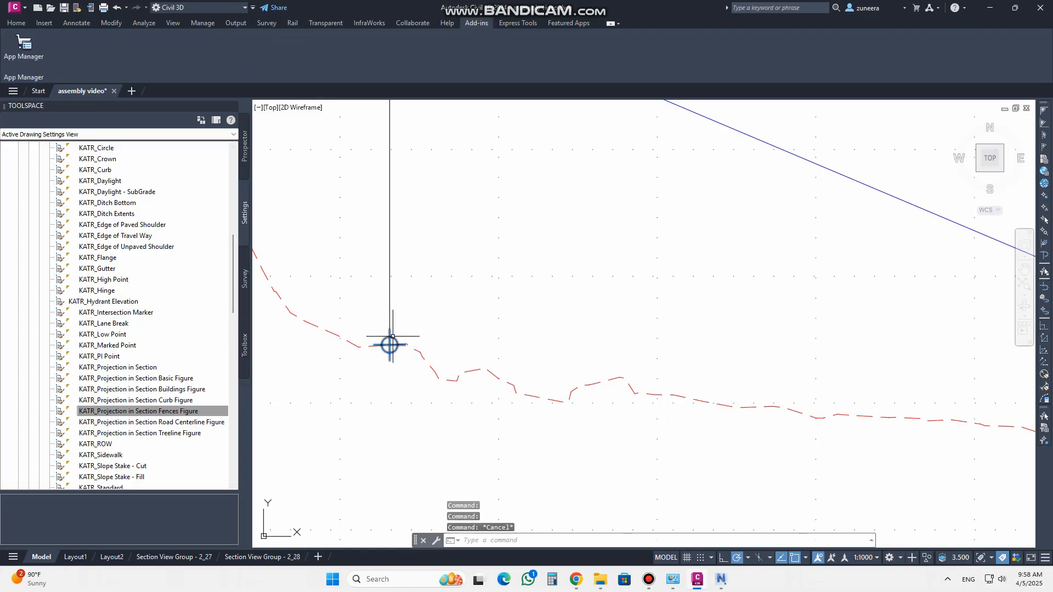
left_click(390, 345)
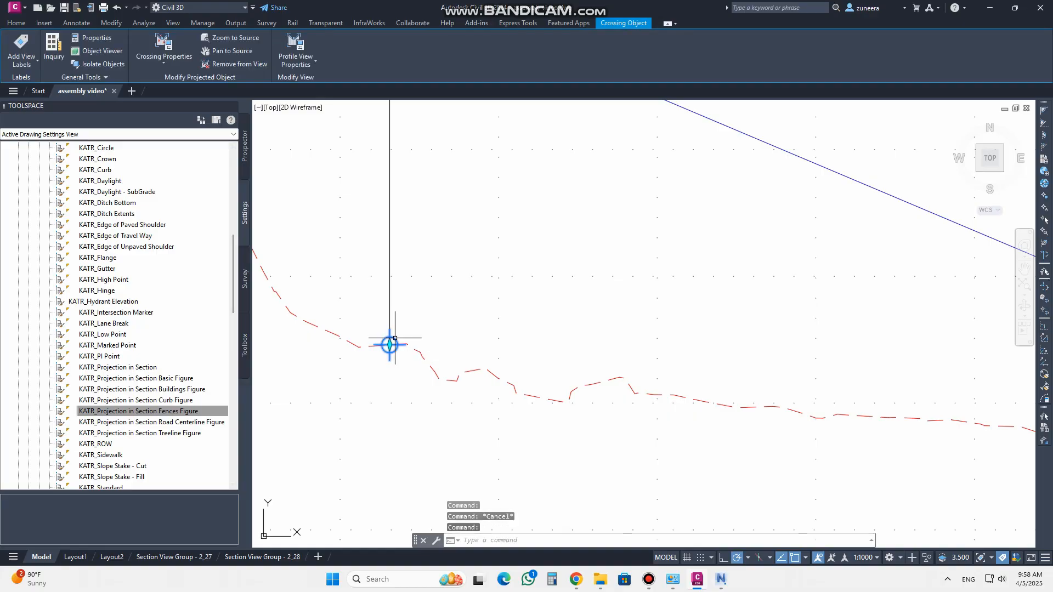
left_click(165, 45)
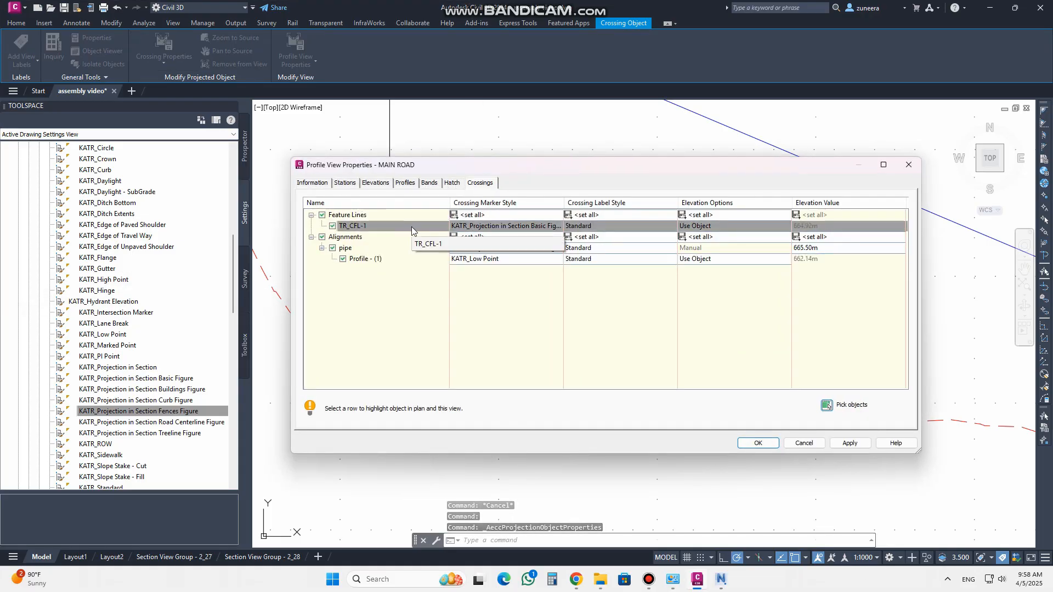
left_click(537, 176)
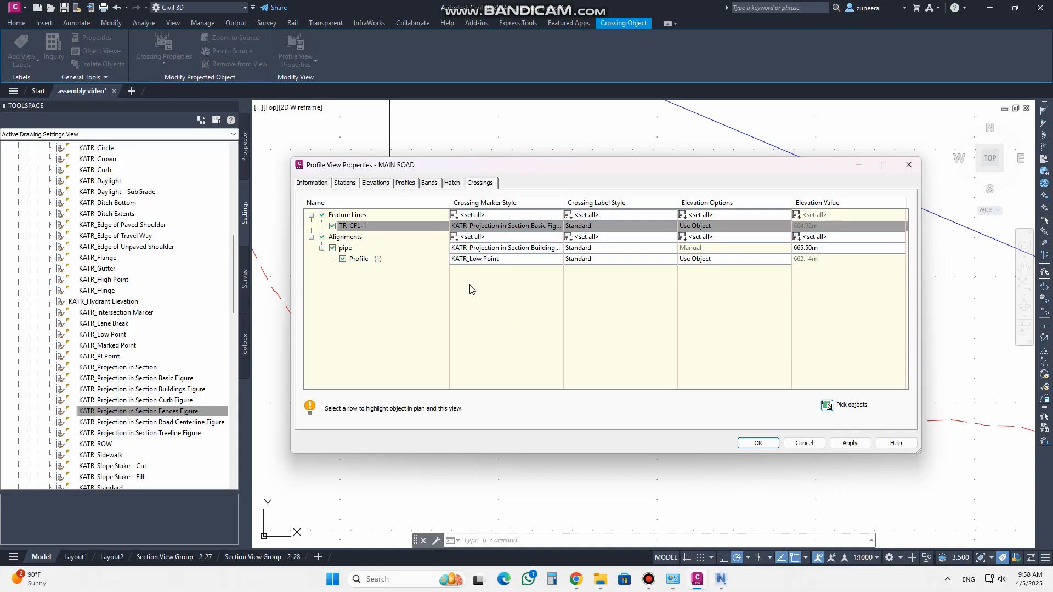
left_click(600, 215)
left_click(588, 305)
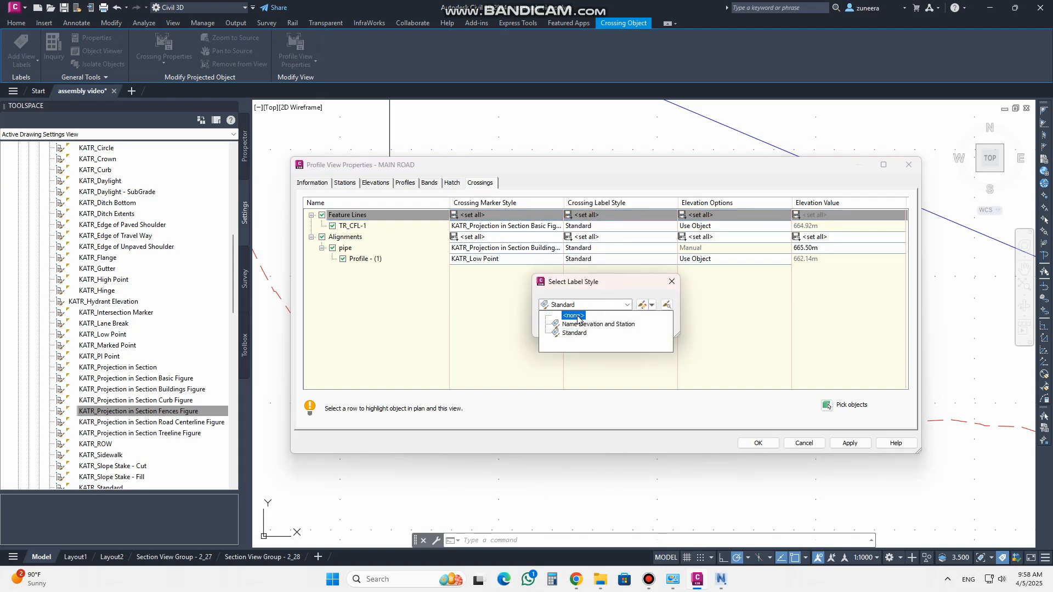
left_click(575, 316)
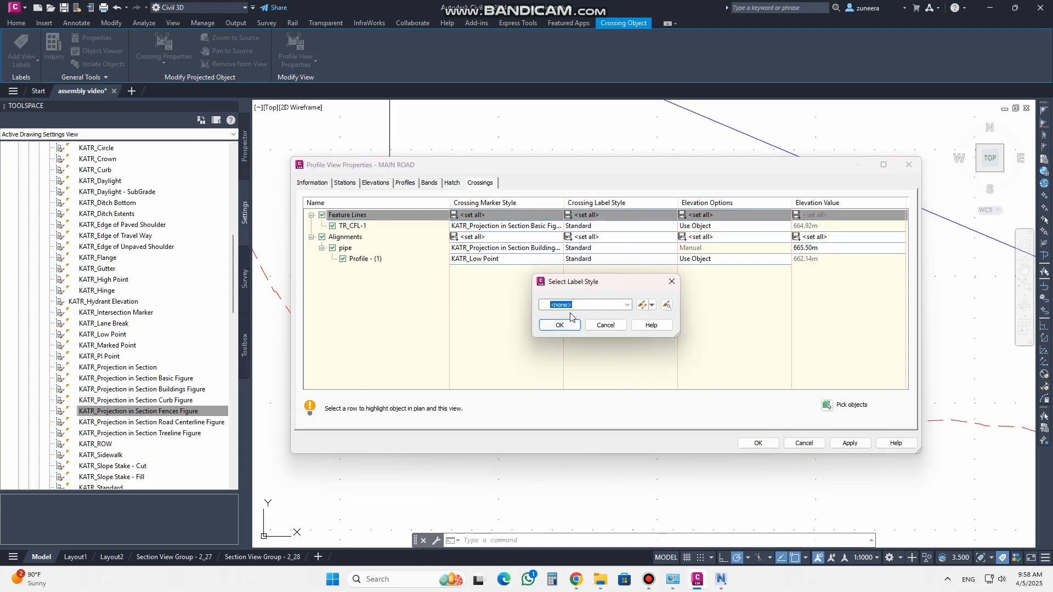
left_click(628, 305)
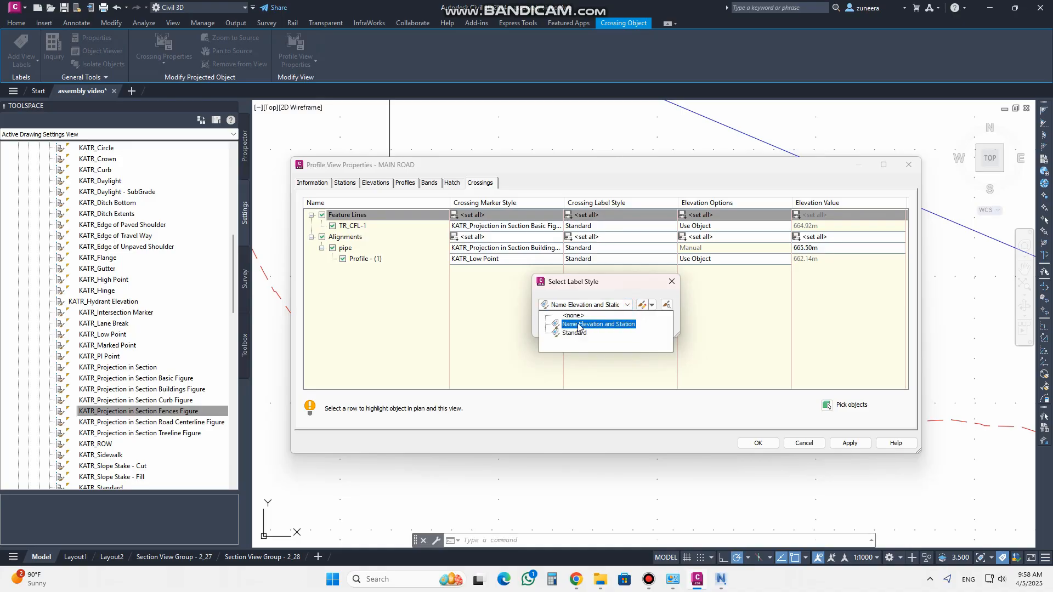
left_click(575, 333)
left_click(562, 326)
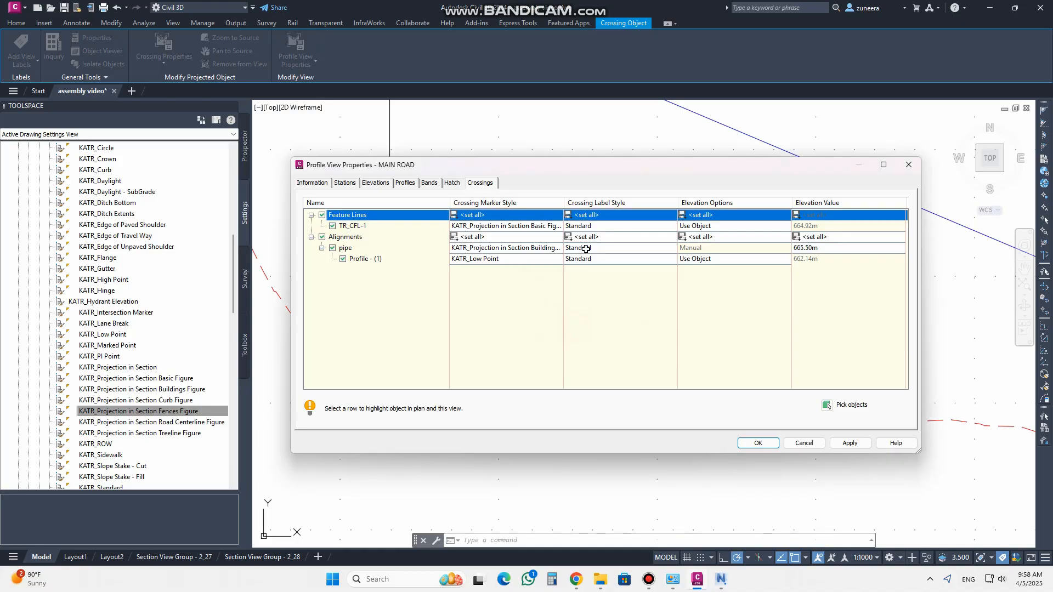
left_click(593, 236)
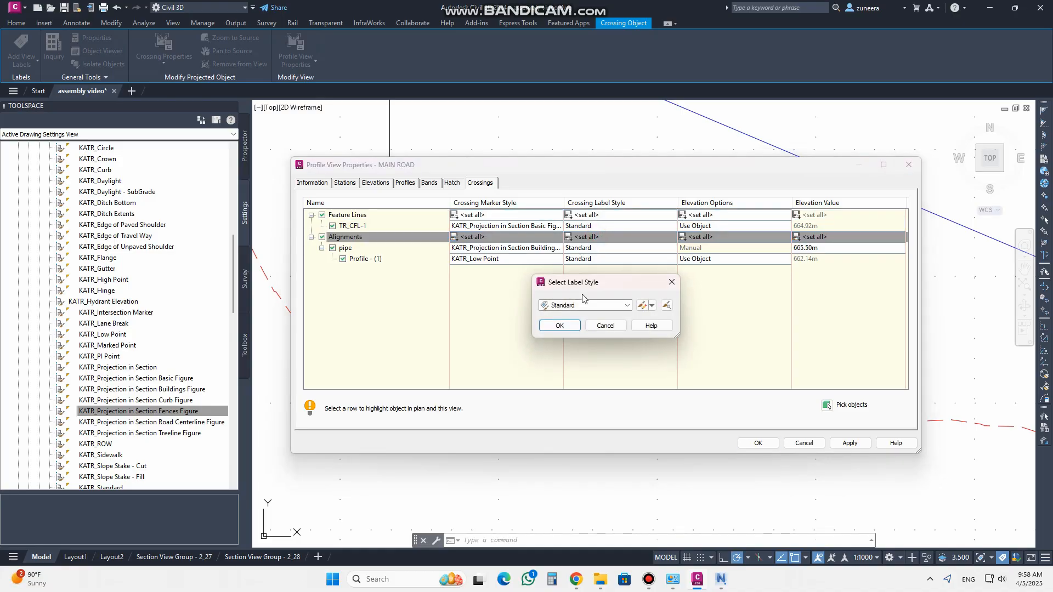
left_click(560, 326)
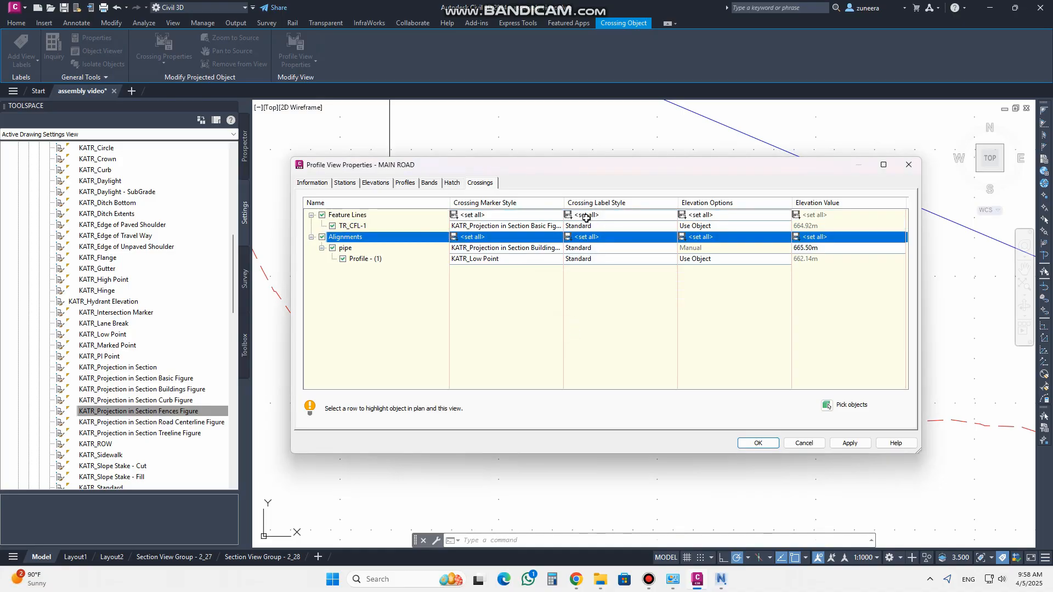
left_click(593, 215)
left_click(582, 306)
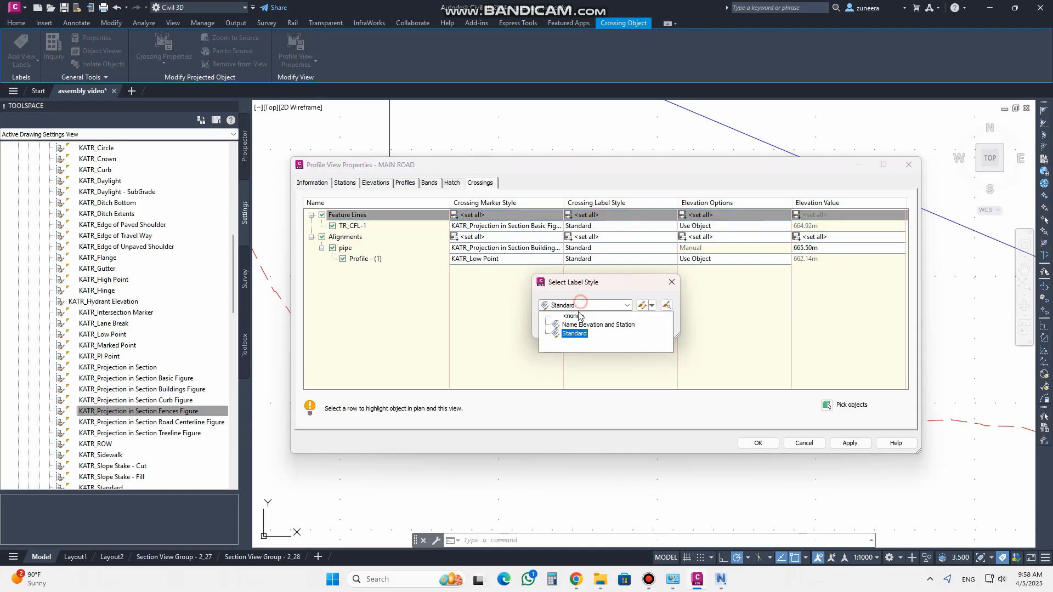
left_click(572, 317)
left_click(559, 325)
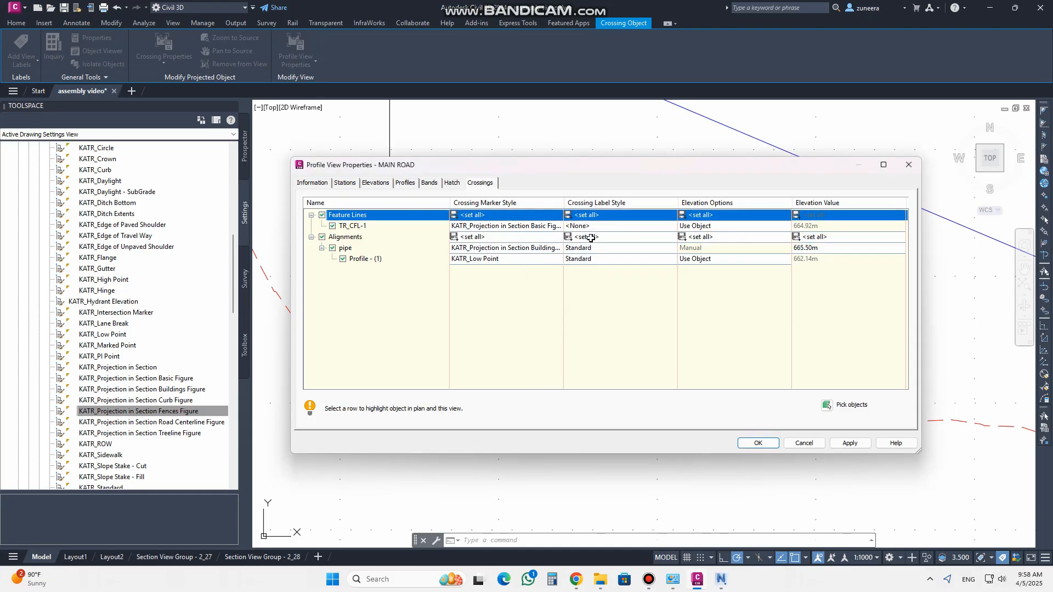
Set the alignment crossings' label style to <none> and apply the crossing properties
left_click(590, 237)
left_click(582, 305)
left_click(573, 318)
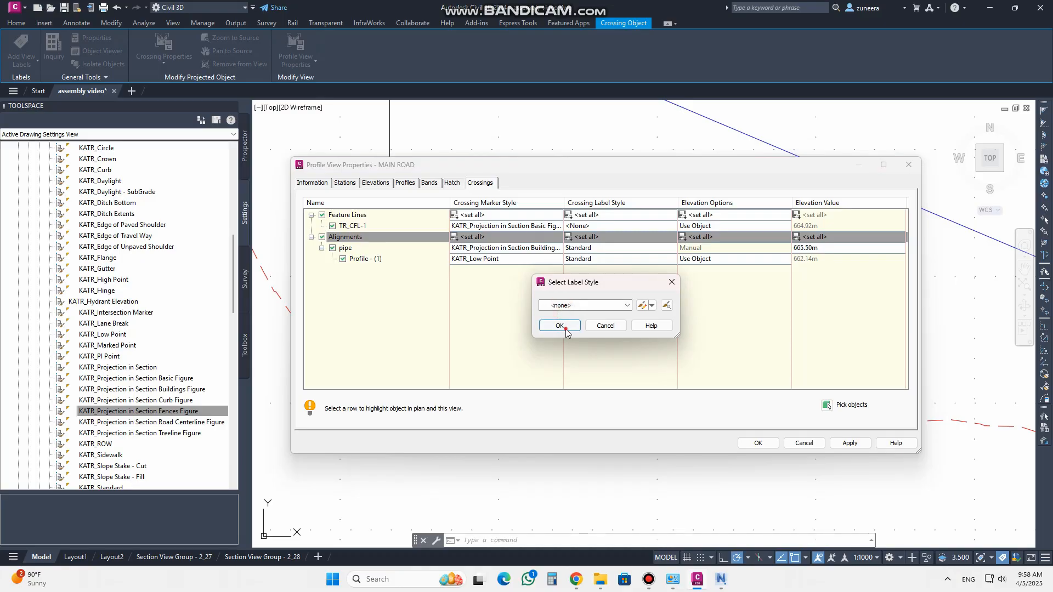
left_click(560, 325)
left_click(849, 444)
left_click(758, 443)
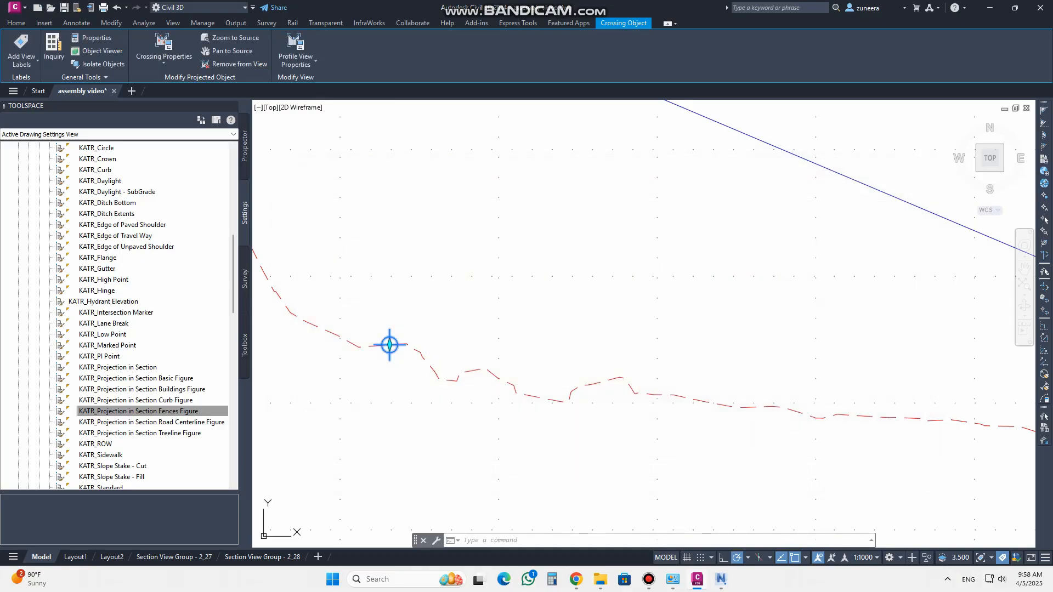
Zoom around the Main Road profile view to examine the unlabelled crossing markers
scroll(580, 317, "down", 3)
scroll(686, 340, "up", 5)
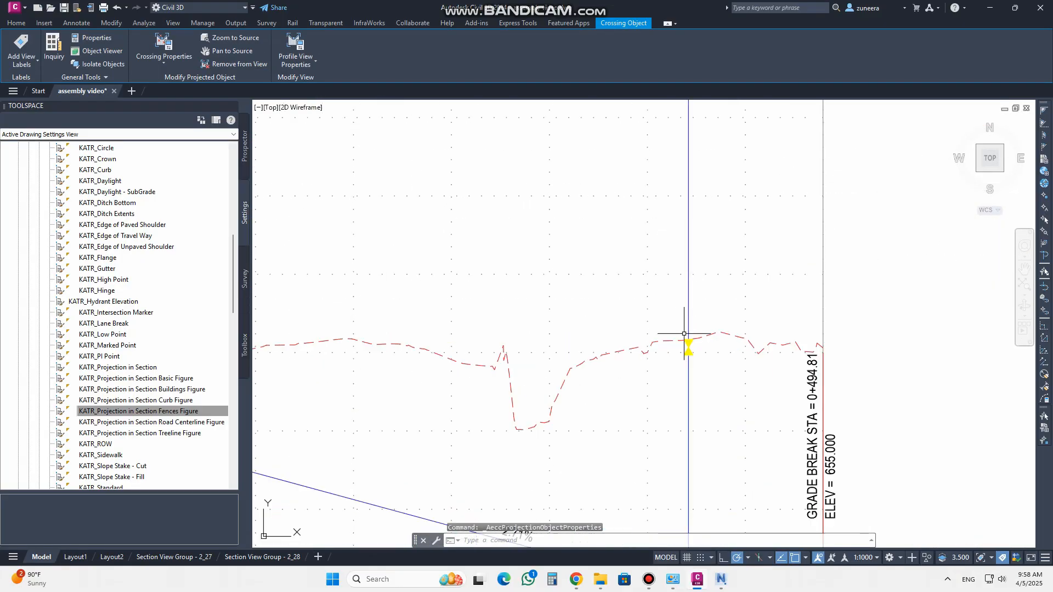
scroll(709, 359, "down", 3)
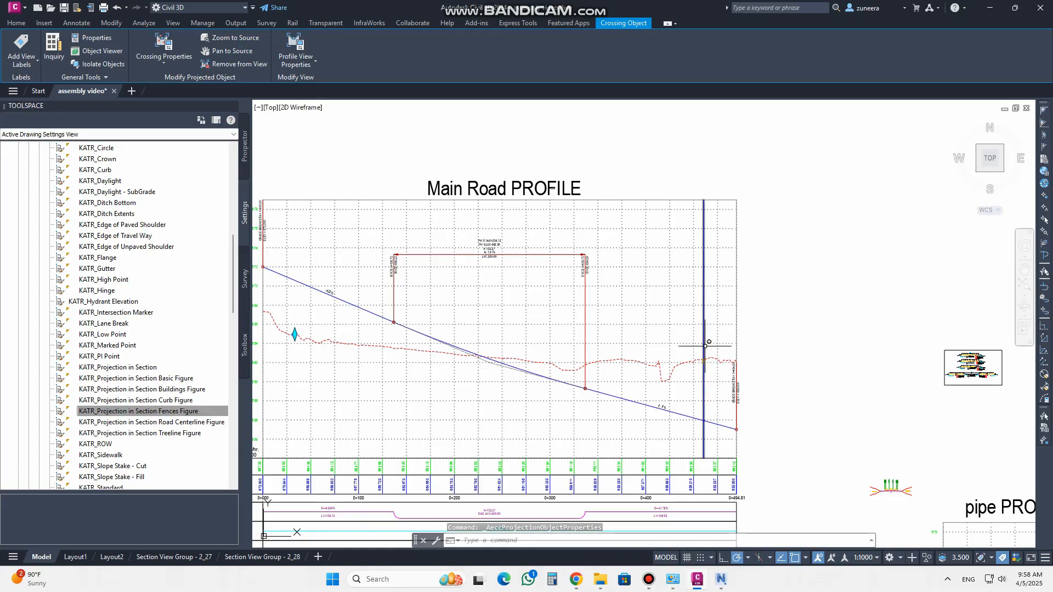
scroll(710, 381, "up", 3)
scroll(688, 319, "up", 4)
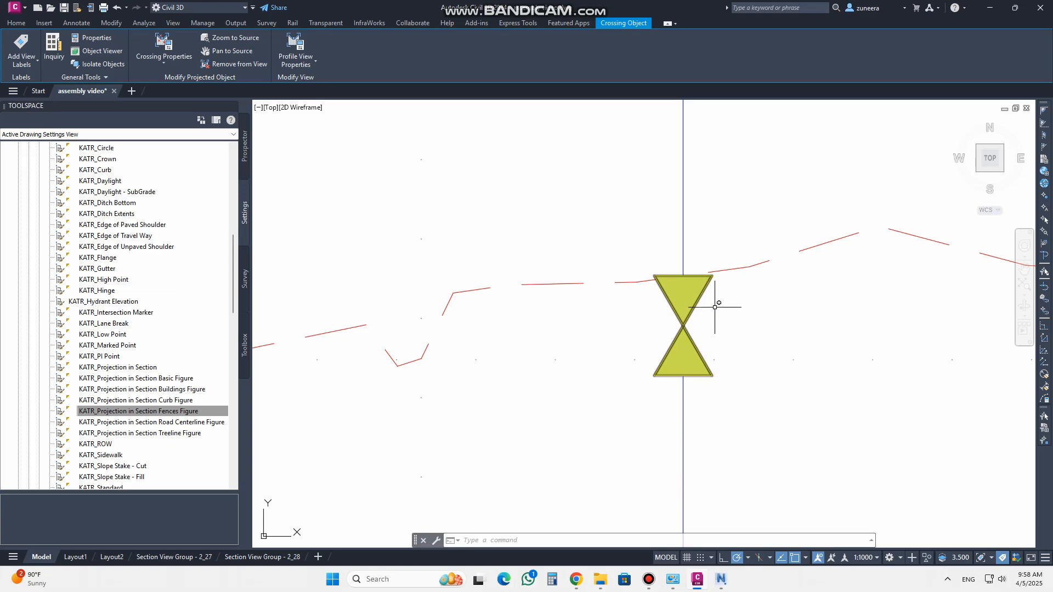
scroll(713, 301, "down", 5)
scroll(554, 357, "up", 4)
scroll(554, 357, "up", 3)
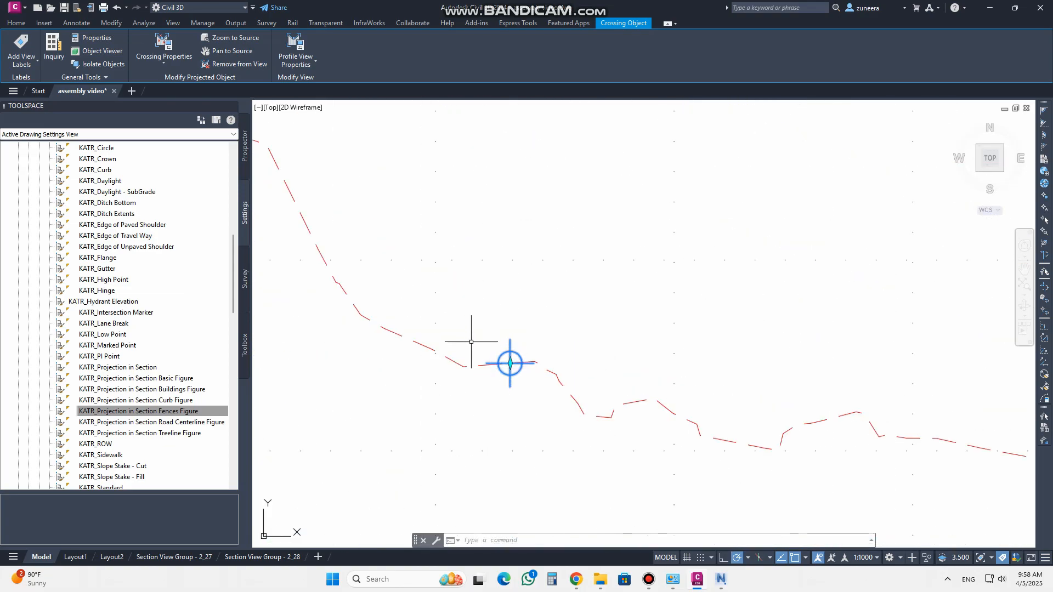
scroll(472, 342, "down", 2)
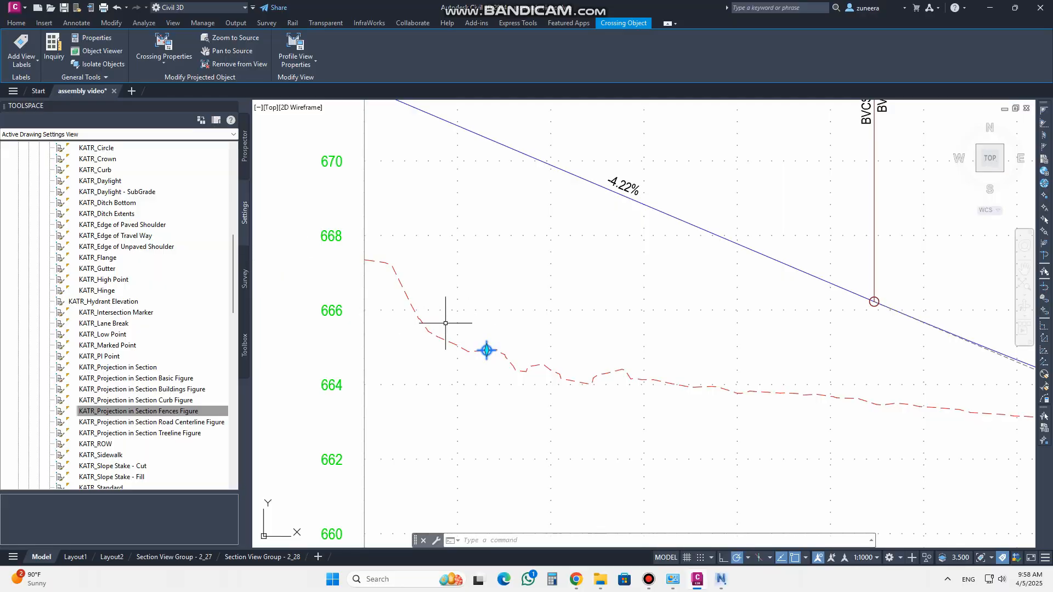
scroll(482, 346, "up", 4)
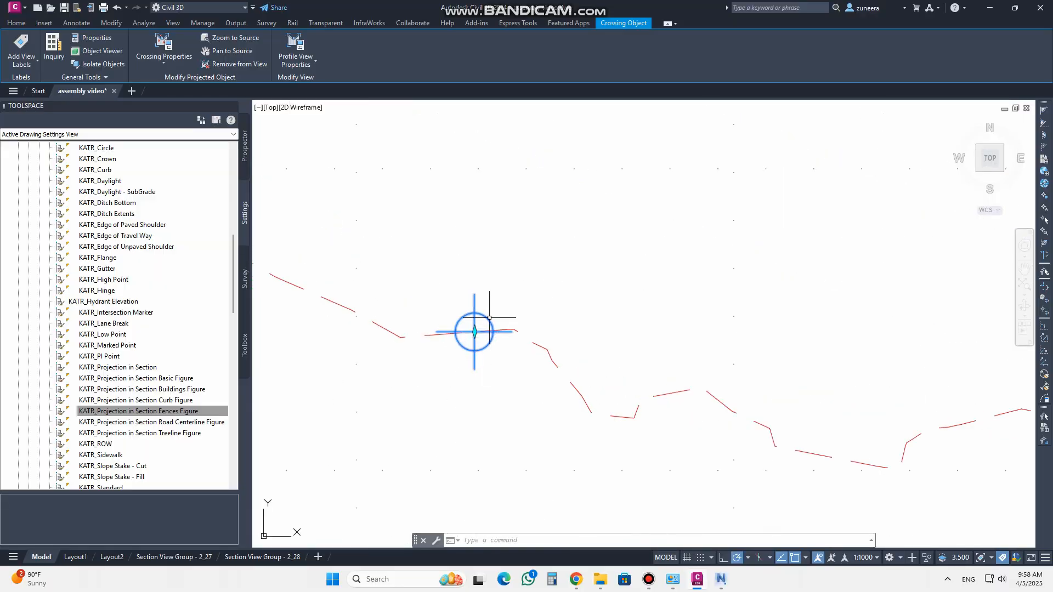
Open the selected crossing marker's style for editing and close it without making changes
right_click(488, 317)
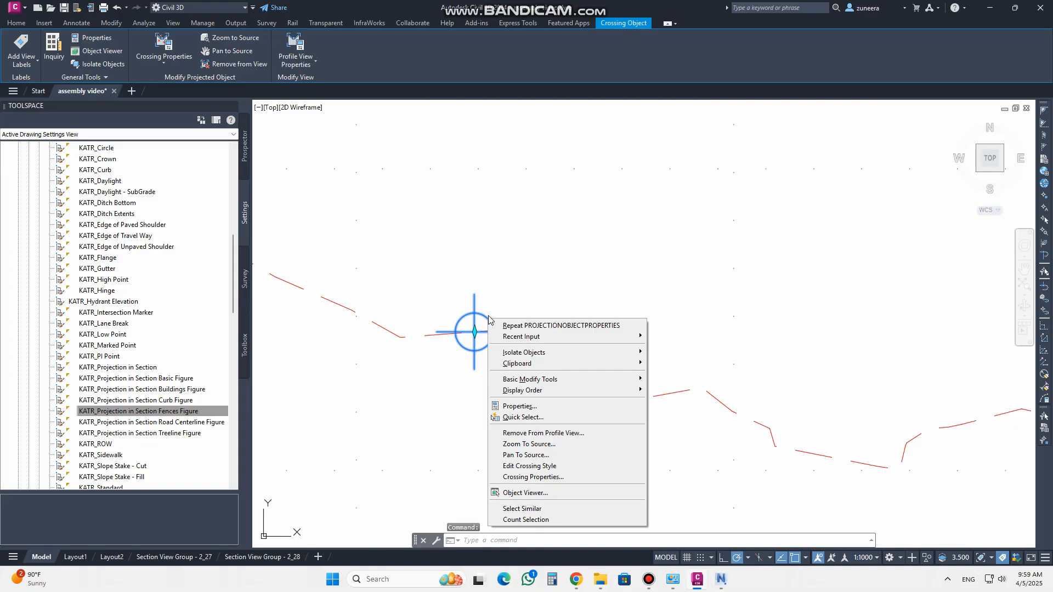
left_click(483, 314)
left_click(485, 317)
right_click(490, 325)
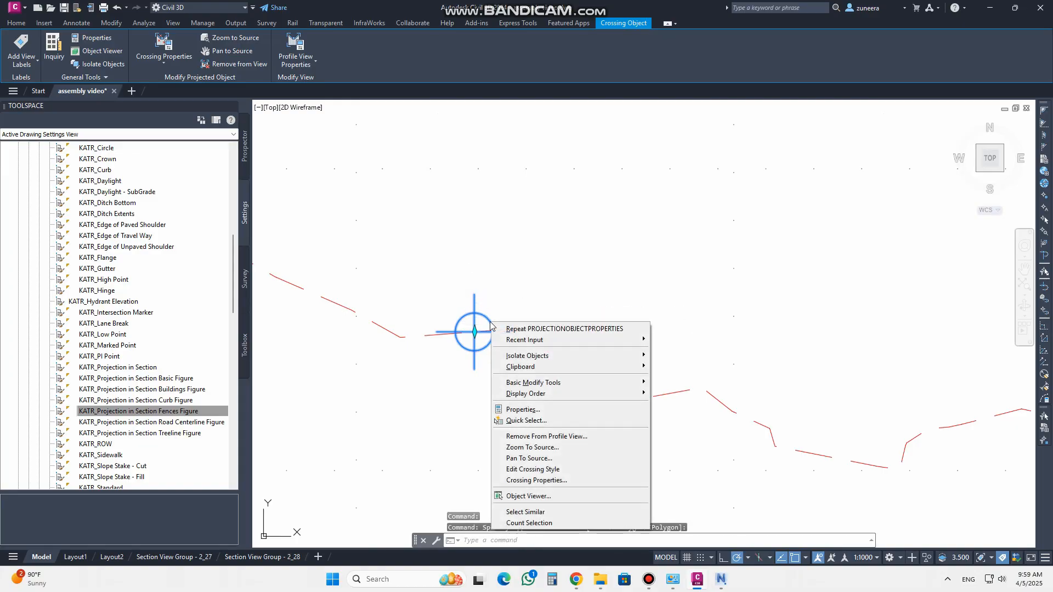
left_click(539, 470)
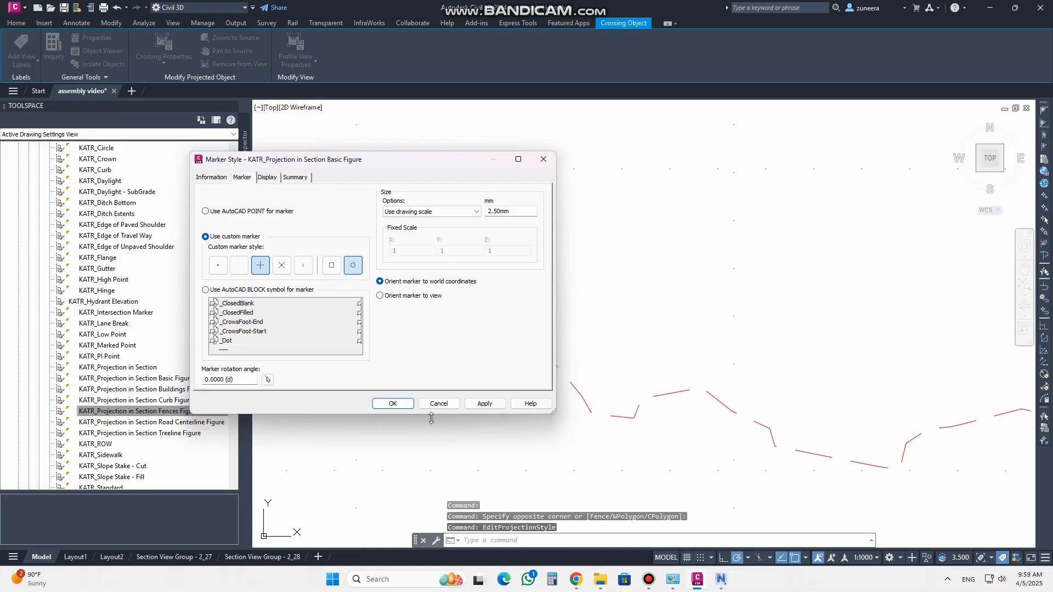
left_click(439, 408)
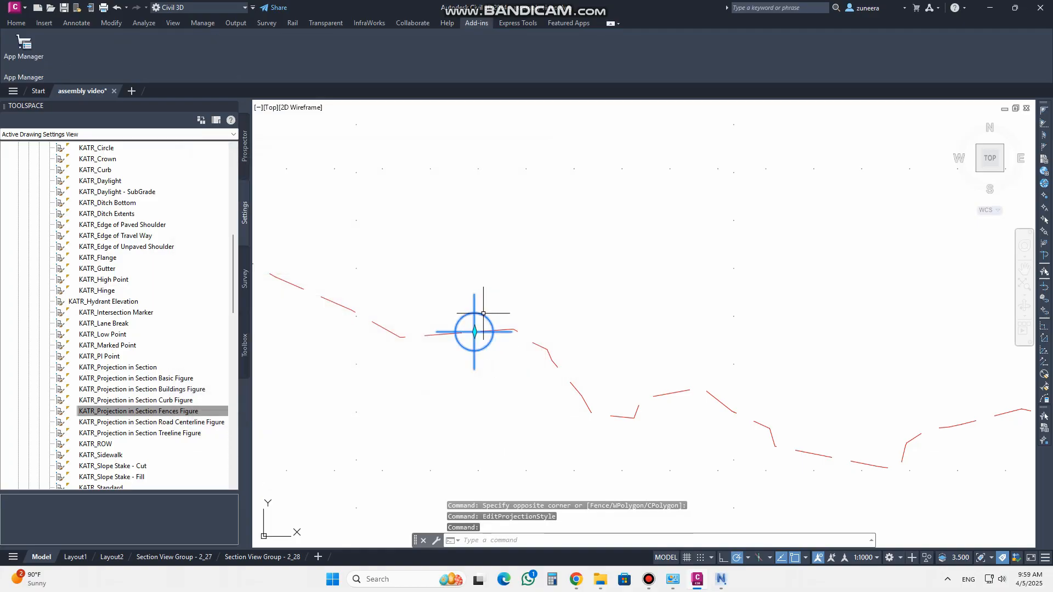
Open the Main Road crossing properties and set the feature line crossings' marker style to Standard
left_click(164, 55)
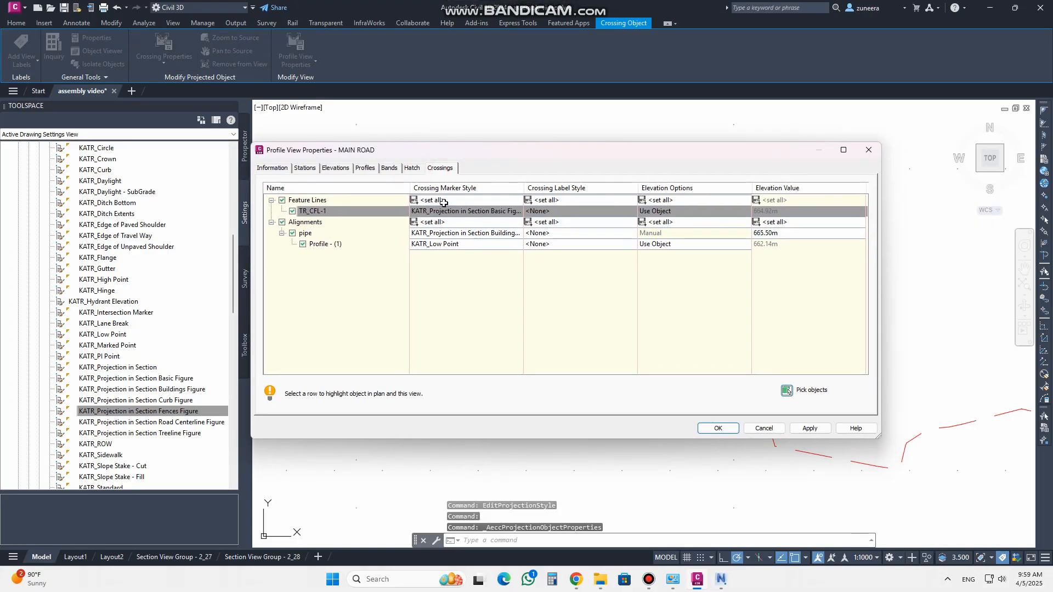
left_click(414, 200)
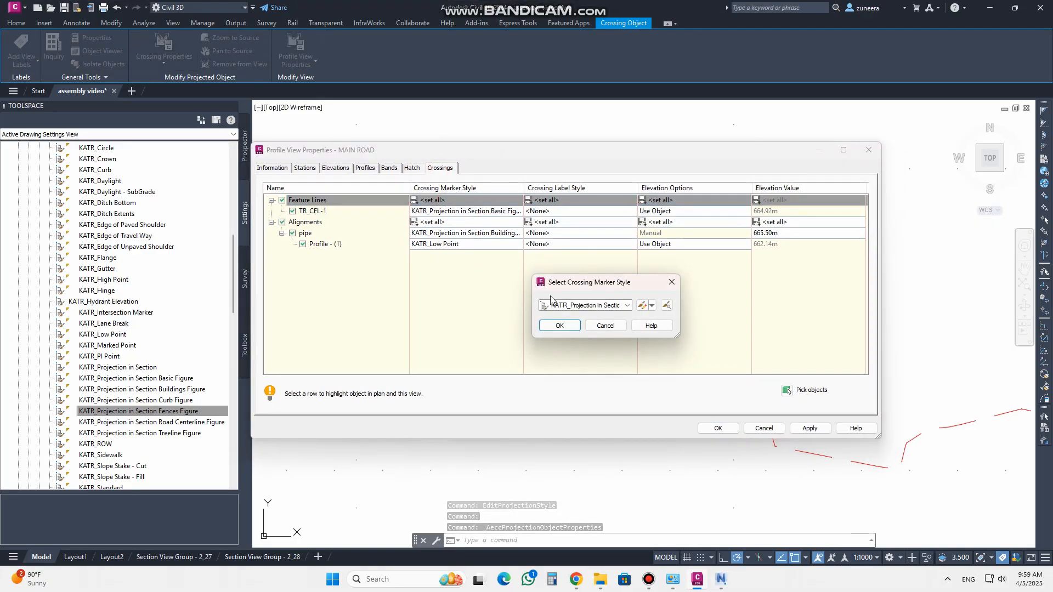
left_click(571, 306)
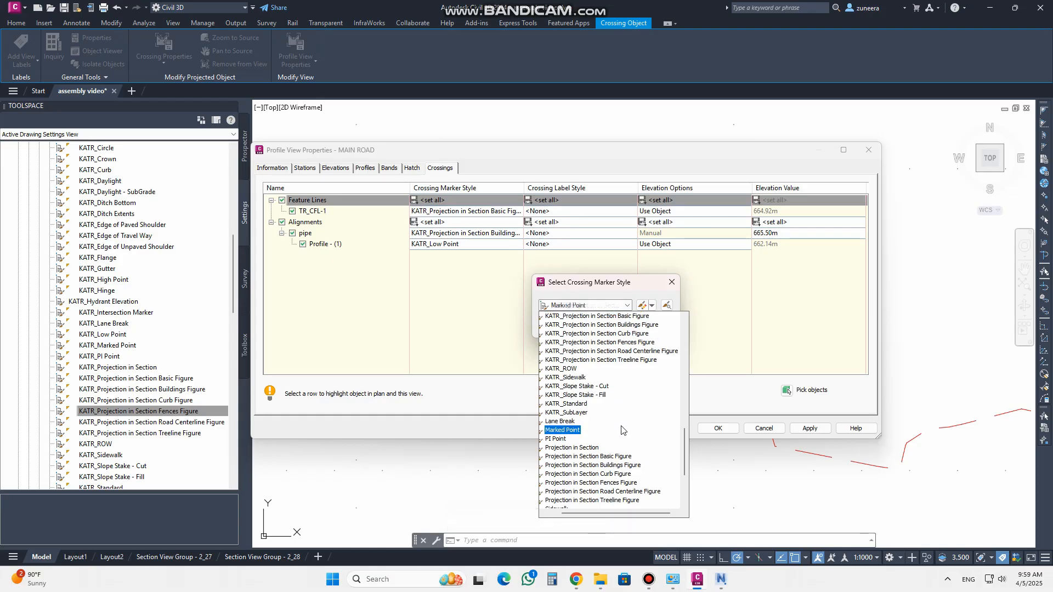
left_click_drag(685, 439, 696, 324)
left_click(608, 317)
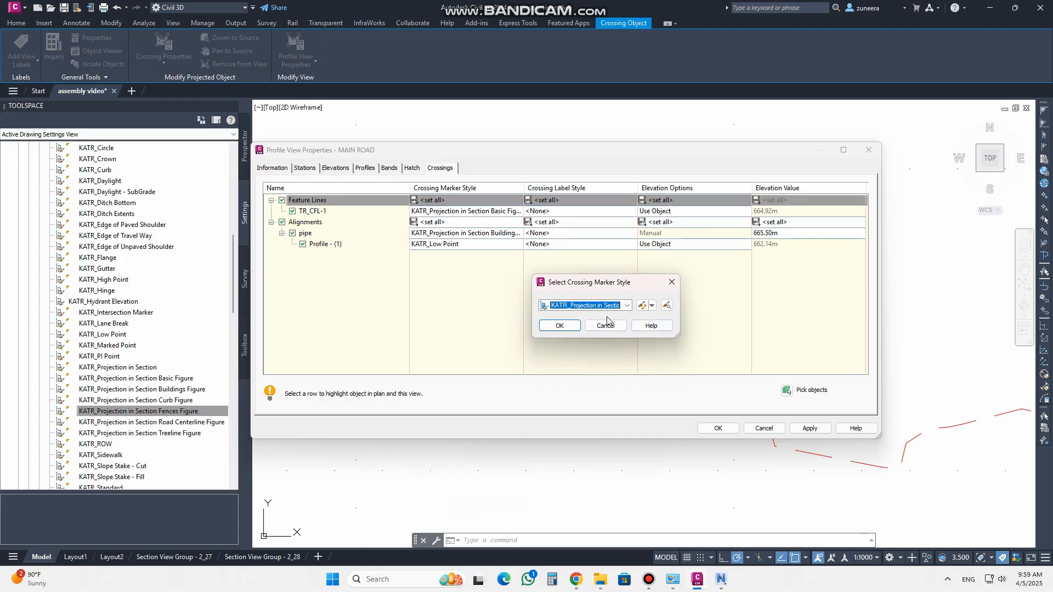
left_click(627, 306)
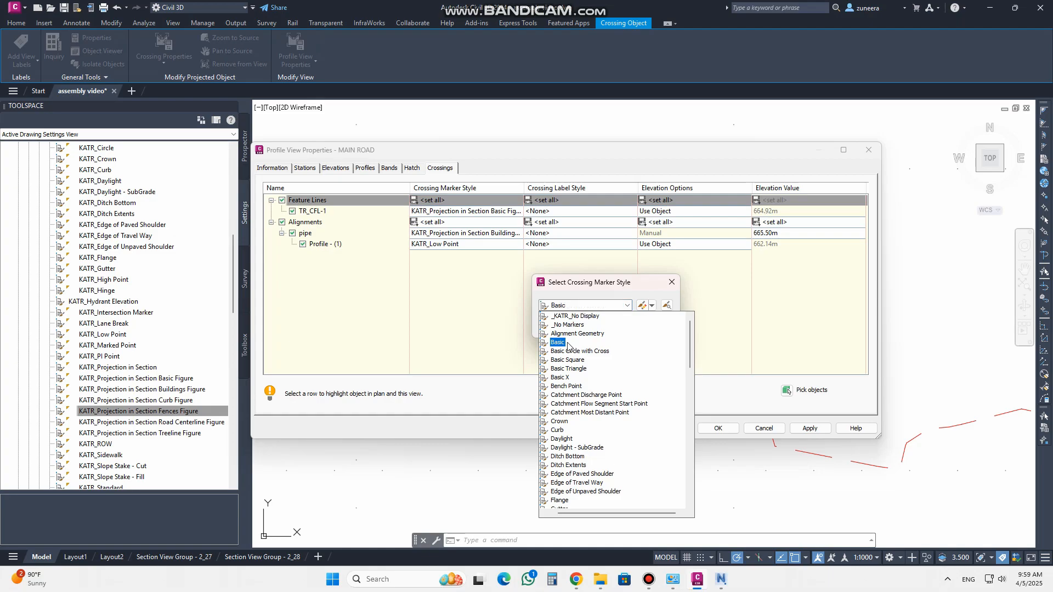
left_click_drag(690, 343, 686, 497)
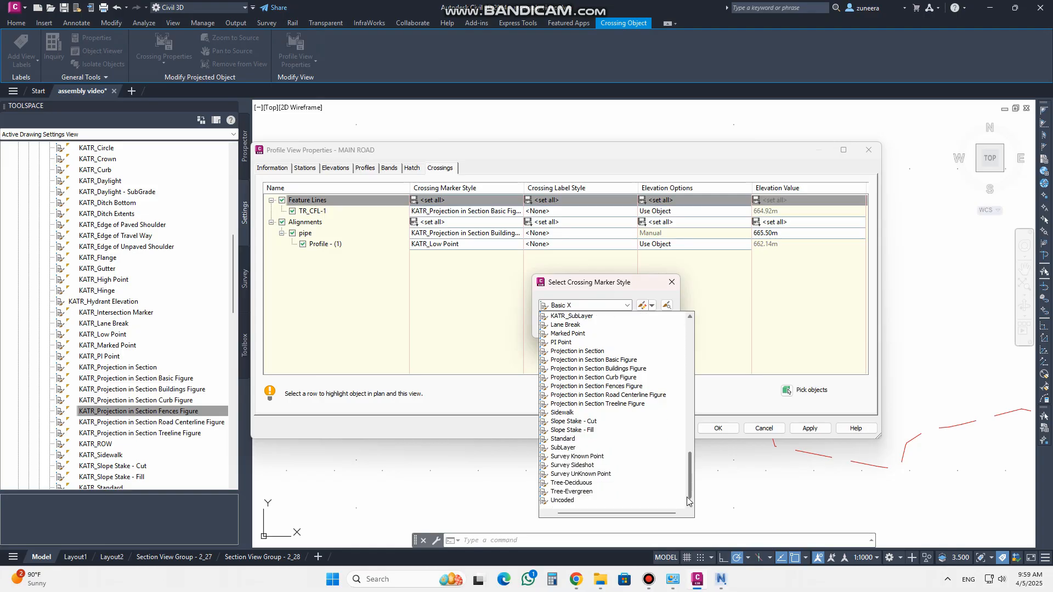
left_click(571, 439)
left_click(560, 328)
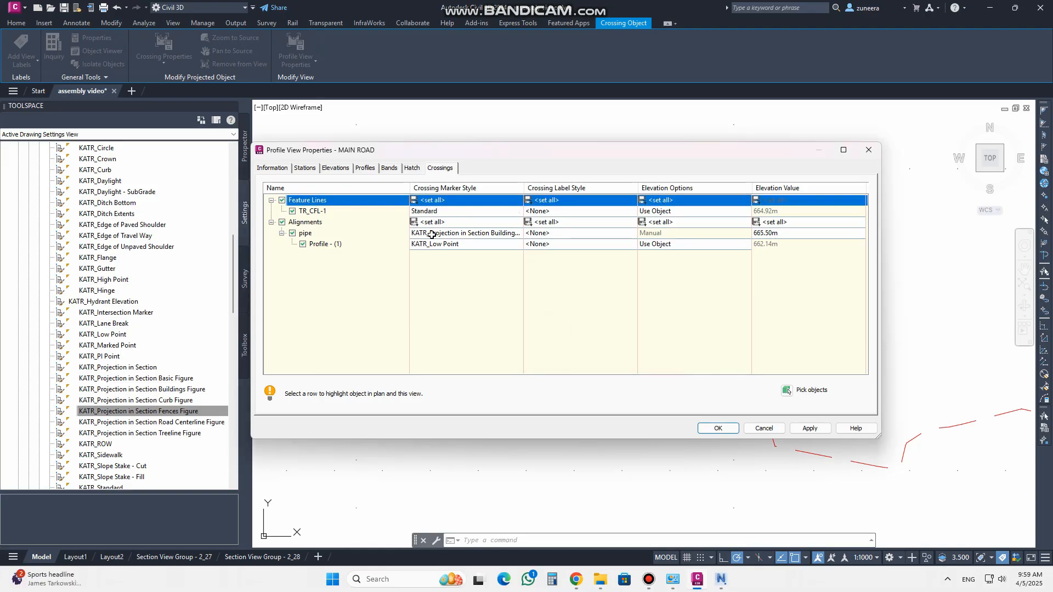
Set all alignment crossings' marker style to Standard, then apply and accept the crossing properties
left_click(442, 223)
left_click(570, 306)
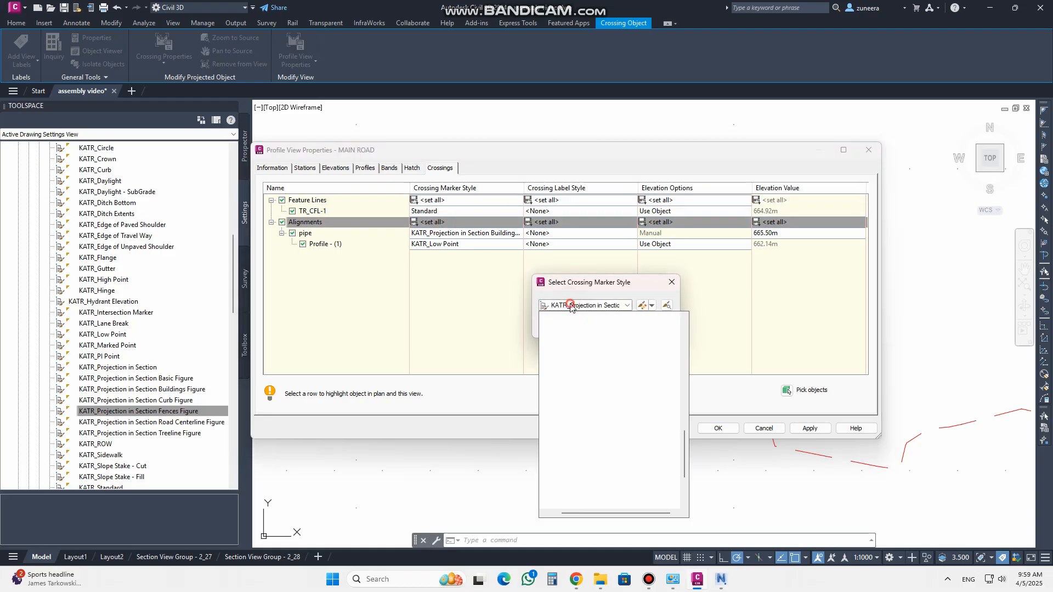
key("s")
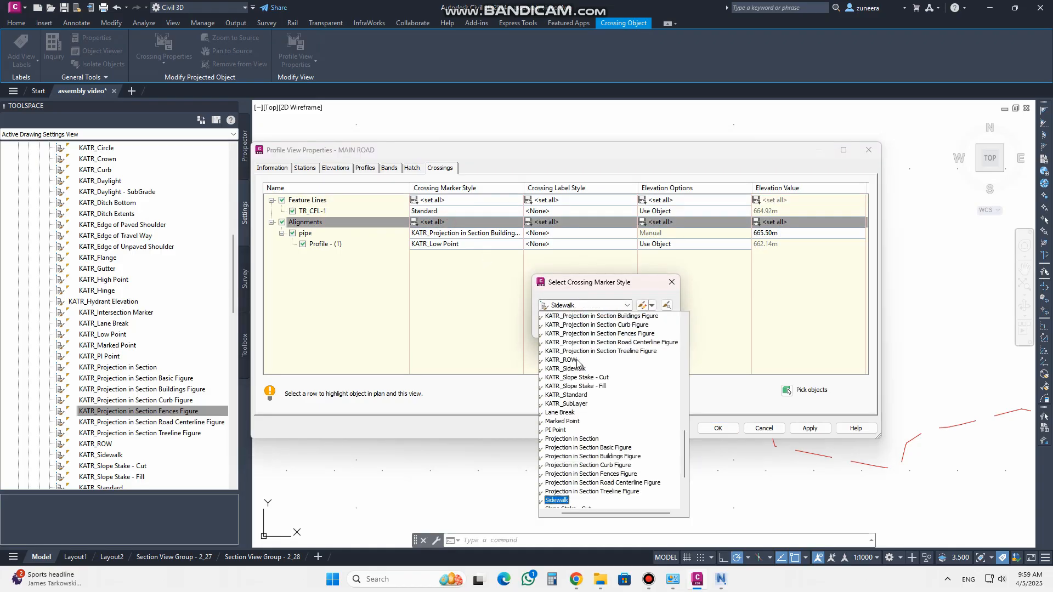
scroll(577, 365, "down", 2)
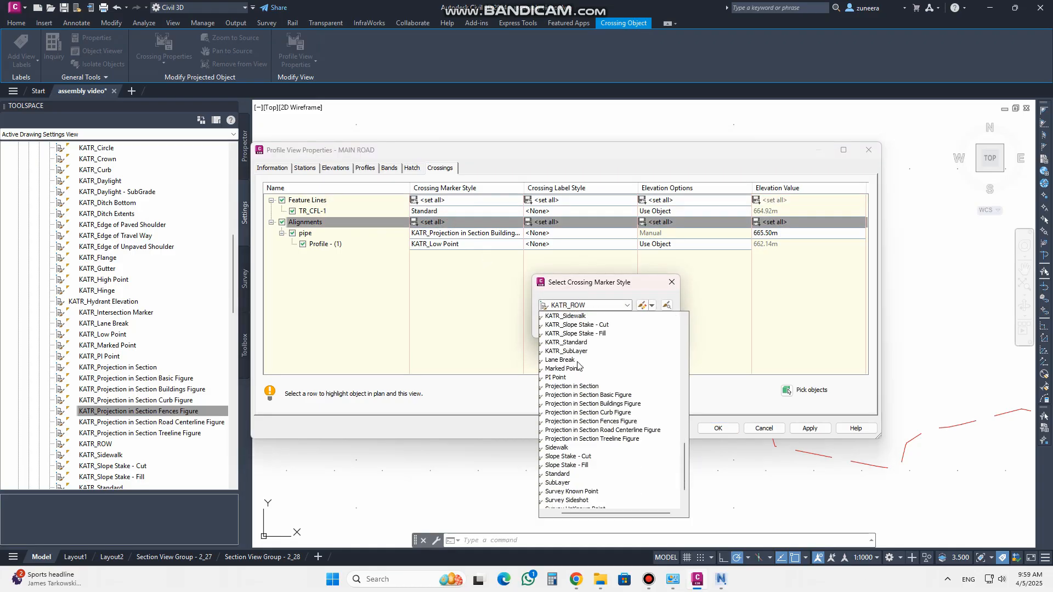
left_click(568, 474)
left_click(559, 326)
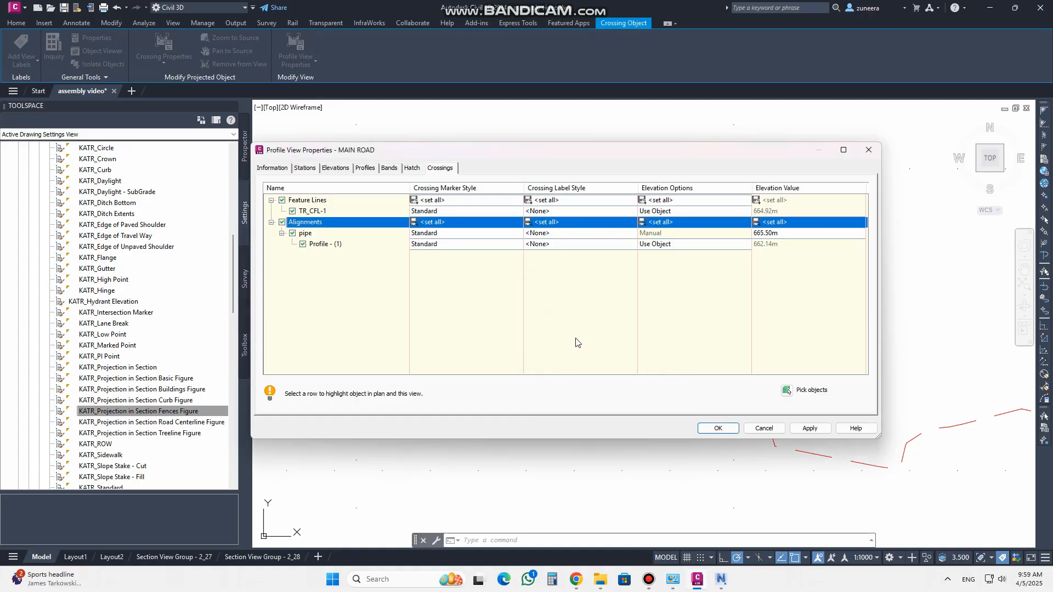
left_click(809, 429)
left_click(717, 428)
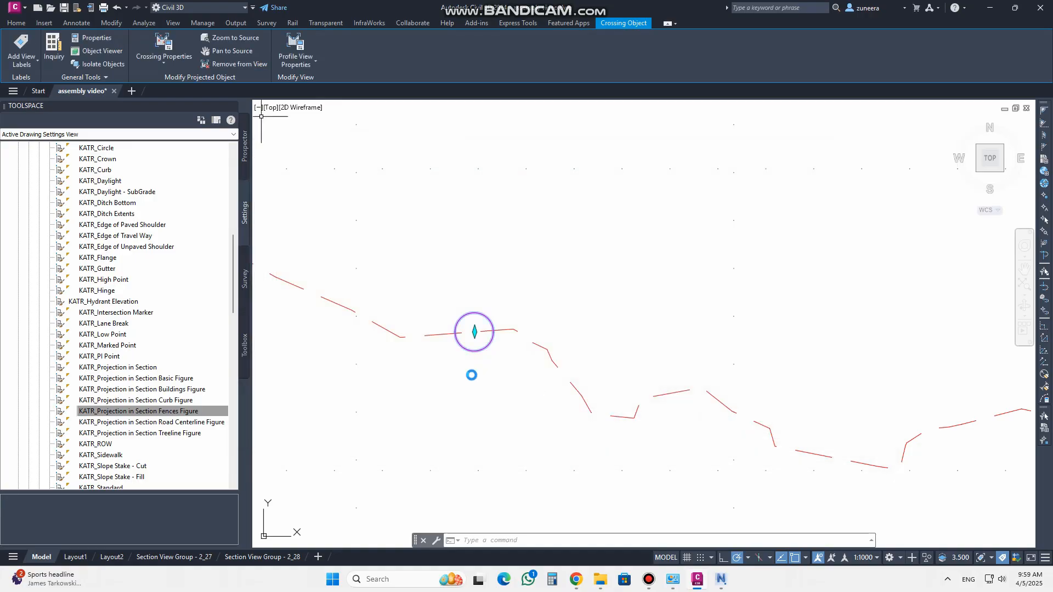
Zoom and pan around the Main Road profile view and plan to examine the restyled crossing markers
scroll(428, 366, "up", 3)
scroll(428, 366, "up", 3)
key("Escape")
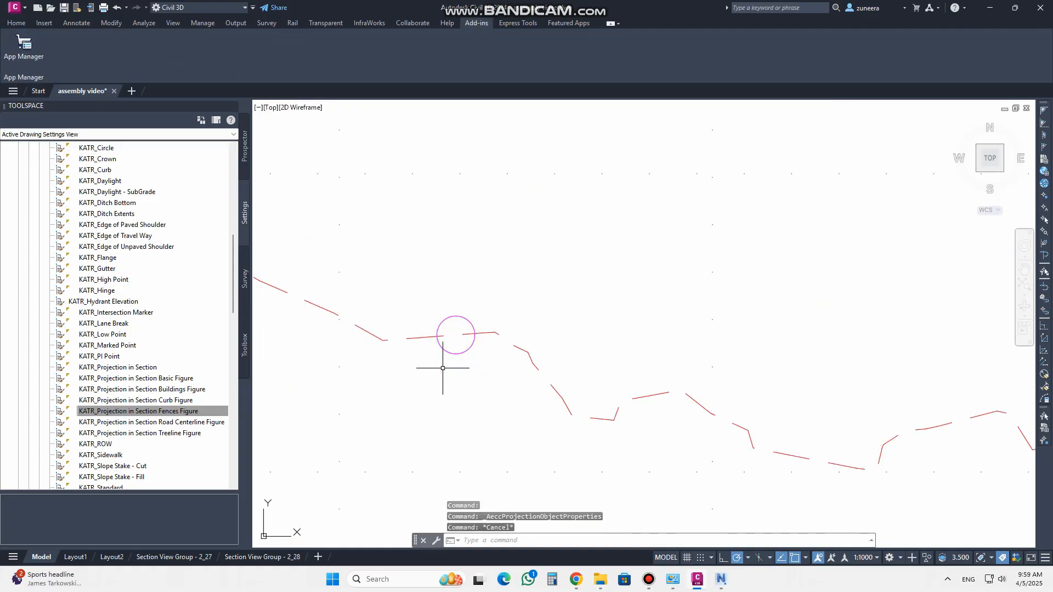
scroll(395, 352, "down", 5)
scroll(772, 408, "up", 3)
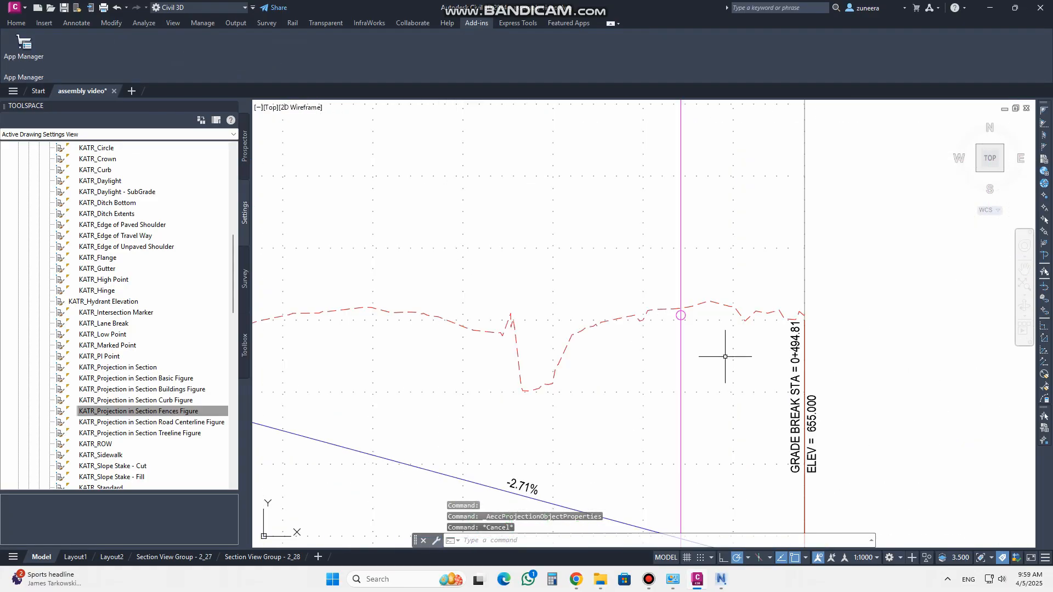
scroll(682, 306, "up", 1)
scroll(696, 326, "down", 1)
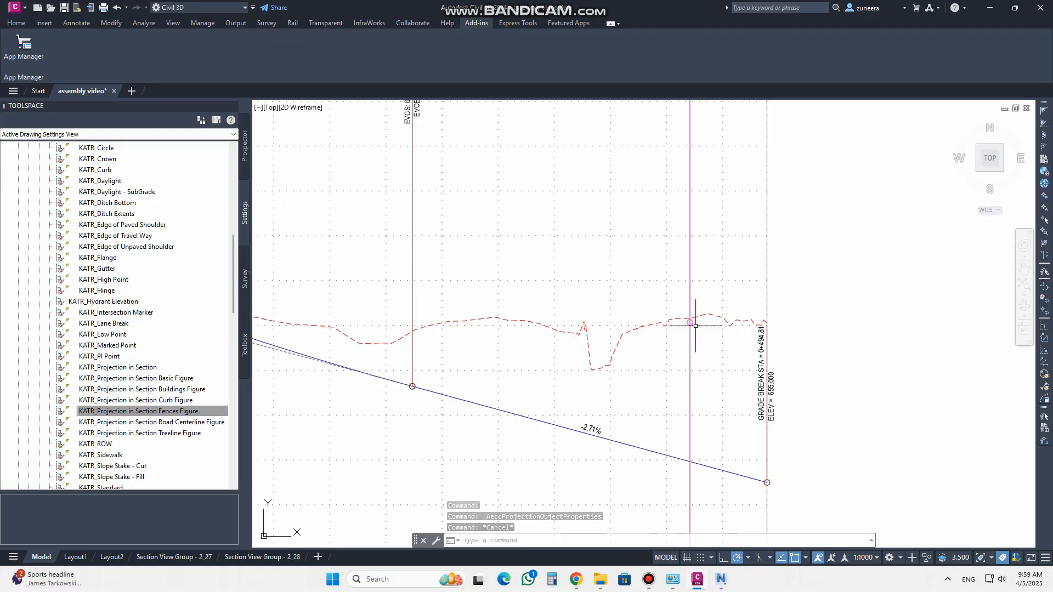
scroll(682, 322, "down", 4)
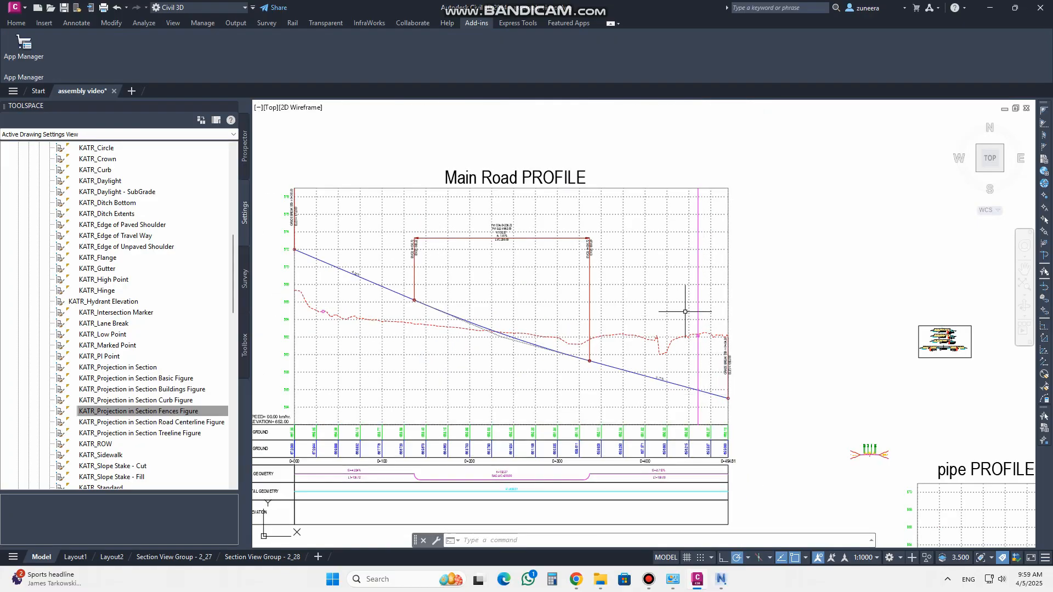
scroll(301, 314, "up", 8)
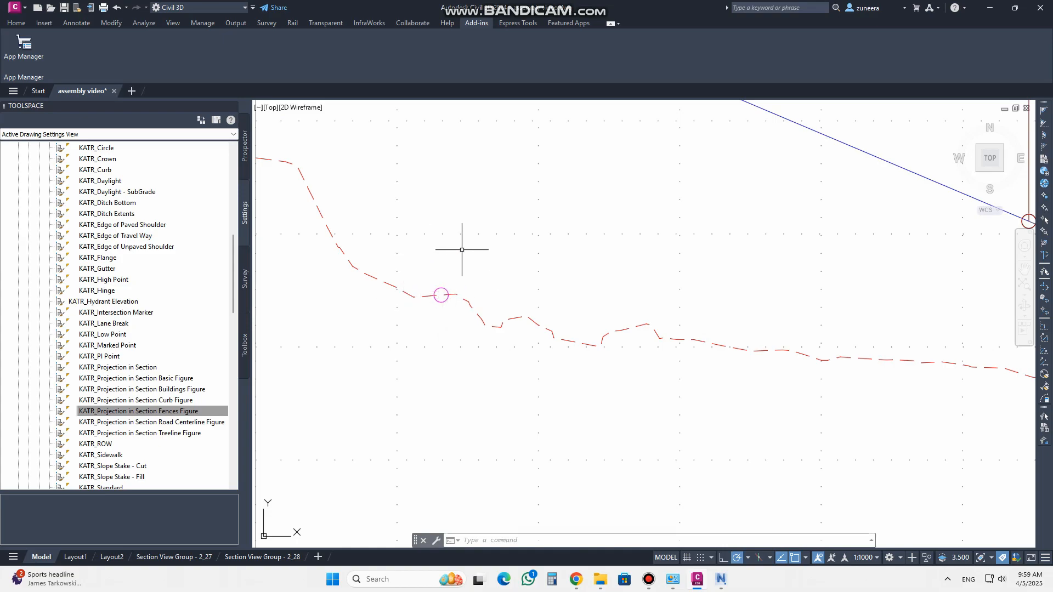
middle_click_drag(443, 273, 454, 322)
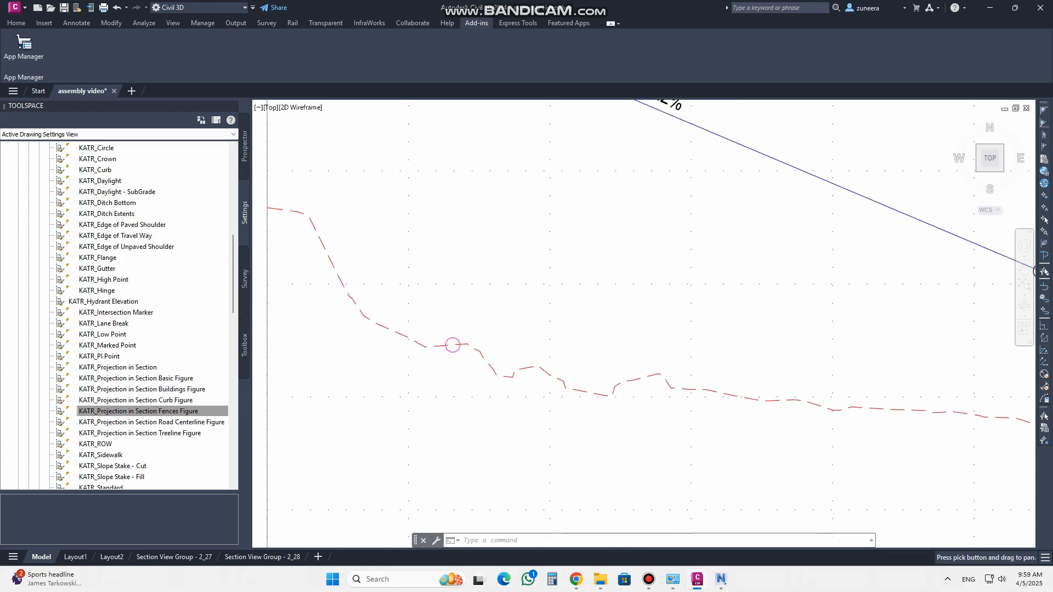
scroll(391, 329, "down", 2)
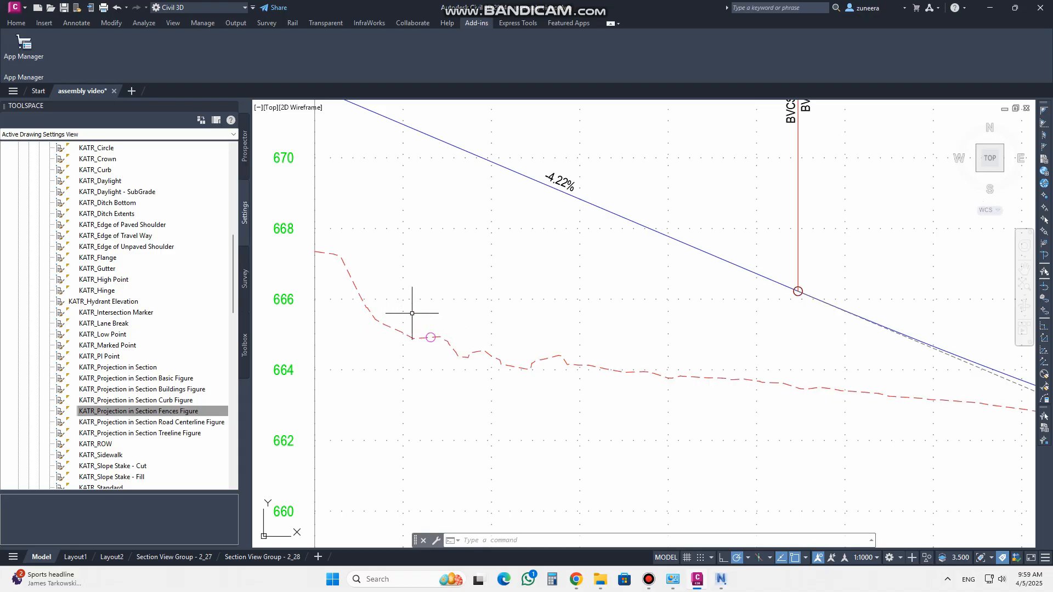
scroll(414, 310, "down", 8)
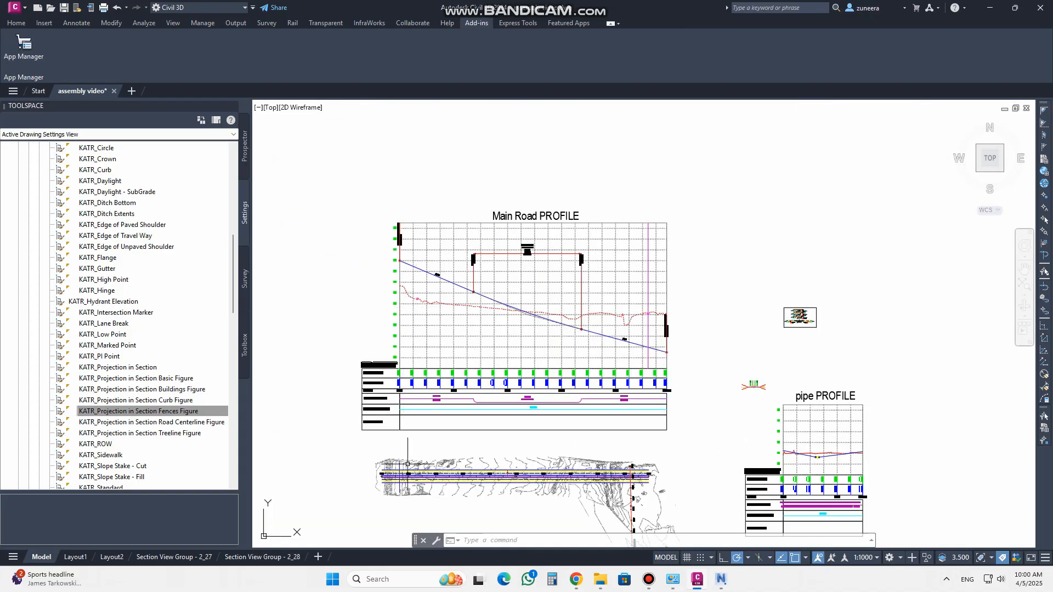
scroll(409, 458, "up", 6)
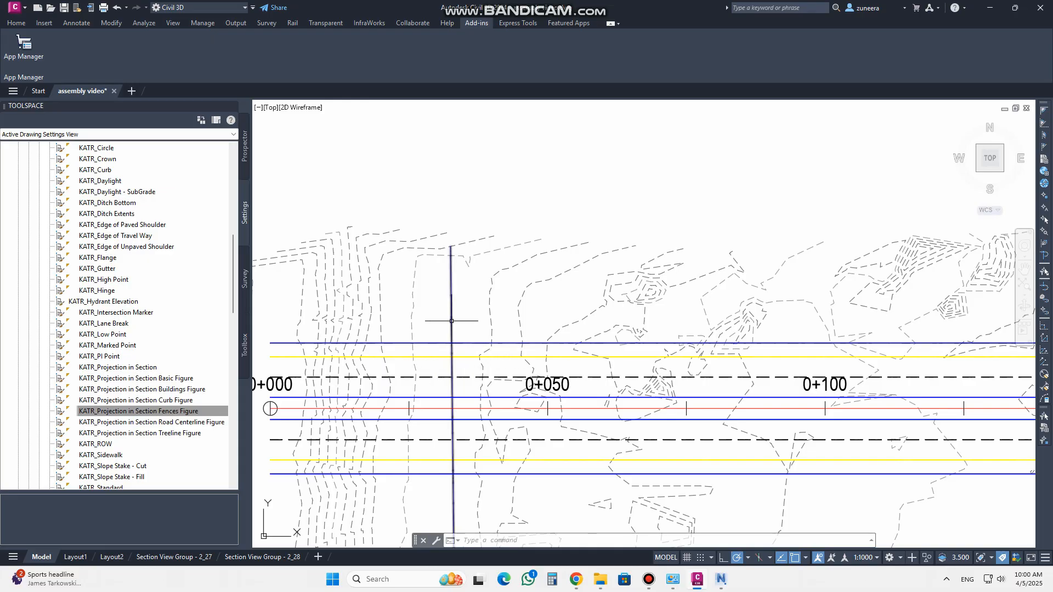
mouse_move(451, 321)
scroll(452, 321, "down", 6)
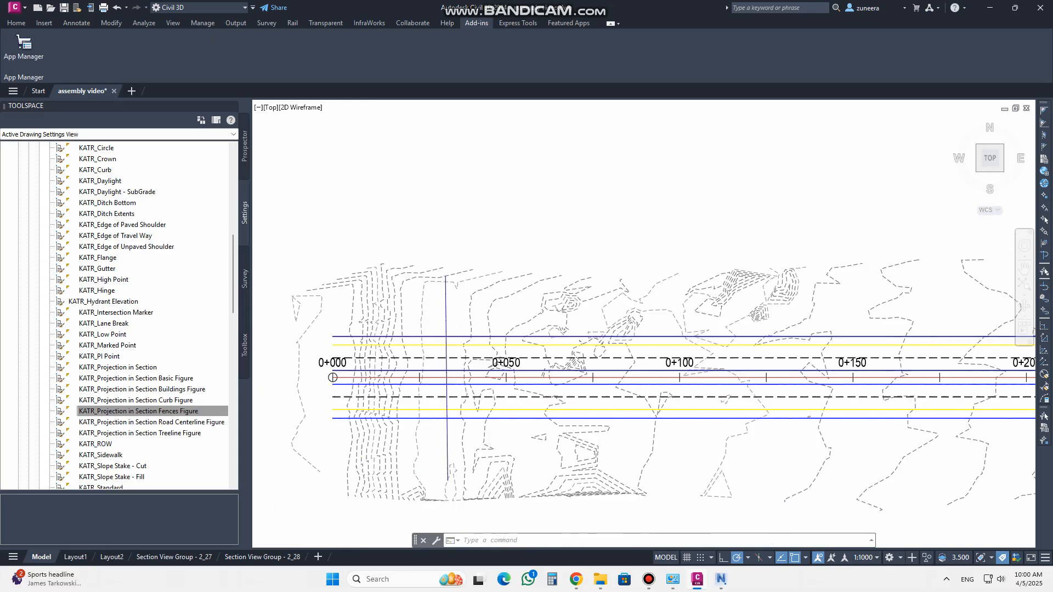
scroll(679, 159, "up", 6)
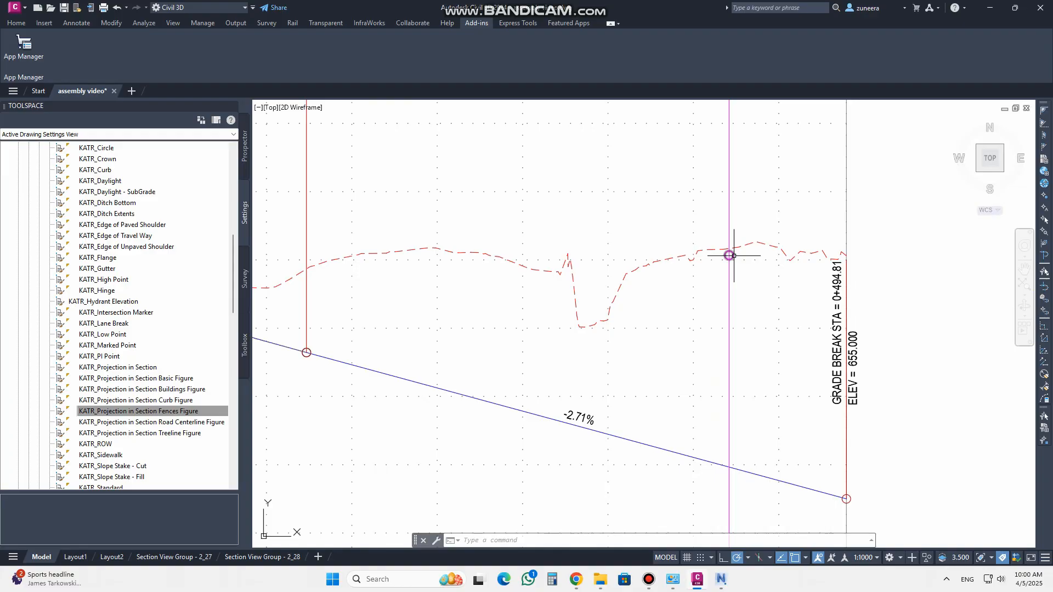
mouse_move(734, 256)
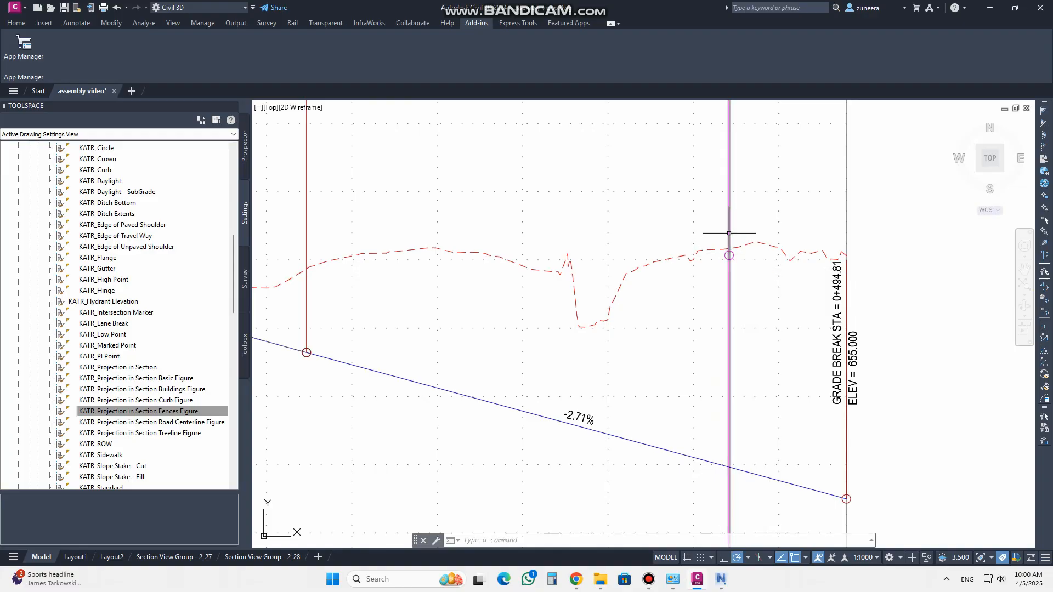
mouse_move(729, 233)
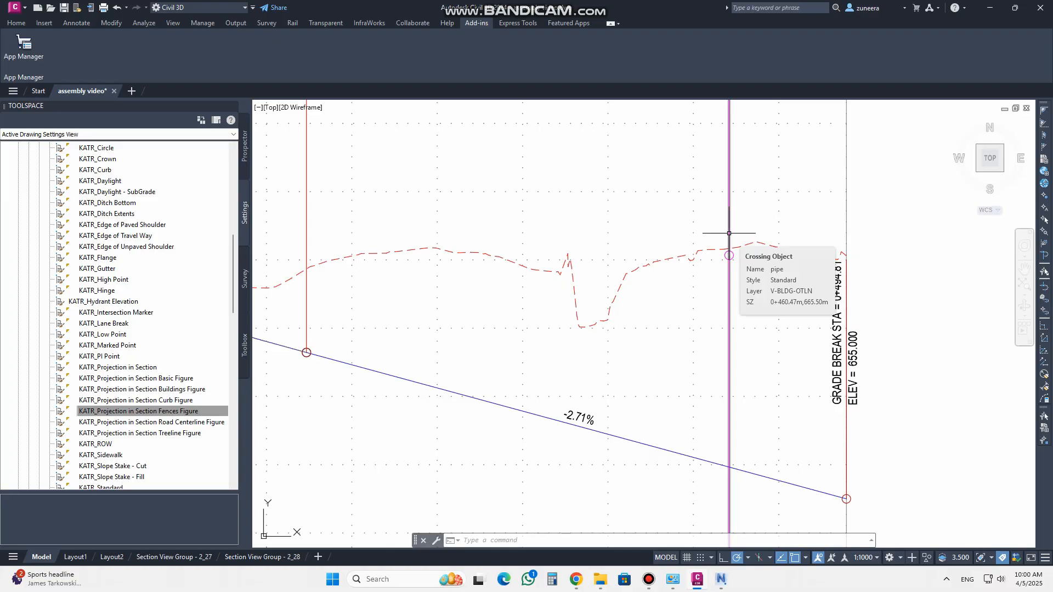
scroll(550, 298, "down", 5)
scroll(617, 355, "up", 5)
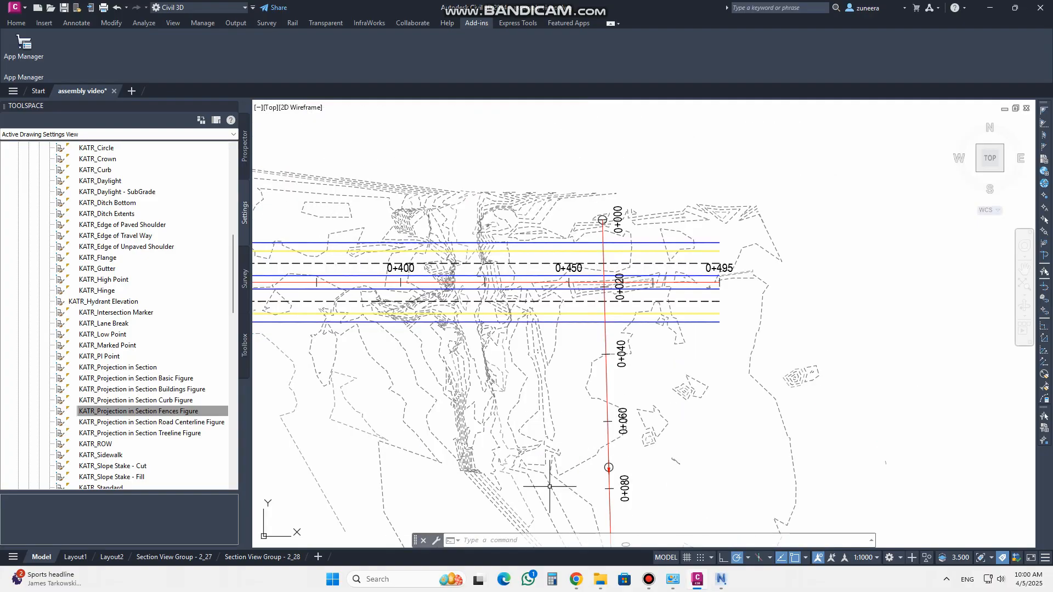
scroll(616, 355, "down", 4)
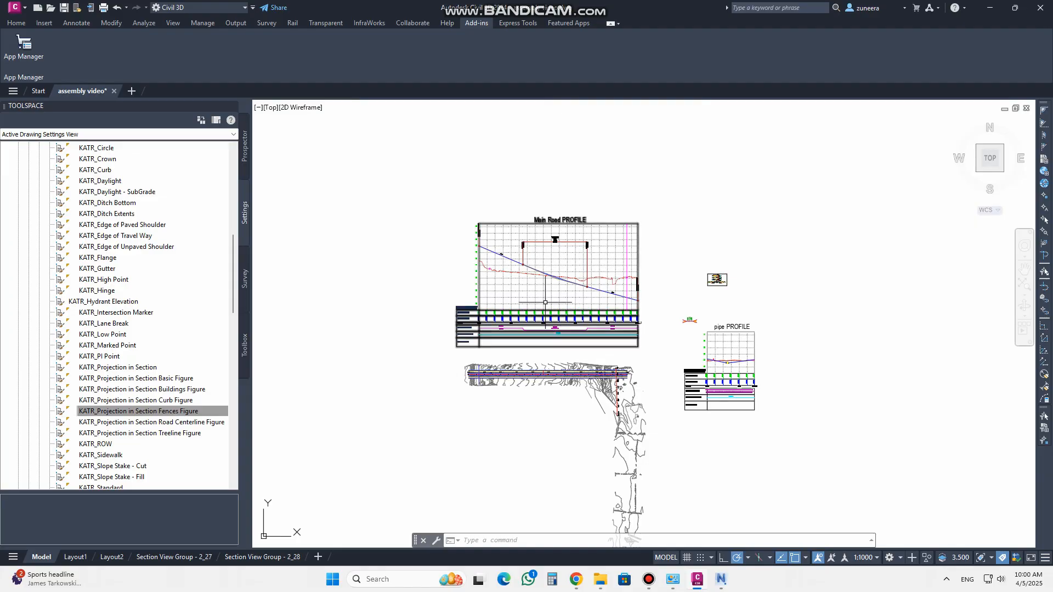
scroll(539, 259, "up", 3)
scroll(442, 260, "up", 2)
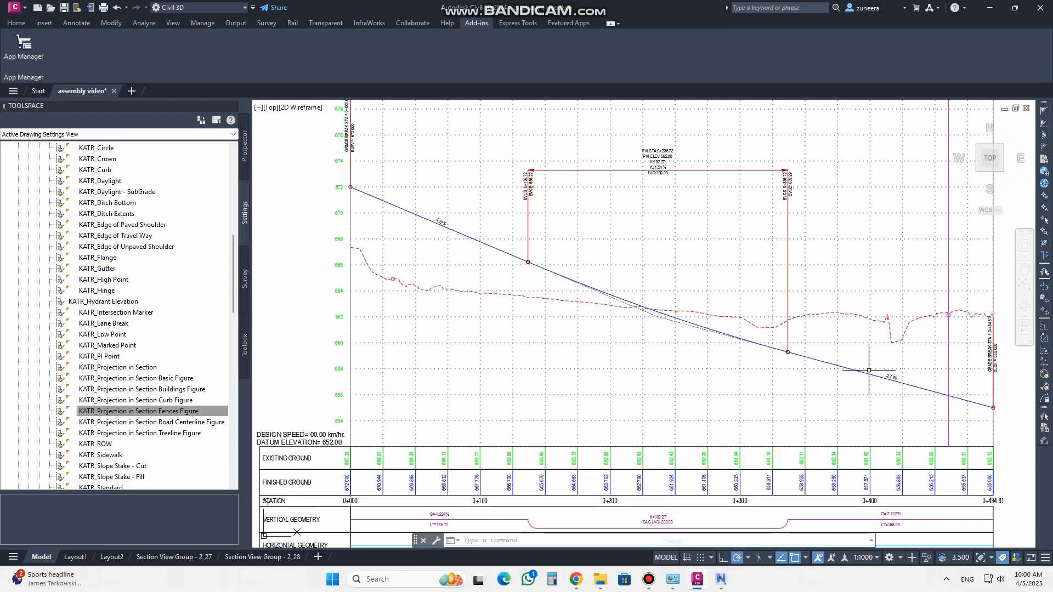
scroll(56, 192, "up", 12)
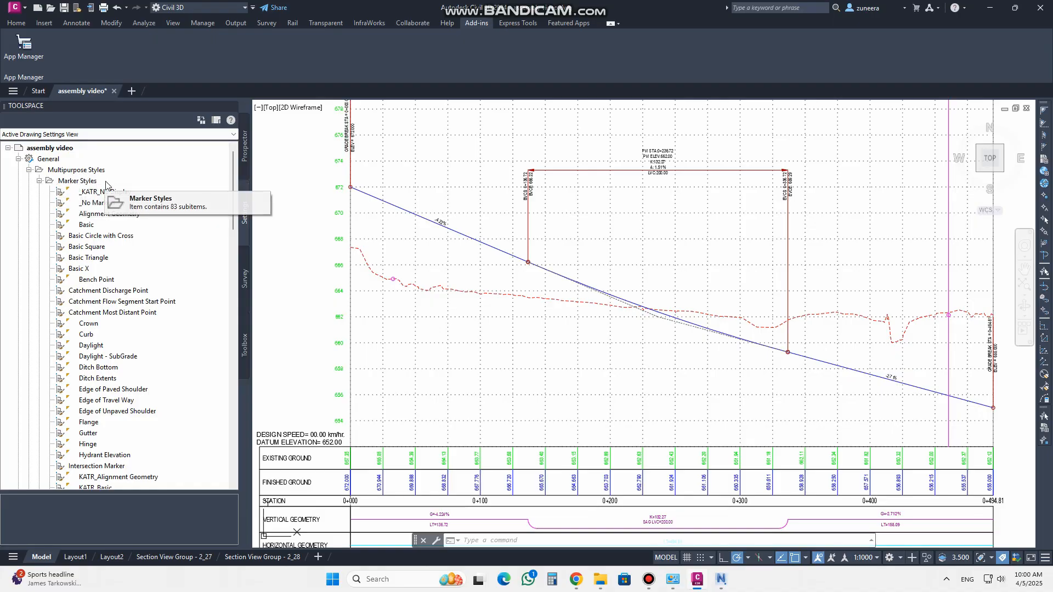
Create a new marker style under Marker Styles named (marker)Featurline
left_click(72, 182)
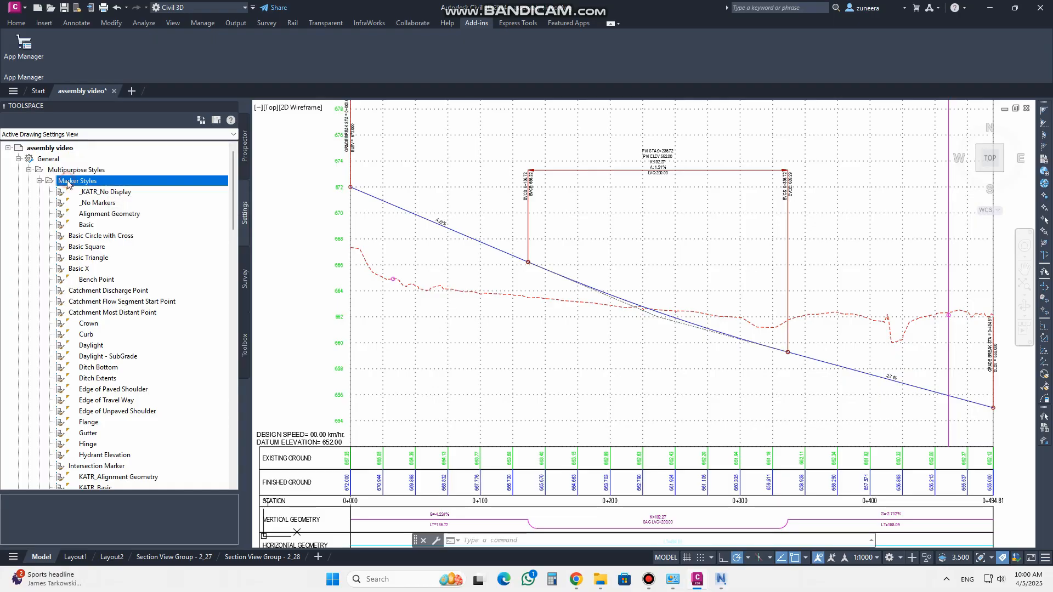
right_click(75, 183)
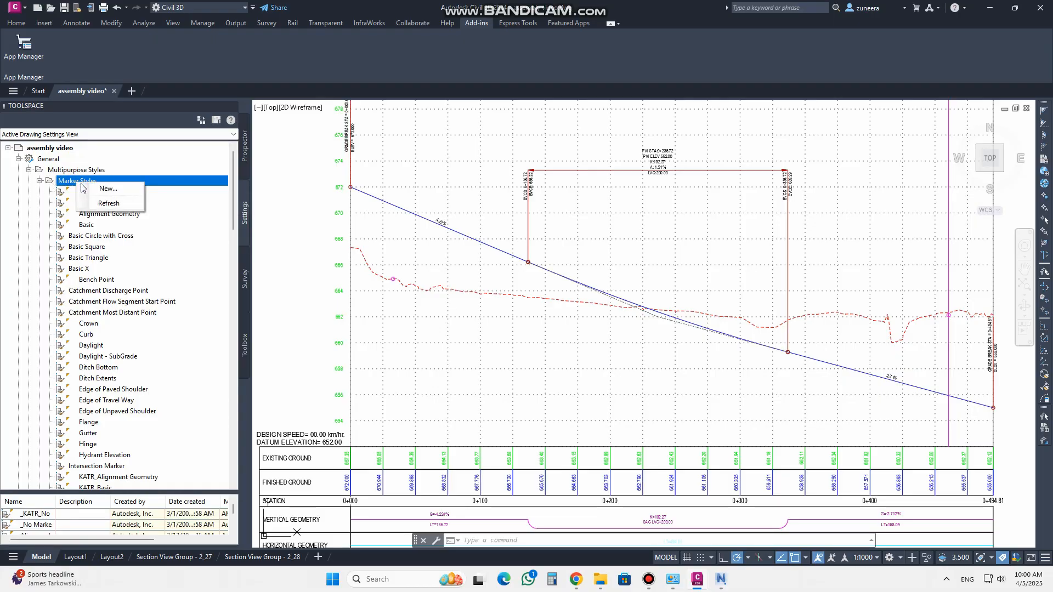
left_click(111, 189)
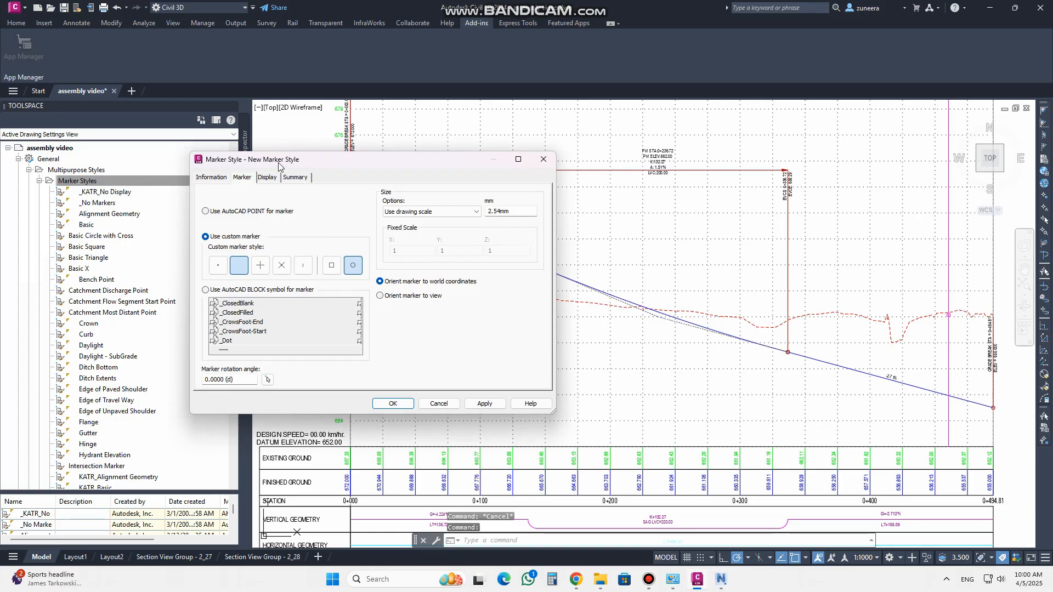
left_click(329, 163)
left_click_drag(384, 191, 314, 192)
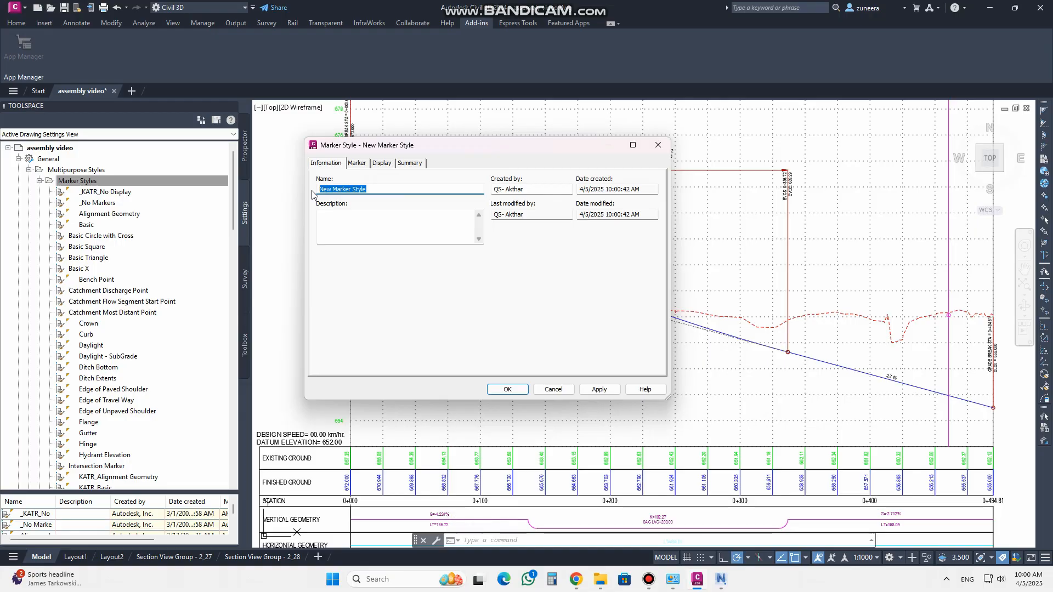
type("(marker")
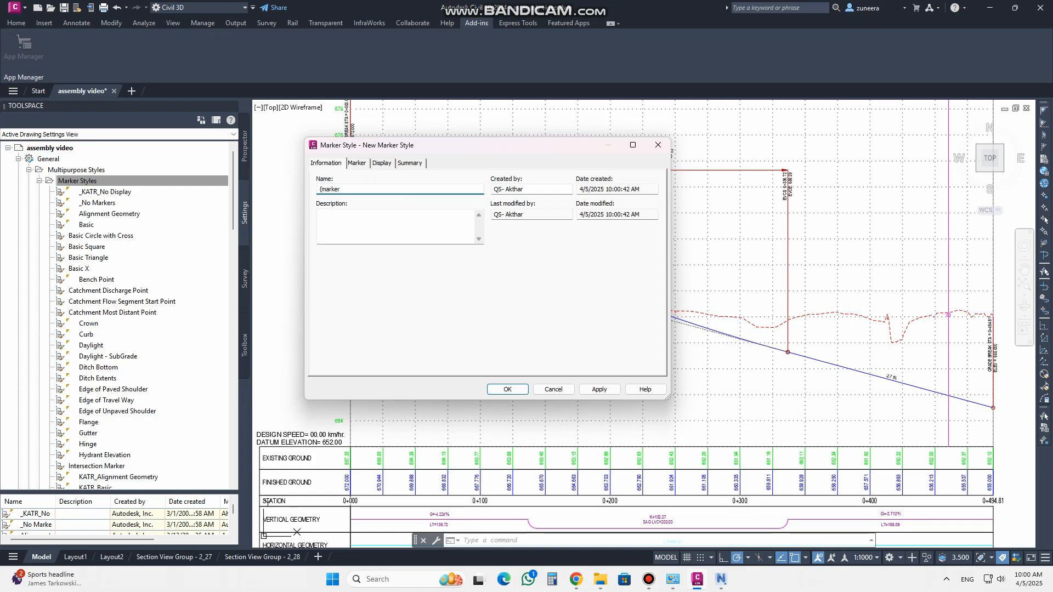
type(")Featurlinr")
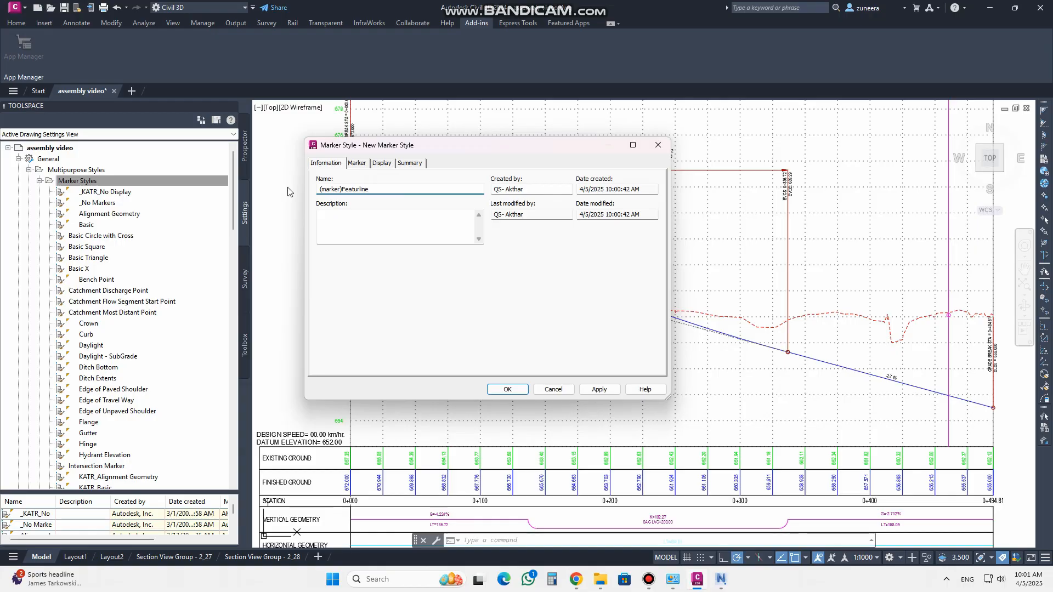
Set the new marker's custom style to an X combined with a circle
left_click(357, 163)
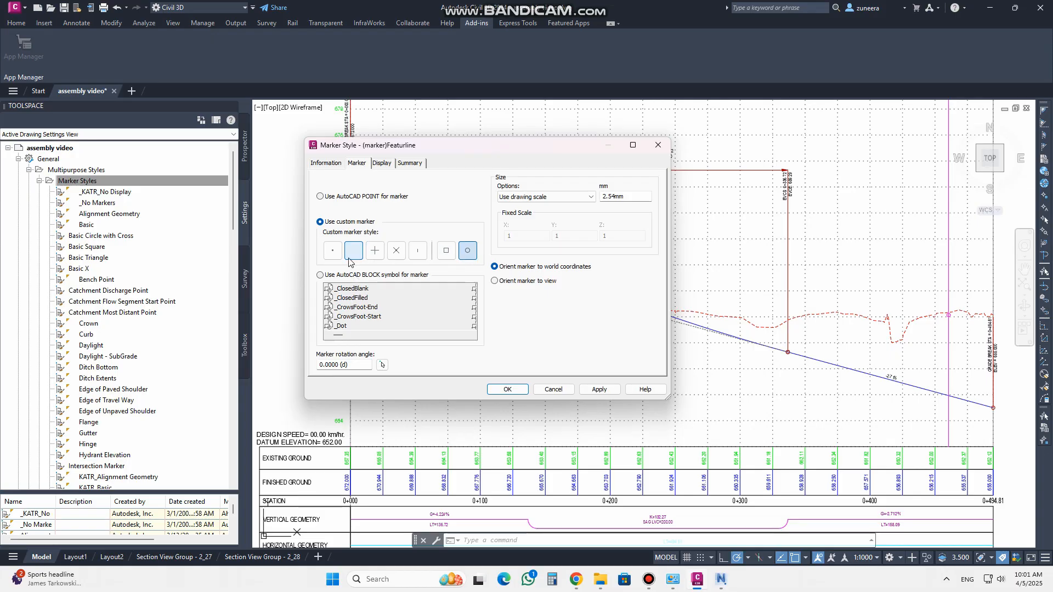
left_click(467, 251)
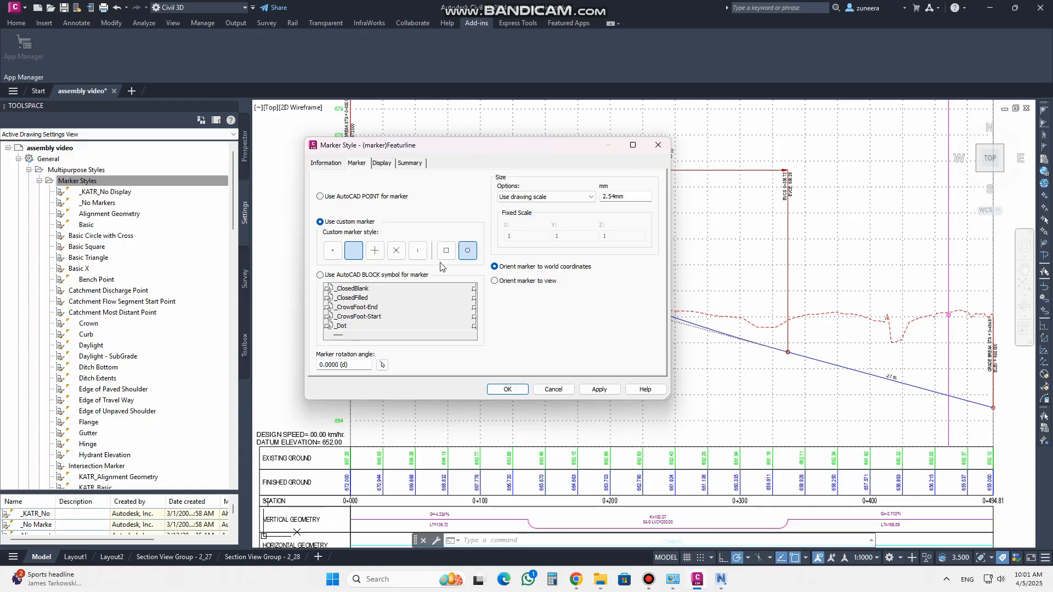
left_click(396, 251)
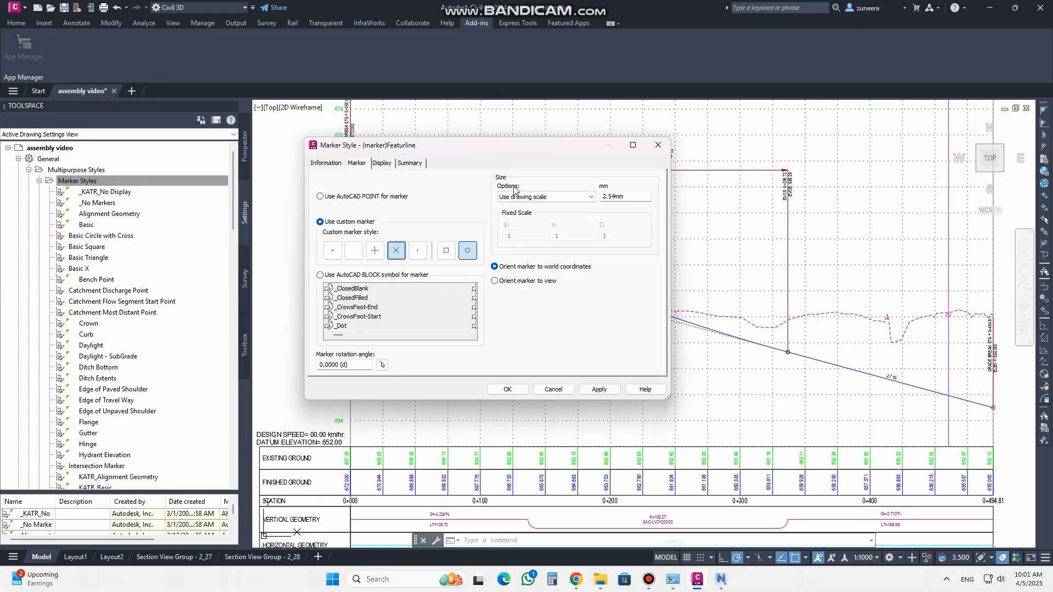
Review the marker size options and the plan marker colour without changing them
left_click(587, 199)
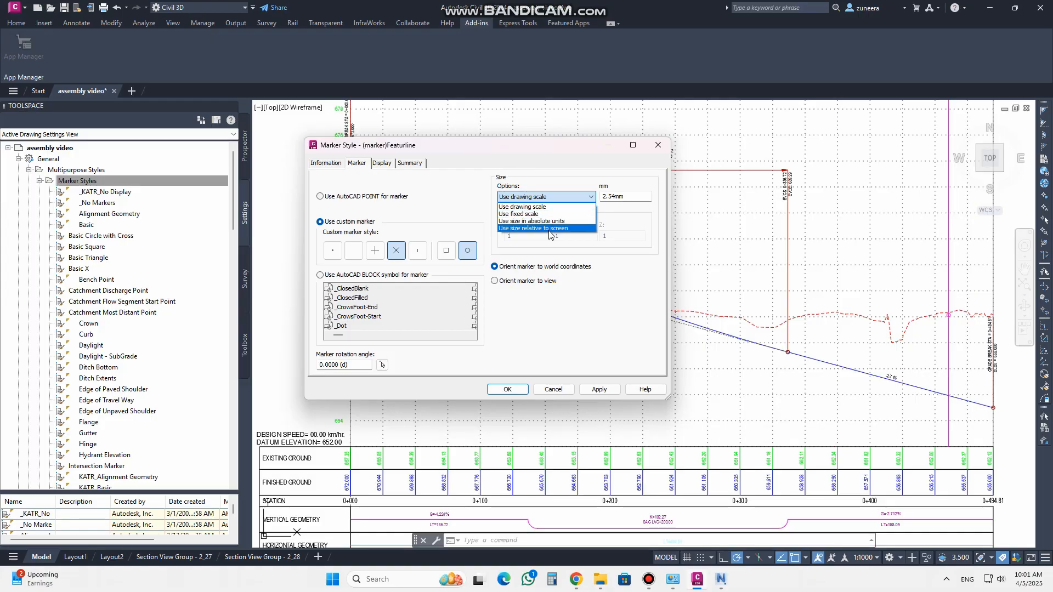
left_click(520, 206)
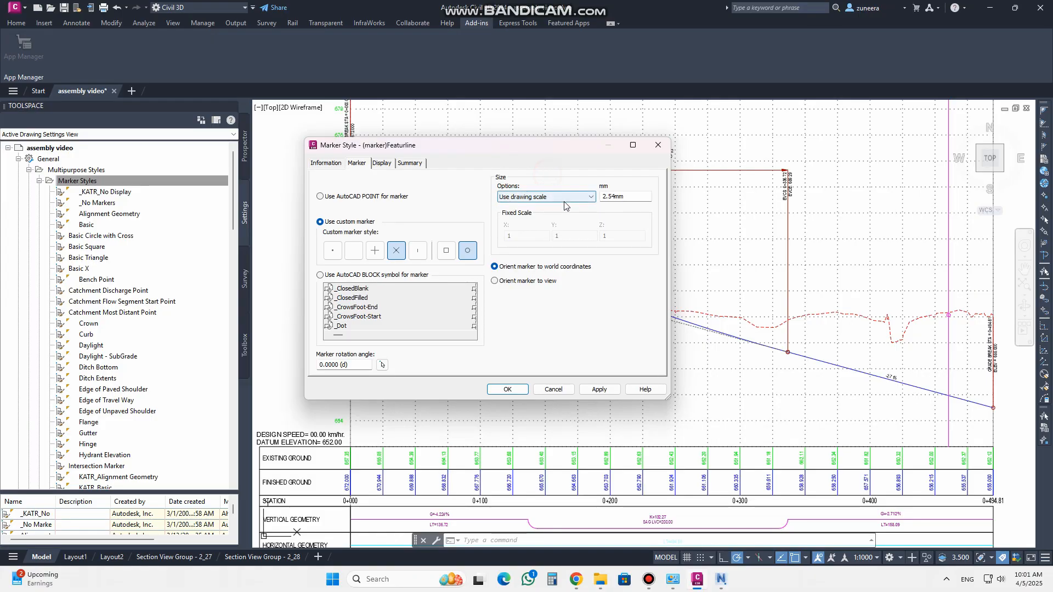
left_click(606, 198)
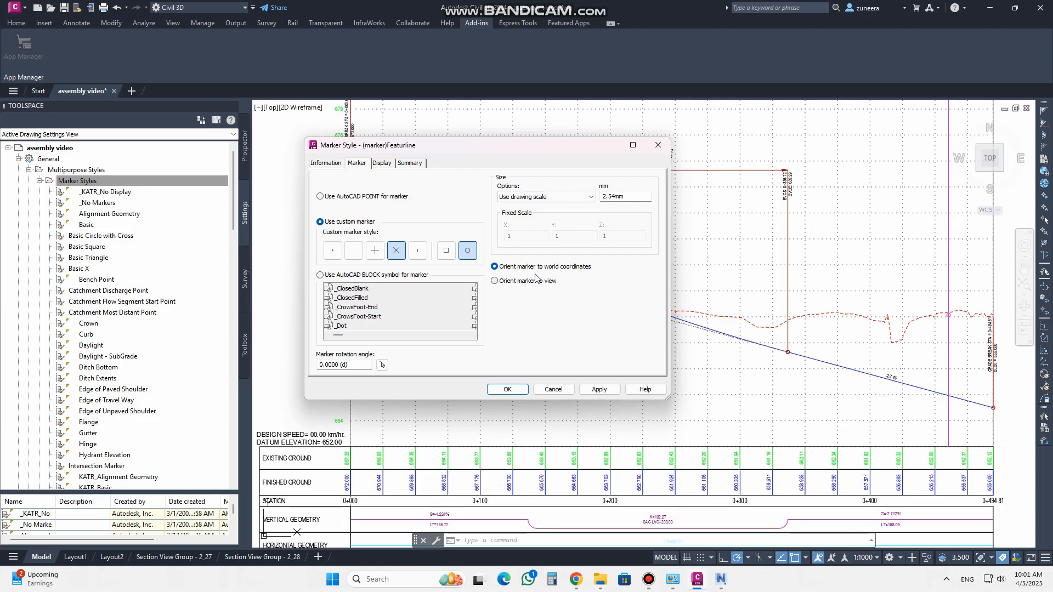
left_click(378, 168)
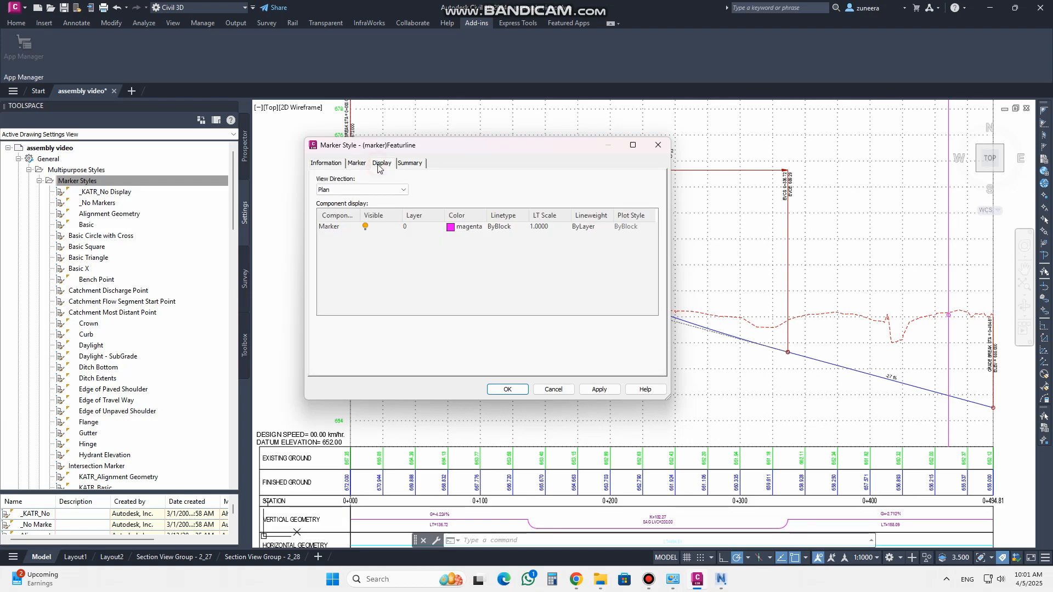
left_click(451, 227)
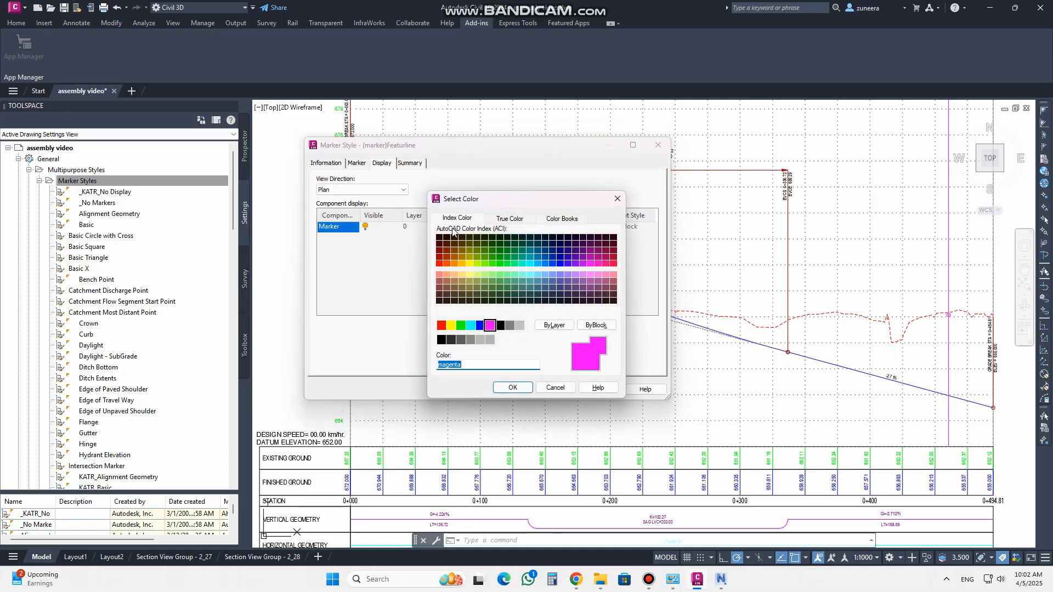
left_click(617, 199)
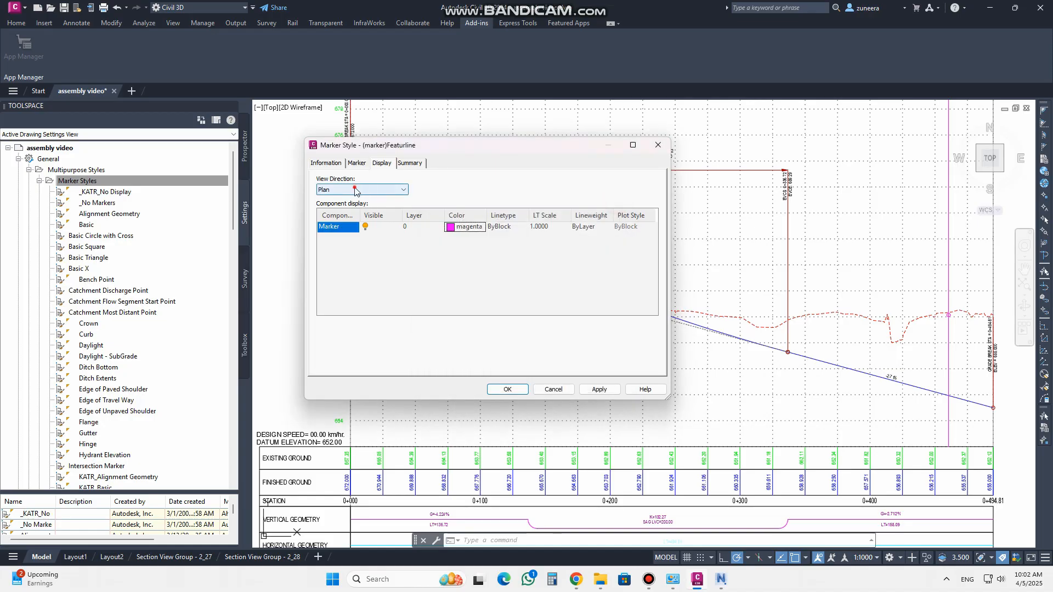
For the profile view direction, set the marker's crossing vertical line colour to index 165
left_click(355, 191)
left_click(343, 217)
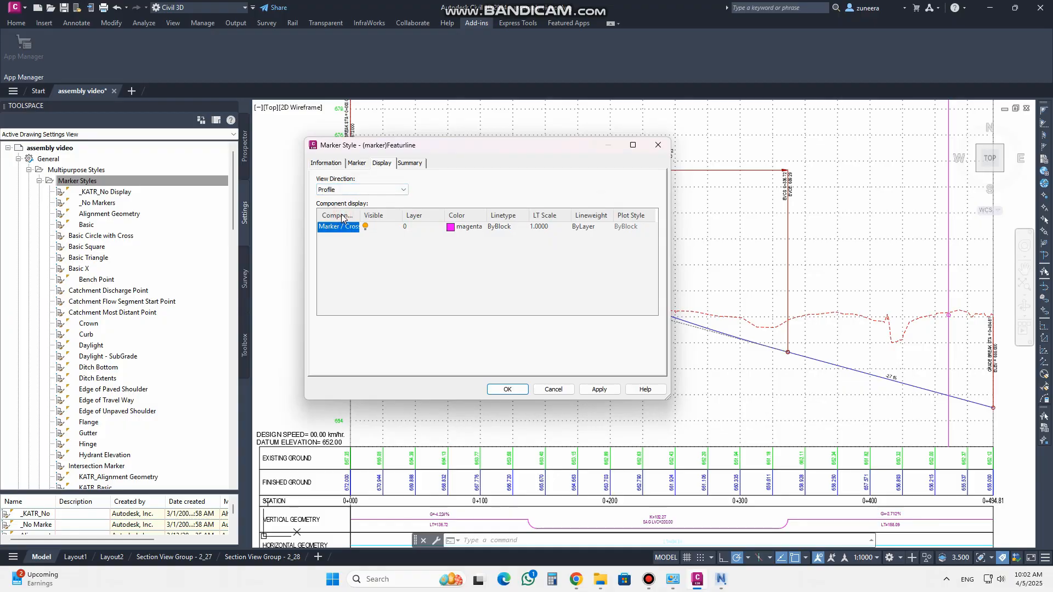
left_click_drag(667, 398, 877, 432)
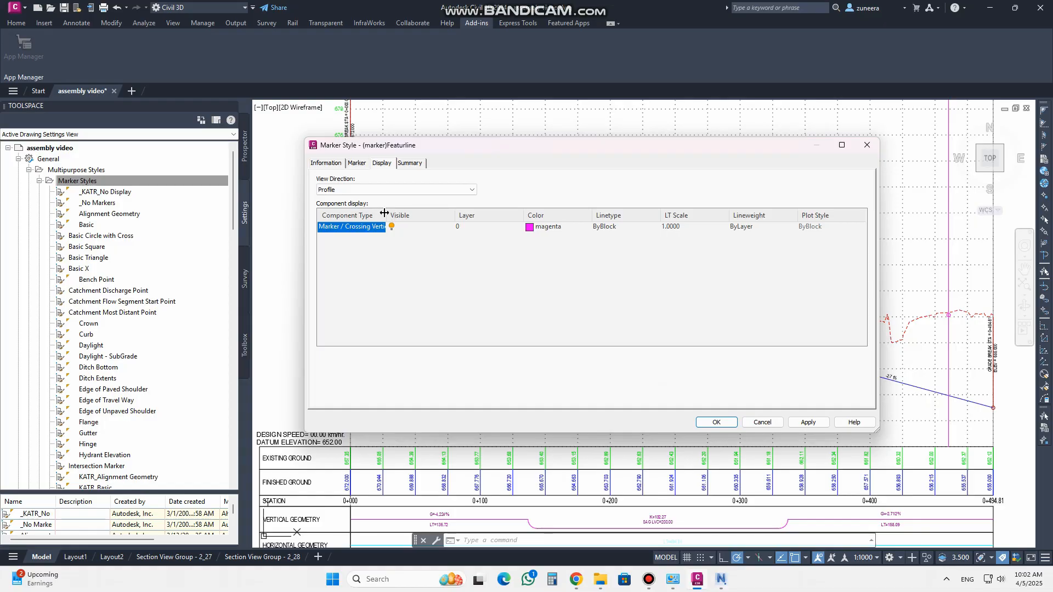
left_click_drag(384, 213, 447, 215)
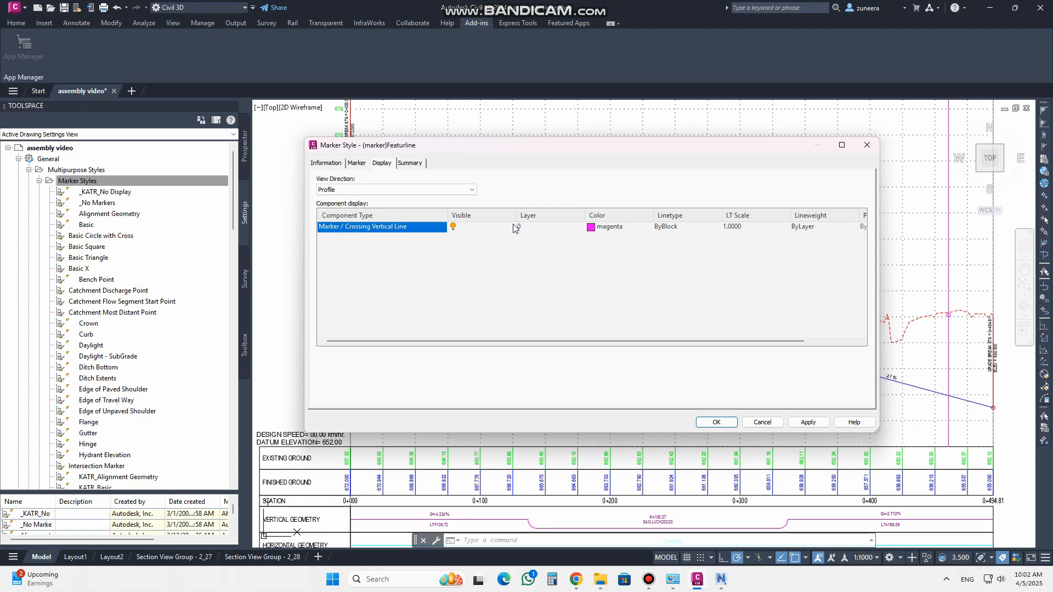
left_click(590, 228)
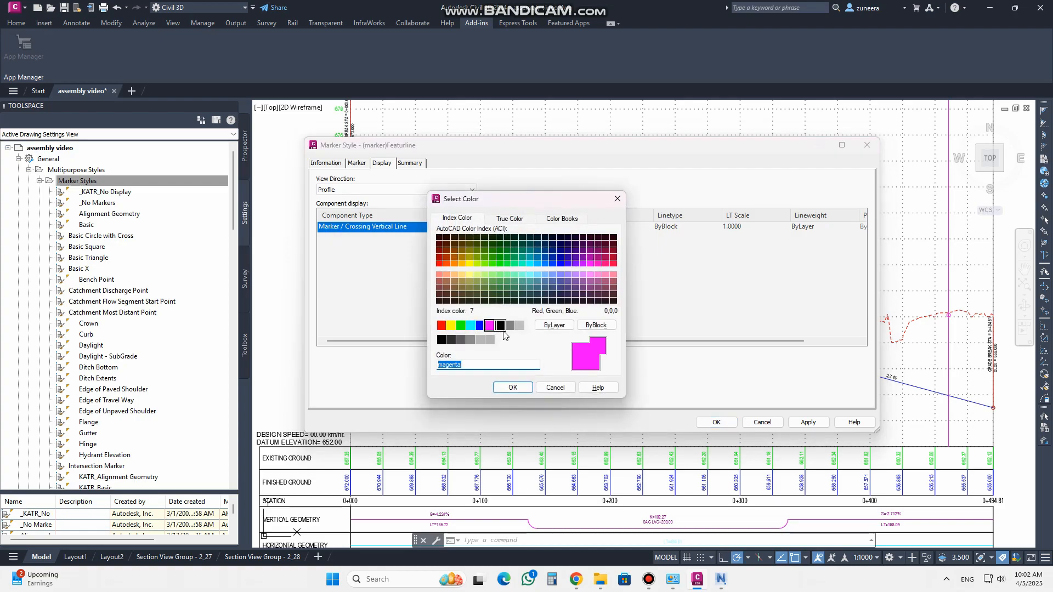
left_click(500, 326)
left_click(506, 391)
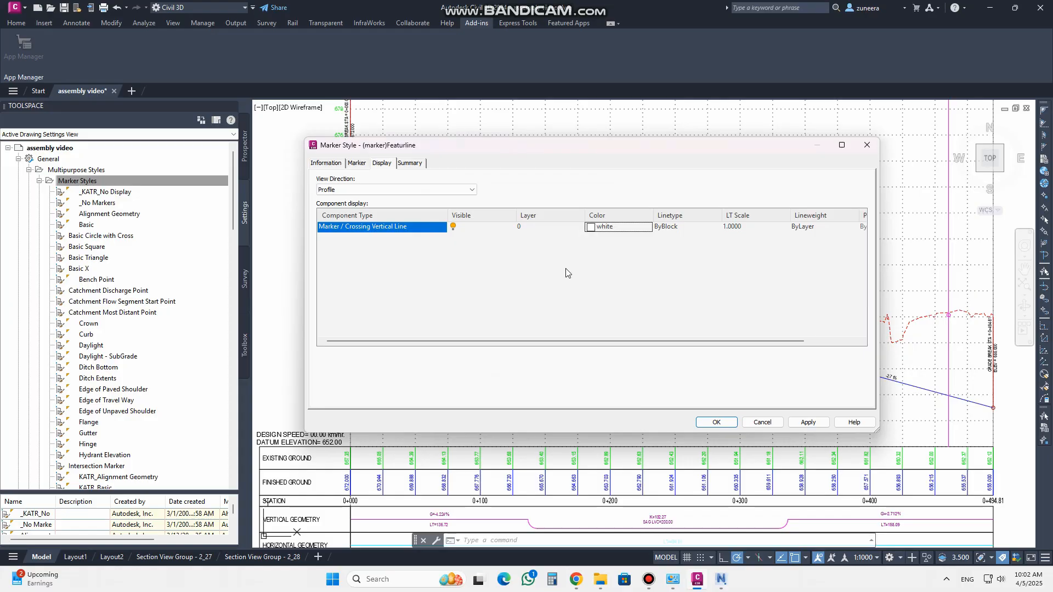
left_click(593, 230)
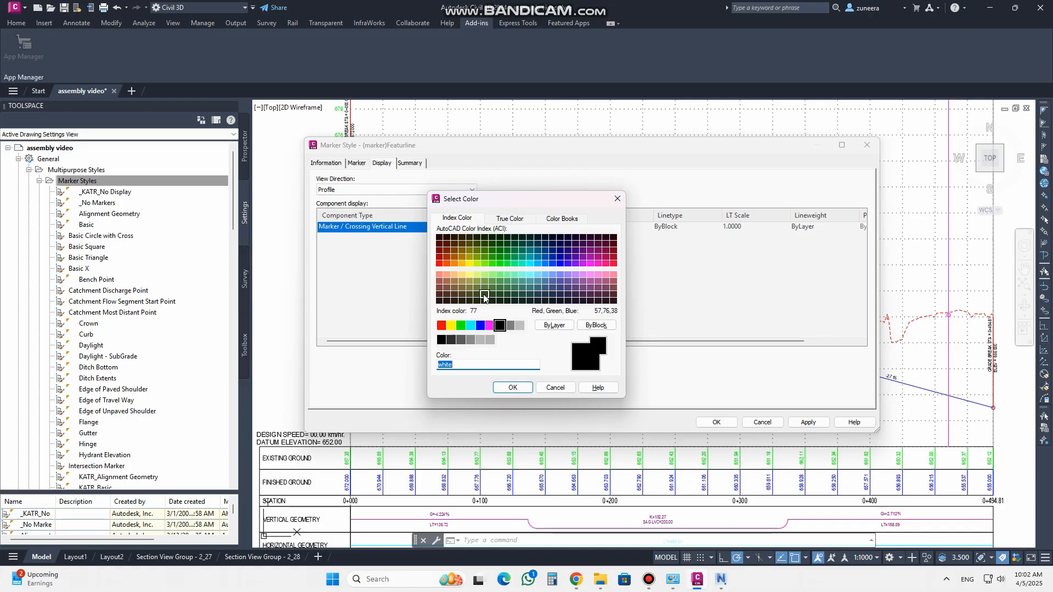
left_click(553, 291)
left_click(512, 388)
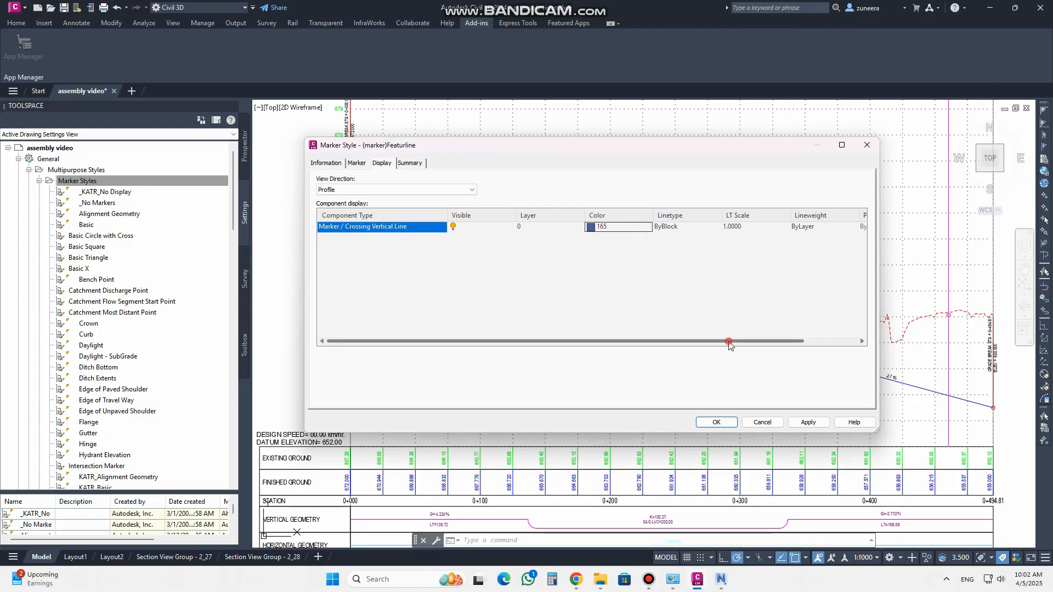
Check the remaining display and summary settings, then apply and save the (marker)Featurline style
left_click_drag(764, 341, 817, 335)
left_click(754, 227)
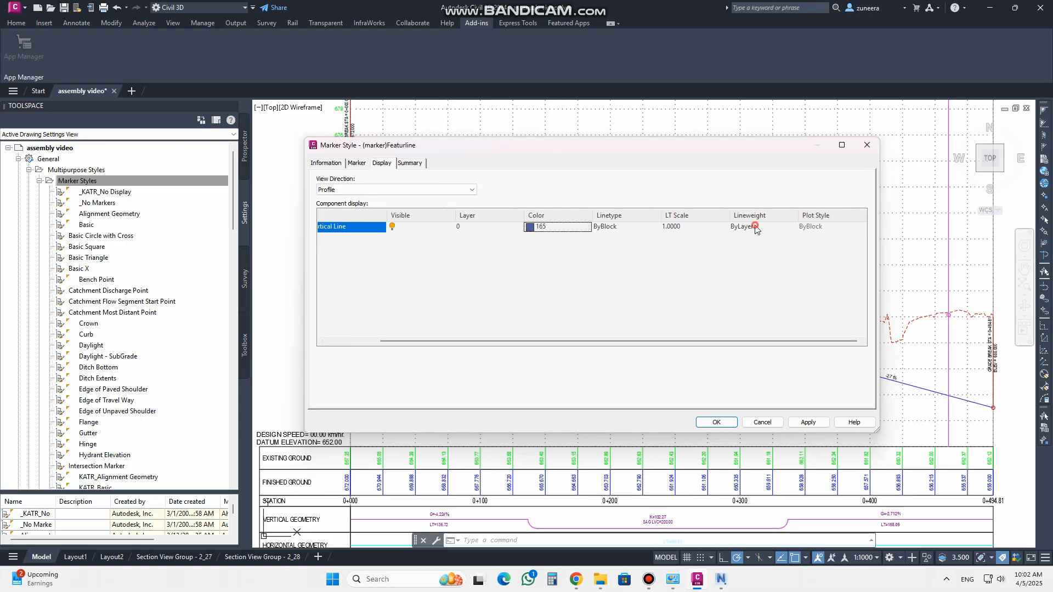
left_click(651, 201)
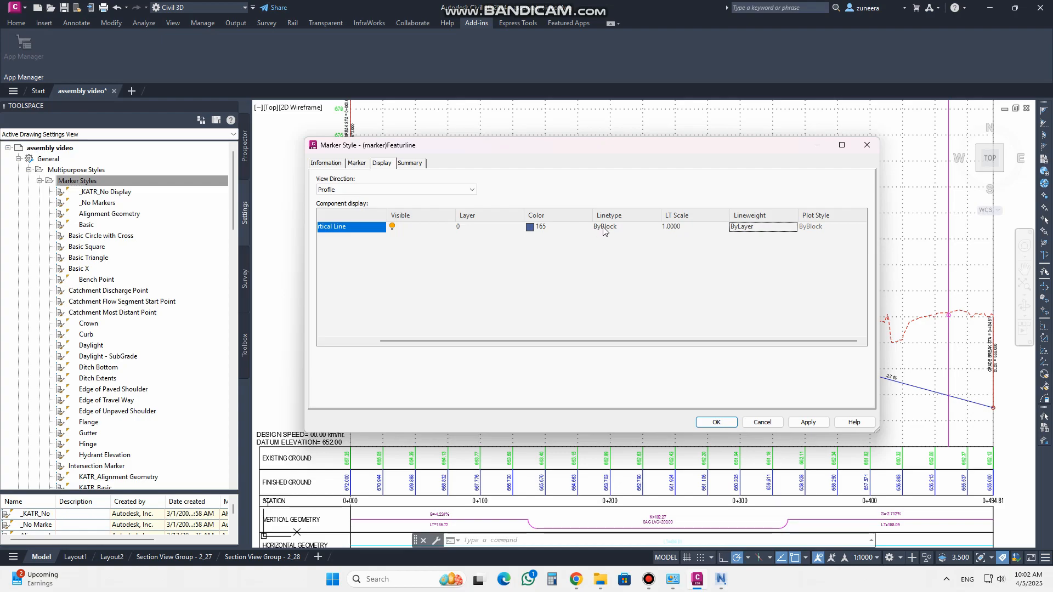
left_click_drag(572, 341, 519, 341)
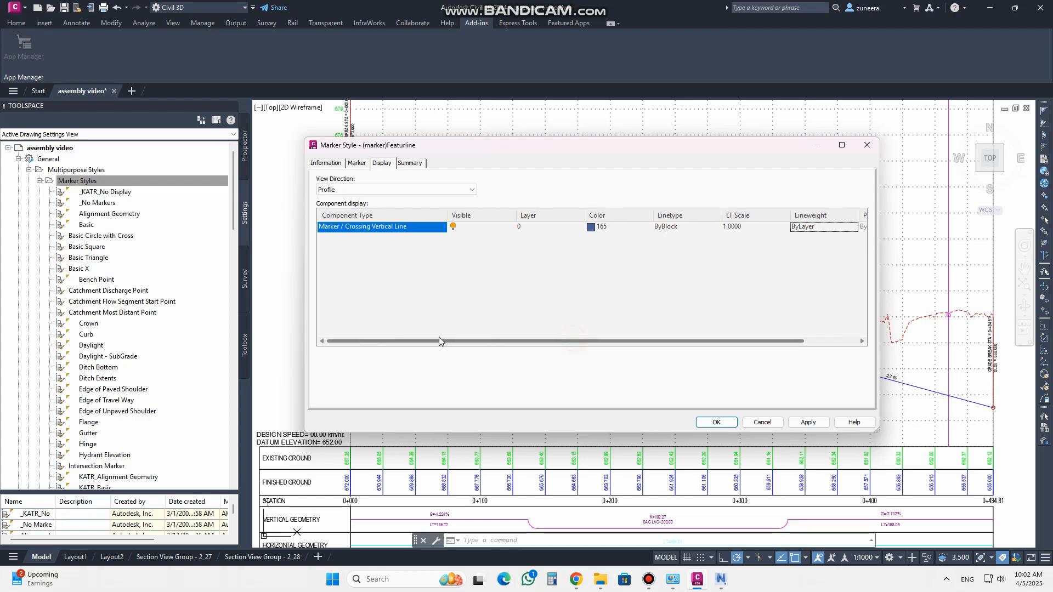
left_click(418, 168)
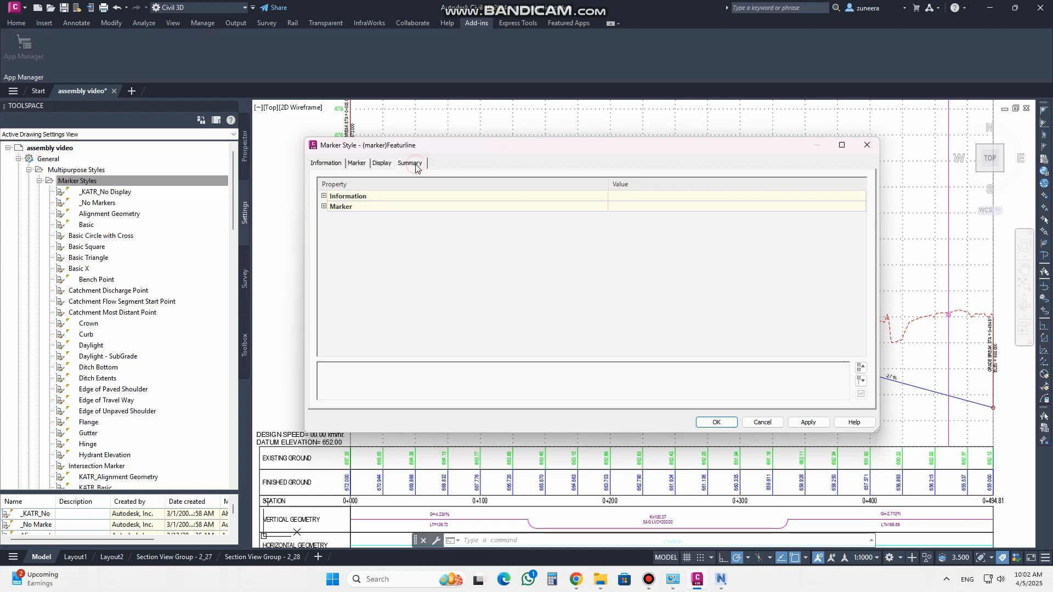
left_click(322, 165)
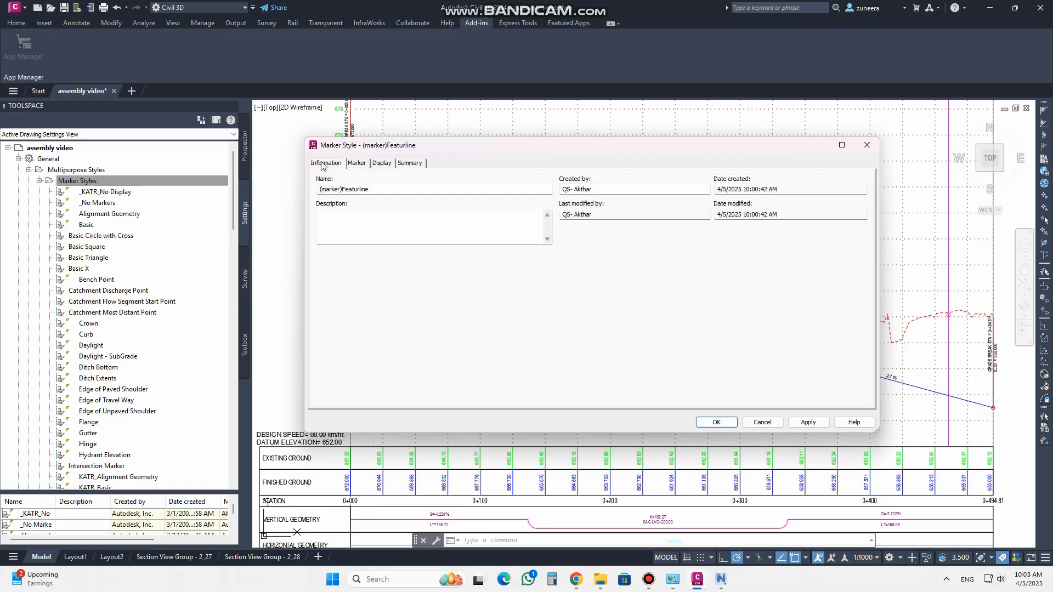
left_click(810, 424)
left_click(716, 422)
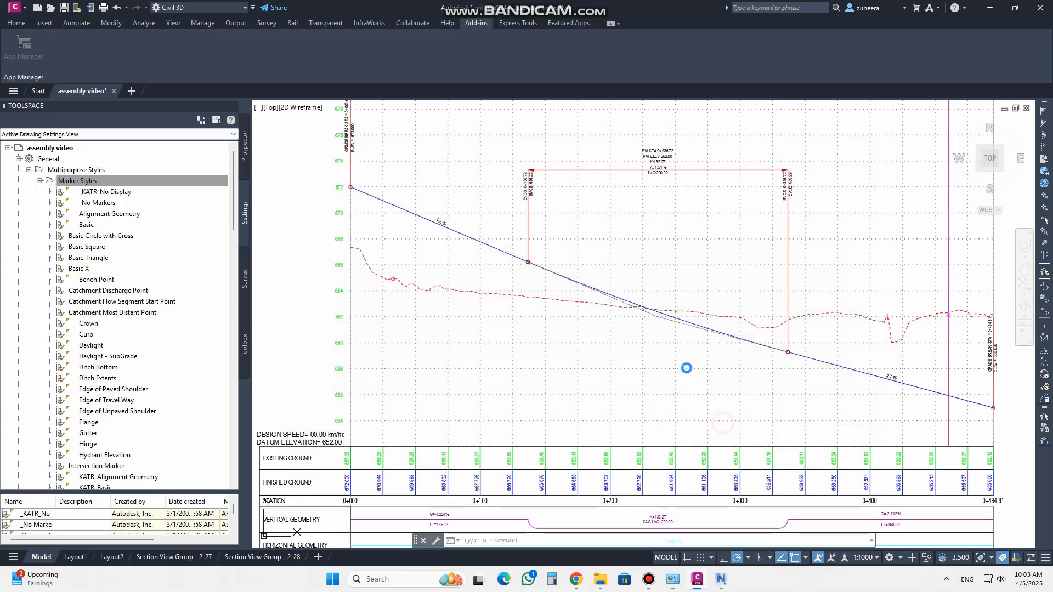
Assign the (marker)Featurline crossing marker style to the TR_CFL-1 feature line crossing in the Main Road profile view
scroll(363, 268, "up", 8)
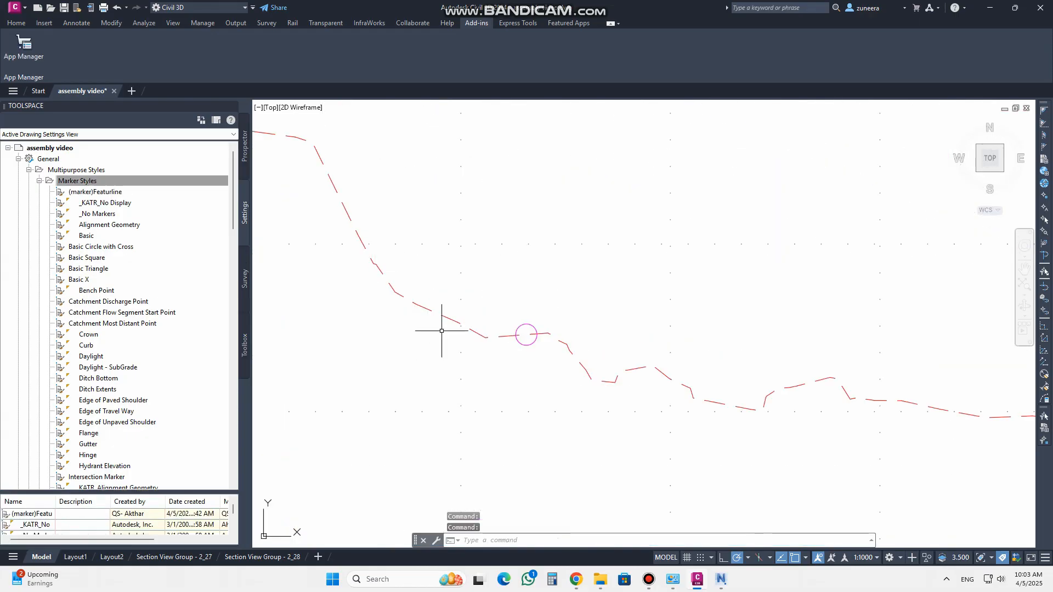
left_click(565, 324)
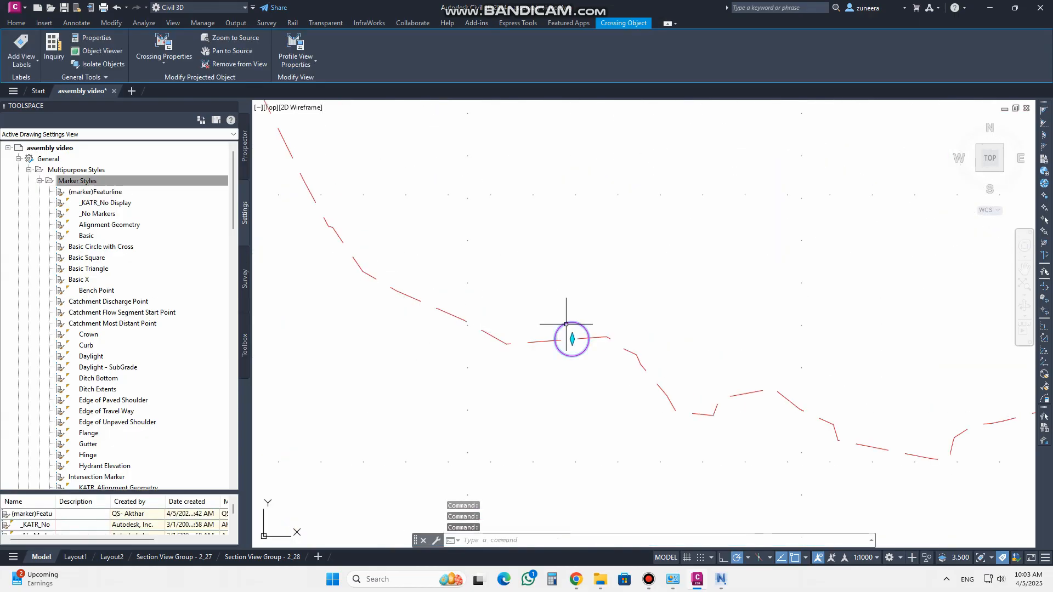
left_click(163, 45)
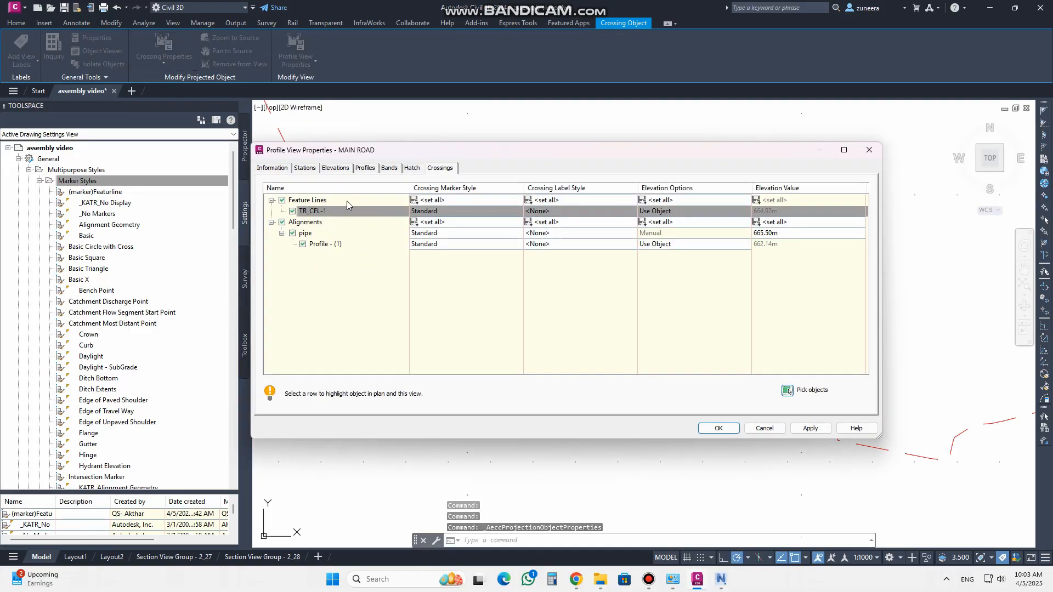
left_click(445, 203)
left_click(593, 306)
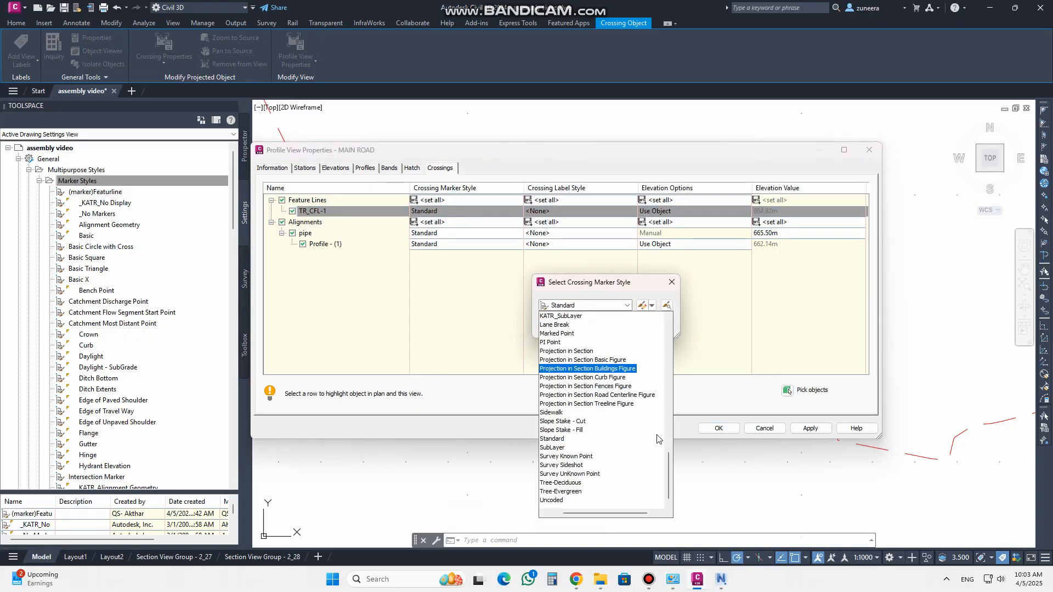
left_click_drag(669, 460, 661, 315)
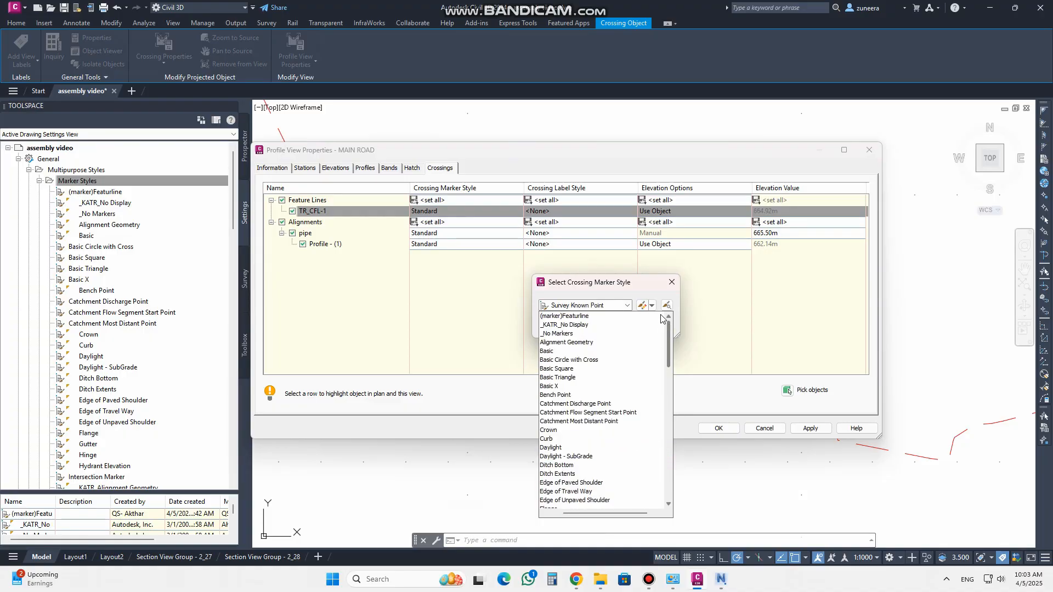
left_click(565, 317)
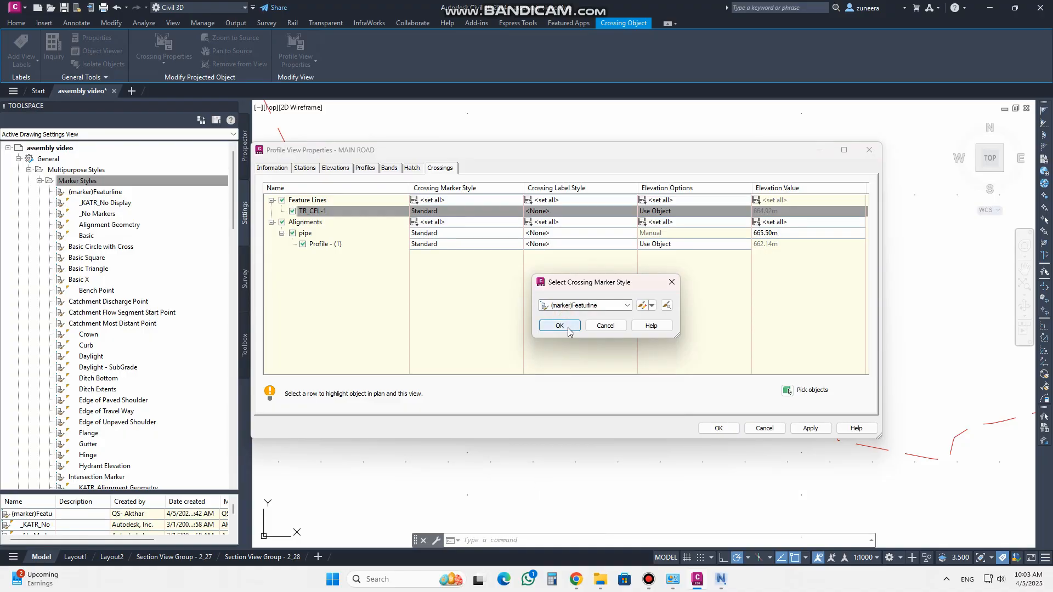
left_click(567, 329)
left_click(810, 428)
left_click(722, 426)
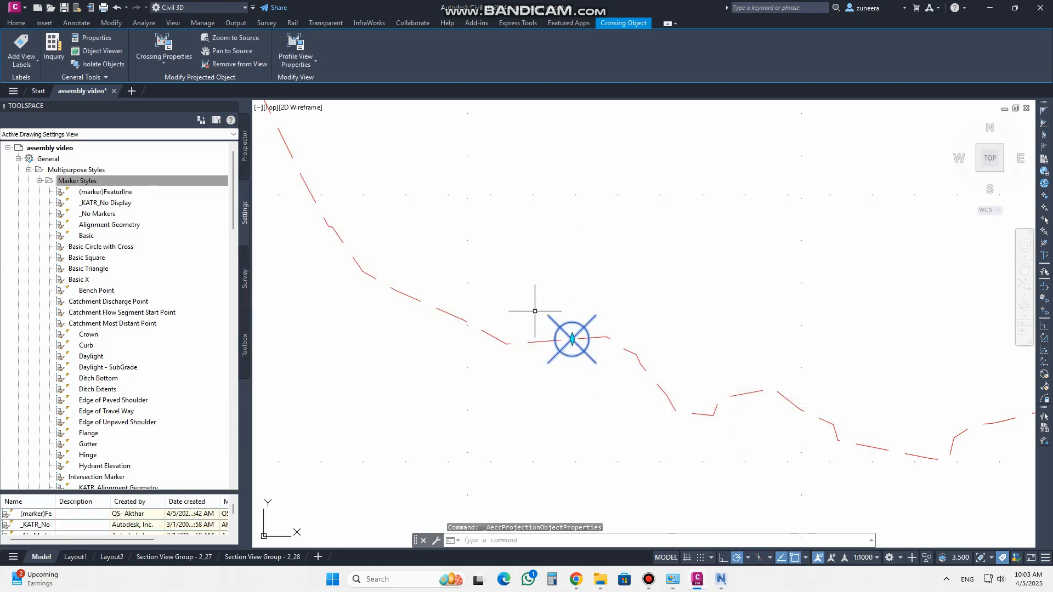
key("Escape")
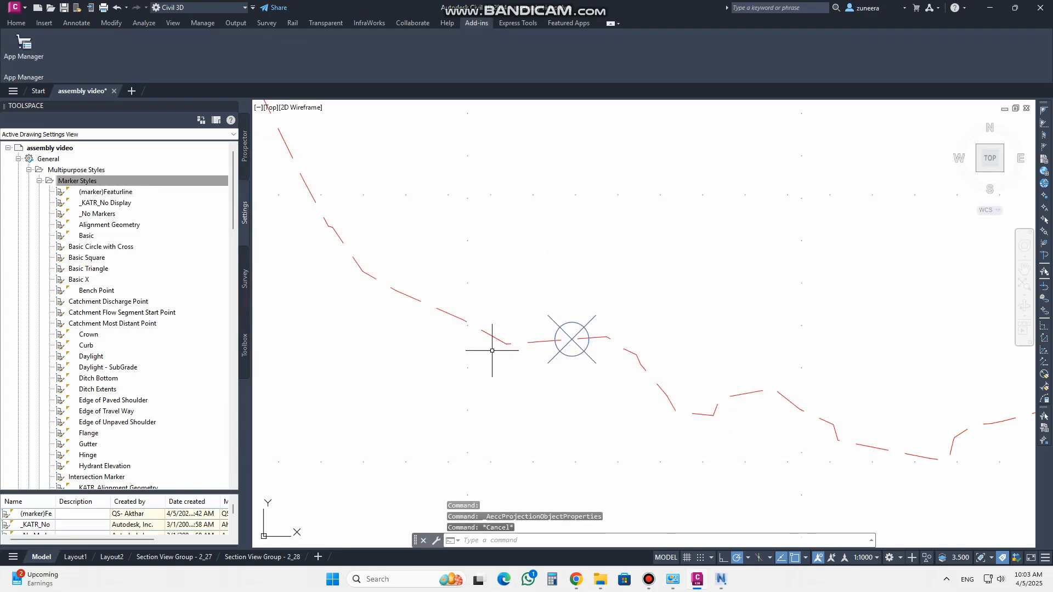
scroll(510, 355, "down", 3)
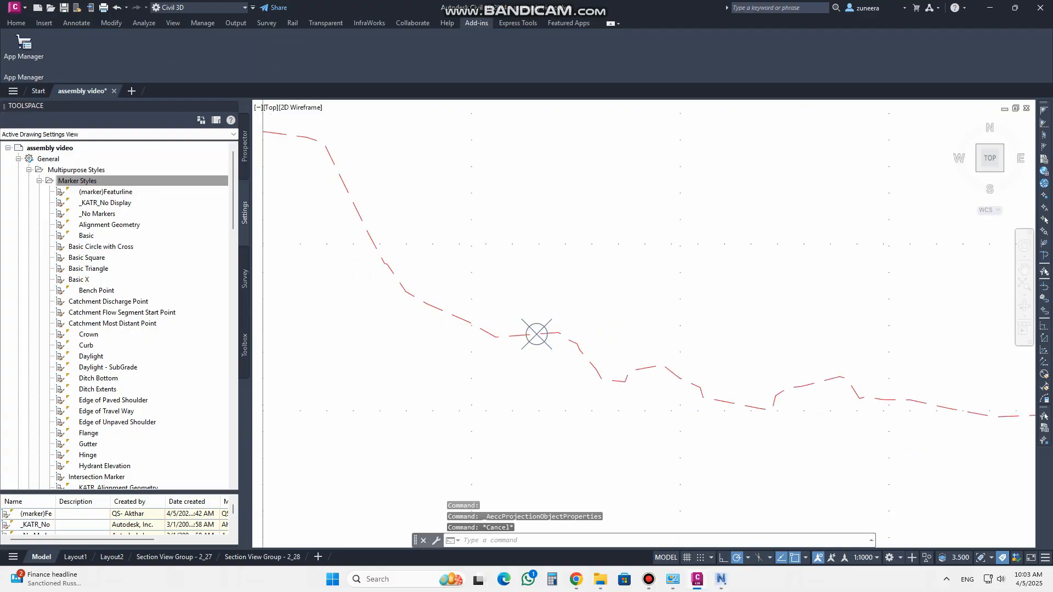
scroll(515, 322, "up", 5)
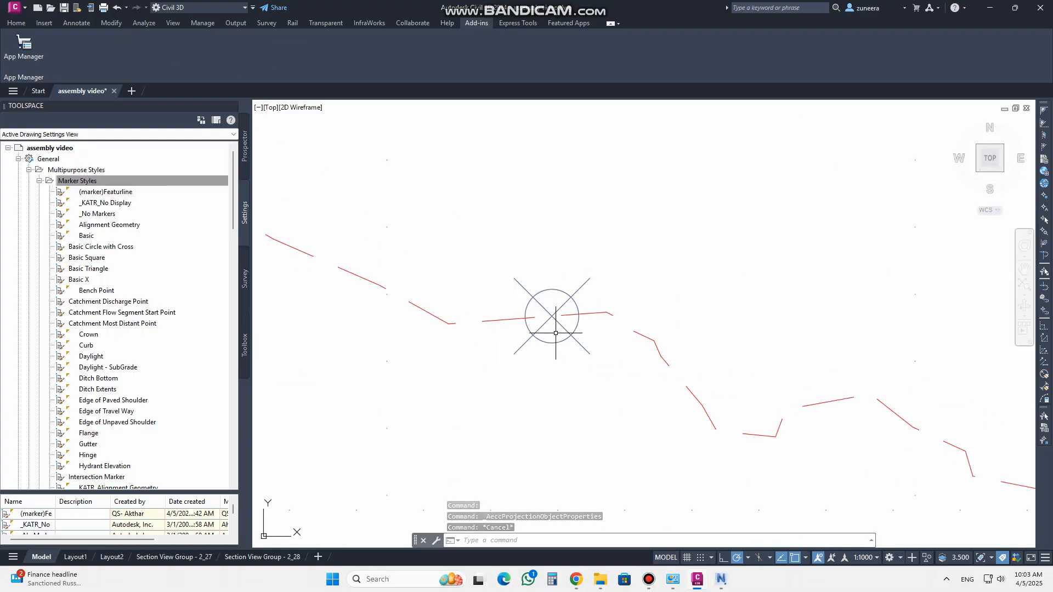
scroll(554, 329, "down", 5)
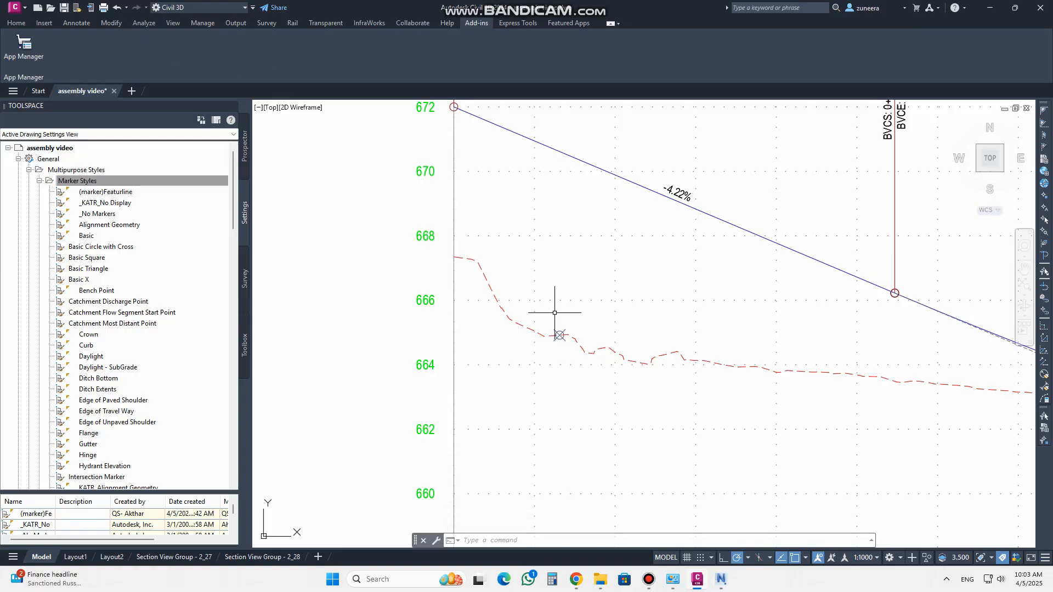
Copy the (marker)Featurline marker style and start renaming the copy to a name beginning (marker)pro
left_click(115, 192)
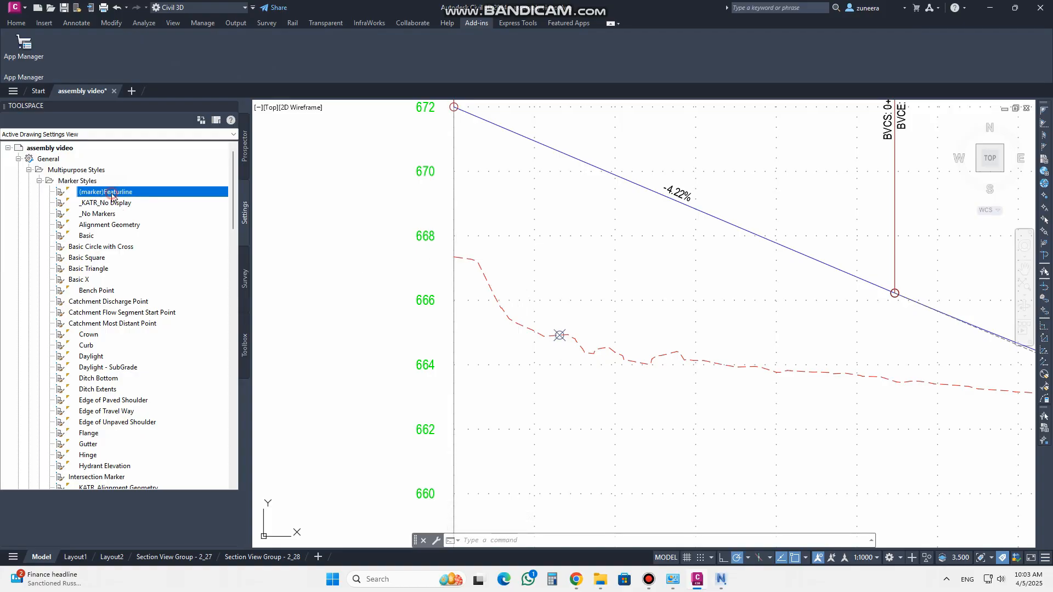
right_click(115, 195)
left_click(147, 218)
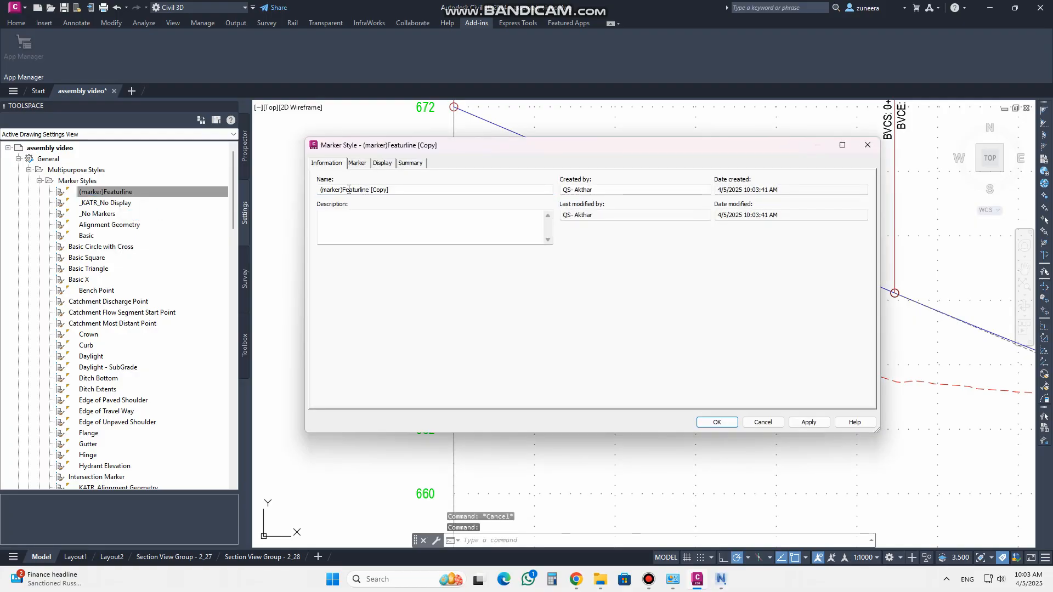
left_click_drag(344, 189, 400, 189)
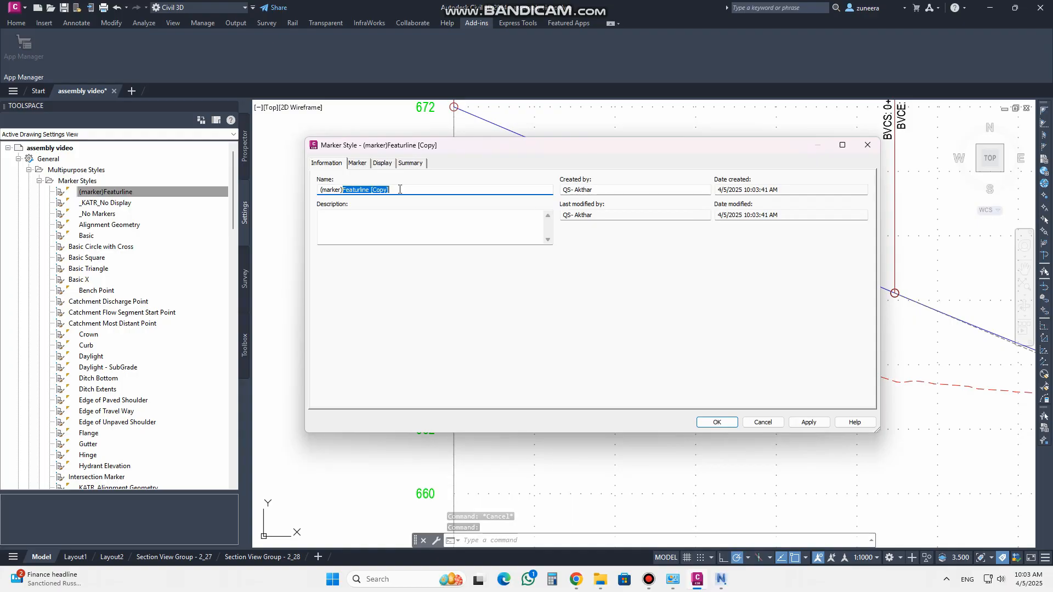
type("pro")
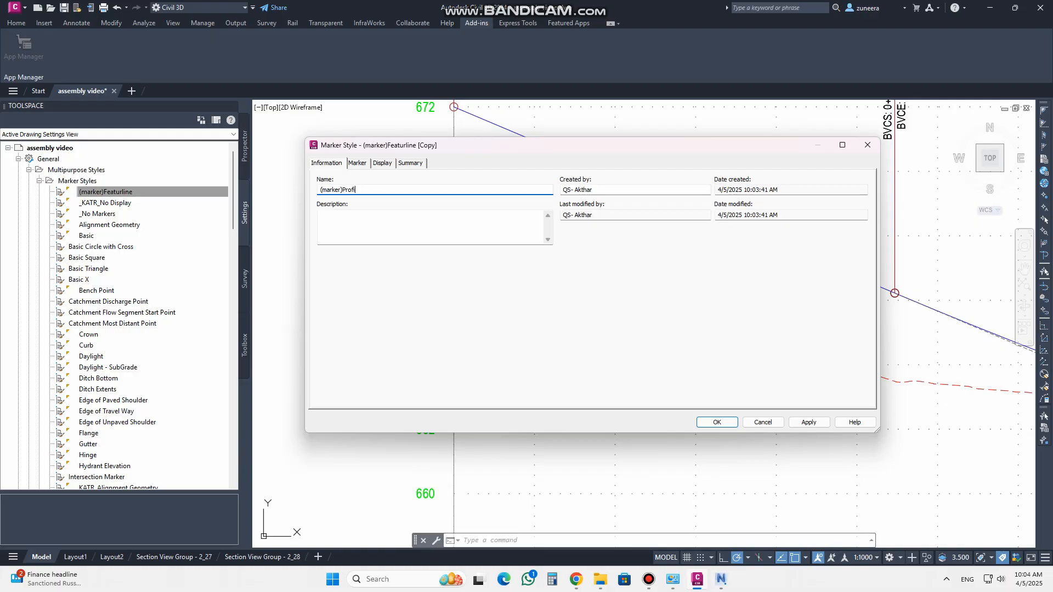
For the profile view direction, set the (marker)Profile style's crossing vertical line colour to blue and apply it
left_click(359, 163)
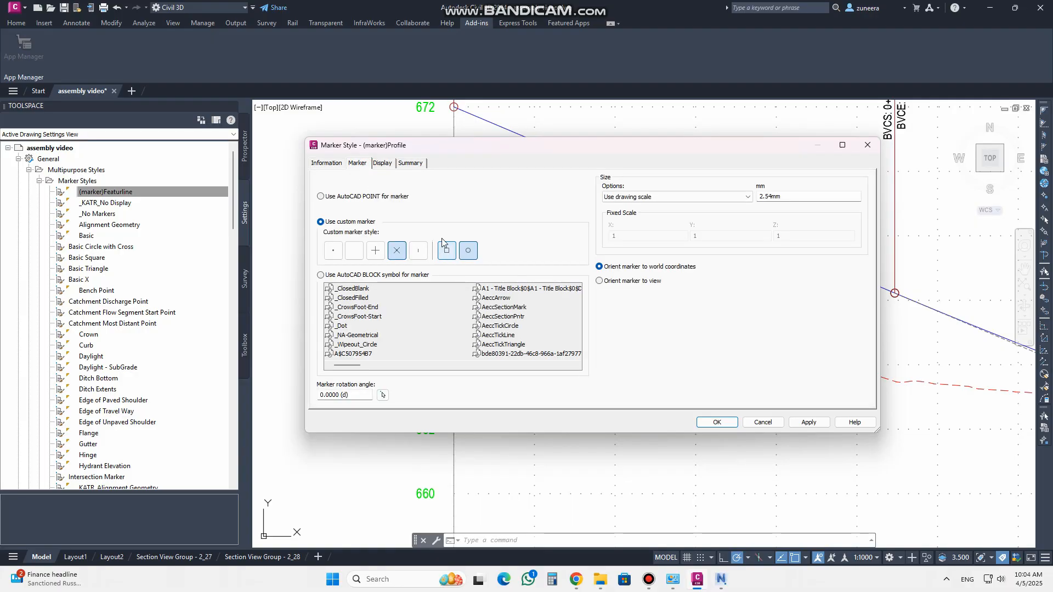
left_click(382, 164)
left_click(344, 192)
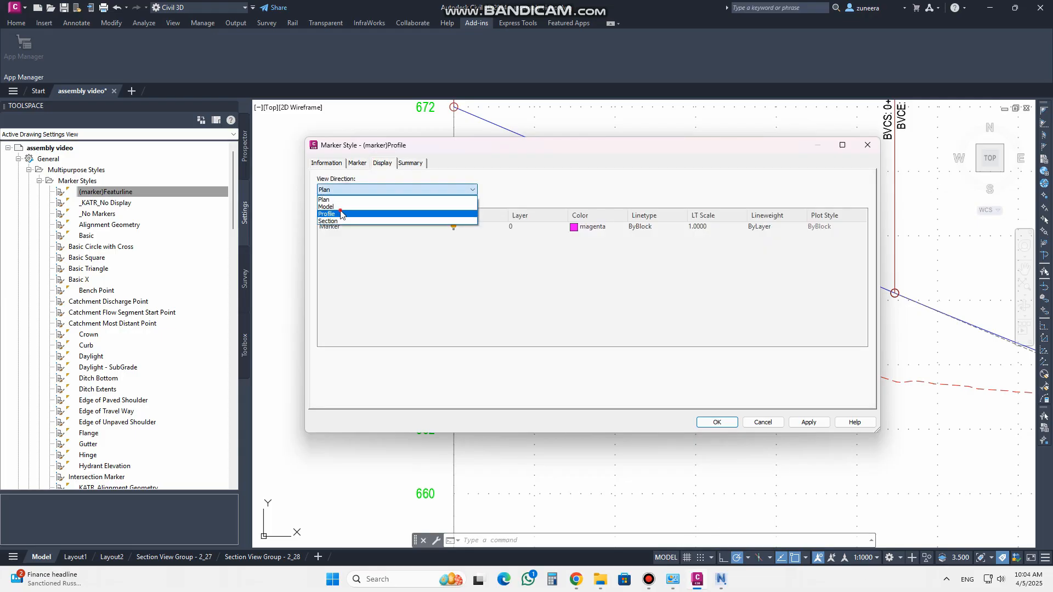
left_click(340, 214)
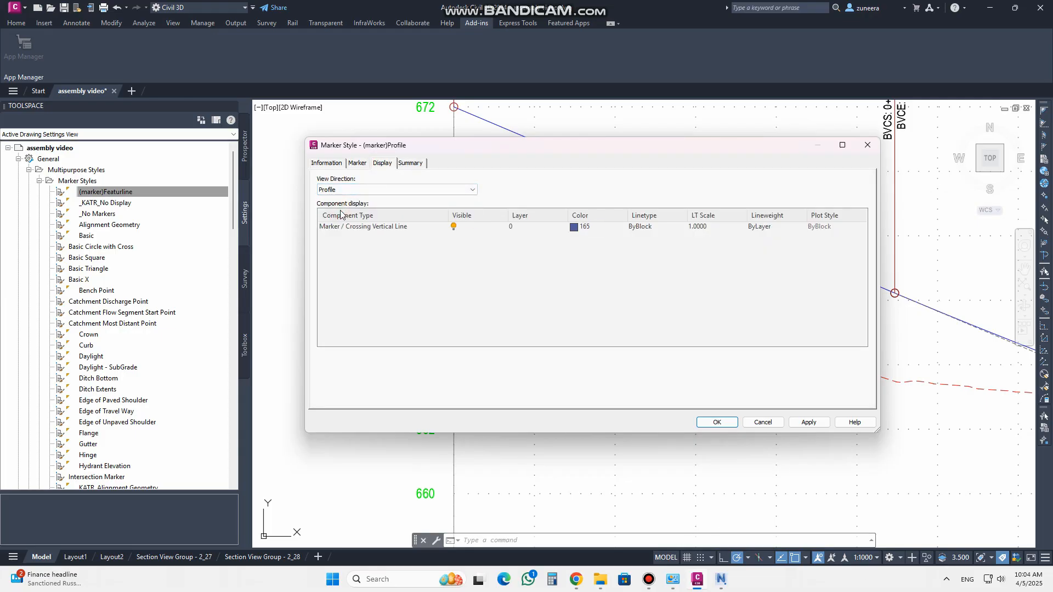
left_click(574, 227)
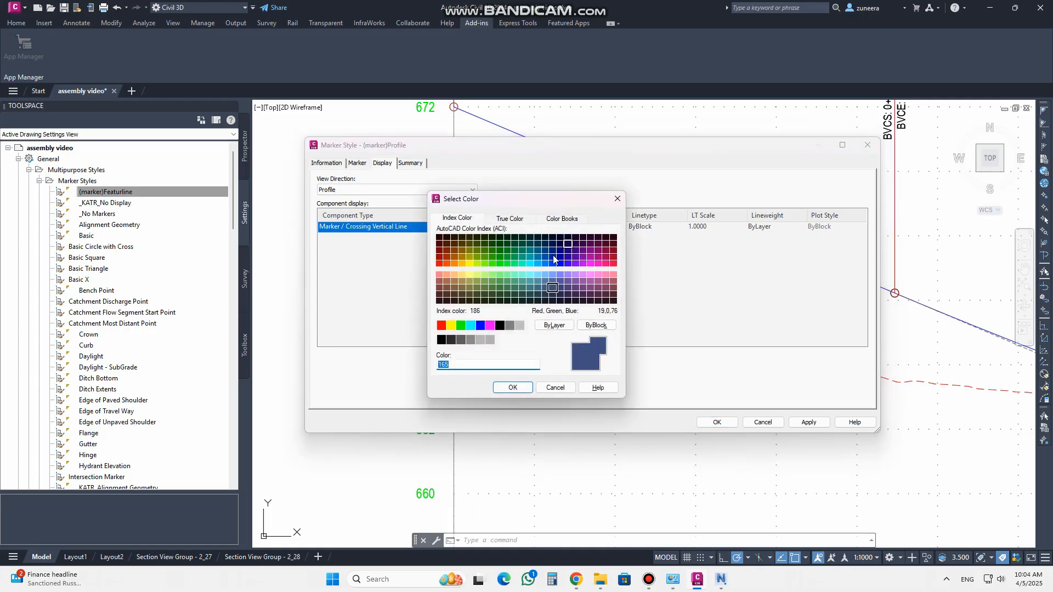
left_click(480, 326)
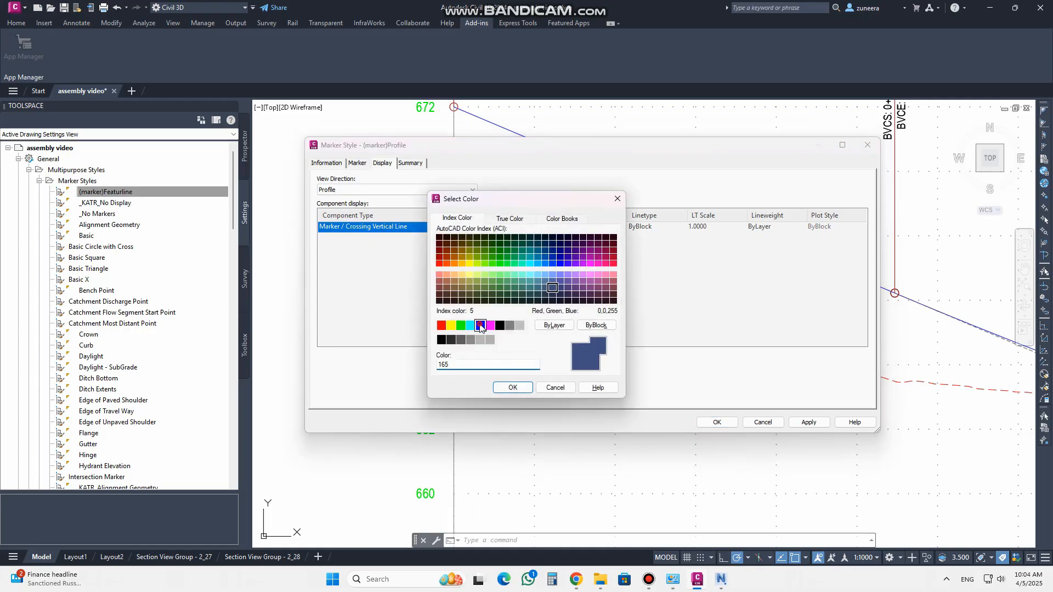
left_click(505, 387)
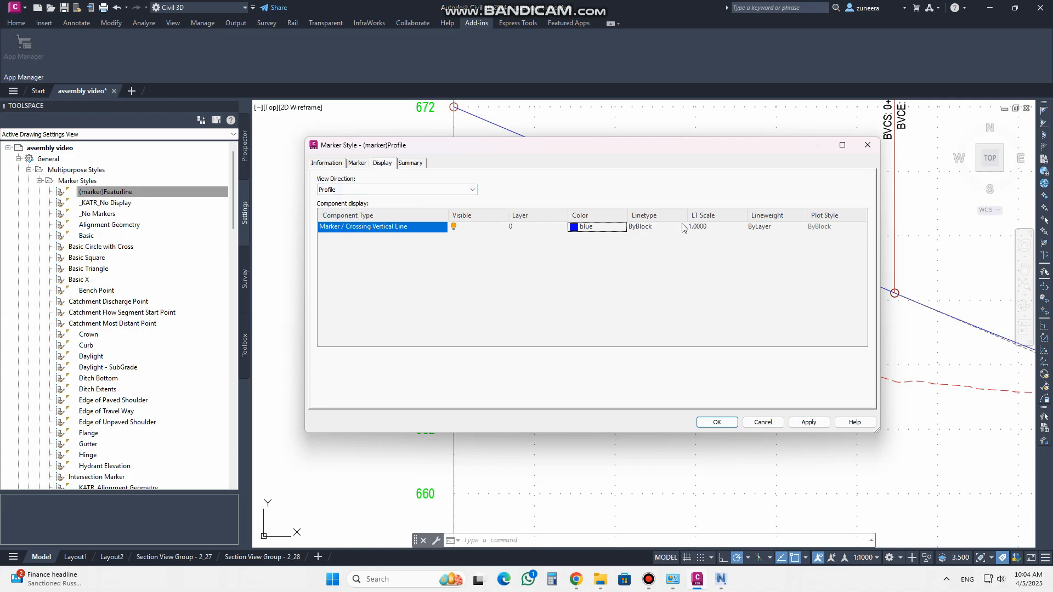
left_click(805, 423)
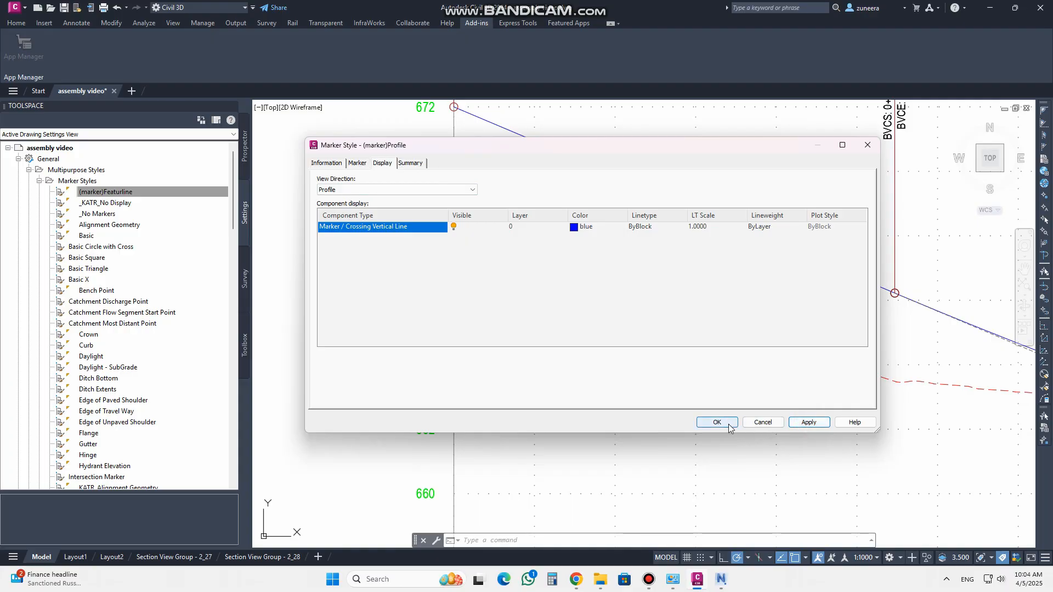
Review the marker and display settings, then save and close the (marker)Profile style
left_click(358, 163)
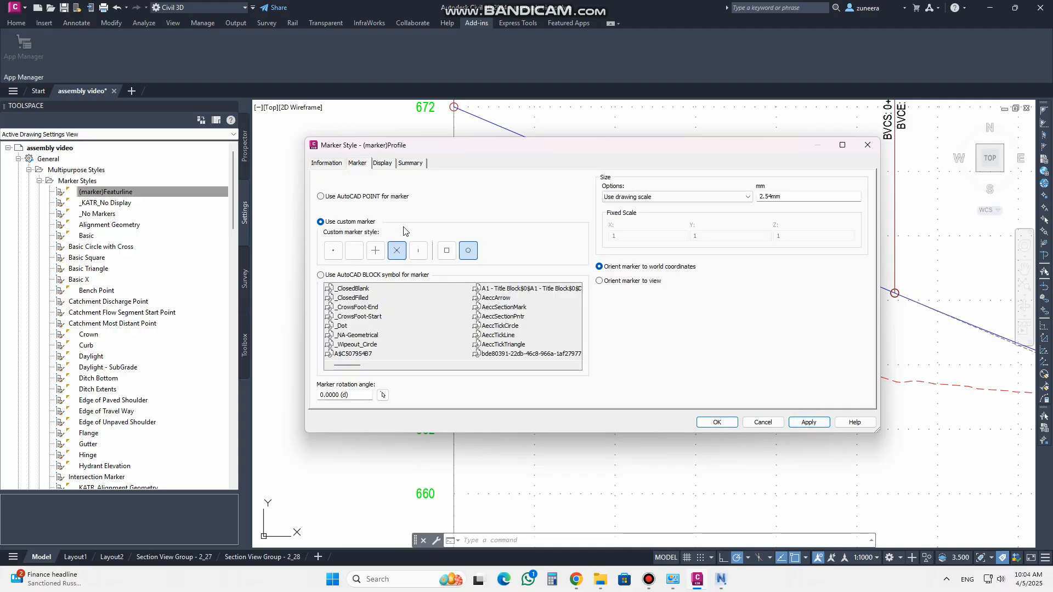
left_click(383, 164)
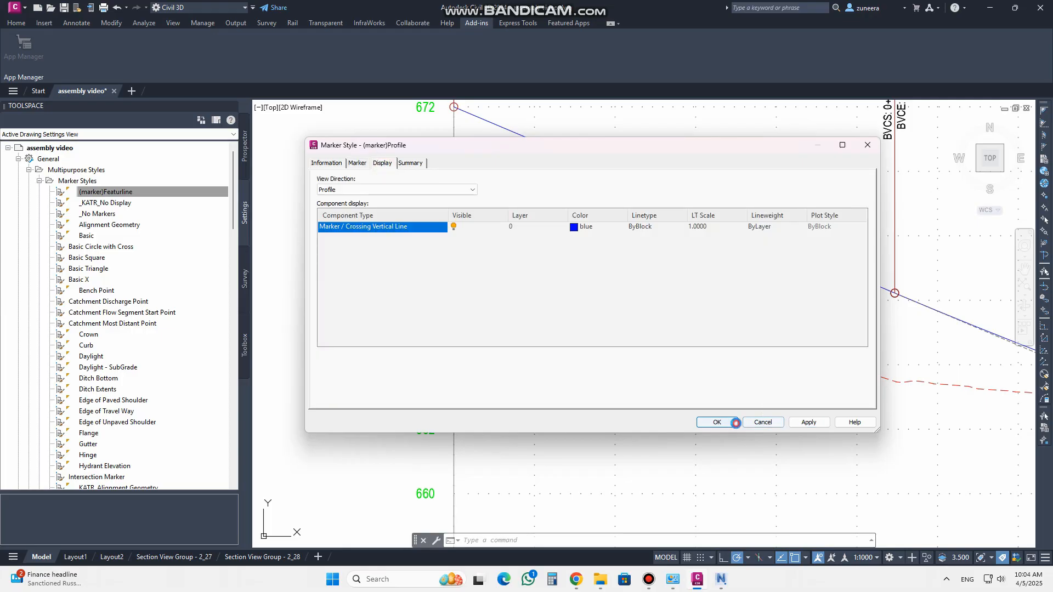
left_click(717, 422)
Assign the (marker)Profile crossing marker style to the pipe Profile - (1) crossing in the Main Road profile view
scroll(407, 299, "down", 8)
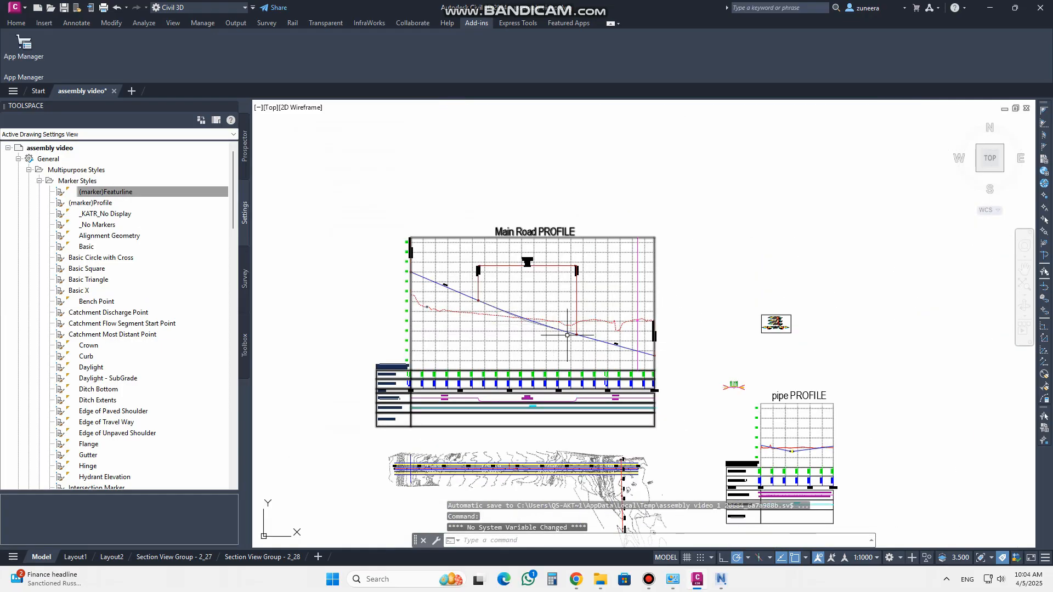
scroll(576, 337, "up", 6)
scroll(575, 337, "down", 5)
scroll(645, 313, "up", 7)
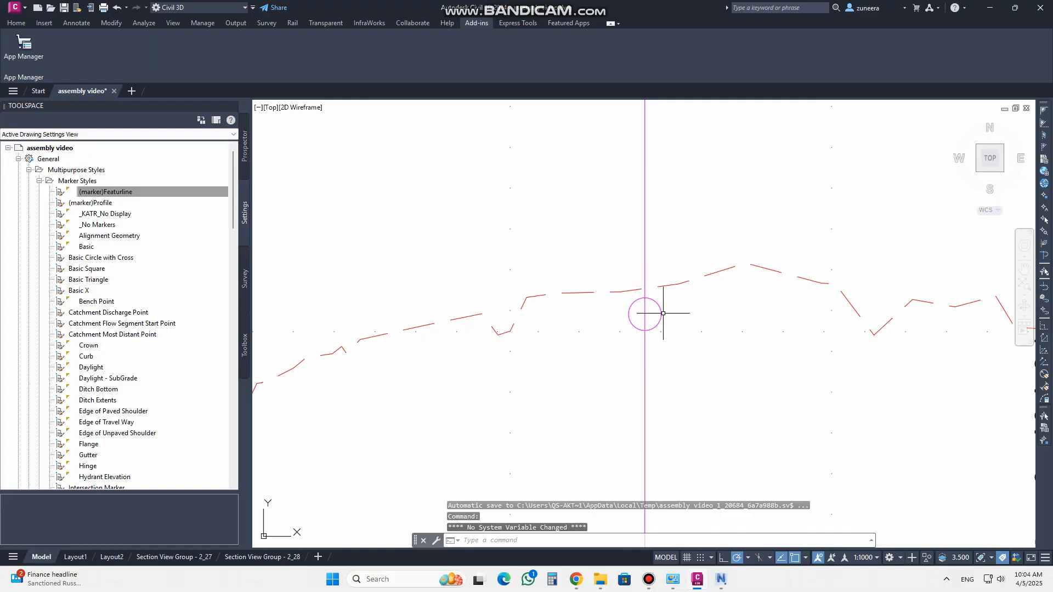
left_click(644, 313)
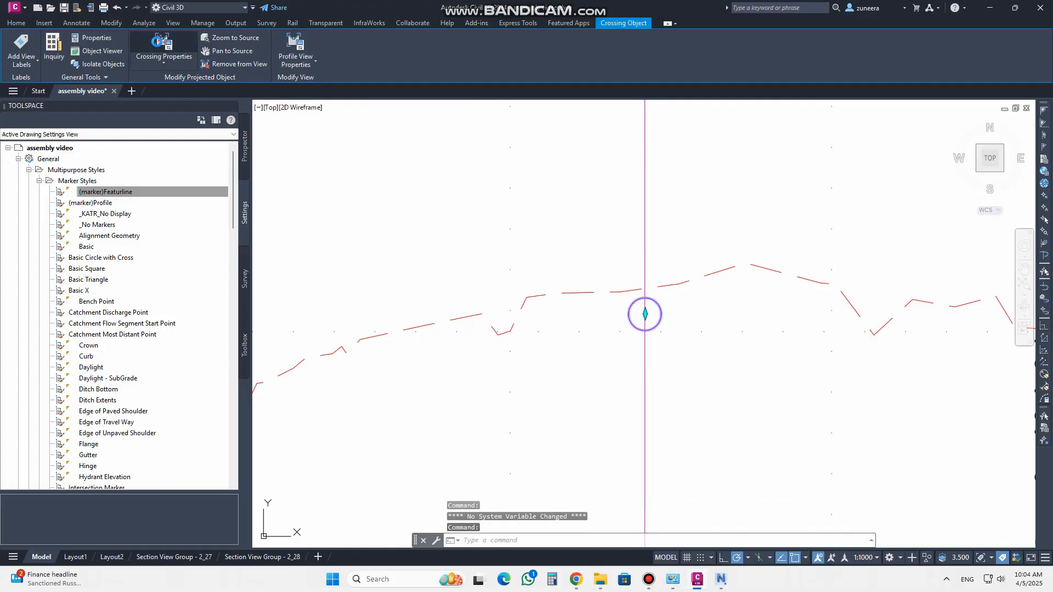
left_click(164, 45)
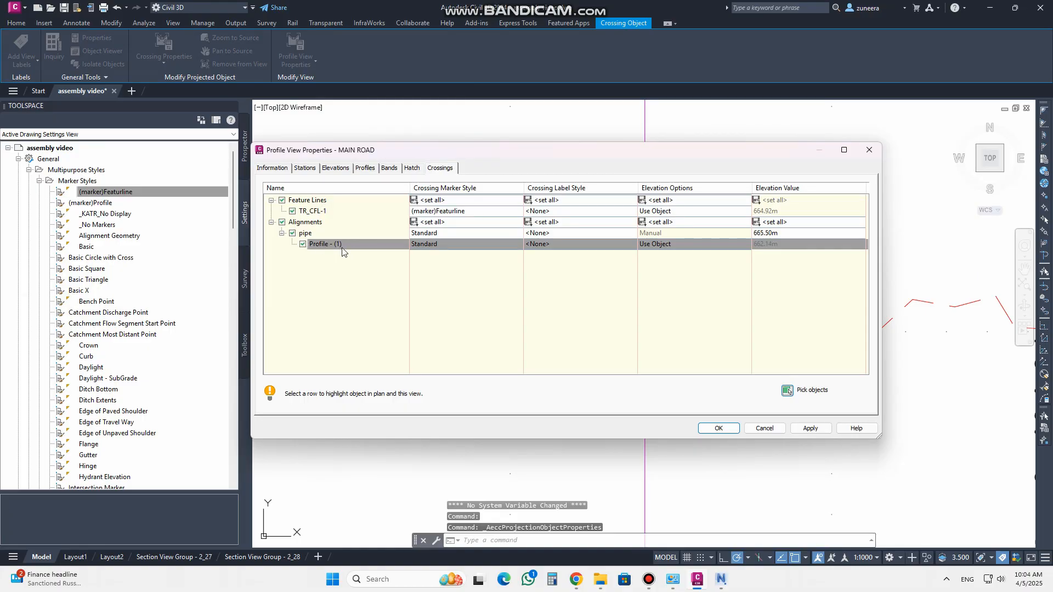
left_click(426, 246)
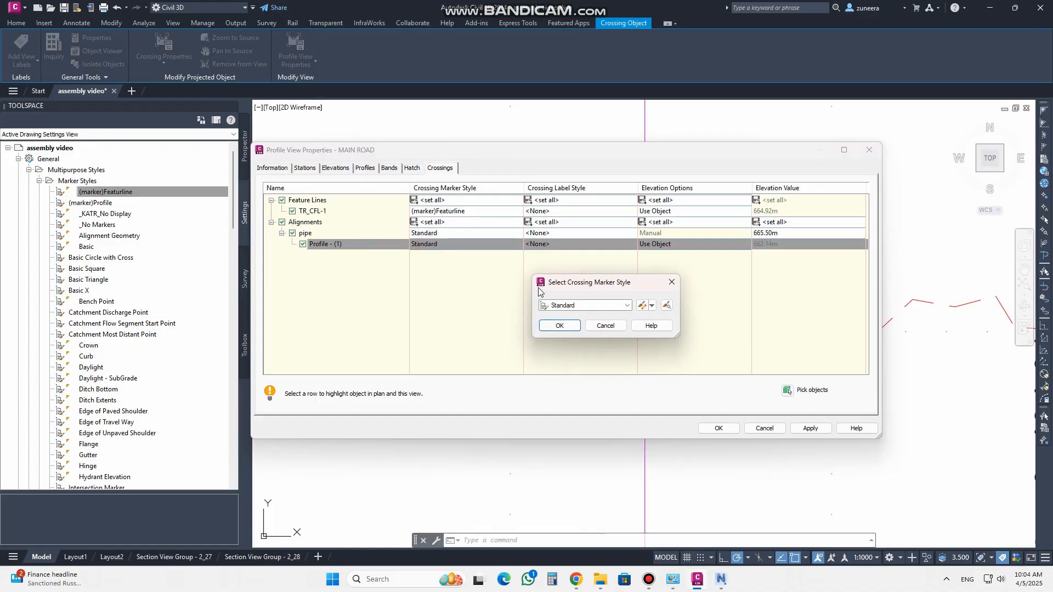
left_click(560, 303)
scroll(603, 360, "up", 18)
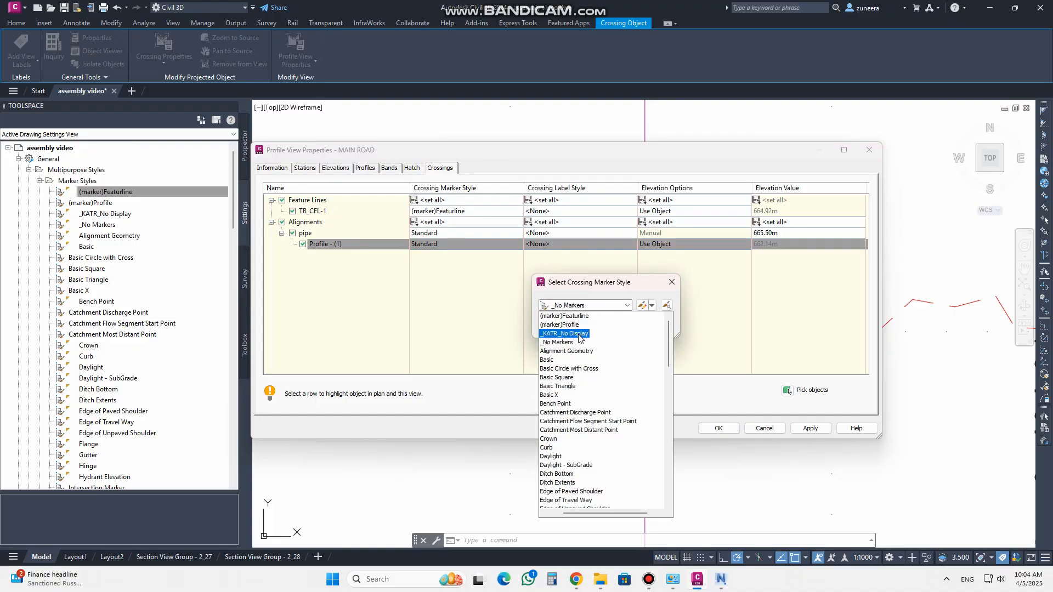
left_click(562, 325)
left_click(559, 327)
left_click(812, 429)
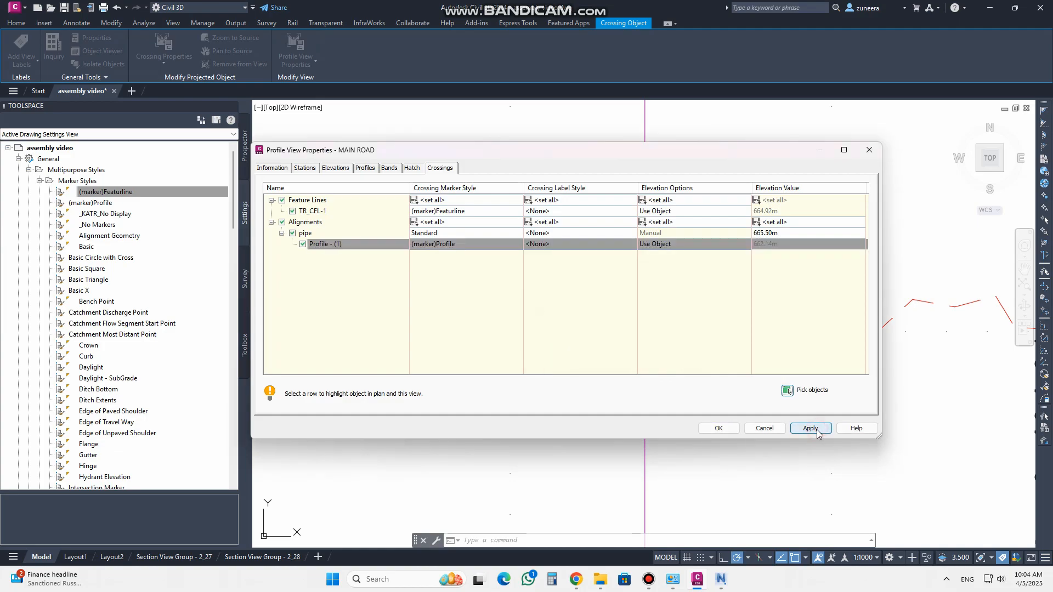
left_click(719, 428)
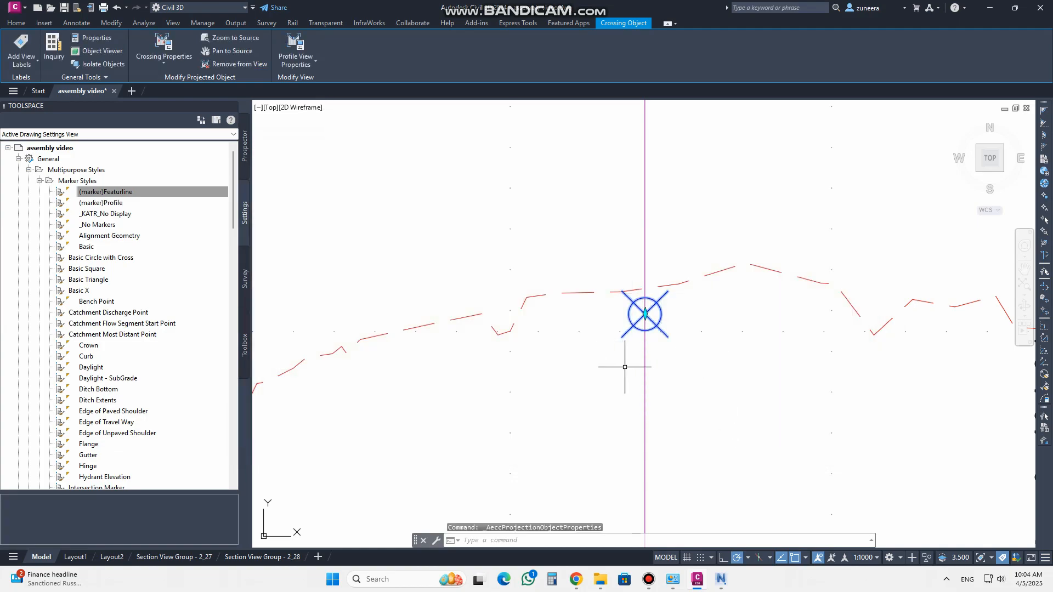
key("Escape")
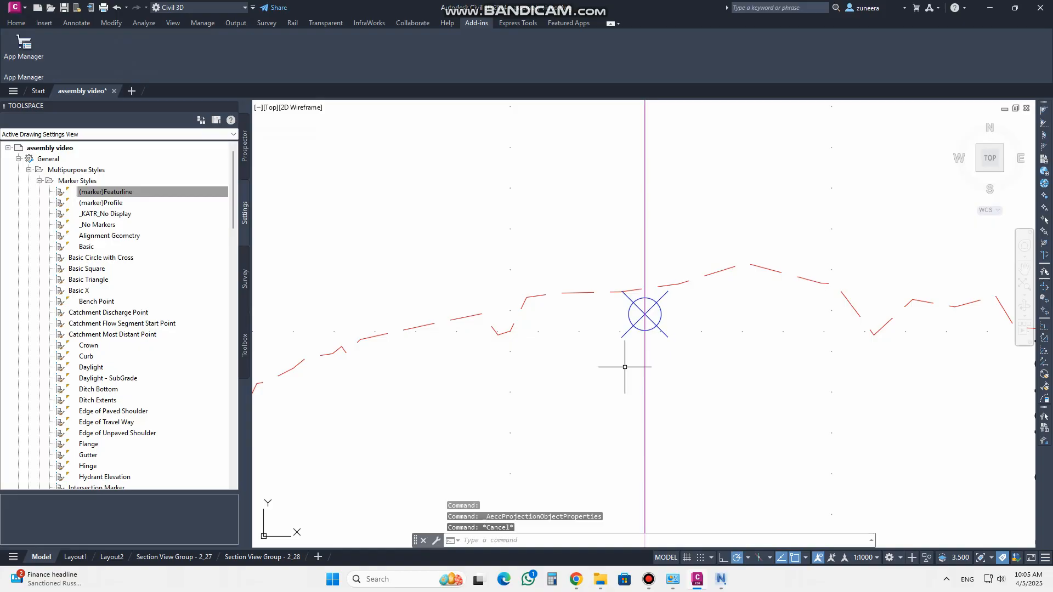
Examine the crossing markers along the Main Road profile view
scroll(645, 315, "down", 8)
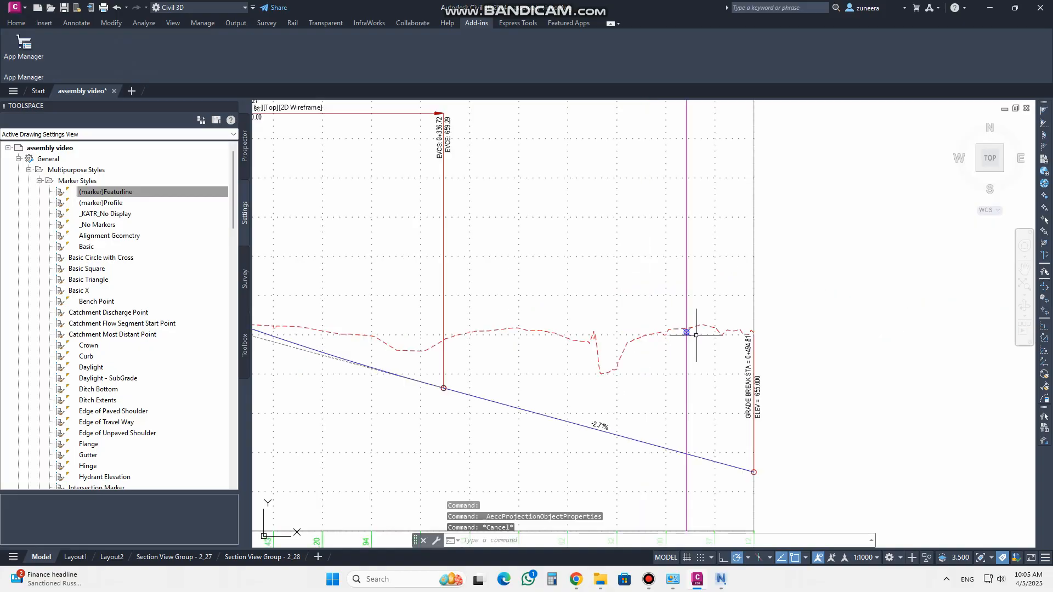
scroll(515, 325, "up", 10)
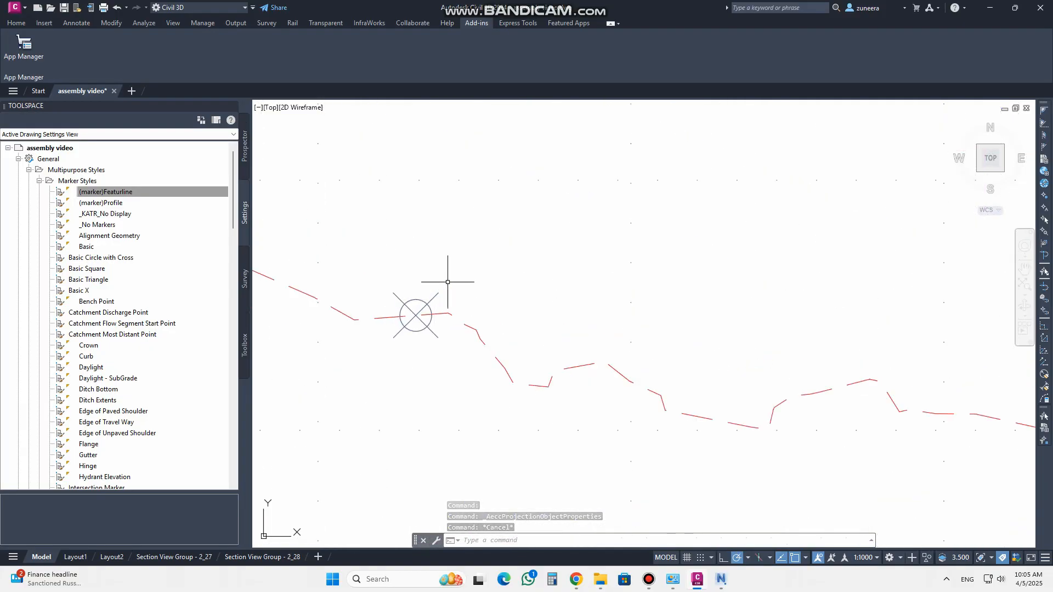
scroll(417, 311, "down", 8)
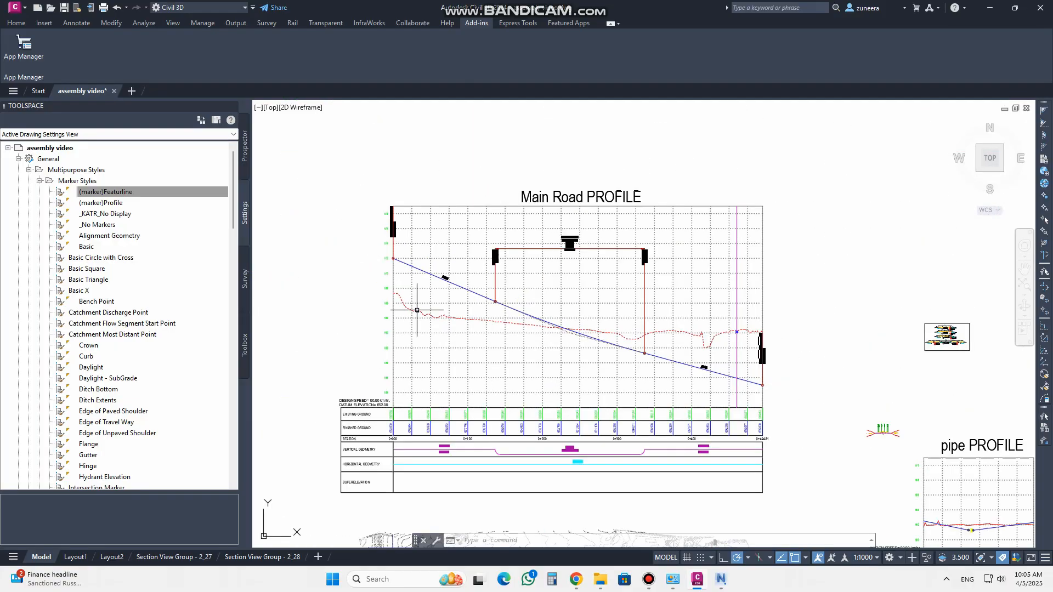
scroll(413, 332, "down", 2)
scroll(559, 346, "up", 4)
middle_click_drag(623, 317, 472, 393)
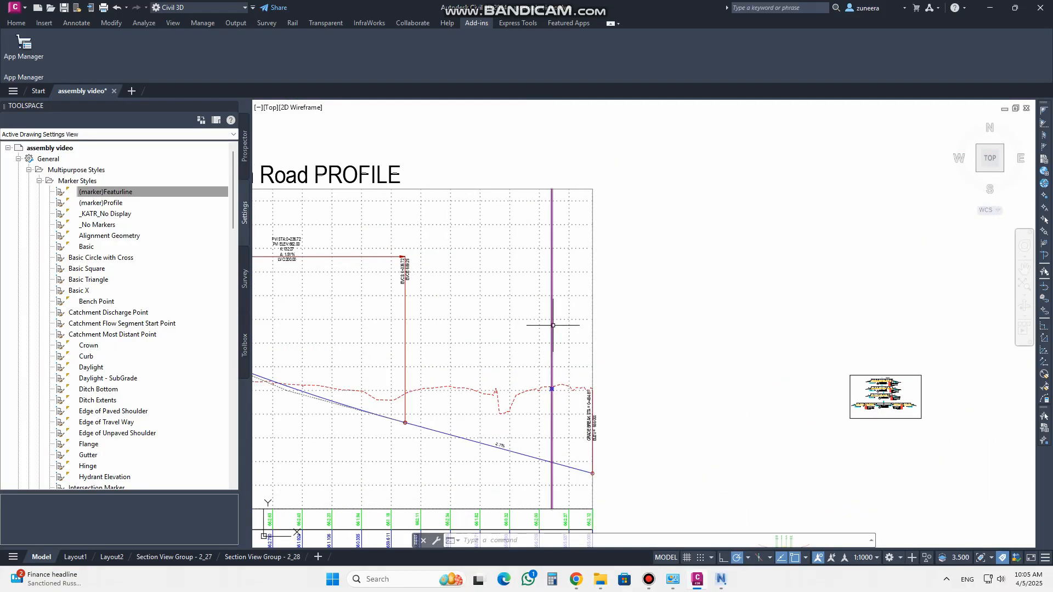
mouse_move(553, 325)
Copy the (marker)Featurline marker style and rename the copy (marker)alignment
right_click(124, 193)
left_click(147, 203)
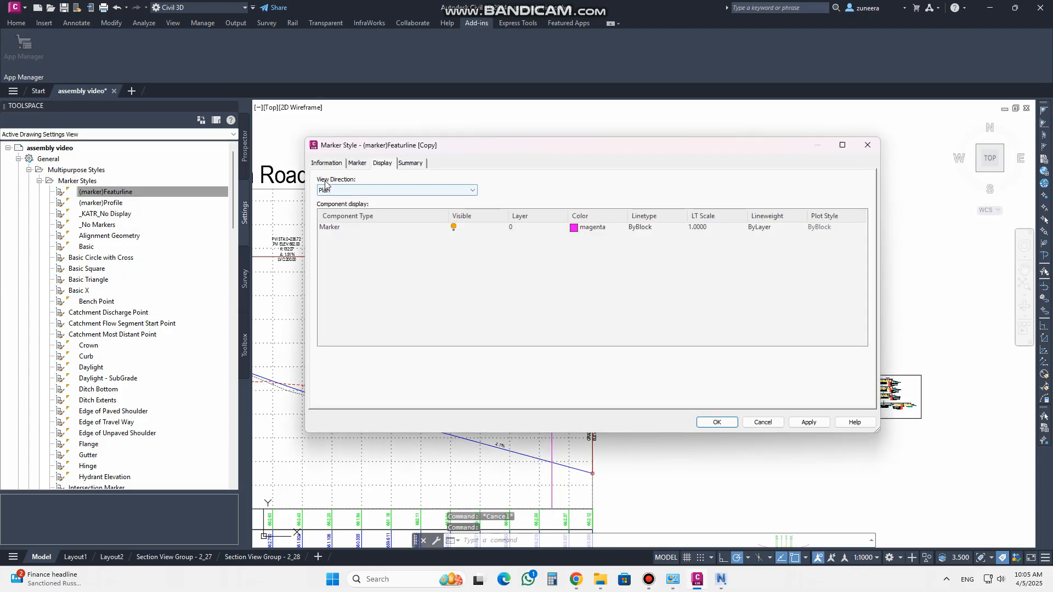
left_click(325, 164)
left_click_drag(405, 192, 344, 191)
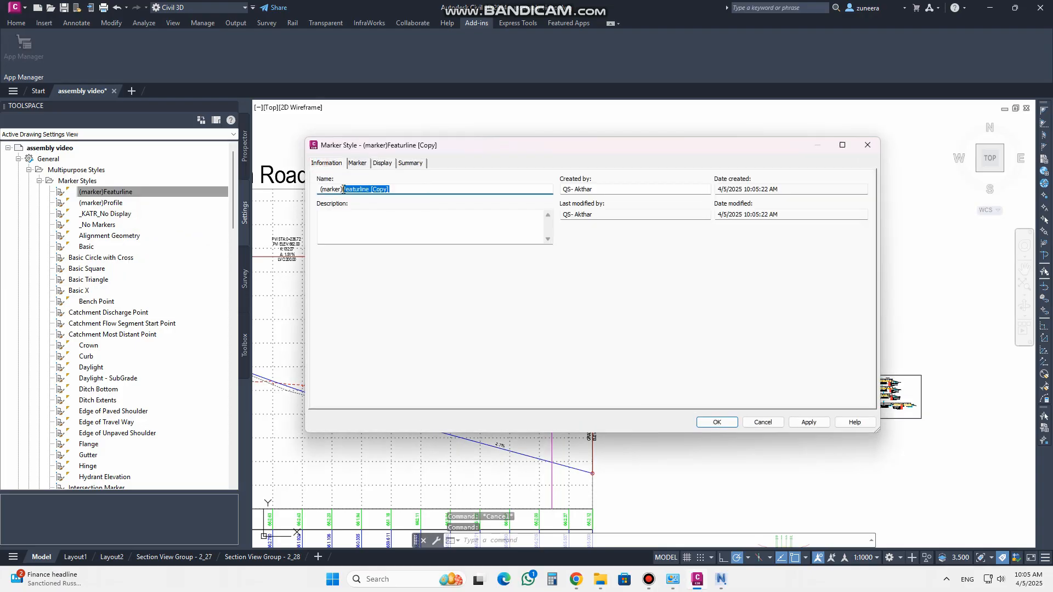
type("a")
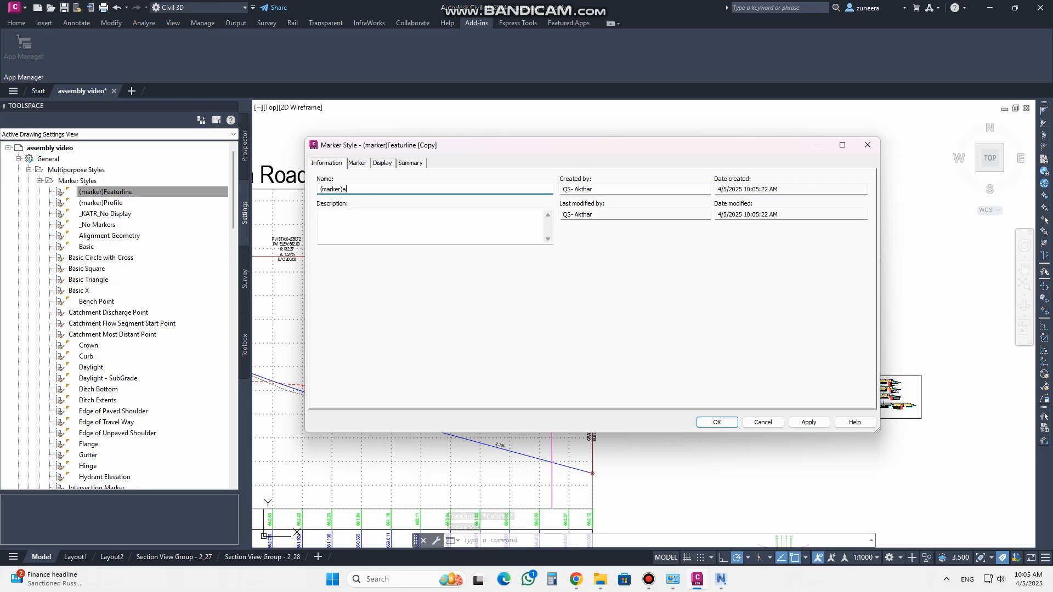
type("lignment")
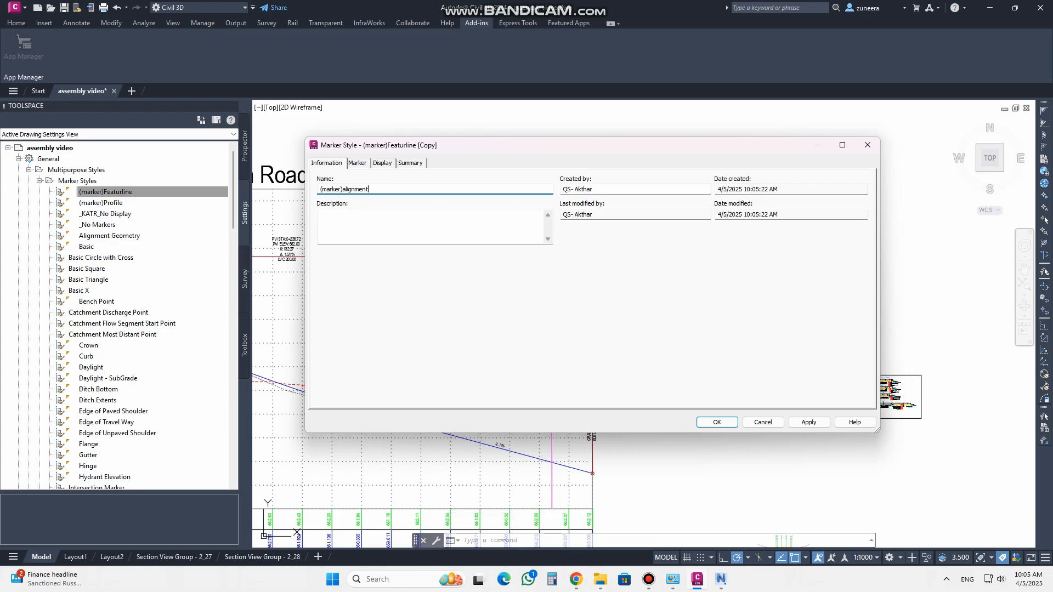
For the profile view direction, set the (marker)alignment crossing vertical line colour to index 244
left_click(364, 168)
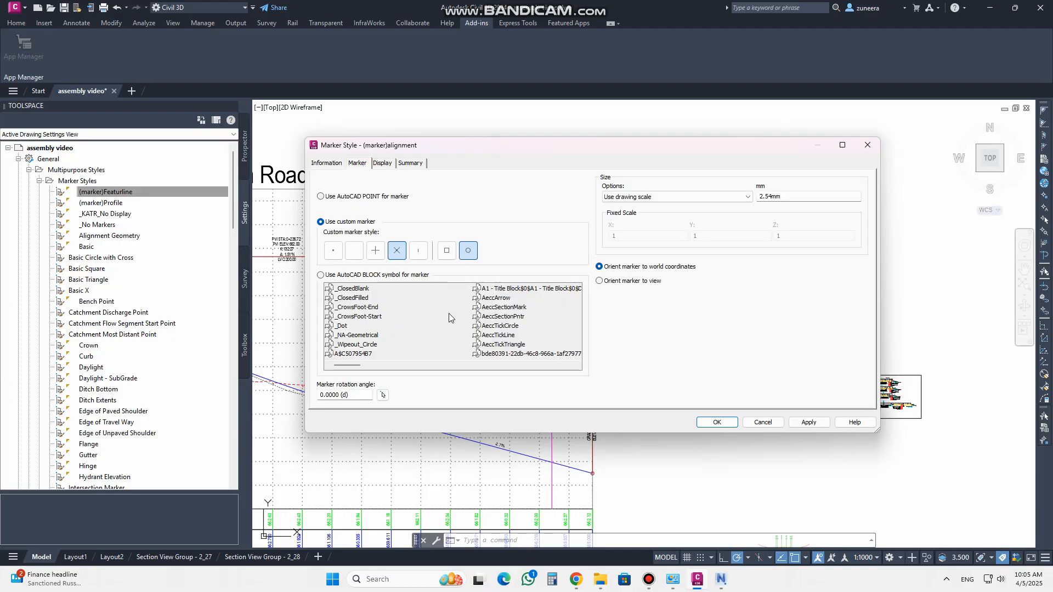
left_click(384, 165)
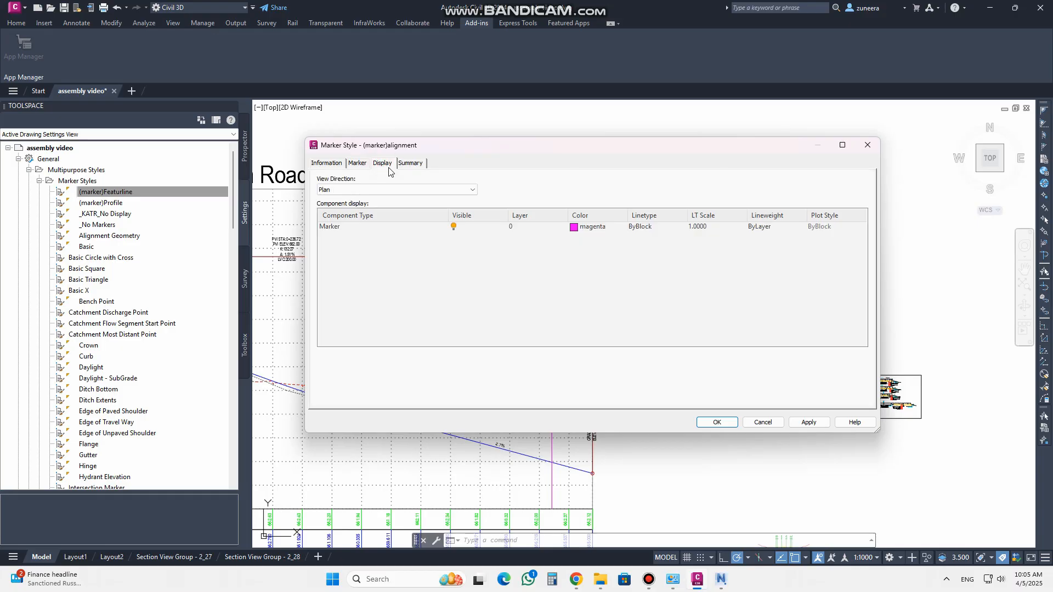
left_click(367, 189)
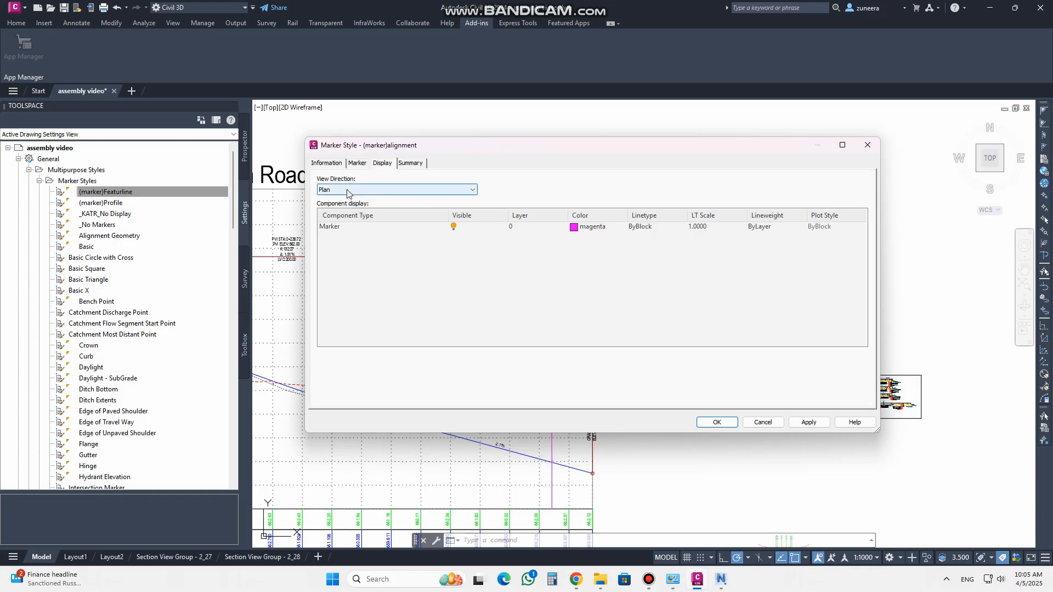
left_click(342, 214)
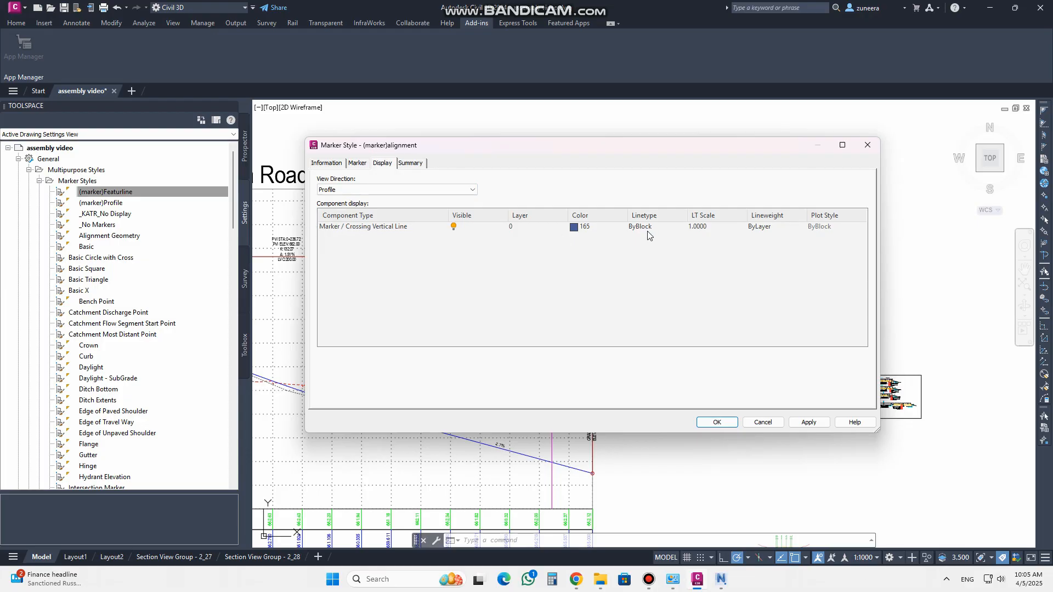
left_click(576, 228)
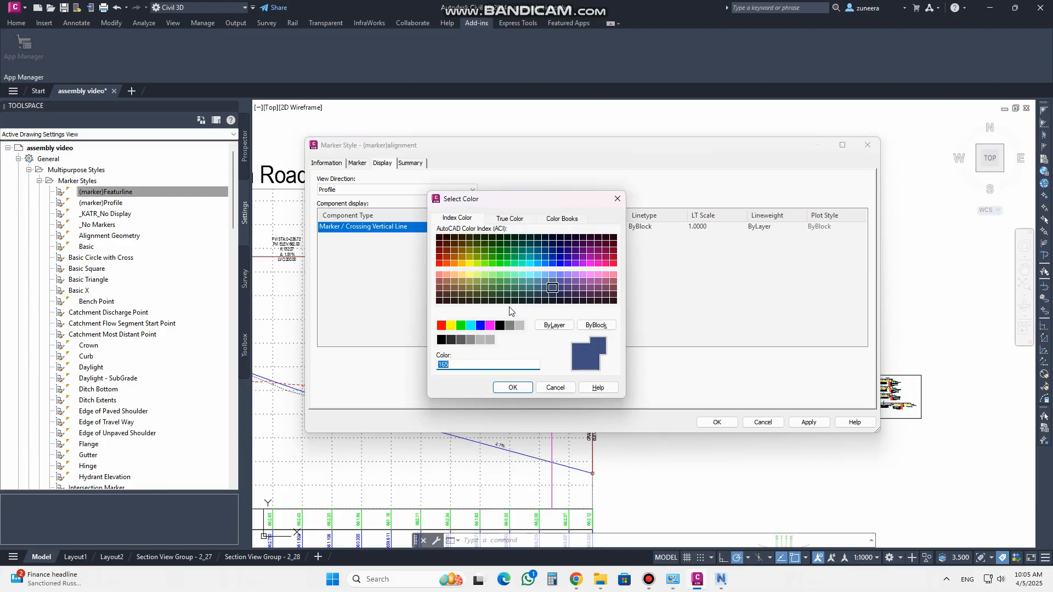
left_click(614, 251)
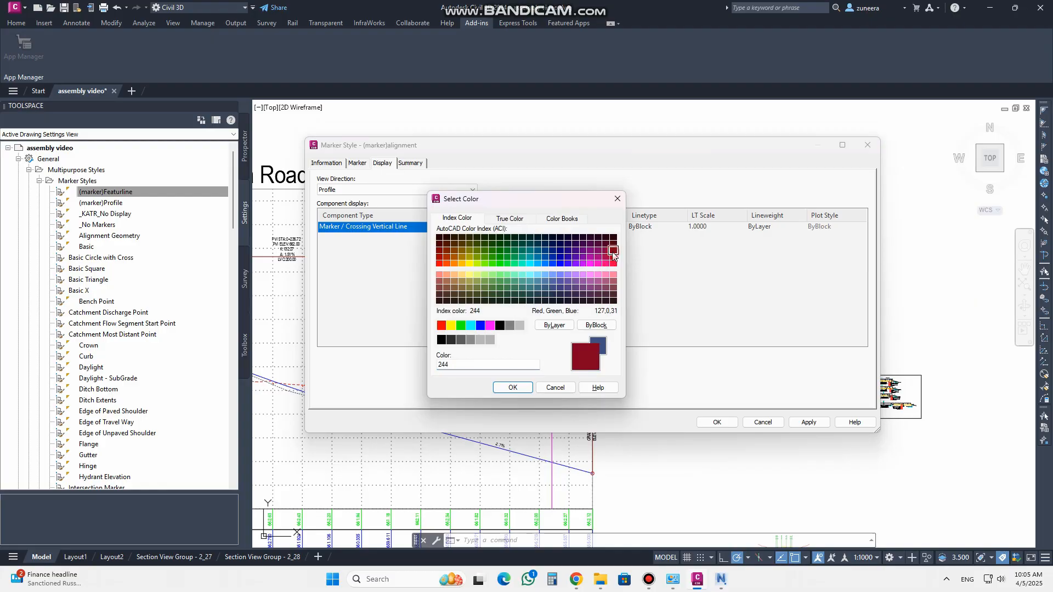
left_click(504, 390)
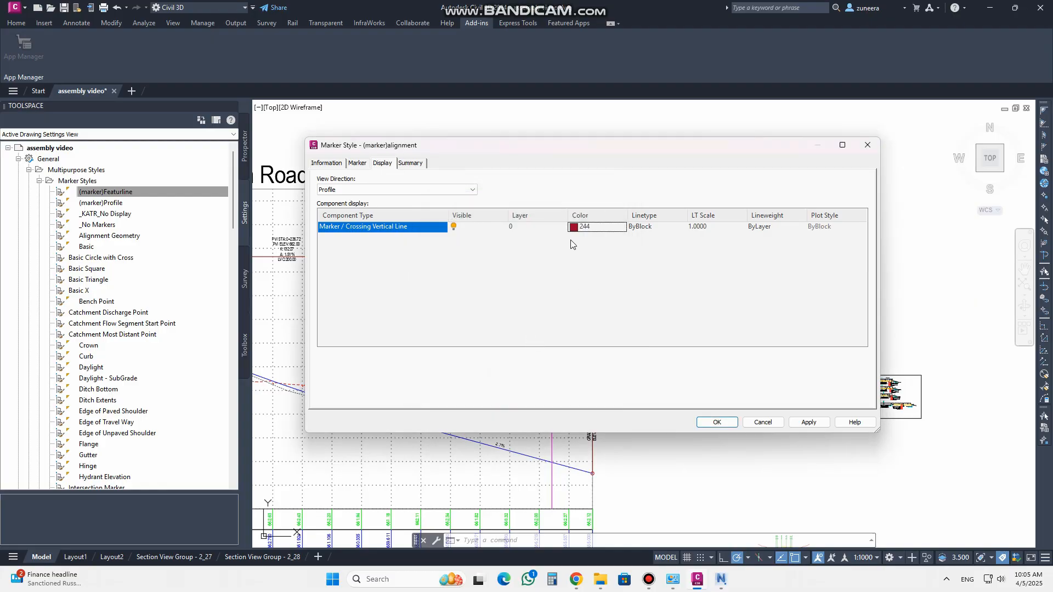
Set the (marker)alignment crossing vertical line linetype to CENTER with a linetype scale of 3, and apply the style
left_click(640, 228)
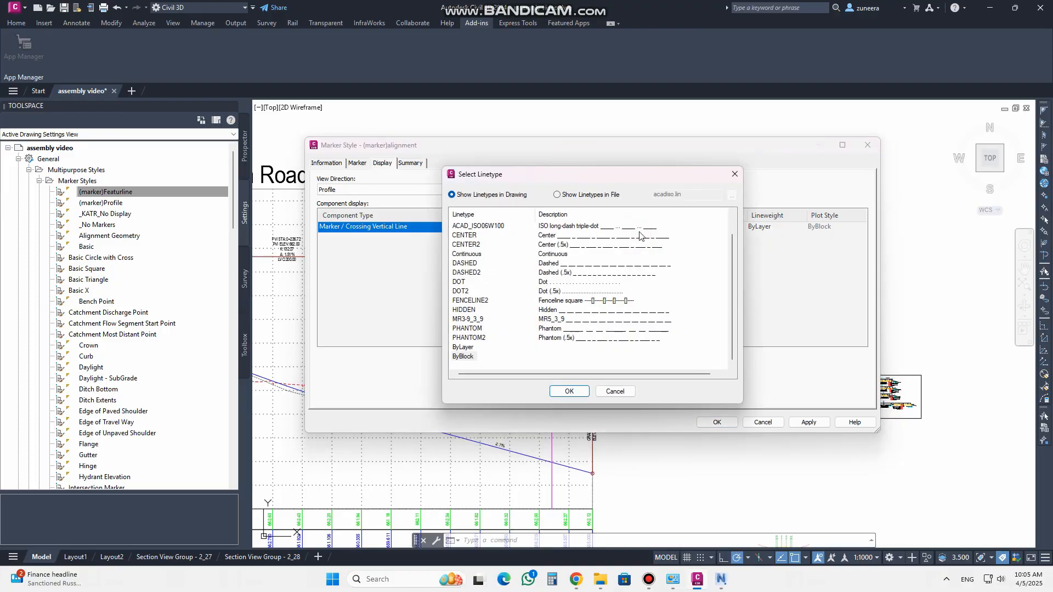
left_click(470, 236)
left_click(569, 391)
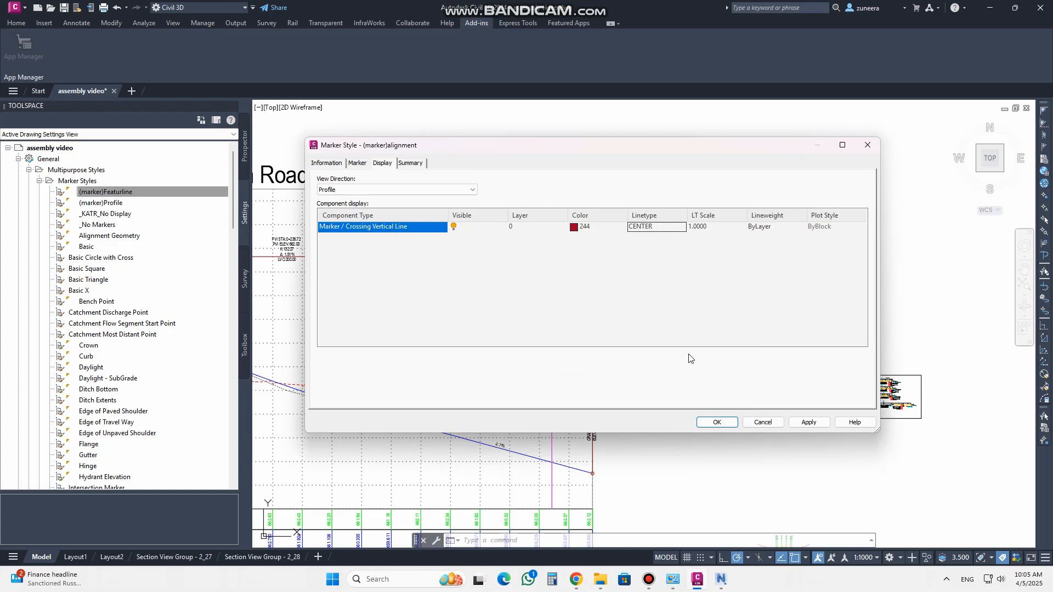
left_click(712, 226)
type("3")
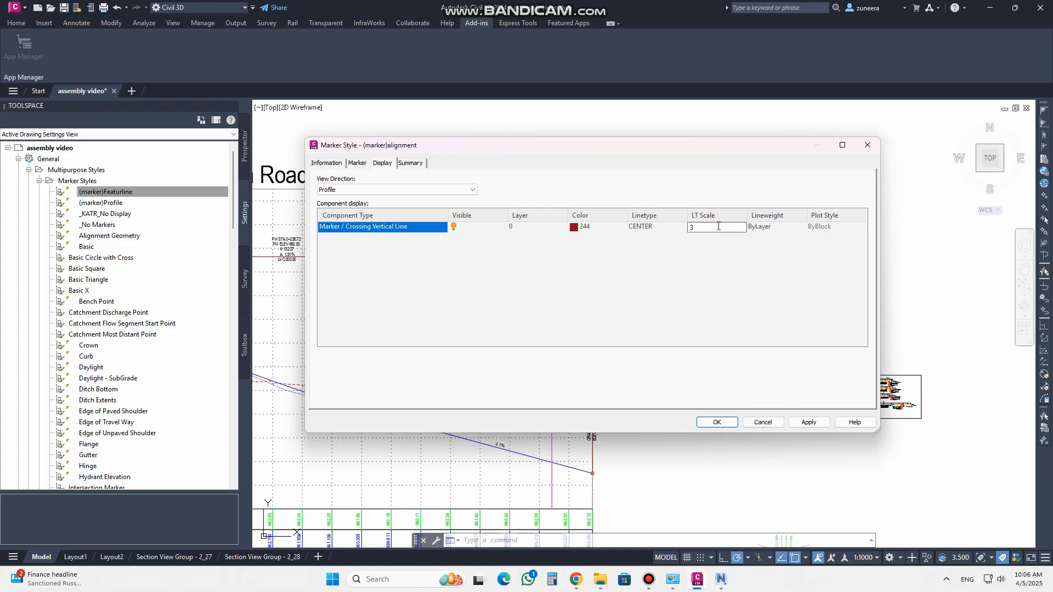
left_click(768, 227)
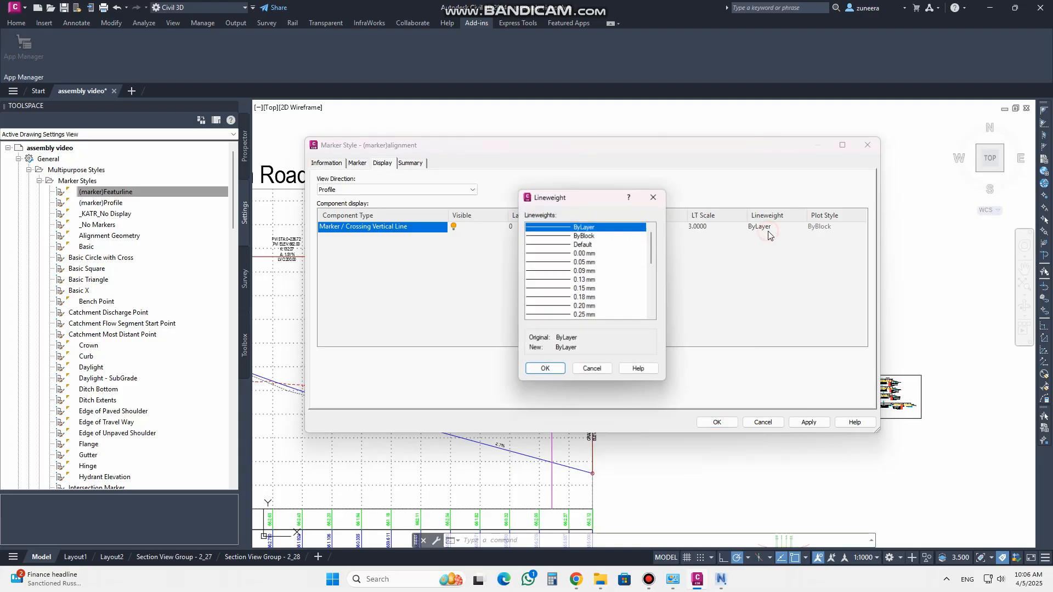
left_click(650, 201)
left_click(807, 423)
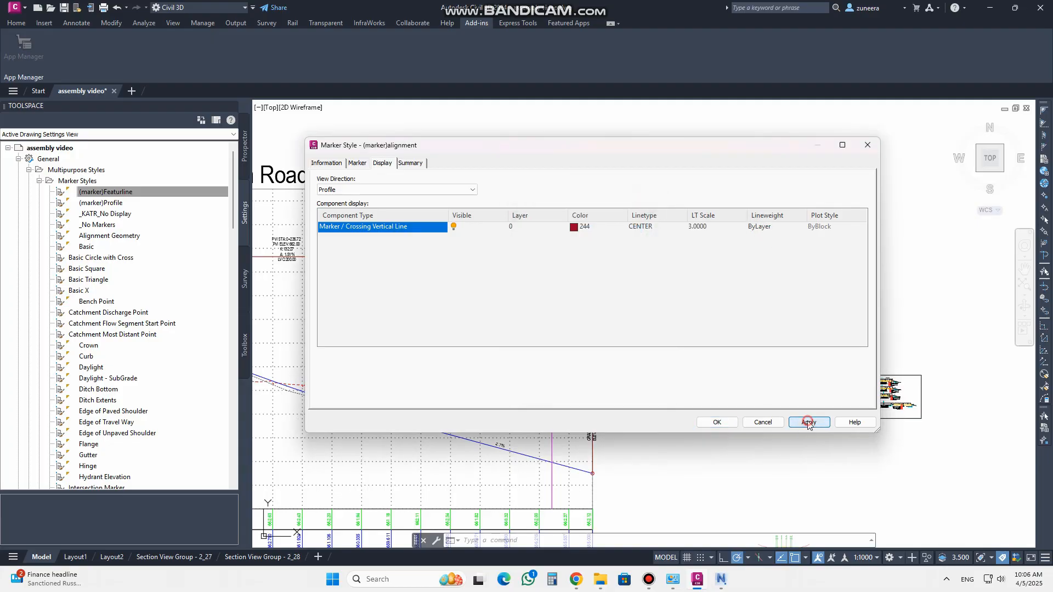
left_click(715, 423)
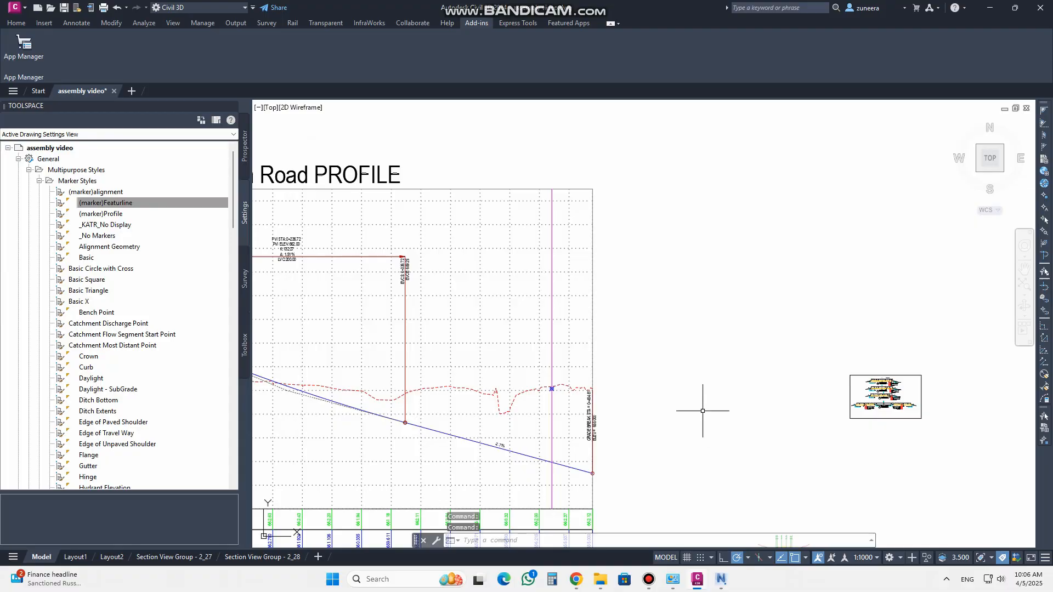
Assign the (marker)alignment crossing marker style to the pipe crossing in the Main Road profile view
left_click(552, 298)
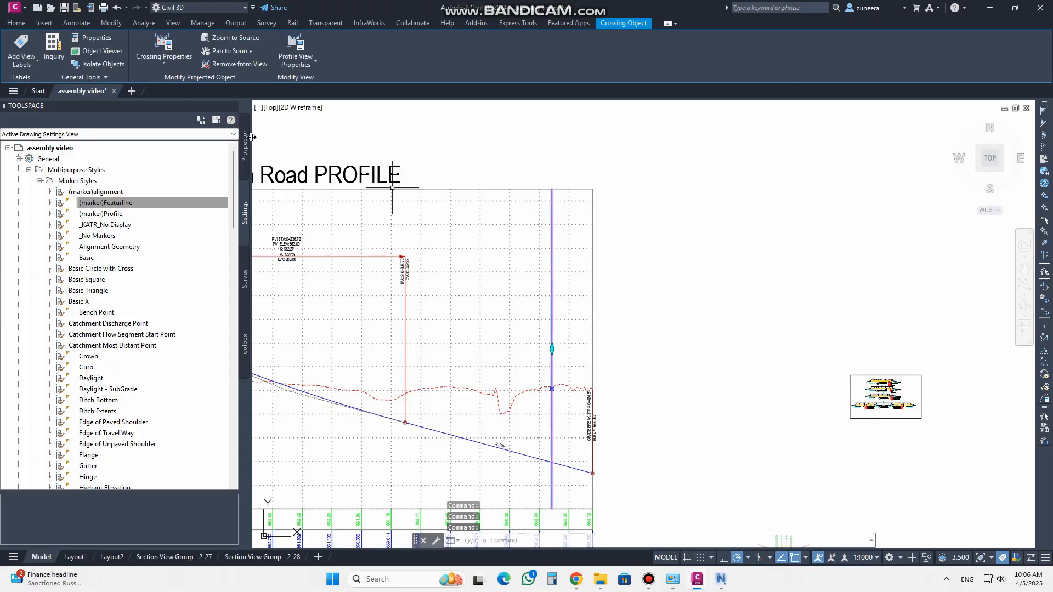
left_click(164, 45)
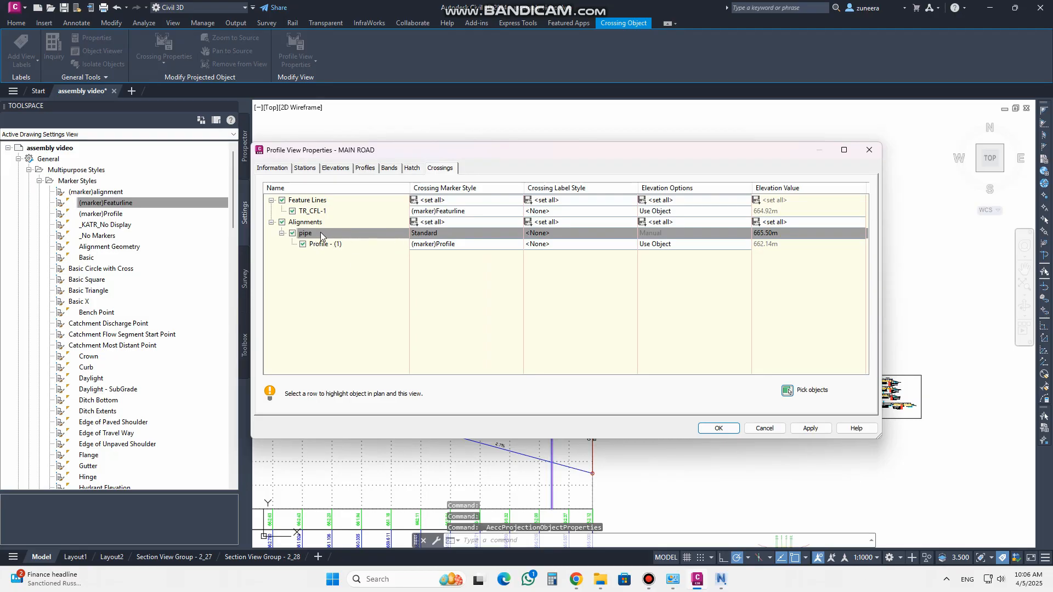
left_click(433, 236)
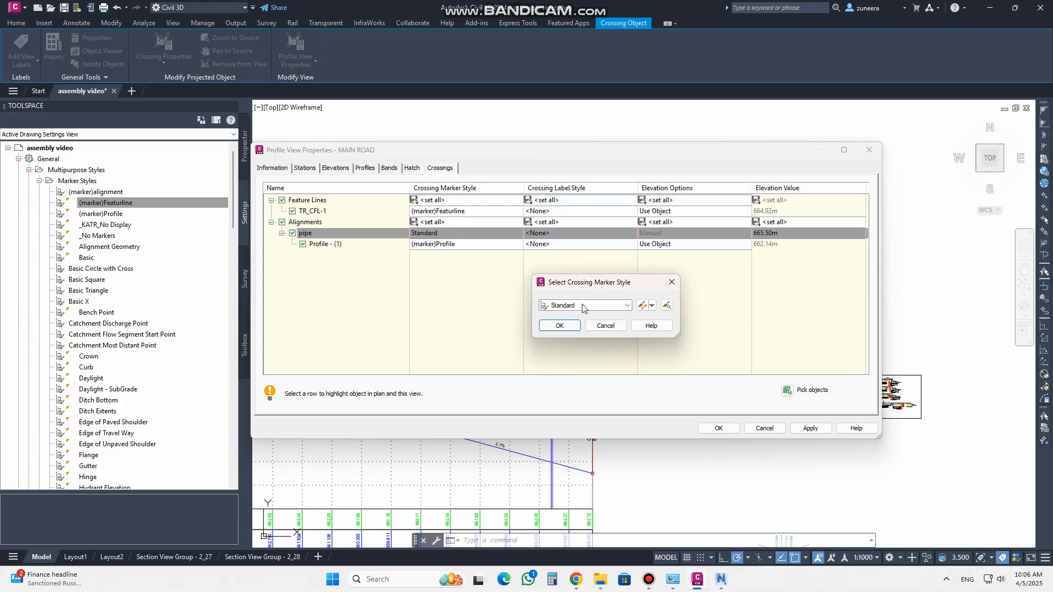
left_click(583, 306)
left_click_drag(666, 477, 670, 327)
left_click(568, 316)
left_click(560, 326)
left_click(809, 428)
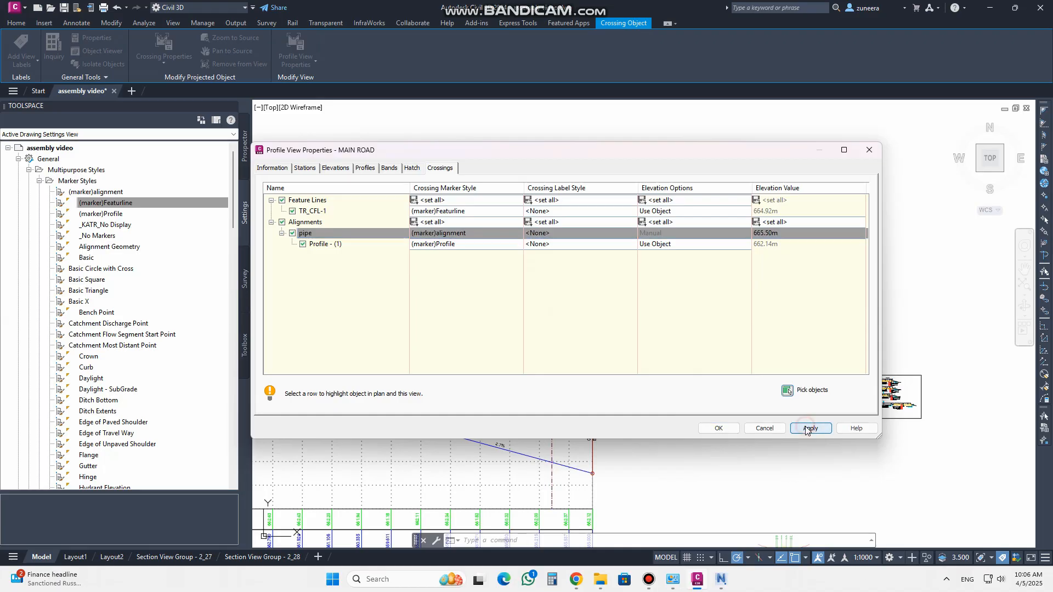
left_click(765, 428)
Examine the pipe crossing marker along the Main Road profile view
scroll(555, 379, "up", 3)
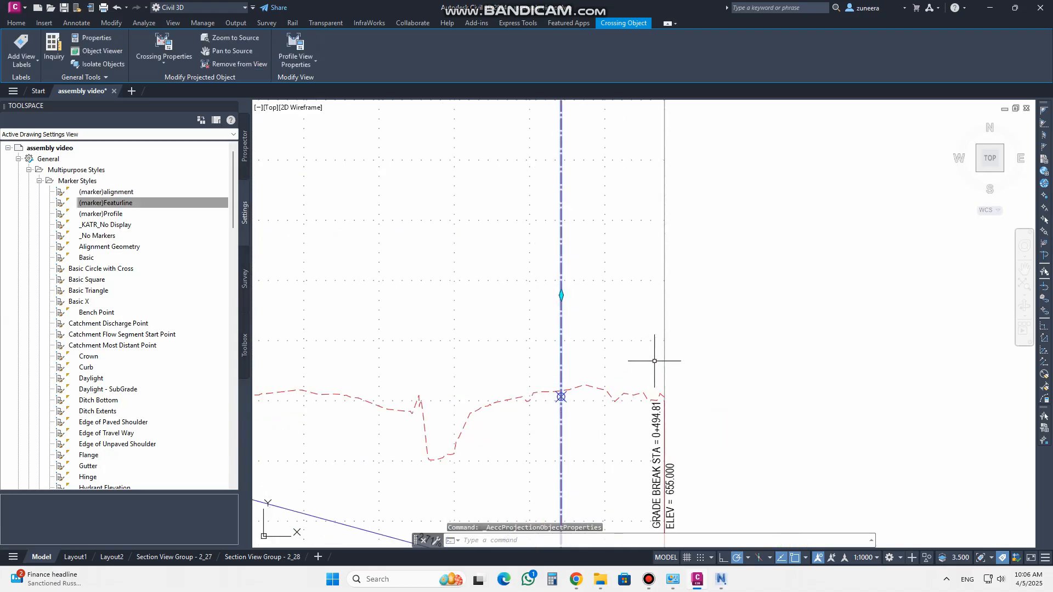
scroll(647, 358, "down", 5)
key("Escape")
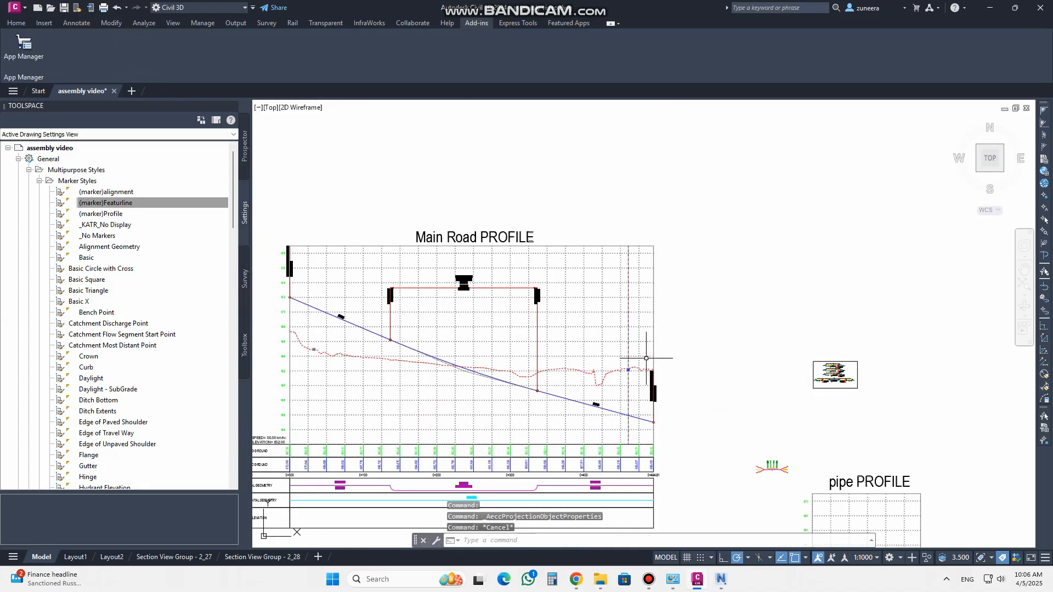
scroll(646, 359, "up", 6)
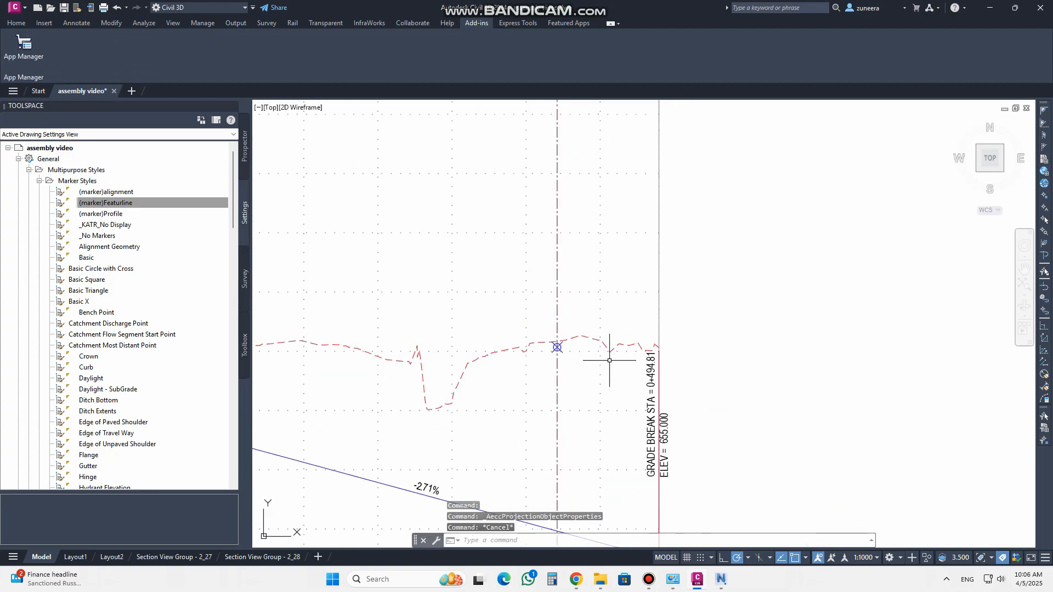
scroll(593, 342, "down", 5)
scroll(591, 293, "up", 5)
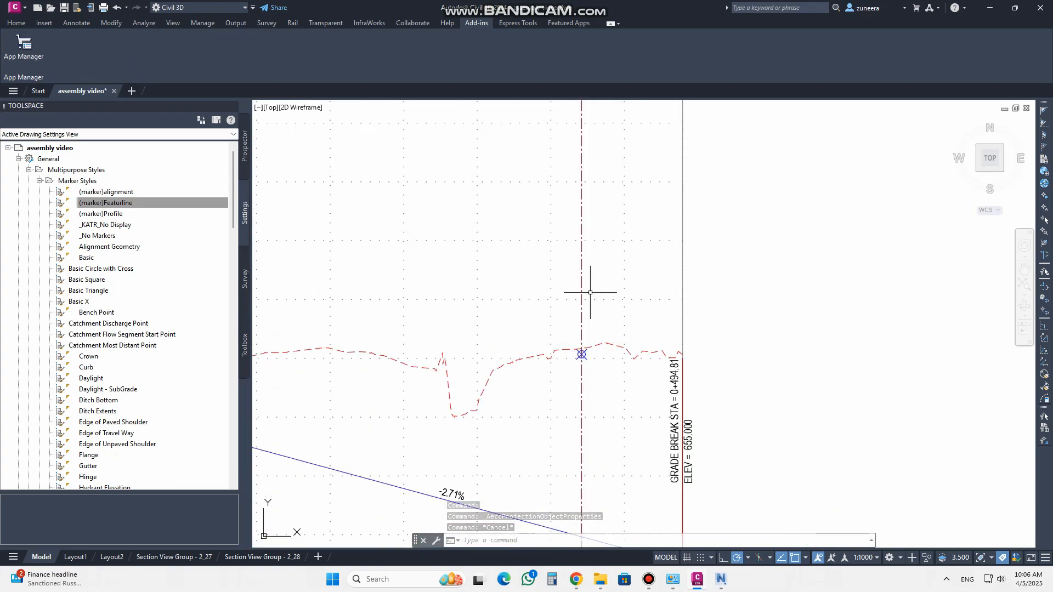
scroll(583, 295, "down", 5)
scroll(627, 323, "up", 5)
scroll(604, 322, "down", 6)
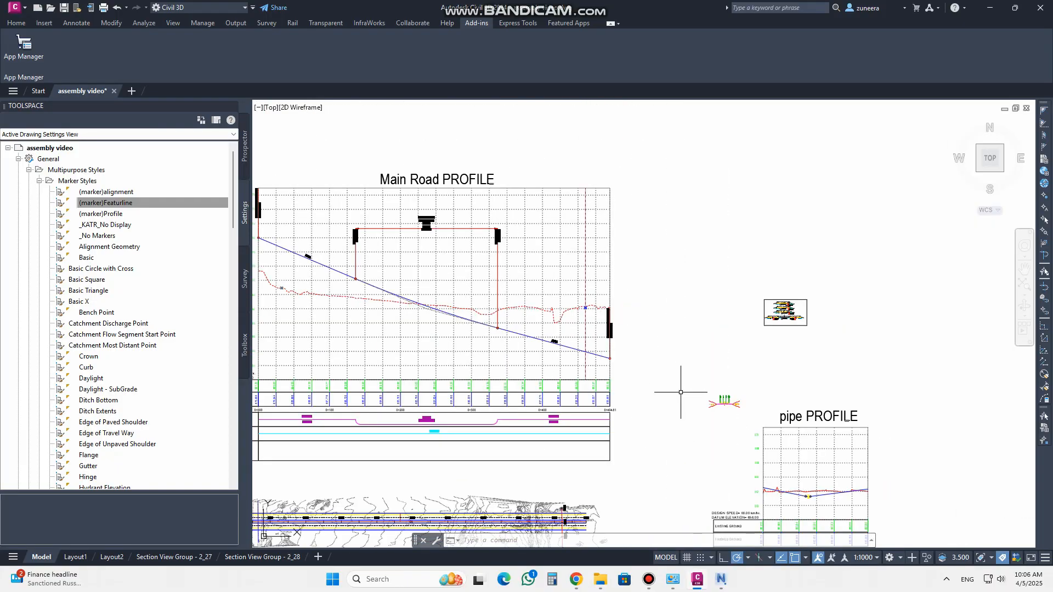
middle_click_drag(680, 392, 655, 326)
mouse_move(532, 475)
middle_mouse_down()
mouse_move(583, 424)
mouse_move(639, 527)
middle_mouse_up()
scroll(583, 425, "up", 2)
left_click(589, 425)
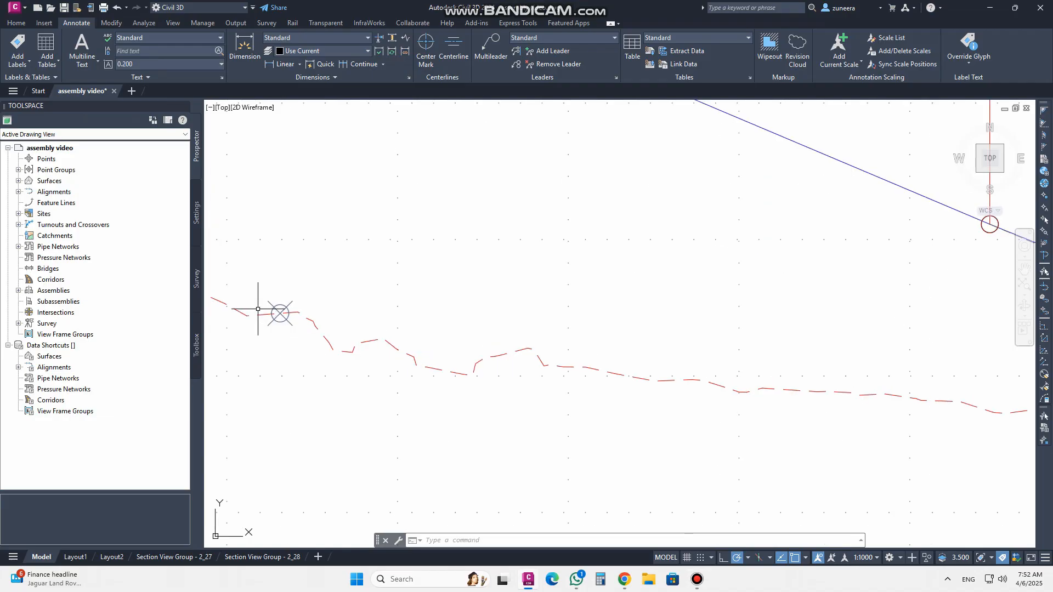
scroll(273, 314, "down", 3)
middle_click_drag(781, 320, 614, 305)
scroll(615, 305, "up", 3)
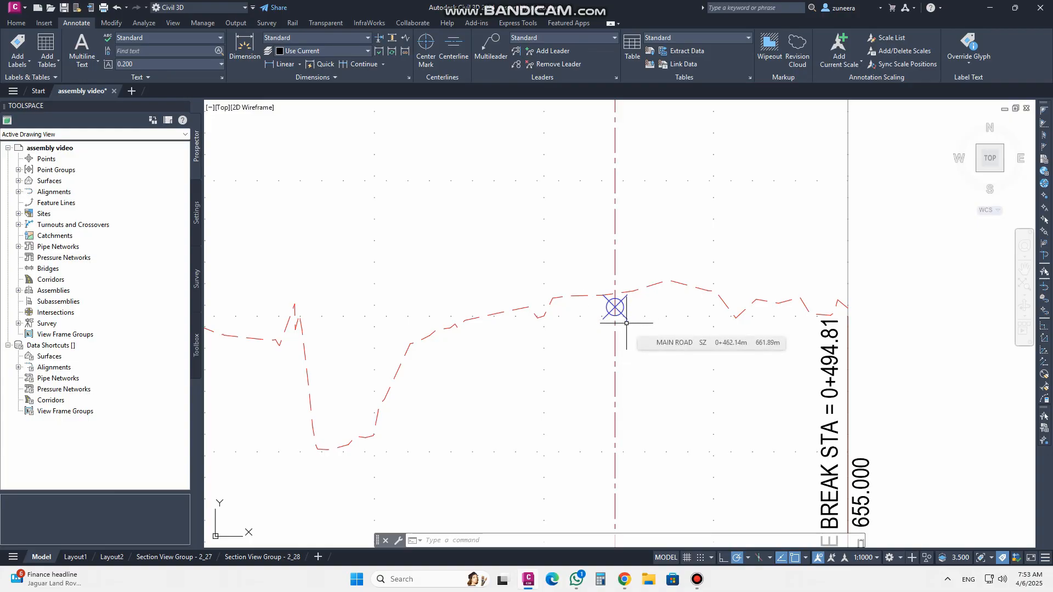
scroll(653, 340, "down", 2)
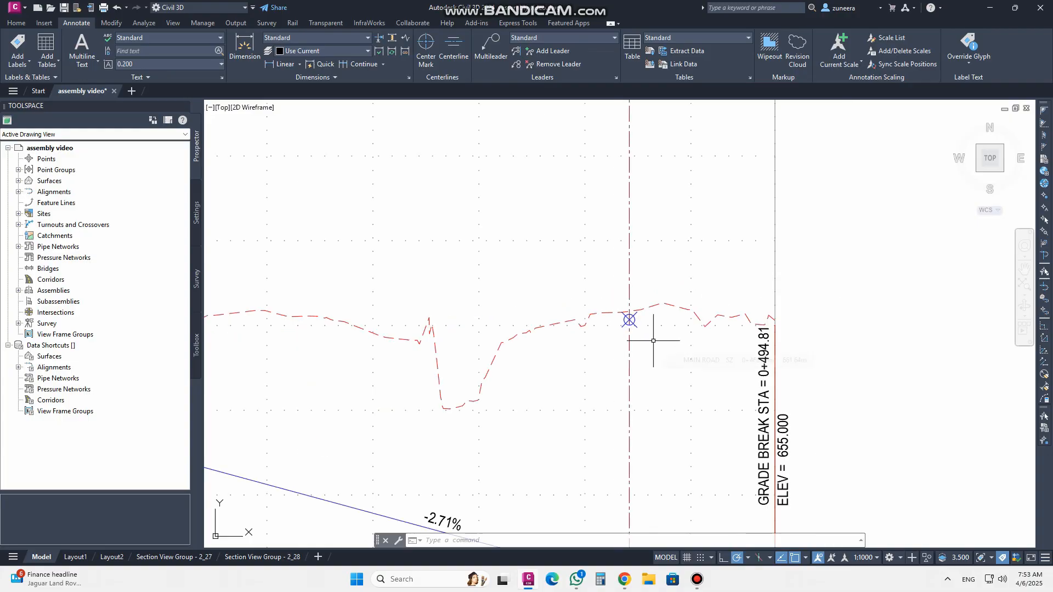
scroll(653, 341, "down", 4)
scroll(642, 316, "up", 4)
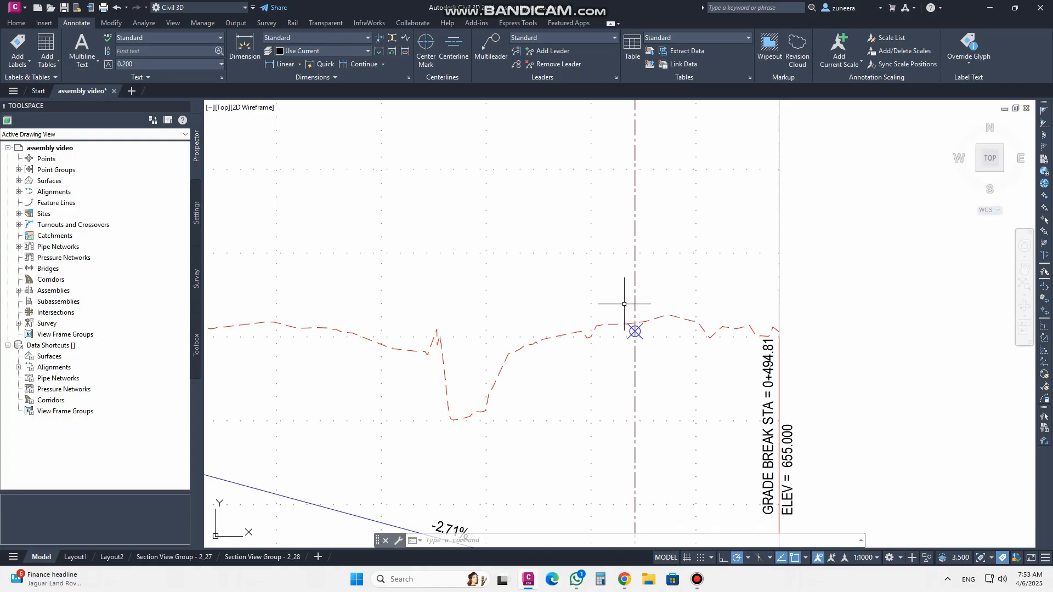
scroll(669, 333, "down", 2)
scroll(668, 334, "up", 6)
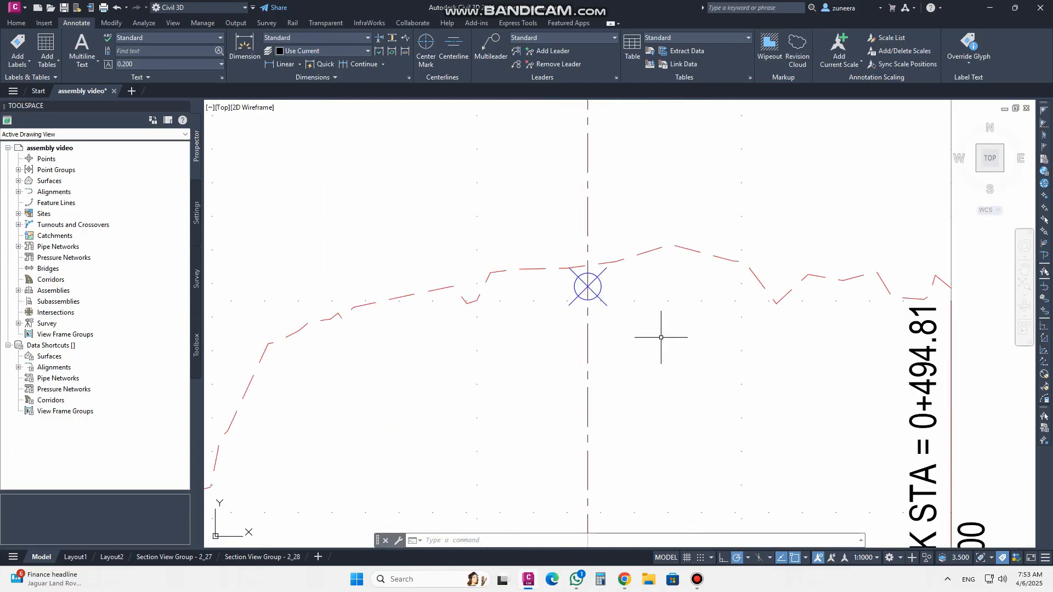
scroll(570, 320, "down", 3)
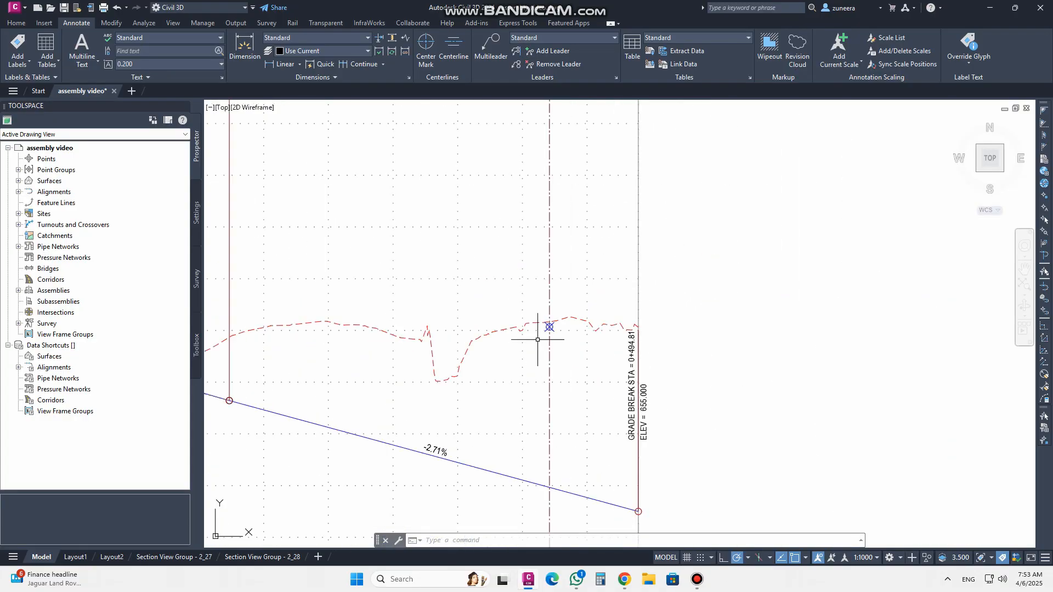
scroll(535, 329, "up", 3)
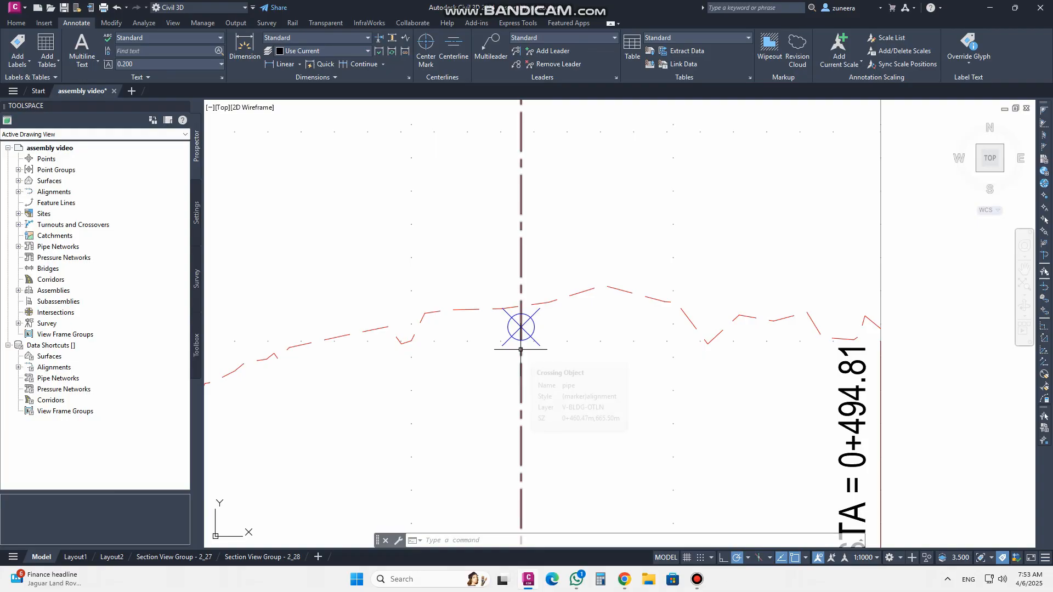
Assign the Name Elevation and Station crossing label style to the Profile - (1) crossing in the Main Road profile view
left_click(533, 330)
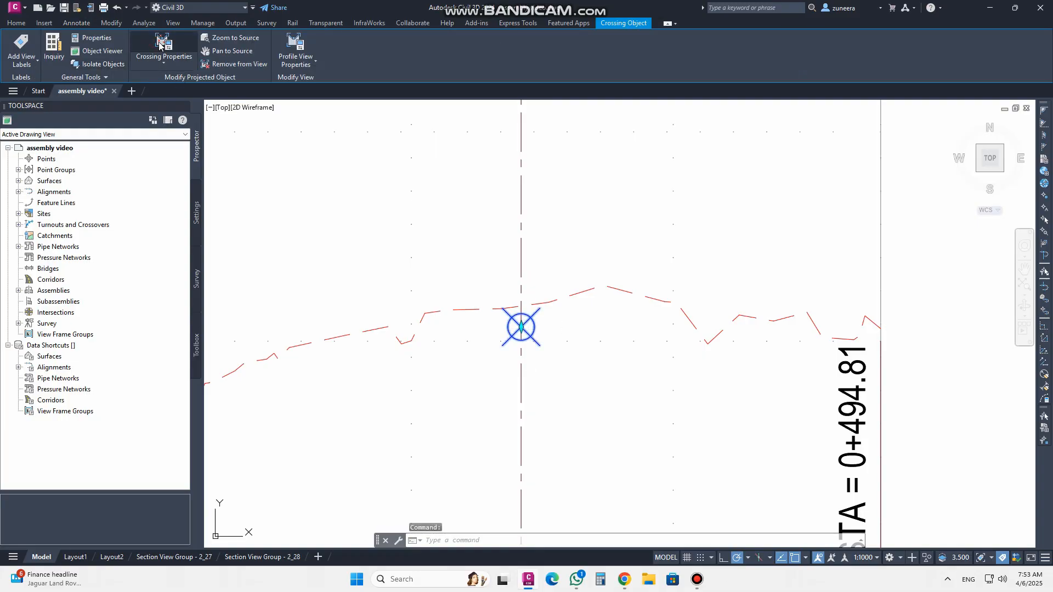
left_click(161, 45)
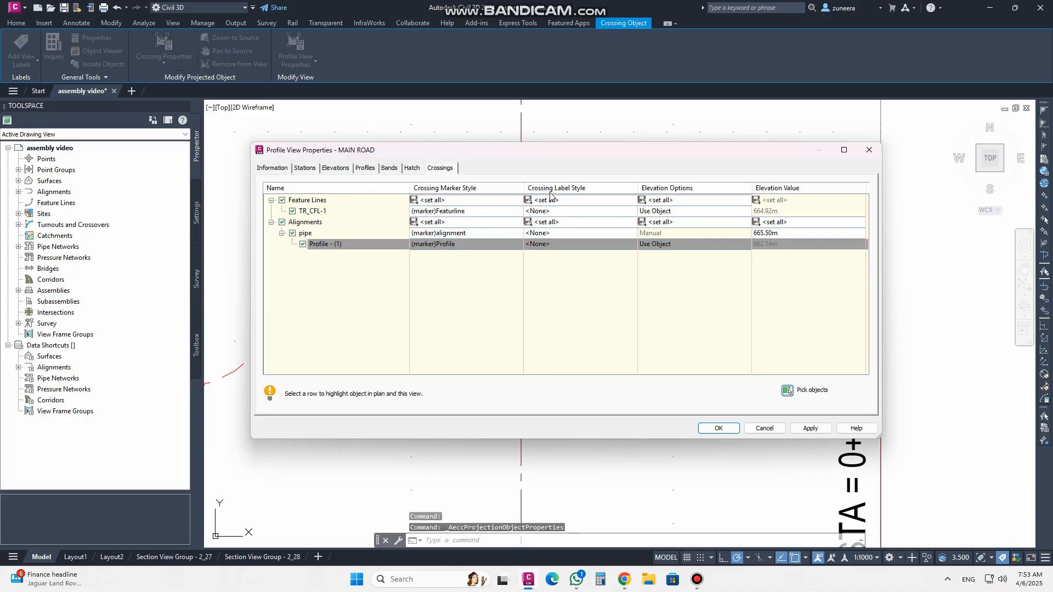
left_click(545, 245)
left_click(560, 258)
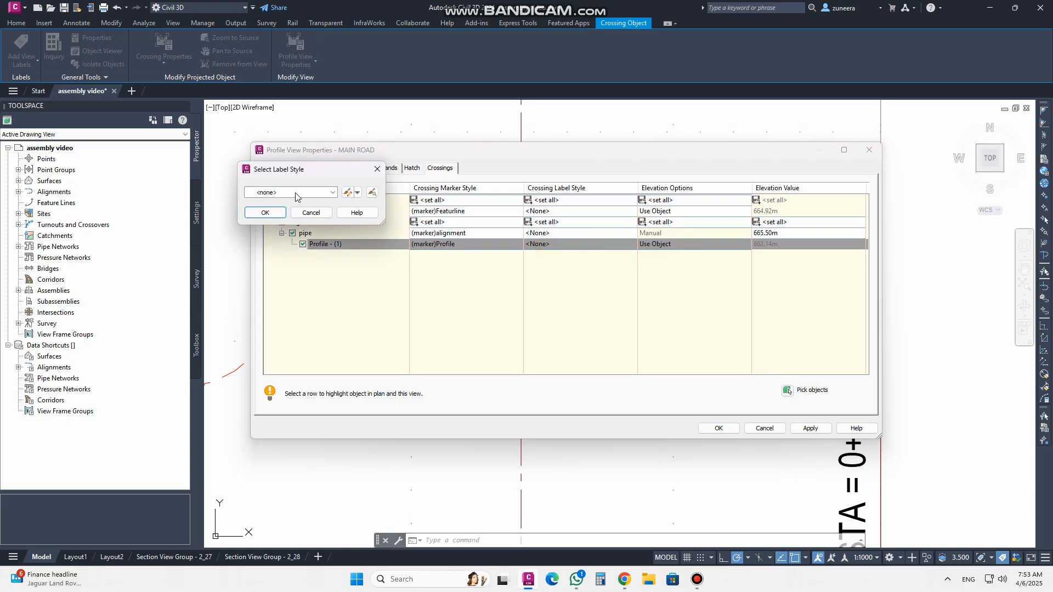
left_click(332, 192)
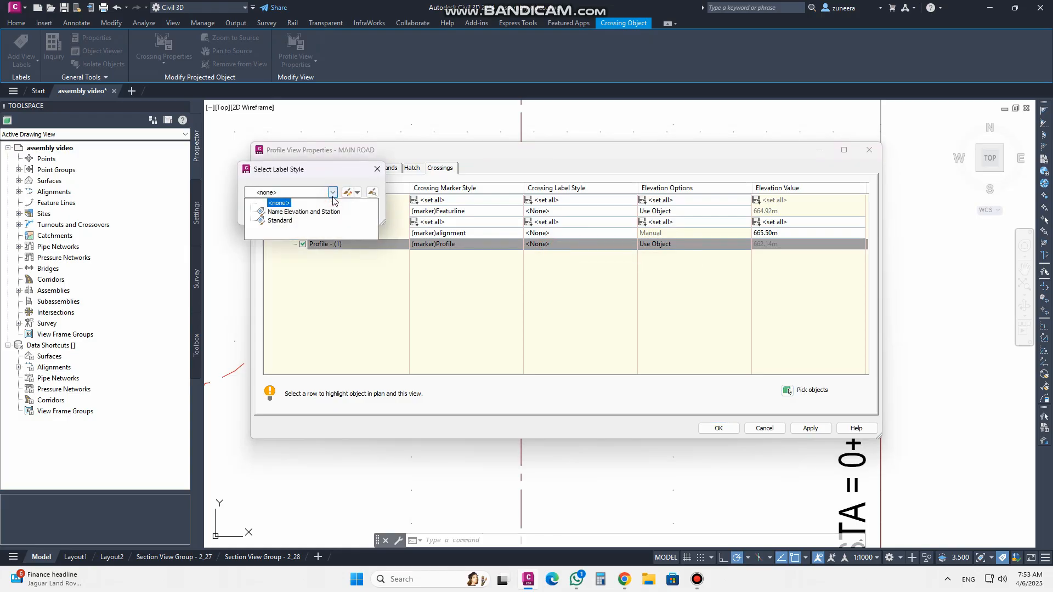
left_click(283, 212)
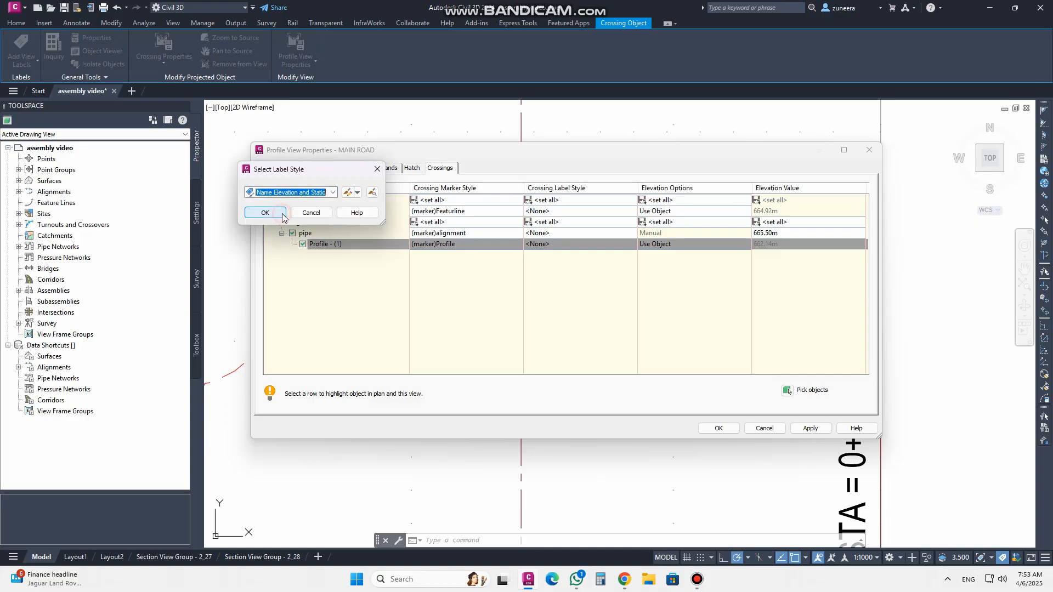
left_click(266, 213)
left_click(719, 429)
Examine the new crossing label and markers in the Main Road and pipe profile views
scroll(611, 423, "down", 2)
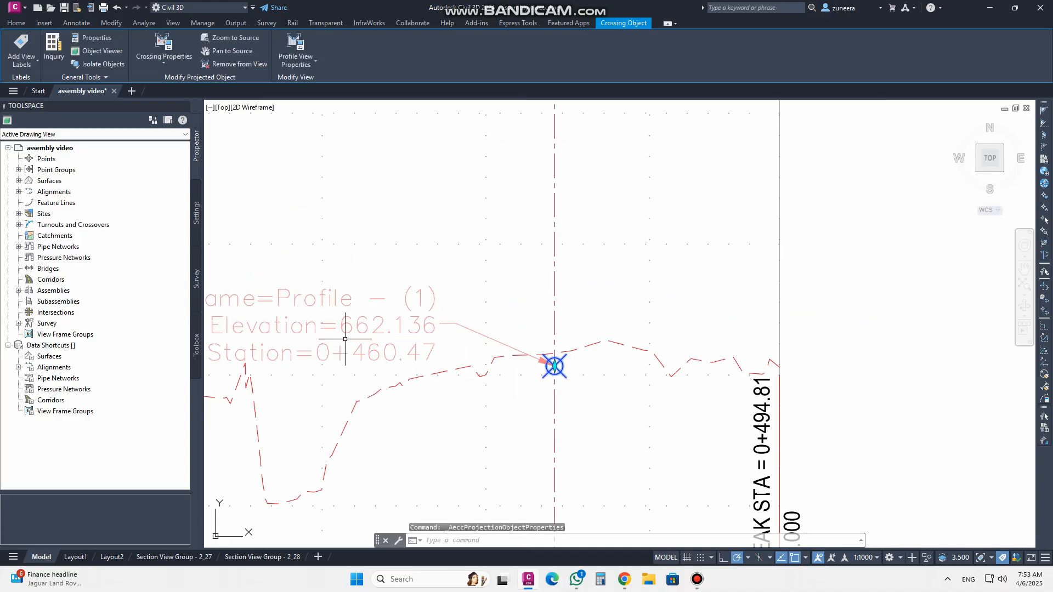
middle_click_drag(347, 348, 573, 346)
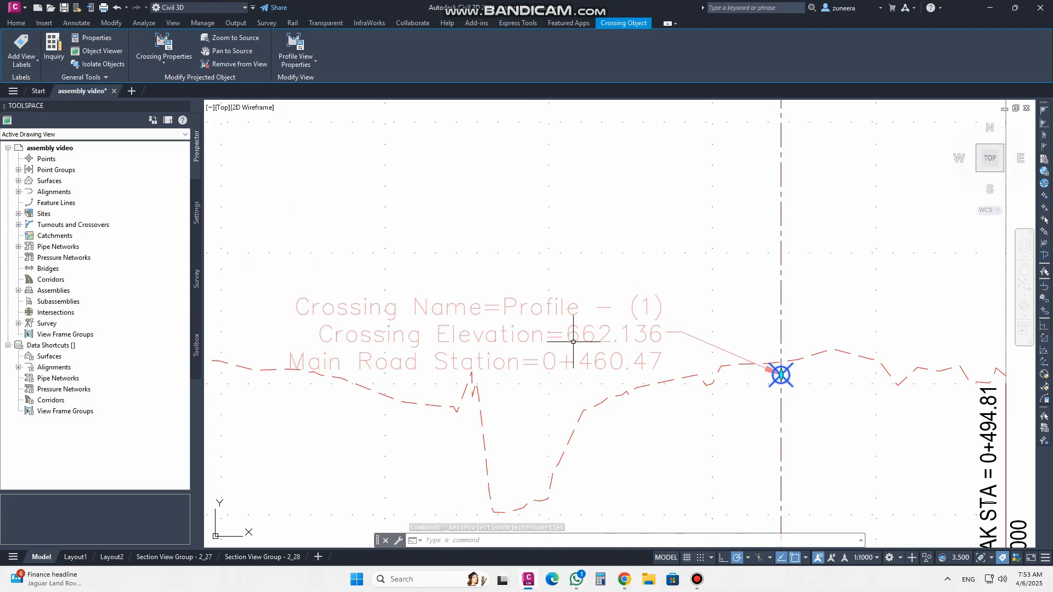
scroll(541, 307, "down", 6)
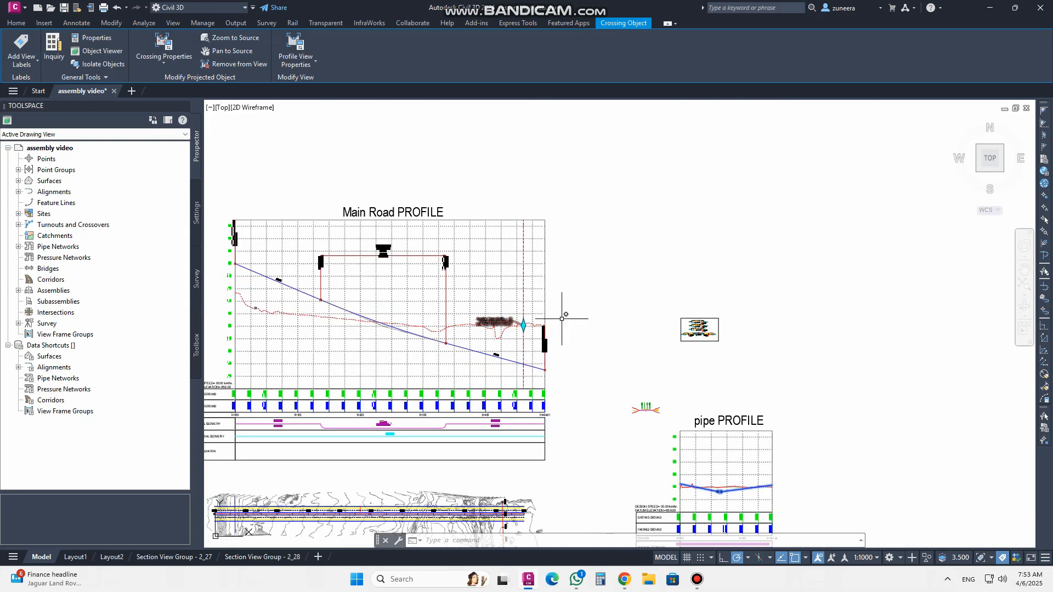
scroll(729, 432, "up", 4)
scroll(728, 432, "down", 5)
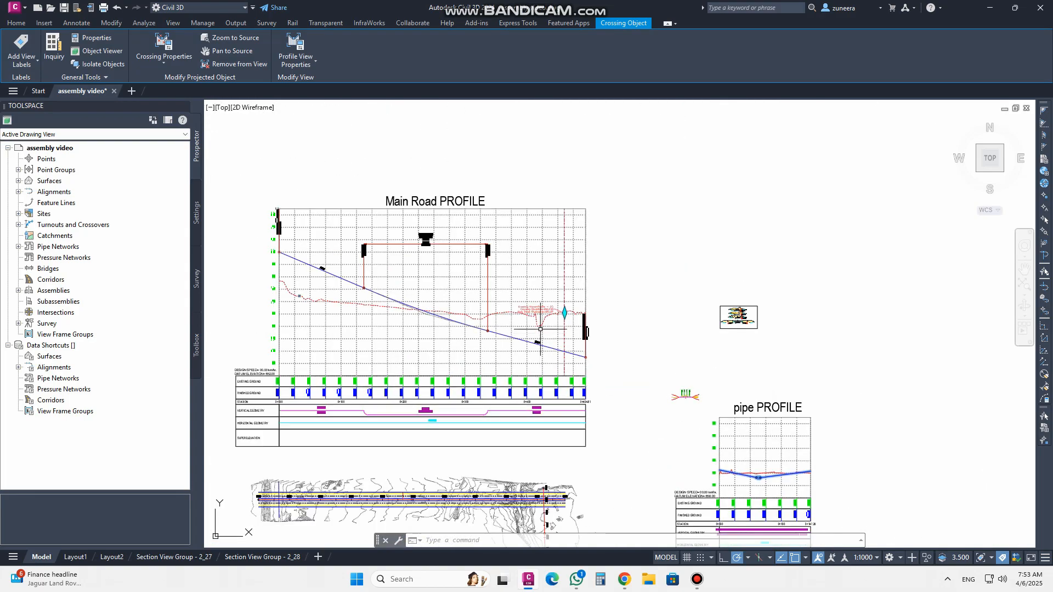
scroll(551, 310, "up", 2)
scroll(551, 313, "up", 1)
scroll(630, 376, "down", 2)
scroll(636, 384, "up", 5)
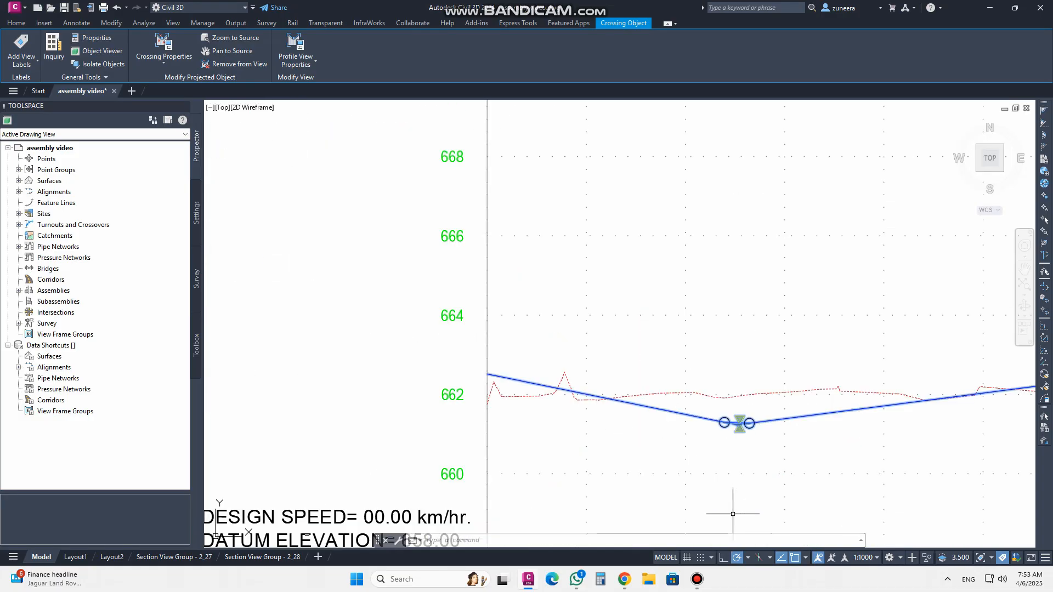
key("Escape")
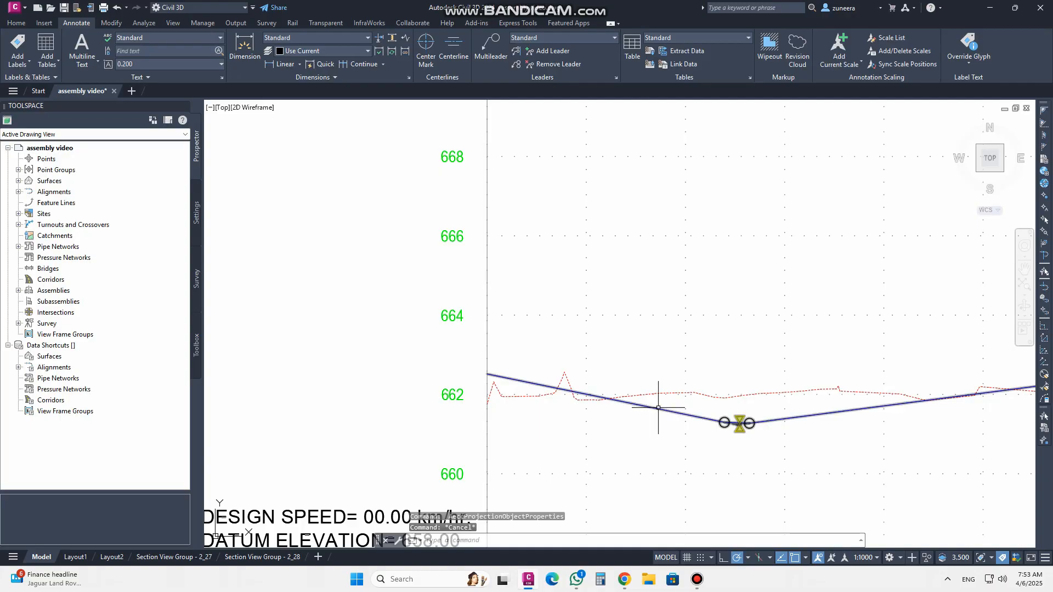
scroll(658, 408, "down", 5)
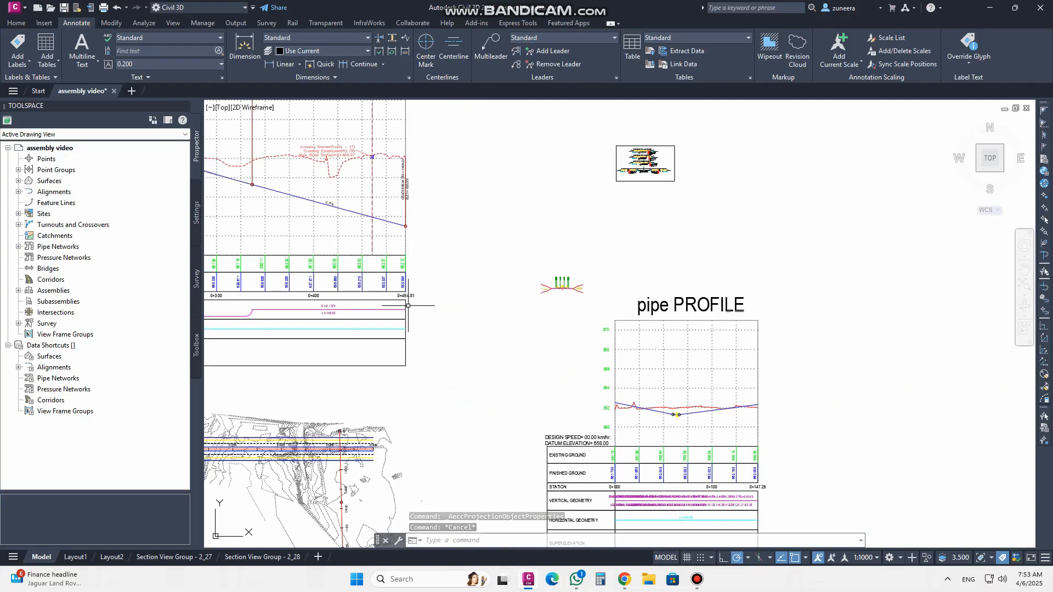
scroll(519, 305, "up", 2)
scroll(533, 294, "up", 6)
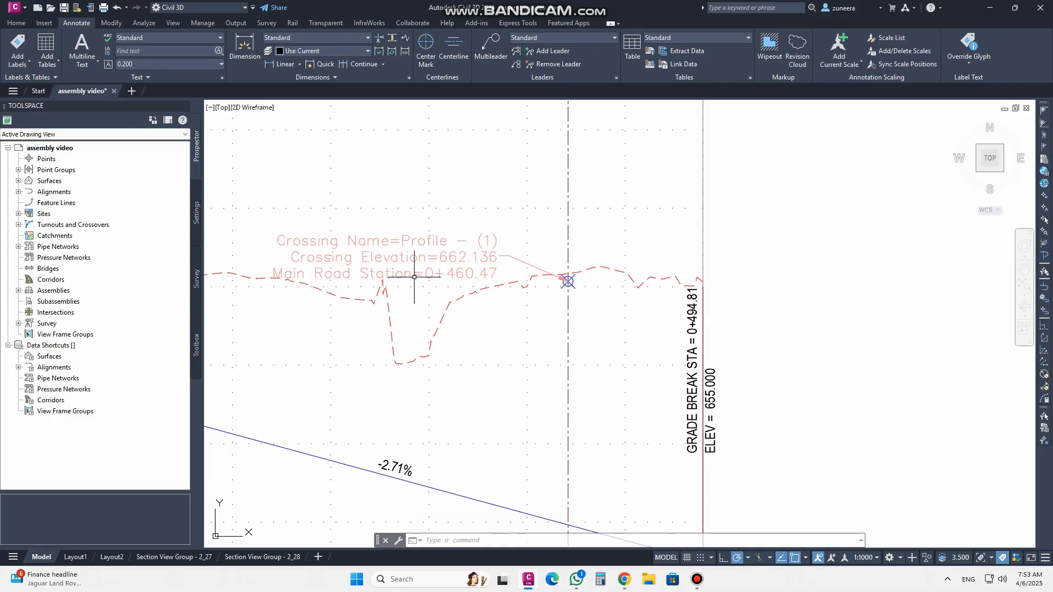
Erase the Profile - (1) crossing label from the Main Road profile view
left_click(540, 270)
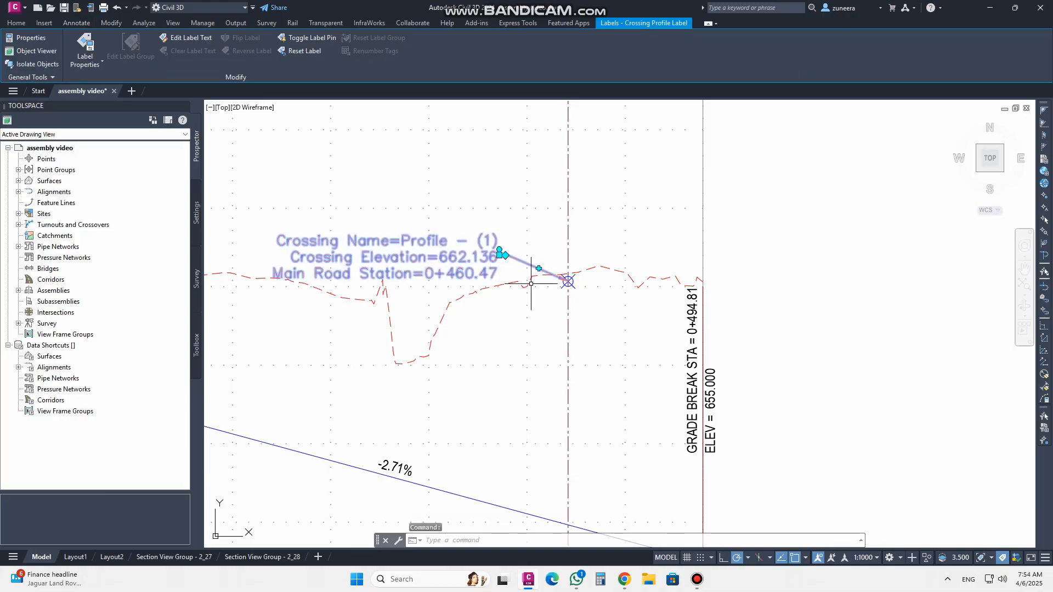
type("e")
key("Return")
scroll(578, 277, "up", 4)
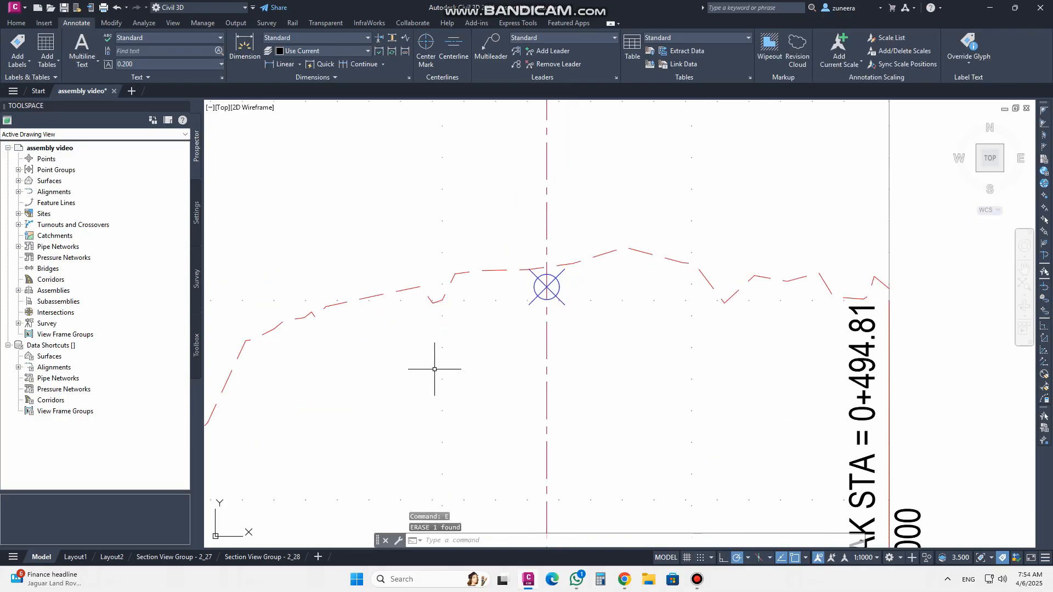
middle_click_drag(498, 272, 495, 388)
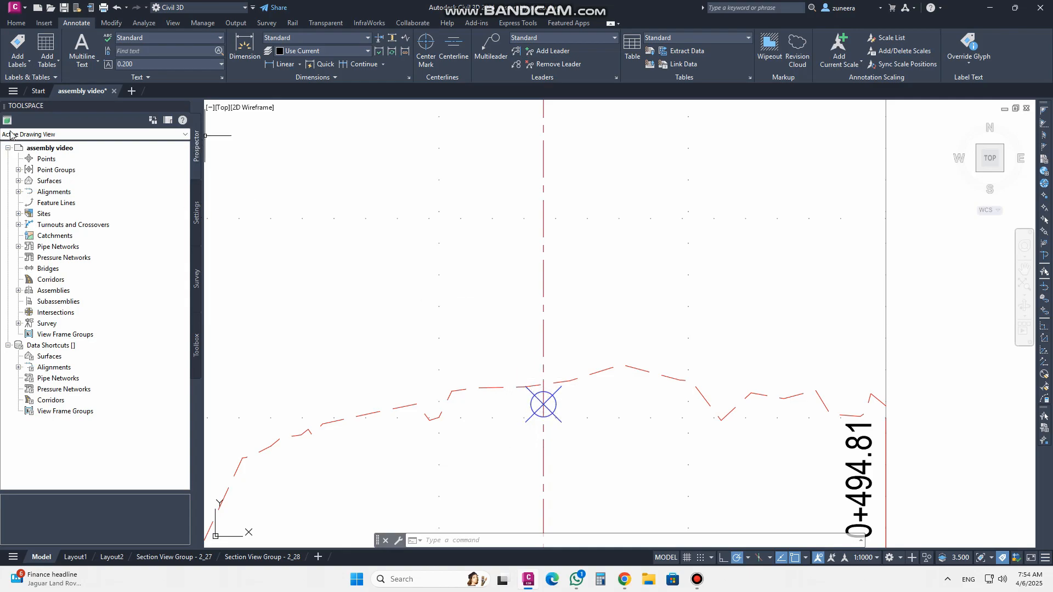
Create a new Profile View crossing label style named Profile lable
left_click(16, 23)
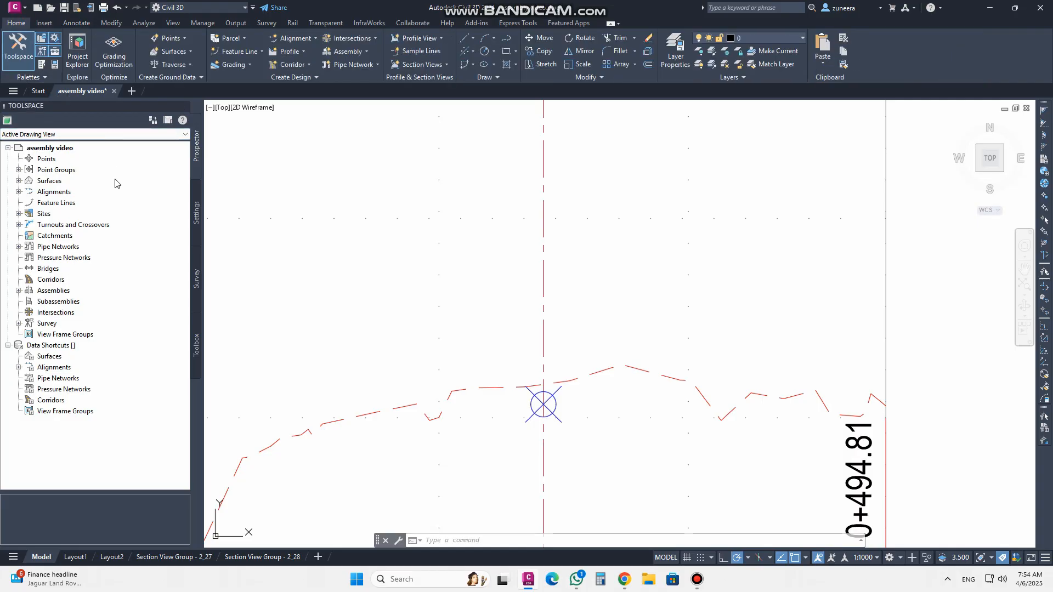
left_click(199, 228)
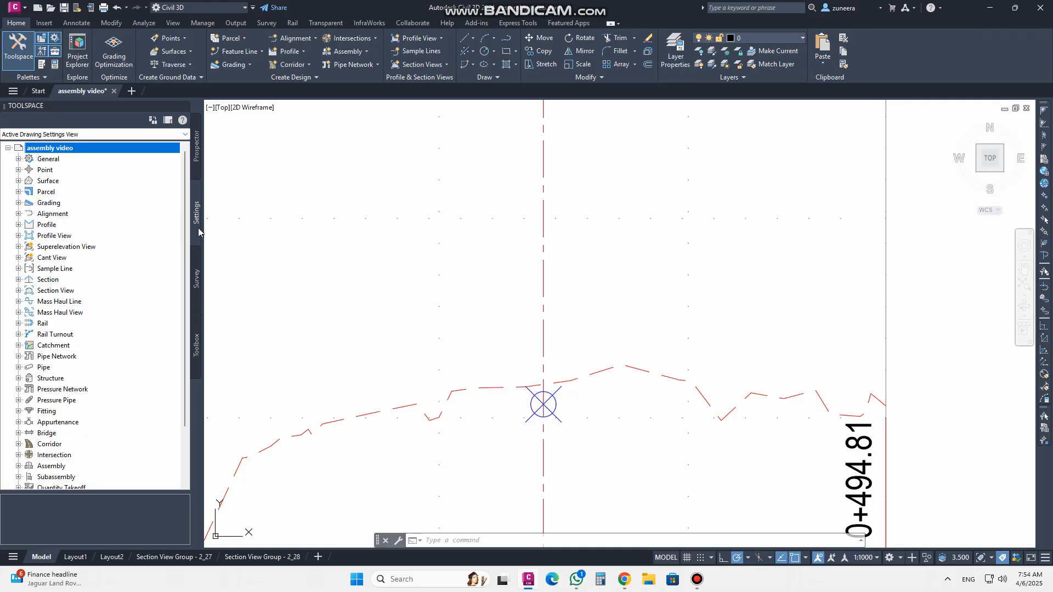
left_click(18, 236)
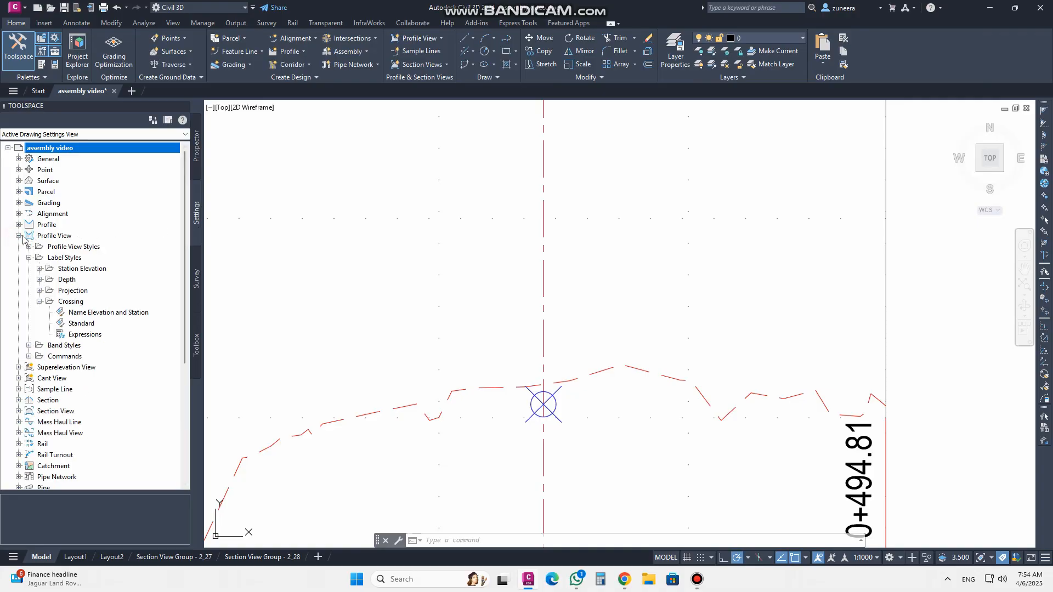
left_click(29, 258)
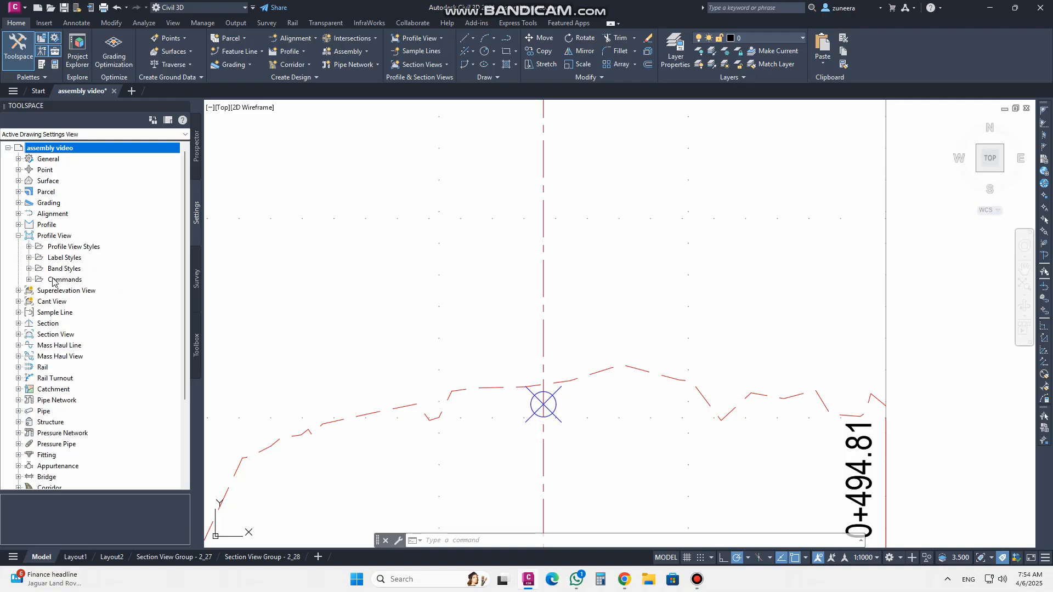
left_click(28, 258)
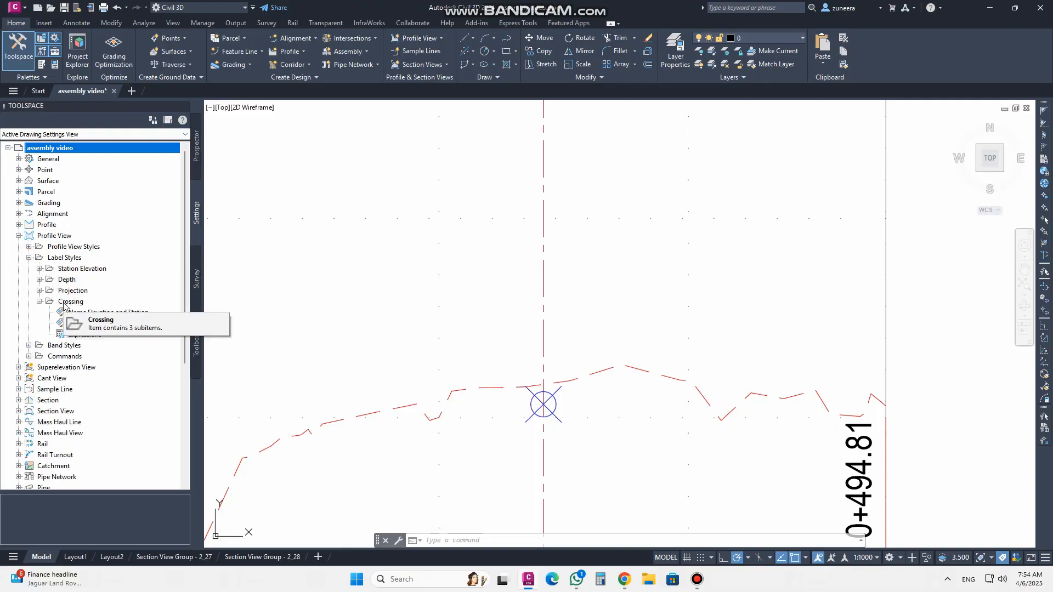
left_click(39, 302)
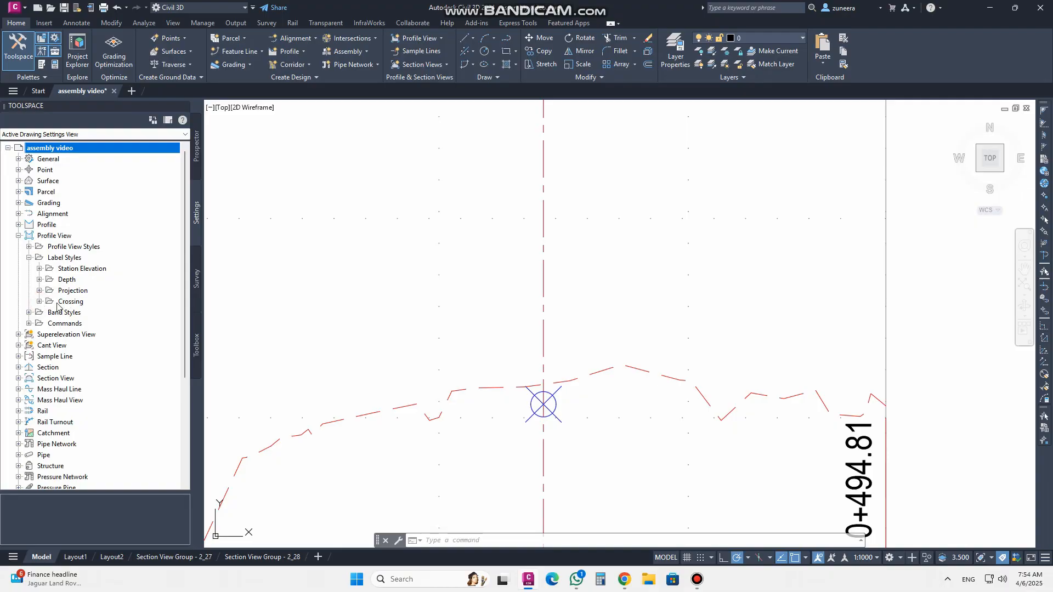
left_click(39, 302)
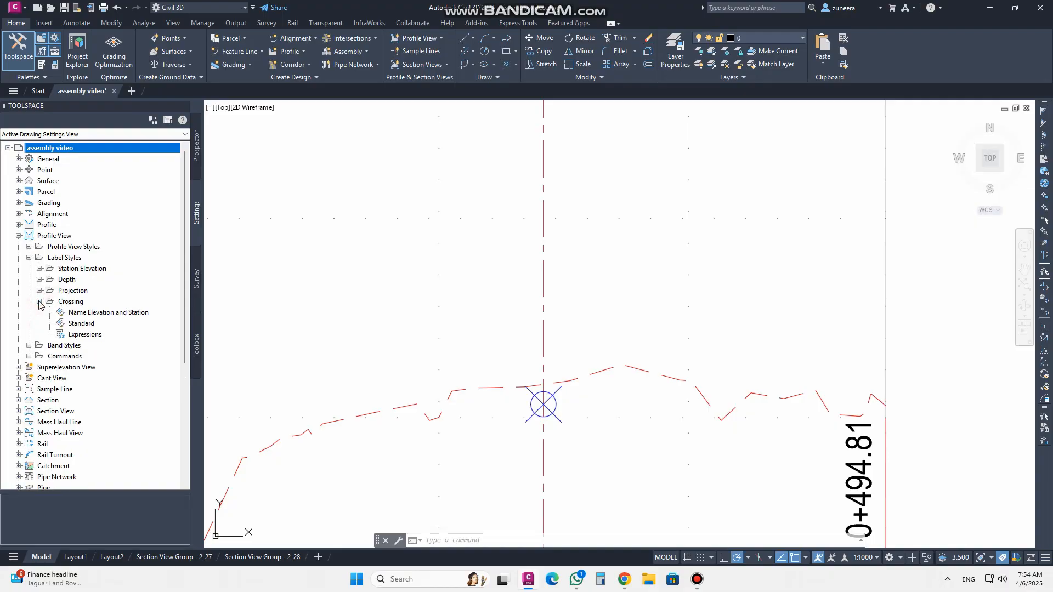
left_click(81, 316)
left_click(80, 324)
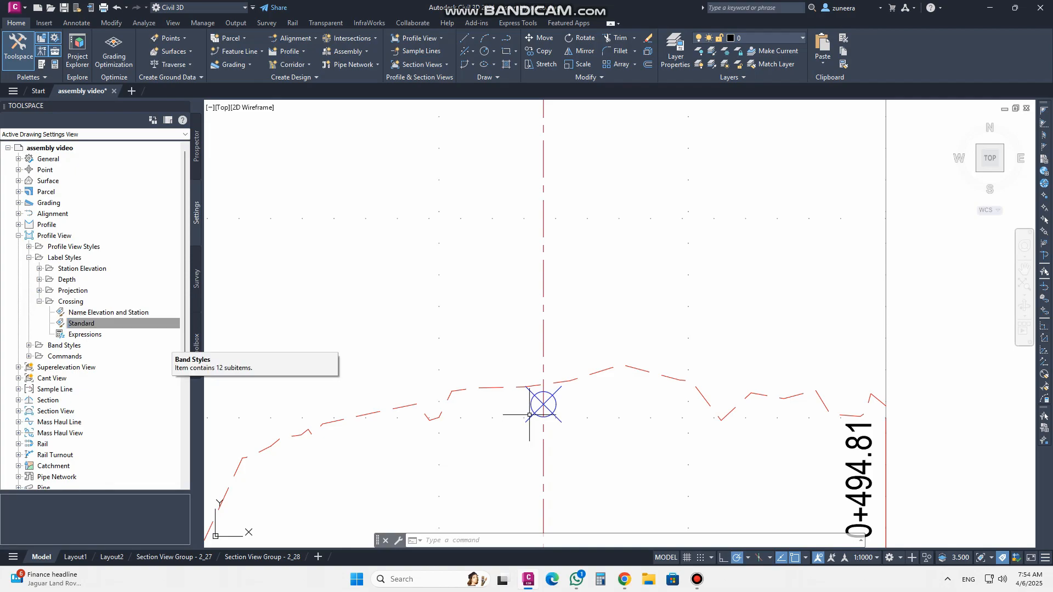
left_click(80, 305)
right_click(80, 305)
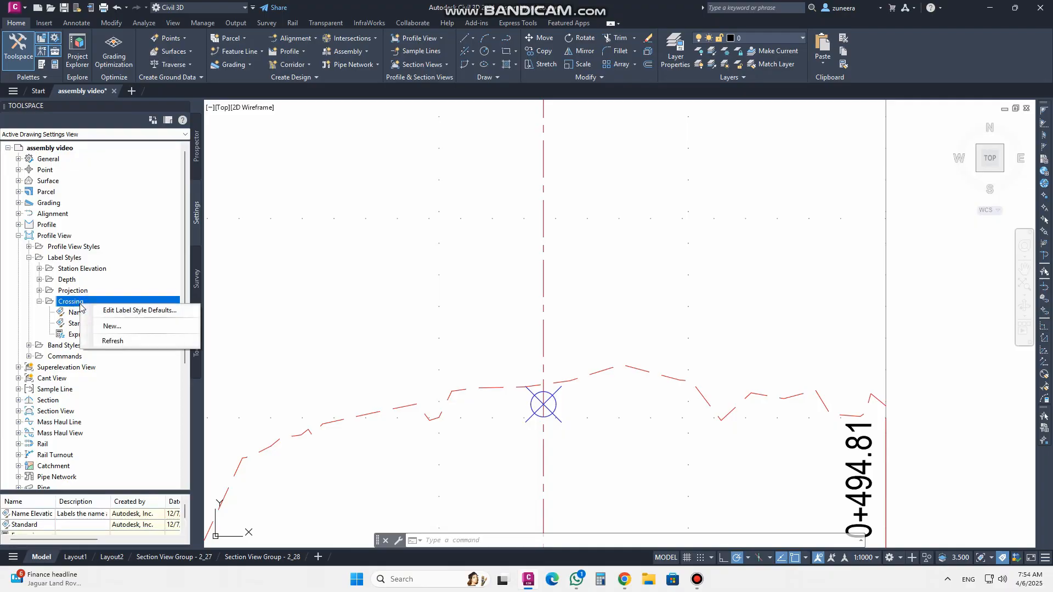
left_click(112, 327)
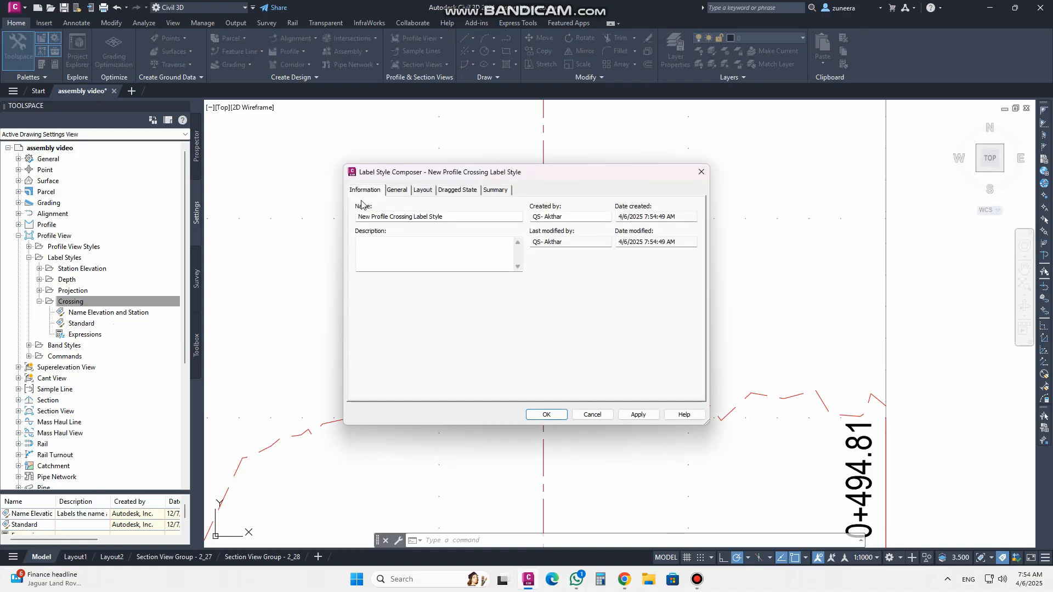
left_click_drag(453, 215, 345, 203)
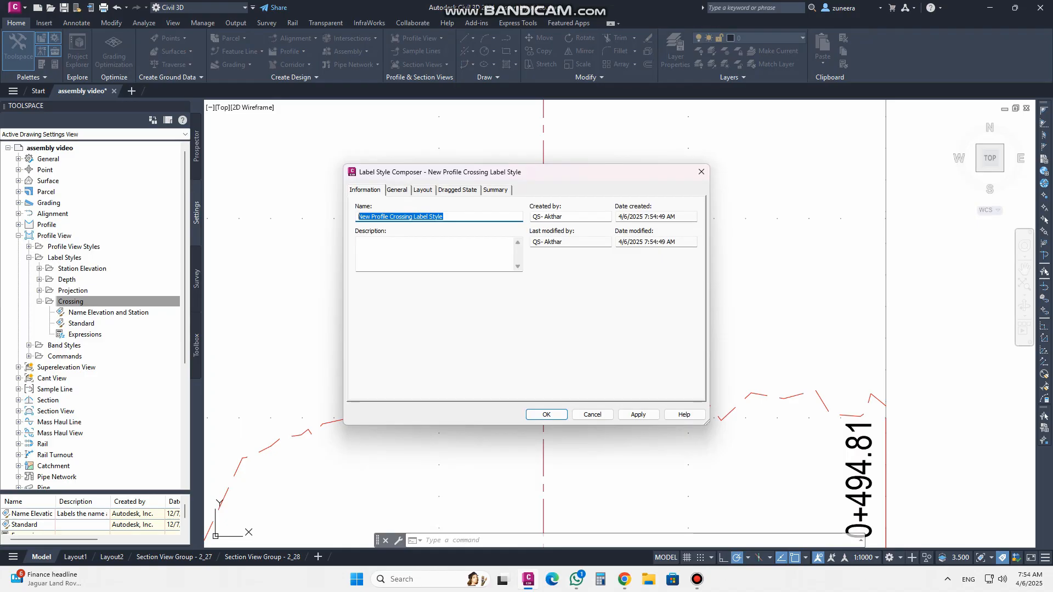
type("p")
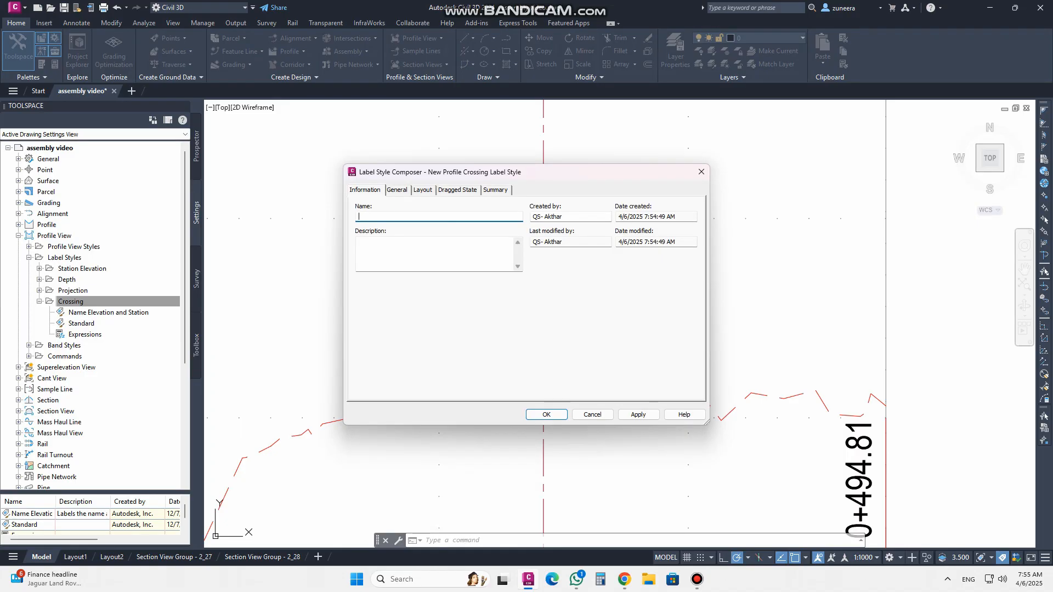
type("Profile lable")
Set the new crossing label style's text style to Roman
left_click(393, 193)
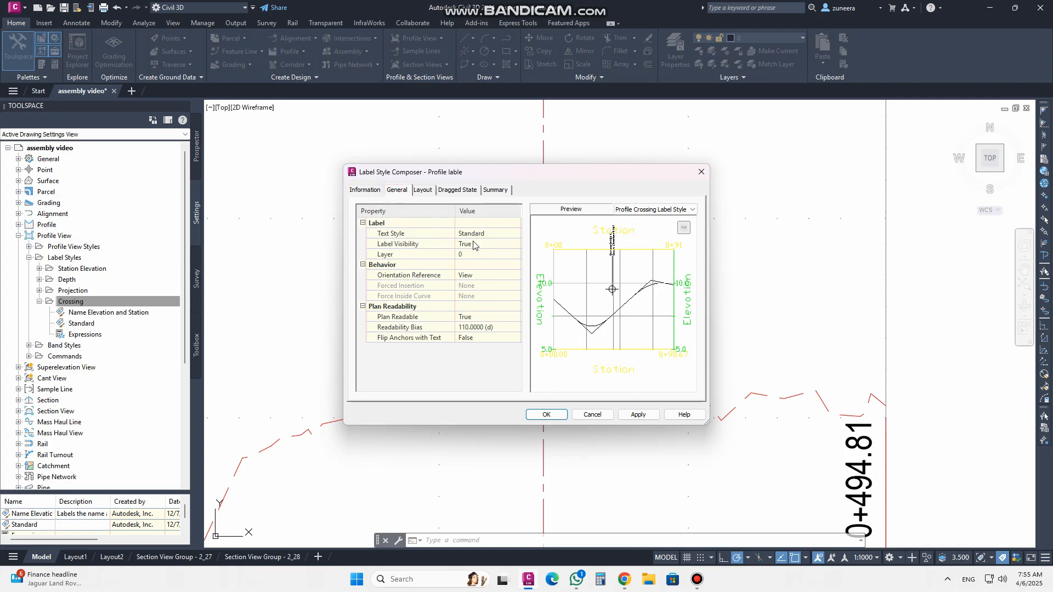
scroll(614, 237, "up", 3)
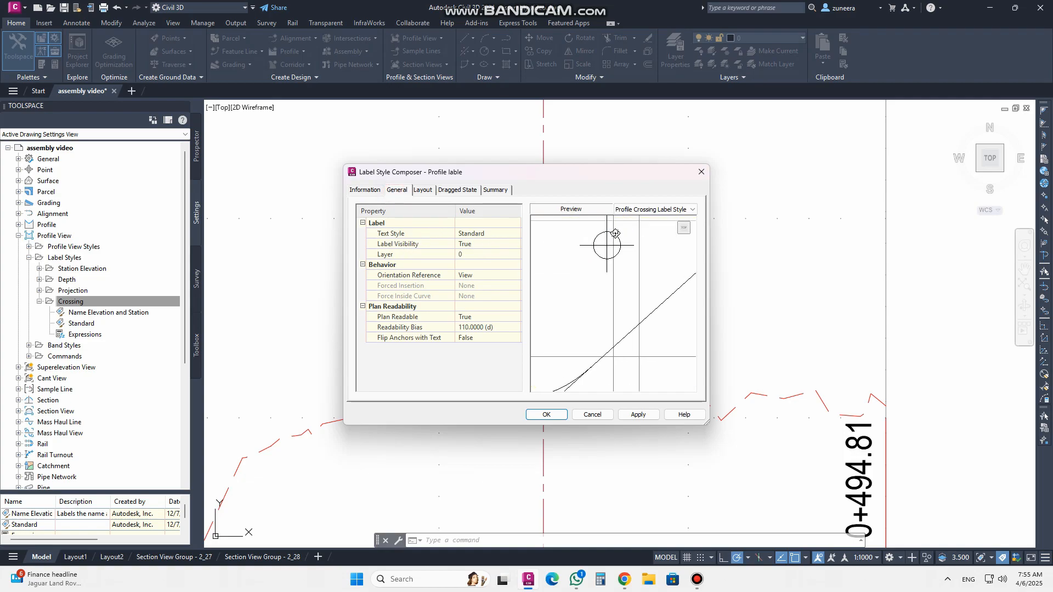
scroll(611, 252, "up", 5)
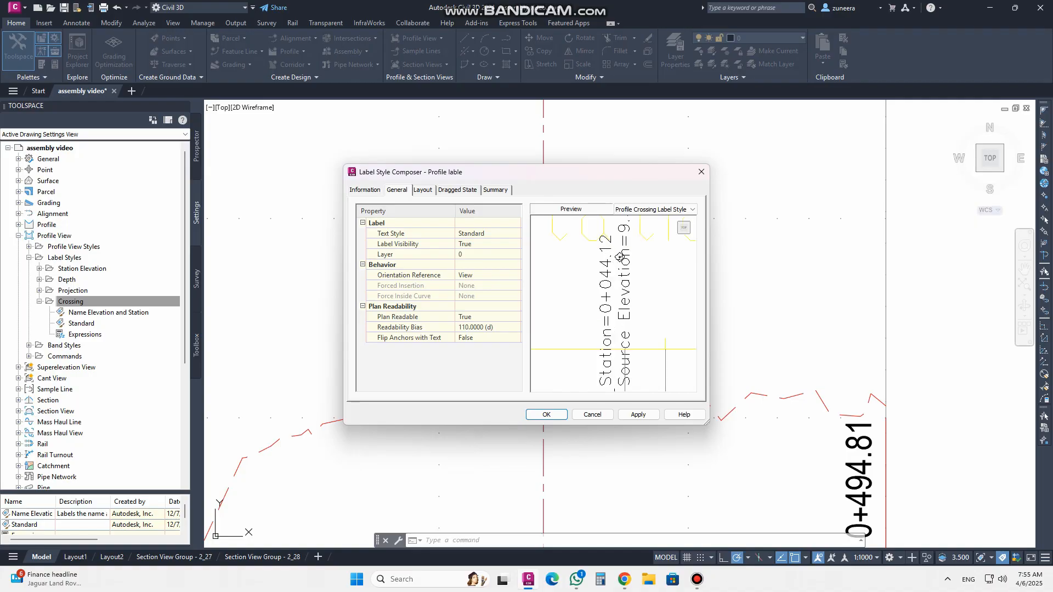
left_click(483, 234)
left_click(518, 234)
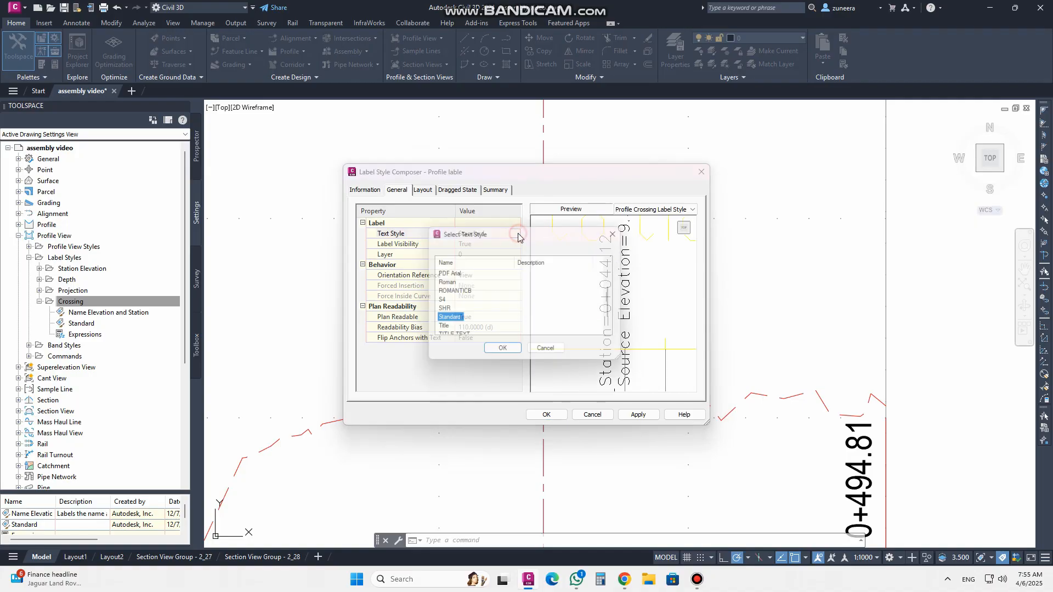
left_click_drag(509, 236, 262, 174)
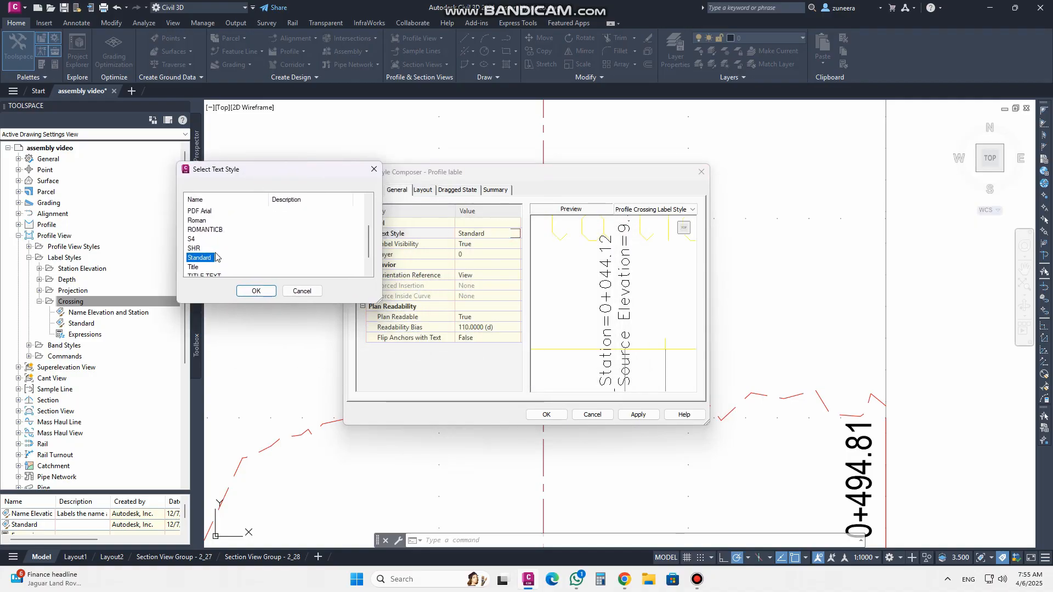
left_click(198, 221)
scroll(203, 232, "down", 1)
scroll(218, 267, "up", 1)
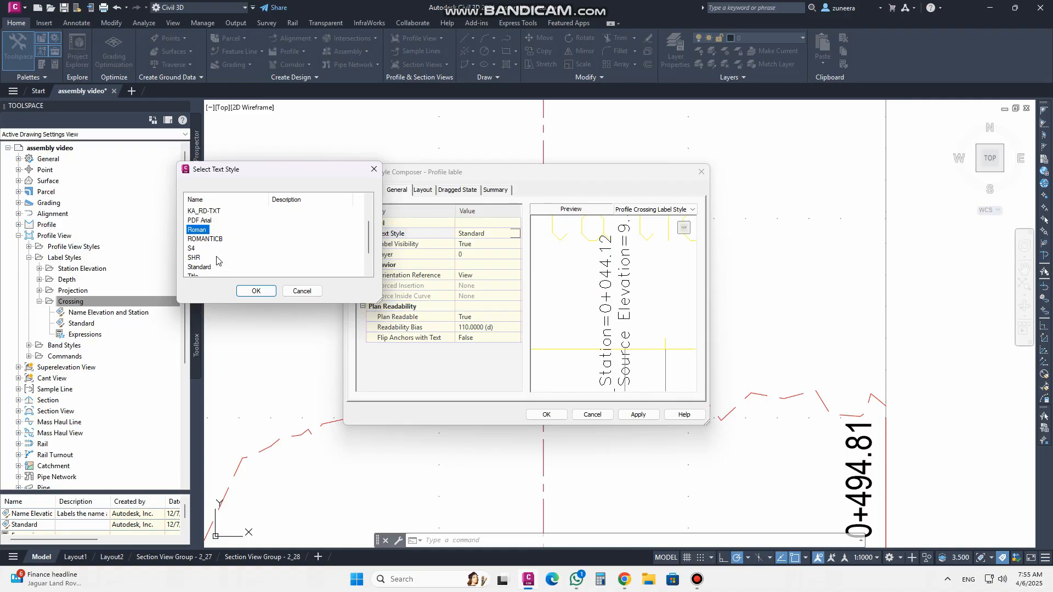
left_click(250, 291)
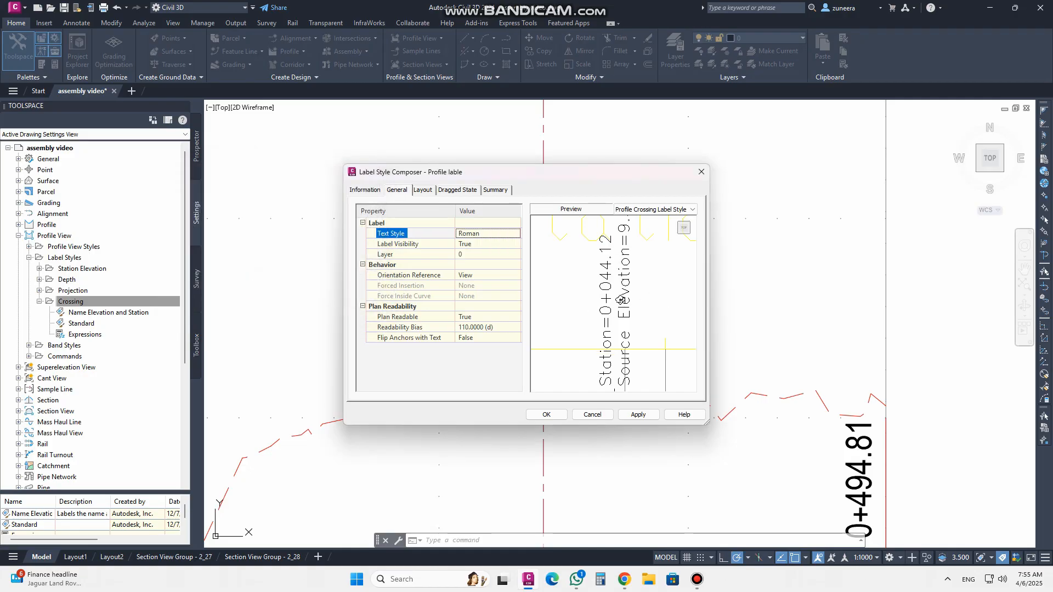
scroll(620, 301, "down", 1)
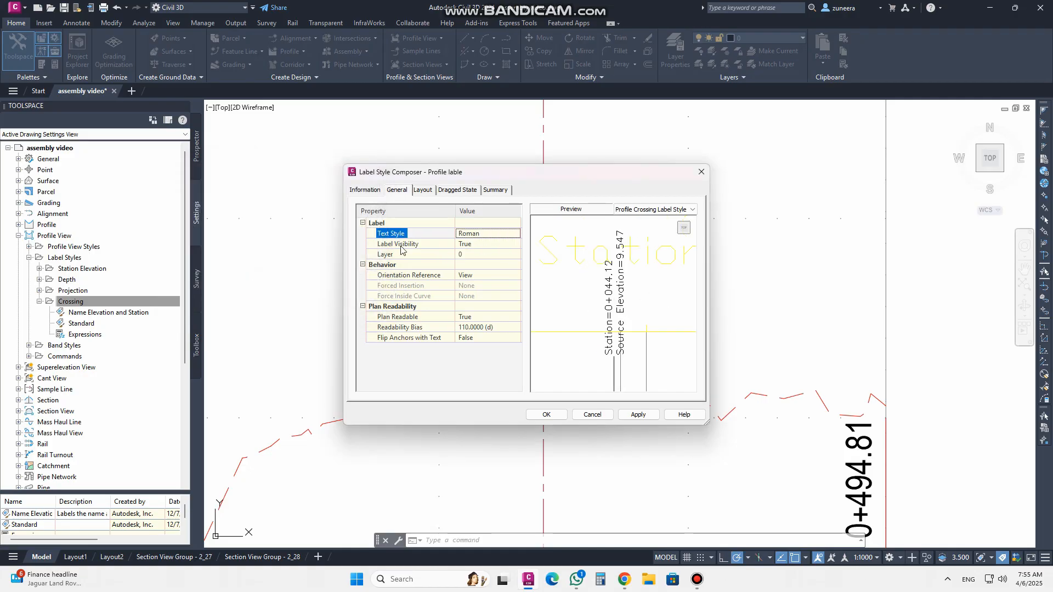
left_click(469, 256)
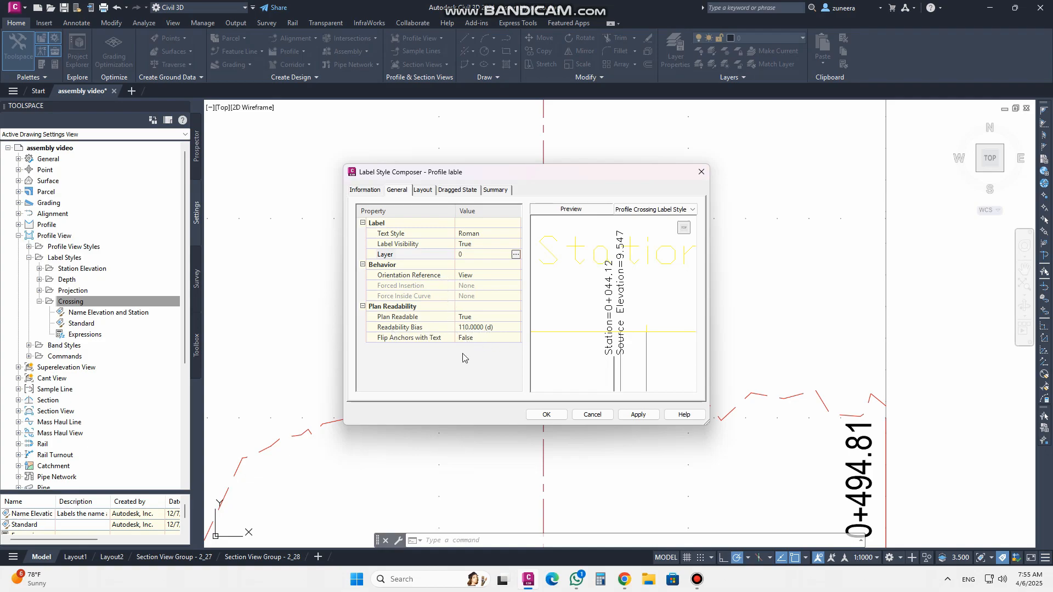
Delete the existing Crossing Text and Line components from the label style's layout
left_click(418, 192)
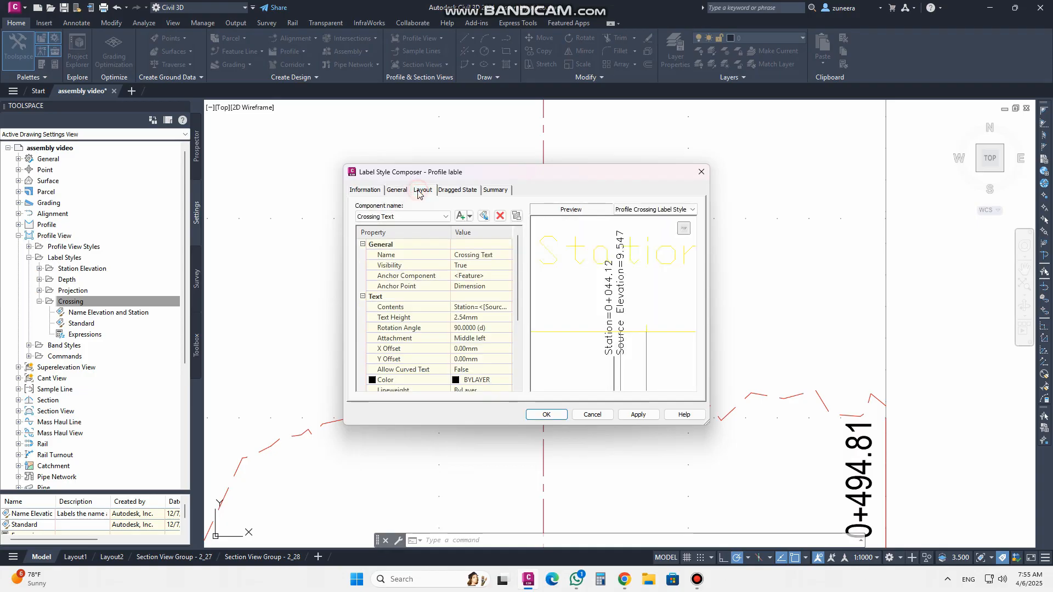
left_click_drag(706, 423, 830, 533)
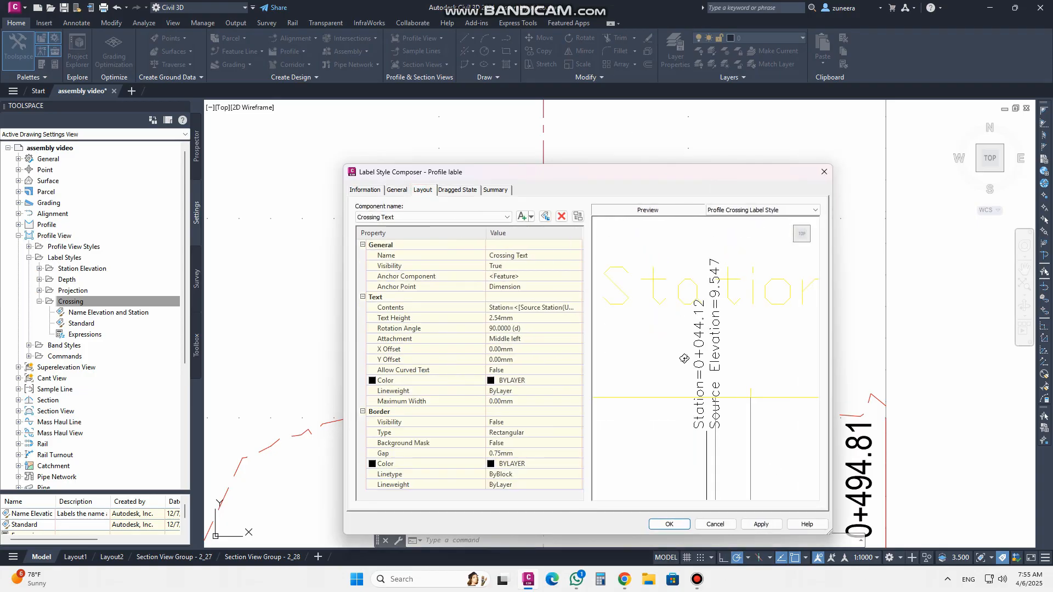
scroll(674, 332, "down", 3)
scroll(715, 376, "up", 5)
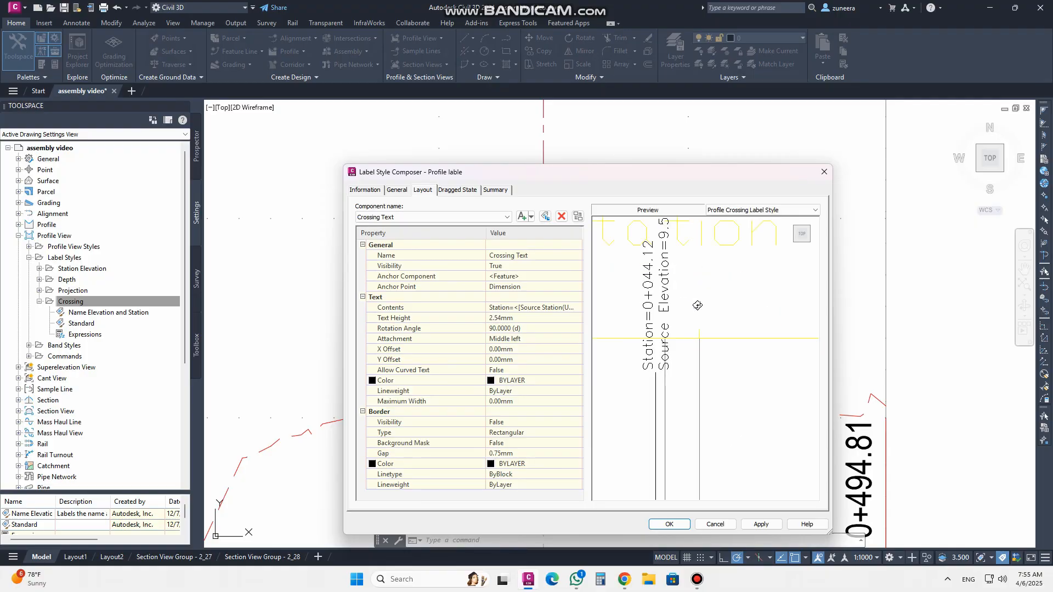
scroll(676, 274, "down", 3)
left_click(399, 217)
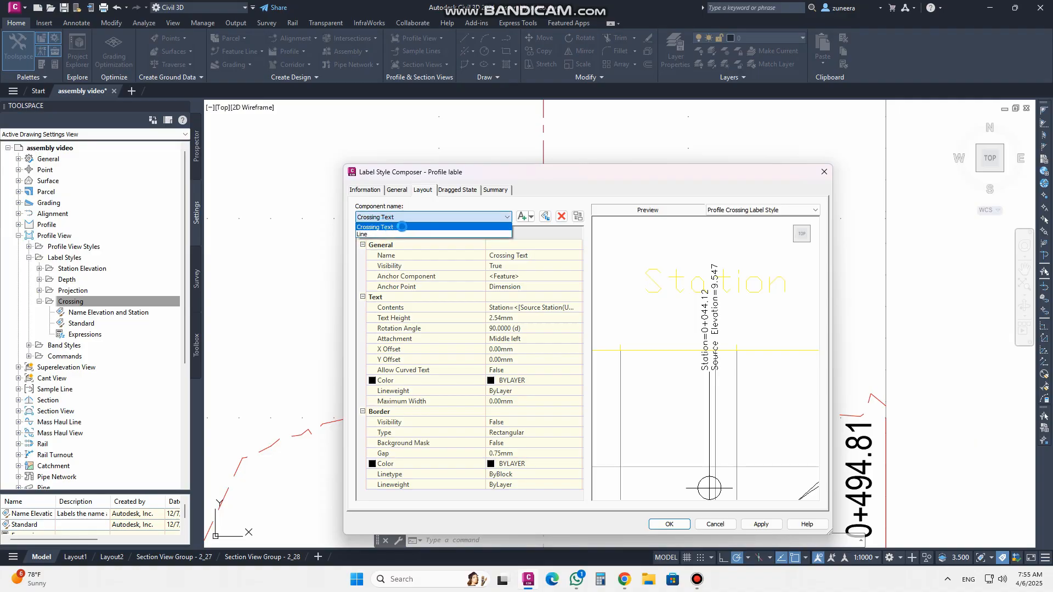
left_click(403, 227)
left_click(561, 217)
left_click(562, 217)
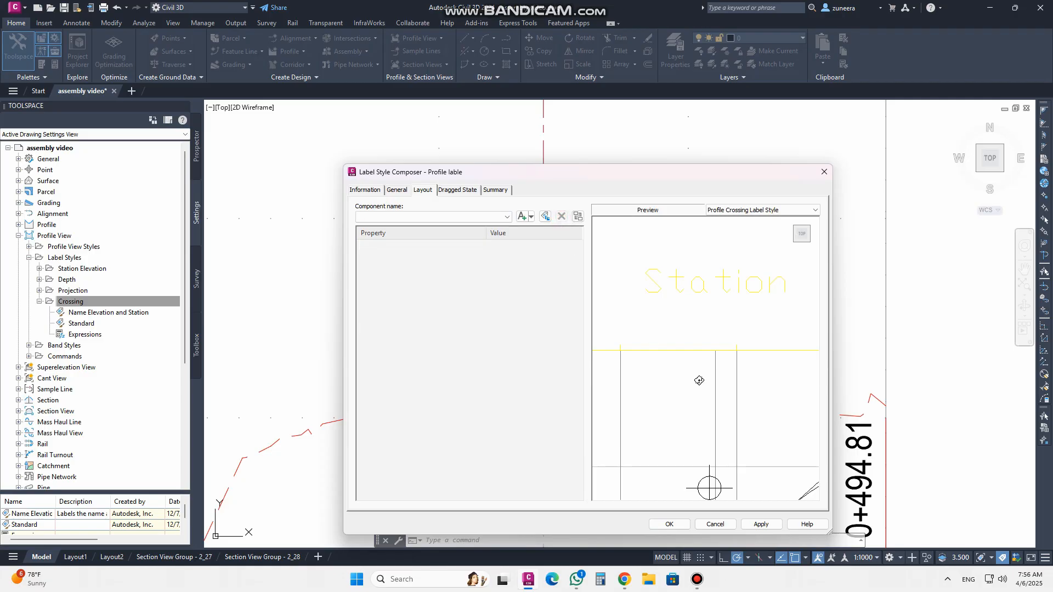
Add a new Text component to the label style layout and name it profile
scroll(694, 340, "up", 3)
middle_click_drag(717, 416, 668, 355)
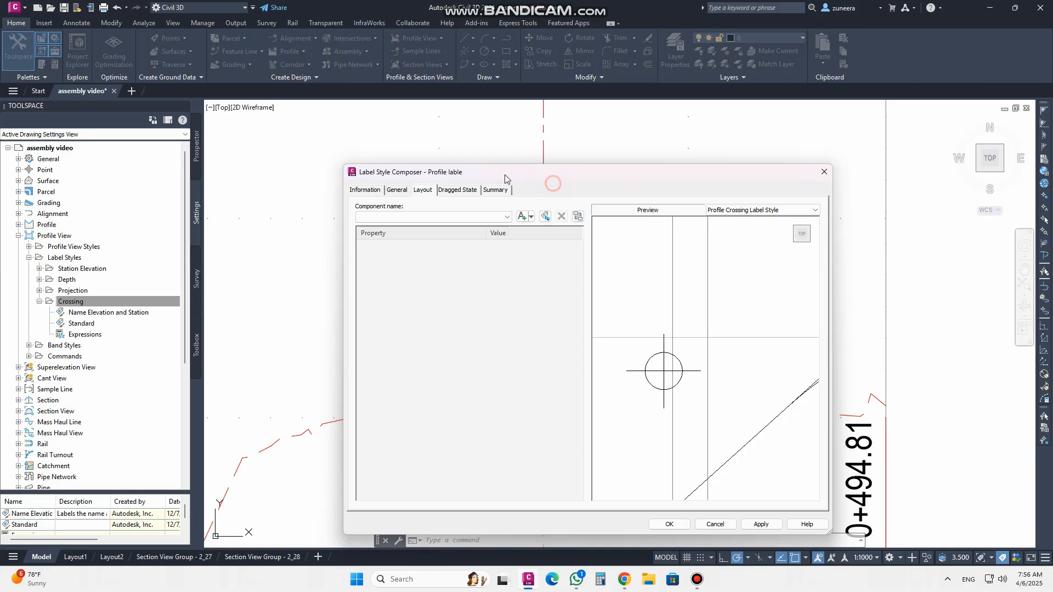
left_click_drag(483, 171, 367, 138)
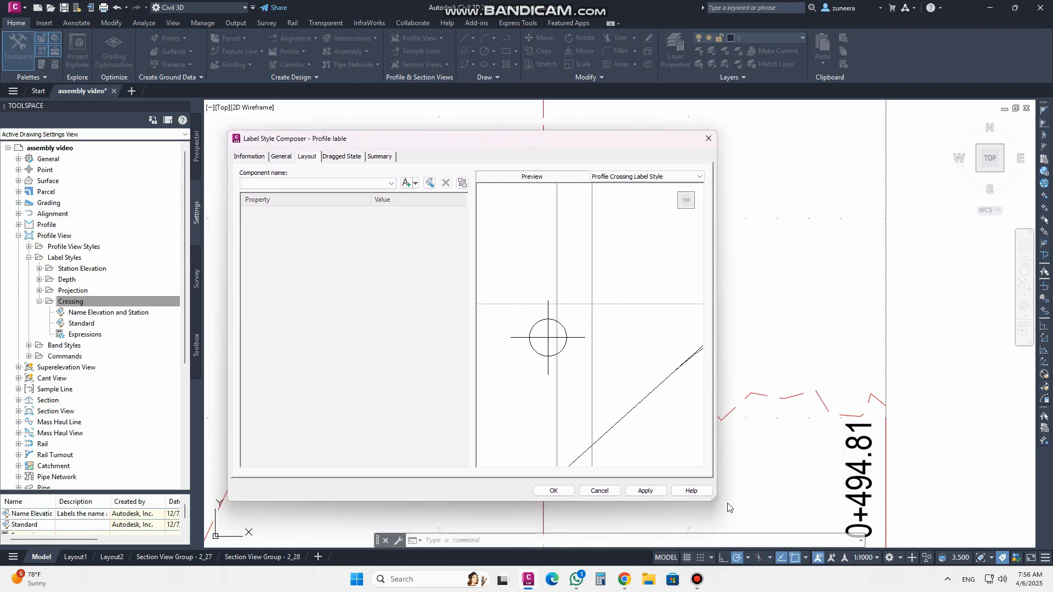
left_click_drag(714, 500, 782, 543)
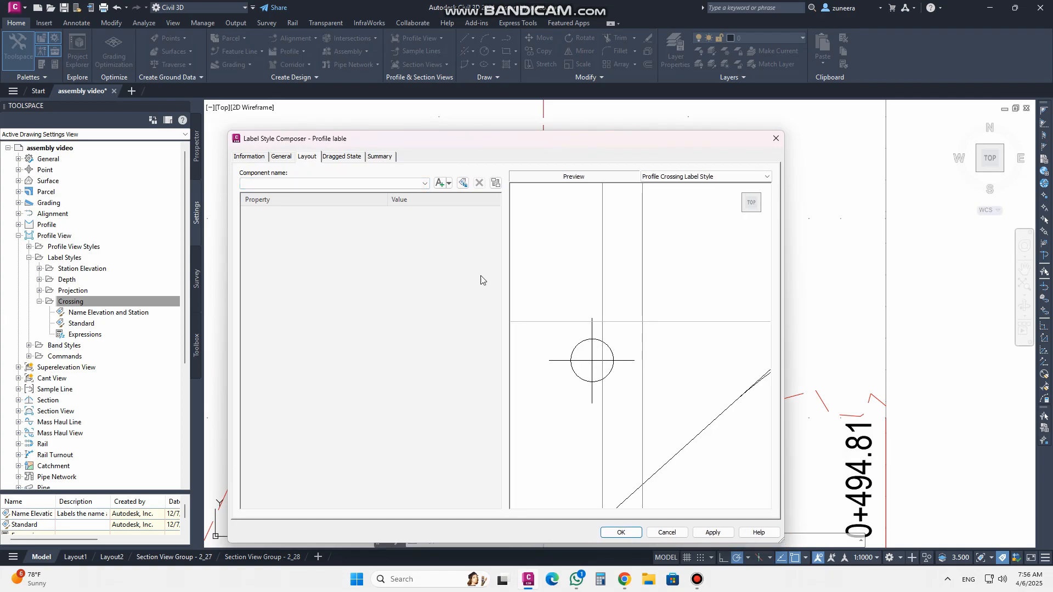
left_click(449, 183)
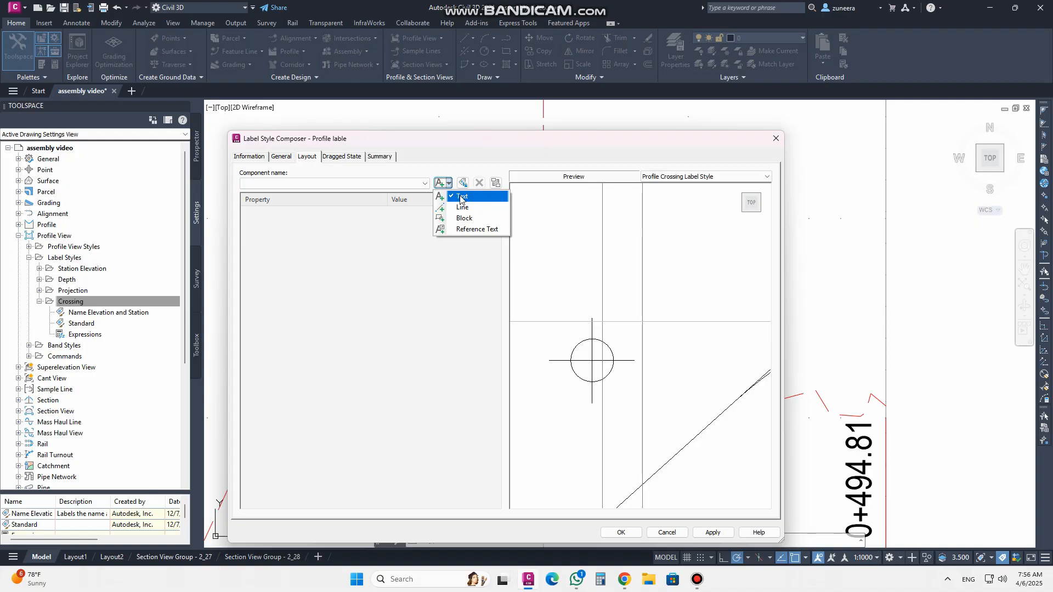
left_click(461, 198)
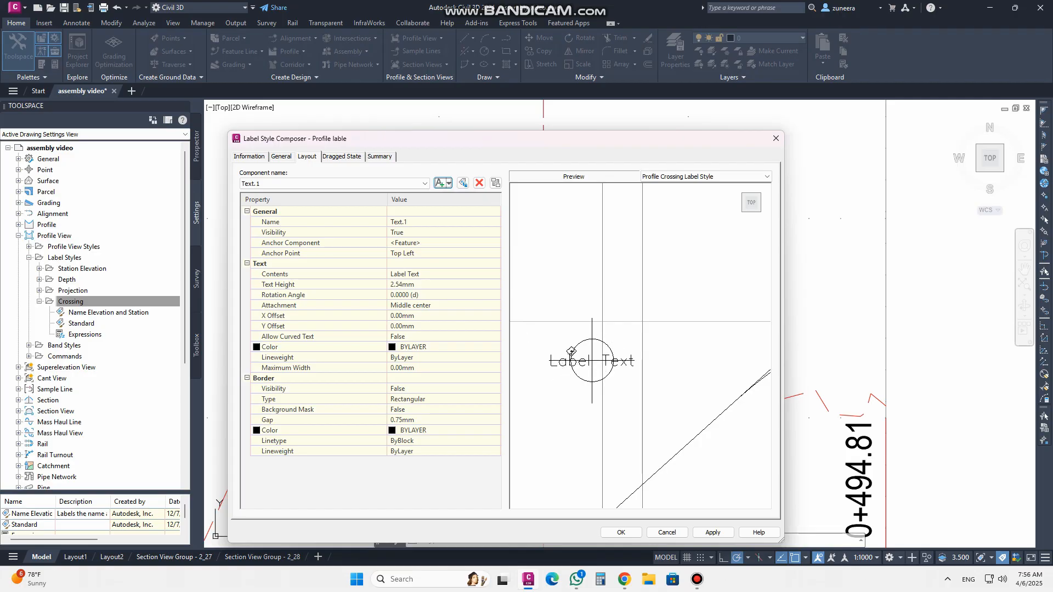
left_click(437, 222)
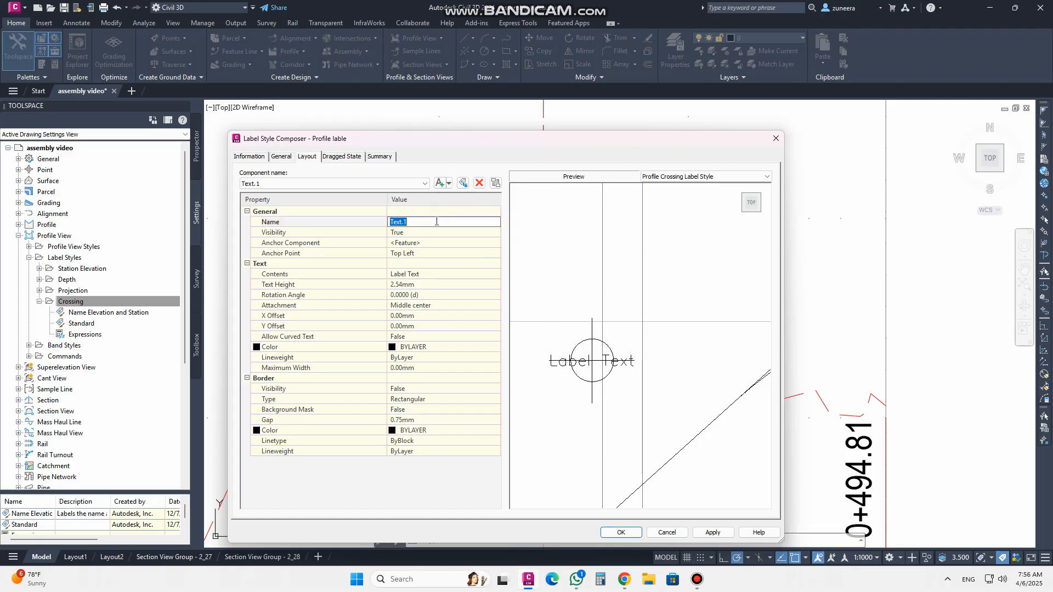
type("profile")
left_click(428, 234)
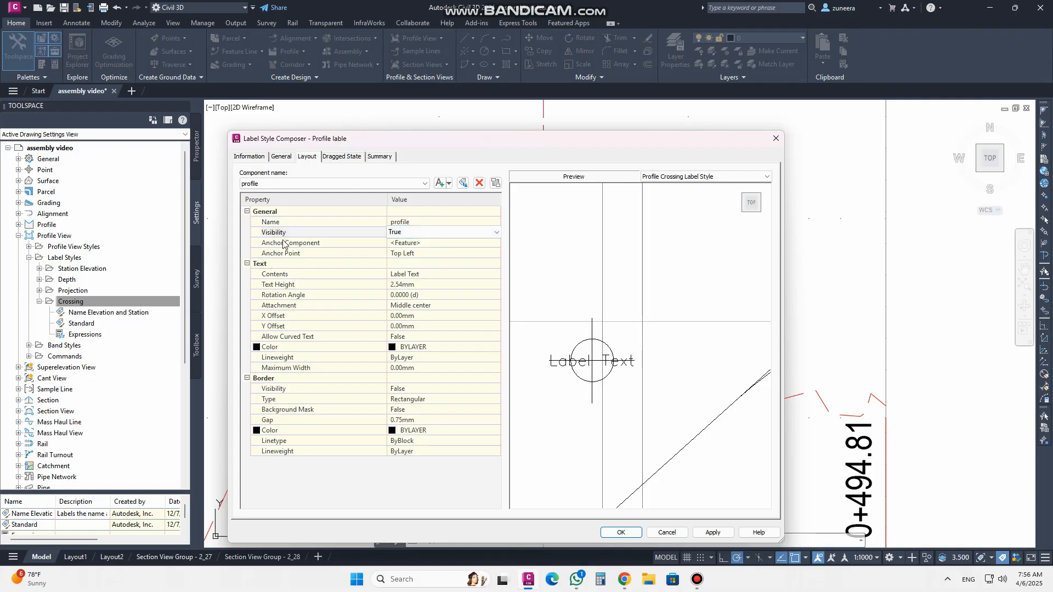
Set the profile text component's anchor point to Middle Left
left_click(439, 244)
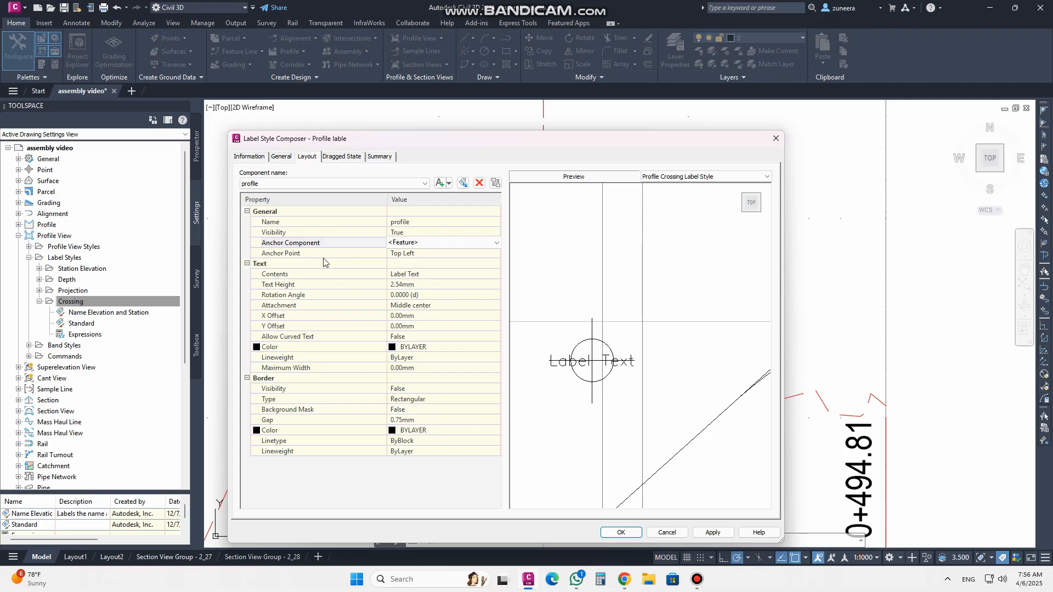
left_click(434, 255)
left_click(433, 253)
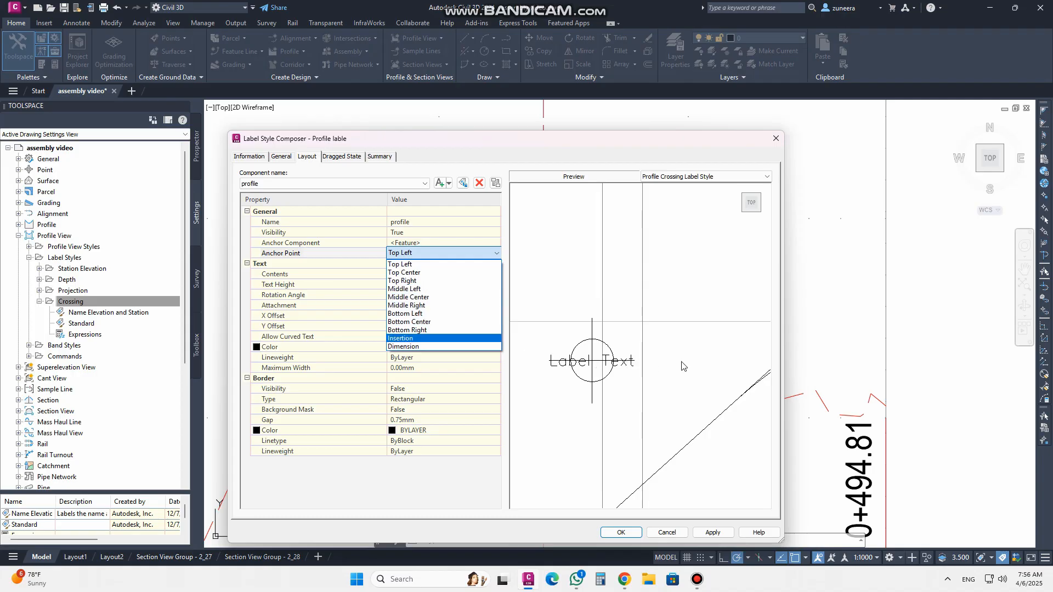
left_click(422, 290)
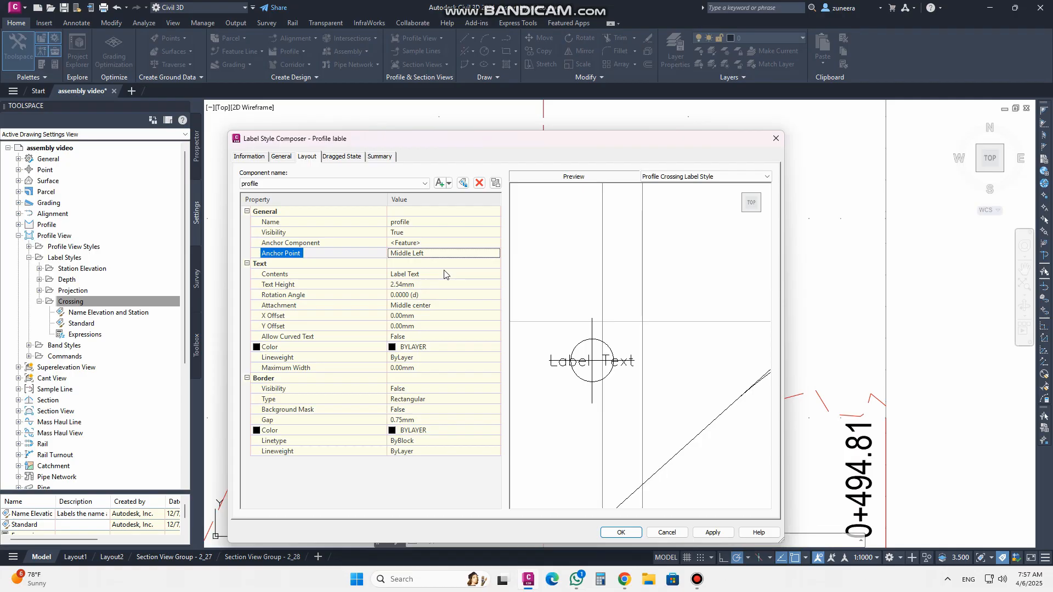
Set the profile text component's attachment to Middle left
left_click(431, 275)
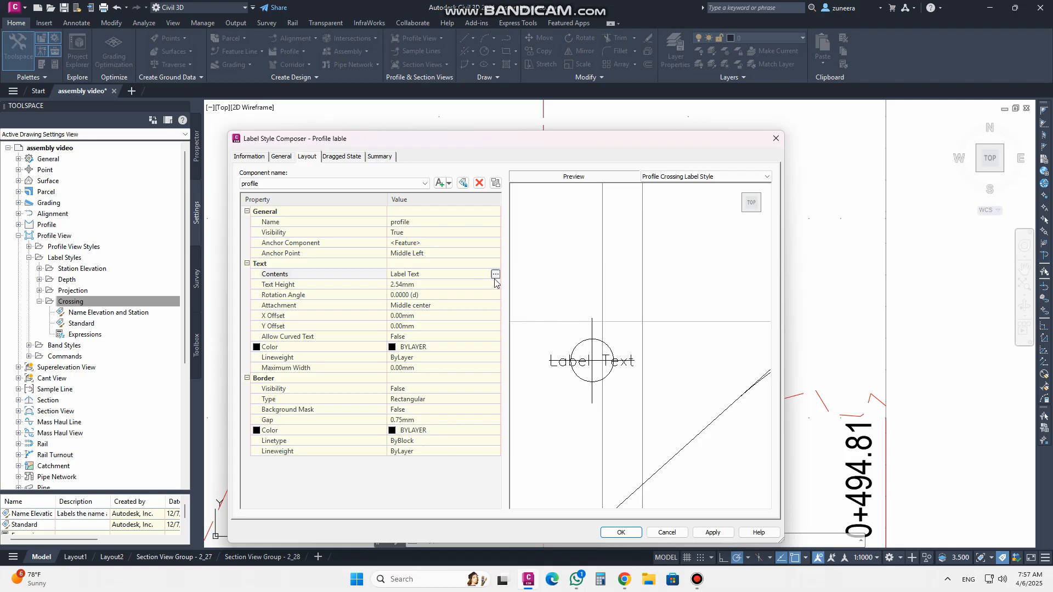
left_click(406, 284)
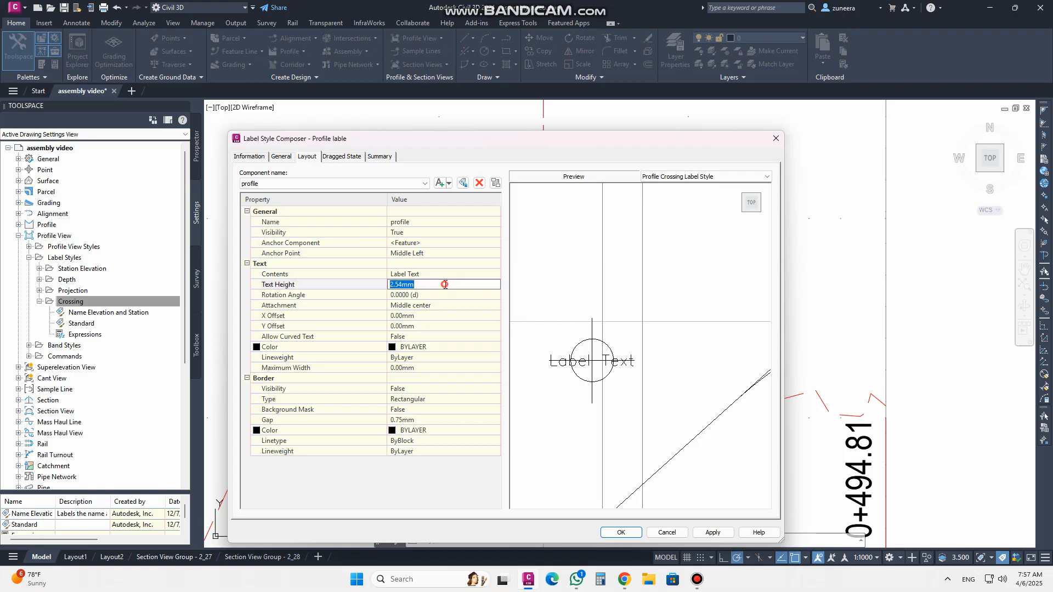
left_click(408, 296)
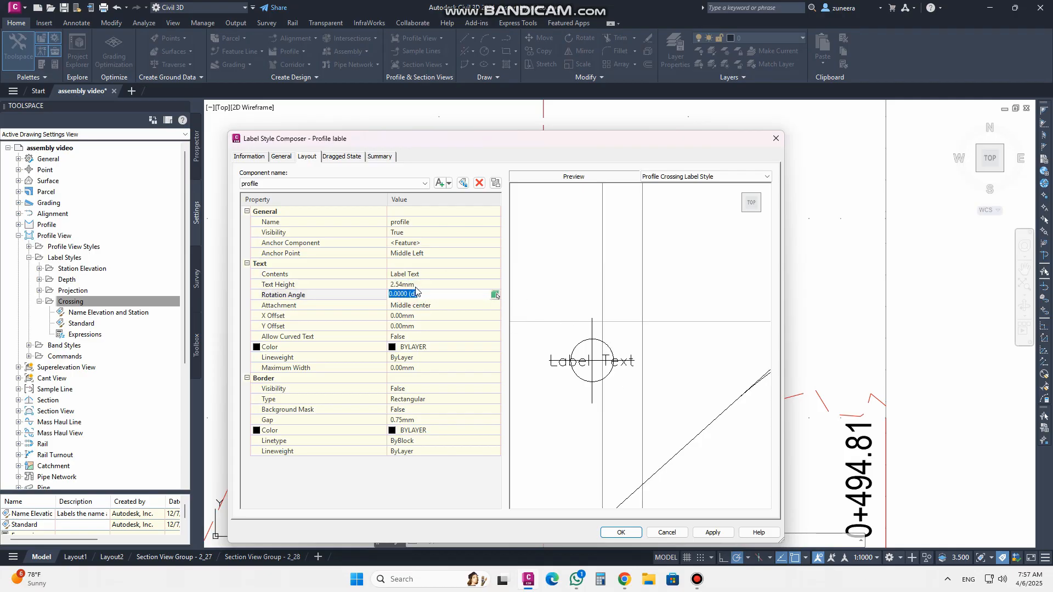
left_click(415, 285)
left_click(418, 297)
left_click(419, 307)
left_click(485, 310)
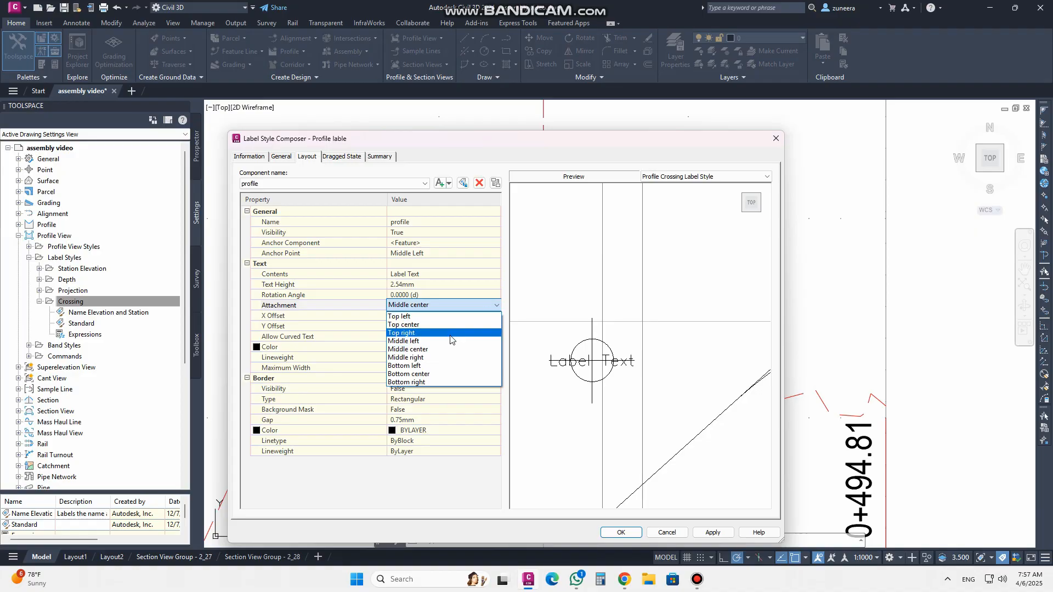
left_click(427, 341)
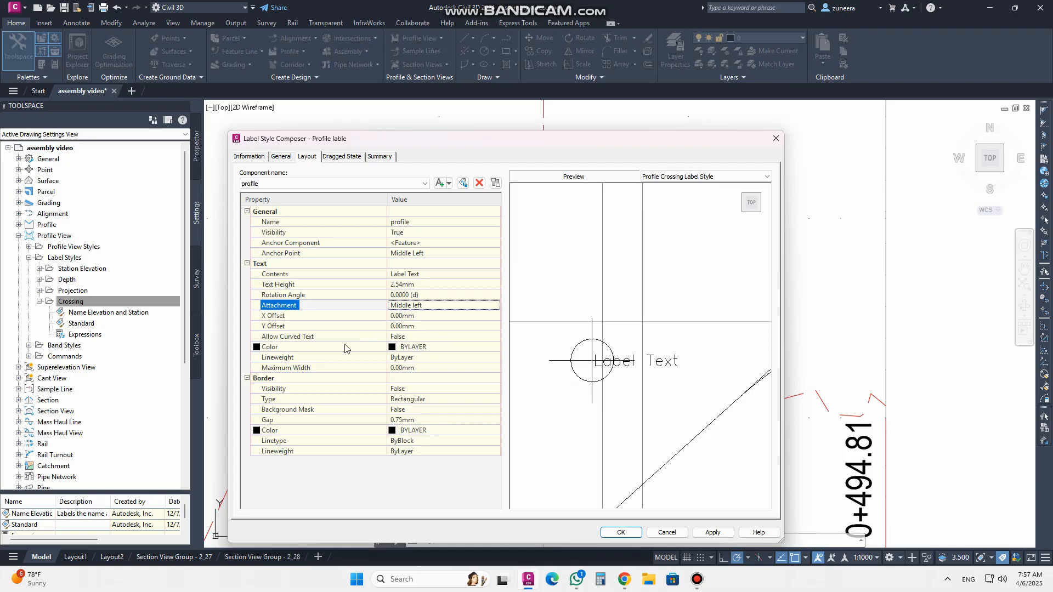
Set the profile text component's X offset to 5 mm
left_click(426, 317)
left_click_drag(396, 317, 399, 318)
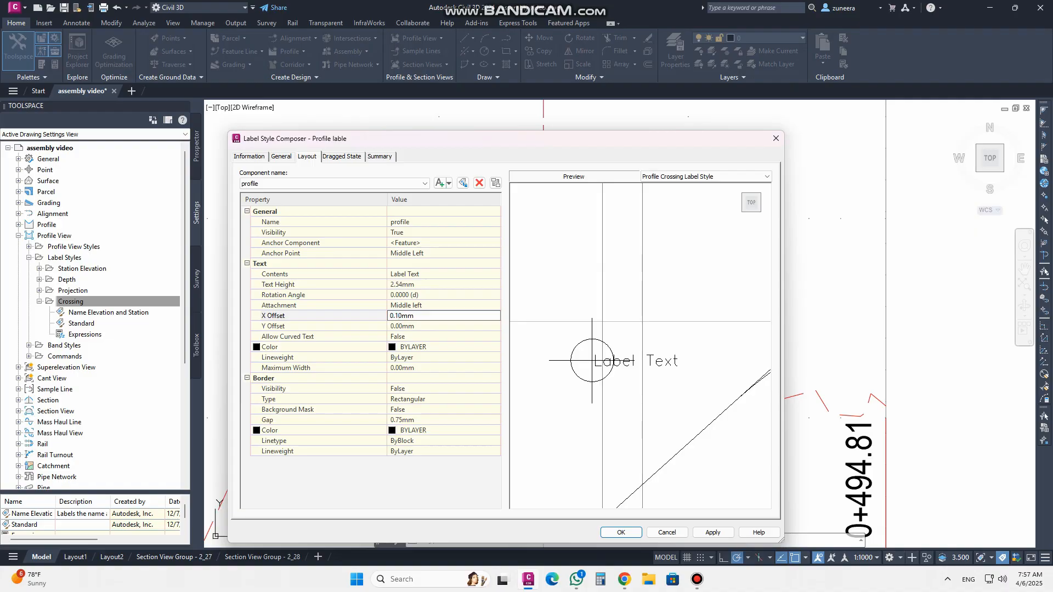
left_click(422, 328)
left_click(415, 317)
left_click(398, 315)
left_click(397, 316)
left_click(433, 328)
left_click(422, 320)
type("2")
left_click(417, 305)
left_click(411, 317)
type("5")
left_click(425, 305)
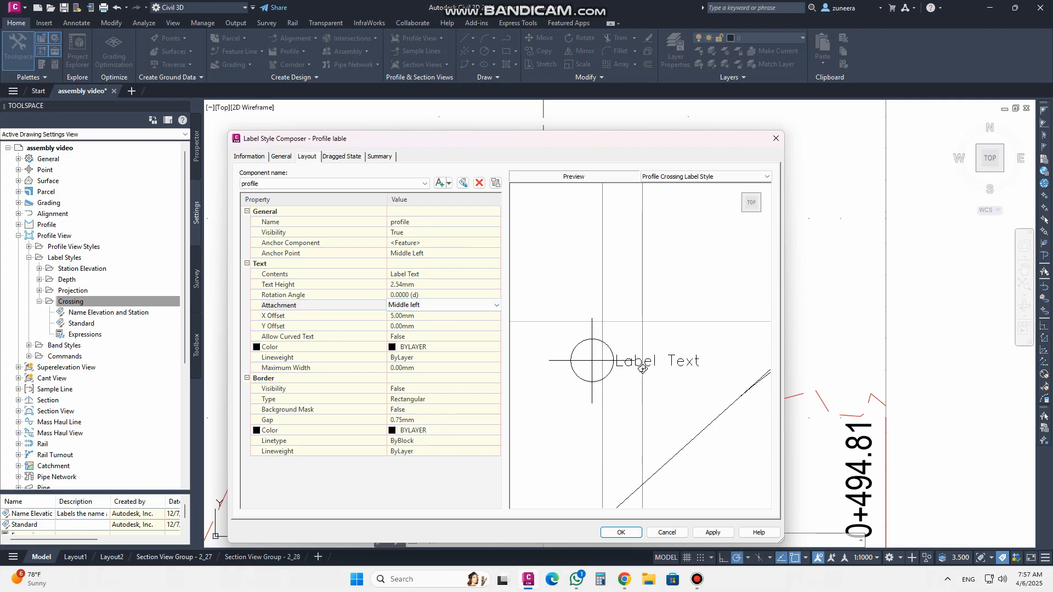
Set the profile text component's color to 250
left_click(437, 348)
left_click(495, 350)
left_click_drag(461, 199, 269, 158)
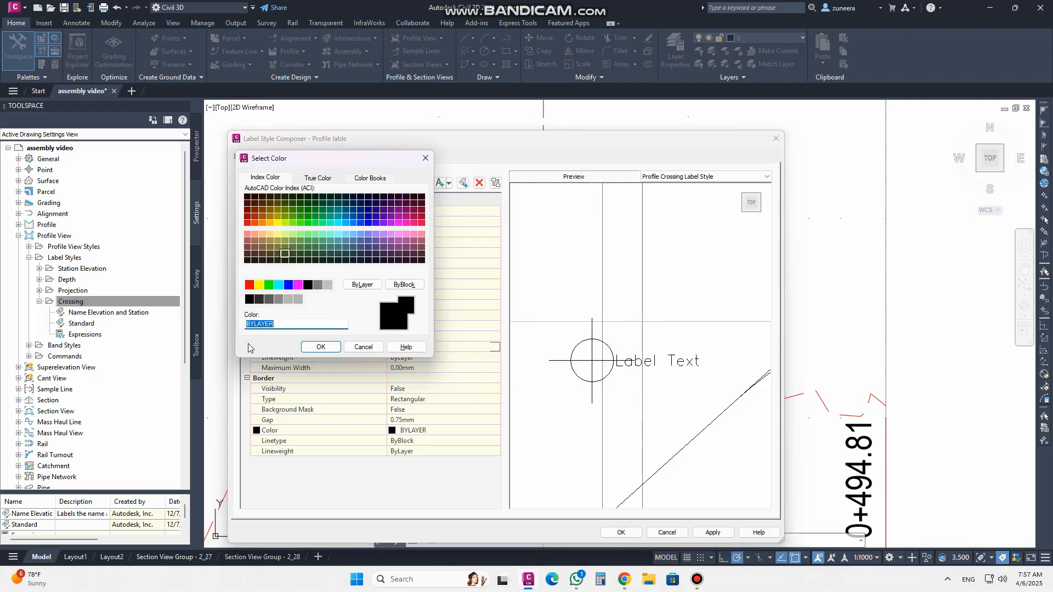
left_click(250, 299)
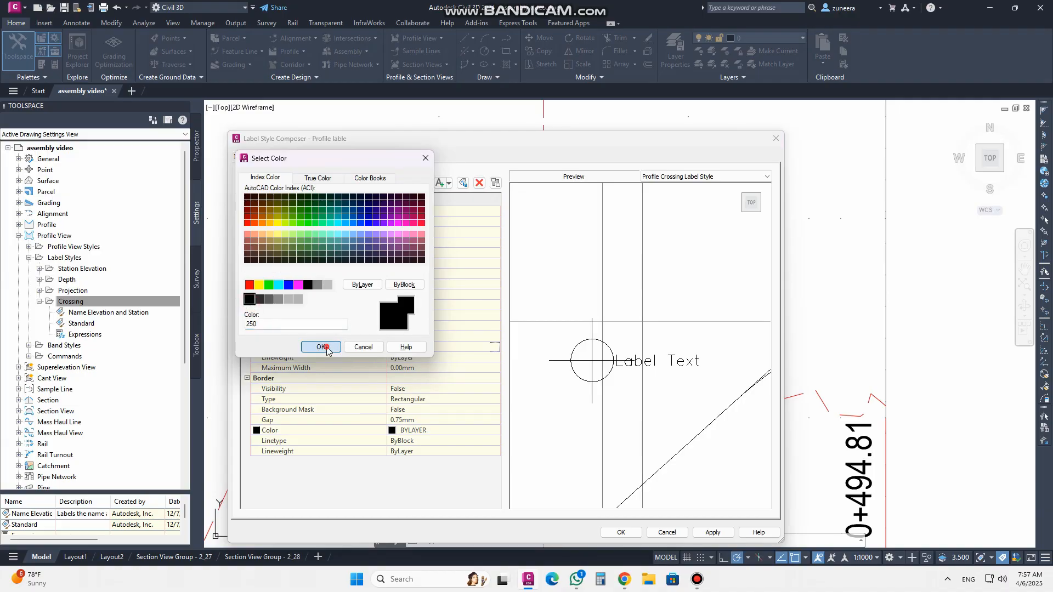
left_click(333, 351)
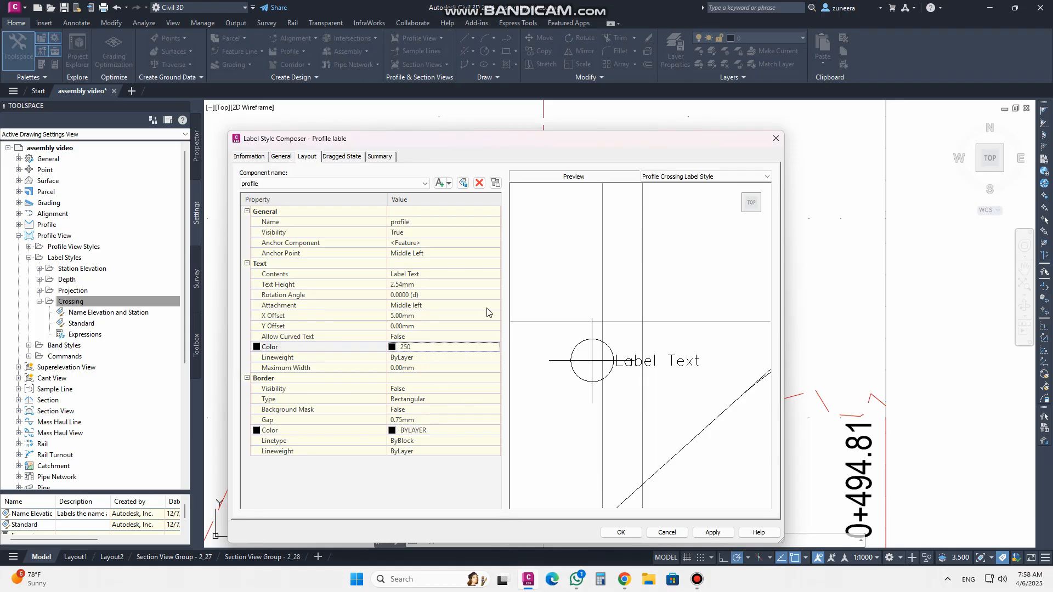
Replace the text contents with the Source Object Name property using upper case capitalization
left_click(422, 274)
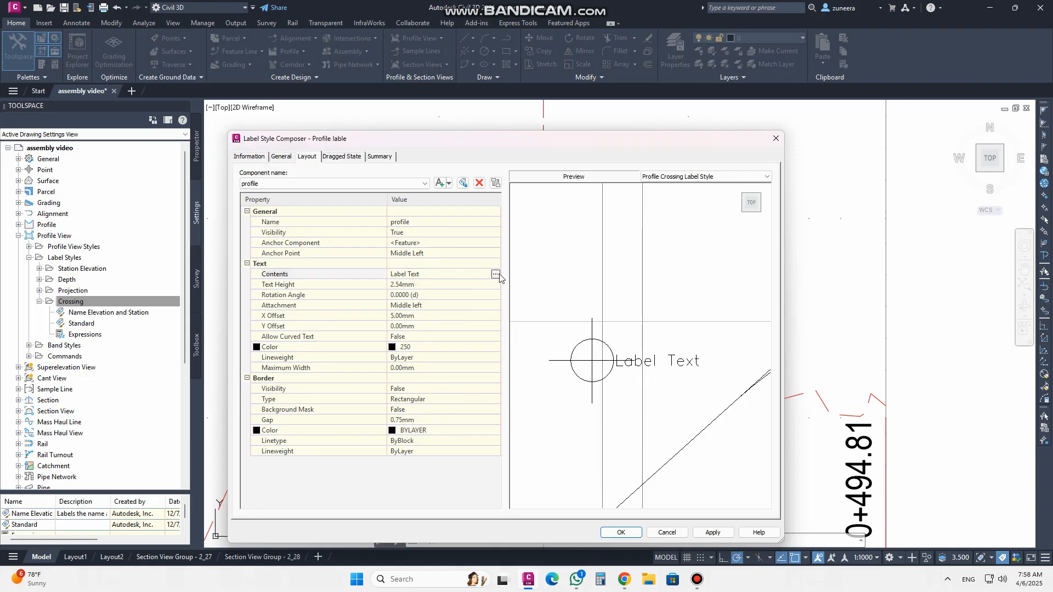
left_click(483, 274)
left_click_drag(465, 249, 299, 130)
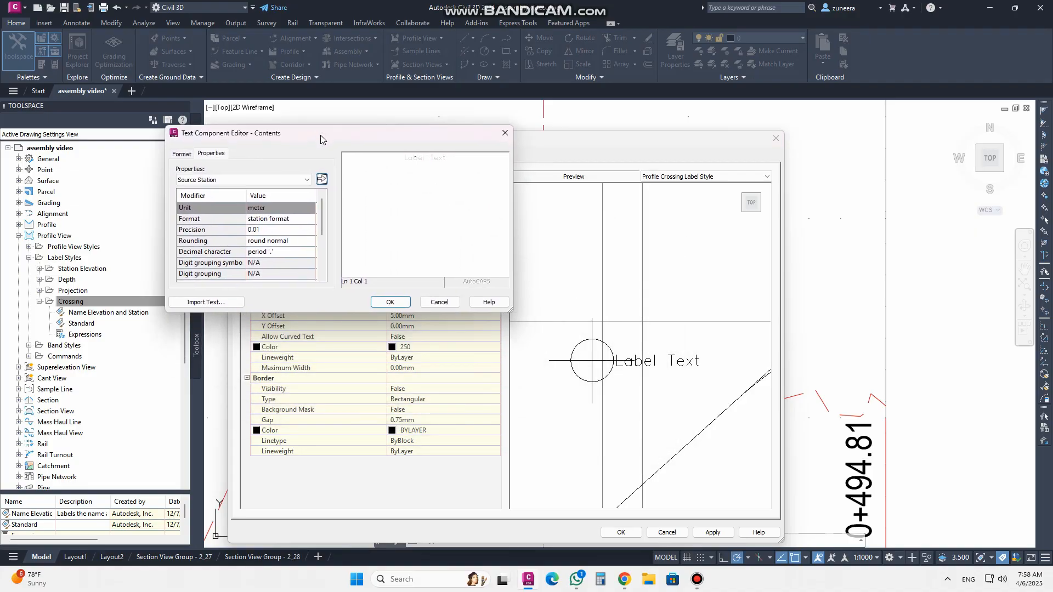
left_click_drag(477, 162, 397, 162)
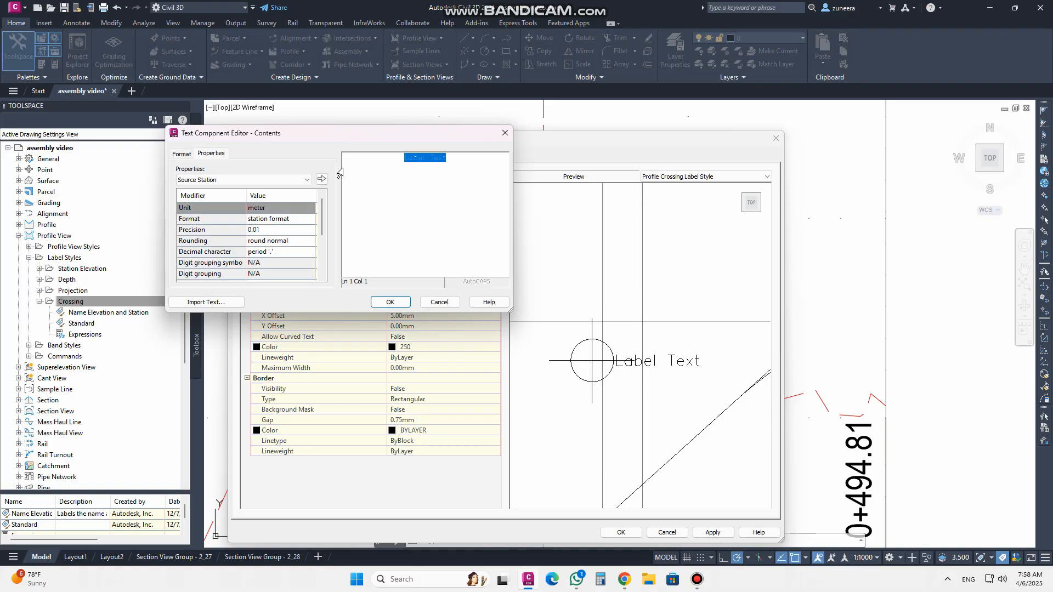
left_click(307, 180)
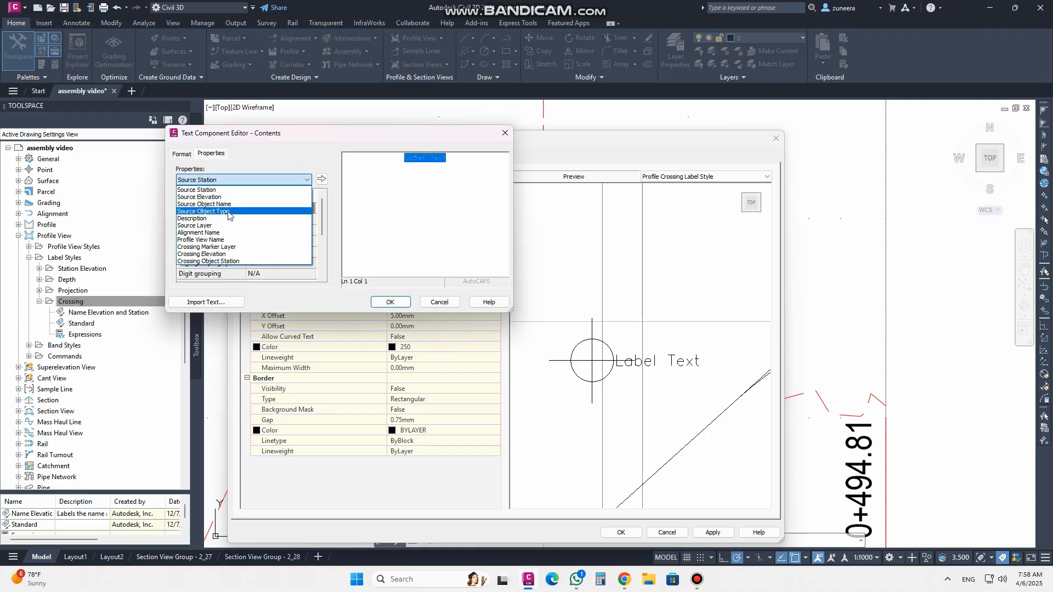
left_click(216, 204)
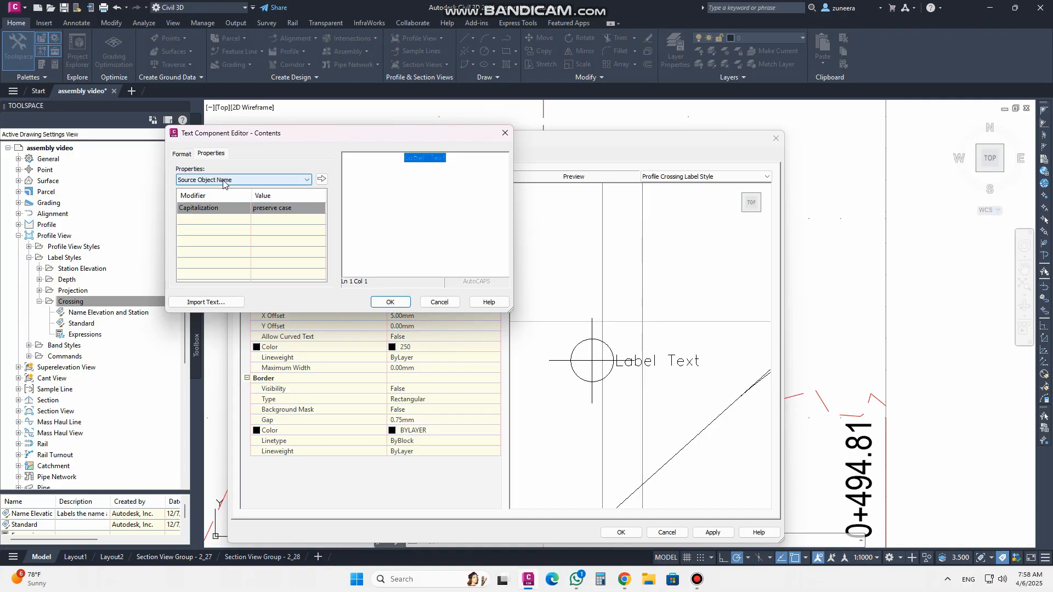
left_click(266, 207)
left_click(273, 208)
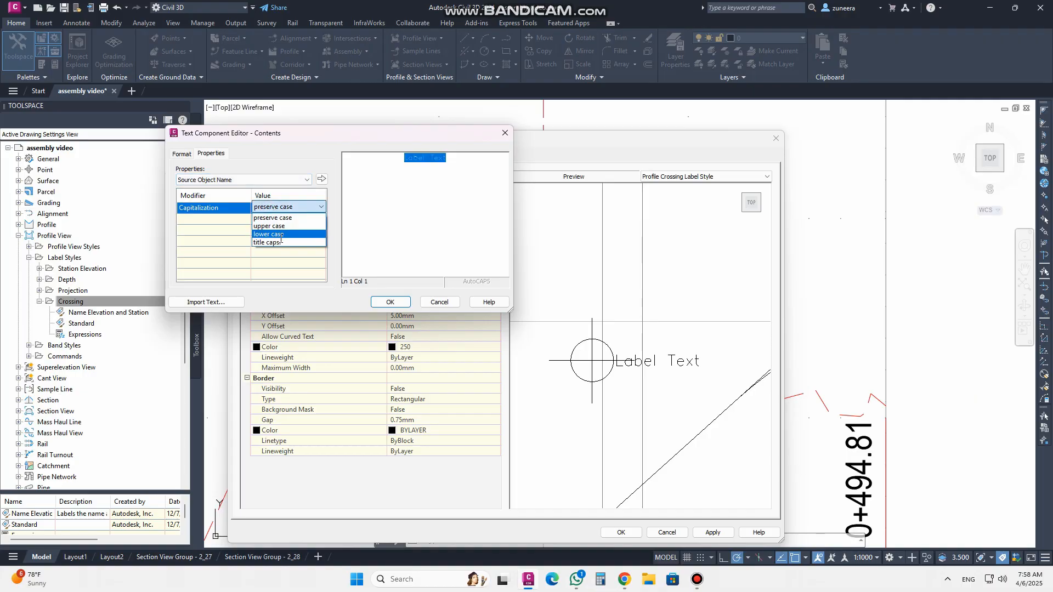
left_click(275, 226)
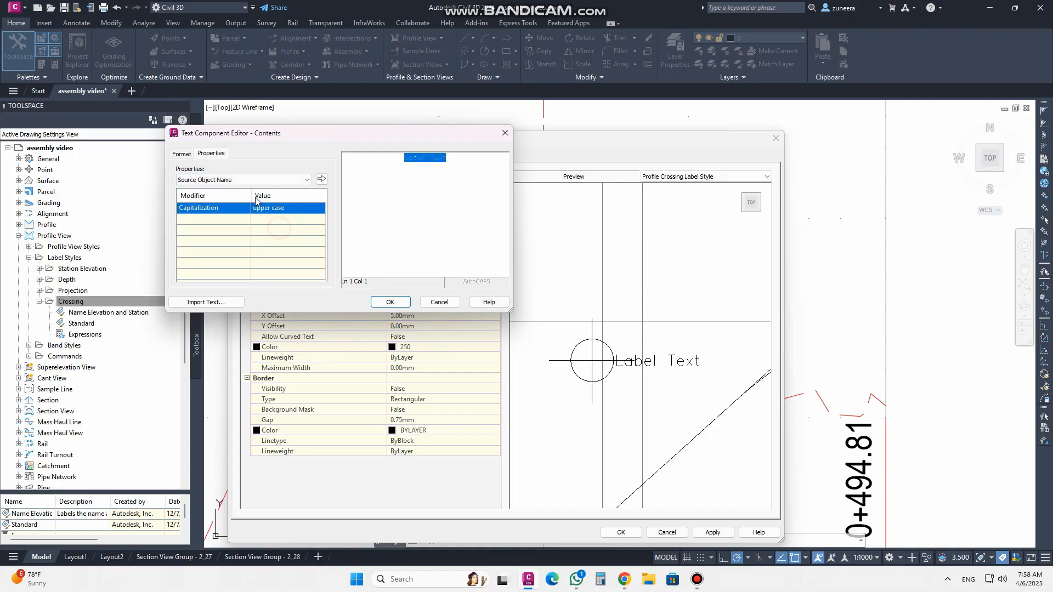
left_click(322, 179)
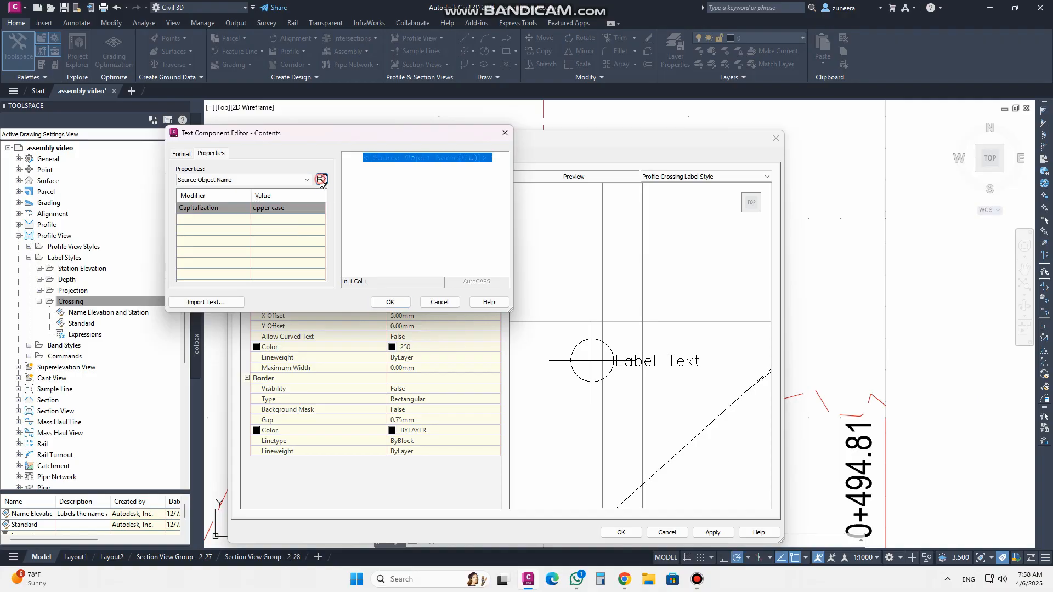
Select the contents text and make it bold with Center justification
left_click(499, 165)
left_click_drag(500, 159, 346, 161)
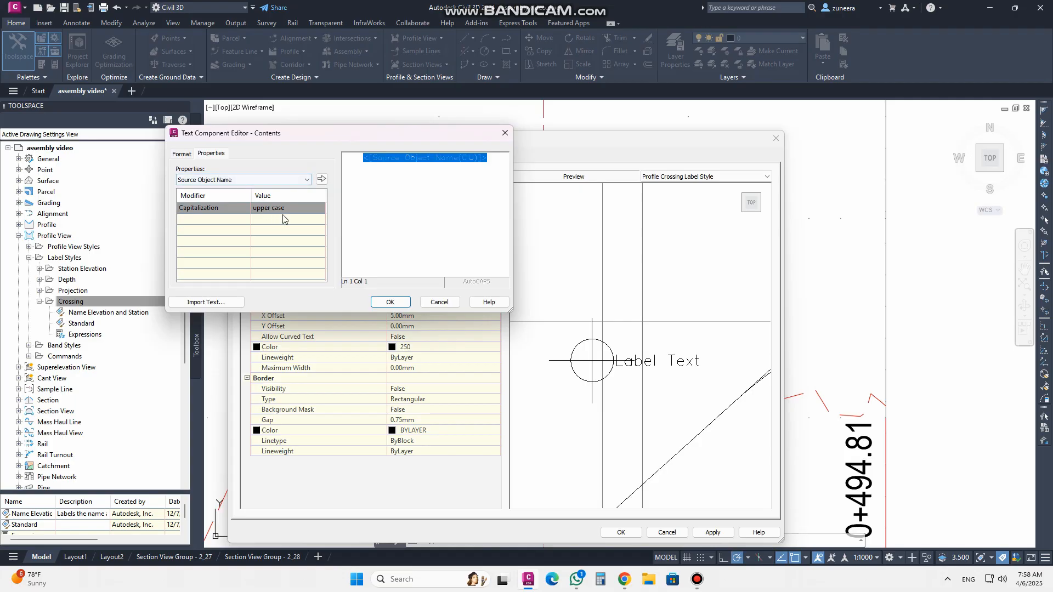
left_click(183, 154)
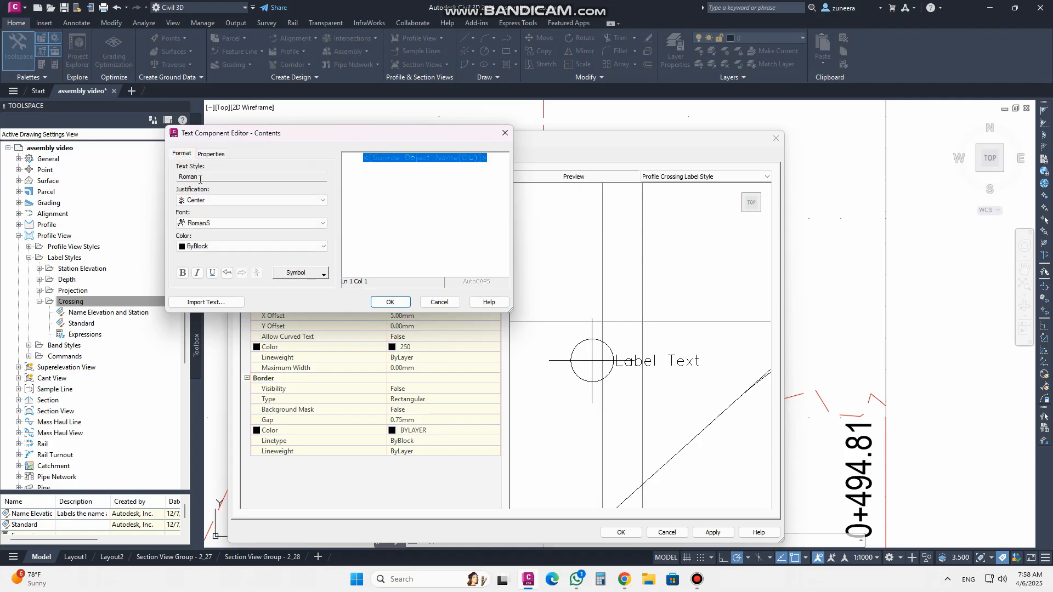
left_click(234, 180)
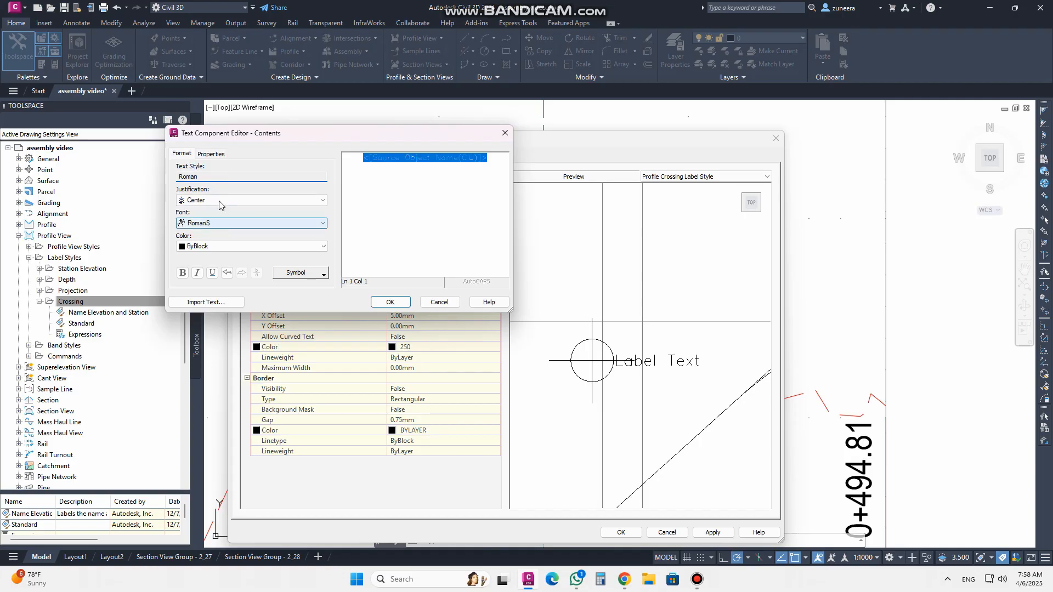
left_click(218, 201)
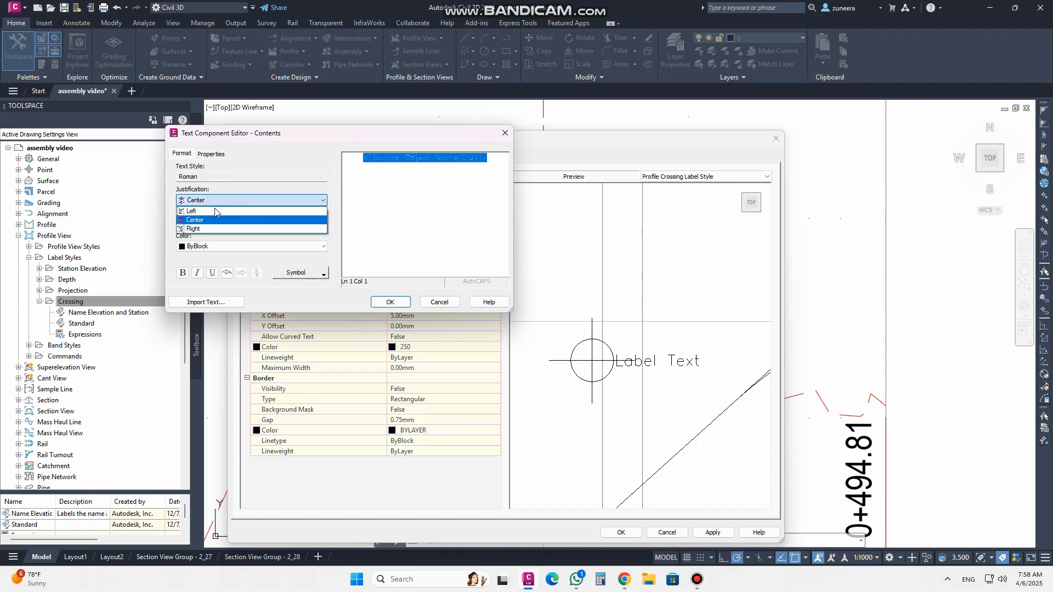
left_click(215, 212)
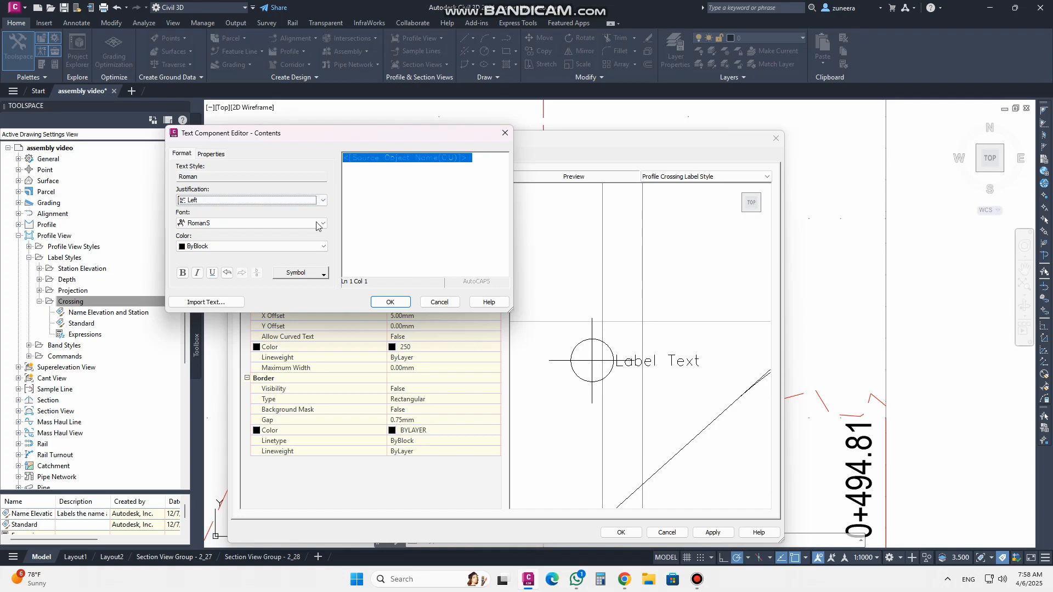
left_click(240, 202)
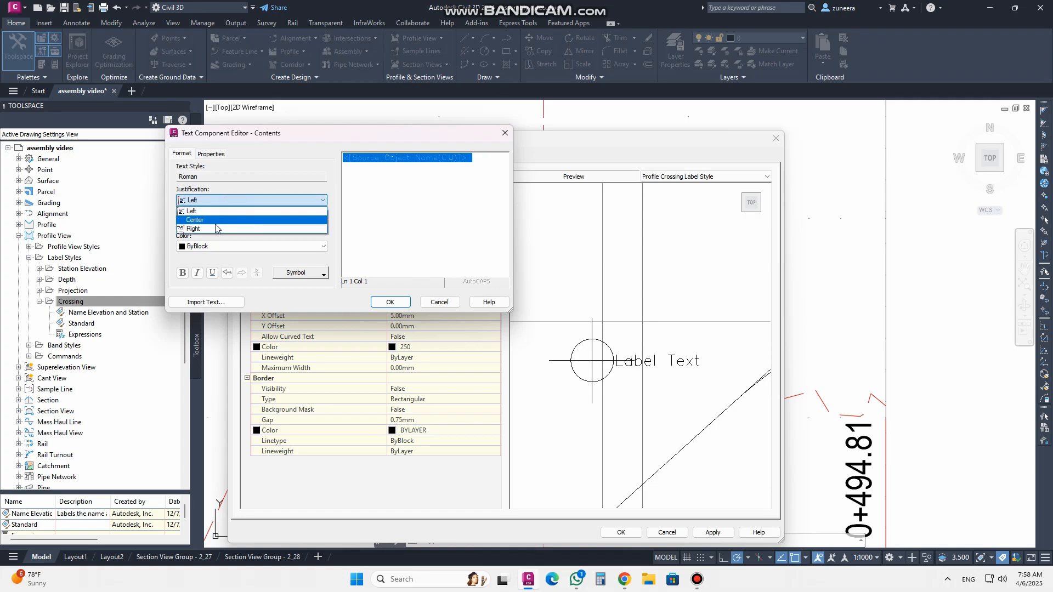
left_click(215, 220)
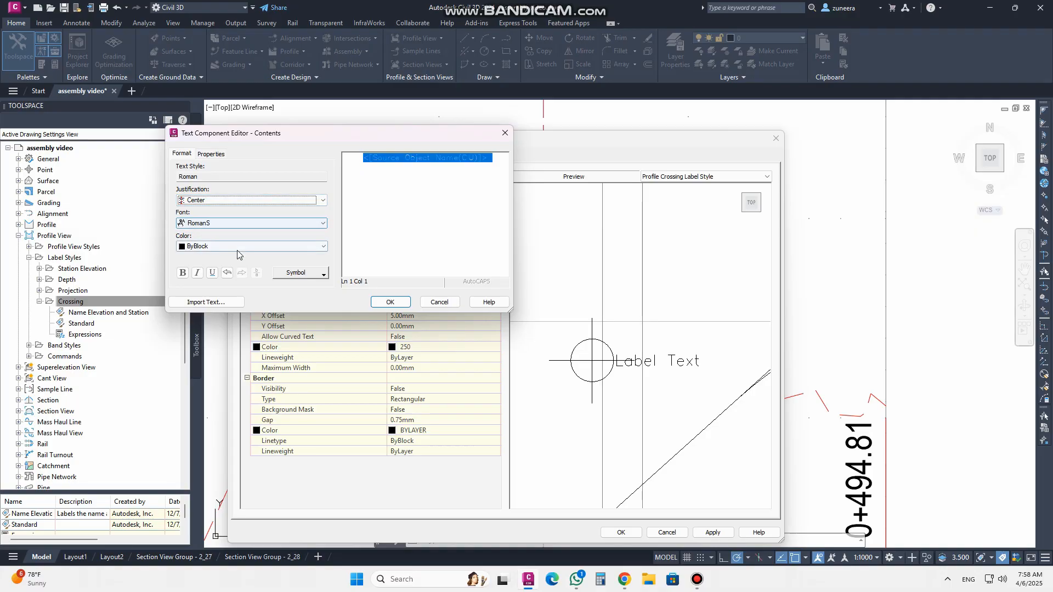
left_click(183, 273)
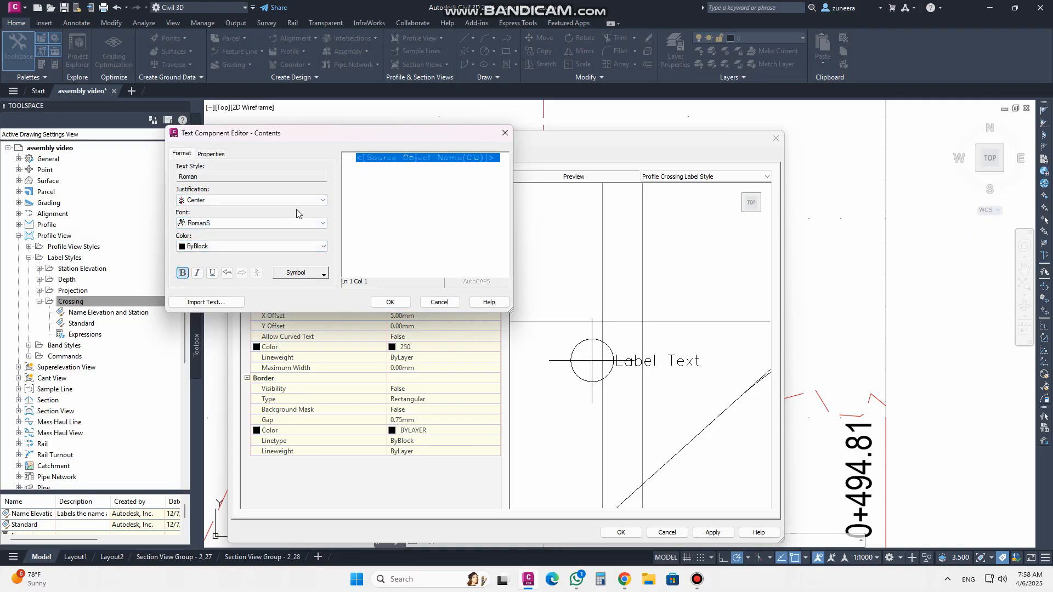
Add a new contents line reading "sta=" followed by the Source Station property
left_click(212, 154)
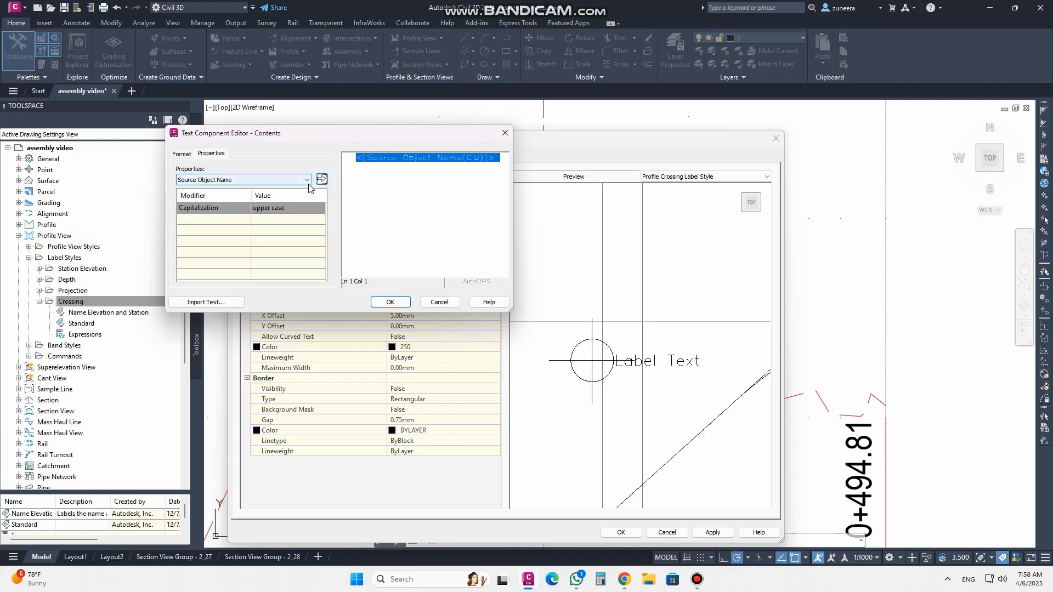
left_click(502, 160)
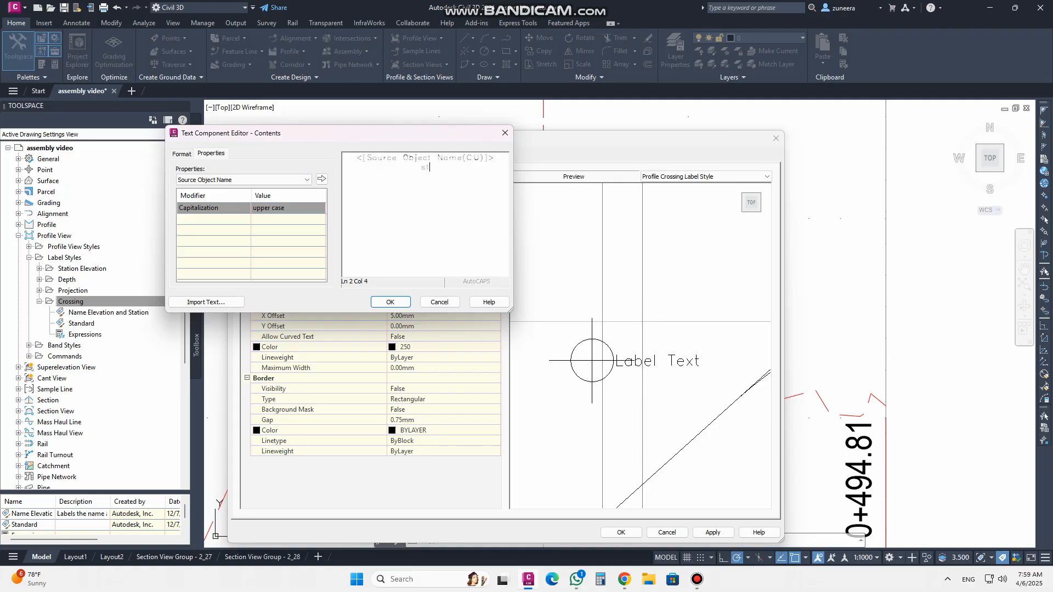
type("sta=")
left_click(247, 180)
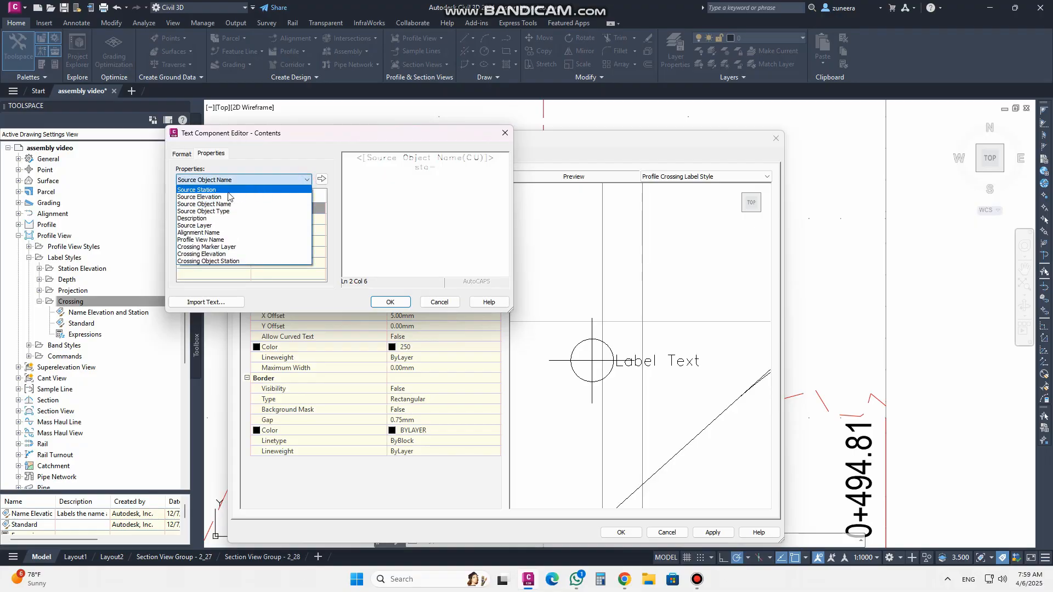
left_click(224, 191)
left_click(321, 180)
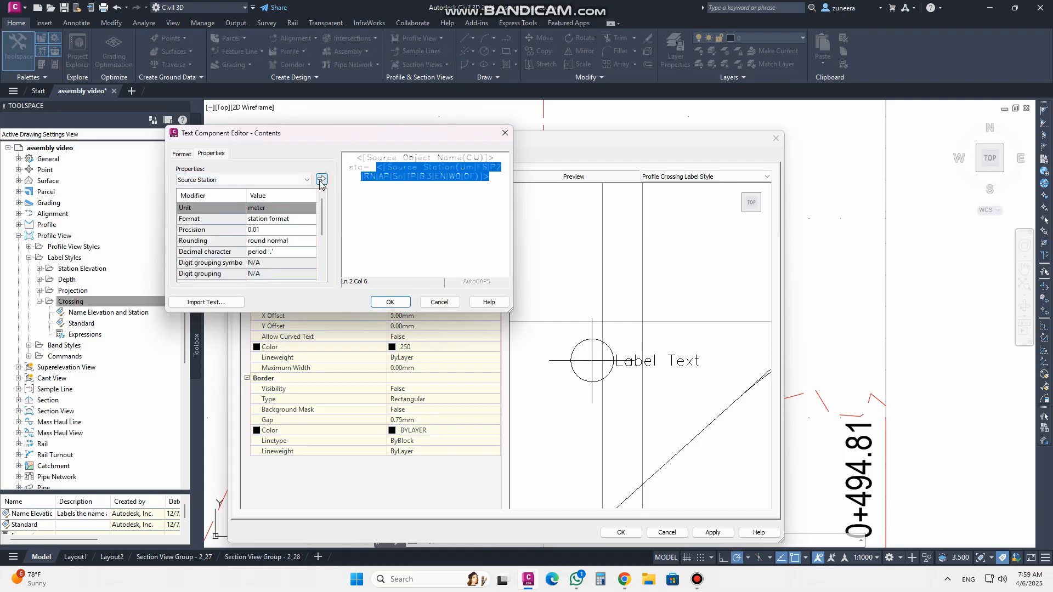
Add another line reading "Ele=" followed by the Source Elevation property
left_click(505, 185)
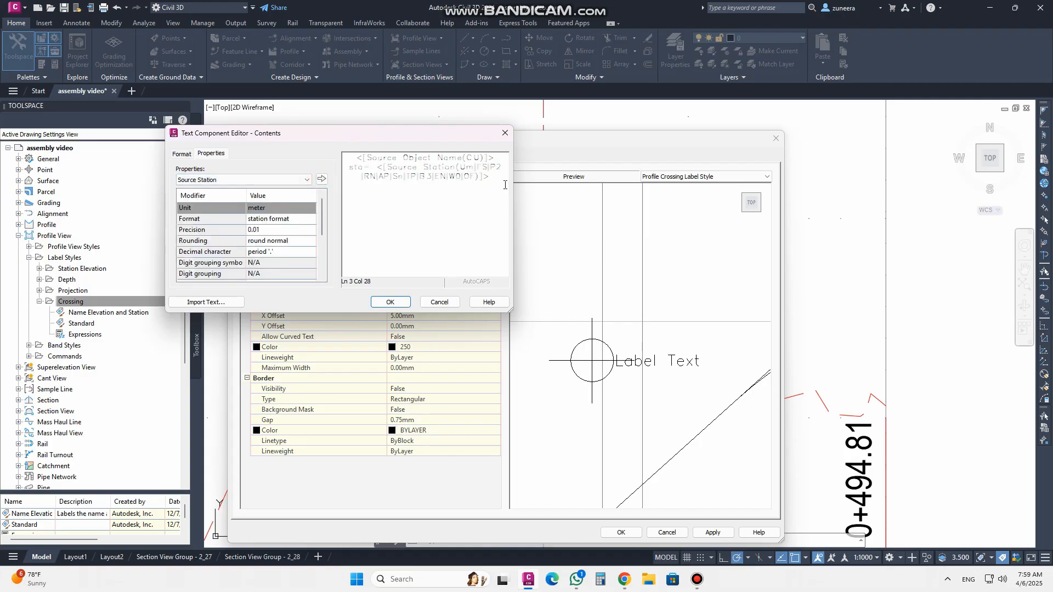
left_click(209, 180)
left_click(211, 189)
left_click(213, 183)
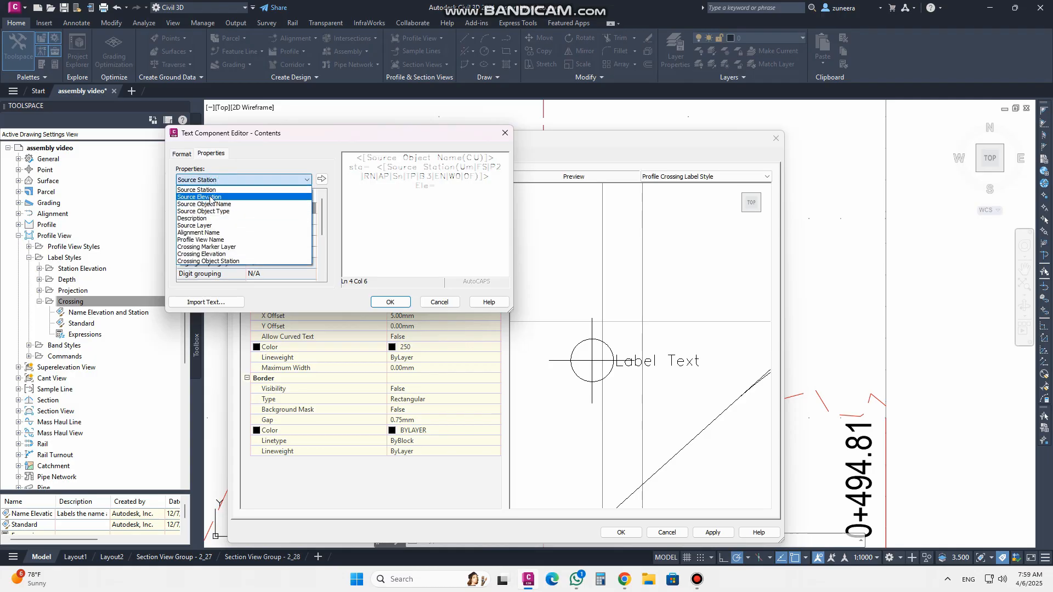
left_click(210, 198)
left_click(321, 180)
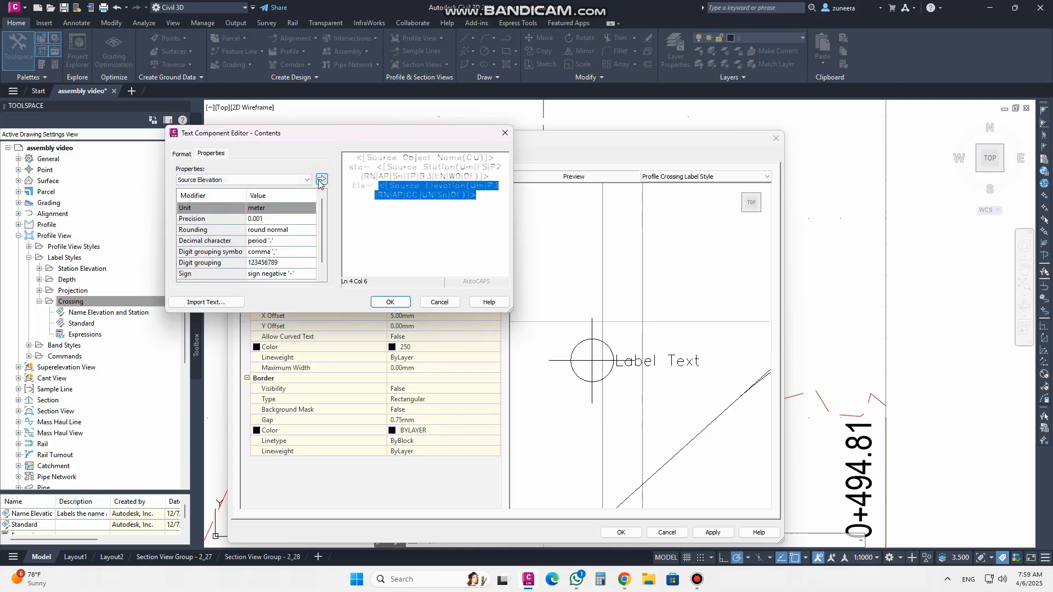
Review the elevation and station precision settings, keeping 0.001, and close the text component editor
left_click(269, 219)
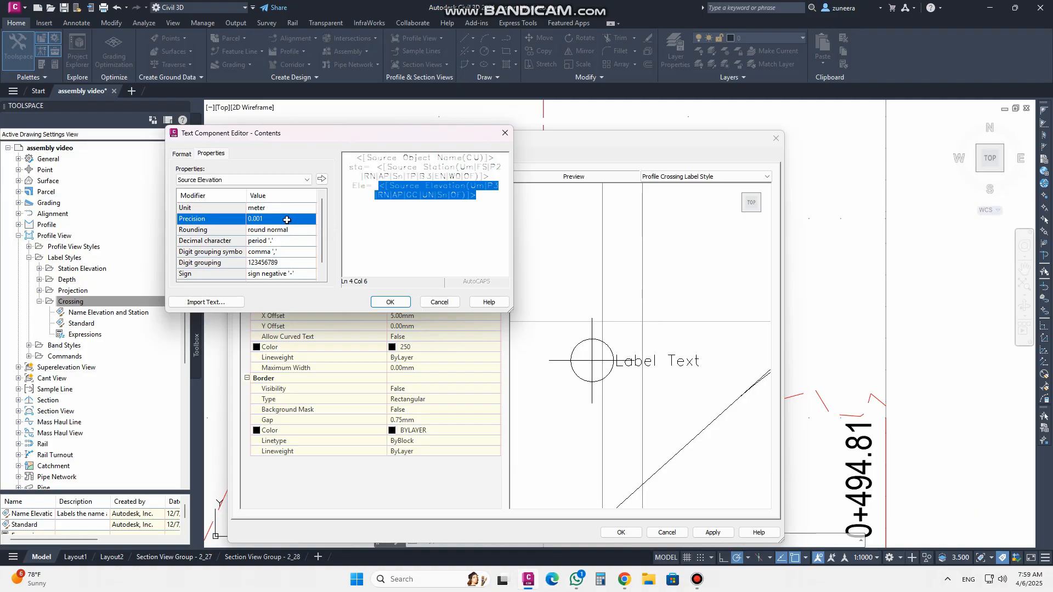
left_click(289, 222)
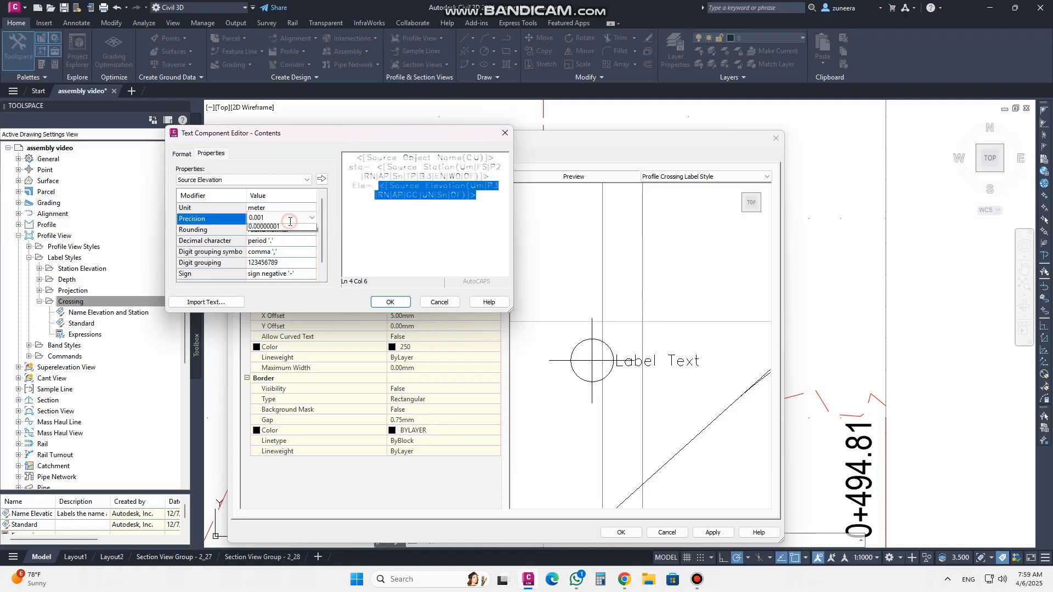
left_click(311, 218)
left_click(310, 206)
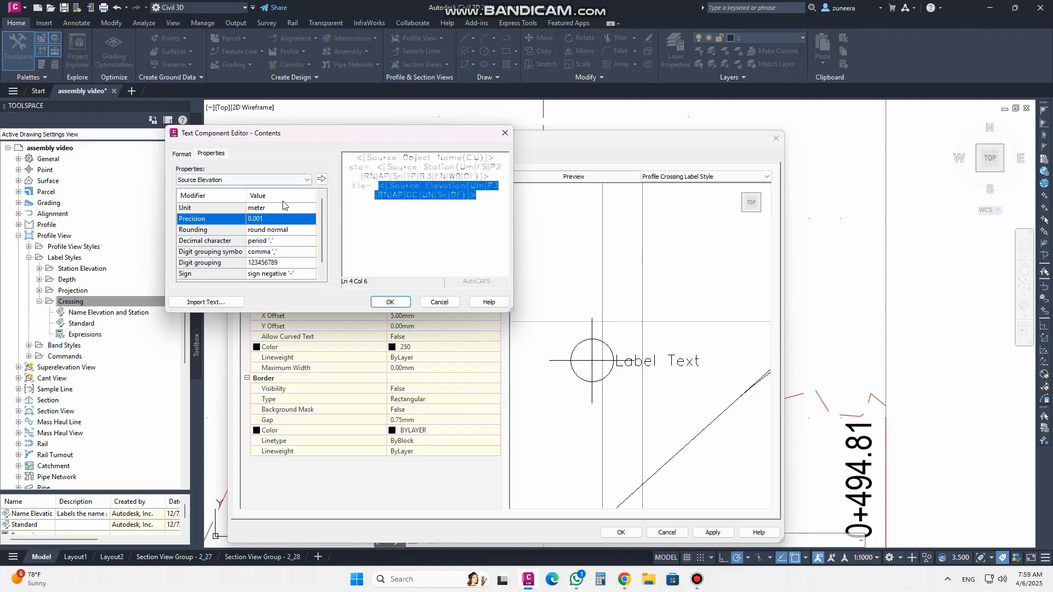
left_click(352, 170)
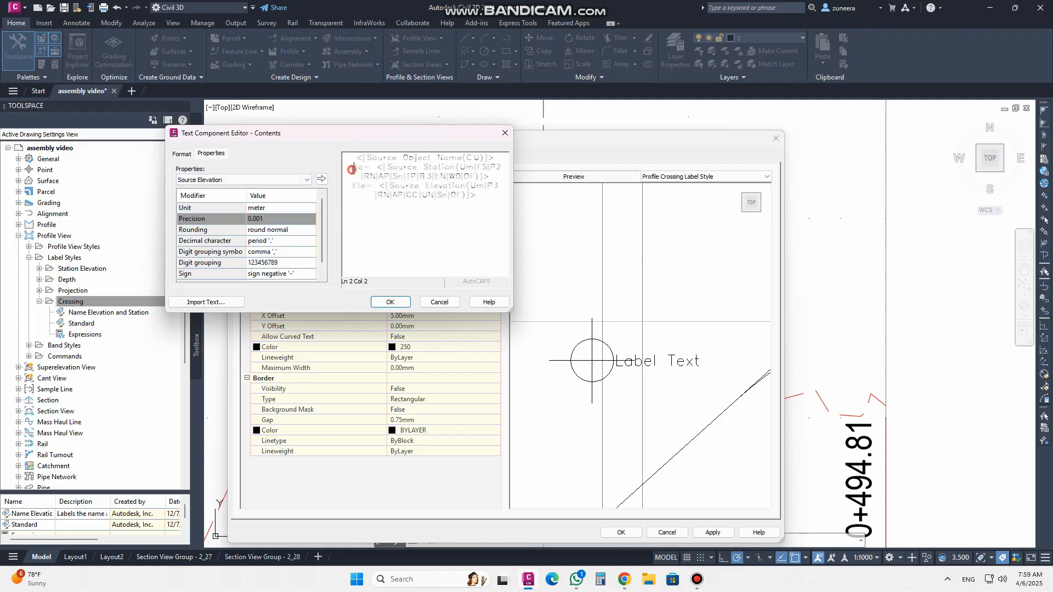
left_click(387, 168)
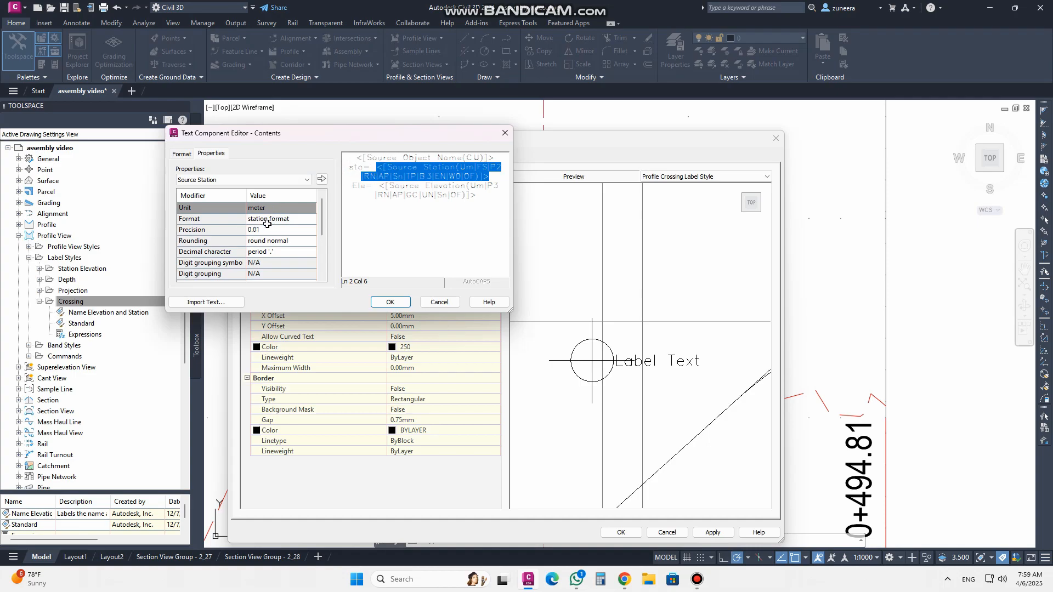
left_click(391, 304)
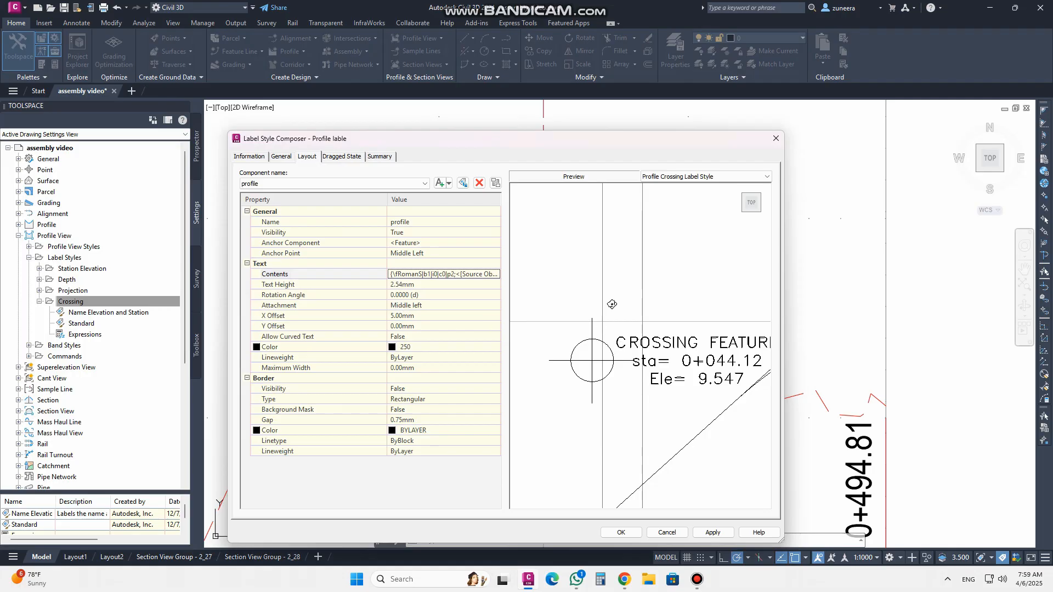
Apply and save the Profile lable crossing label style
scroll(583, 299, "down", 2)
scroll(632, 341, "up", 2)
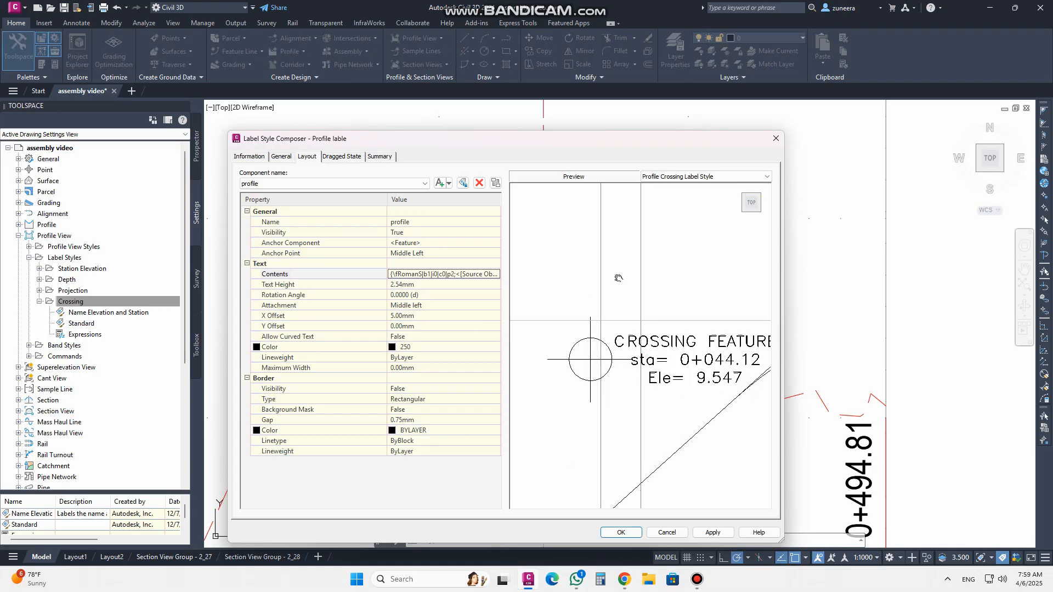
middle_click_drag(656, 343, 595, 296)
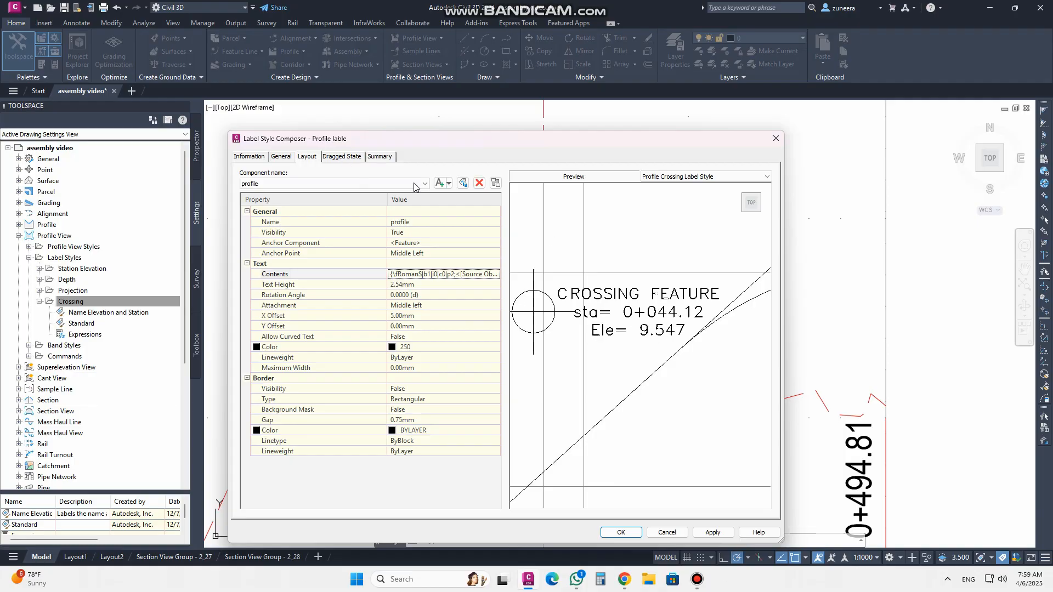
left_click(713, 533)
left_click(621, 532)
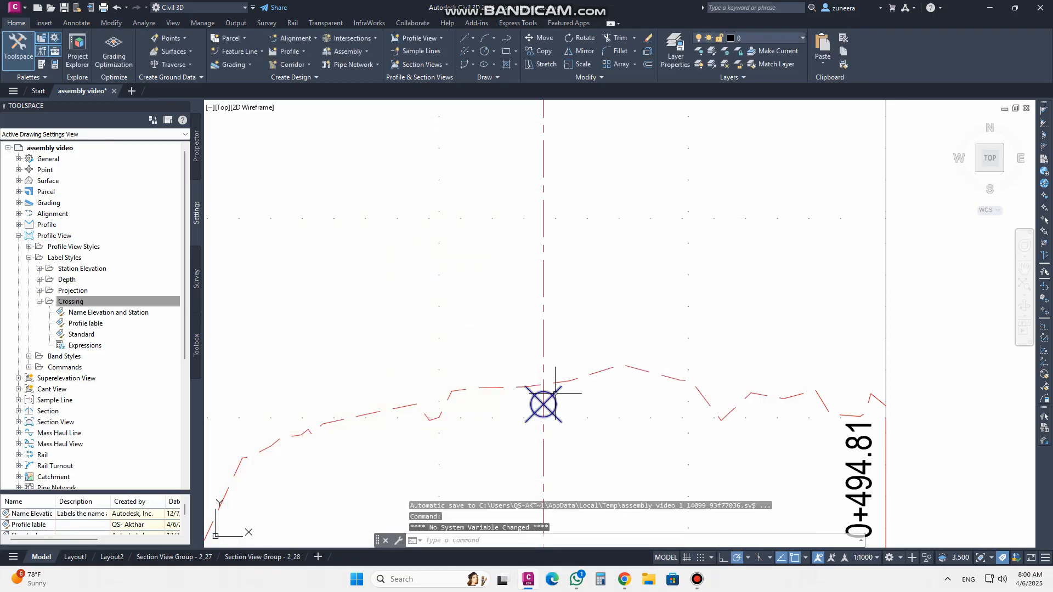
Assign the Profile lable crossing label style to the Profile - (1) crossing in the MAIN ROAD profile view properties
left_click(92, 325)
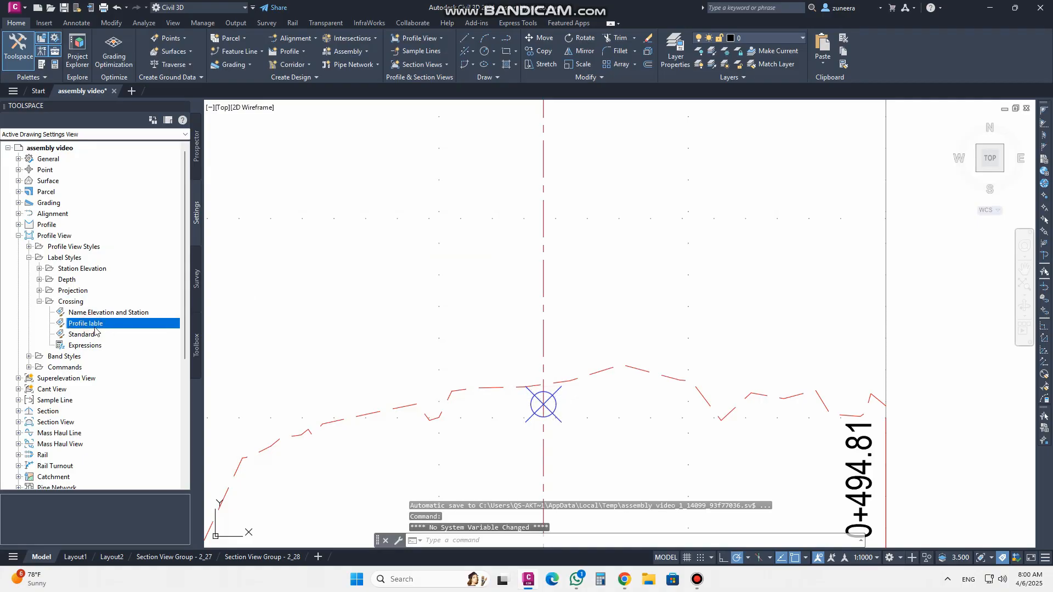
left_click(544, 405)
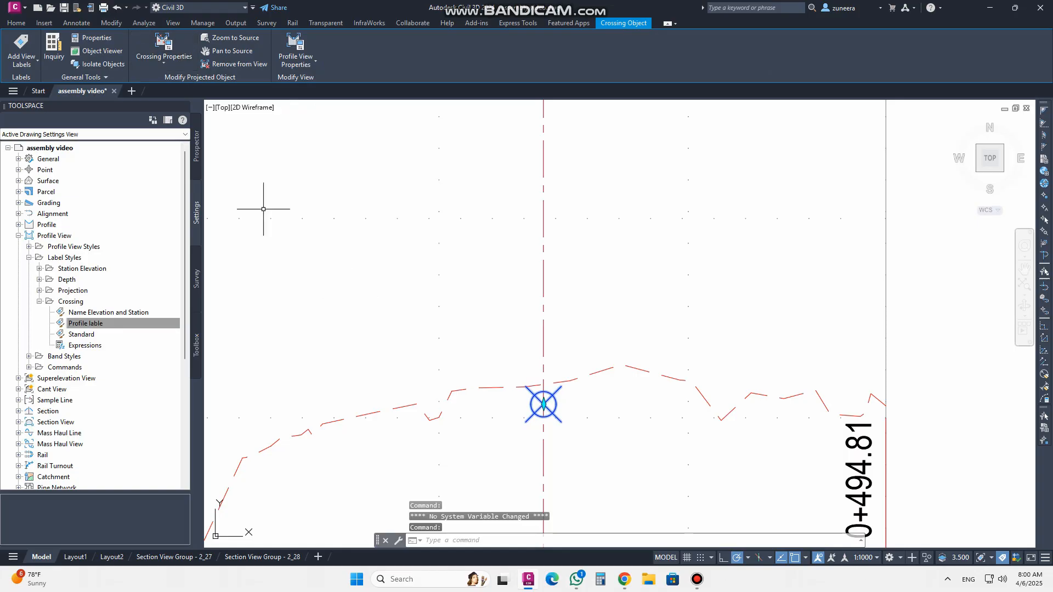
left_click(166, 46)
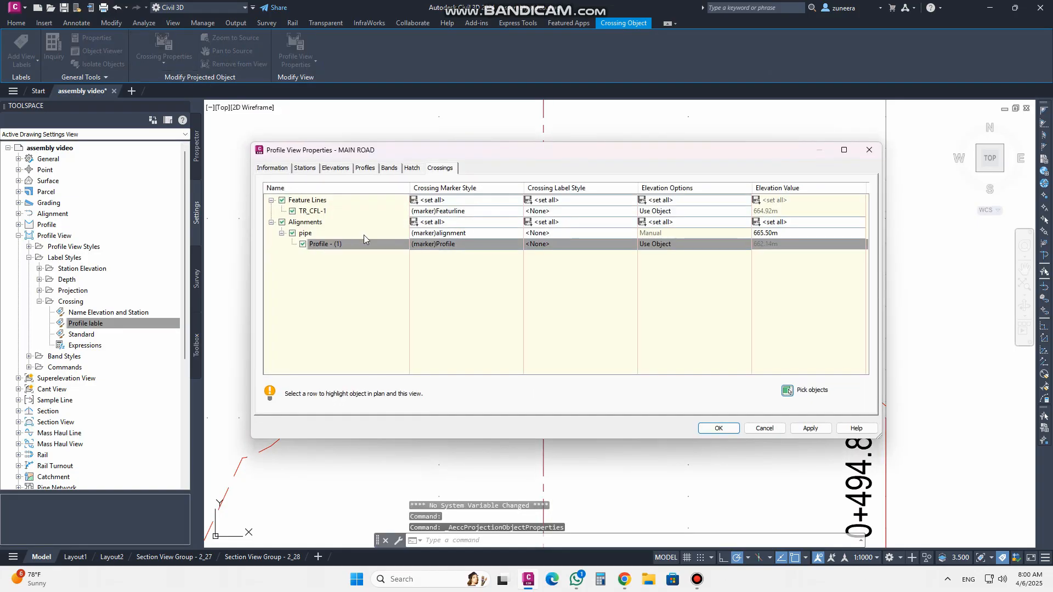
left_click(548, 245)
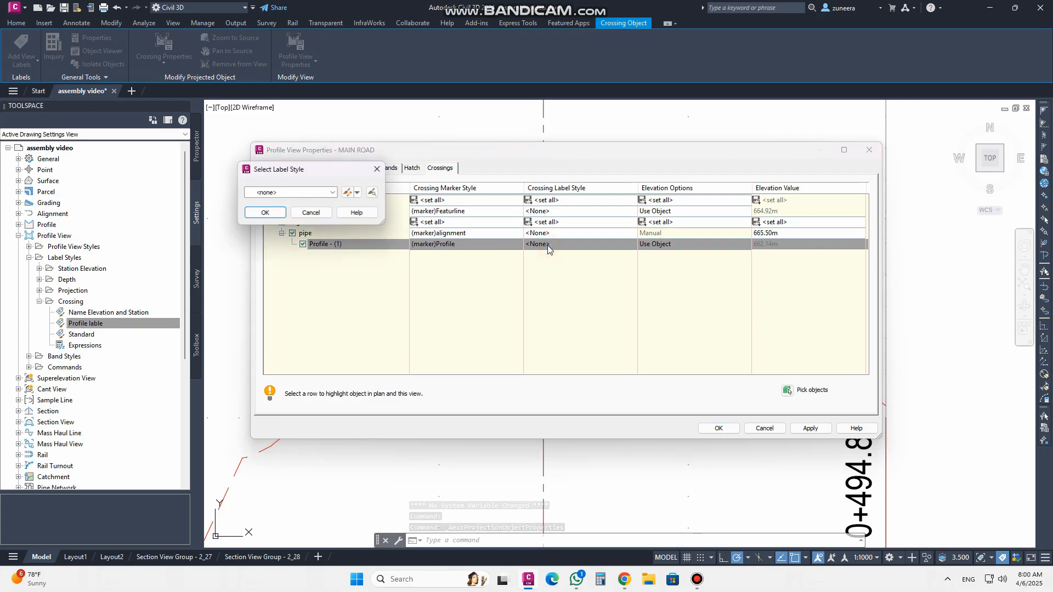
left_click(333, 193)
left_click(282, 220)
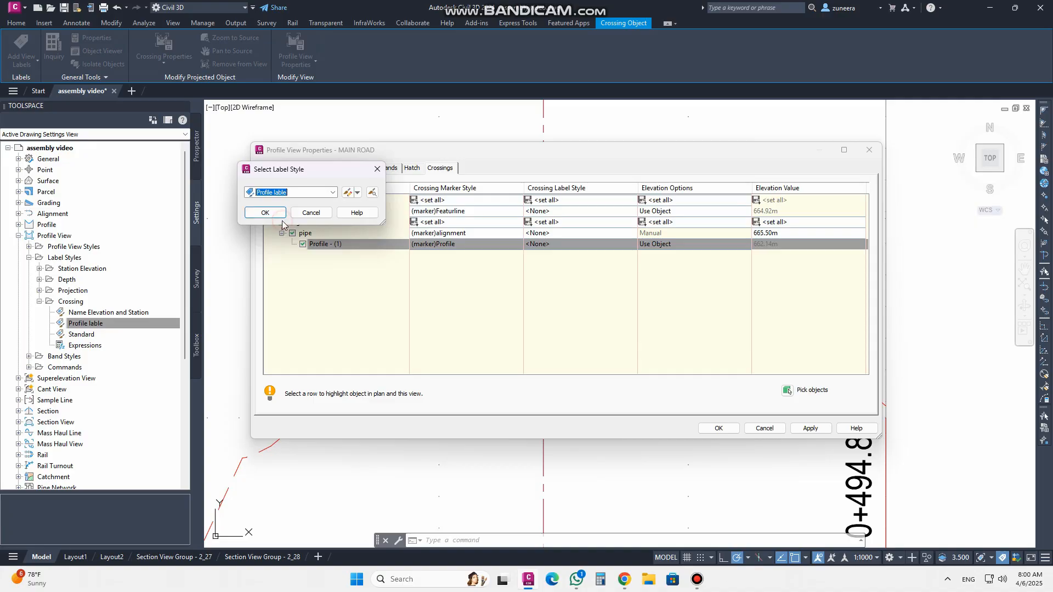
left_click(270, 213)
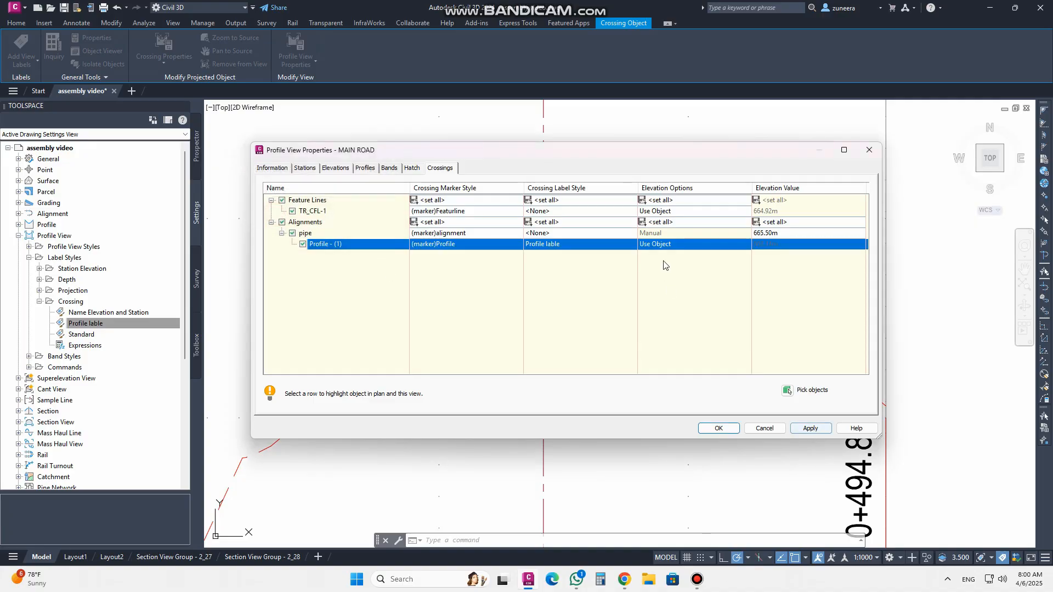
left_click(811, 429)
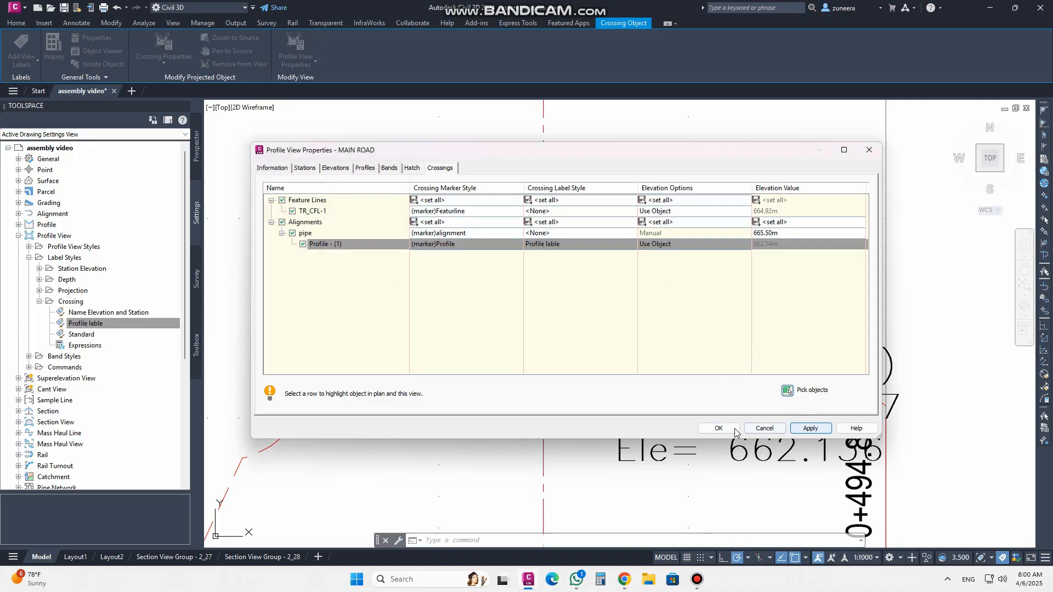
left_click(717, 429)
Try moving the profile crossing marker upward by grip editing with manual elevation, and undo the grip edit
scroll(492, 344, "down", 4)
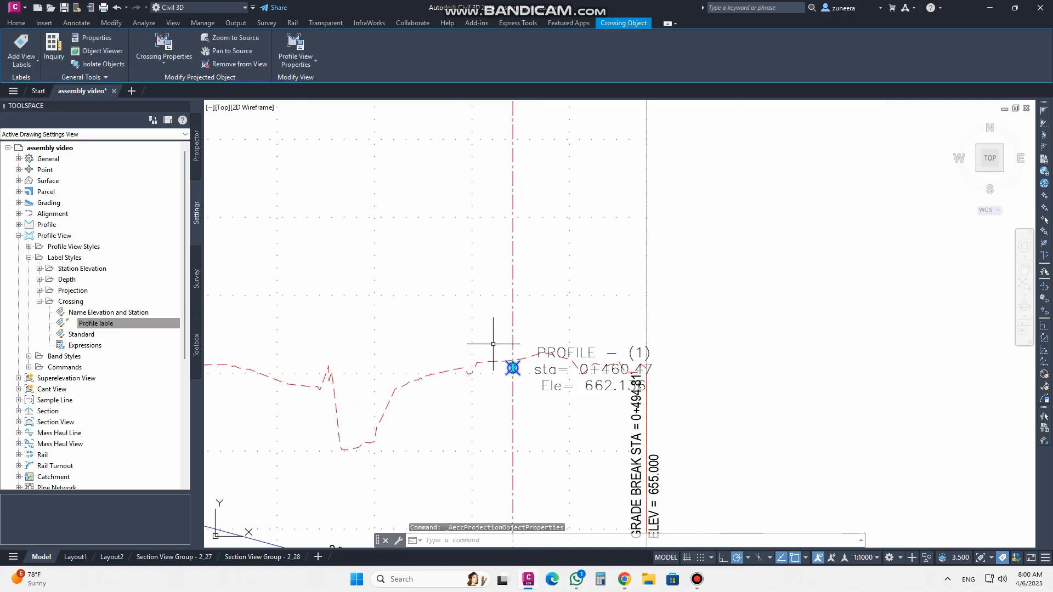
scroll(575, 388, "up", 4)
scroll(433, 395, "down", 2)
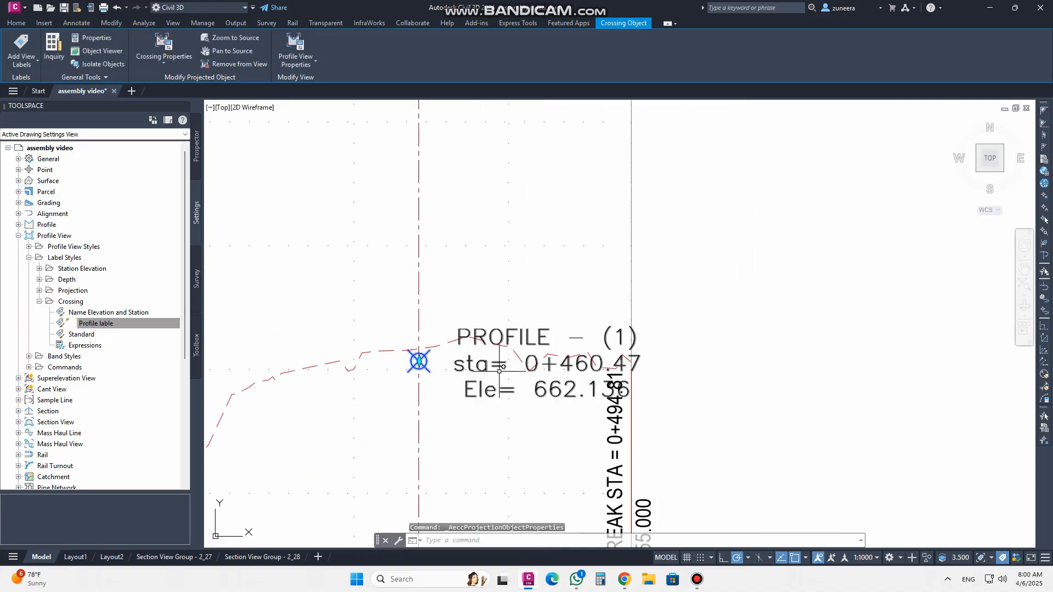
left_click(508, 336)
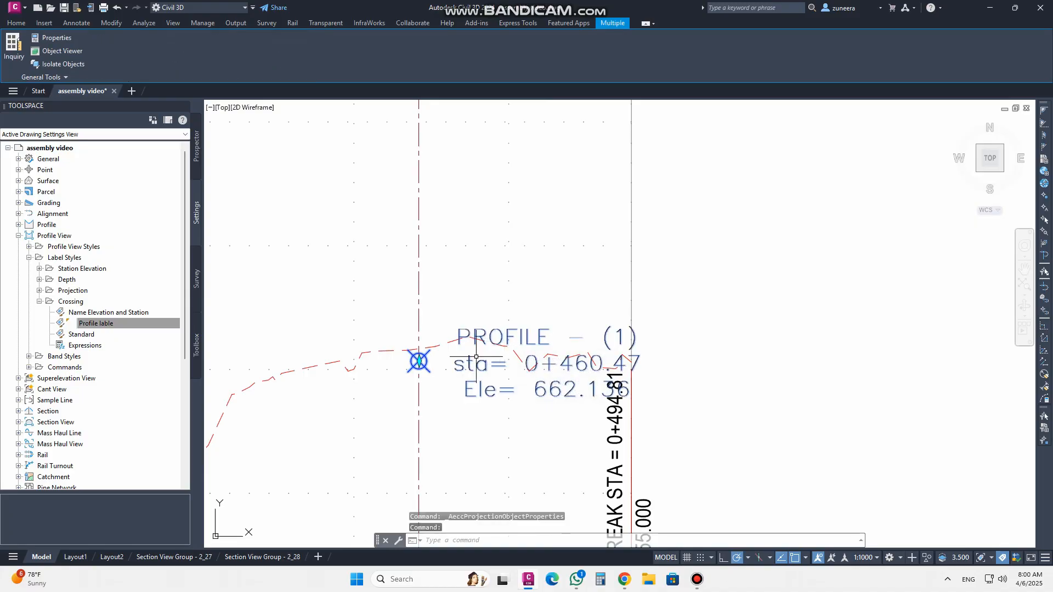
left_click(419, 361)
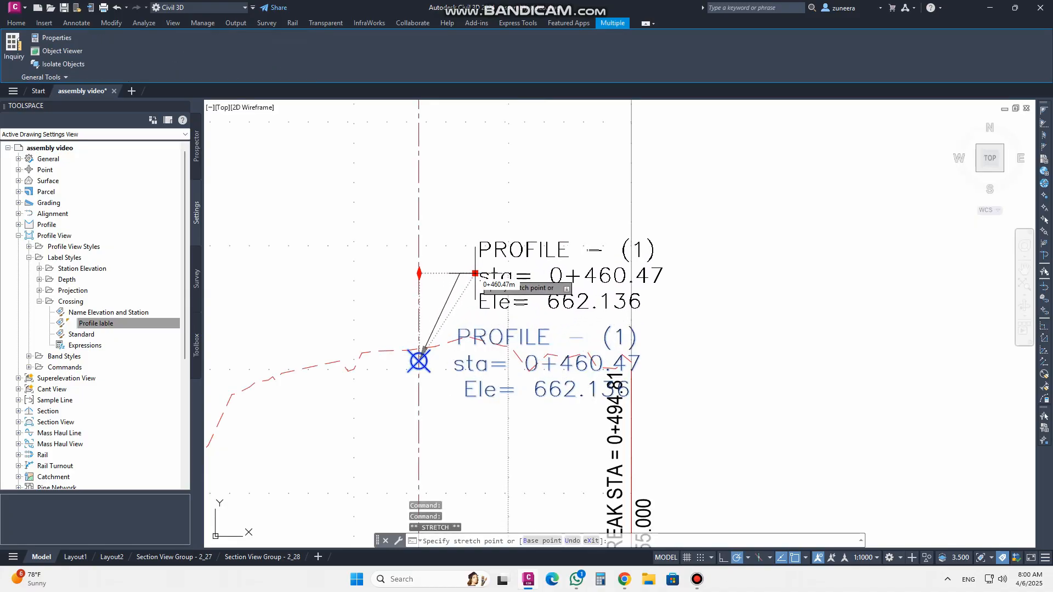
left_click(477, 274)
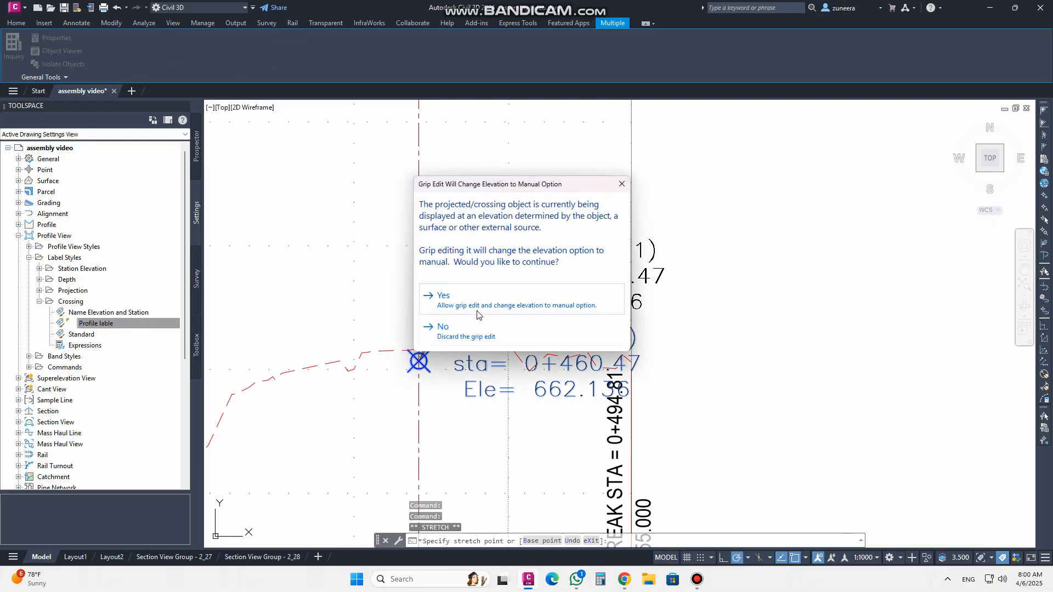
left_click(475, 301)
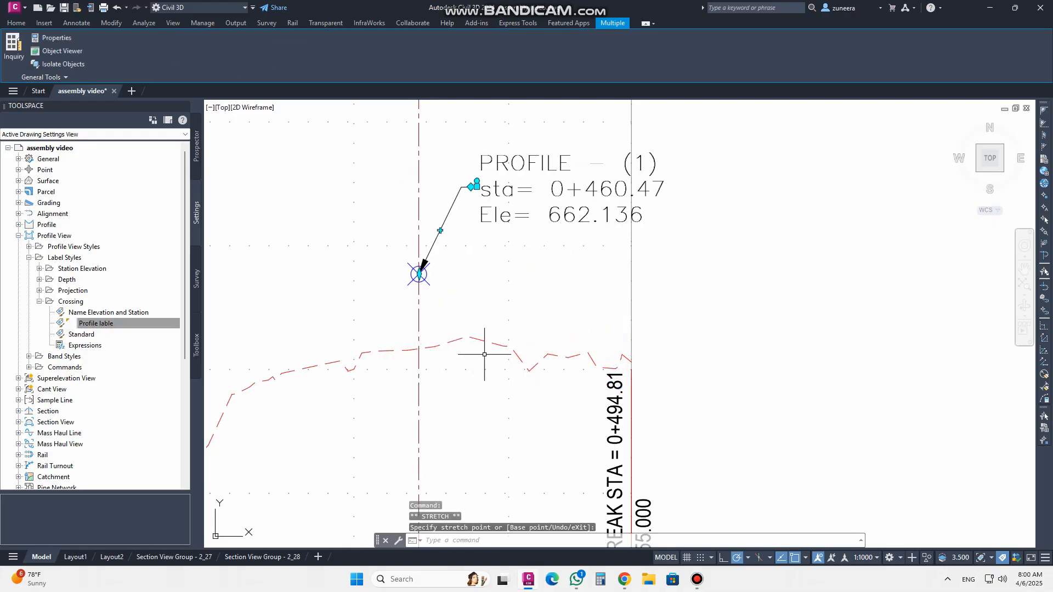
key("ctrl+z")
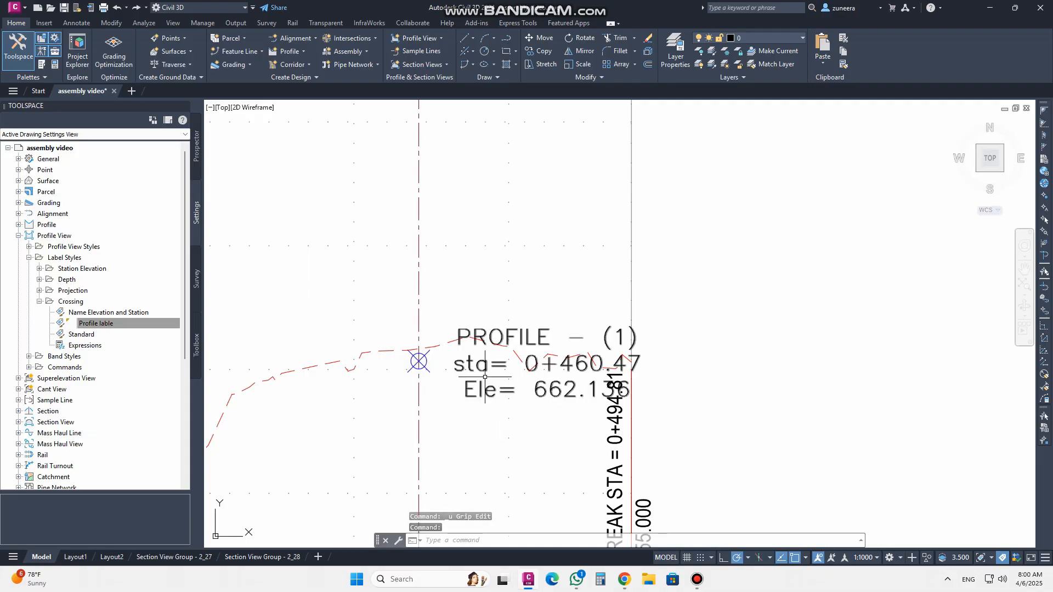
Edit the Profile lable style and set the profile text height to 2 mm
scroll(416, 414, "down", 2)
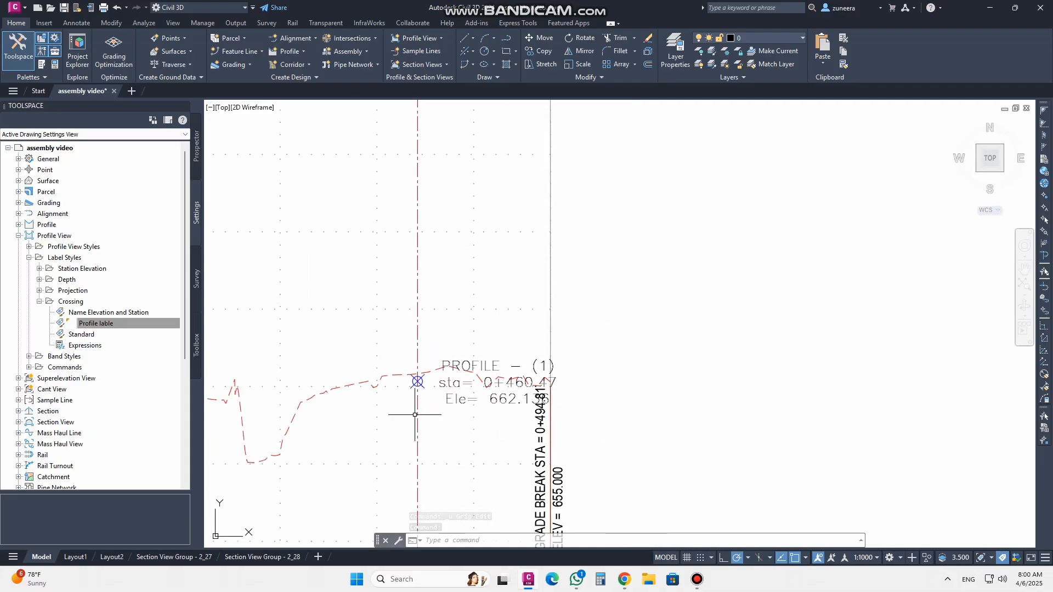
scroll(461, 411, "up", 2)
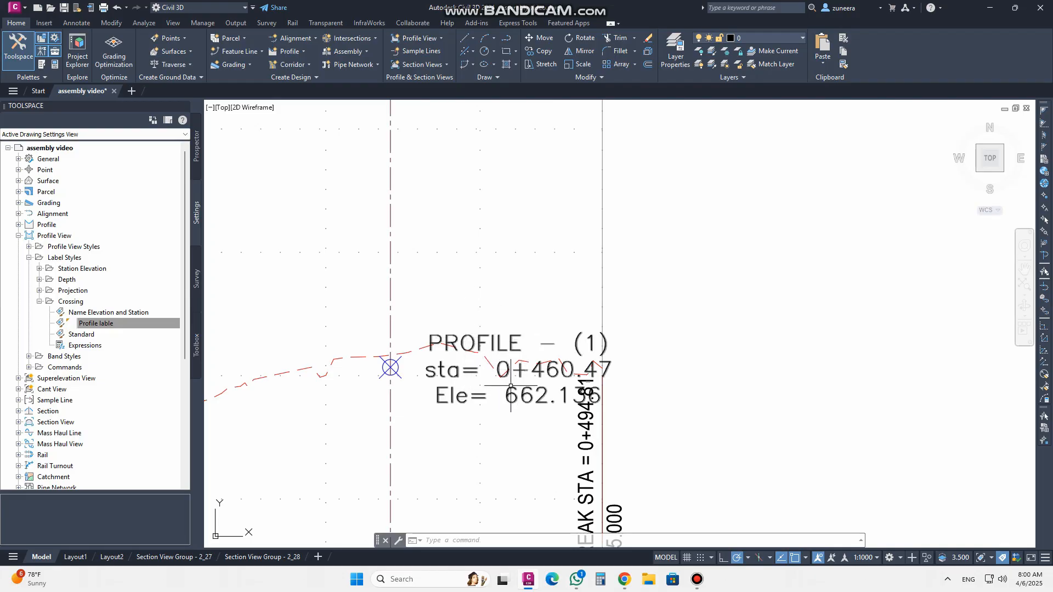
right_click(130, 324)
left_click(154, 330)
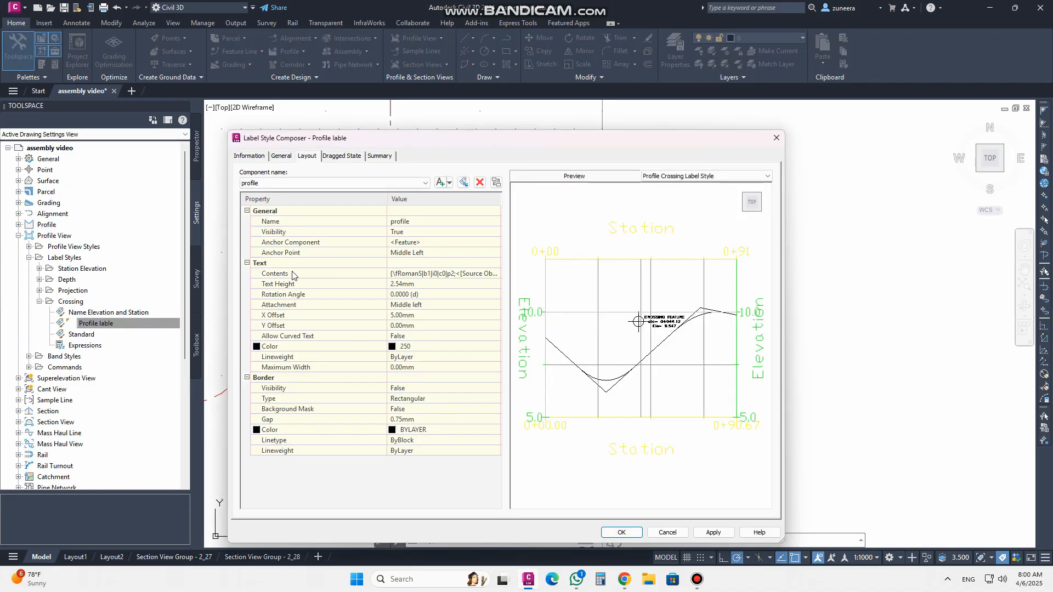
left_click(436, 282)
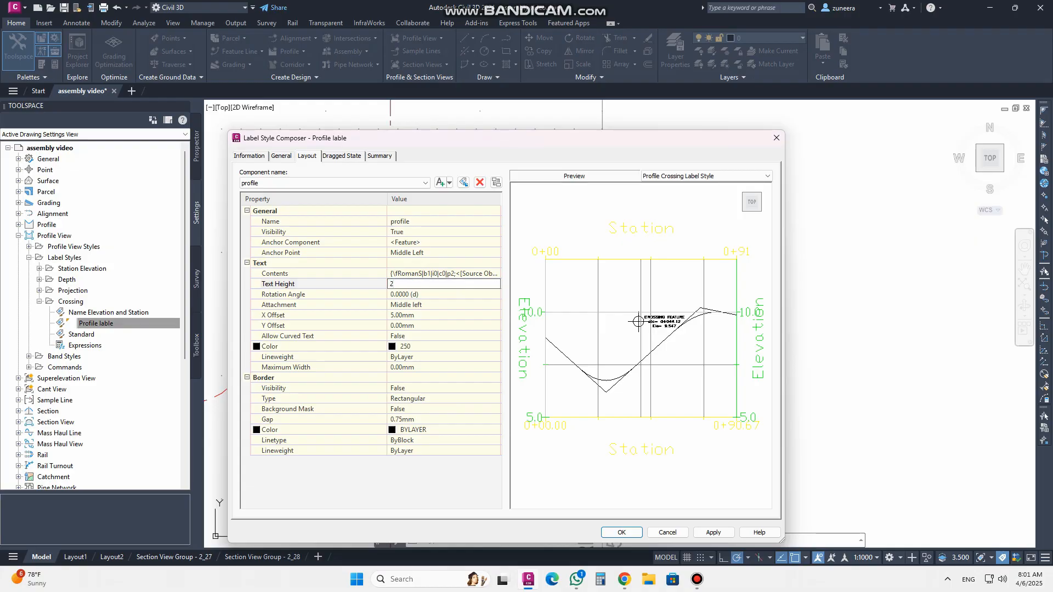
left_click(713, 533)
left_click(620, 533)
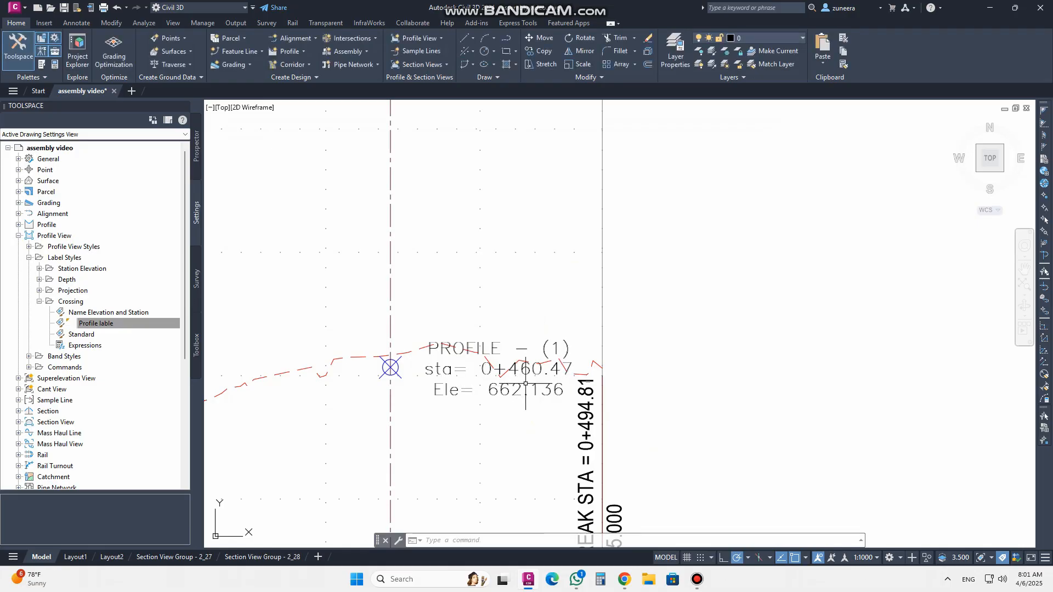
Open the Profile lable crossing label style for editing and set the text rotation angle to 90 degrees
scroll(432, 303, "down", 3)
scroll(400, 345, "up", 3)
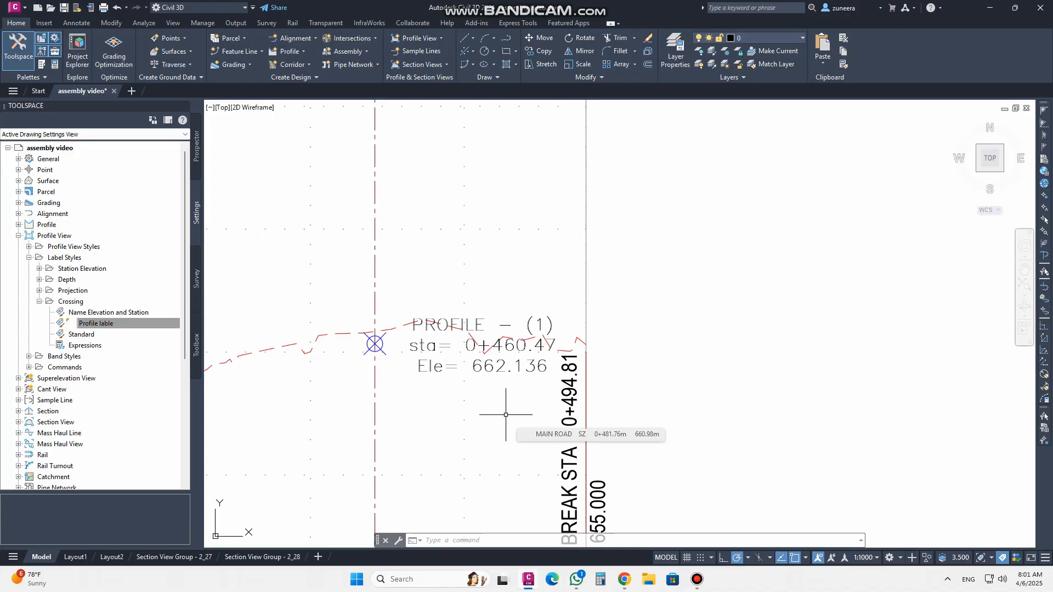
left_click(125, 323)
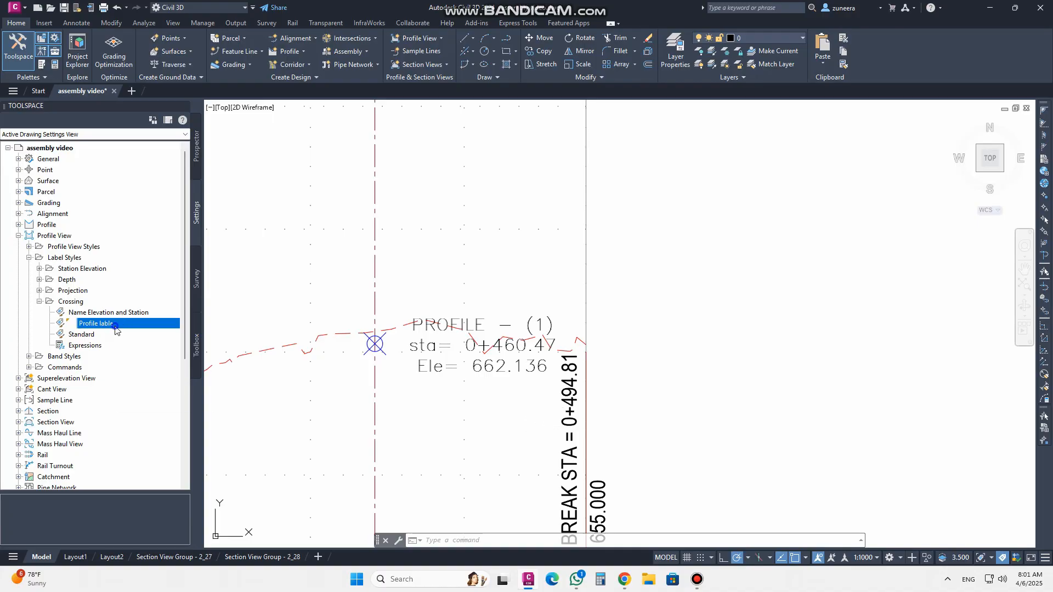
right_click(115, 328)
left_click(135, 331)
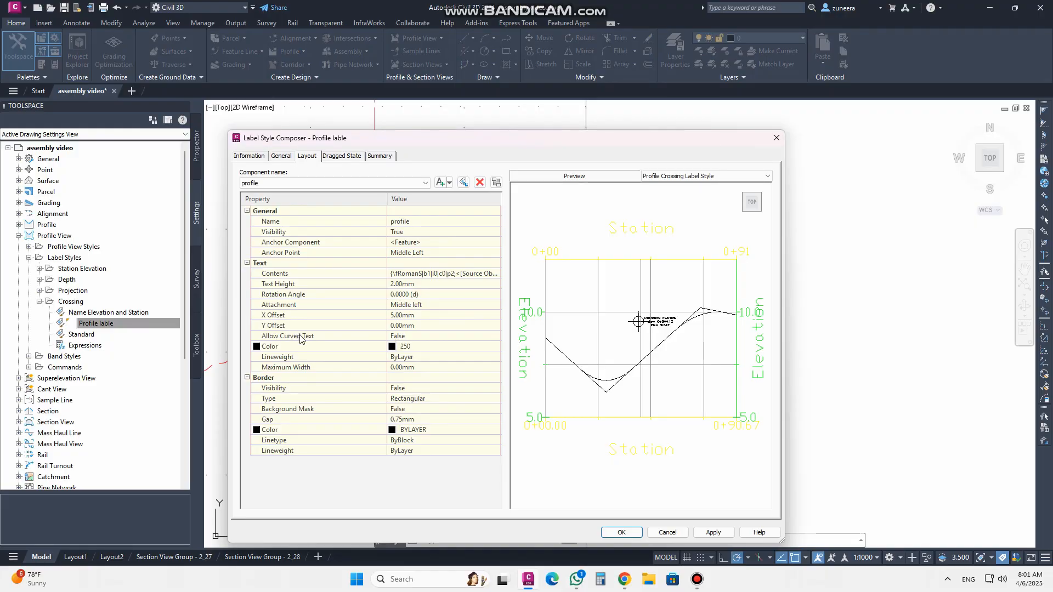
left_click(422, 297)
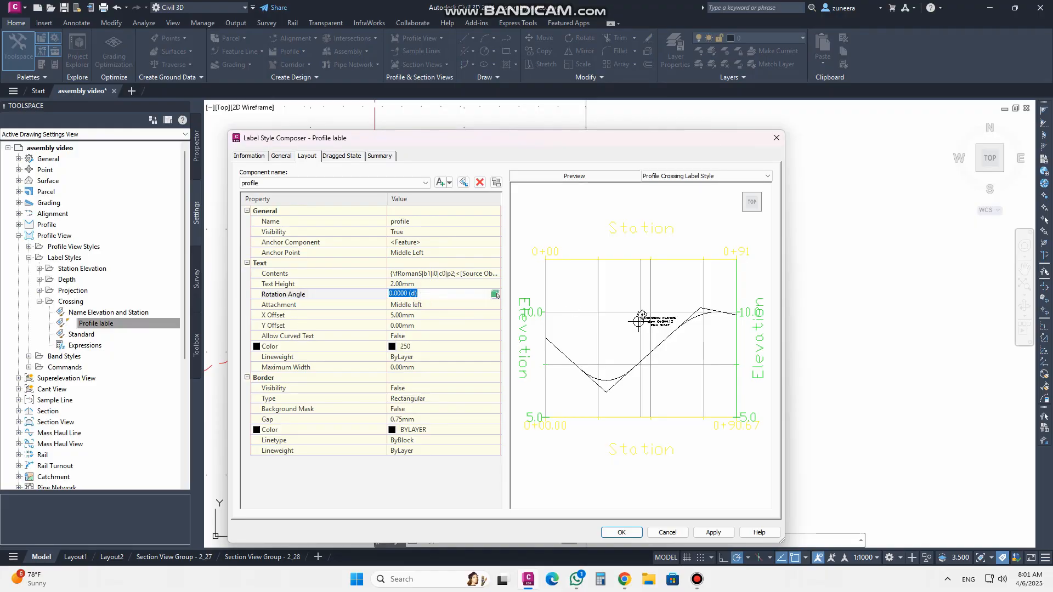
scroll(641, 321, "up", 5)
left_click(415, 292)
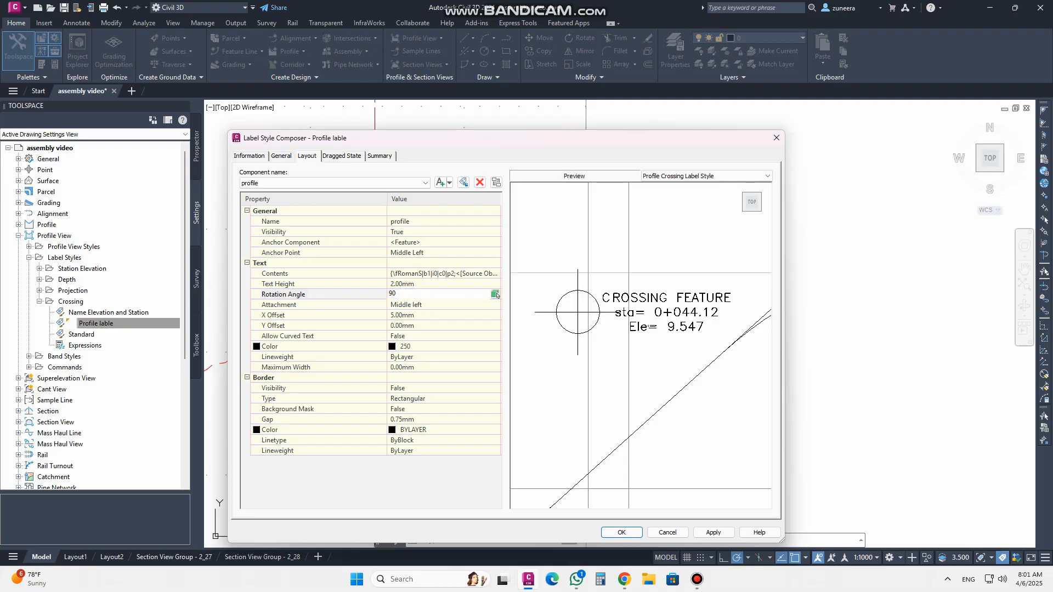
Set the label text's X offset to 15 mm
left_click(413, 283)
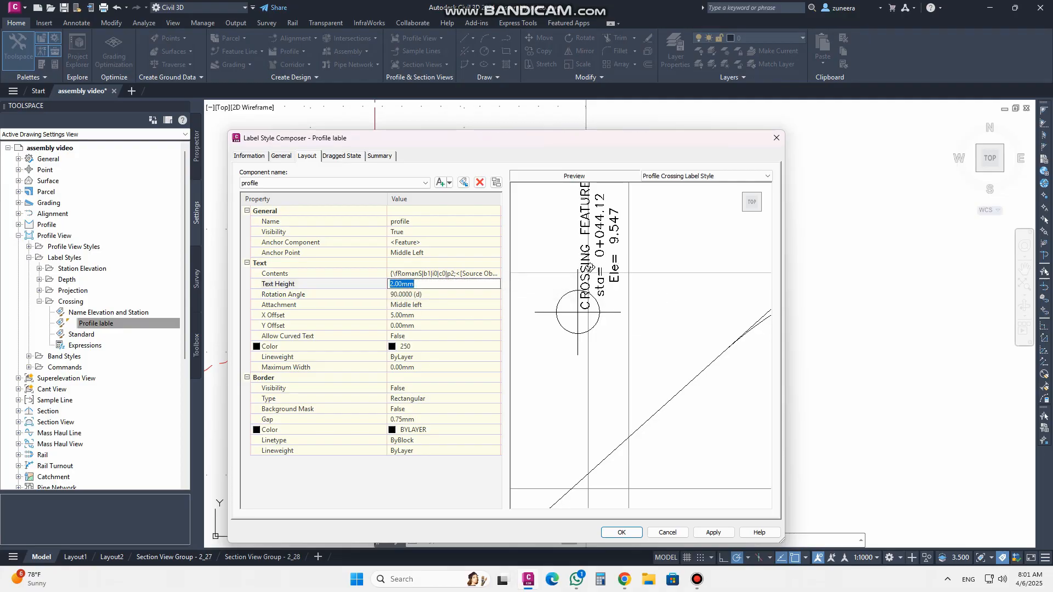
left_click(433, 306)
left_click(431, 316)
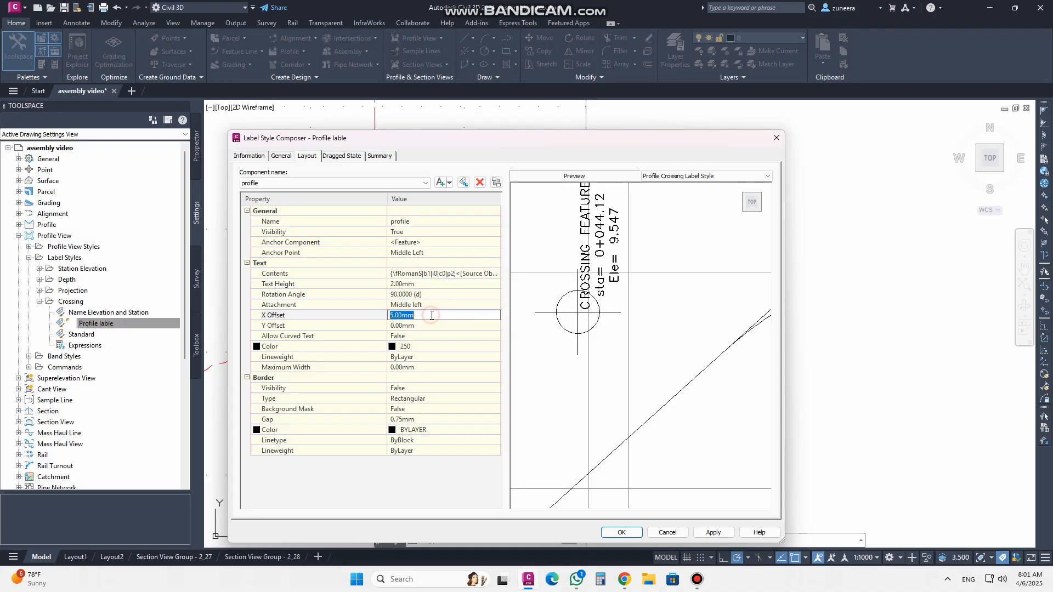
left_click(431, 305)
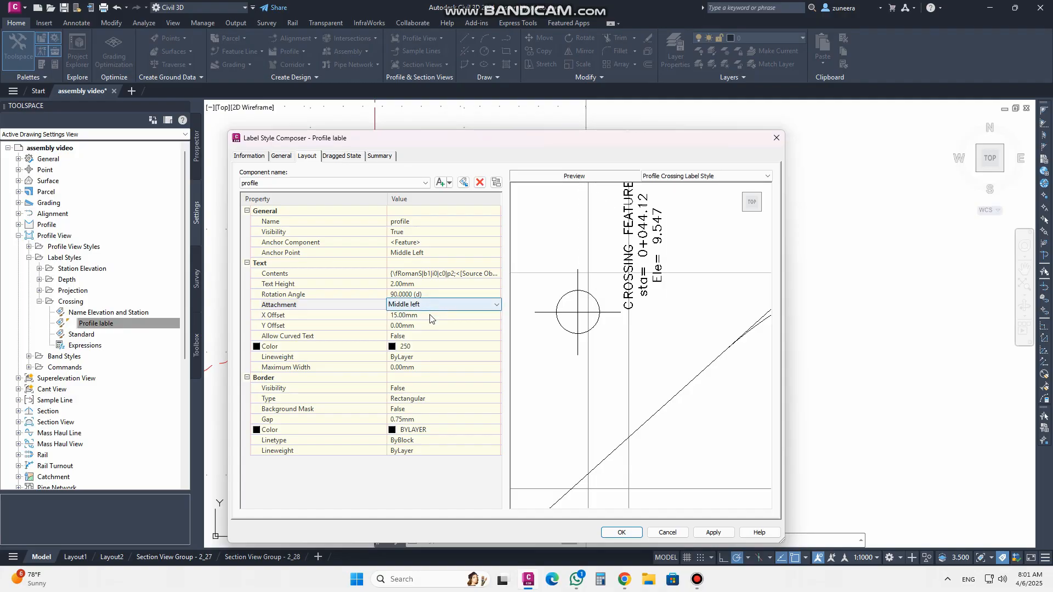
Try the Top center and Middle right text attachments before returning the attachment to Middle left
left_click(425, 307)
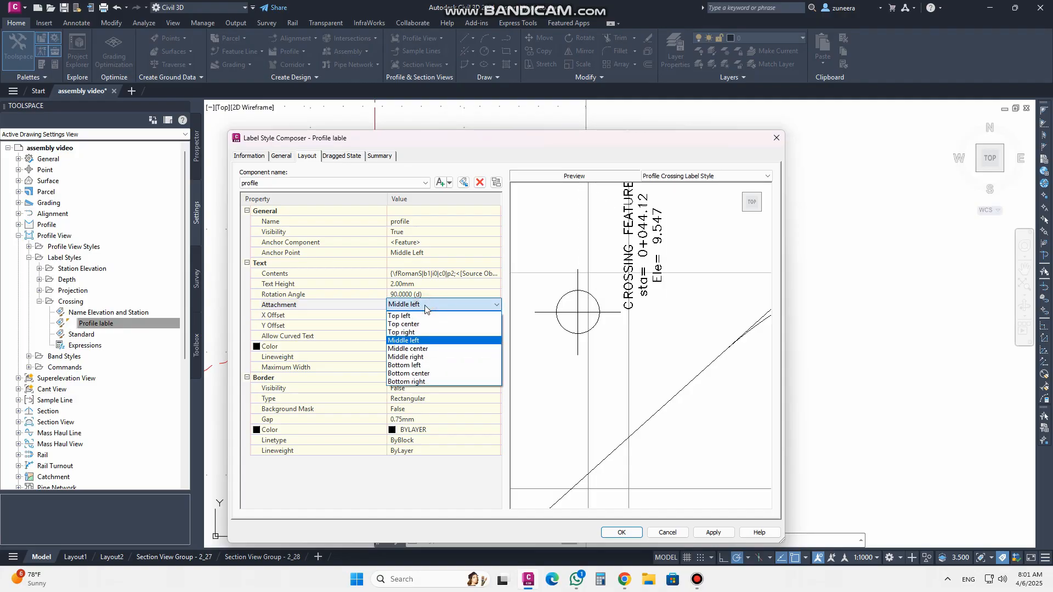
left_click(427, 324)
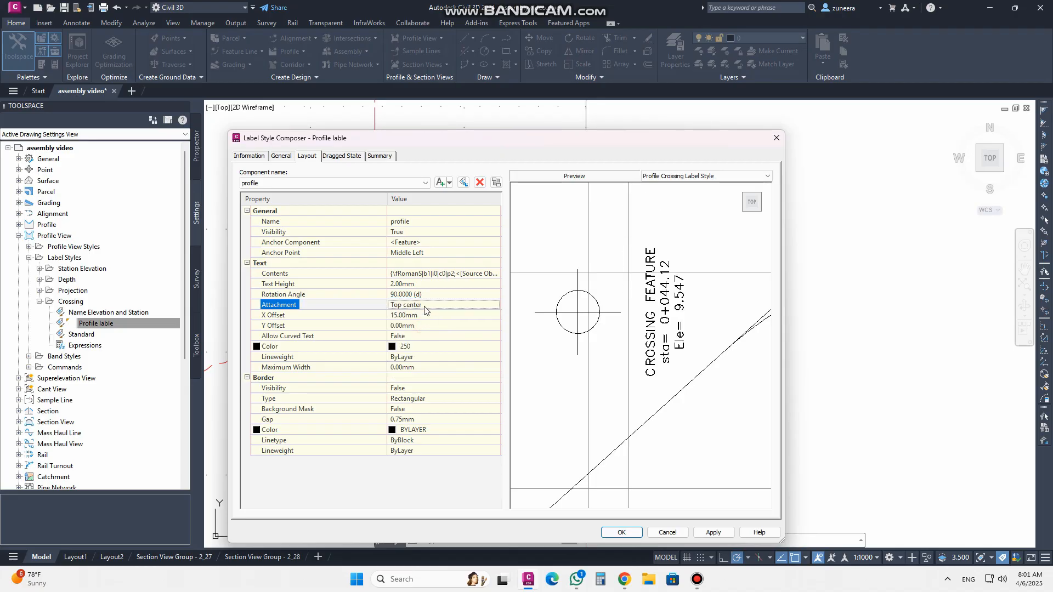
left_click(425, 310)
left_click(425, 305)
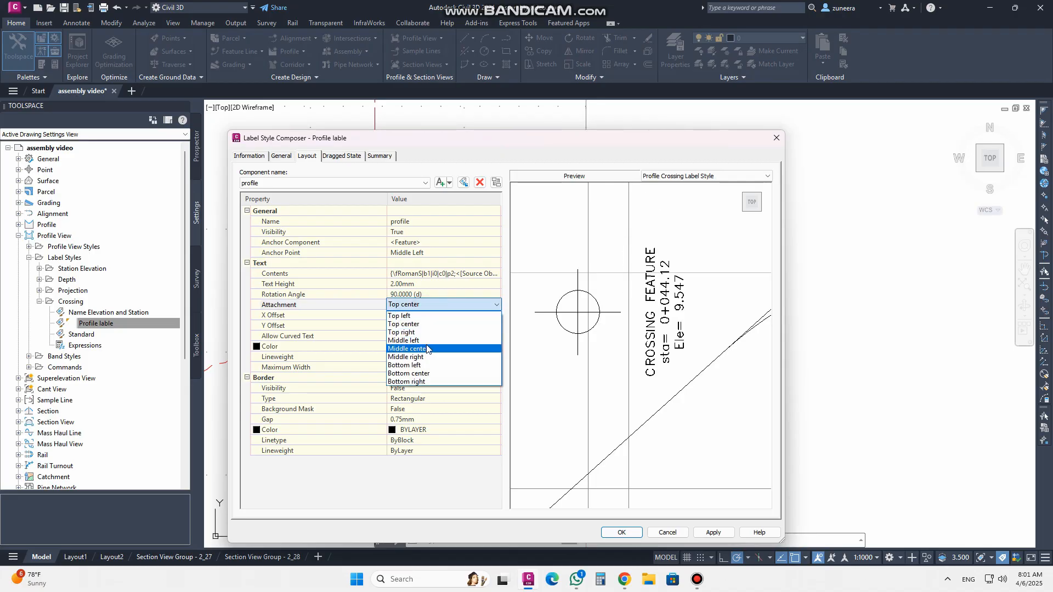
left_click(427, 357)
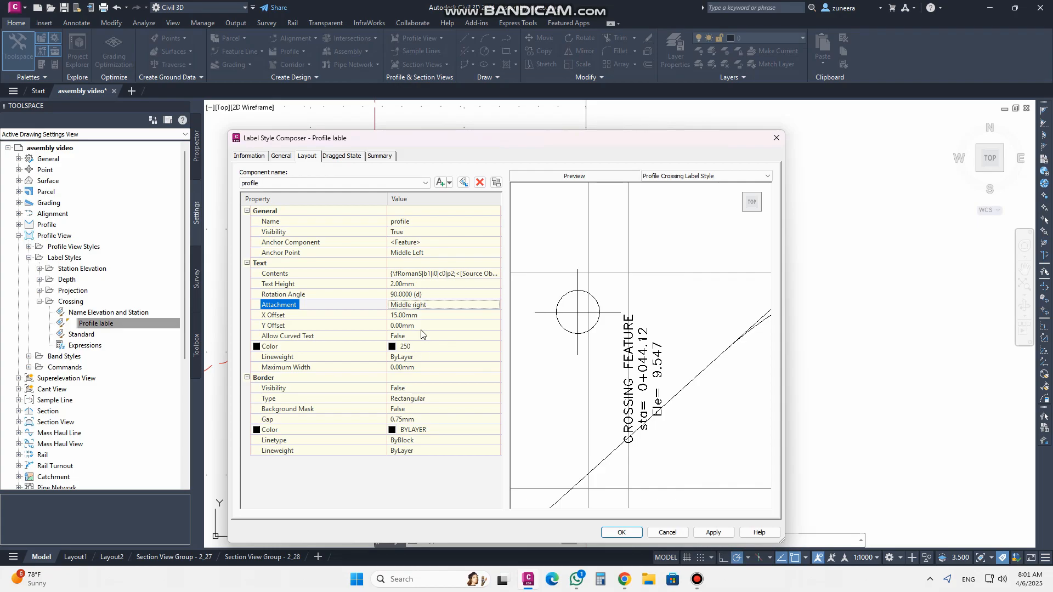
left_click(426, 306)
left_click(427, 306)
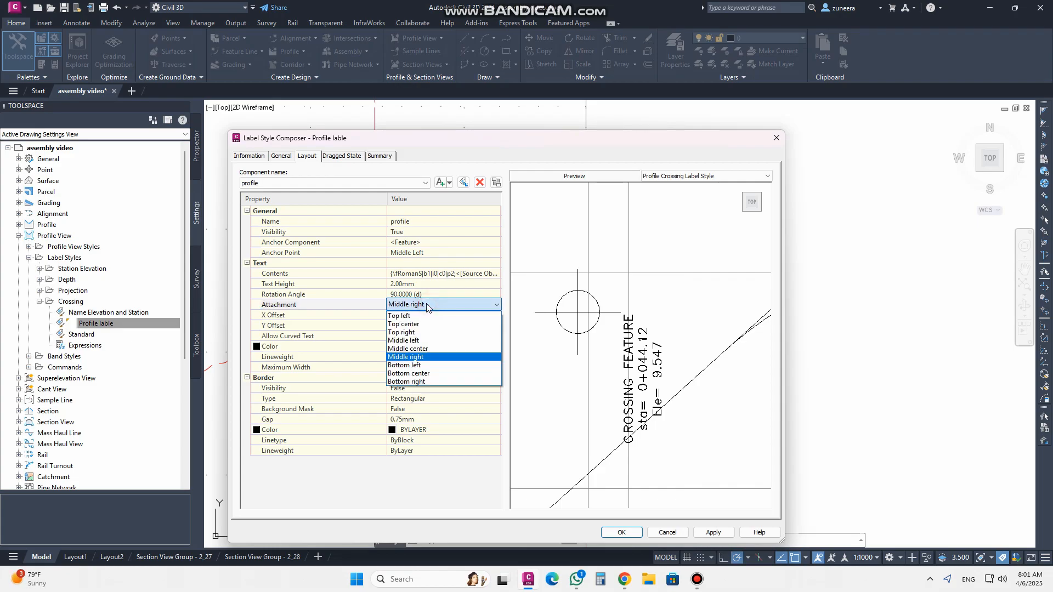
left_click(421, 341)
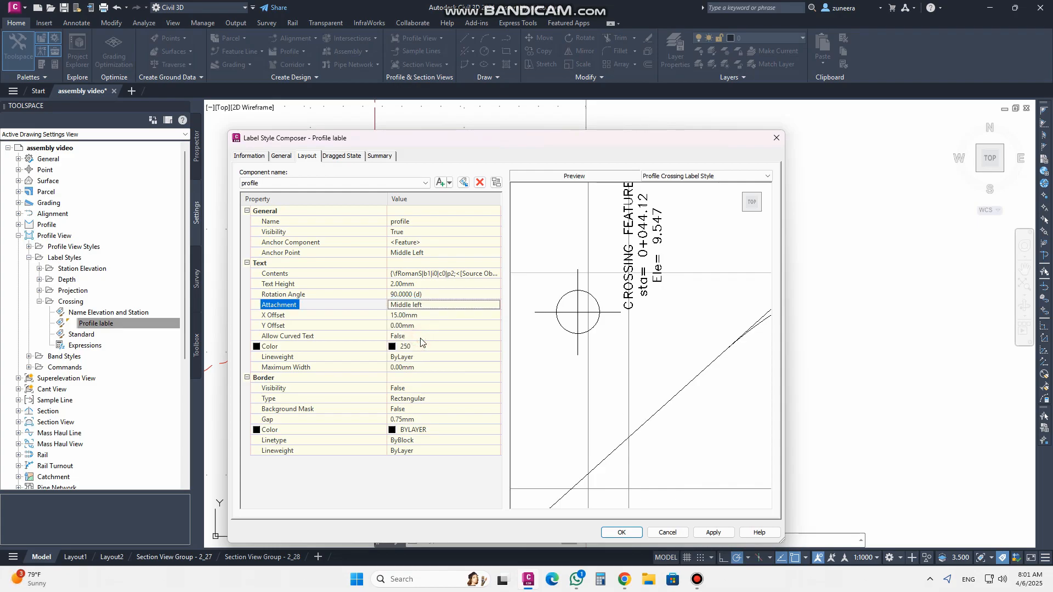
Set the label text's X offset to 0 and Y offset to 5 mm, then apply and close the style
left_click(418, 315)
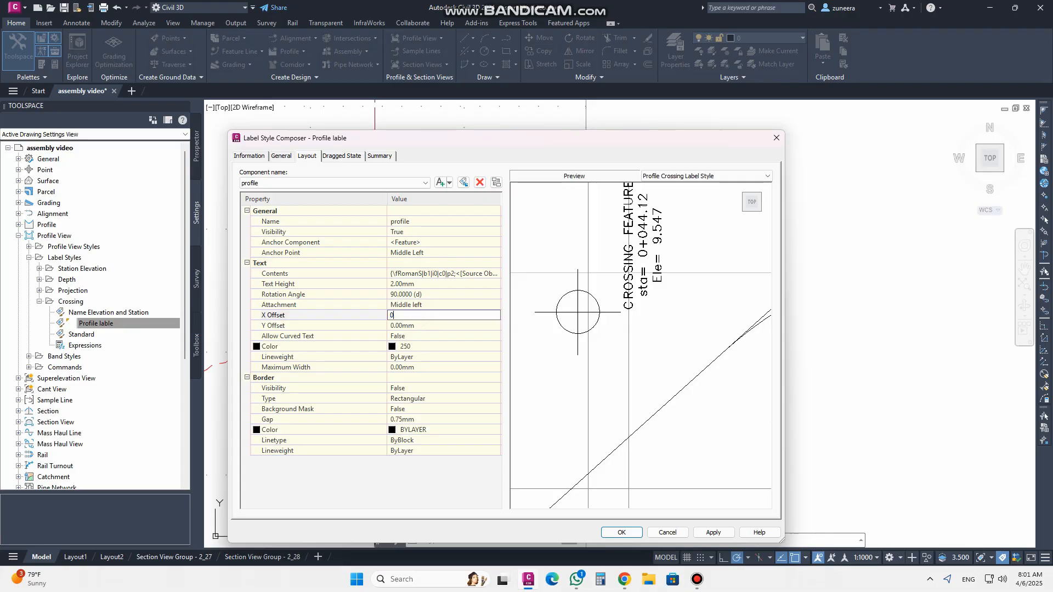
left_click(411, 306)
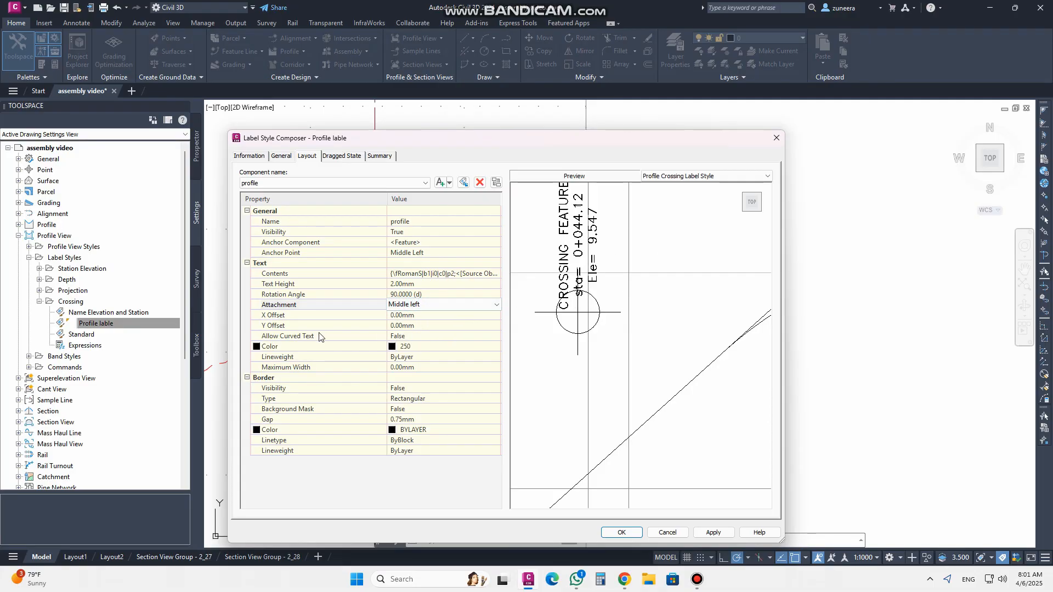
left_click(422, 327)
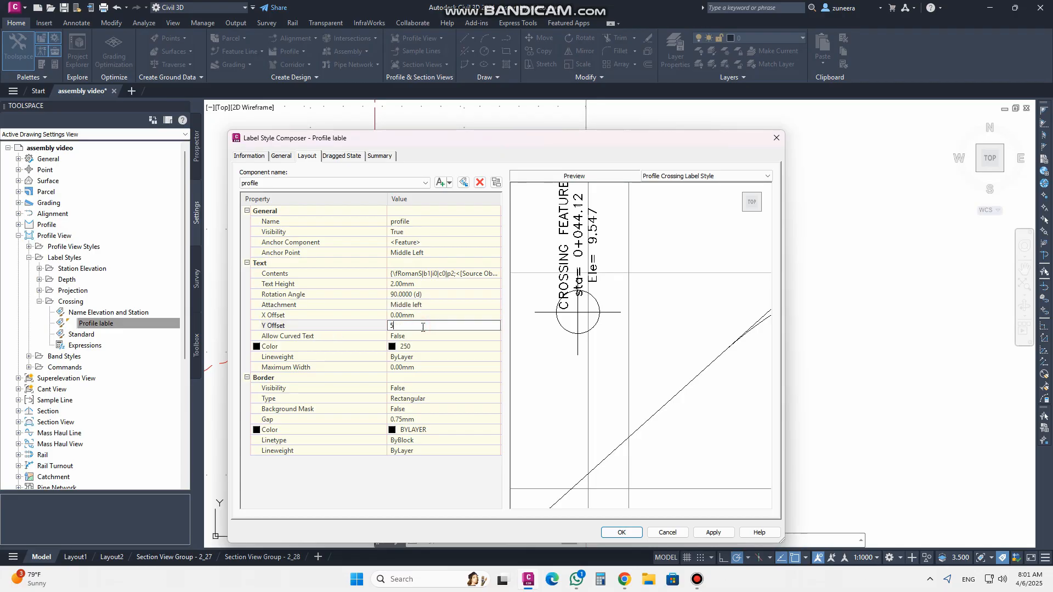
left_click(442, 315)
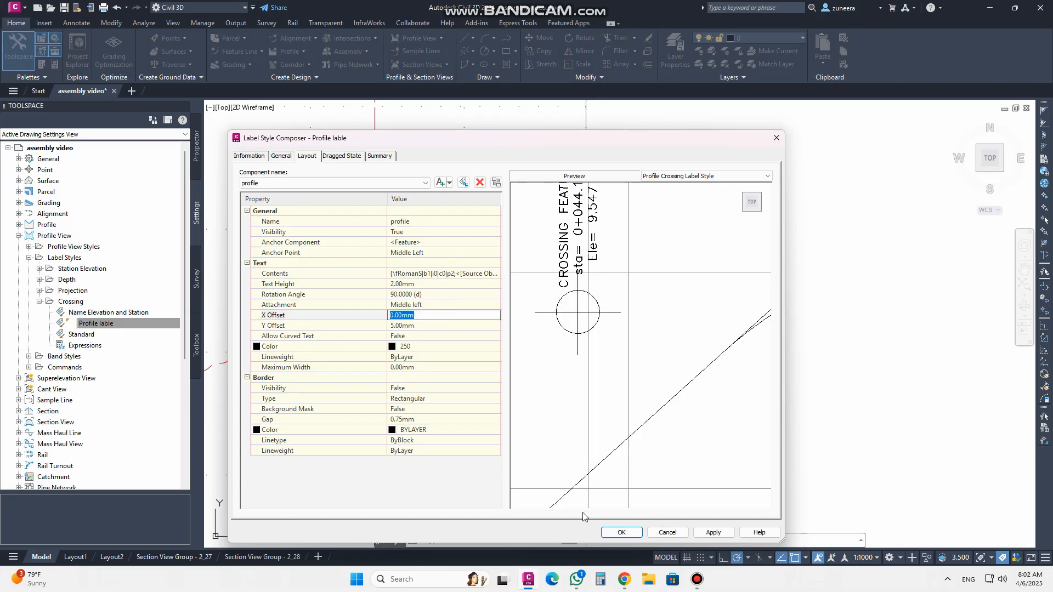
left_click(713, 533)
left_click(622, 533)
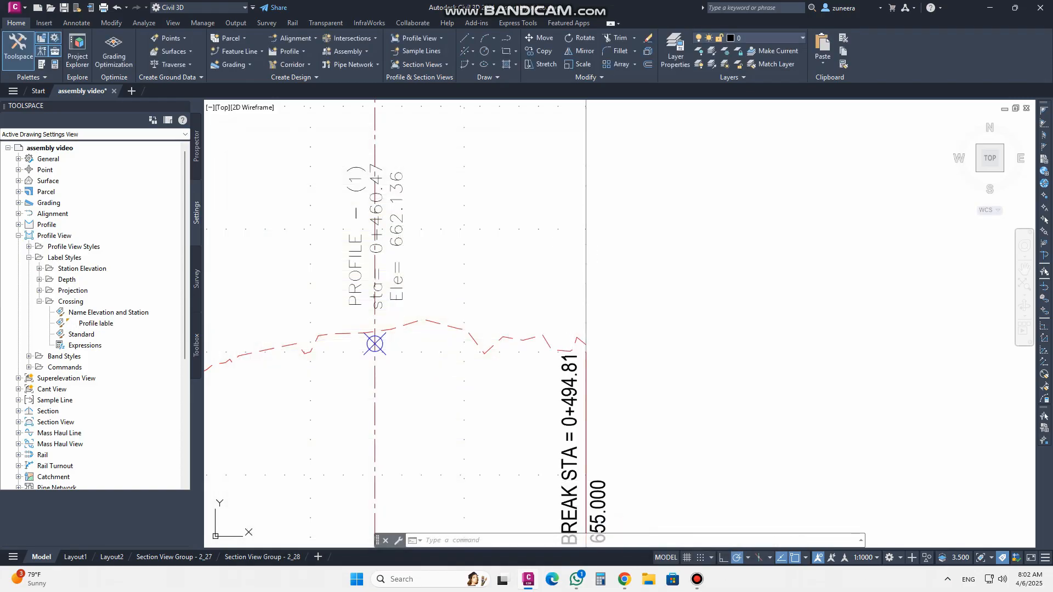
Reopen the Profile lable style and change the text contents font to Arial, then apply and save
middle_click_drag(358, 311, 449, 390)
scroll(434, 346, "up", 2)
scroll(474, 355, "down", 2)
scroll(471, 327, "up", 2)
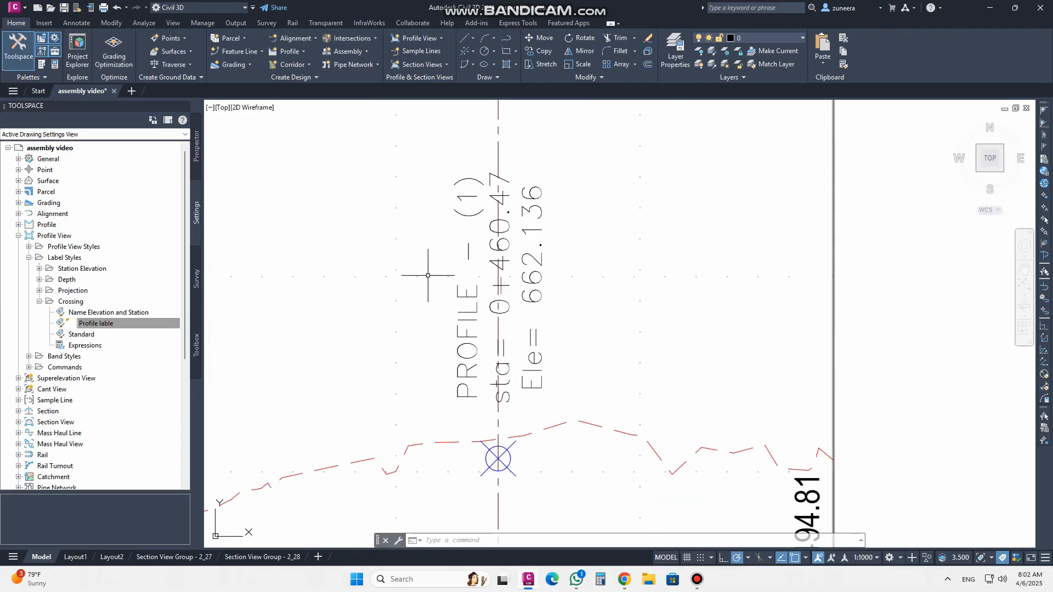
right_click(132, 324)
left_click(164, 328)
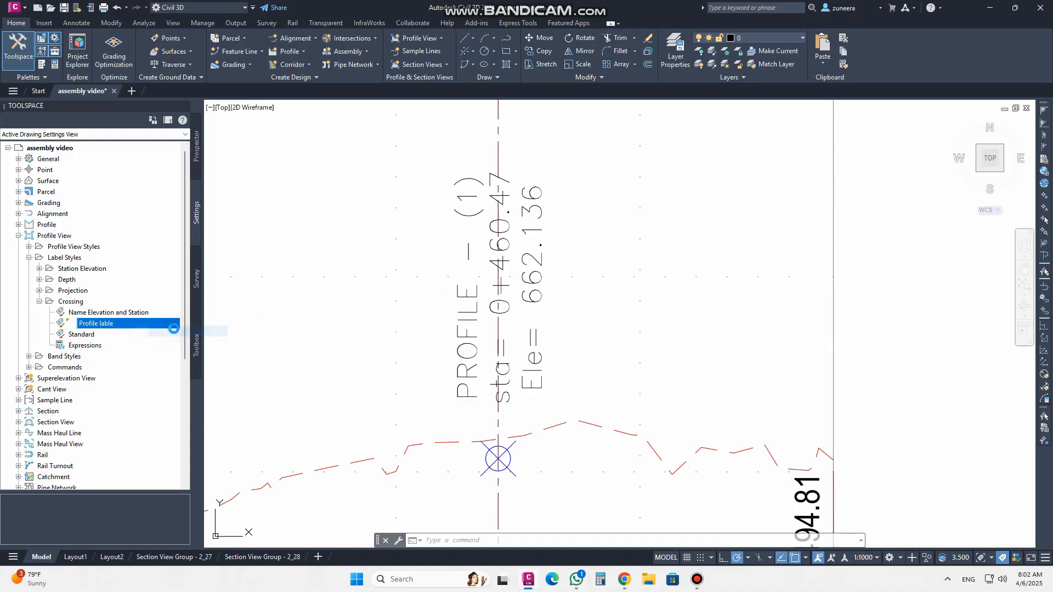
left_click(418, 277)
left_click(497, 274)
left_click_drag(491, 208, 354, 157)
left_click(182, 153)
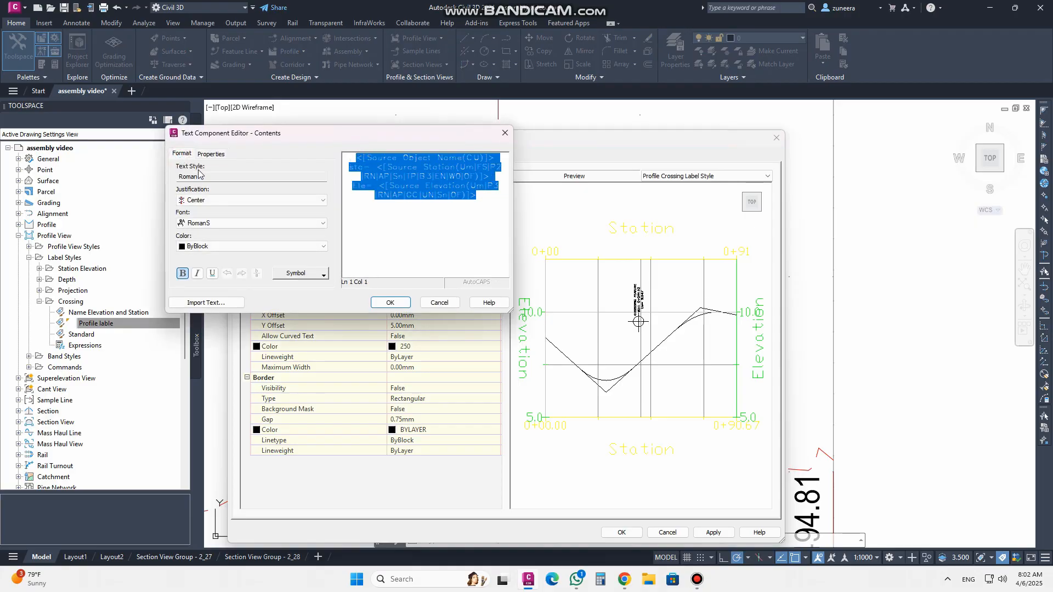
left_click(208, 223)
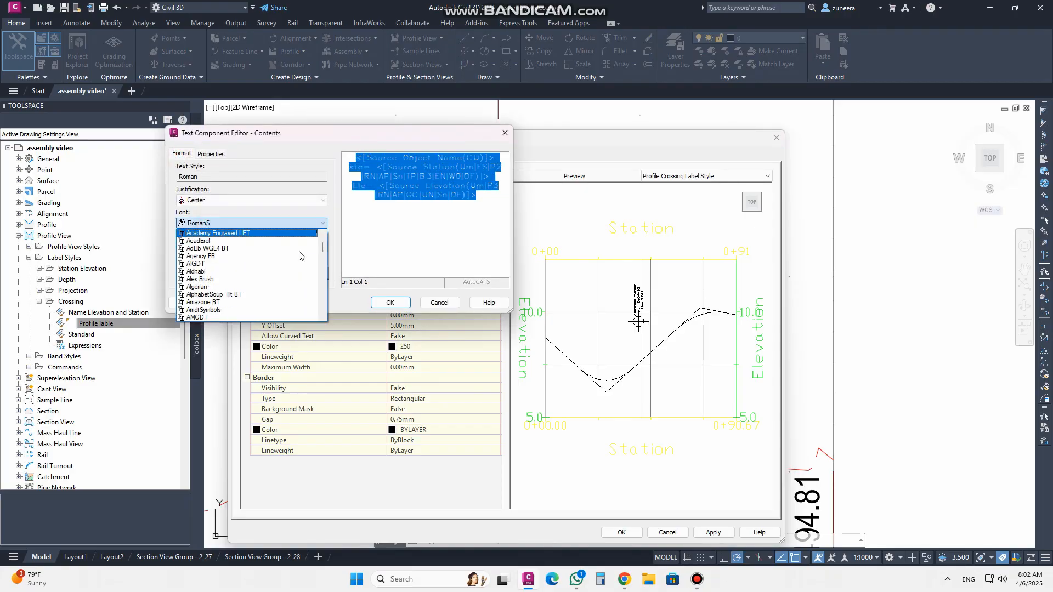
scroll(294, 250, "down", 5)
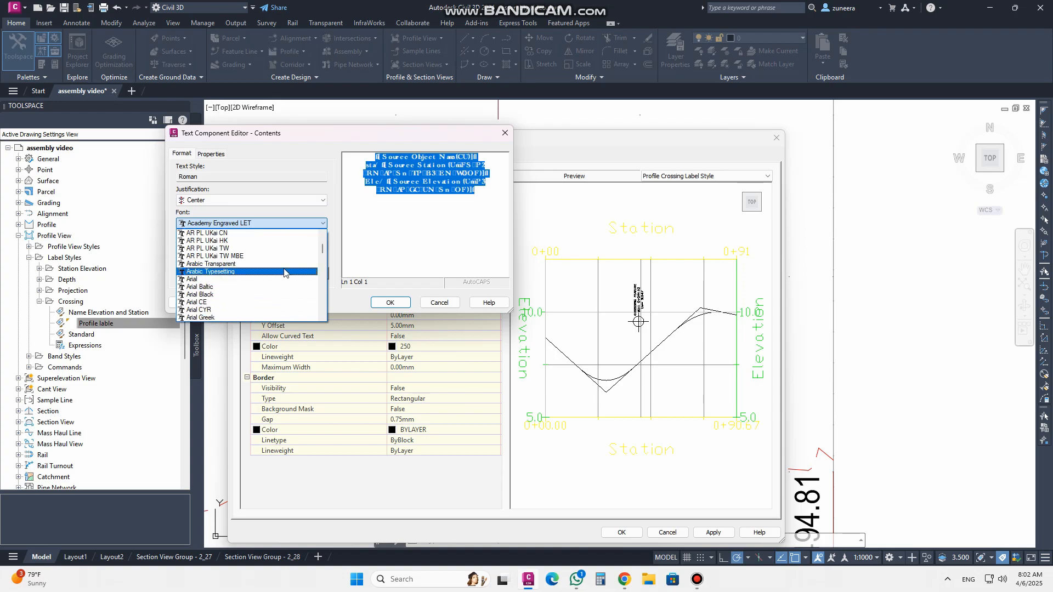
left_click(242, 280)
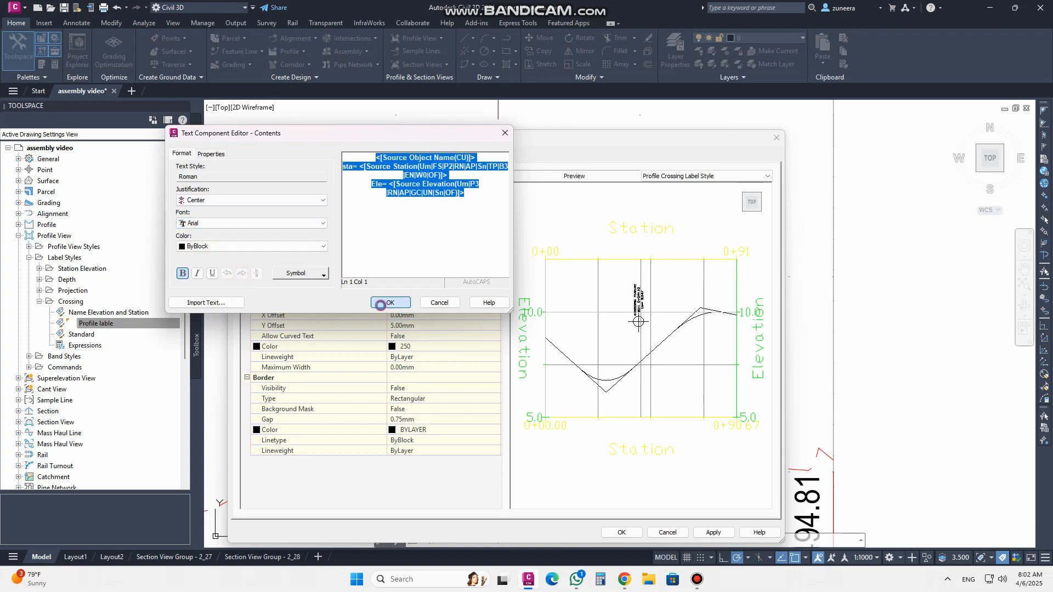
left_click(390, 303)
left_click(710, 532)
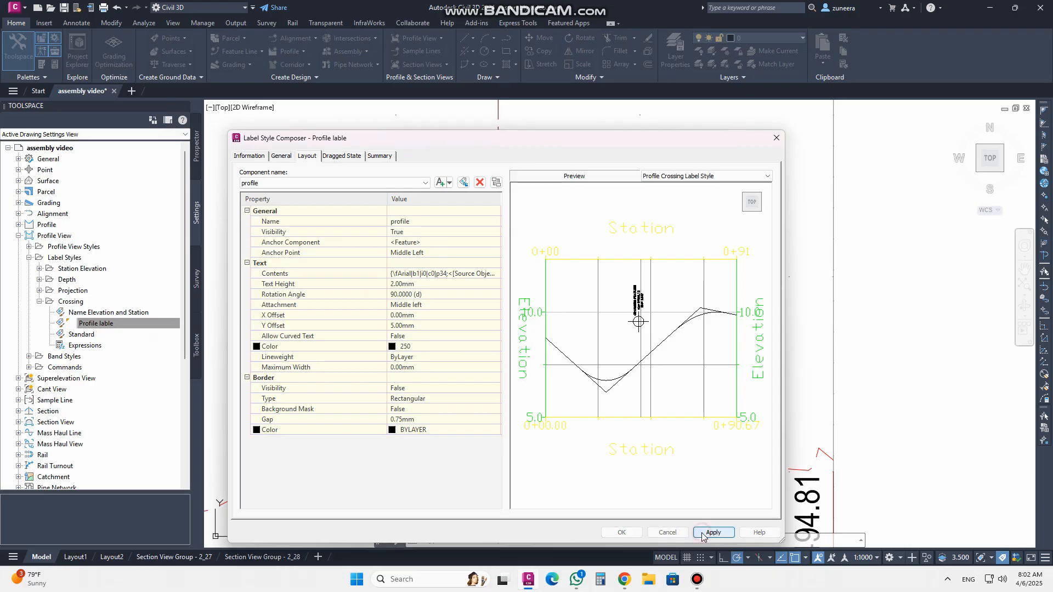
left_click(621, 532)
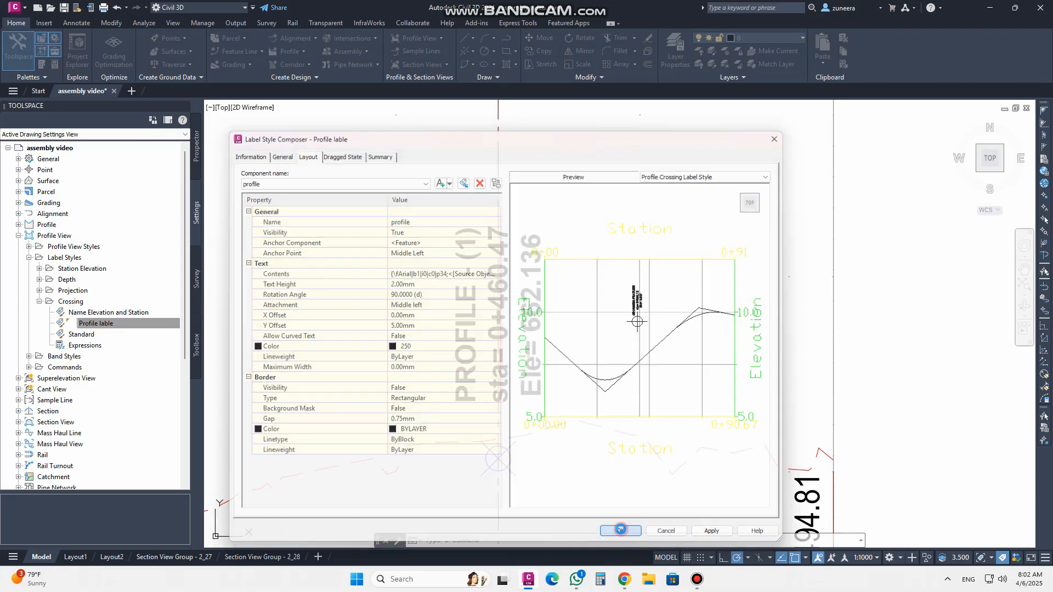
Try dragging the crossing label away from its marker with a leader, then cancel the stretch
scroll(619, 336, "down", 5)
scroll(688, 335, "up", 5)
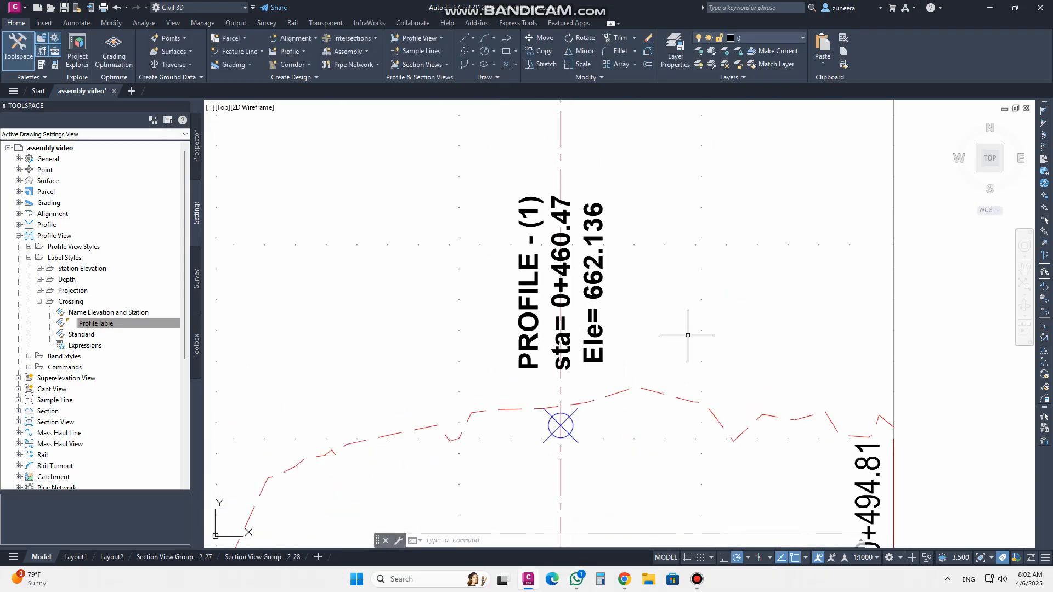
scroll(686, 337, "down", 5)
scroll(610, 340, "up", 5)
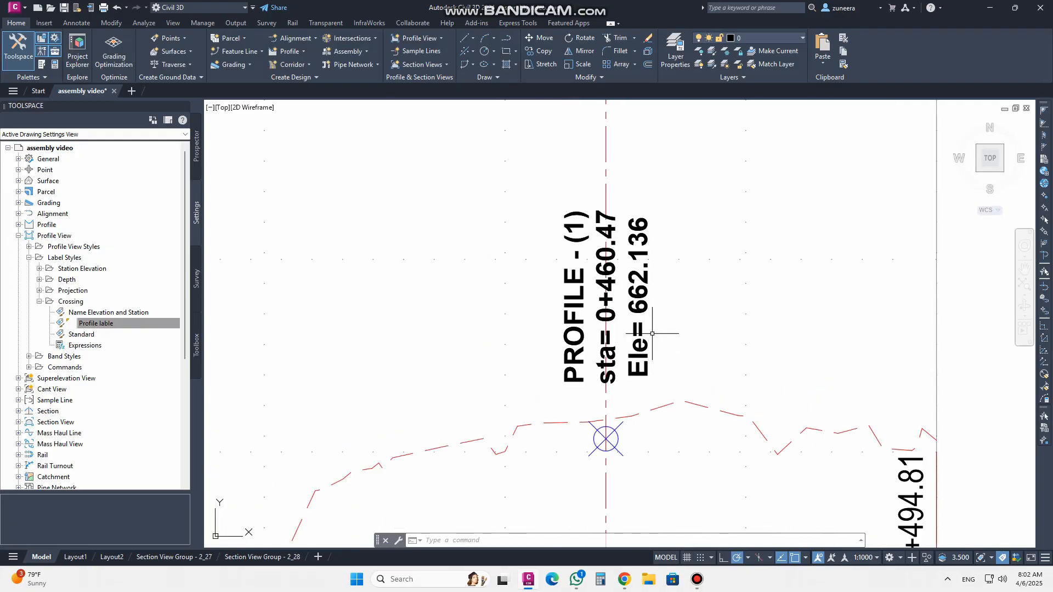
left_click(621, 342)
left_click(644, 338)
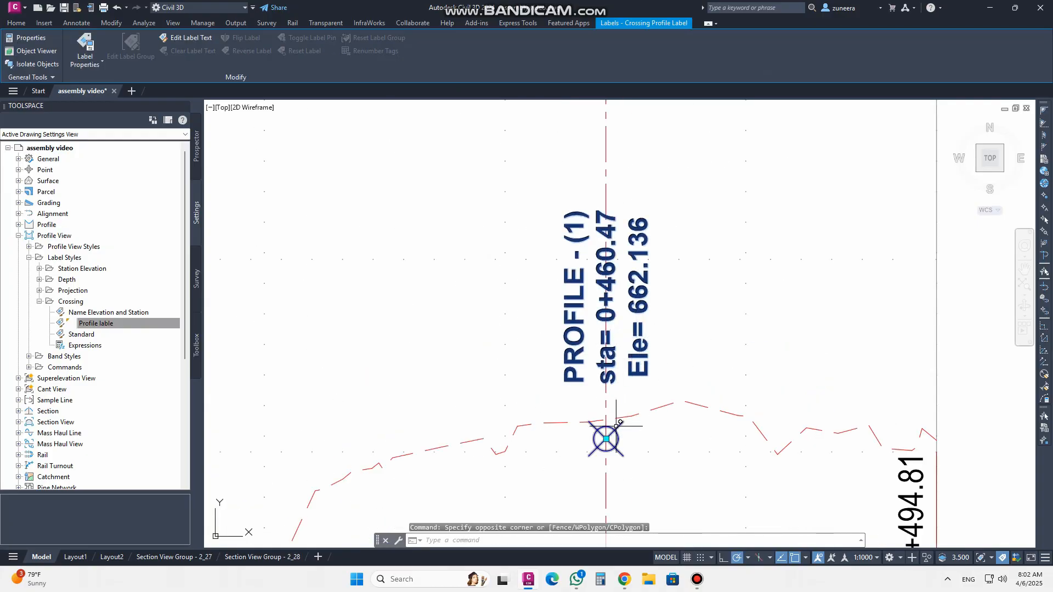
left_click(606, 439)
left_click(684, 271)
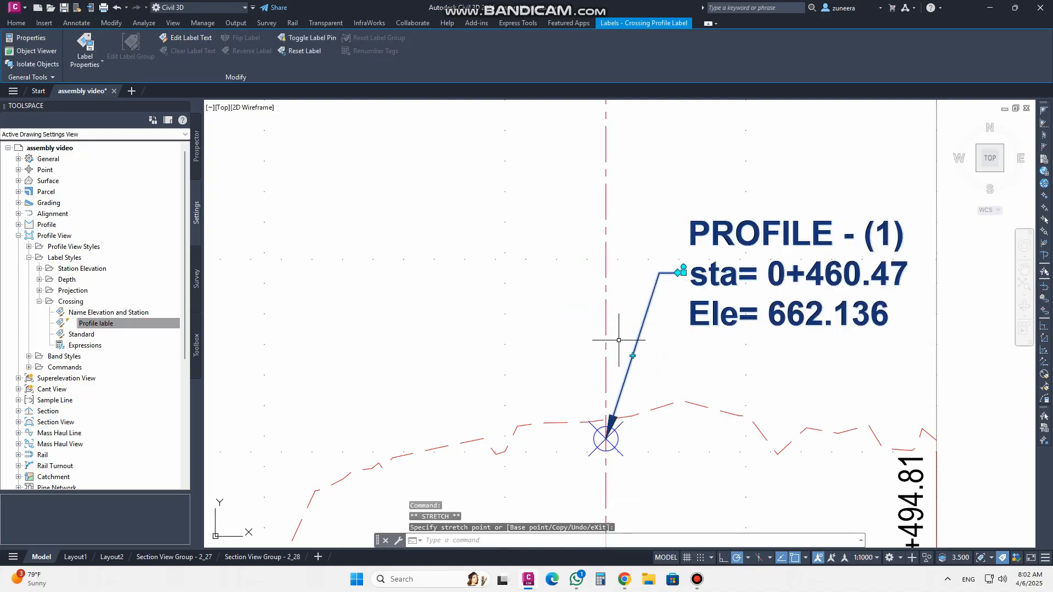
scroll(610, 347, "down", 4)
key("Escape")
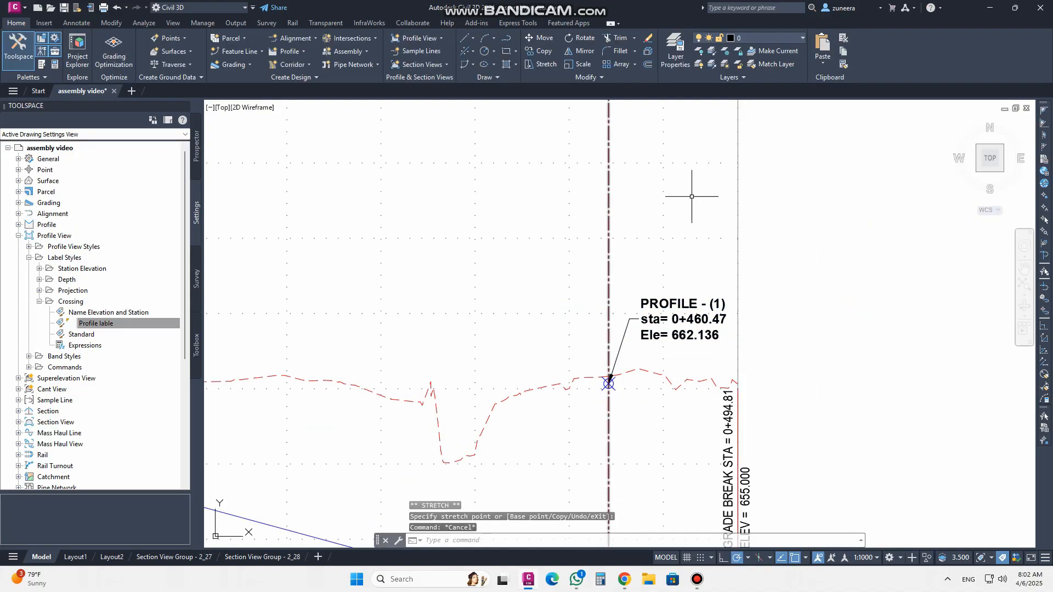
Widen the Toolspace palette
scroll(559, 361, "down", 3)
scroll(589, 305, "up", 2)
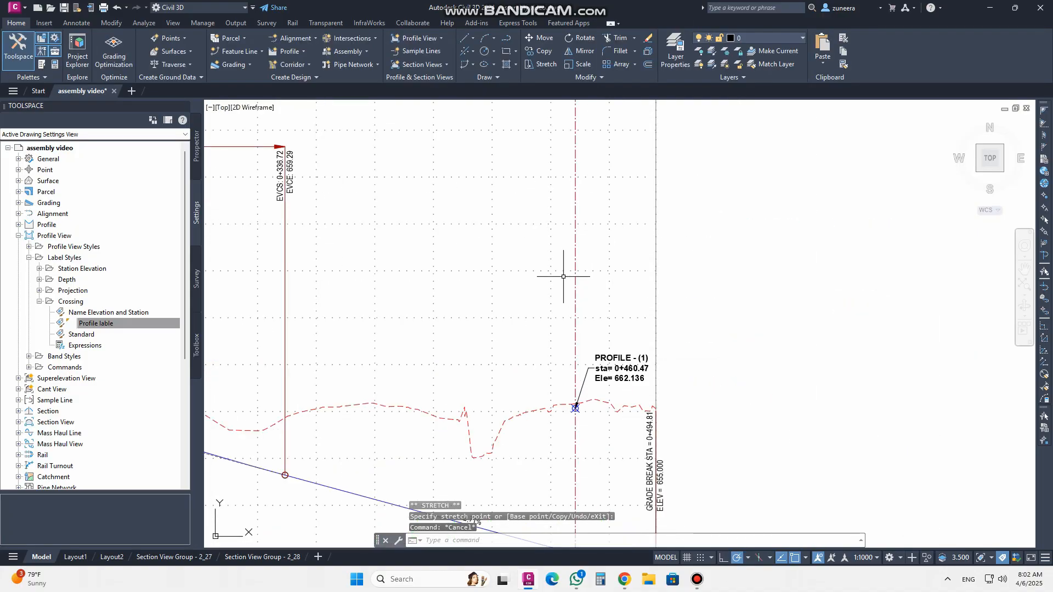
mouse_move(576, 283)
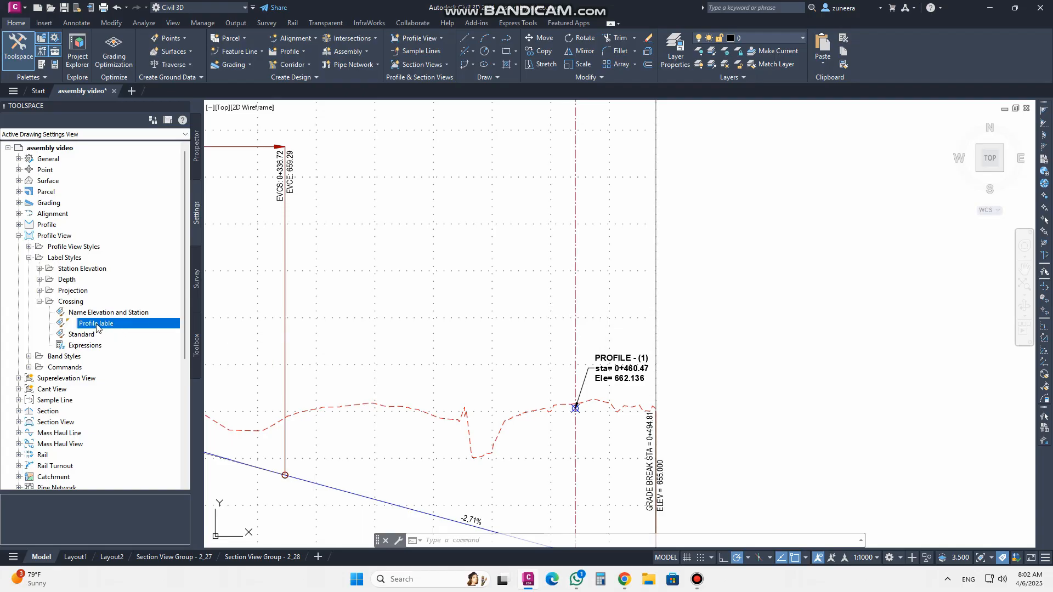
left_click_drag(203, 312, 245, 313)
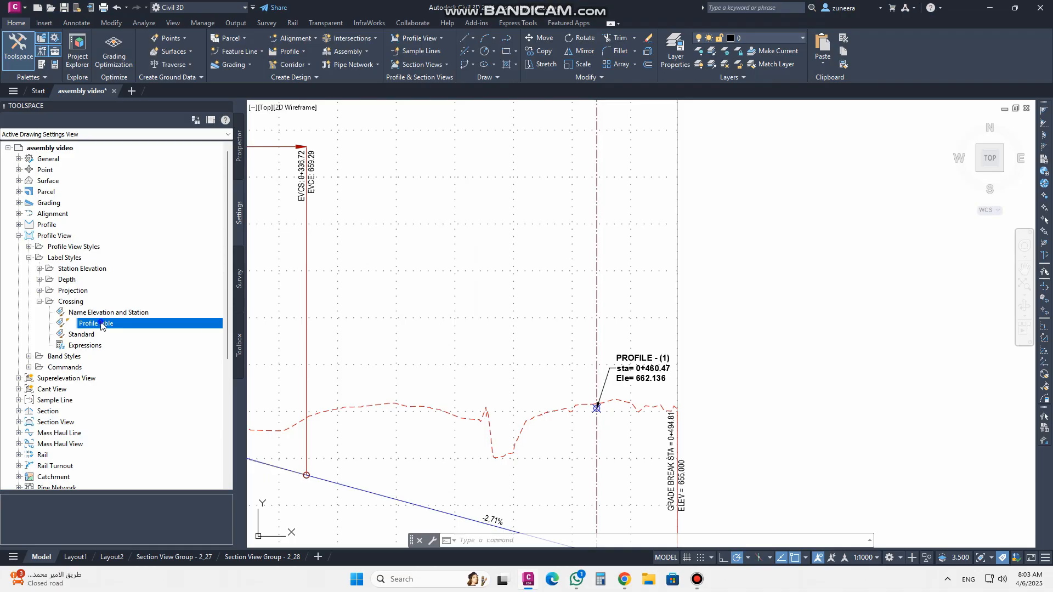
Open the Profile lable crossing label style for editing and rename it Alignment lable
right_click(132, 323)
left_click(136, 345)
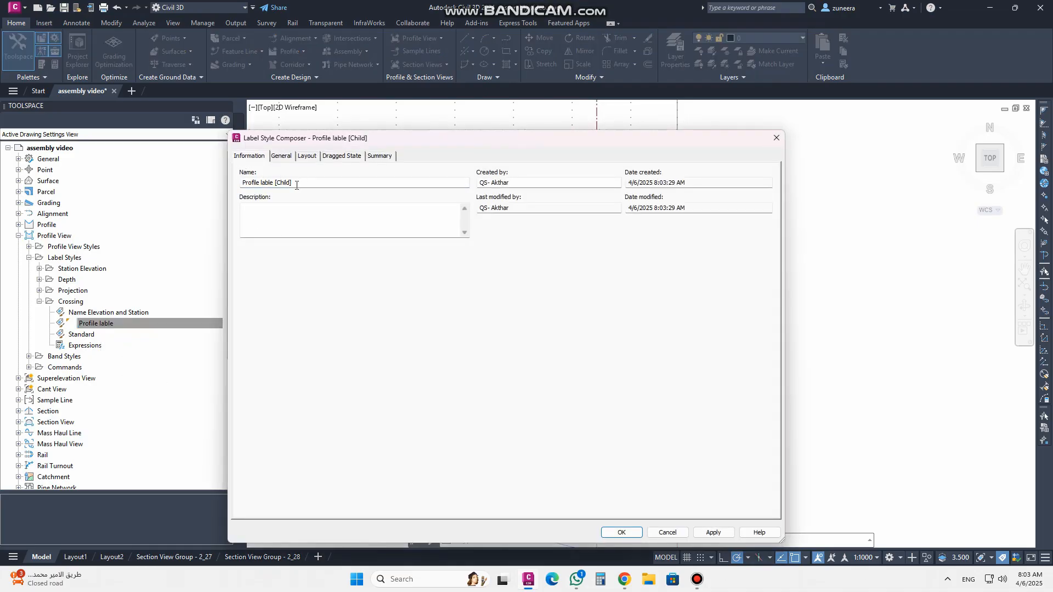
left_click_drag(298, 184, 287, 183)
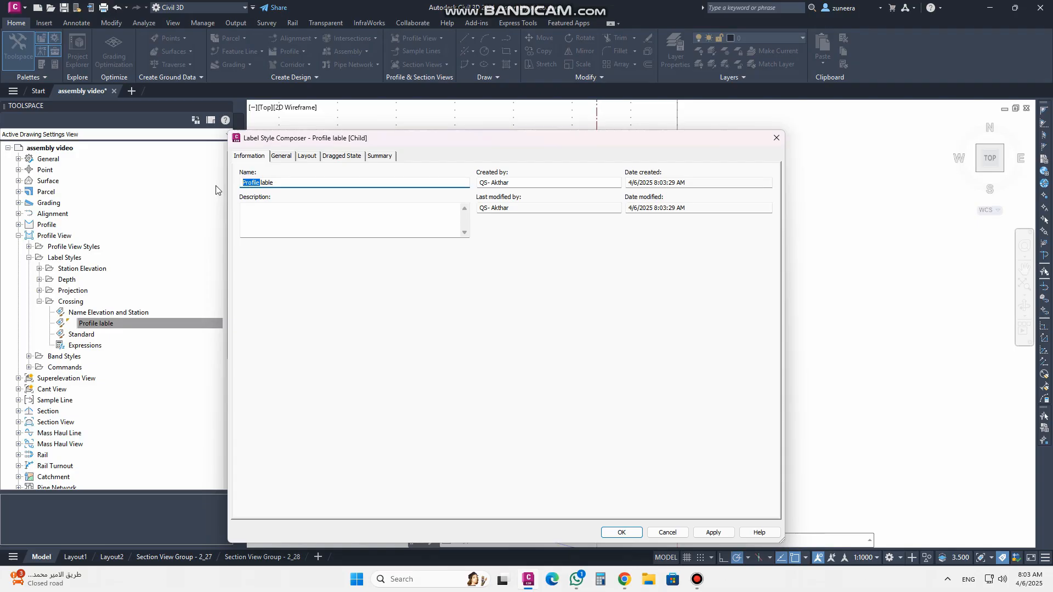
type("Alignment")
Set the label style's text style to Arial
left_click(307, 156)
left_click(289, 159)
left_click(305, 157)
left_click(282, 156)
left_click(403, 200)
left_click(496, 200)
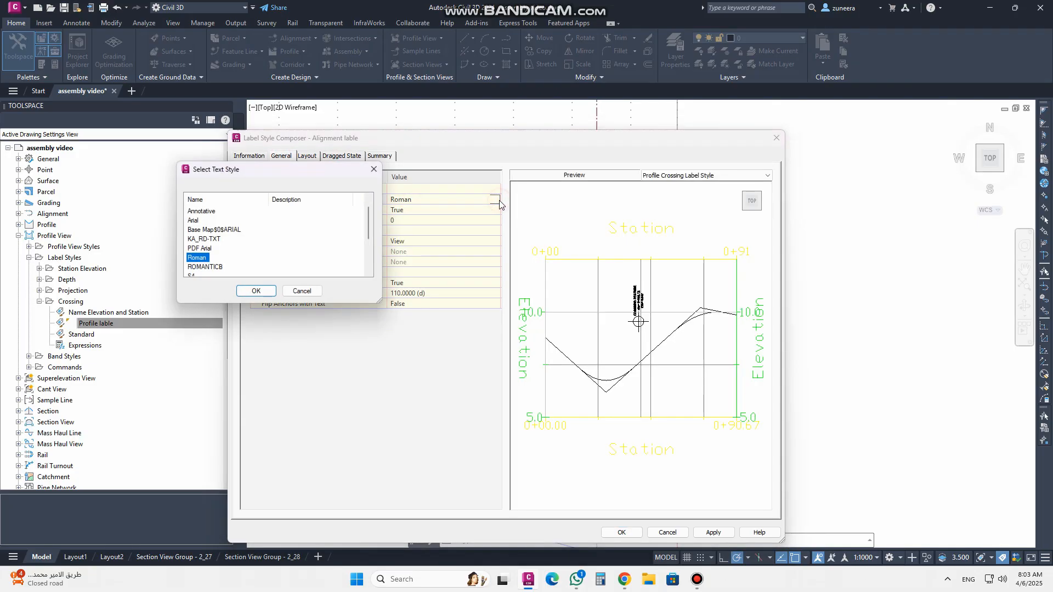
scroll(225, 258, "down", 2)
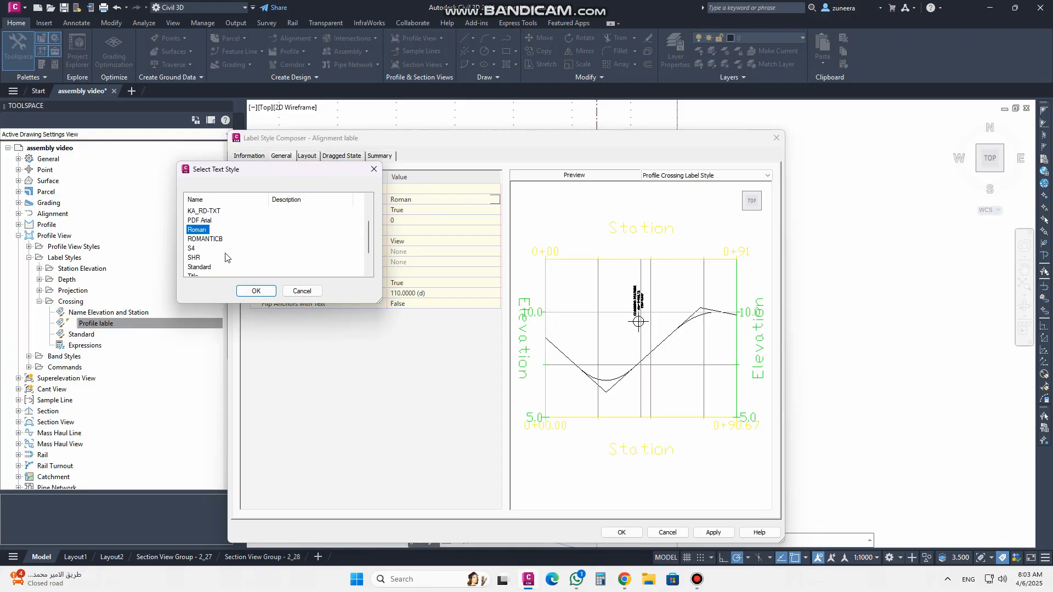
scroll(225, 257, "up", 2)
scroll(226, 258, "up", 1)
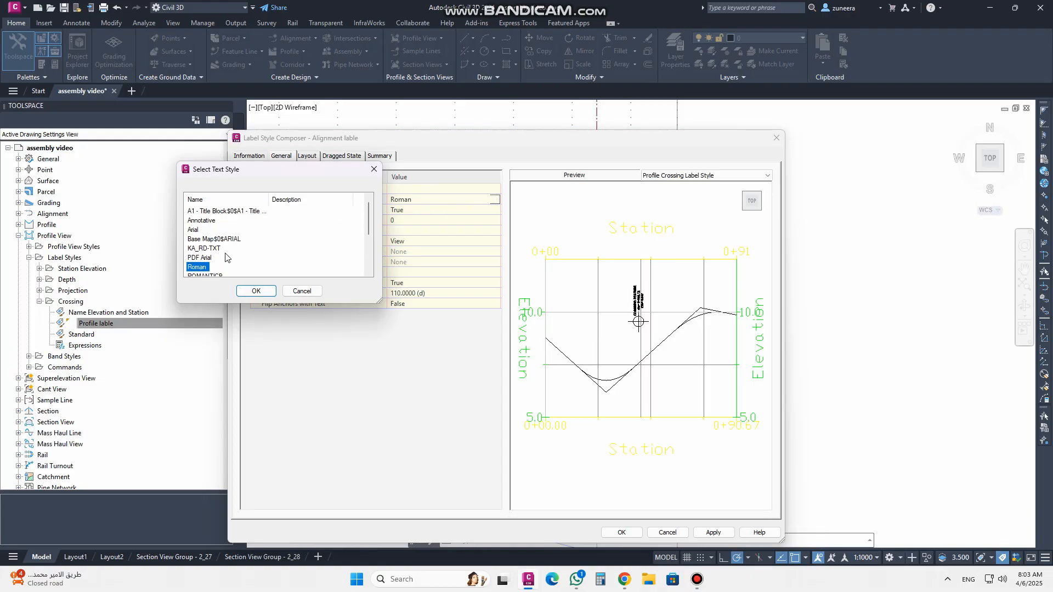
left_click(196, 230)
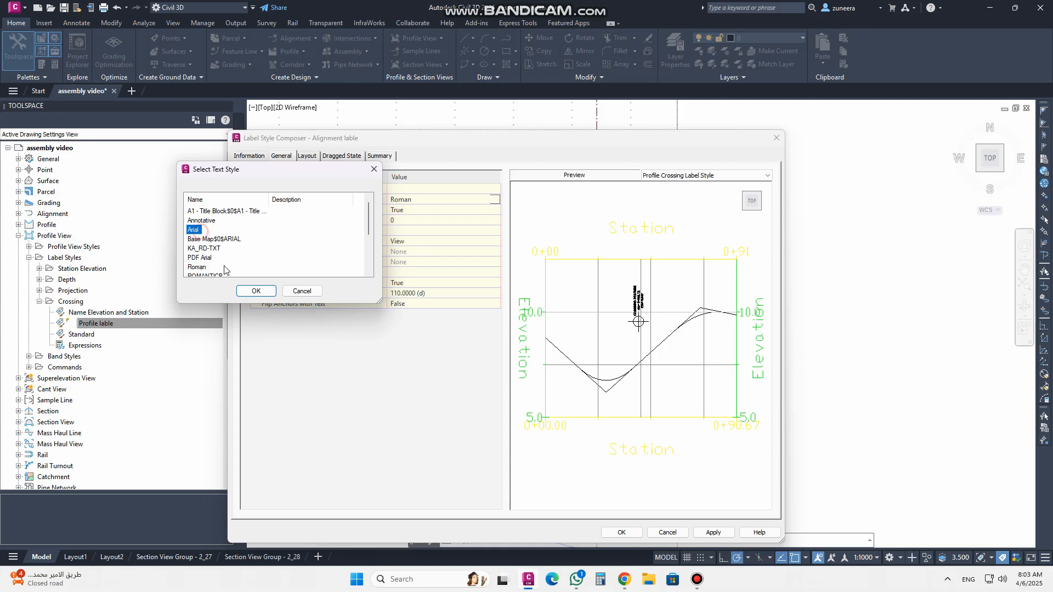
left_click(256, 291)
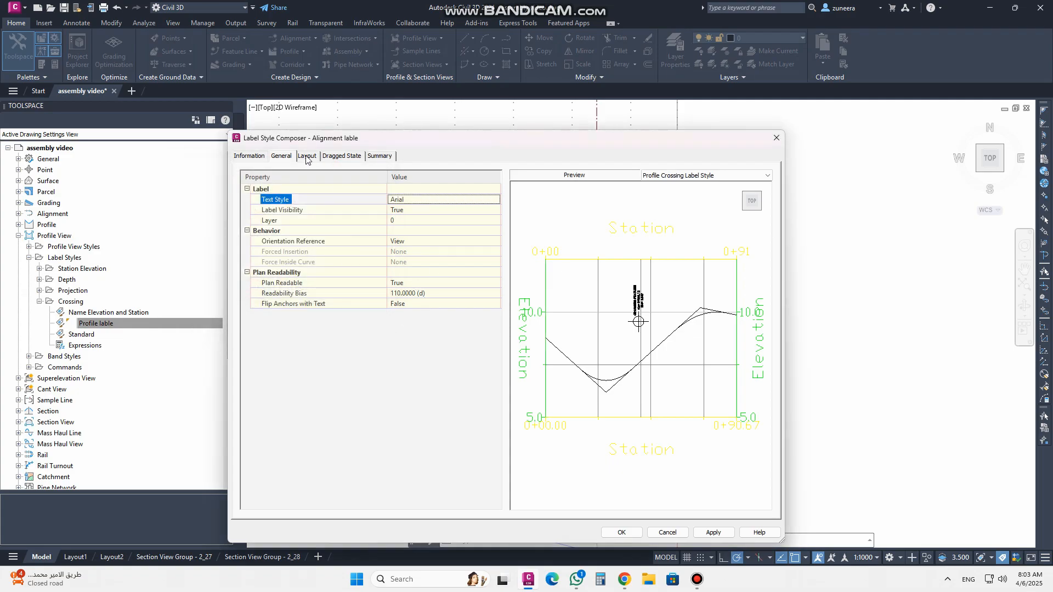
Open the text component's contents and delete the elevation line from the label text
scroll(635, 301, "up", 4)
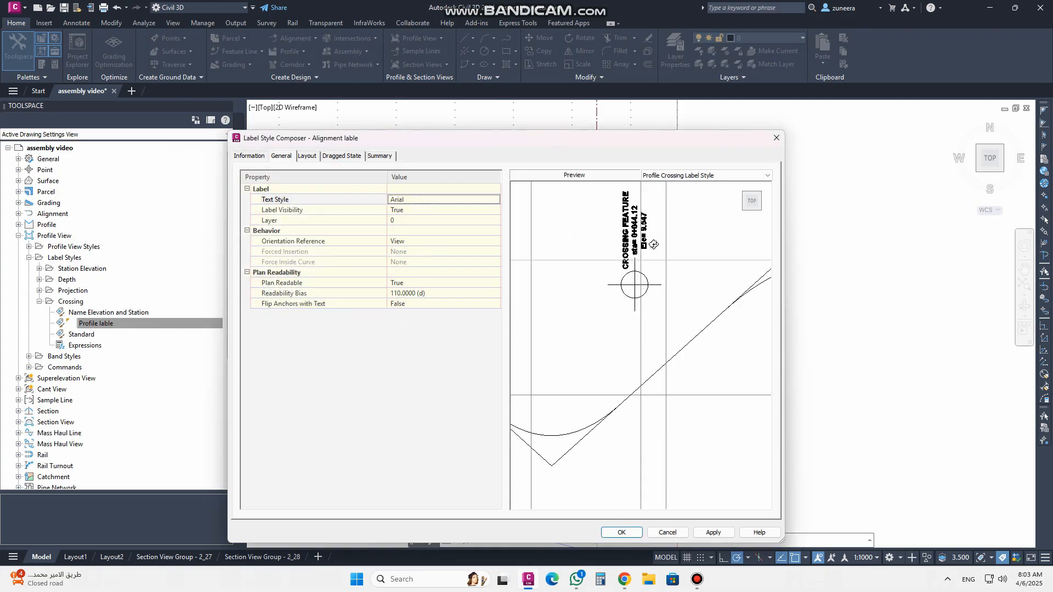
left_click(309, 157)
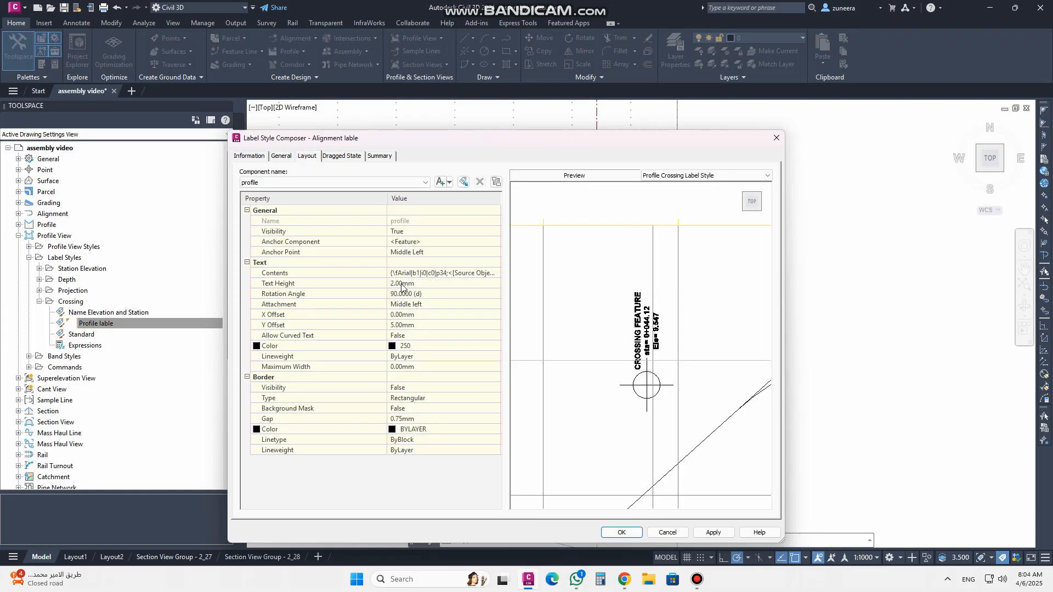
left_click(444, 272)
left_click(495, 273)
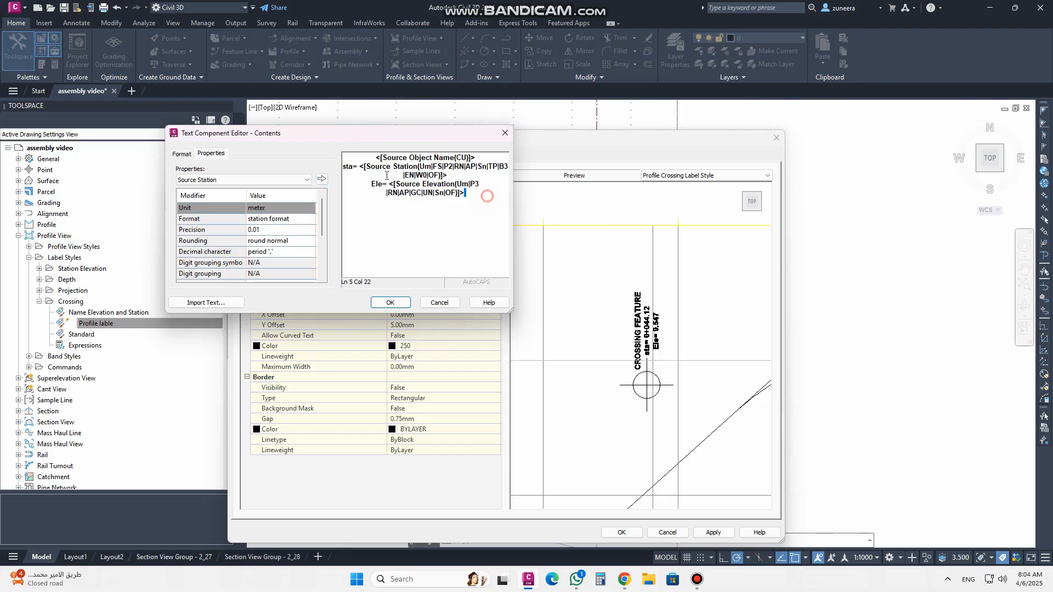
left_click_drag(488, 196, 344, 159)
left_click_drag(451, 204, 367, 185)
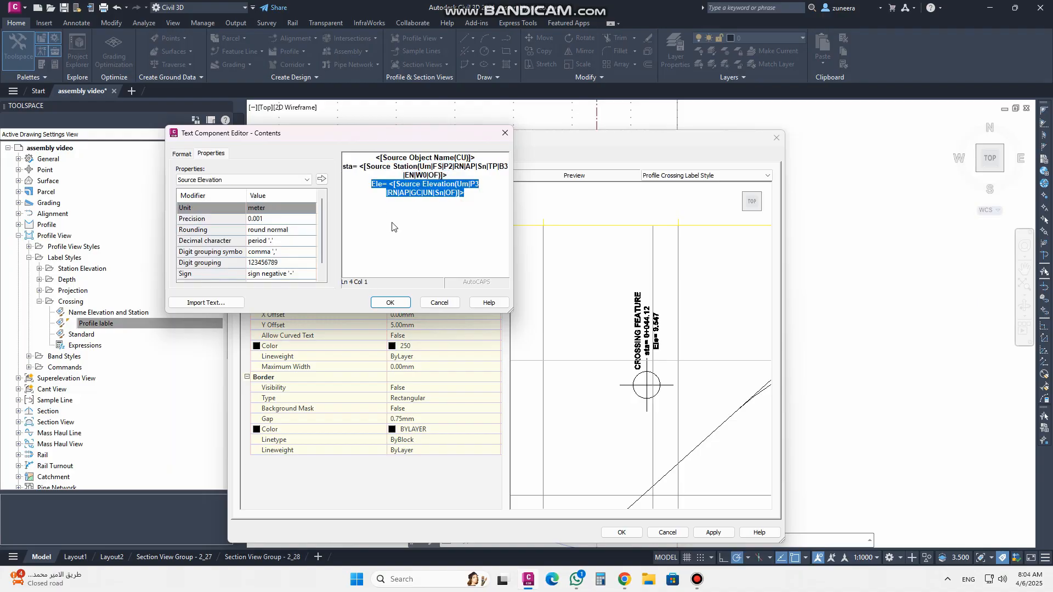
key("Delete")
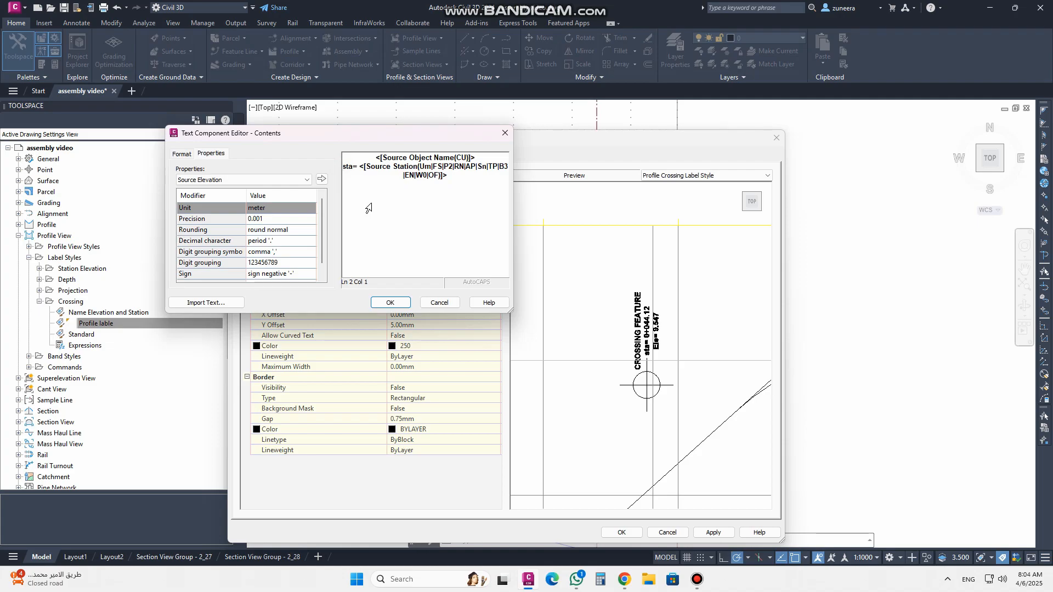
Append Cl after the source object name in the label contents and close the editor
left_click(500, 156)
type("c")
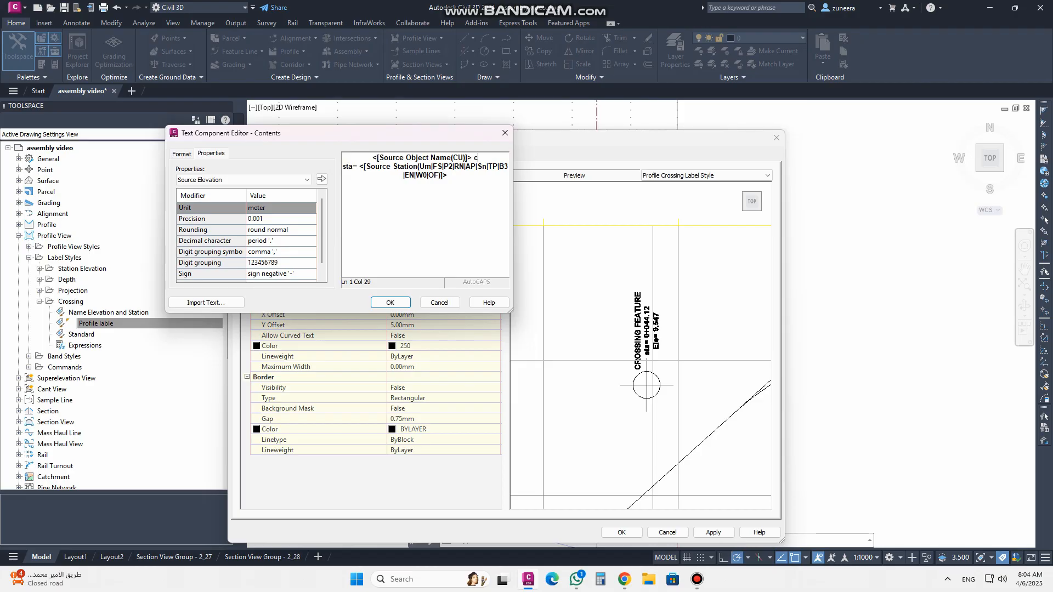
key("BackSpace")
type("Cl")
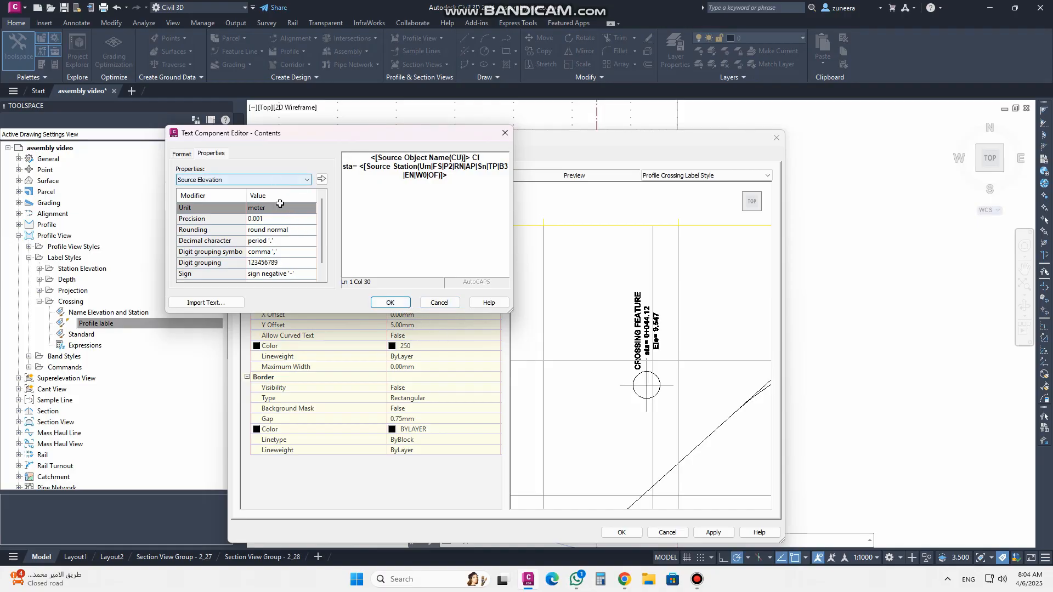
left_click(391, 303)
Reopen the label contents, move the appended Cl to its own line, then delete it
scroll(656, 336, "up", 3)
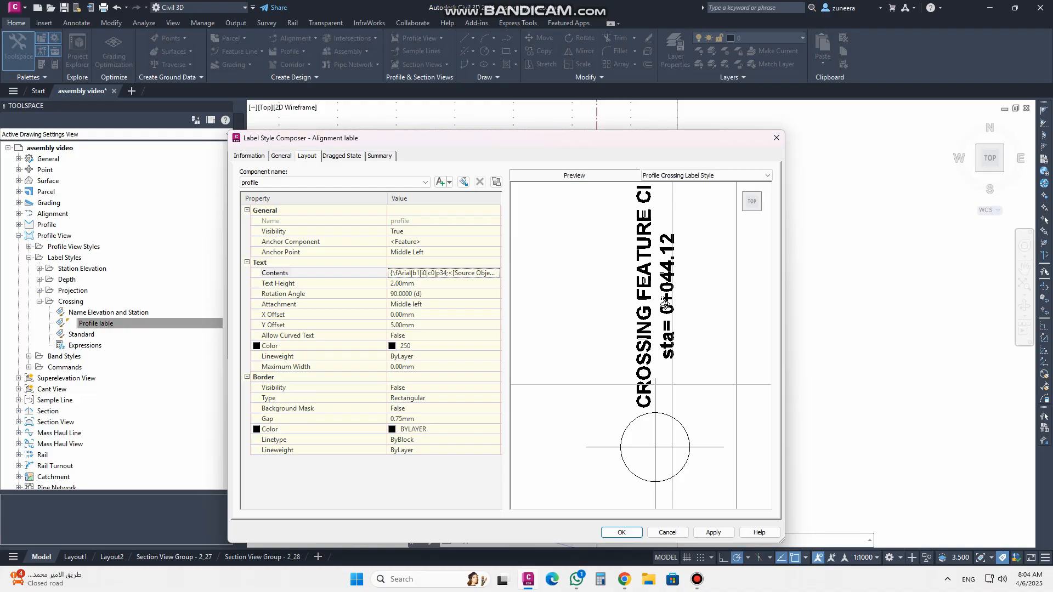
scroll(622, 238, "down", 1)
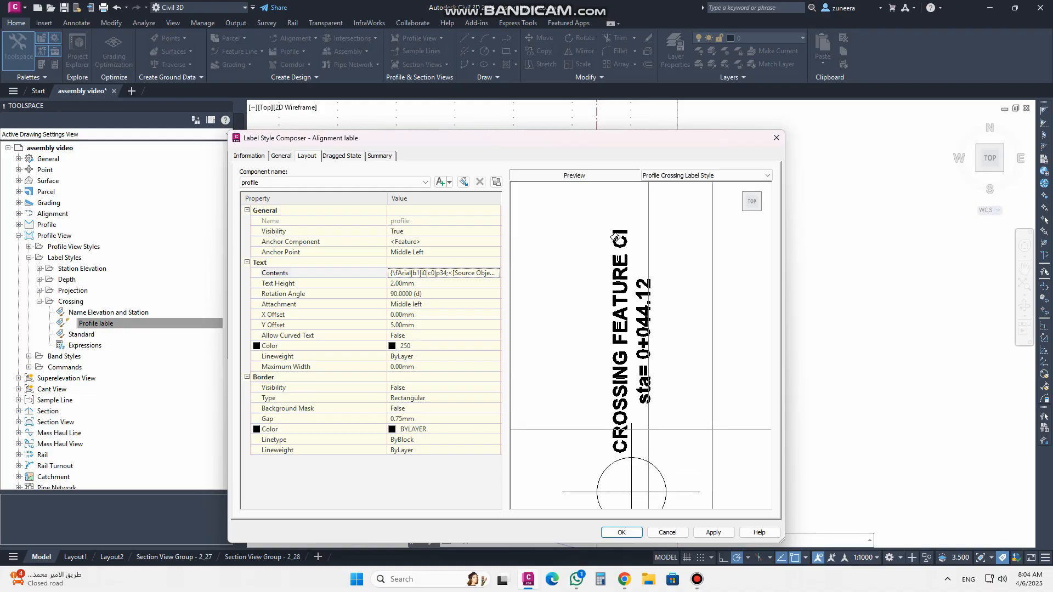
left_click(440, 273)
left_click(496, 272)
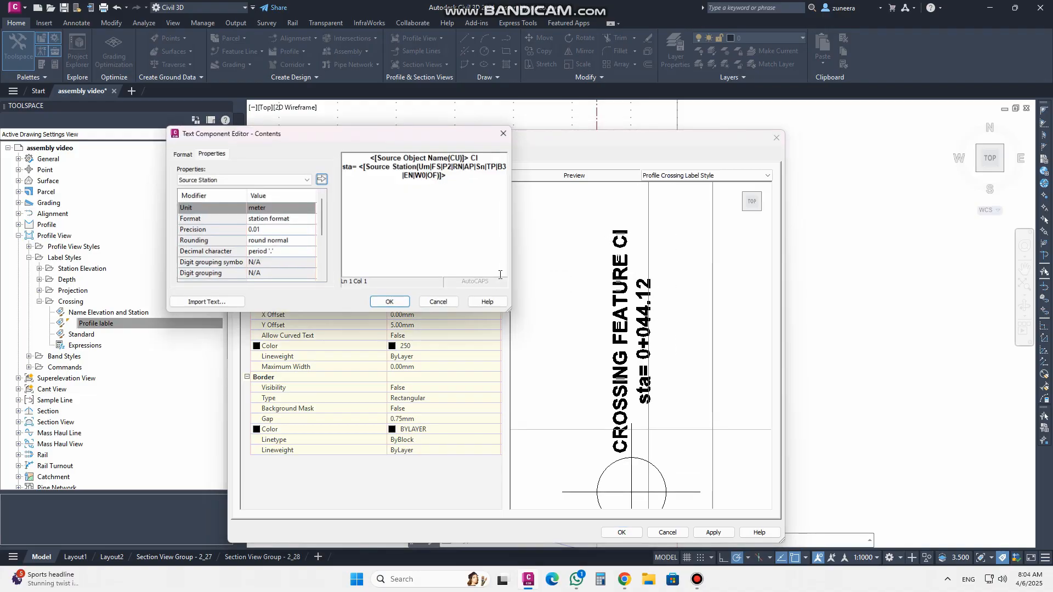
left_click(471, 158)
key("Return")
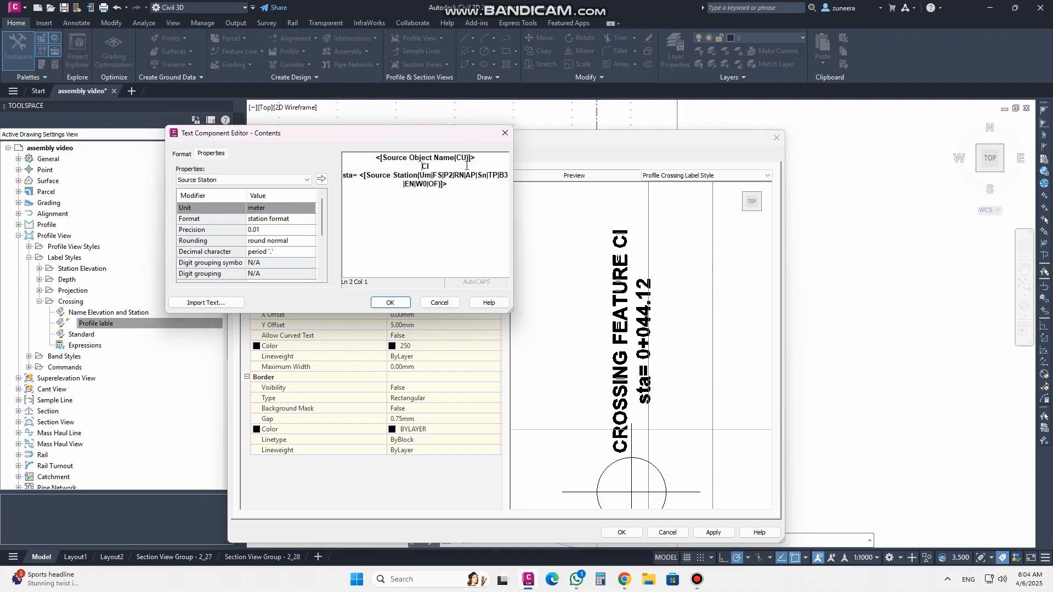
left_click_drag(434, 164, 398, 161)
key("BackSpace")
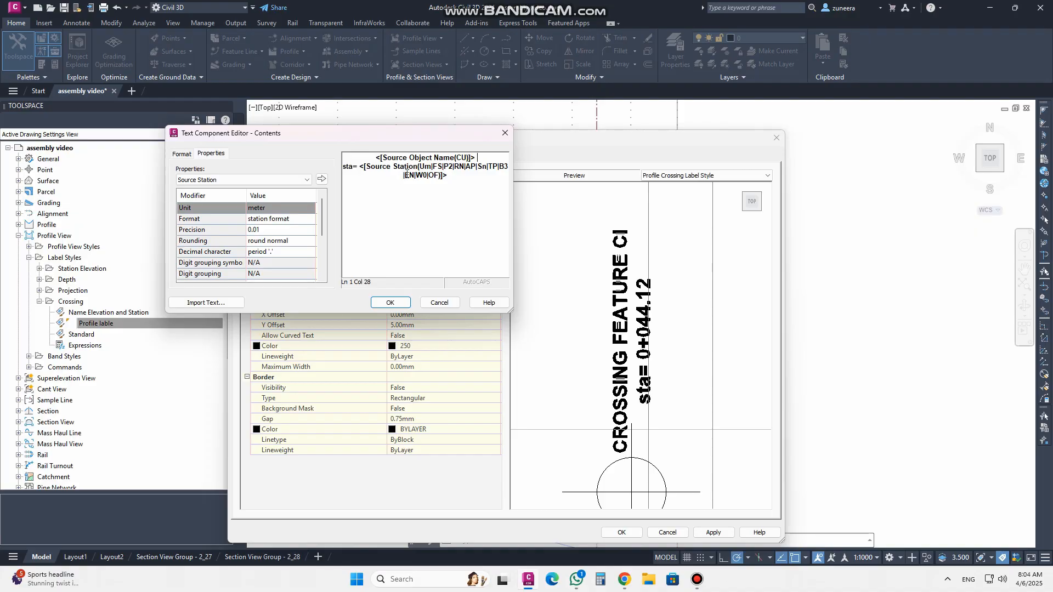
Change the station prefix in the label contents to "sta CL=" and close the text editor
left_click(354, 166)
type("cl")
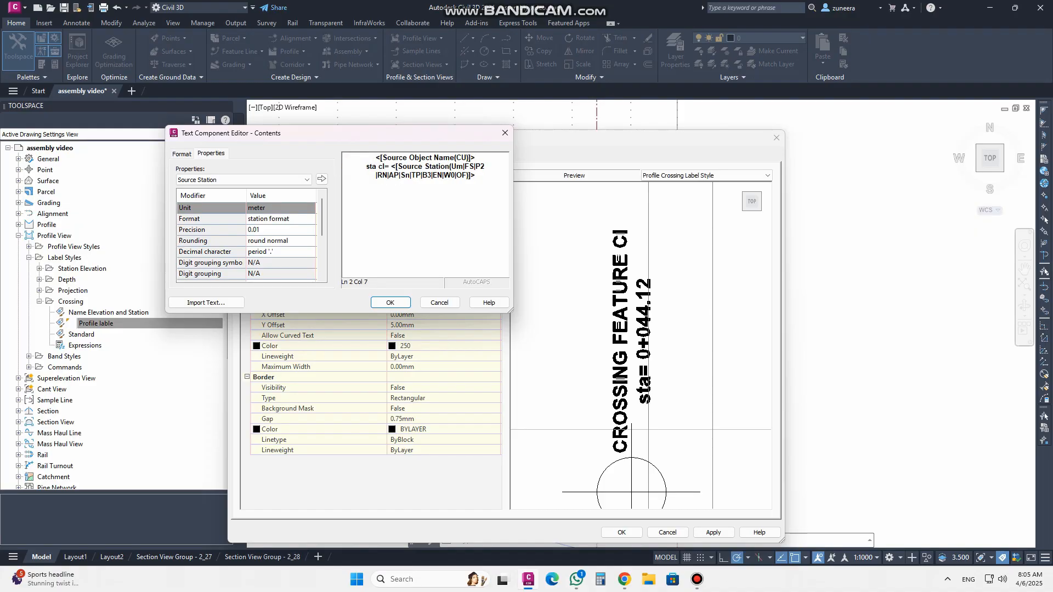
key("BackSpace")
key("BackSpace")
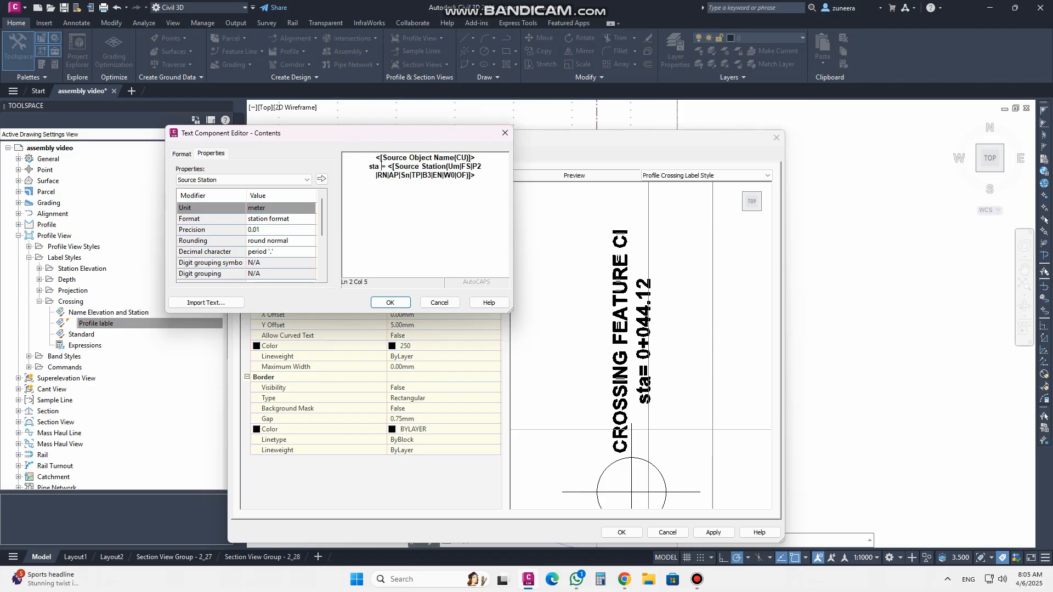
type("C")
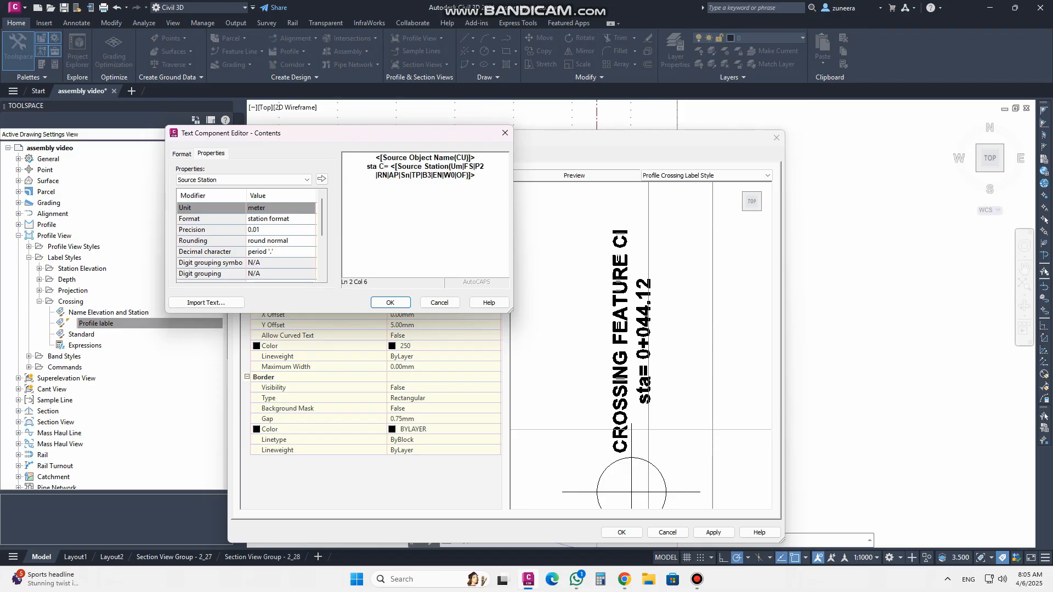
type("L")
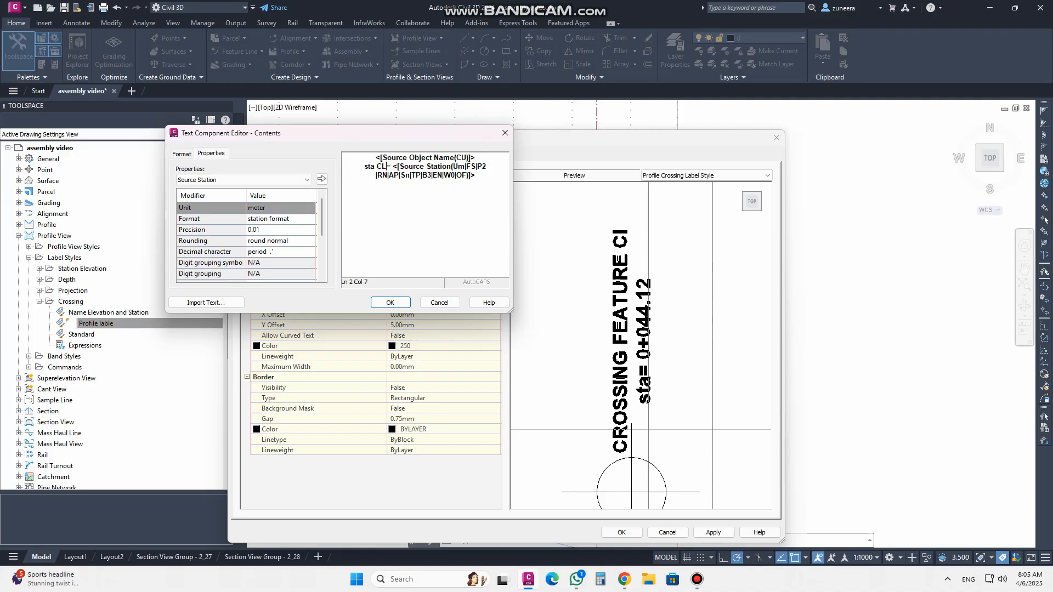
left_click(387, 303)
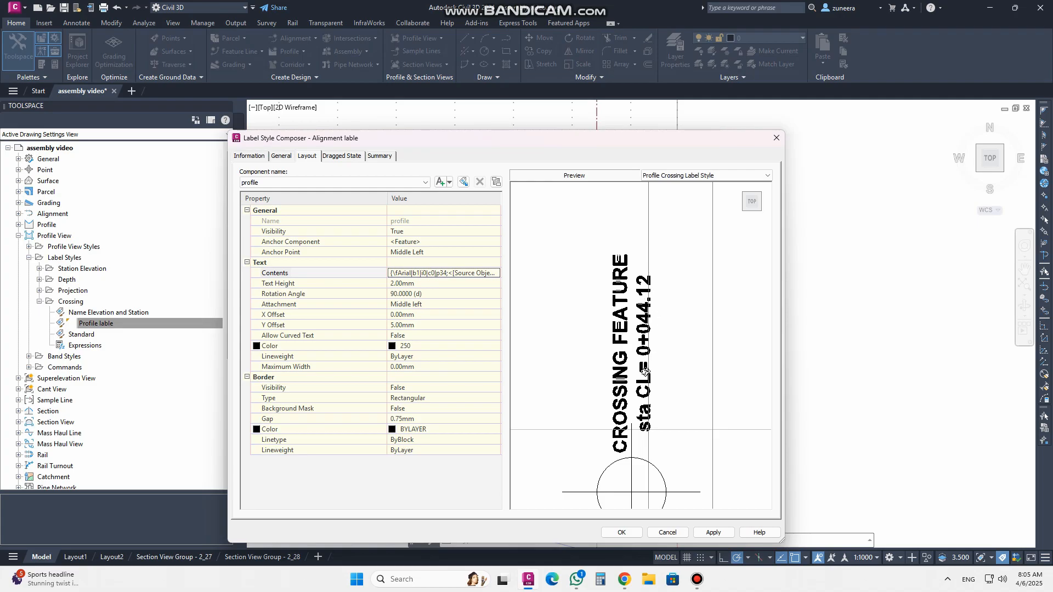
Apply and save the changes to the Alignment lable crossing label style
middle_click_drag(603, 347, 604, 283)
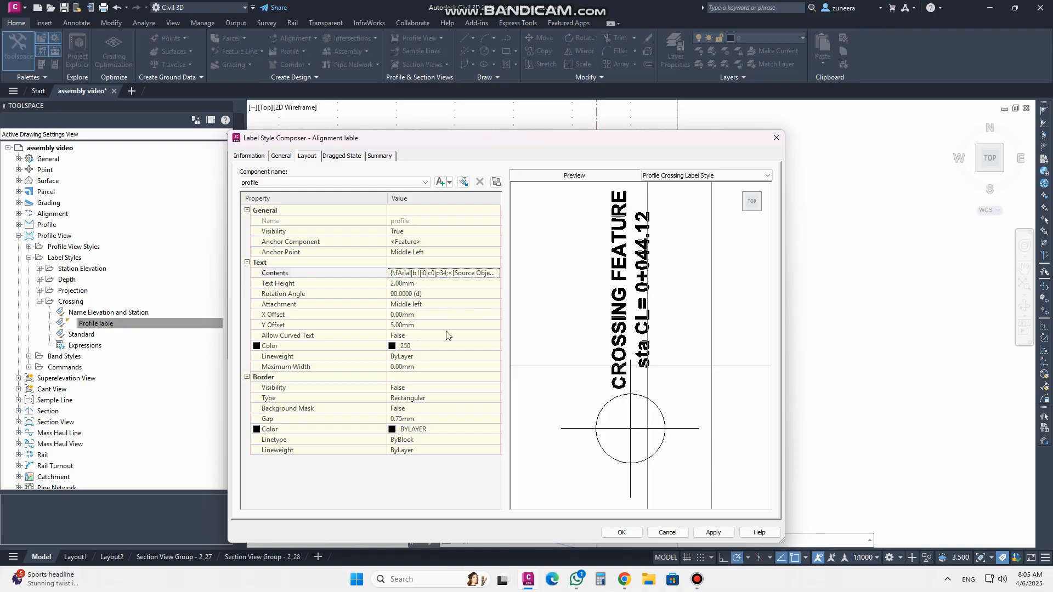
left_click(708, 533)
left_click(625, 532)
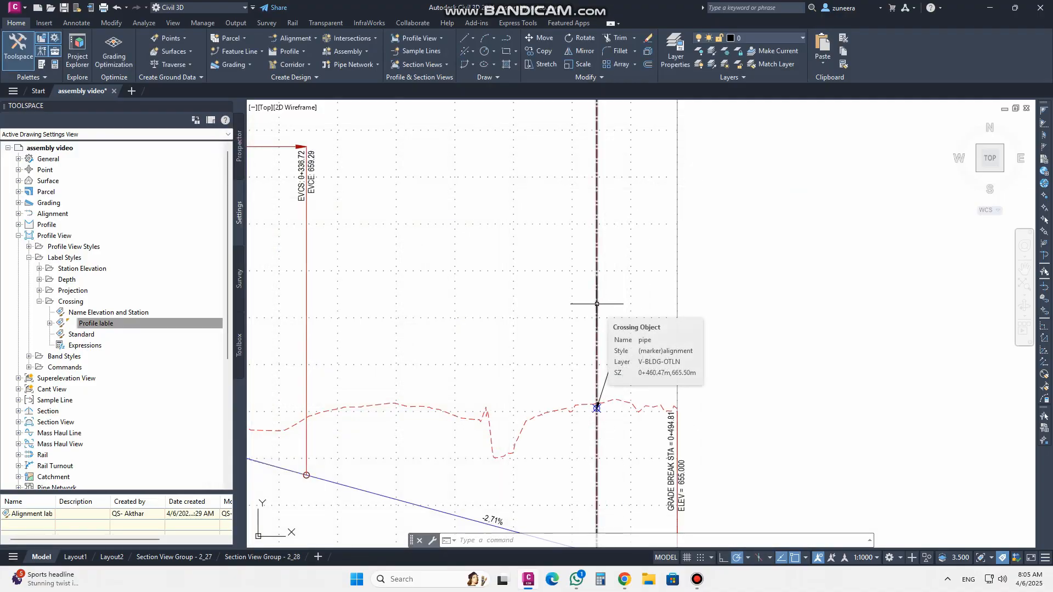
Assign the Alignment lable crossing label style to the alignment crossings in the MAIN ROAD profile view
left_click(597, 302)
left_click(155, 50)
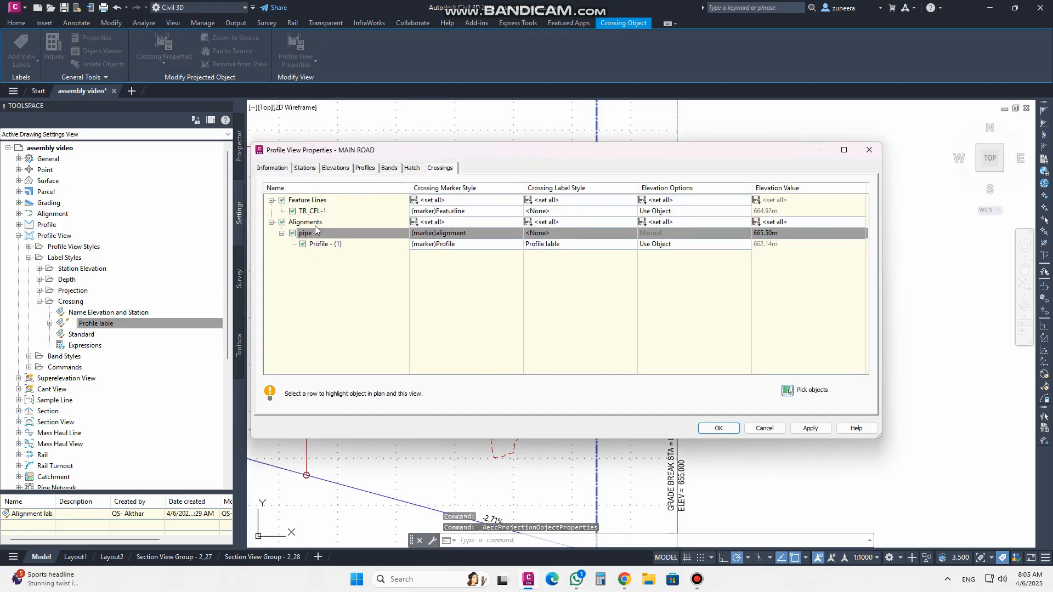
left_click(559, 222)
left_click(331, 193)
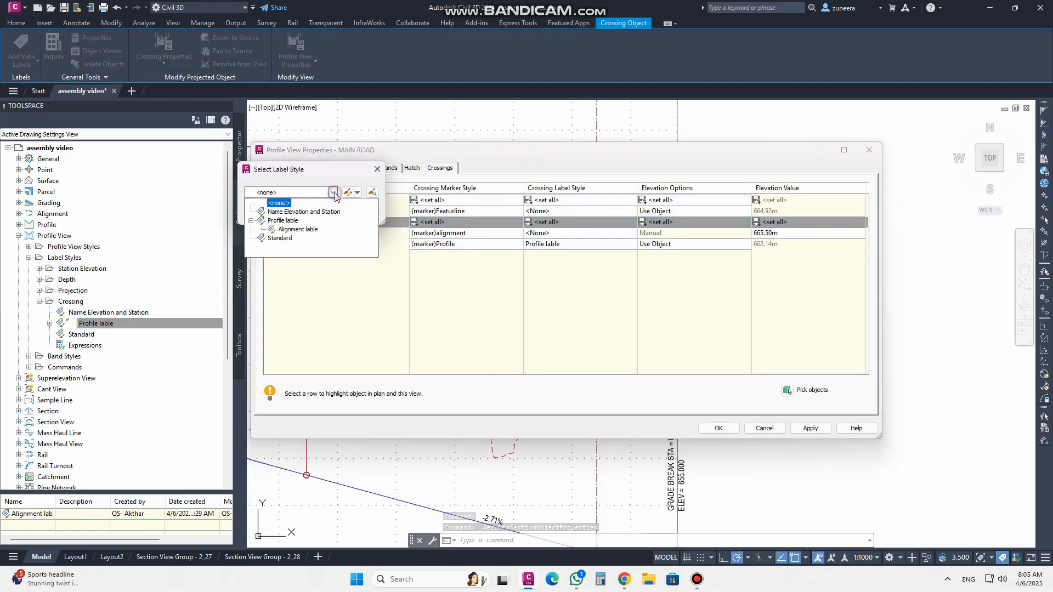
left_click(304, 229)
left_click(277, 213)
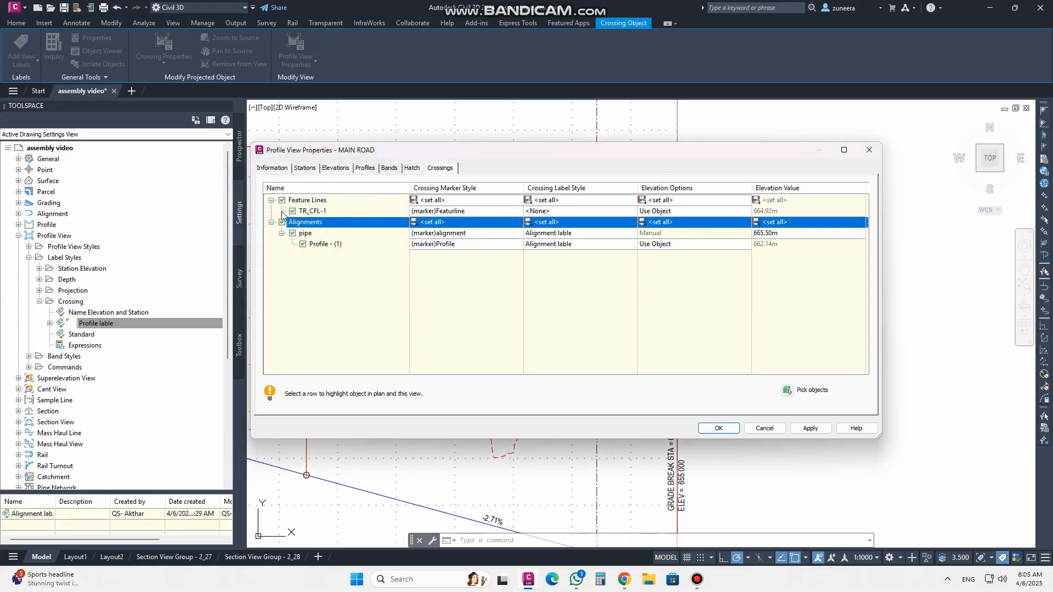
left_click(810, 429)
left_click(723, 429)
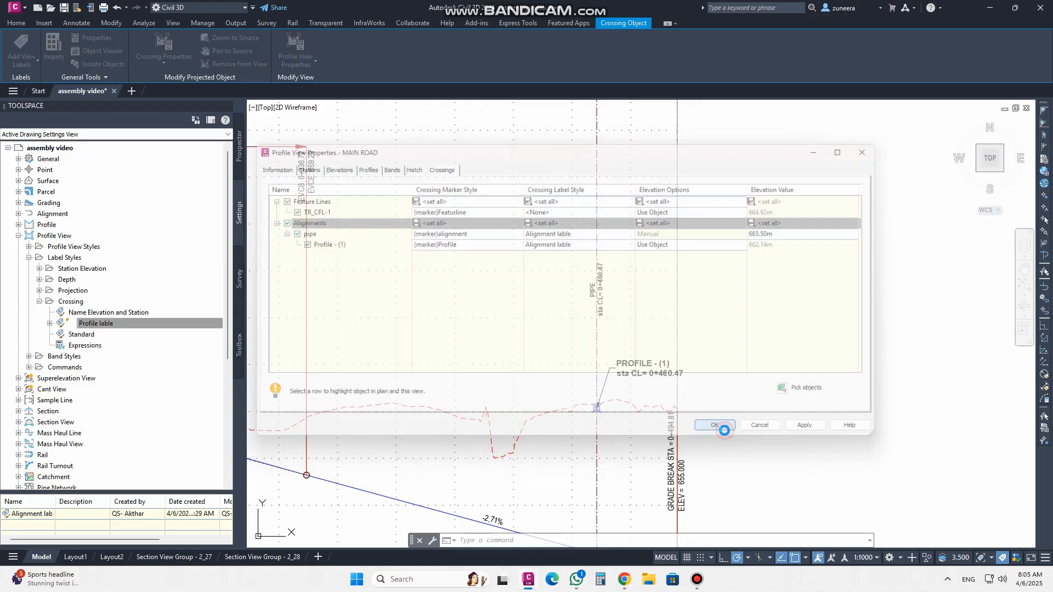
Inspect the pipe and profile crossing labels along the pipe crossing in the profile view
scroll(615, 286, "up", 2)
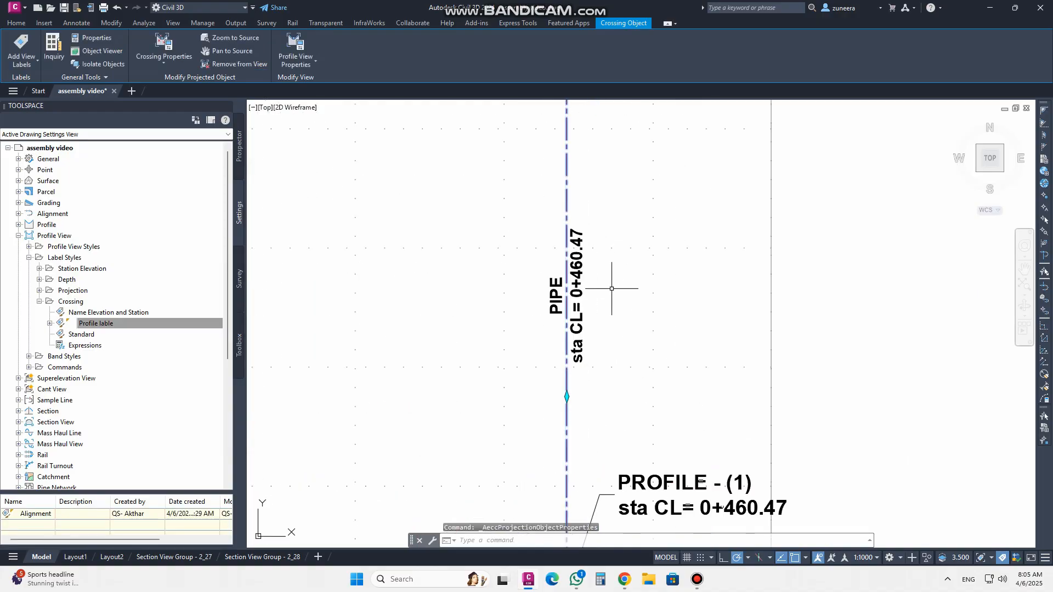
scroll(553, 319, "down", 5)
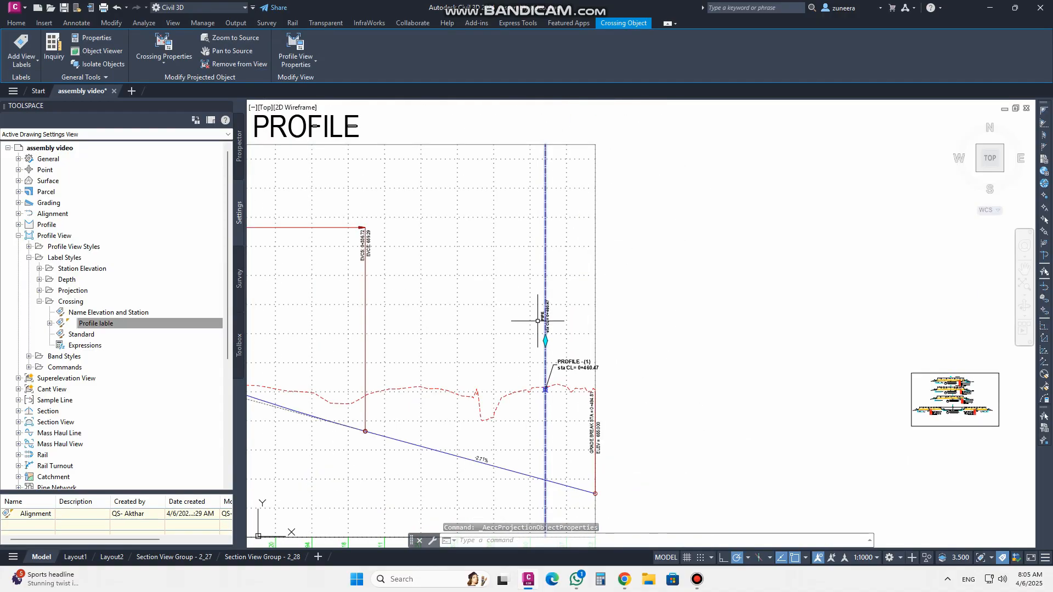
scroll(543, 378, "up", 8)
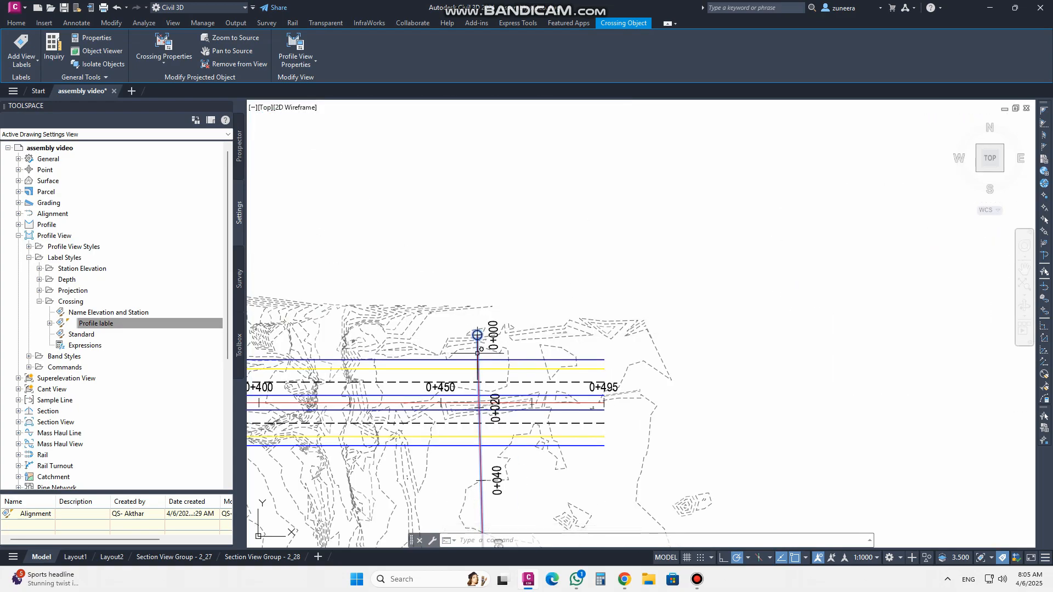
scroll(501, 460, "down", 8)
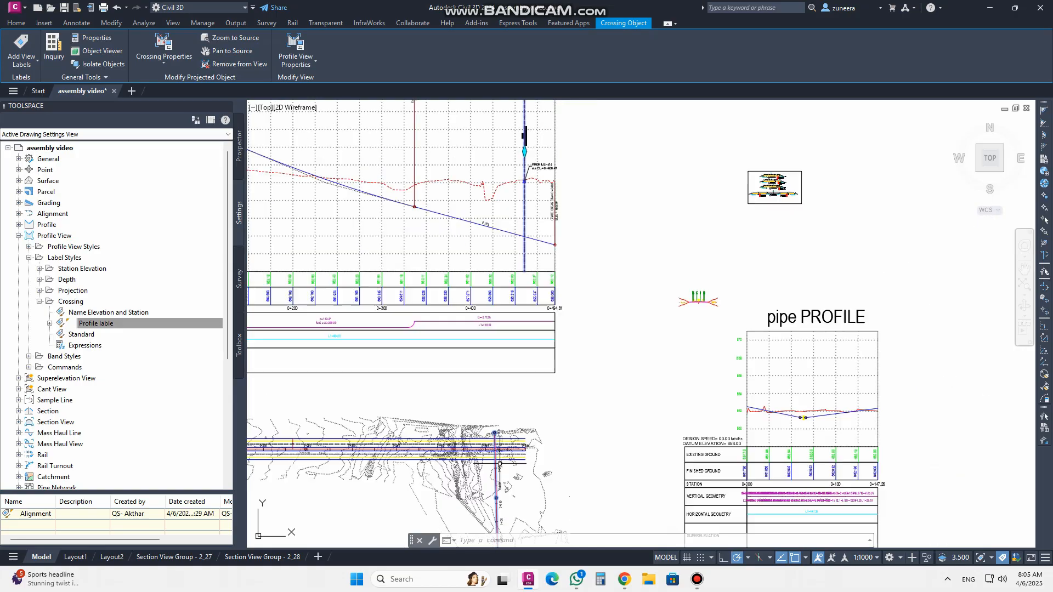
scroll(495, 250, "up", 8)
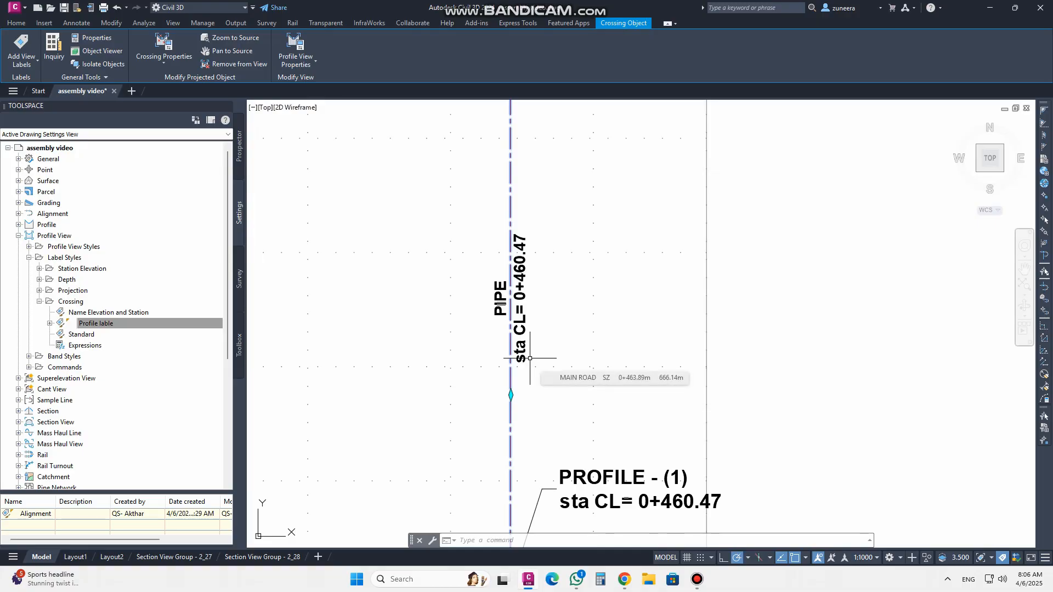
scroll(554, 348, "down", 2)
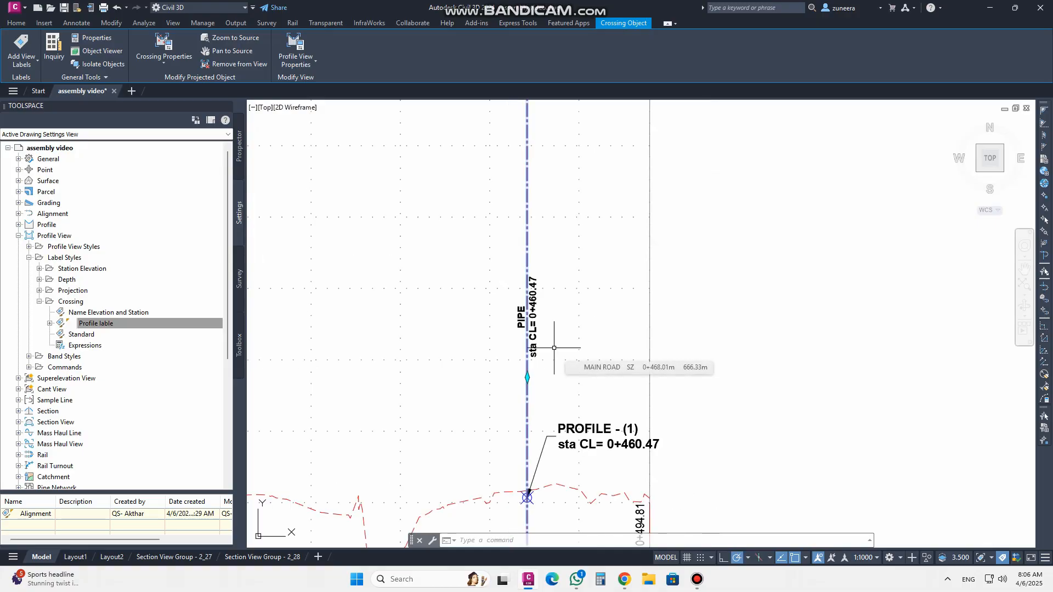
left_click(694, 581)
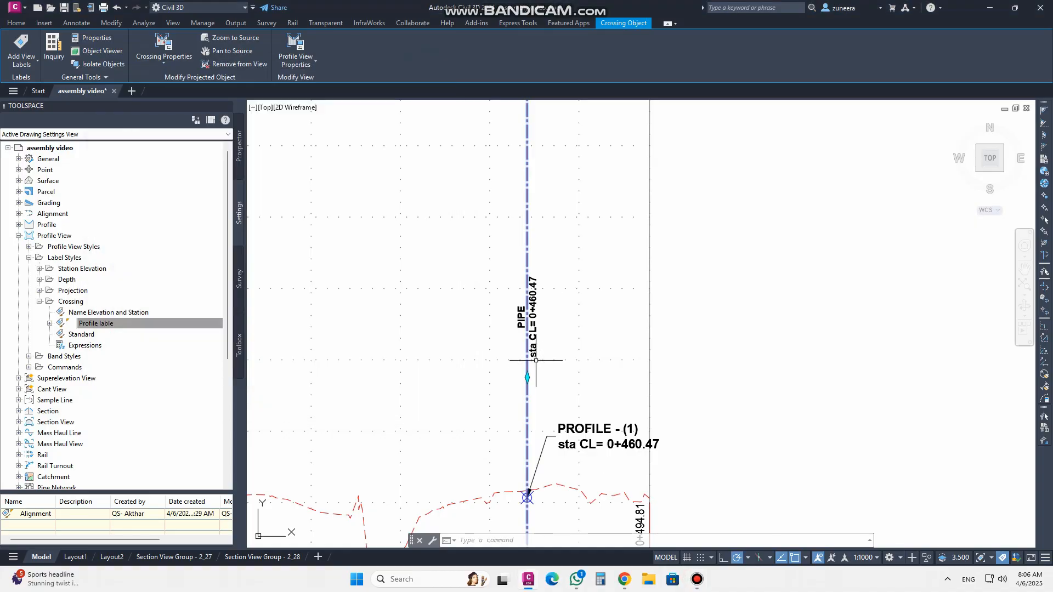
scroll(470, 354, "down", 1)
scroll(515, 345, "up", 5)
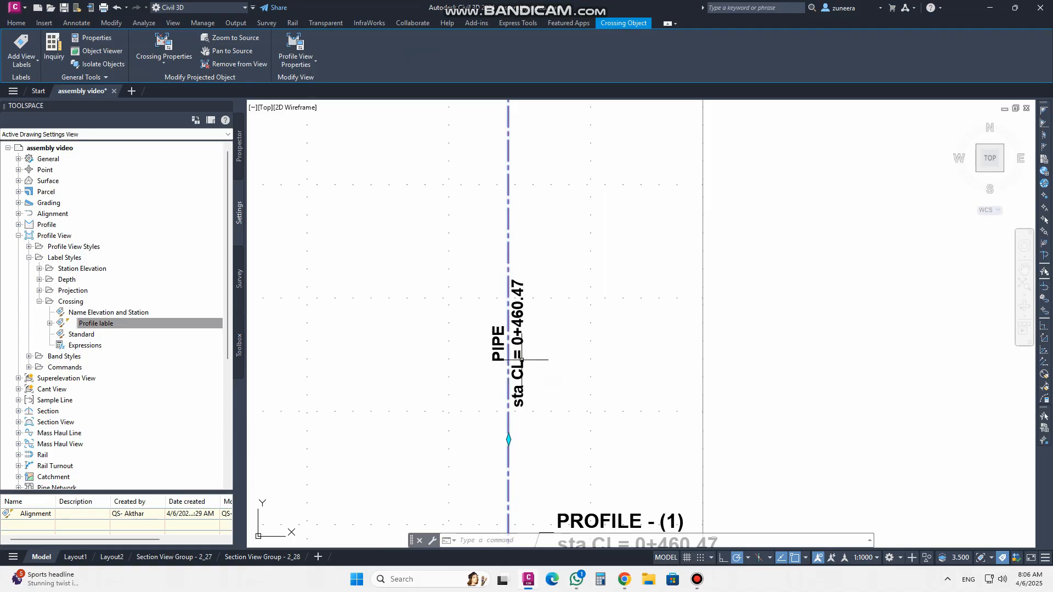
scroll(544, 334, "down", 1)
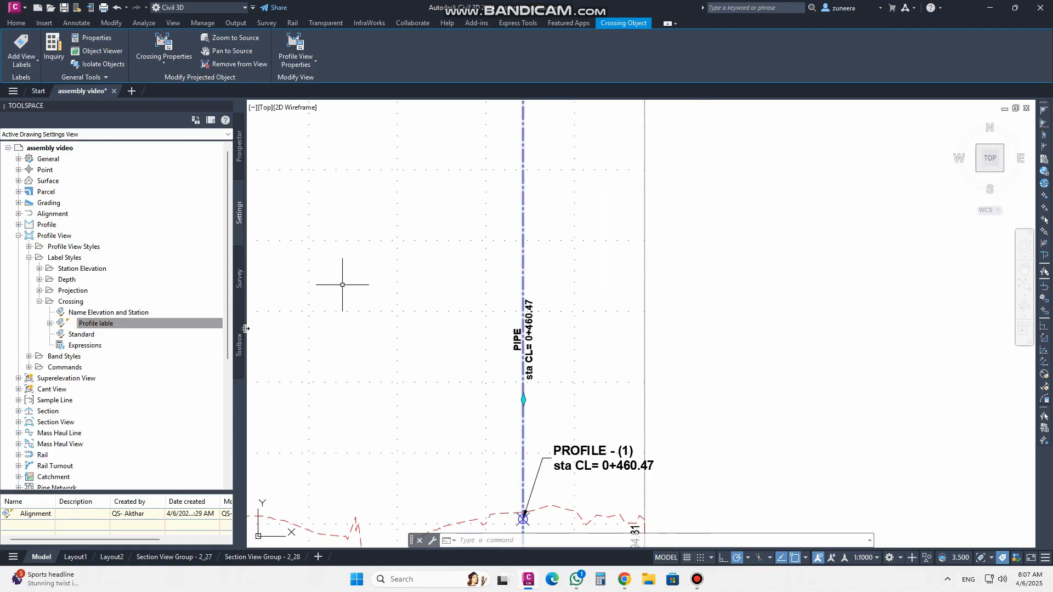
Set the text height of the Alignment lable style's profile text component to 3
left_click(50, 325)
right_click(102, 336)
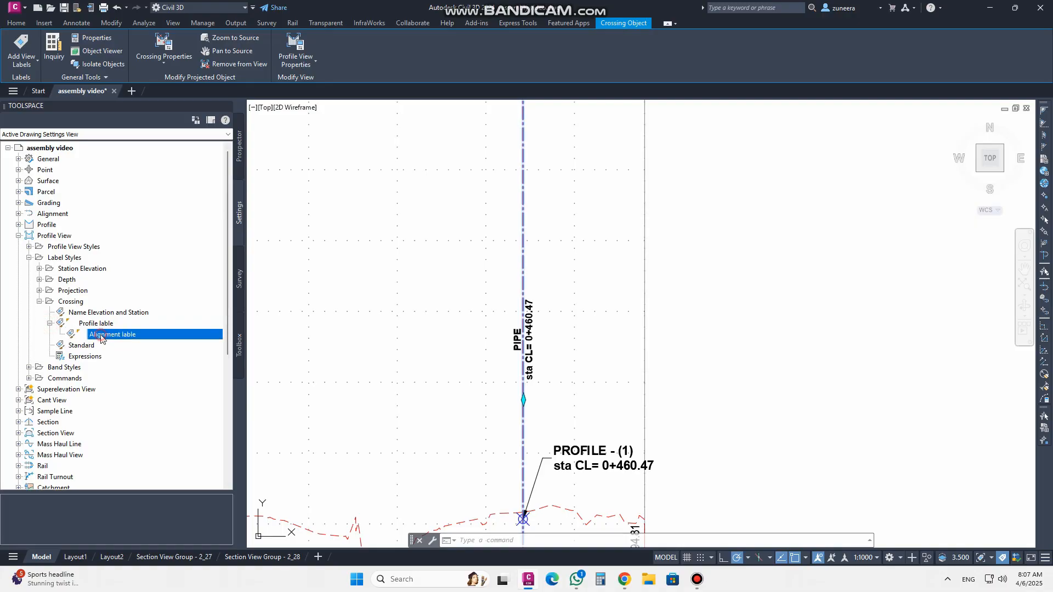
left_click(132, 342)
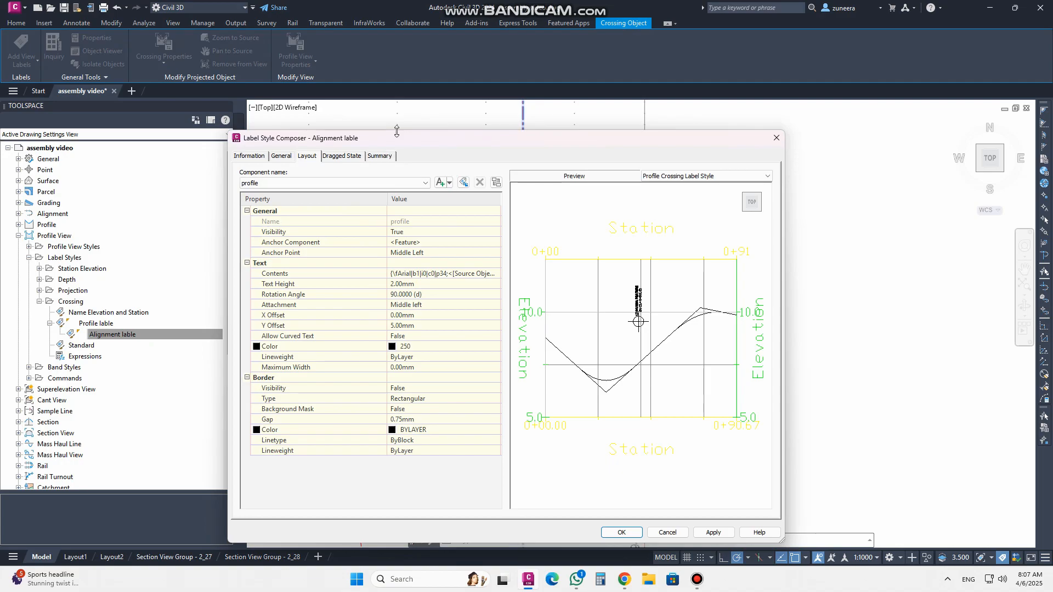
left_click_drag(396, 146, 198, 110)
left_click(212, 250)
type("3")
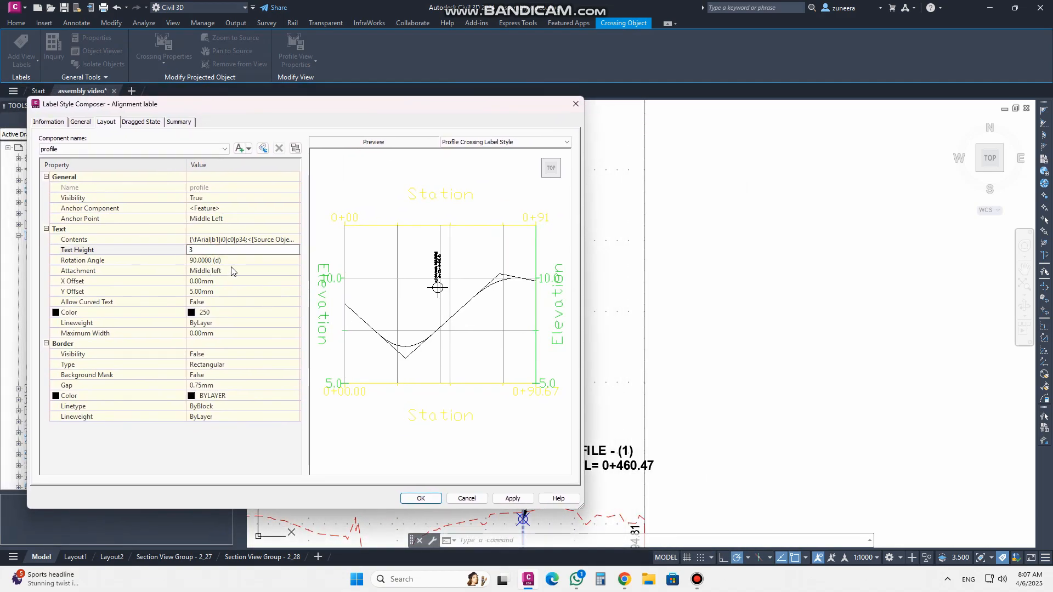
left_click(513, 498)
left_click(421, 498)
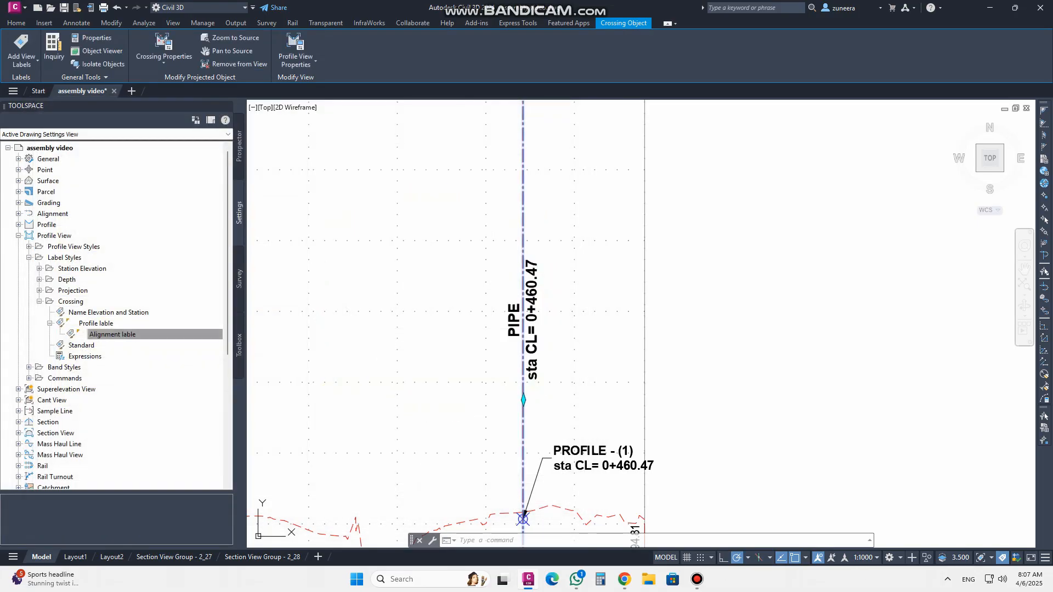
Examine the resized pipe crossing label in the Main Road profile view
scroll(496, 340, "down", 3)
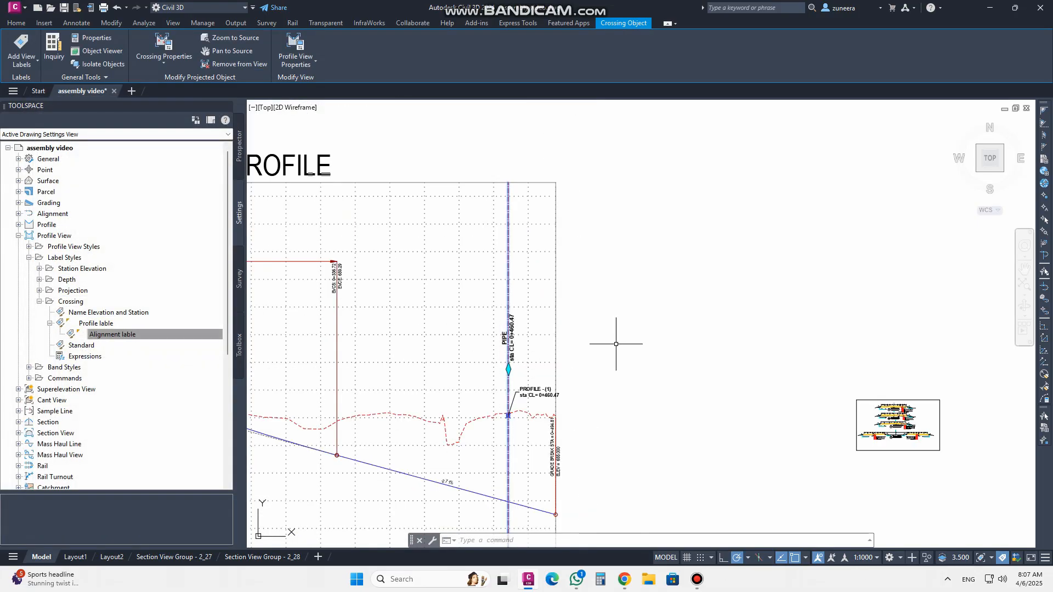
scroll(609, 337, "down", 3)
scroll(607, 332, "up", 4)
scroll(600, 322, "up", 2)
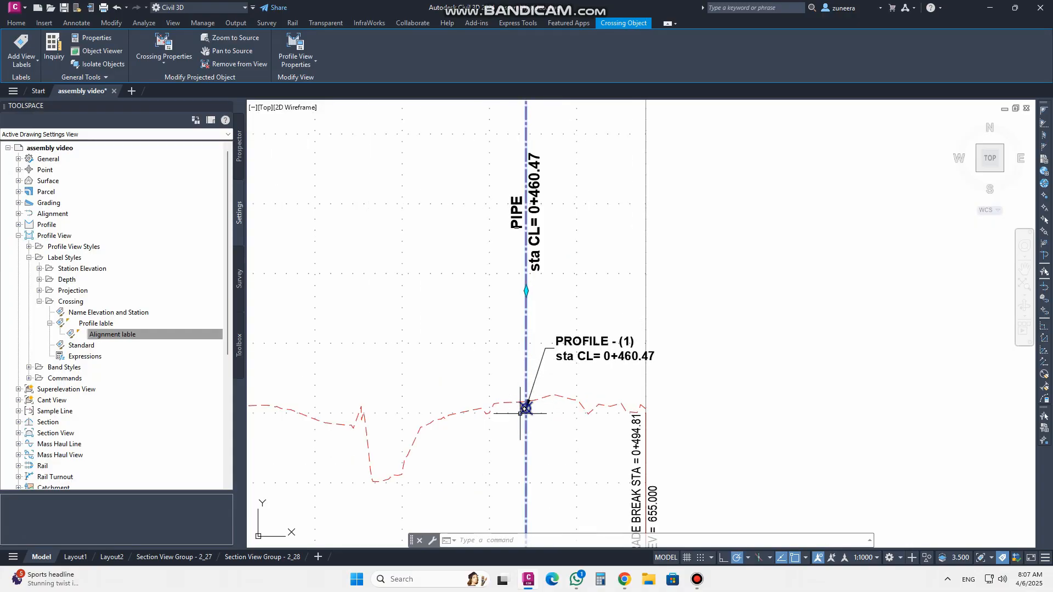
scroll(620, 343, "down", 5)
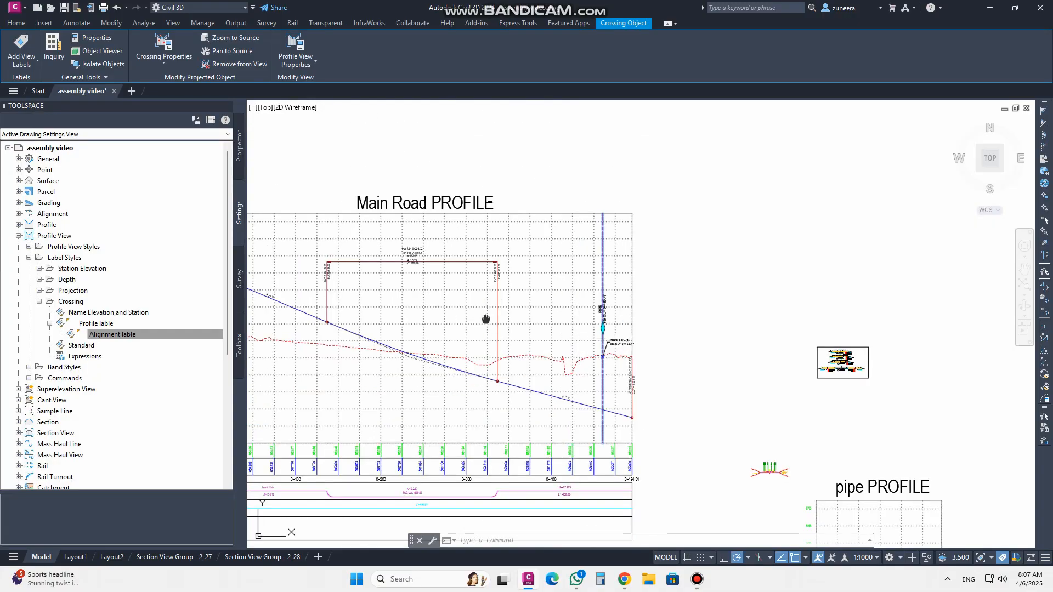
Assign the Standard crossing label style to the TR_CFL-1 feature line crossing in the profile view properties
middle_click_drag(486, 319, 736, 319)
scroll(417, 324, "up", 8)
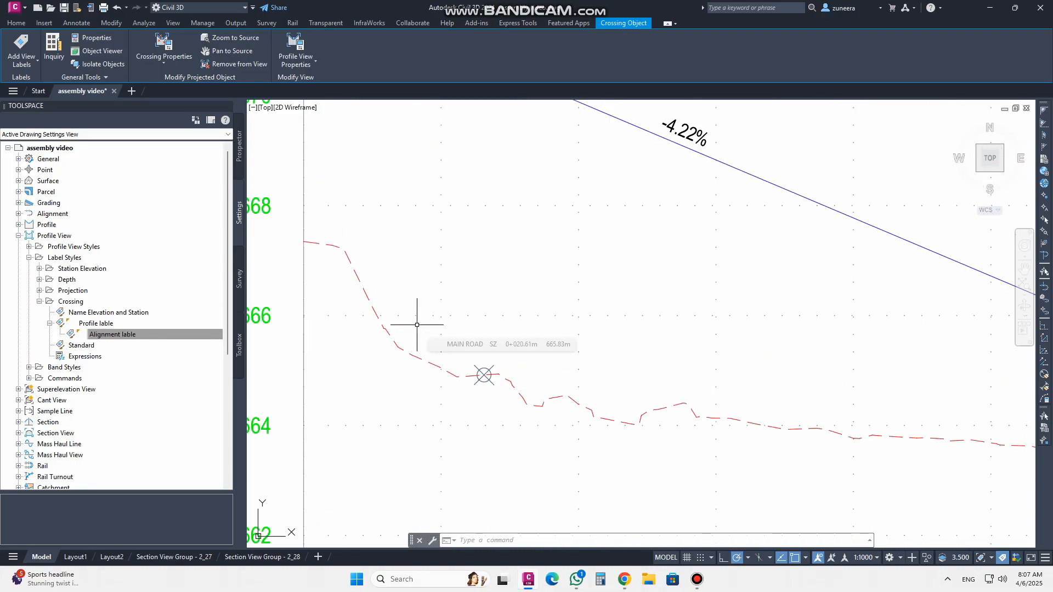
key("Escape")
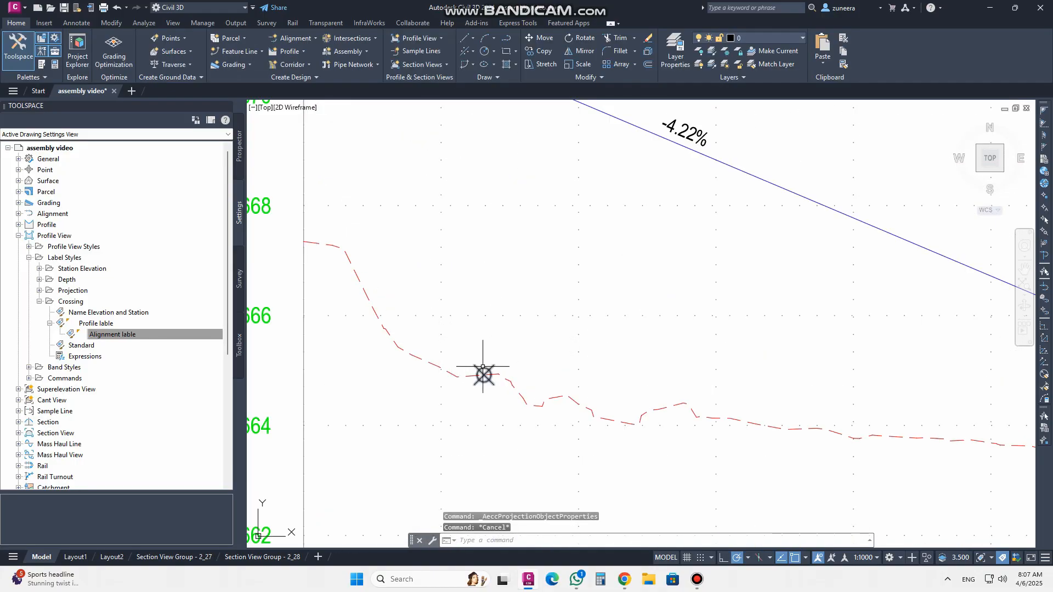
left_click(483, 366)
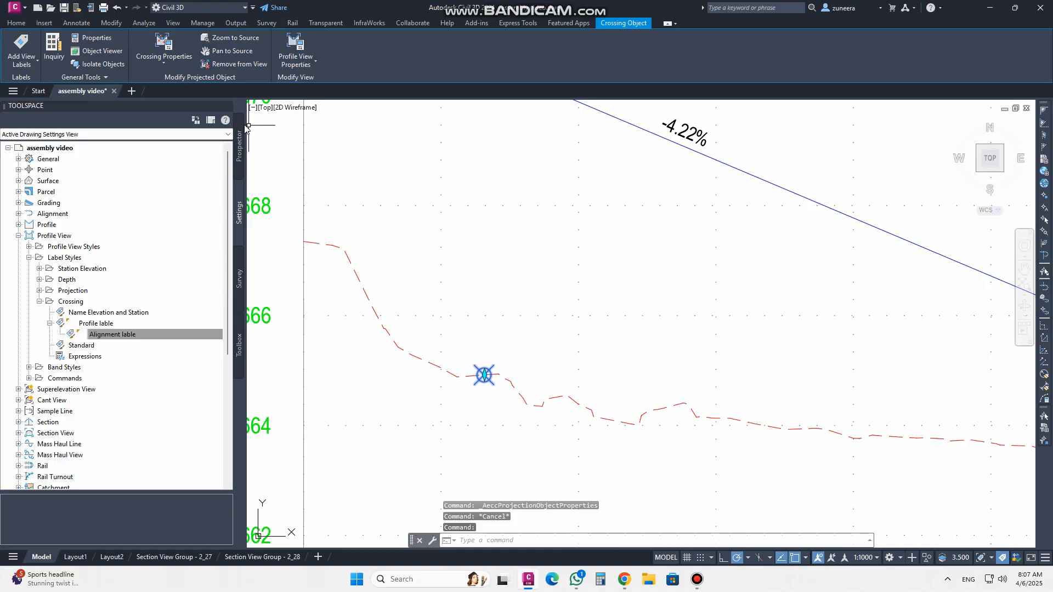
left_click(163, 47)
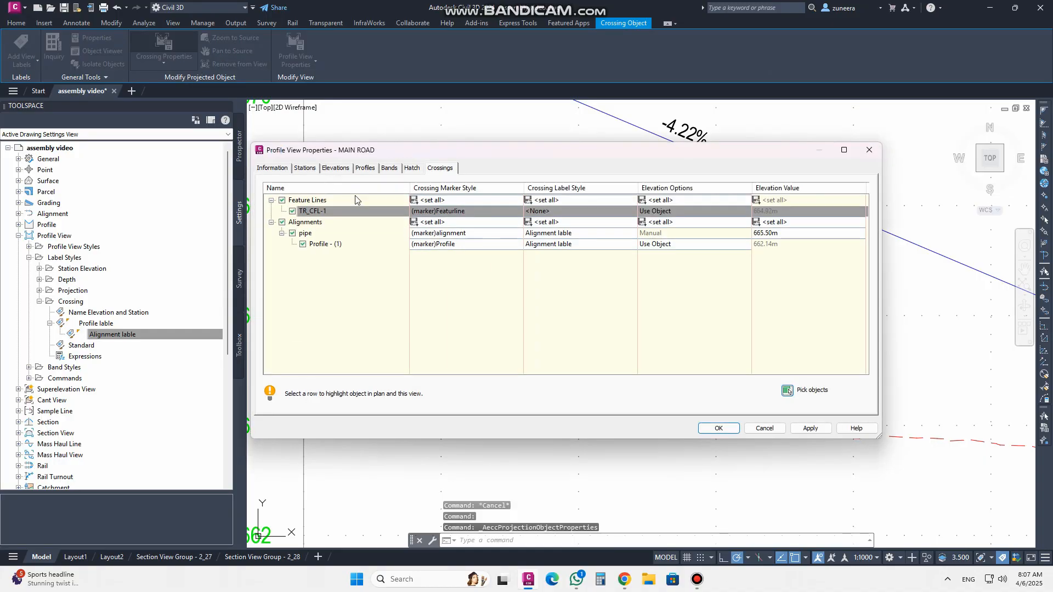
left_click_drag(393, 152, 301, 141)
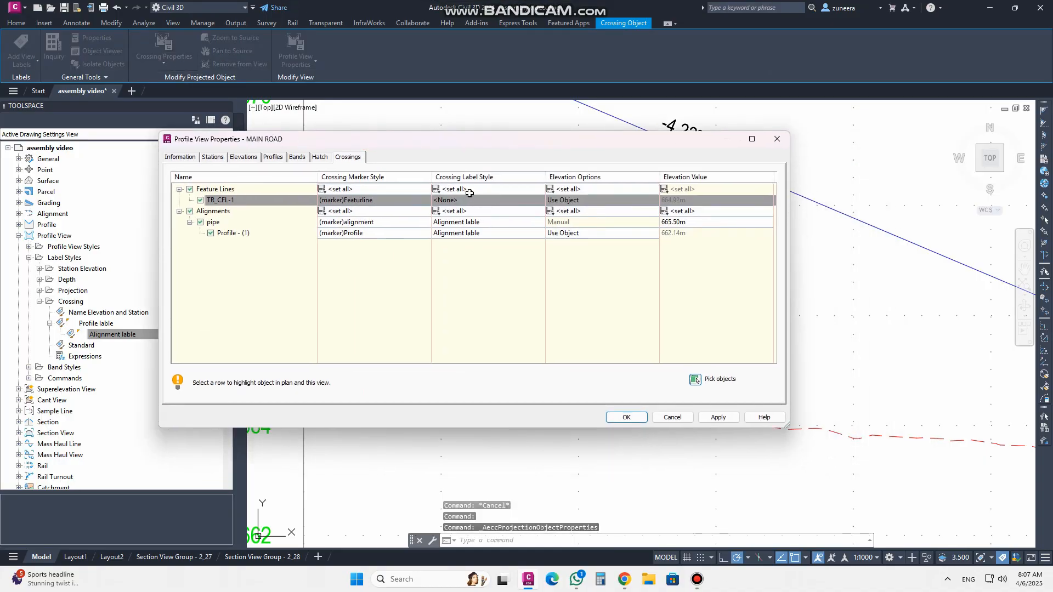
left_click(437, 190)
left_click(296, 194)
left_click(265, 237)
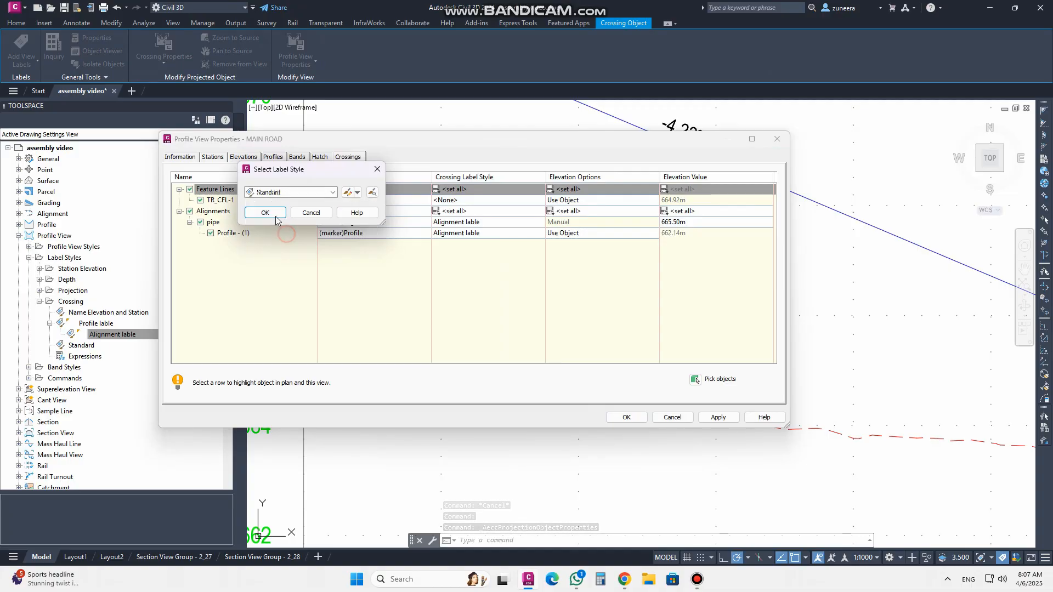
left_click(265, 213)
left_click(718, 416)
left_click(626, 417)
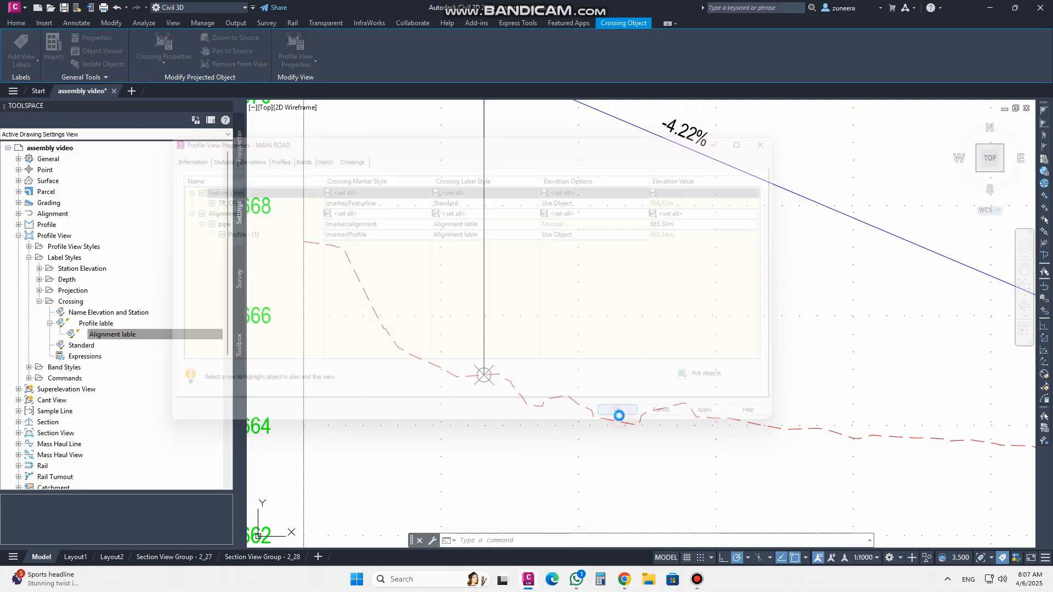
Delete the feature line's crossing label from the profile view
scroll(491, 428, "down", 5)
scroll(487, 395, "up", 4)
middle_click_drag(487, 395, 484, 361)
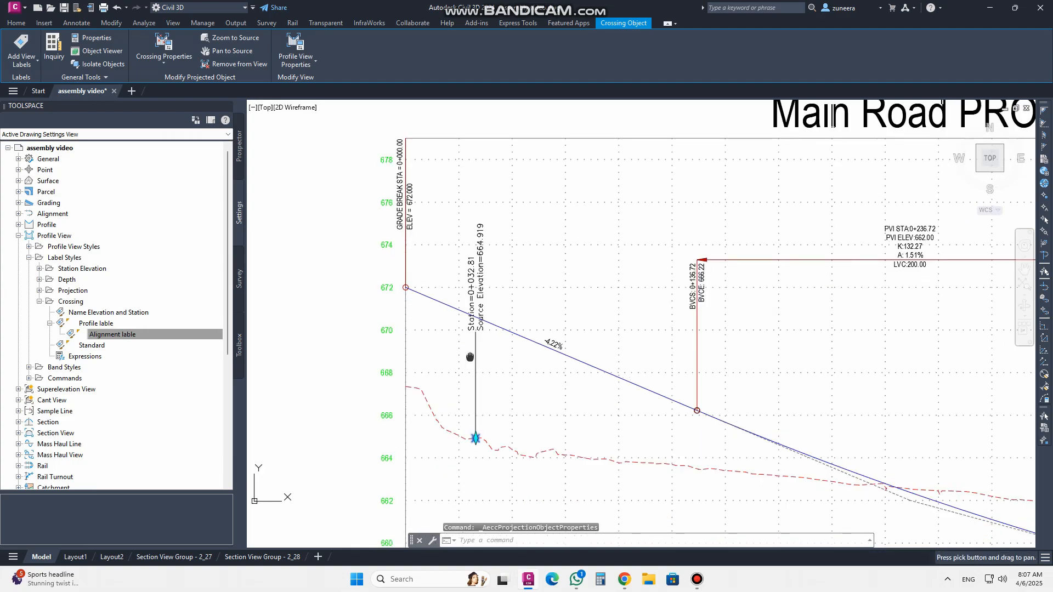
scroll(493, 318, "up", 2)
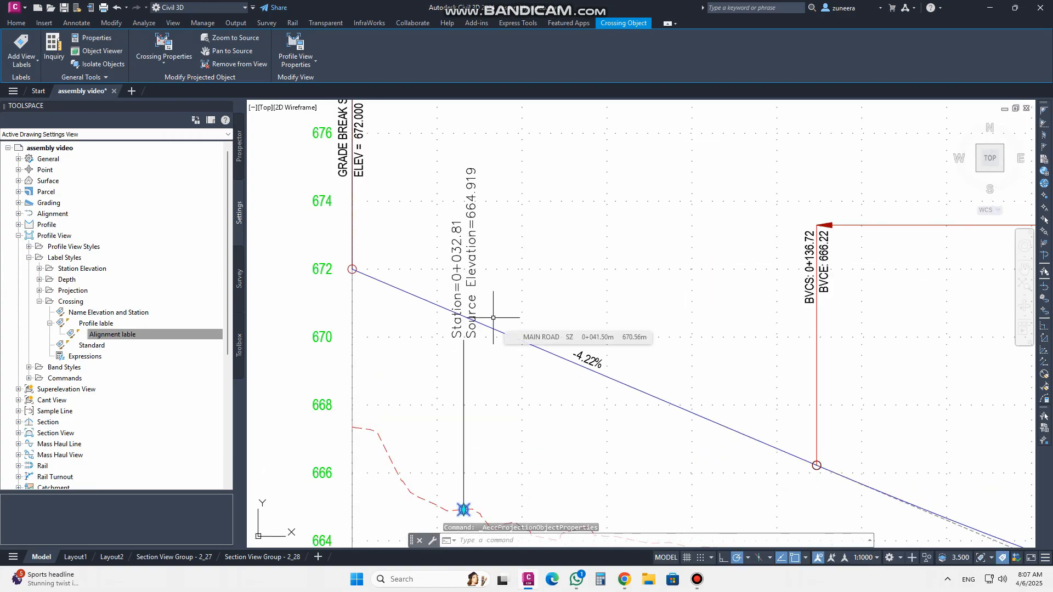
key("Escape")
mouse_move(552, 385)
middle_mouse_down()
mouse_move(558, 351)
mouse_move(546, 348)
middle_mouse_up()
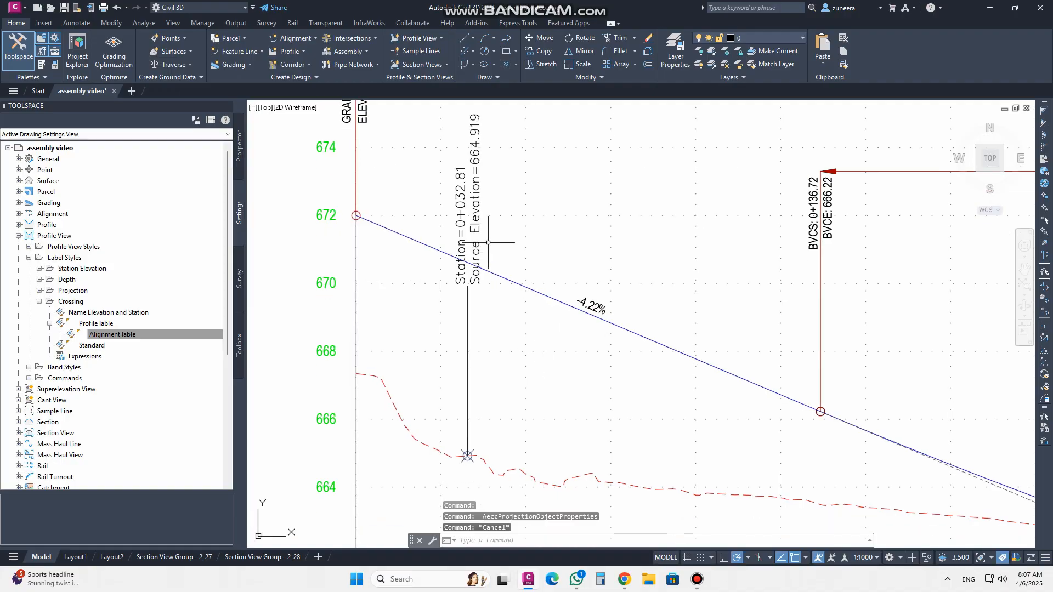
left_click(477, 217)
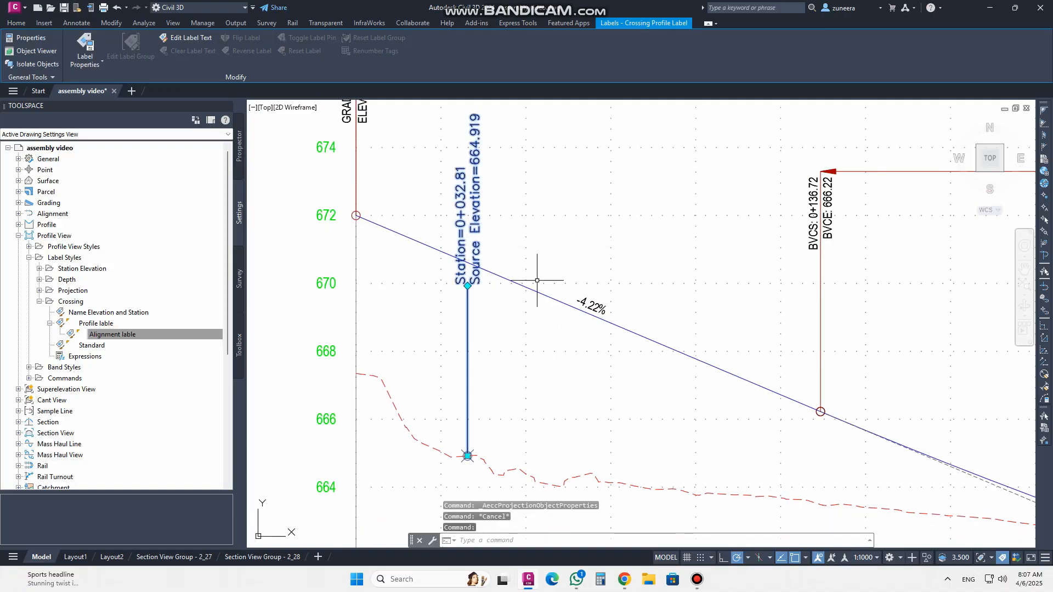
key("Delete")
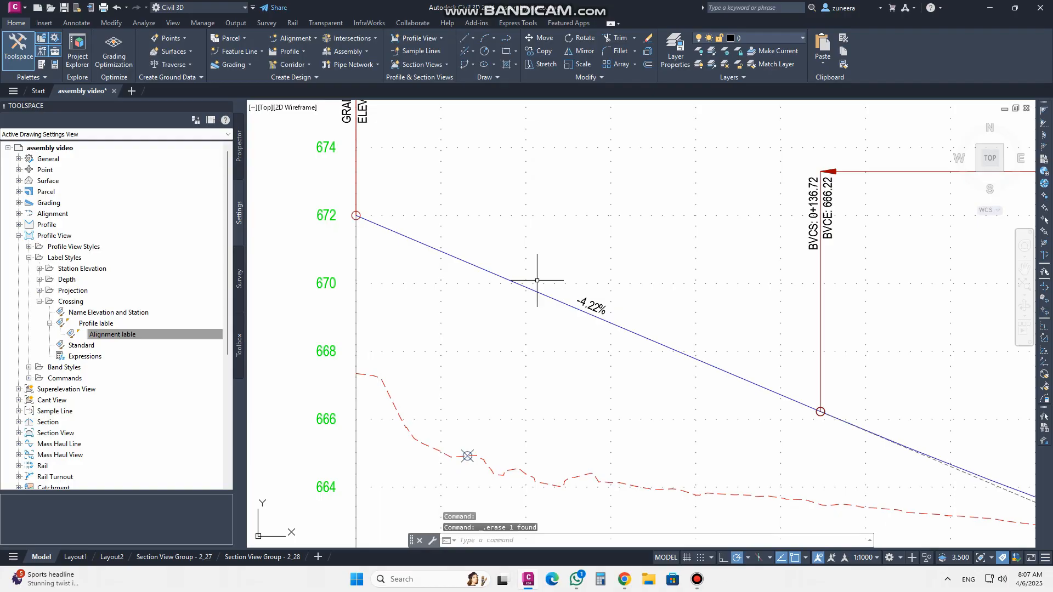
Copy the Standard crossing label style and name the copy "featureline lable"
left_click(82, 346)
right_click(83, 347)
left_click(120, 382)
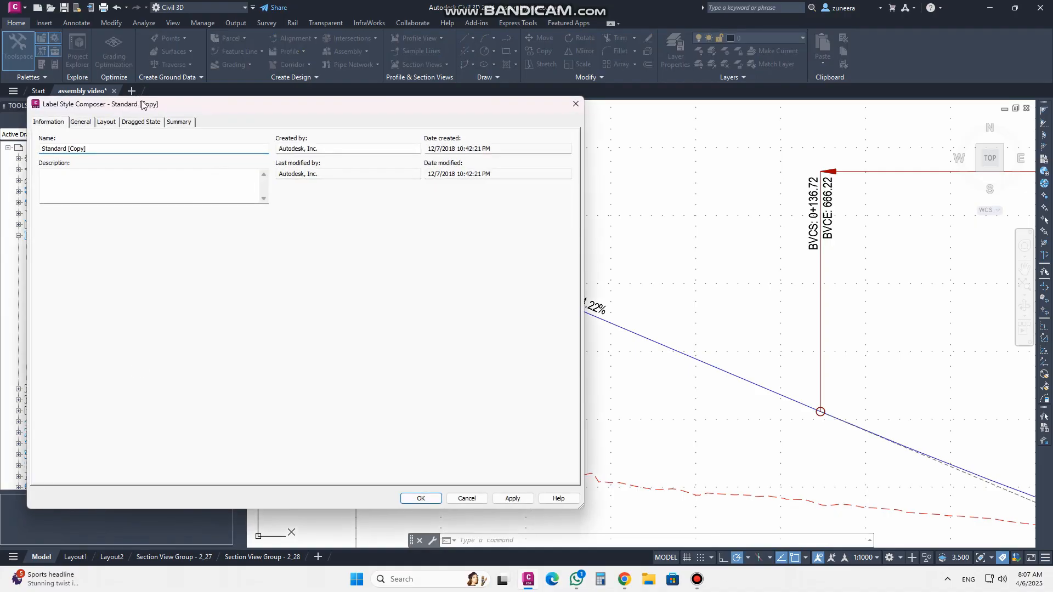
left_click_drag(401, 115, 452, 117)
left_click(346, 155)
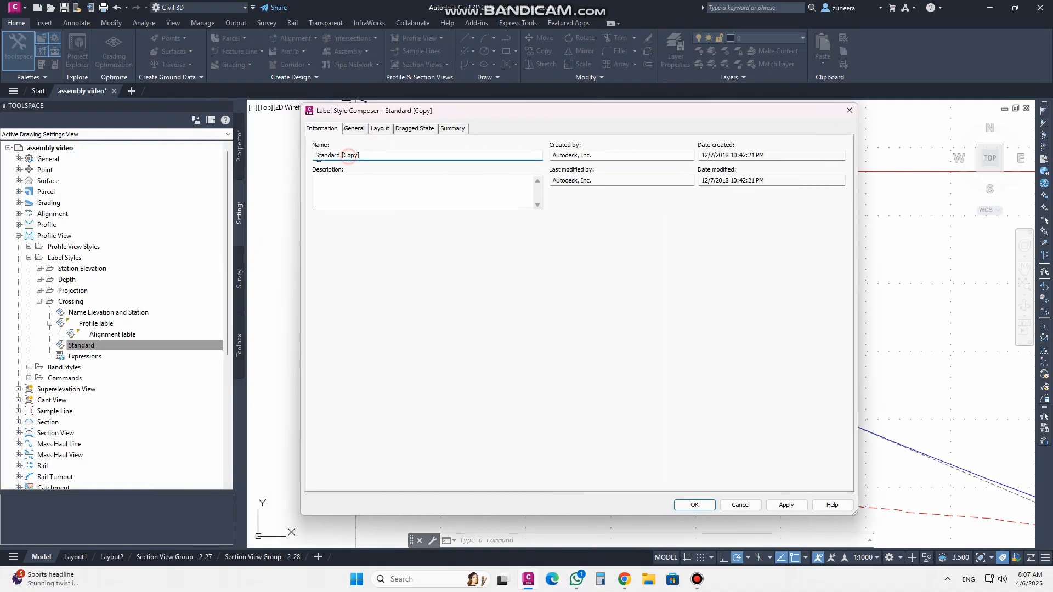
left_click_drag(366, 155, 308, 156)
type("featureline lable")
left_click(354, 130)
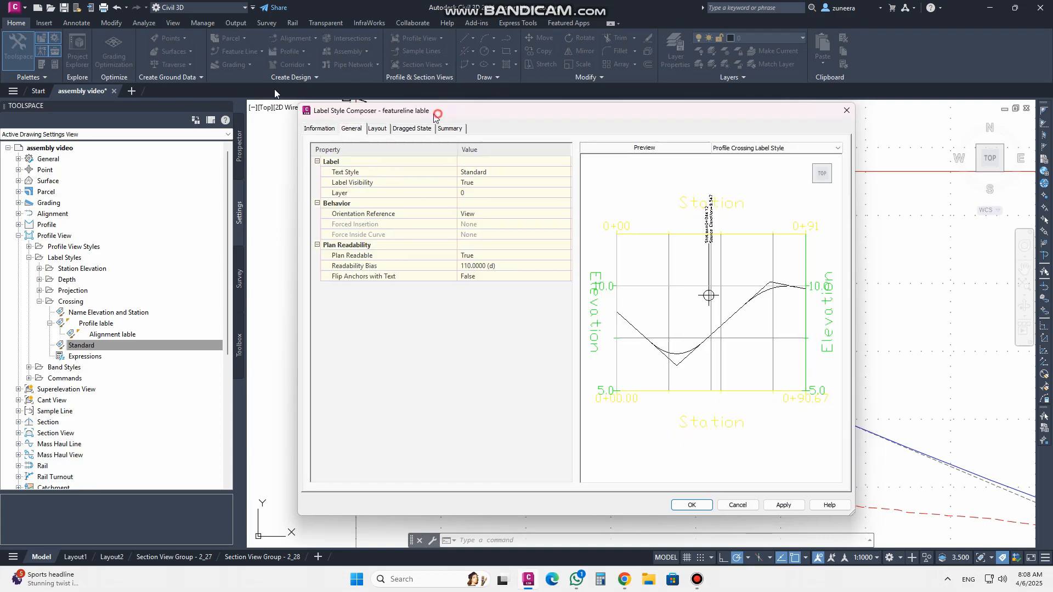
Delete the existing Crossing Text and Line components from the new style's layout
left_click_drag(434, 113, 222, 92)
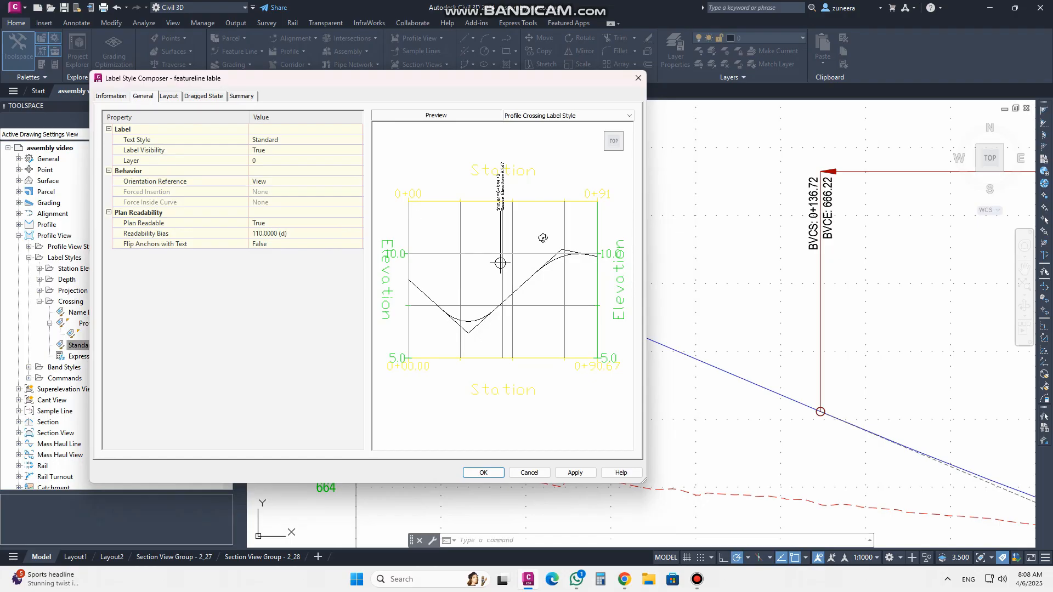
scroll(527, 197, "up", 2)
middle_click_drag(514, 171, 512, 272)
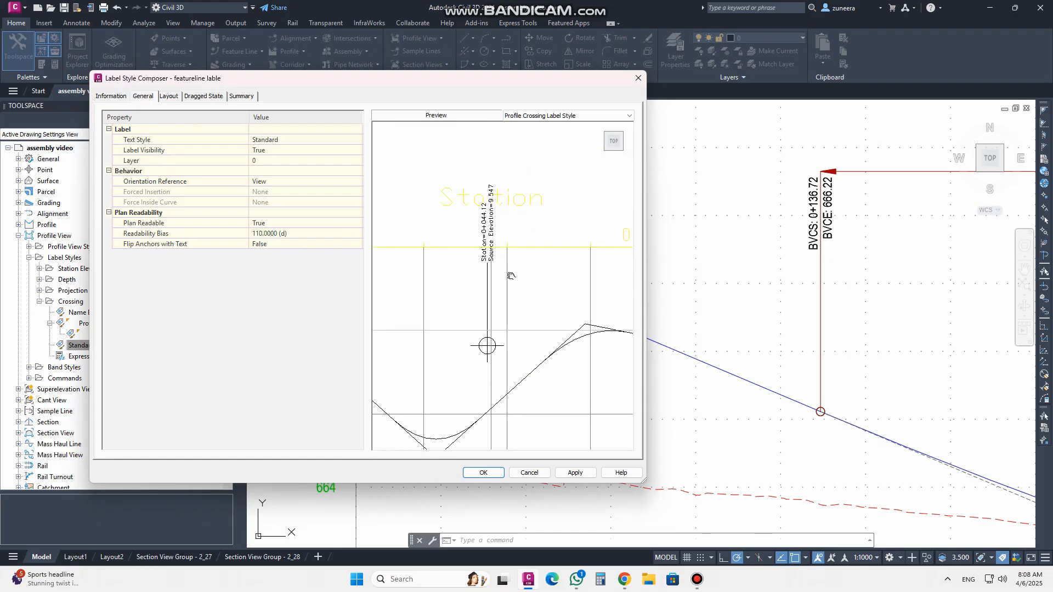
left_click(170, 97)
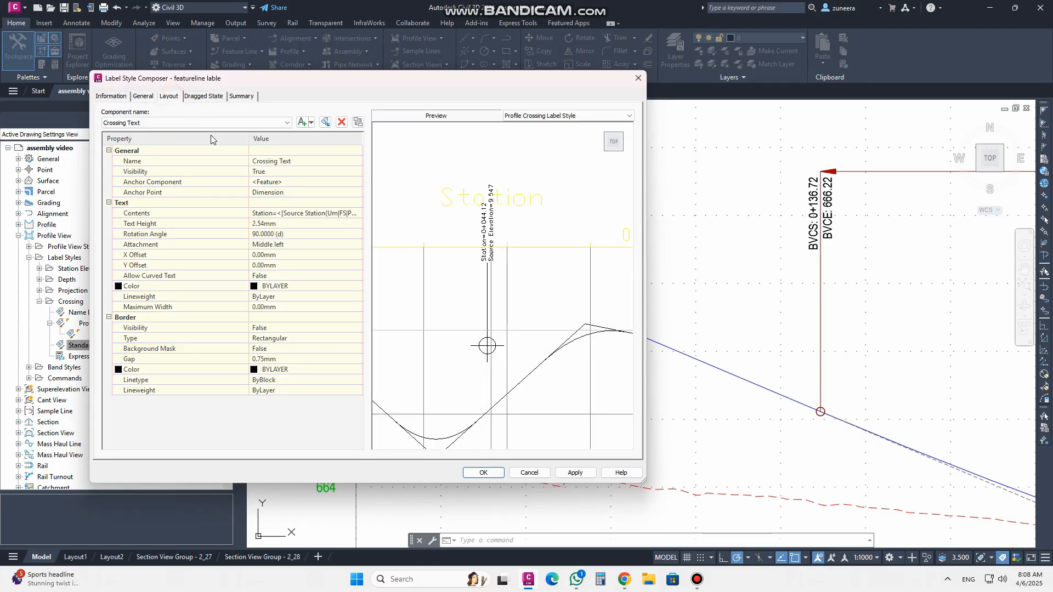
left_click(147, 124)
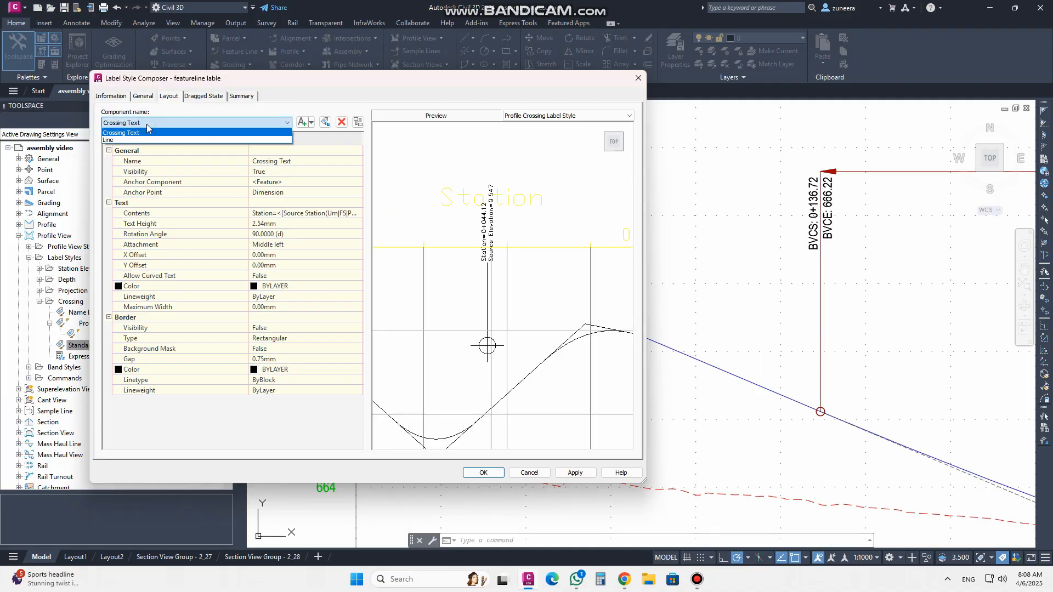
left_click(146, 124)
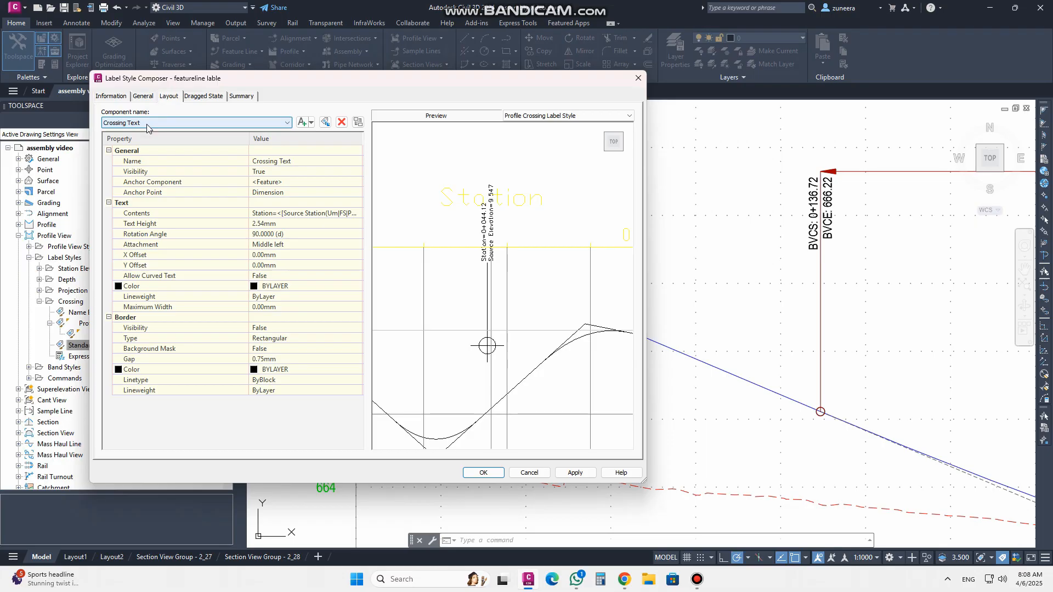
left_click(506, 295)
scroll(506, 233, "up", 5)
middle_click_drag(508, 244, 508, 256)
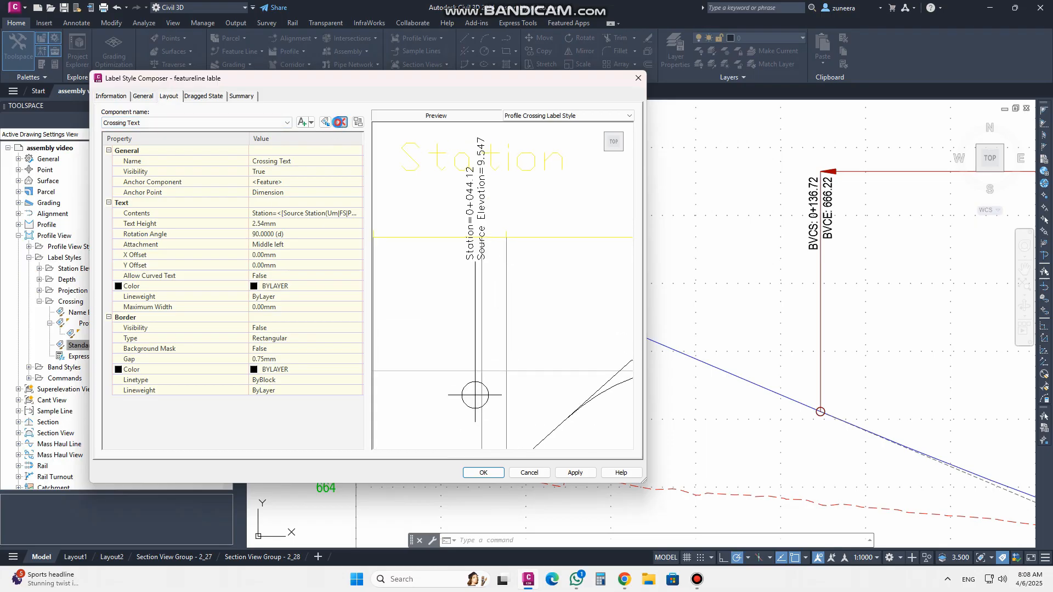
left_click(341, 122)
left_click(341, 122)
Add a line component to the label layout and name it feature
left_click(311, 123)
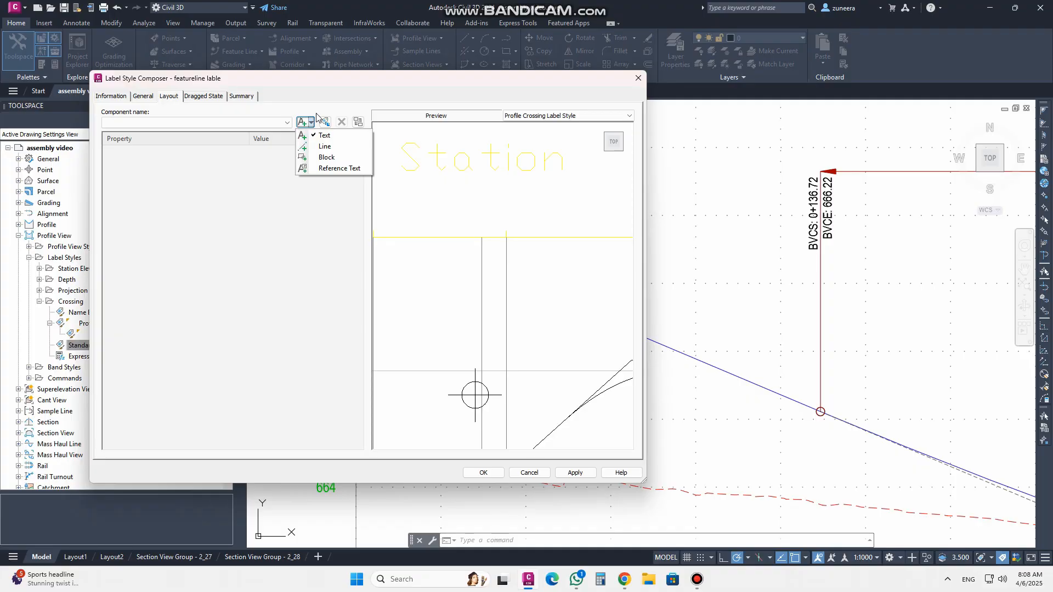
left_click(325, 146)
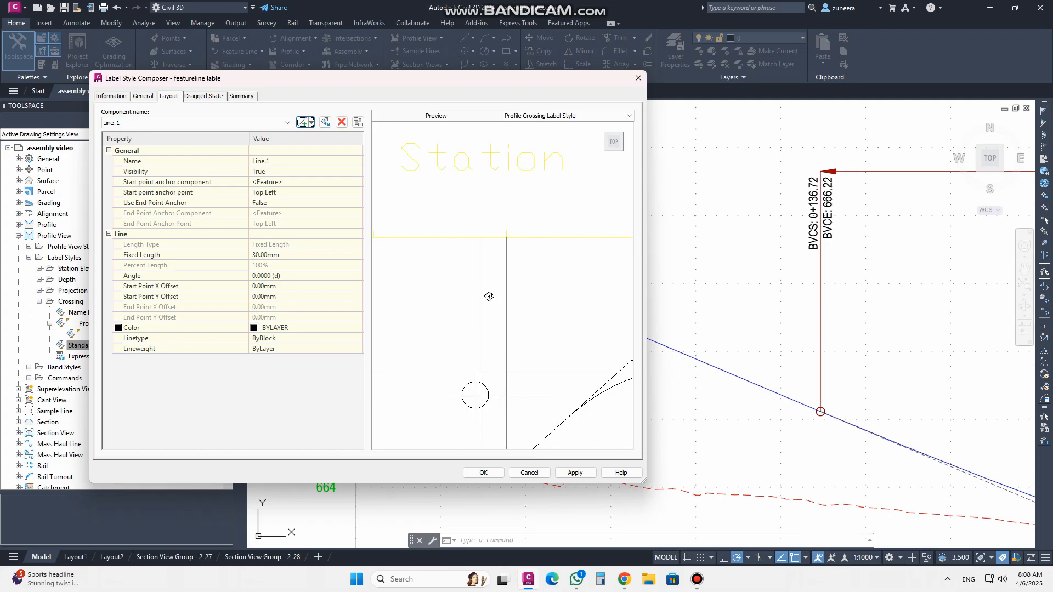
left_click(287, 163)
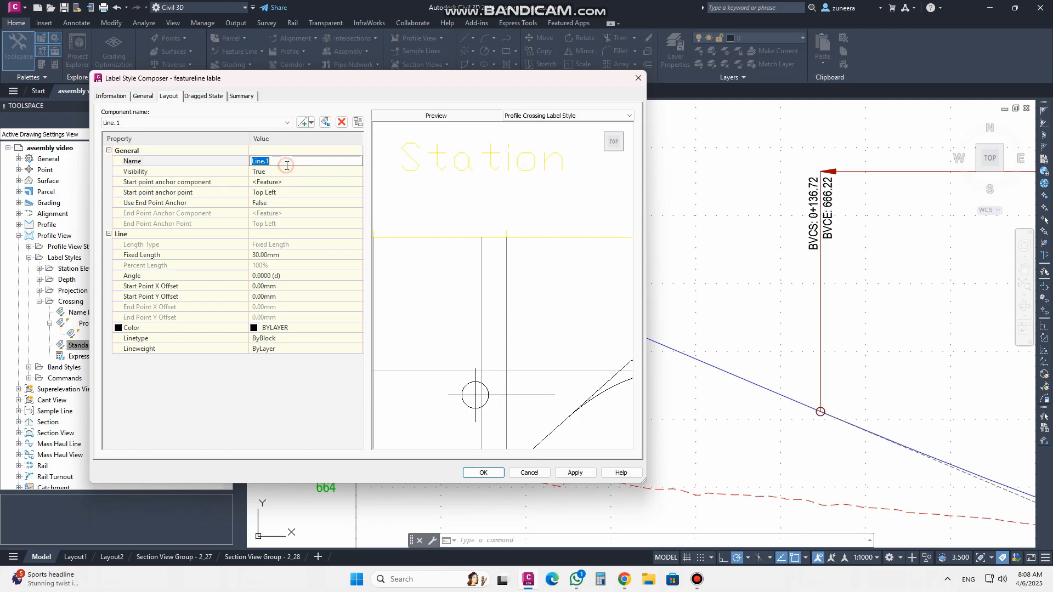
key("BackSpace")
left_click(276, 173)
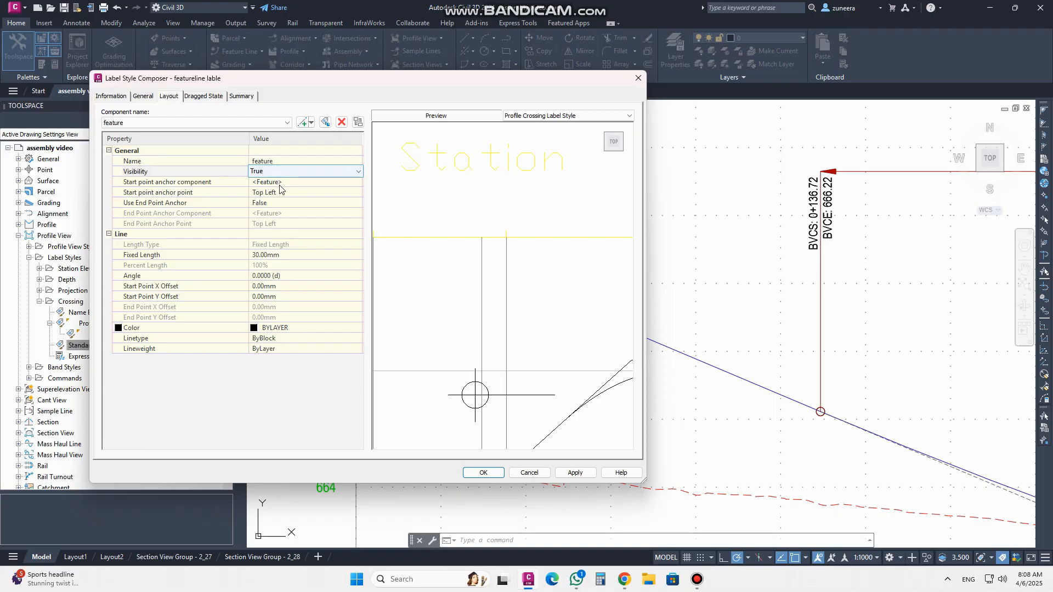
Set the feature line component's start point anchor point to Middle Left
left_click(287, 183)
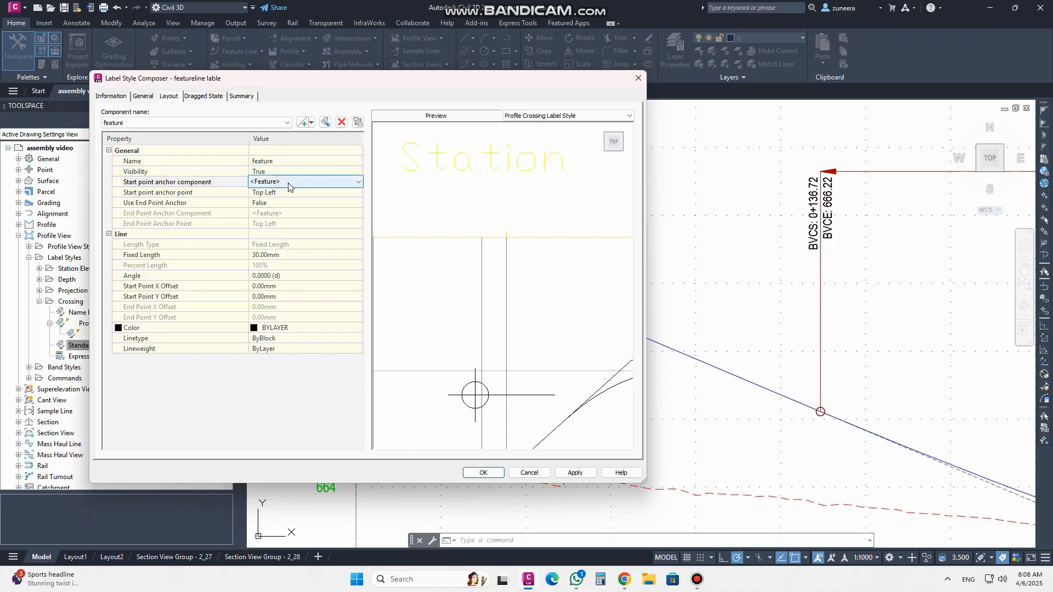
left_click(289, 185)
left_click(291, 193)
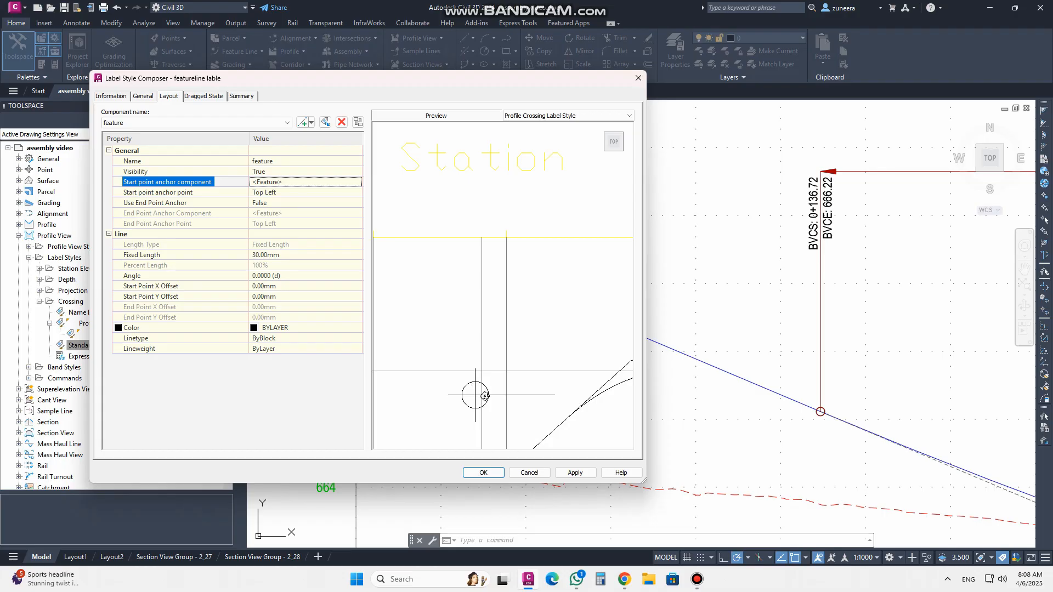
left_click(279, 197)
left_click(278, 194)
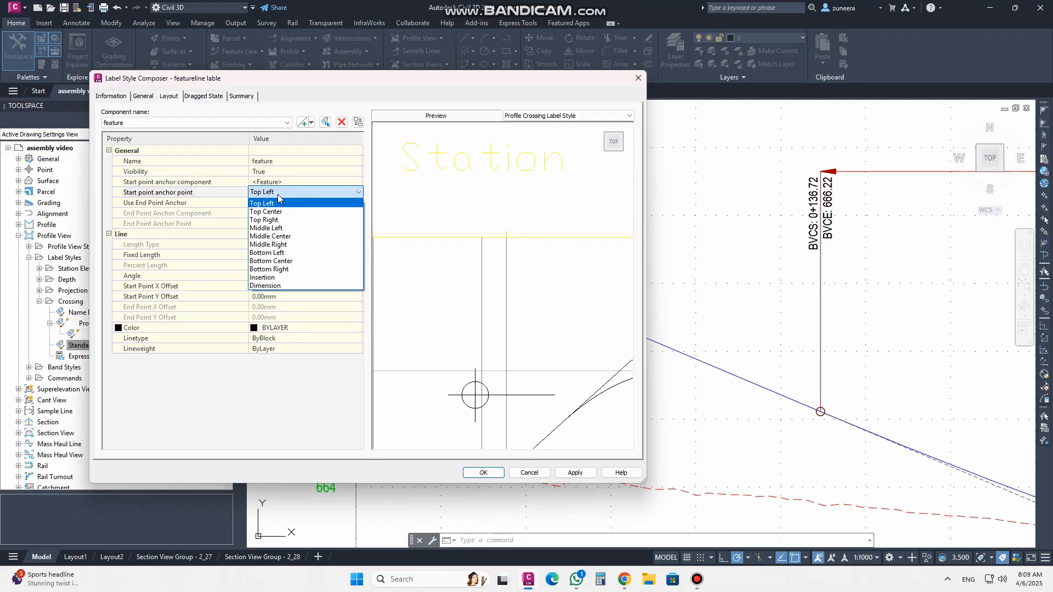
left_click(281, 228)
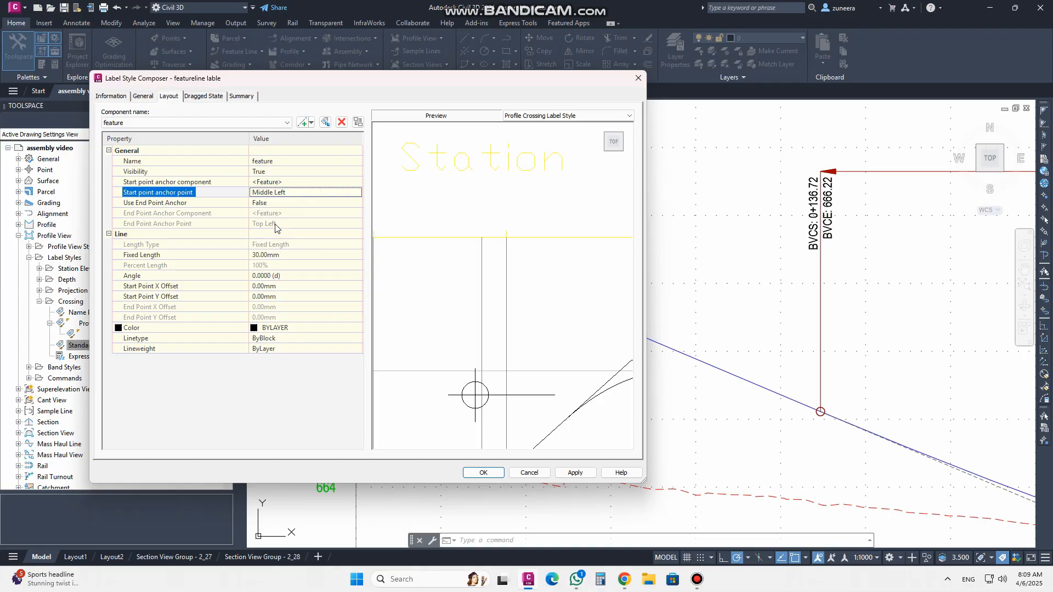
Turn on the end point anchor for the line and set its end point anchor point to Dimension
left_click(267, 203)
left_click(275, 203)
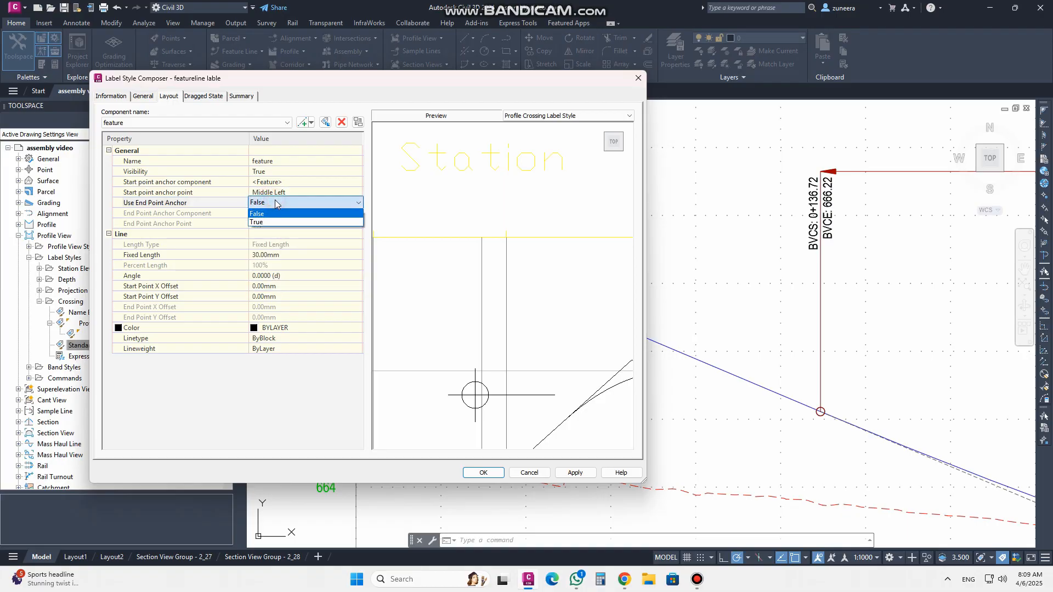
left_click(271, 223)
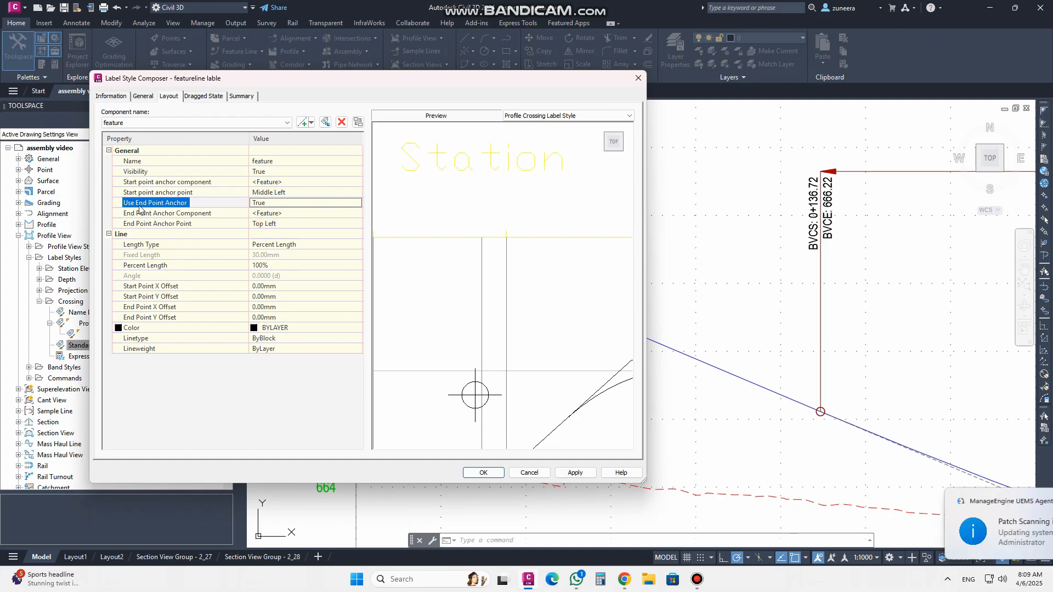
left_click(277, 214)
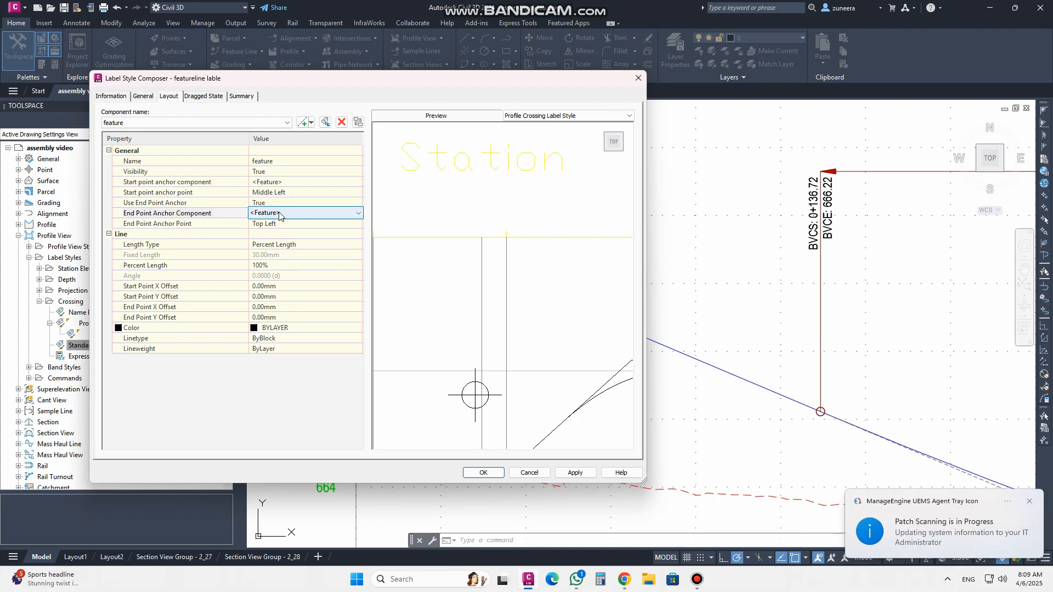
left_click(279, 213)
left_click(279, 213)
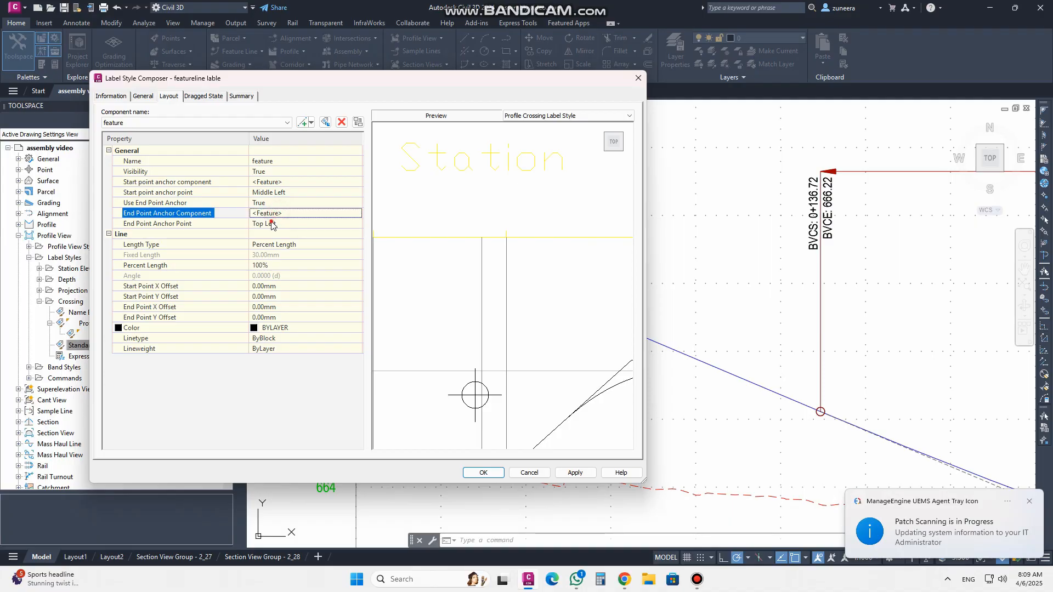
left_click(272, 223)
left_click(272, 224)
left_click(271, 317)
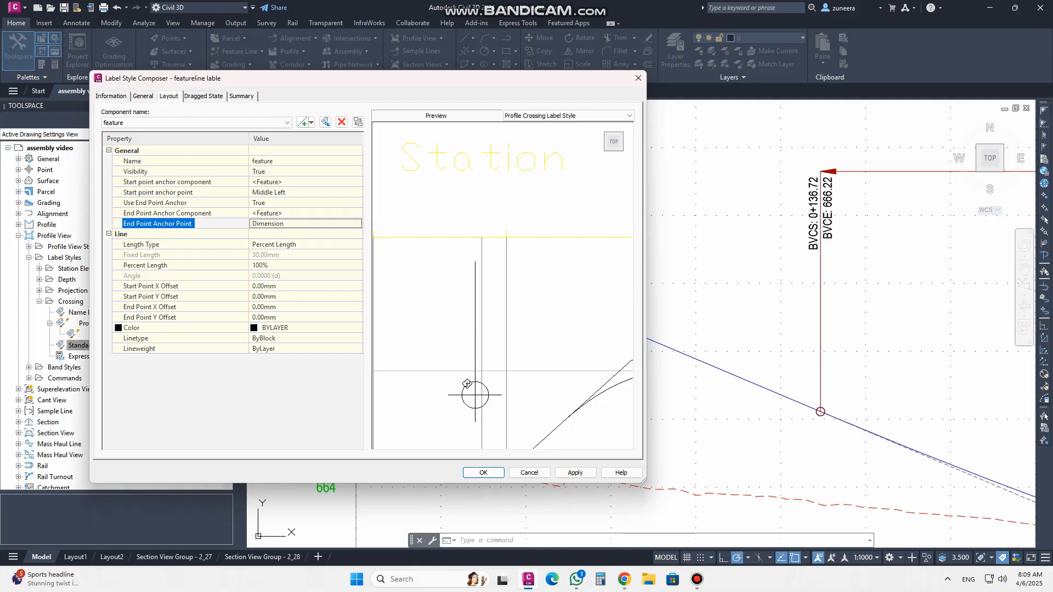
left_click(291, 245)
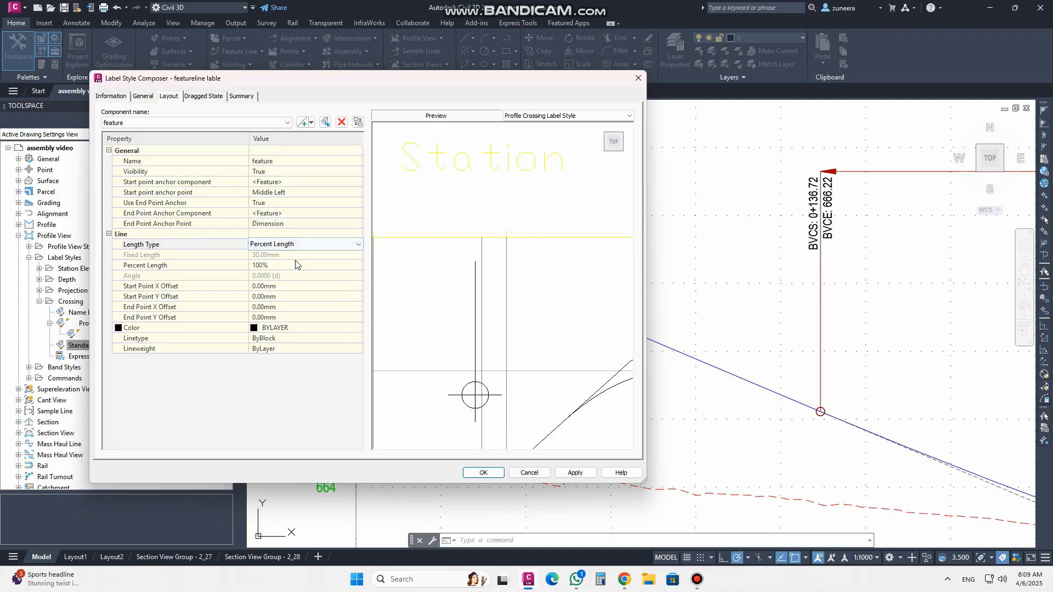
Add a text component to the layout and try to name it feature
left_click(311, 122)
left_click(324, 135)
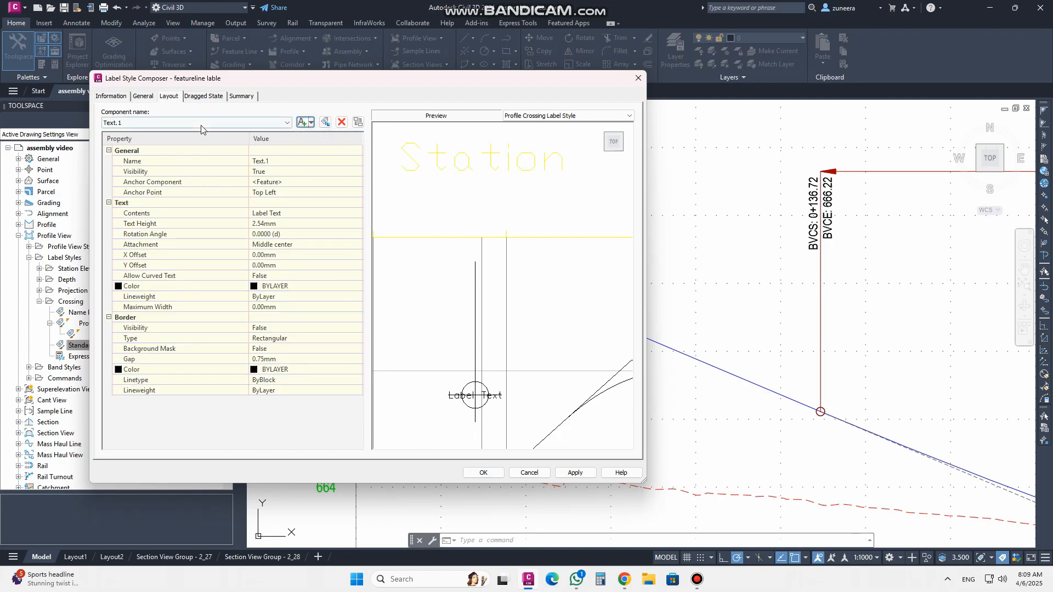
left_click(296, 161)
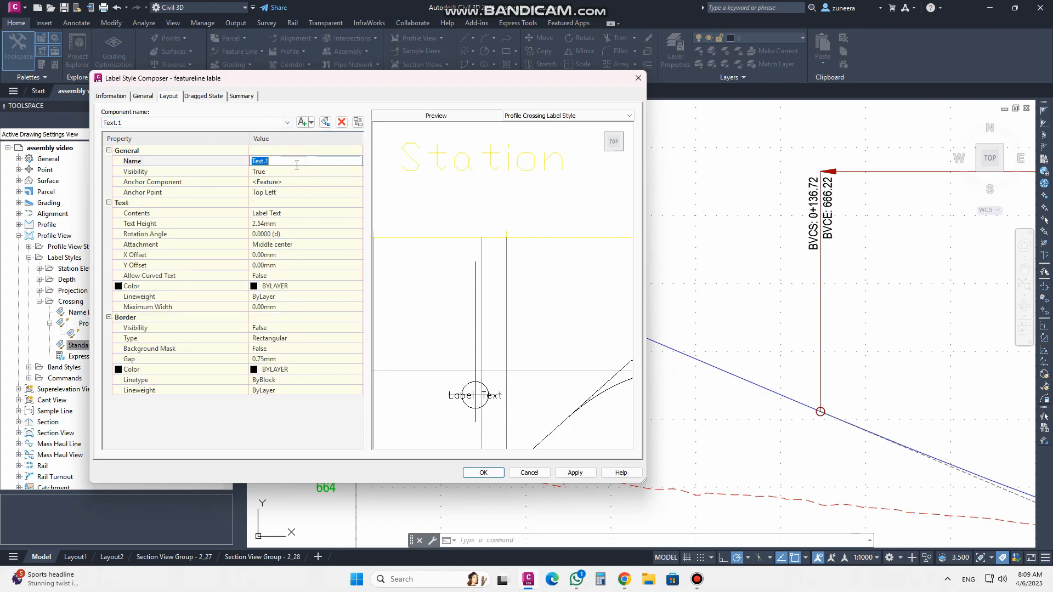
type("feature")
left_click(289, 183)
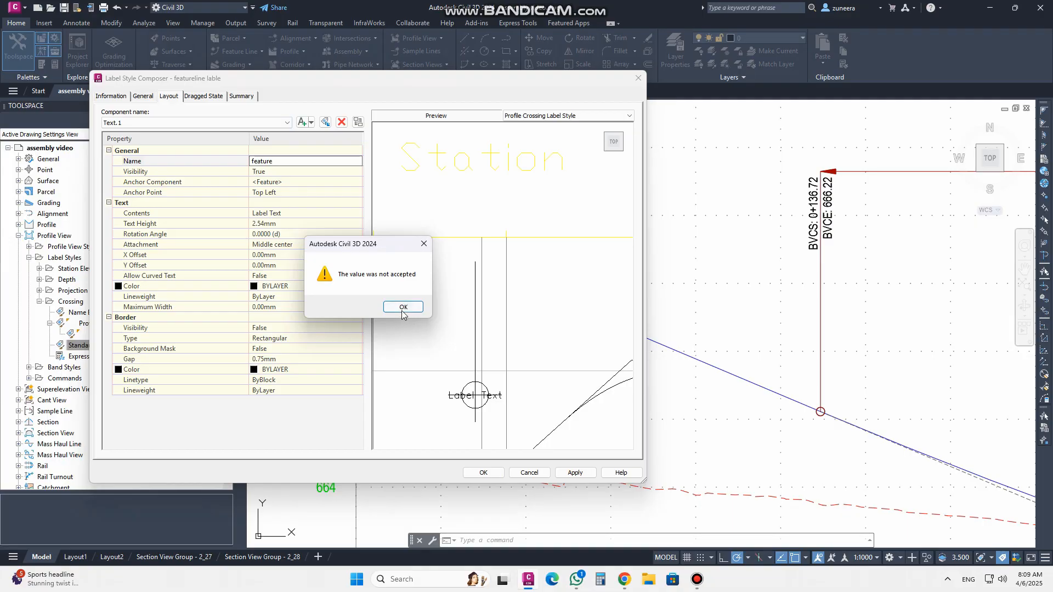
left_click(409, 308)
Rename the text component as f
left_click(286, 161)
type("f")
left_click(280, 173)
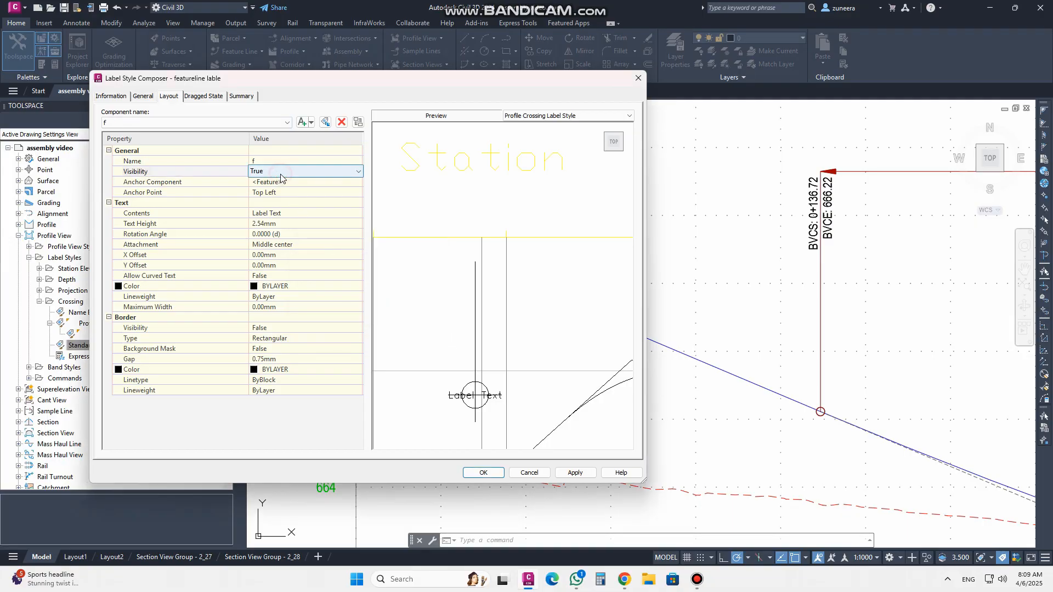
Anchor the text component to the feature line component
left_click(284, 182)
left_click(286, 183)
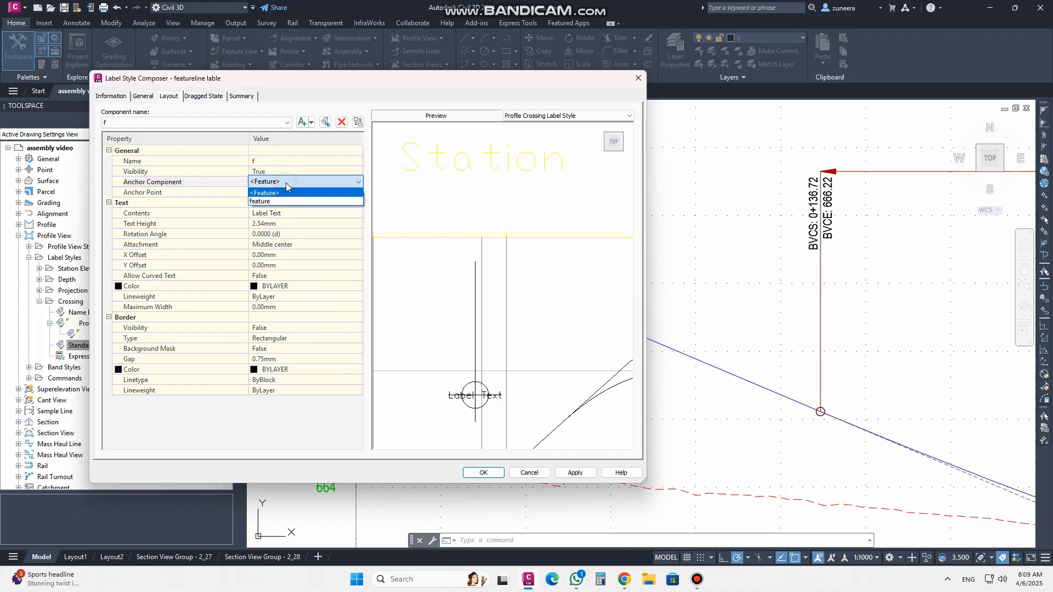
left_click(281, 202)
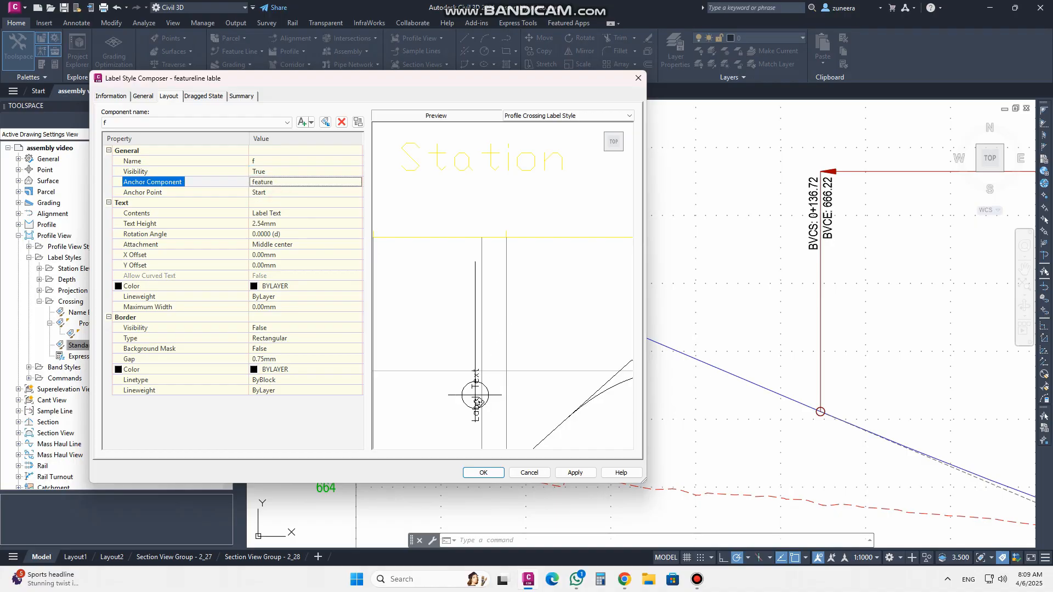
middle_click_drag(470, 306, 493, 411)
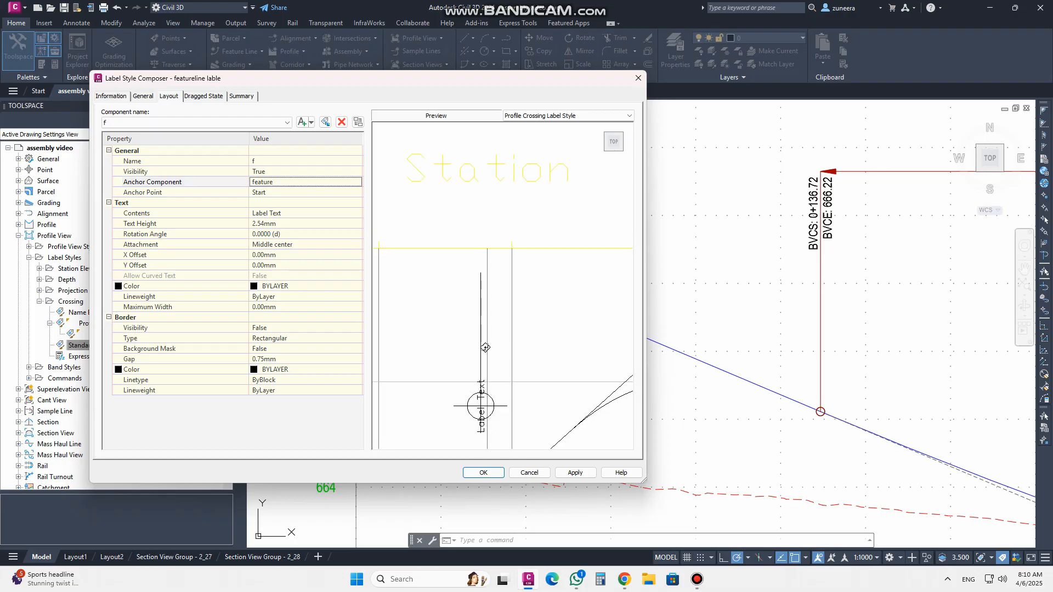
Set the text component's anchor point to End
left_click(294, 194)
left_click(296, 195)
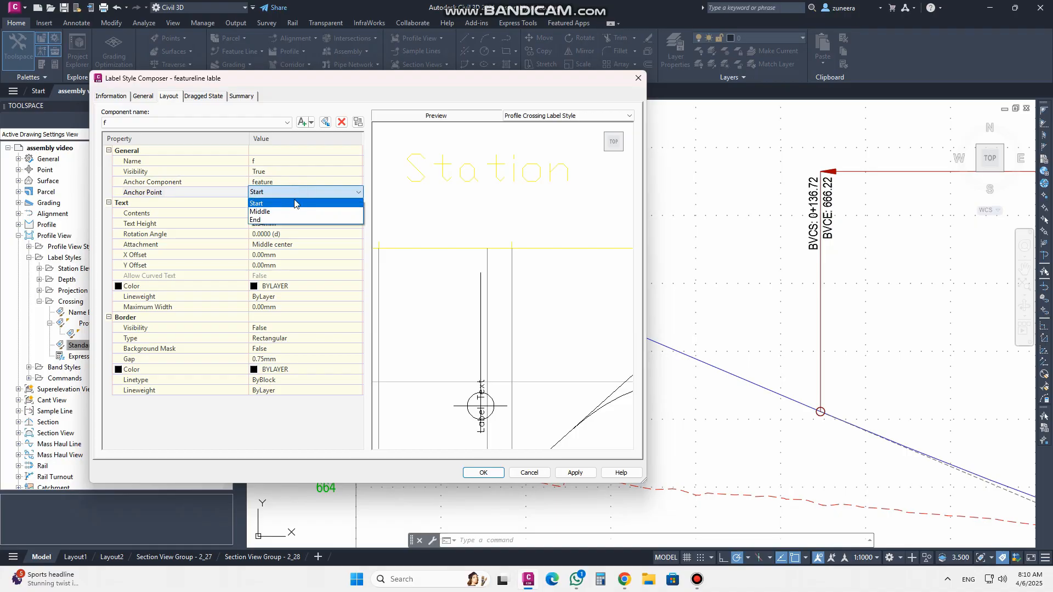
left_click(287, 220)
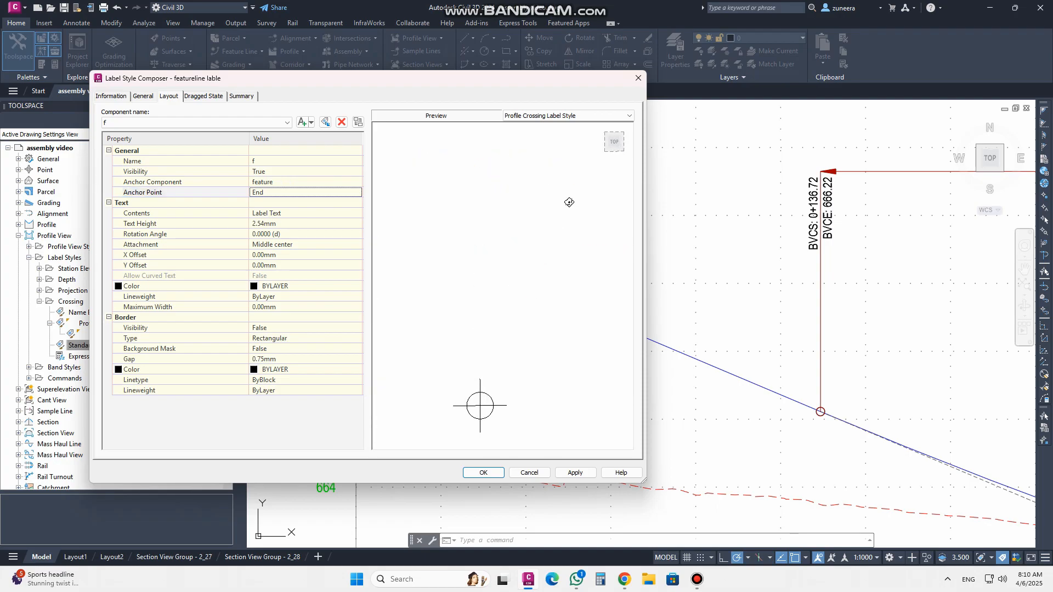
left_click(615, 144)
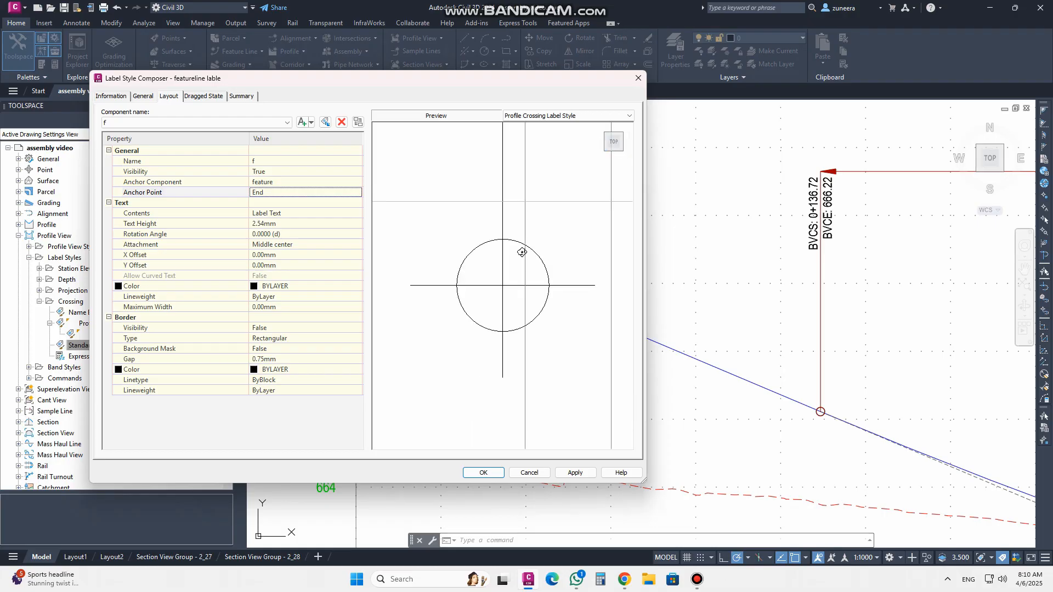
scroll(501, 308, "down", 6)
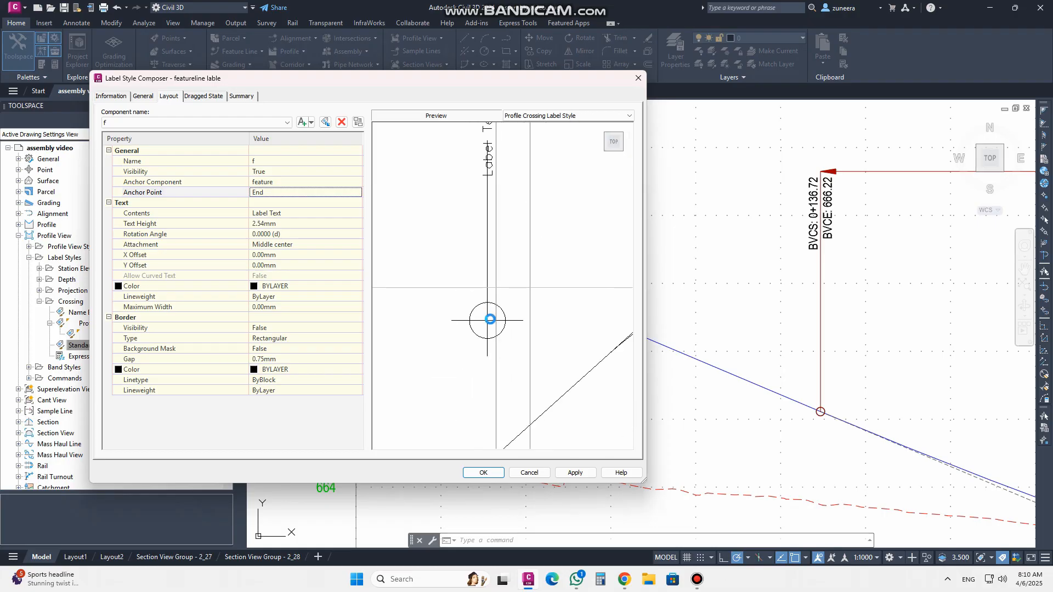
middle_click_drag(506, 278, 476, 333)
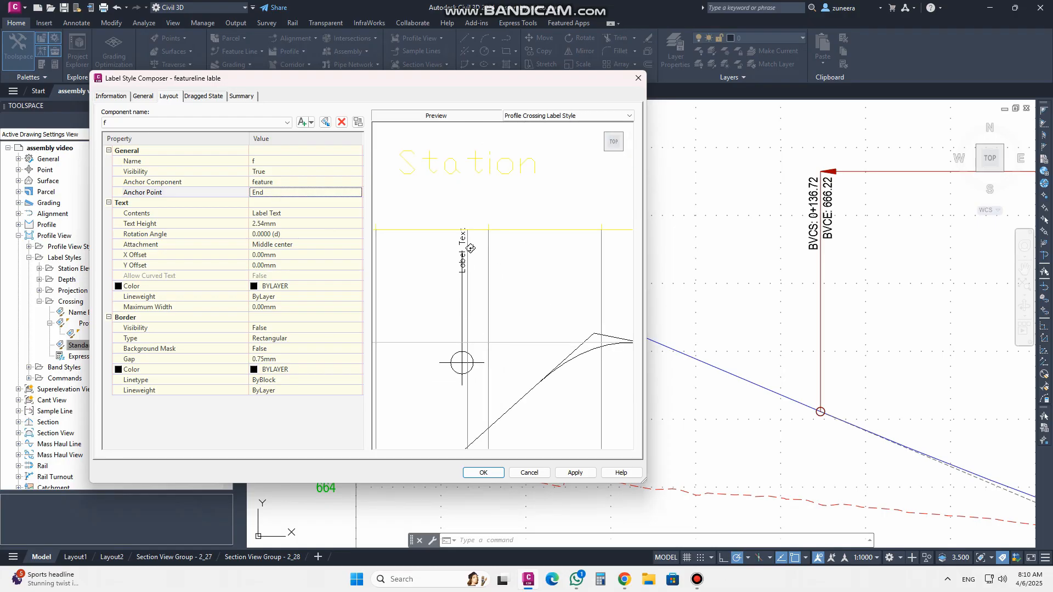
Set the text component's X offset to -5 mm
left_click(303, 224)
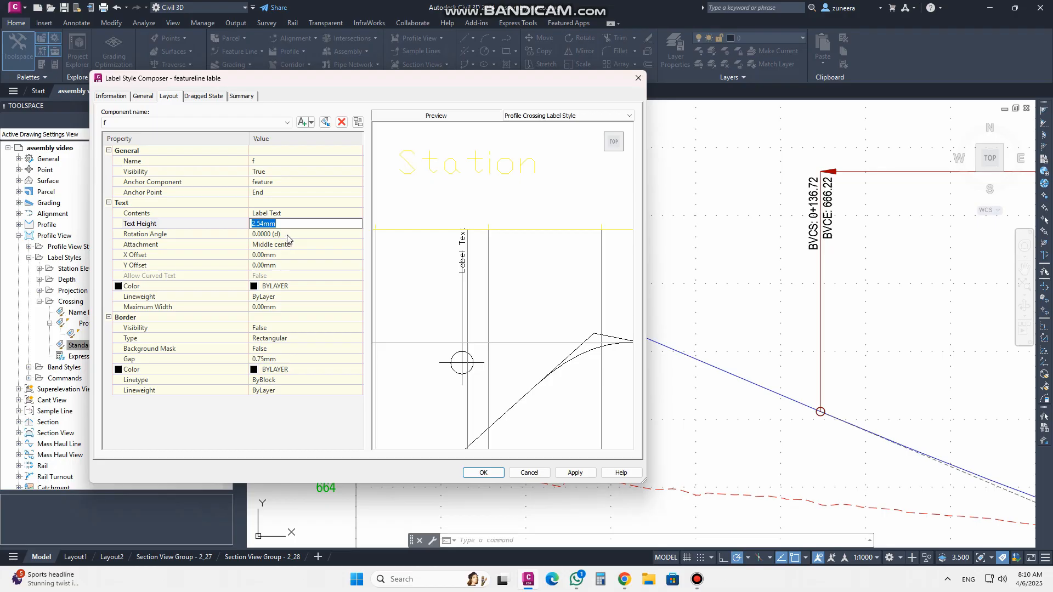
left_click(291, 245)
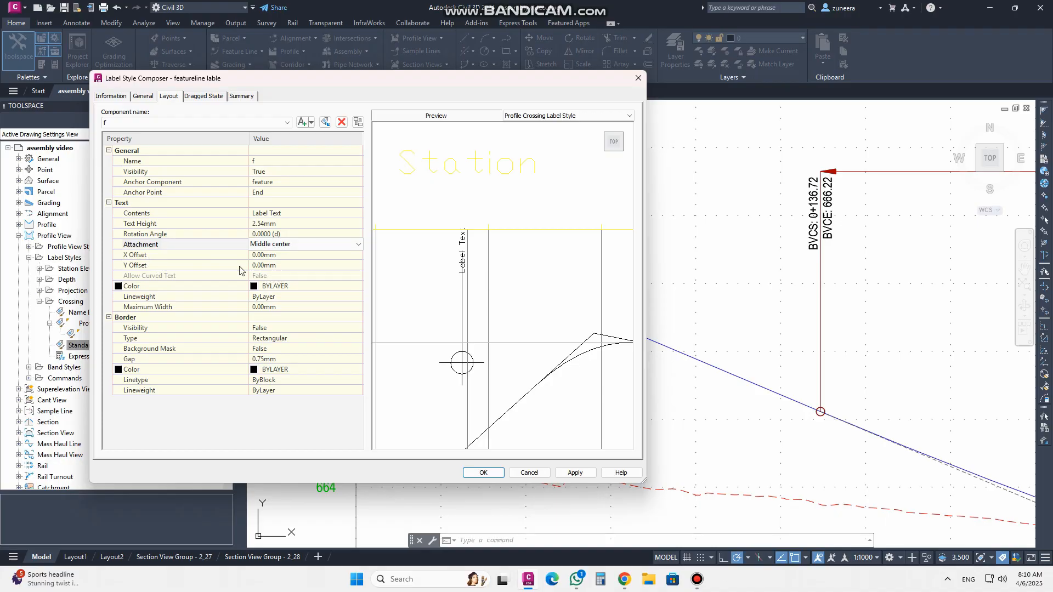
left_click(302, 256)
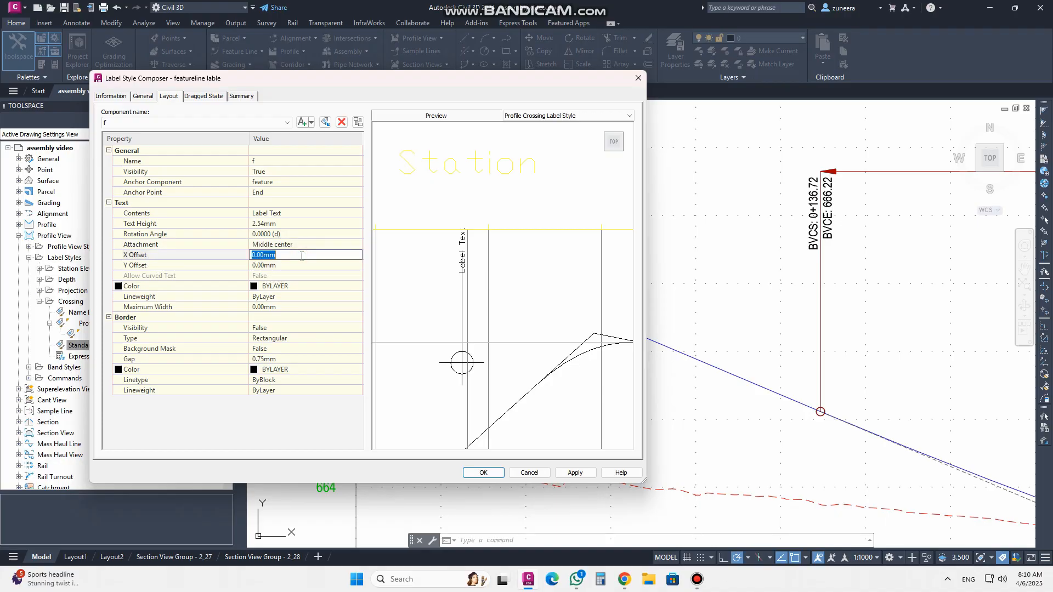
type("-5")
left_click(298, 246)
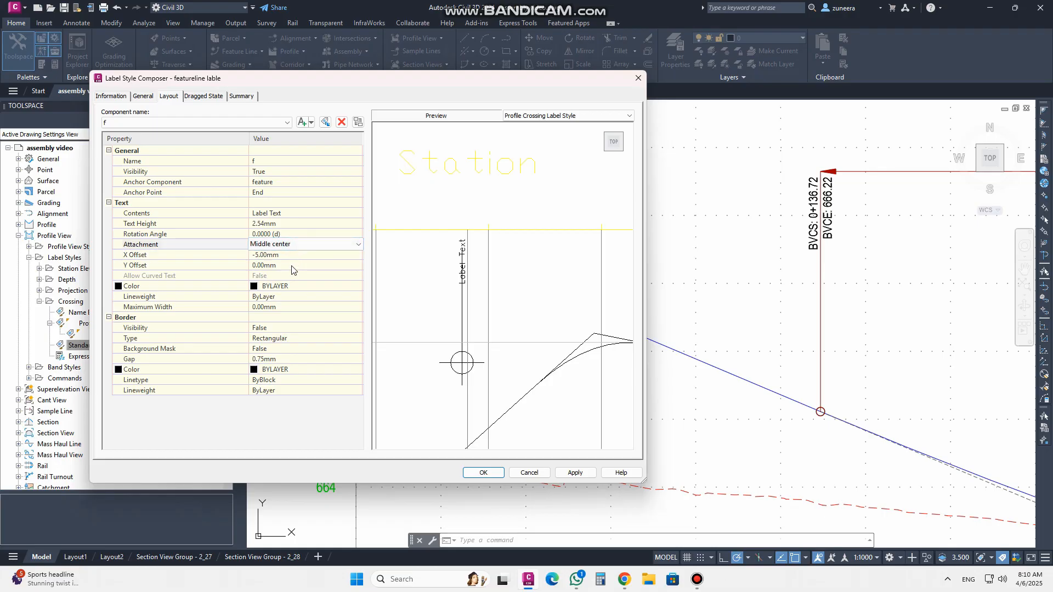
Set the text component's X offset to 0 mm and its Y offset to 5 mm
left_click(287, 253)
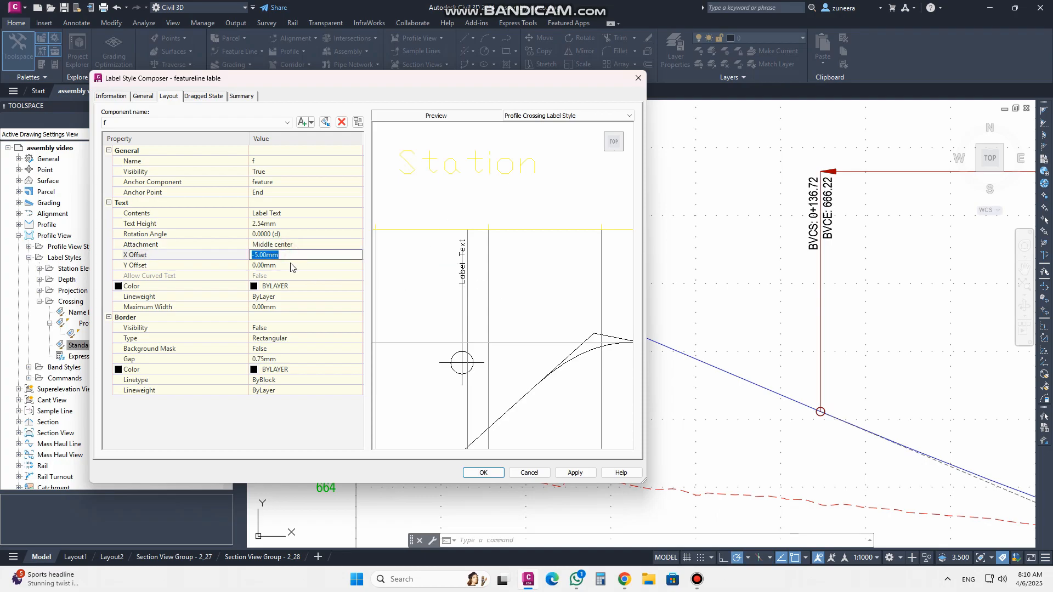
type("0")
left_click(318, 265)
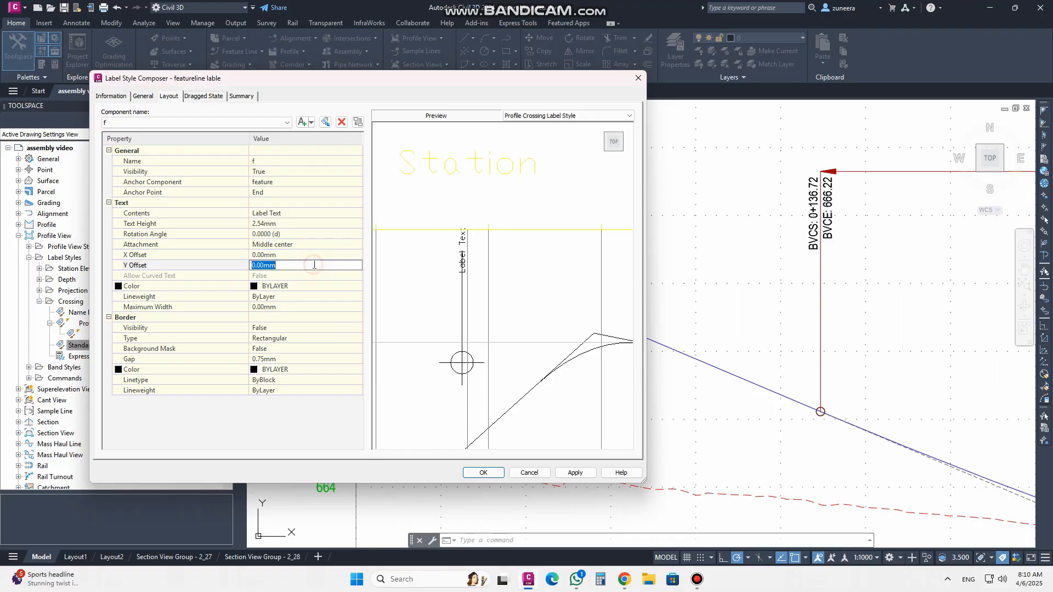
type("-")
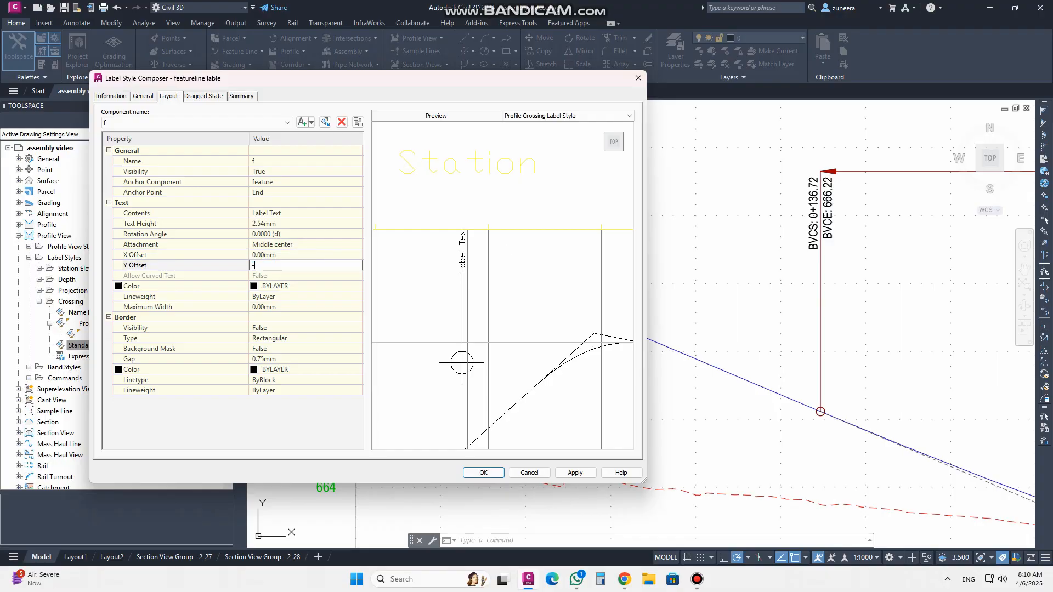
left_click(286, 255)
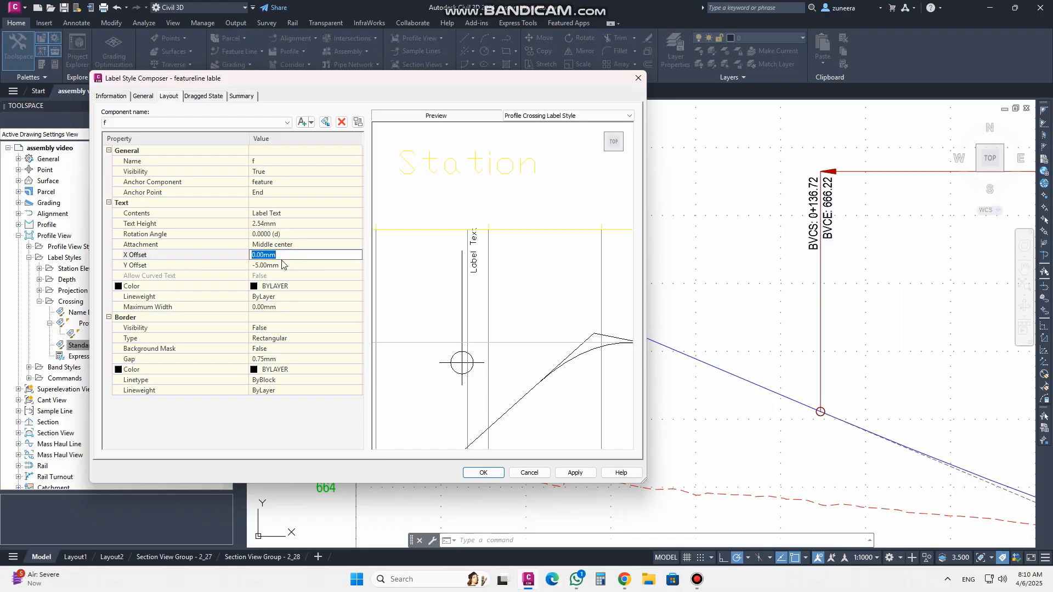
left_click(279, 266)
type("5")
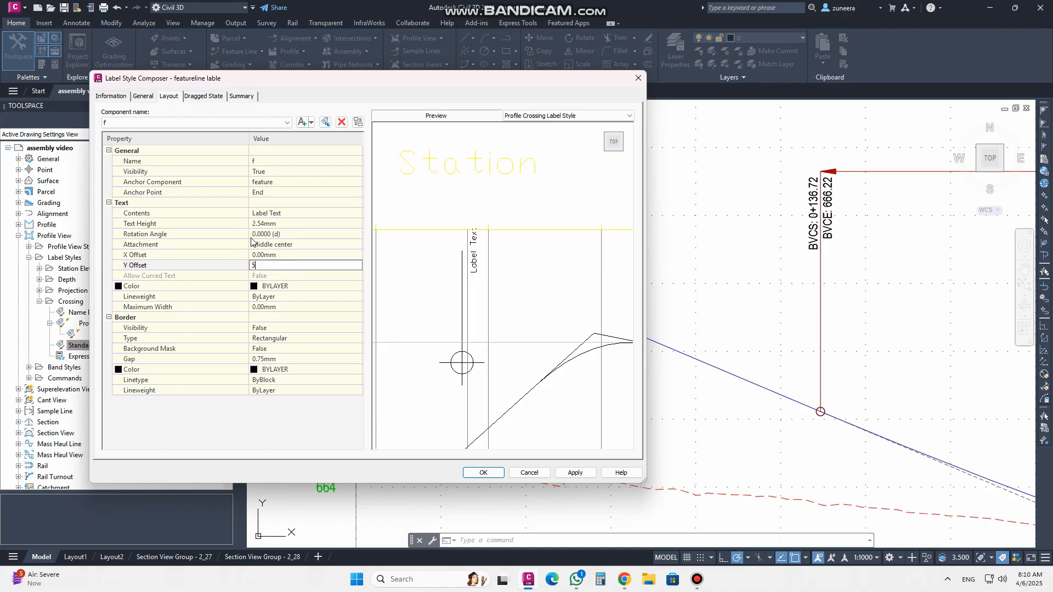
left_click(266, 253)
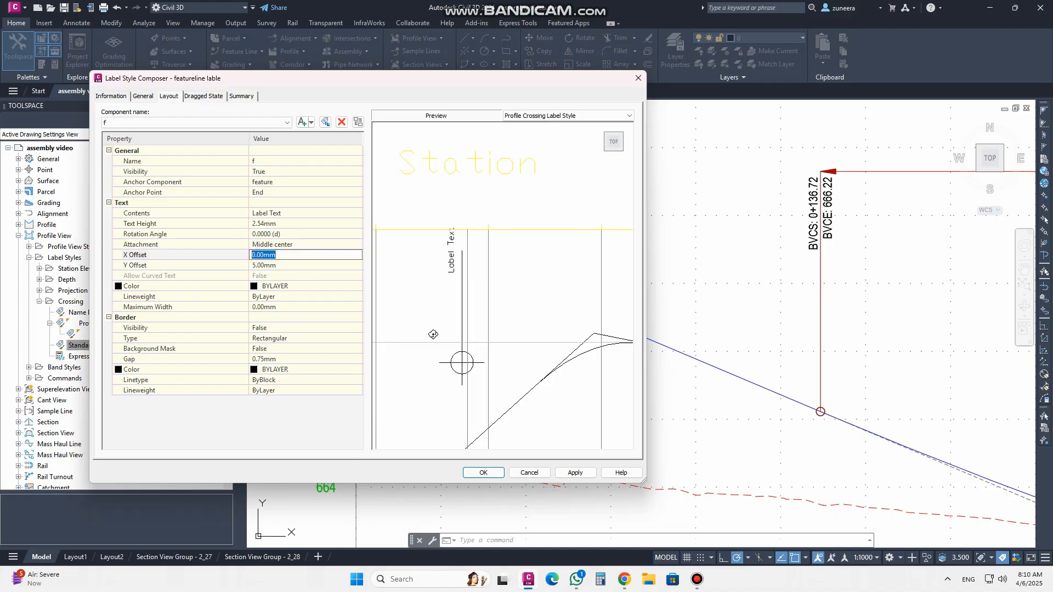
Open the text component's contents editor and set the font to Arial
left_click(308, 214)
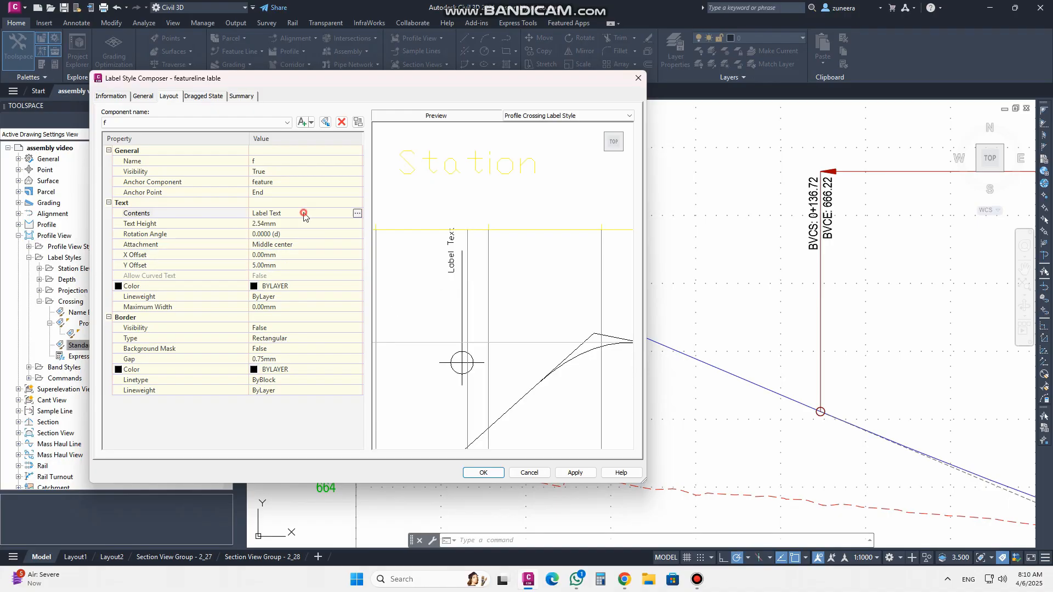
left_click(359, 214)
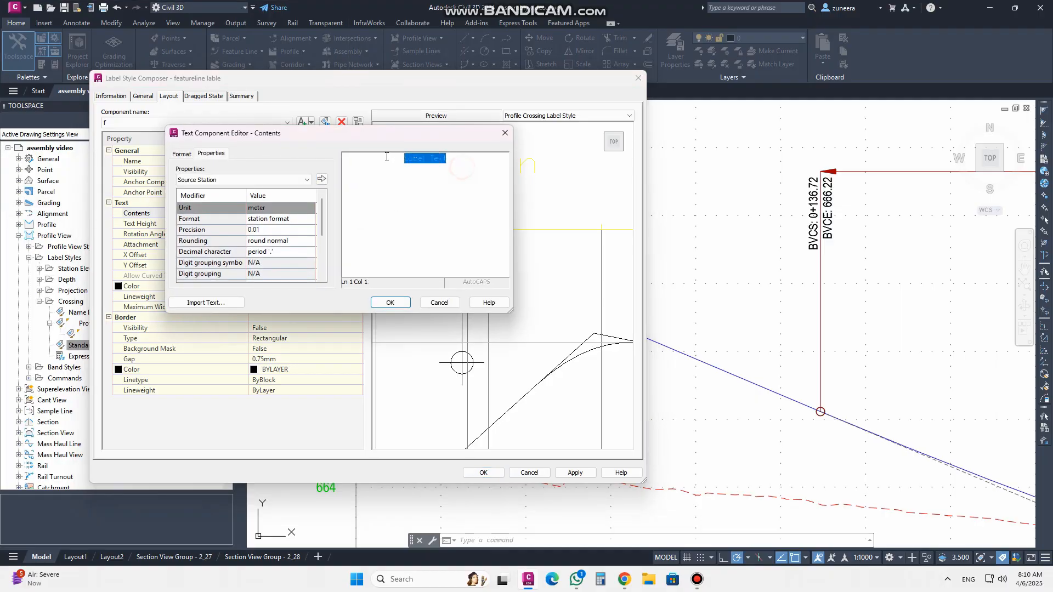
left_click(181, 155)
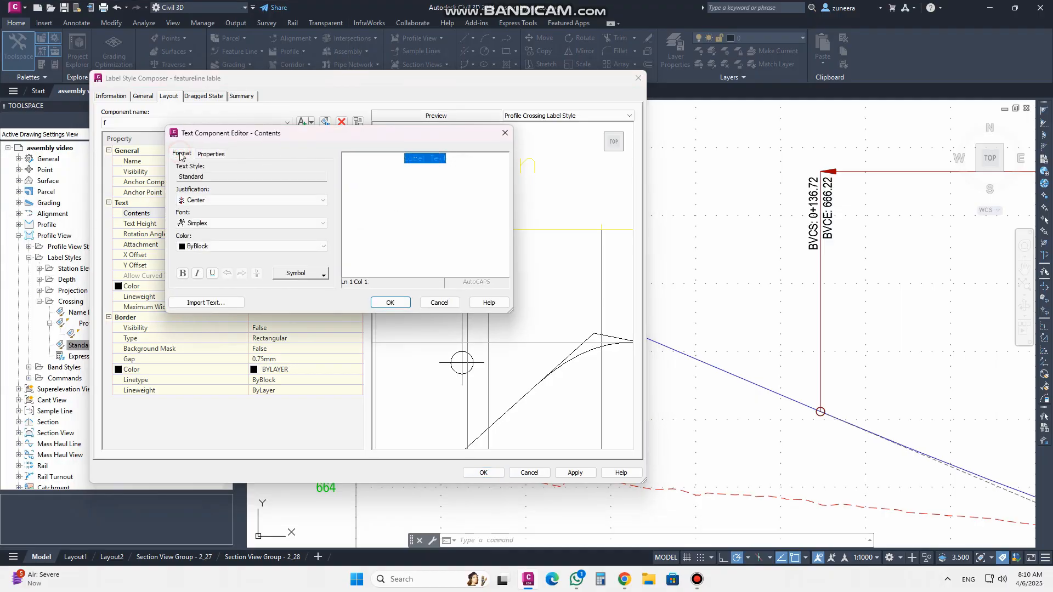
left_click(210, 225)
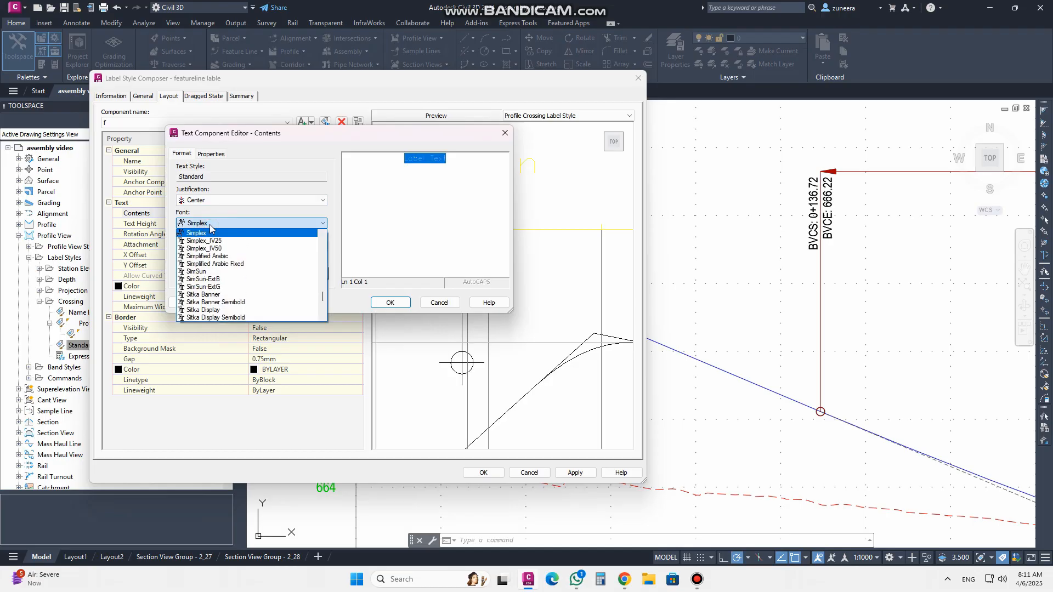
key("a")
scroll(237, 283, "down", 2)
scroll(236, 287, "down", 2)
left_click(209, 301)
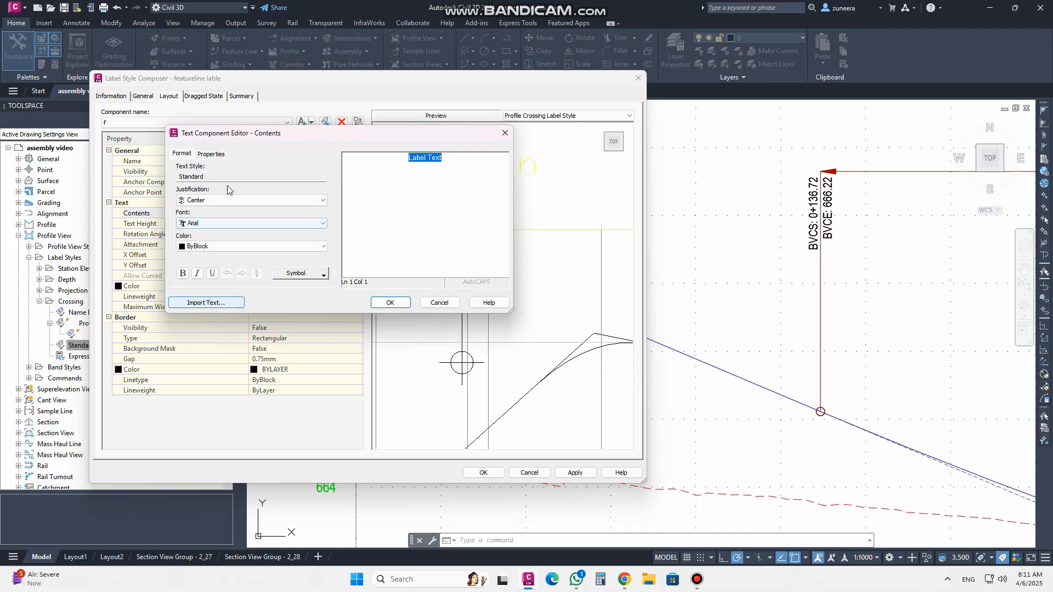
Insert the Source Object Name property in upper case, then add the prefix sta- on a new line
left_click(212, 154)
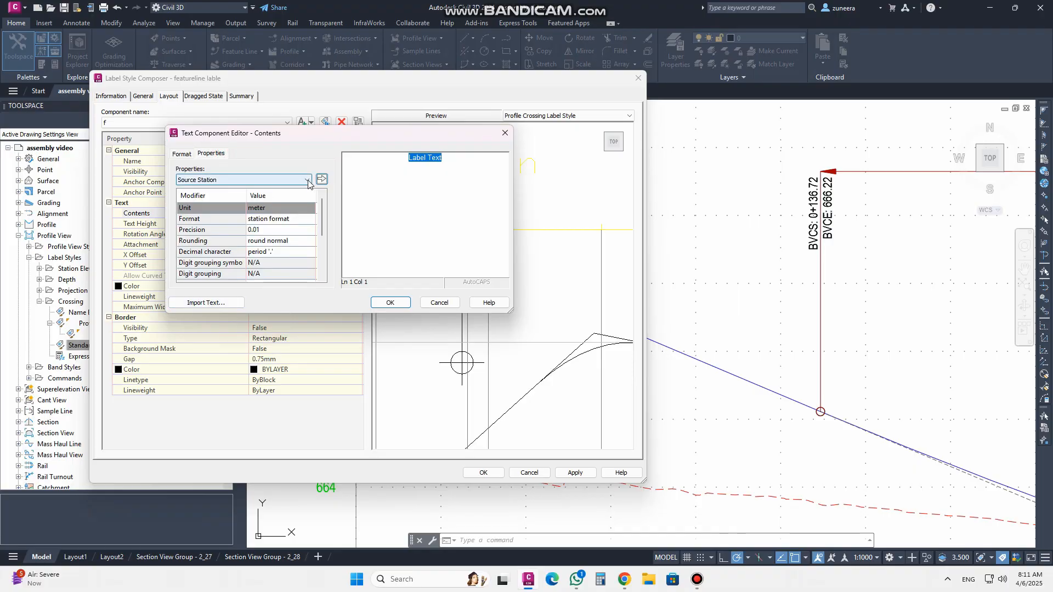
left_click(308, 179)
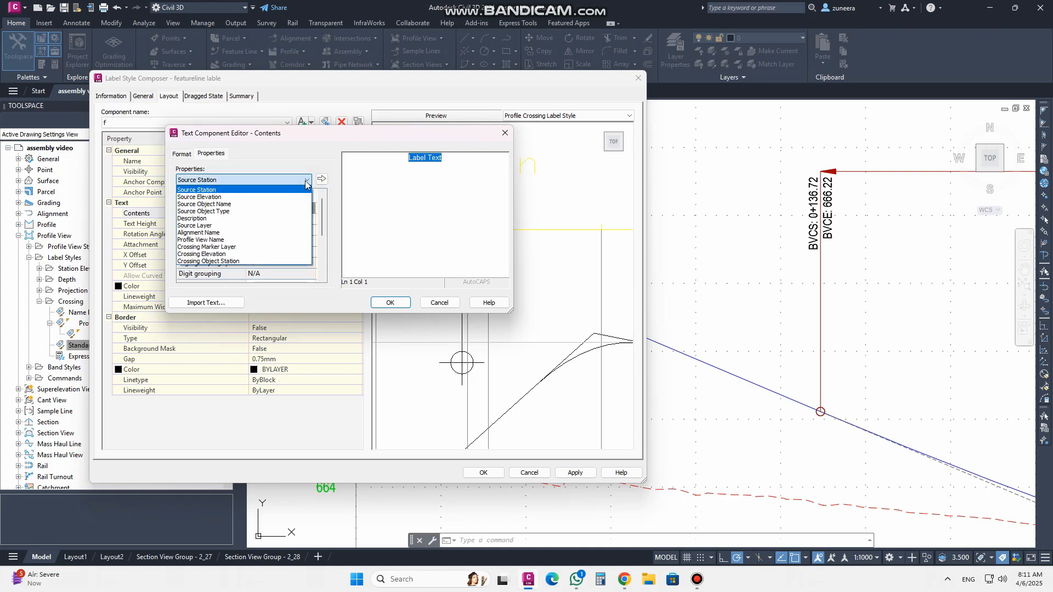
left_click(239, 204)
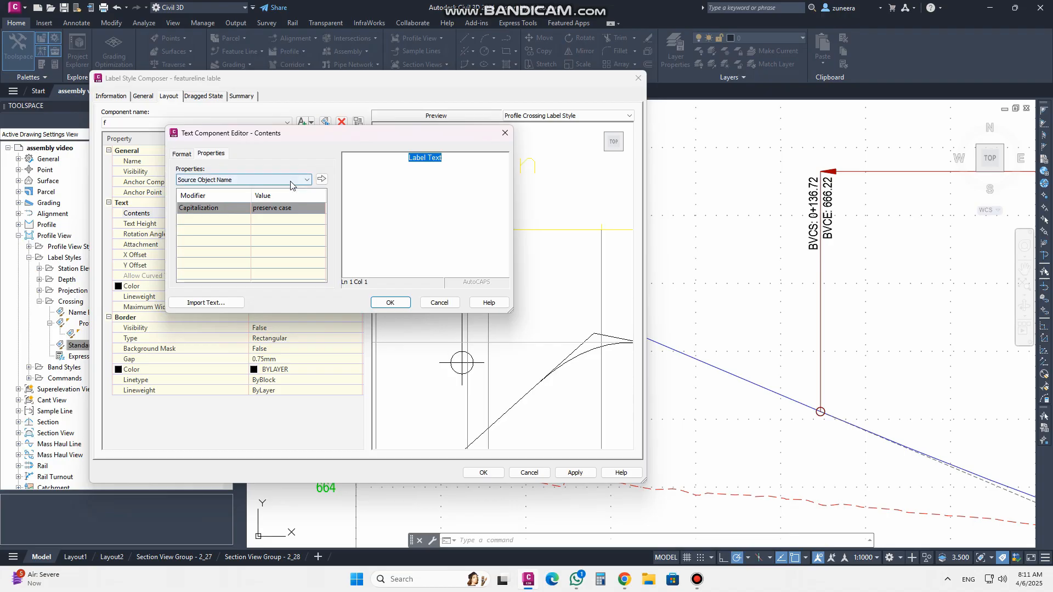
left_click(280, 207)
left_click(285, 228)
left_click(321, 180)
left_click(504, 167)
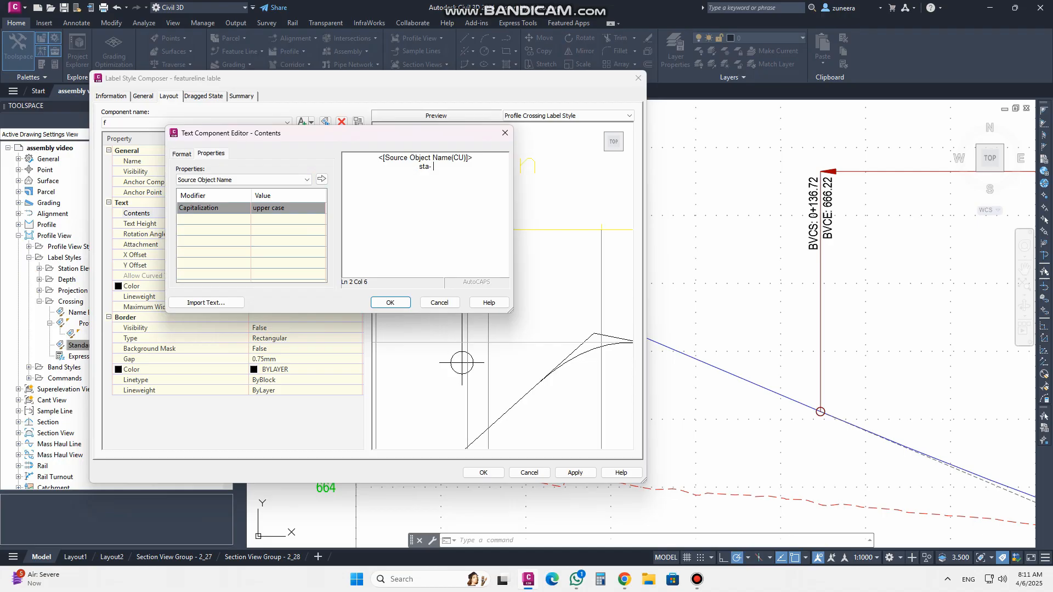
Insert the Source Station property after sta- and add the prefix Ele- on a new line
left_click(306, 180)
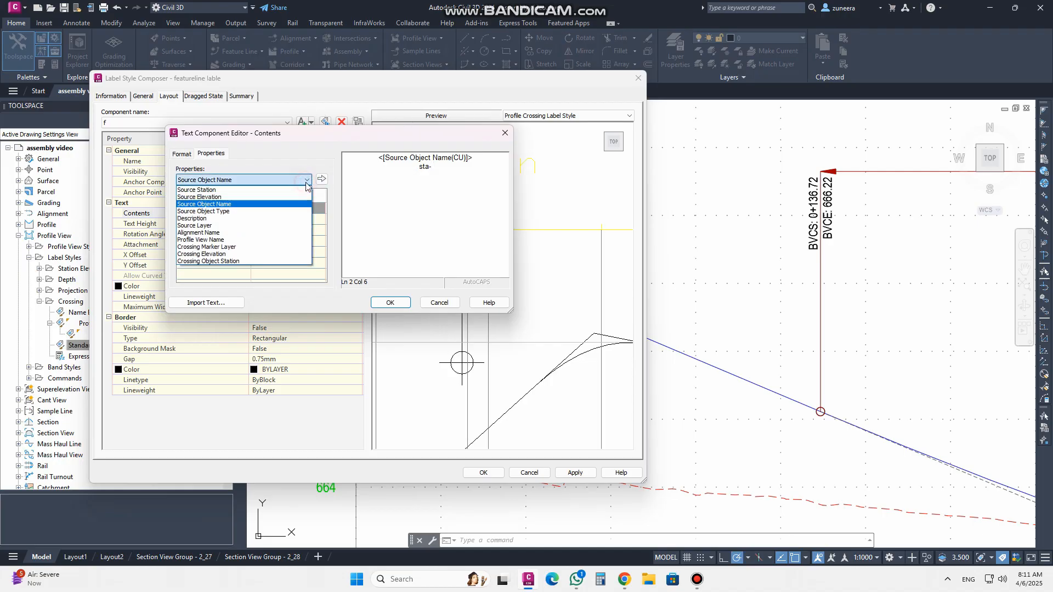
left_click(243, 192)
left_click(321, 179)
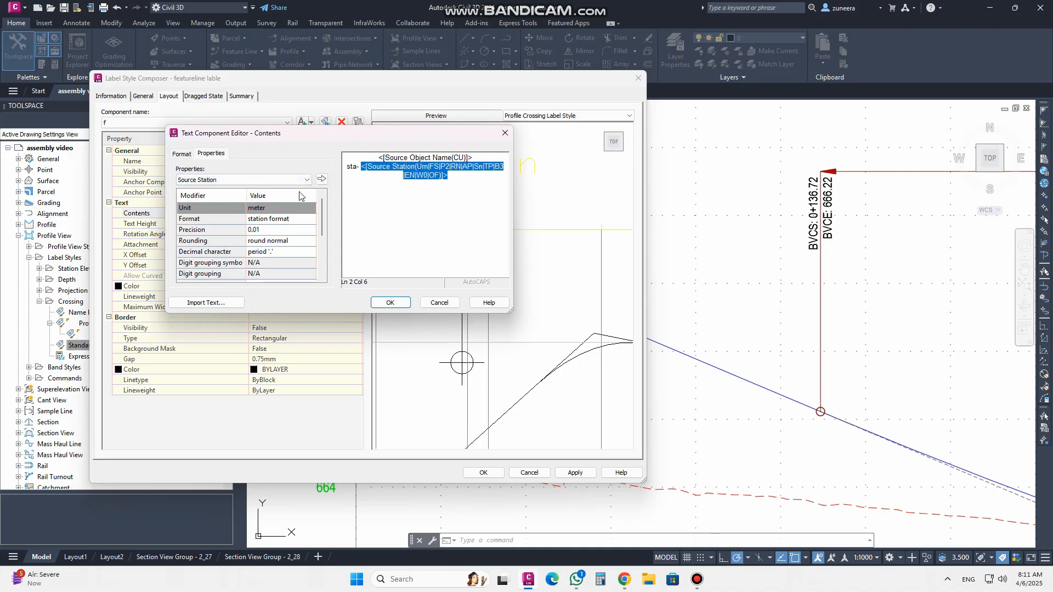
left_click(476, 190)
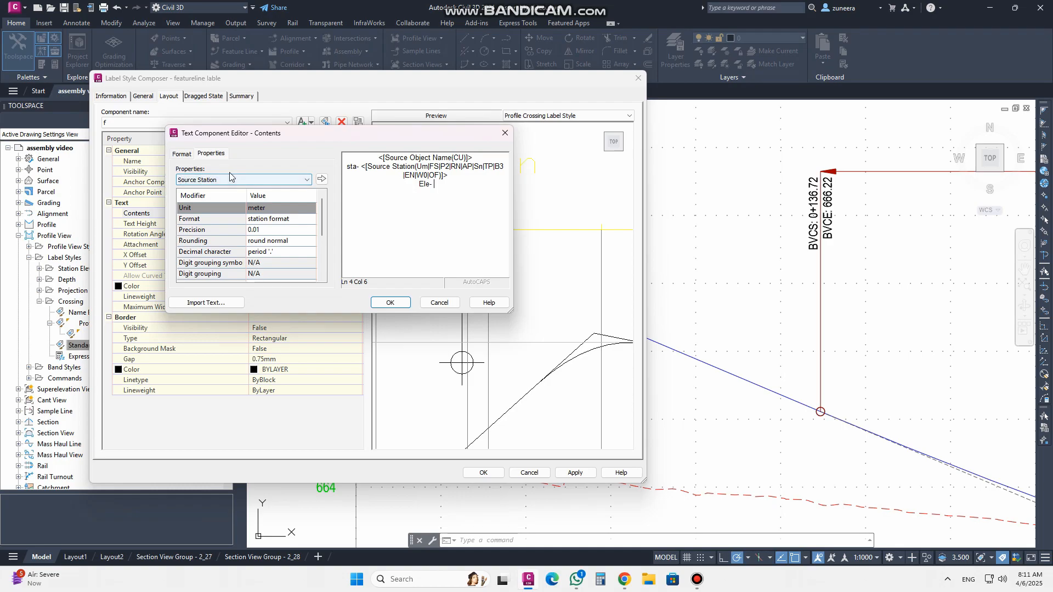
Insert the Source Elevation property after the Ele- prefix
left_click(206, 183)
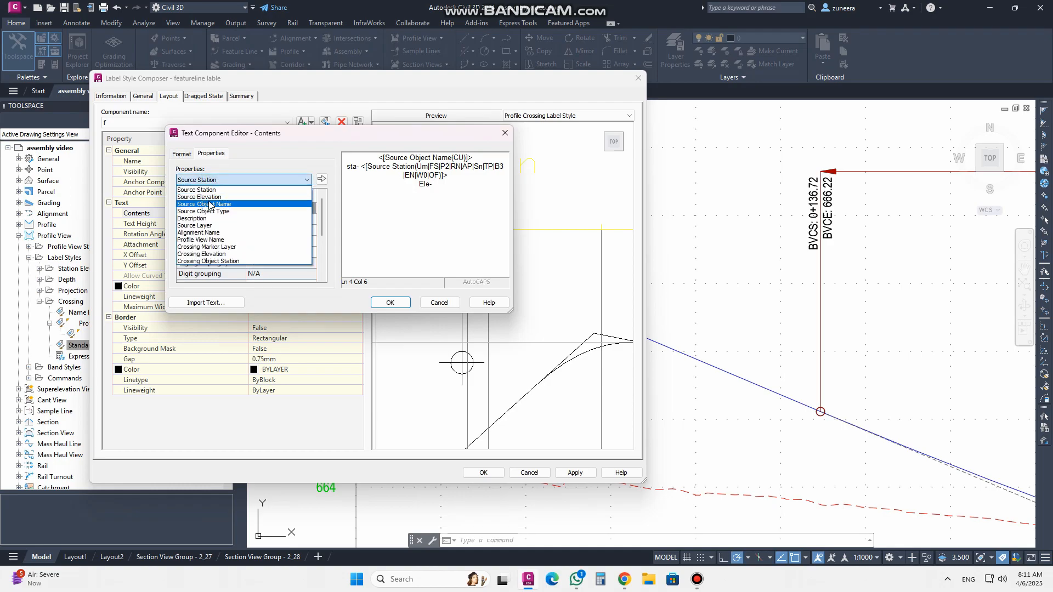
left_click(210, 199)
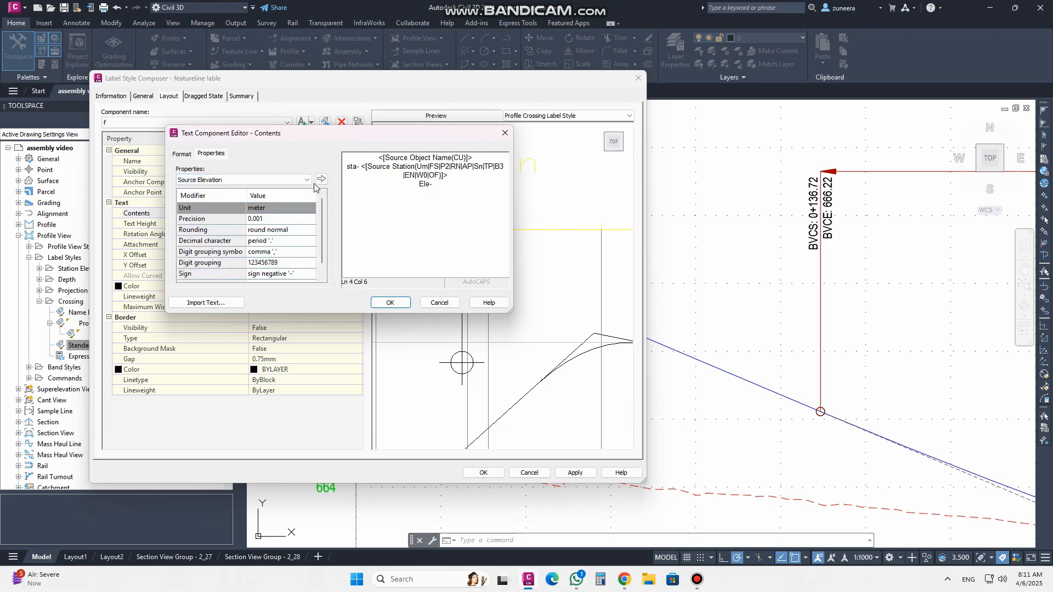
left_click(322, 179)
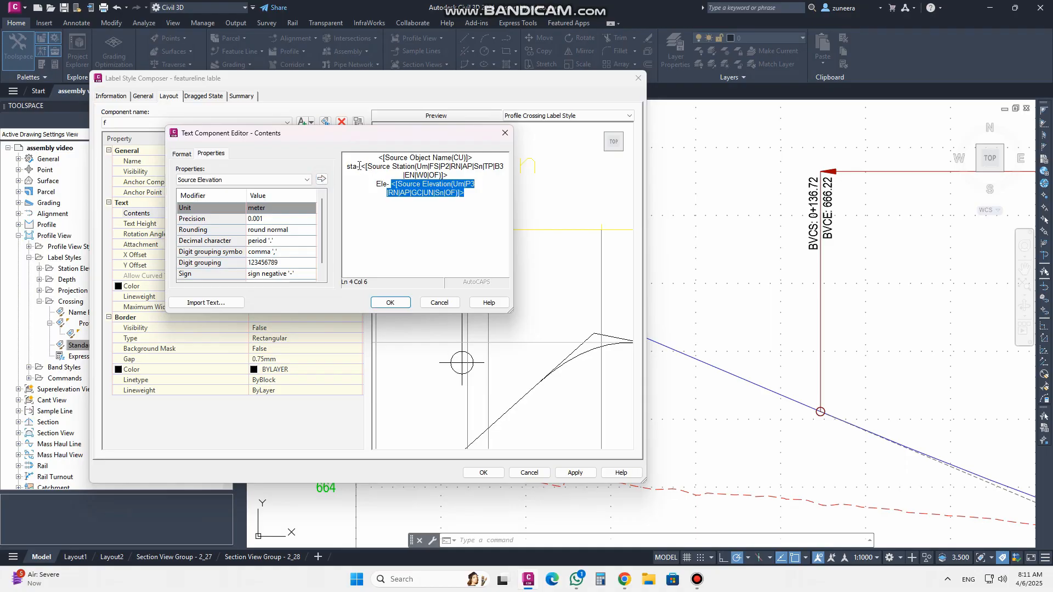
Make the sta- and Ele- prefixes and the object name line bold
left_click_drag(356, 167, 347, 167)
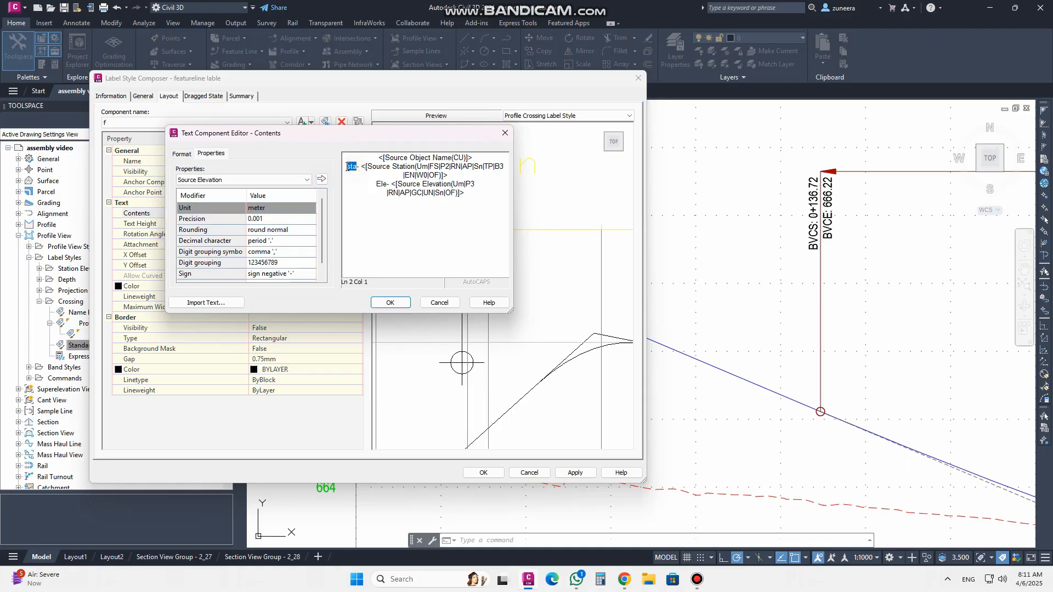
left_click(183, 154)
left_click(182, 273)
left_click(385, 184)
left_click_drag(387, 185, 377, 184)
left_click(183, 274)
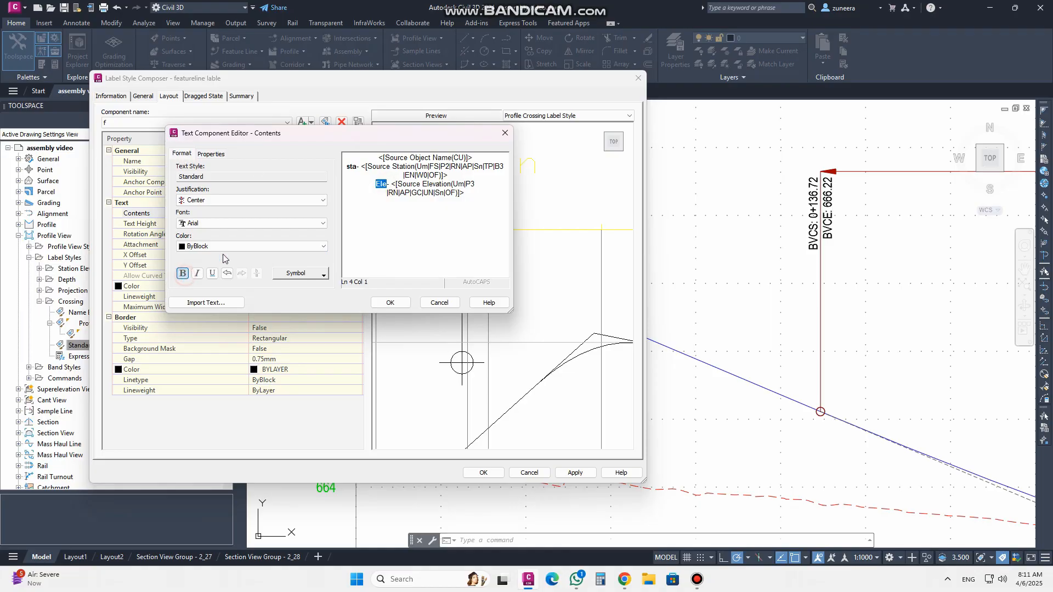
left_click(384, 159)
left_click(183, 273)
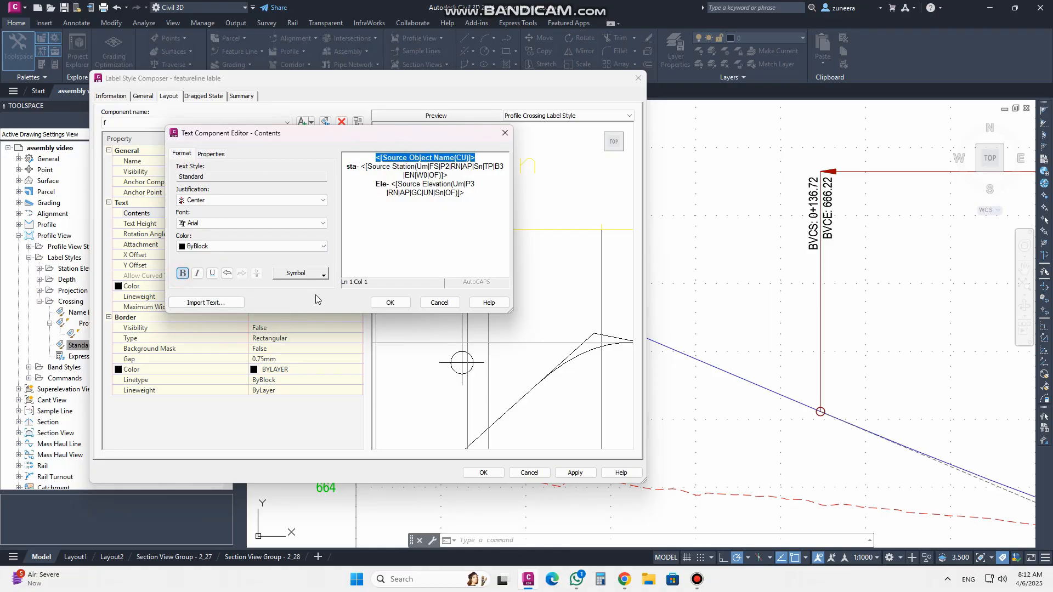
Confirm the text contents and save the featureline lable style
left_click(388, 303)
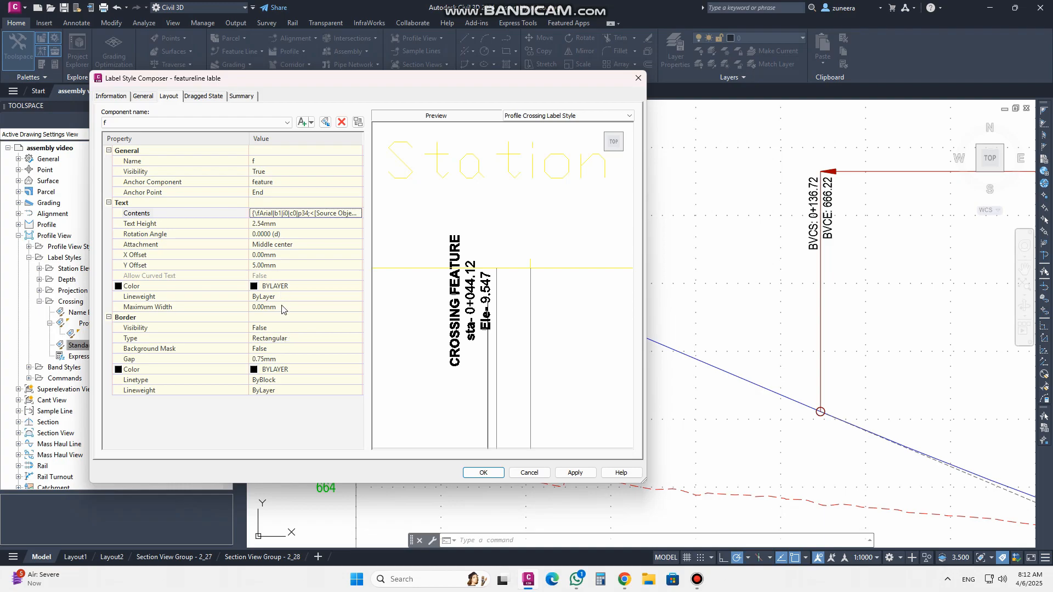
left_click(574, 472)
left_click(483, 473)
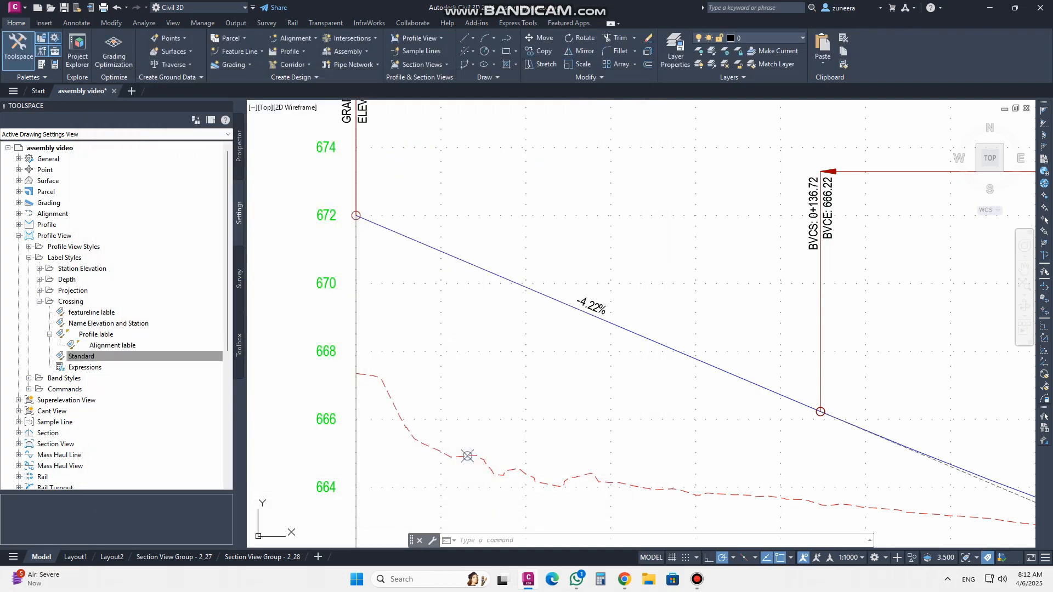
Assign the featureline lable crossing label style to the TR_CFL-1 feature line crossing in the profile view properties
scroll(468, 456, "down", 2)
scroll(437, 398, "up", 5)
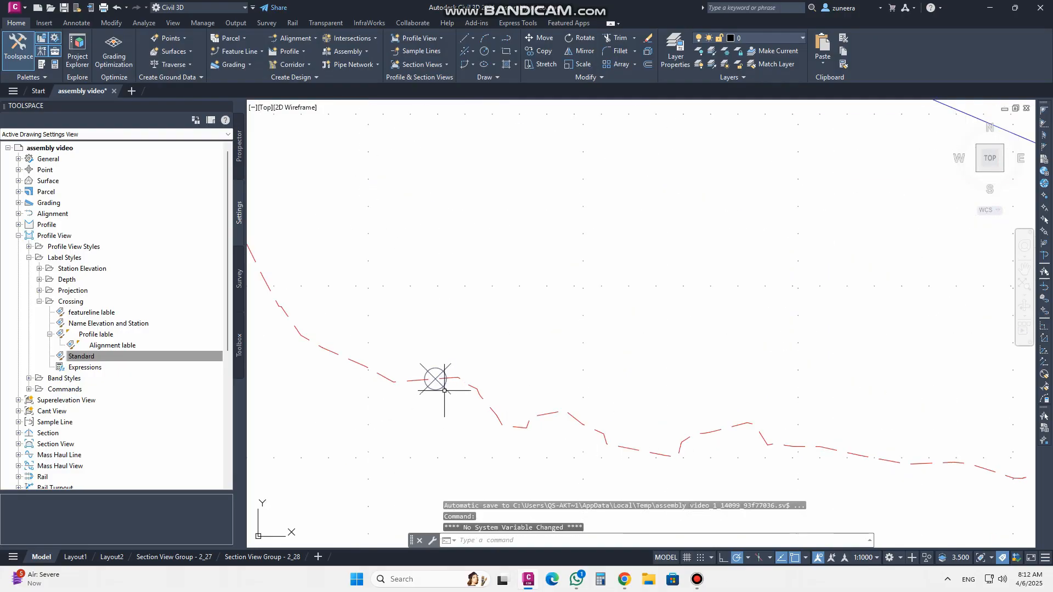
left_click(436, 378)
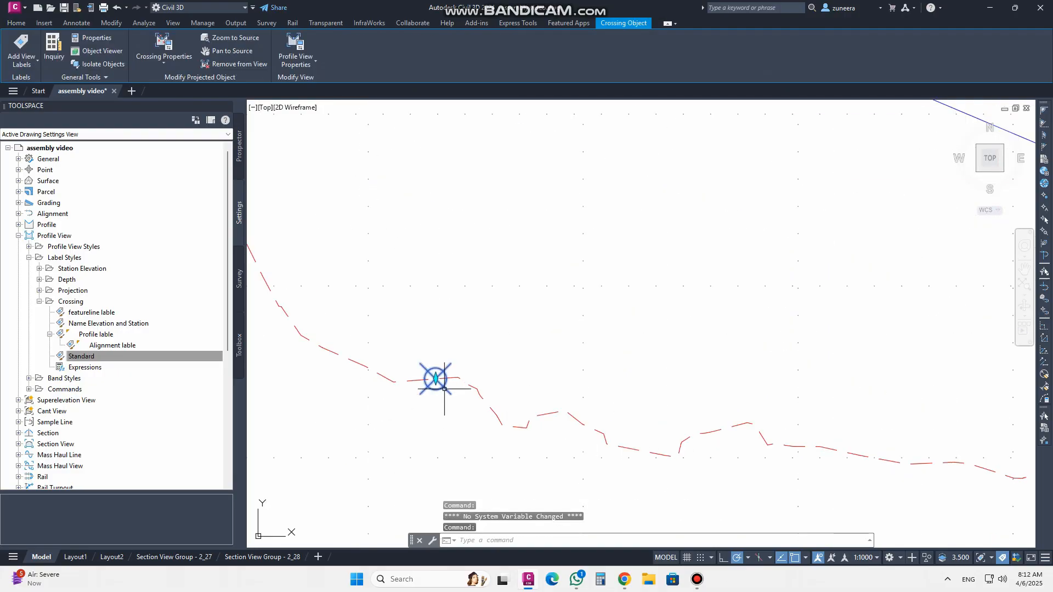
left_click(164, 46)
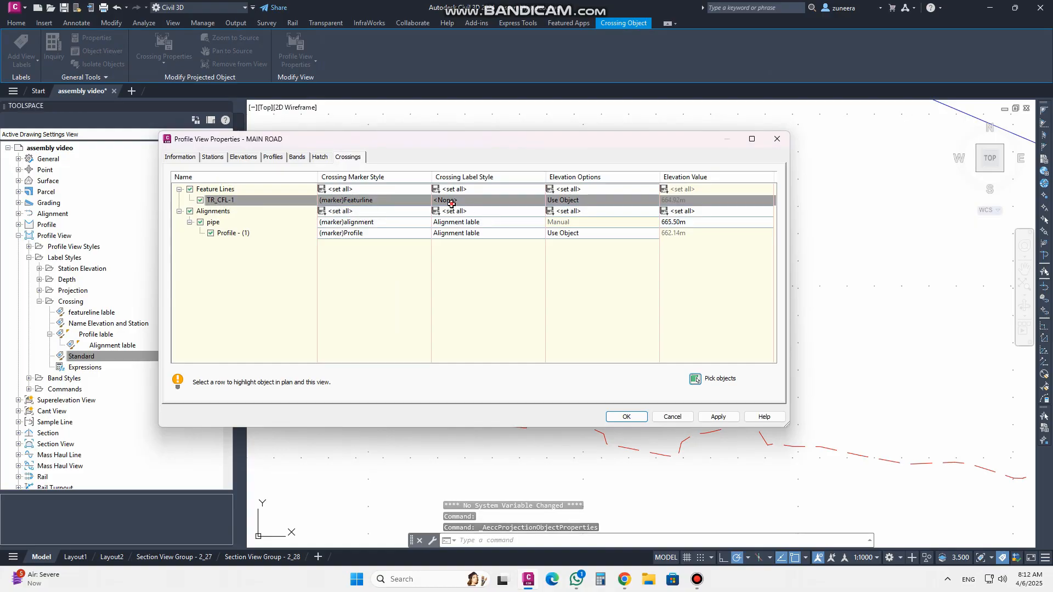
left_click(482, 200)
left_click(285, 196)
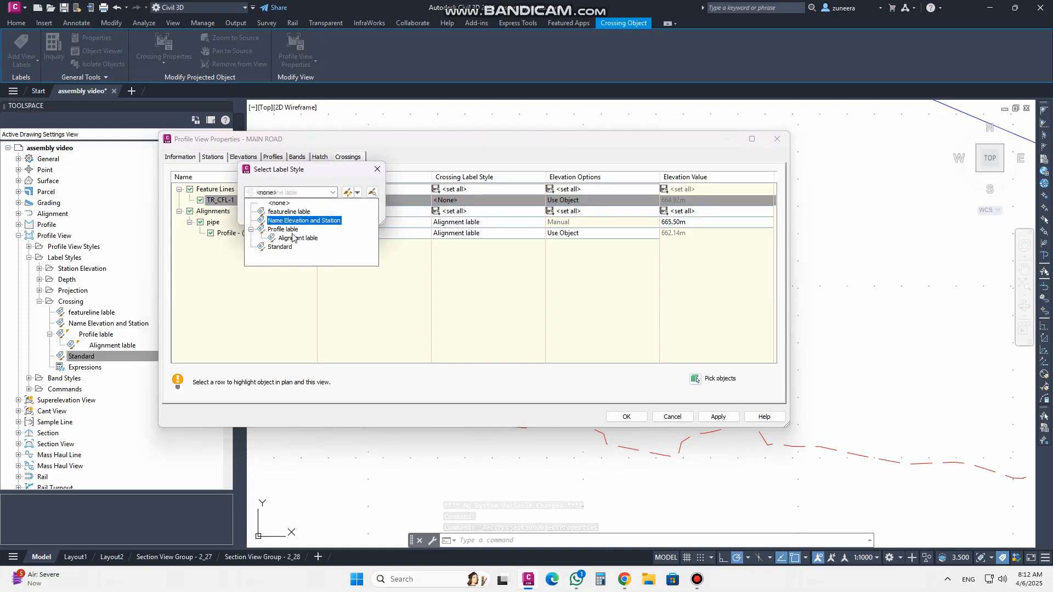
left_click(289, 212)
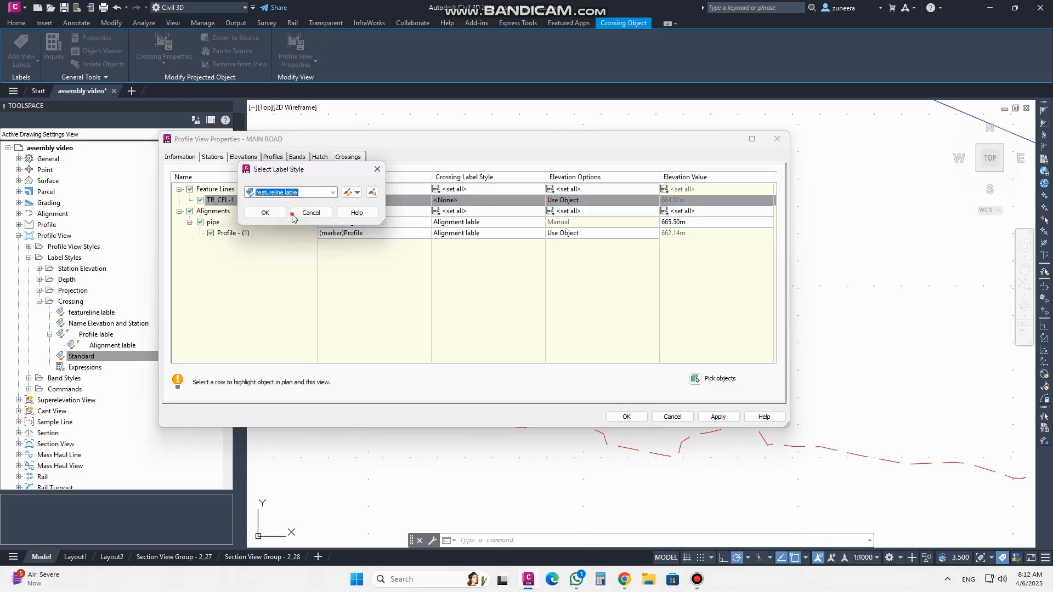
left_click(265, 212)
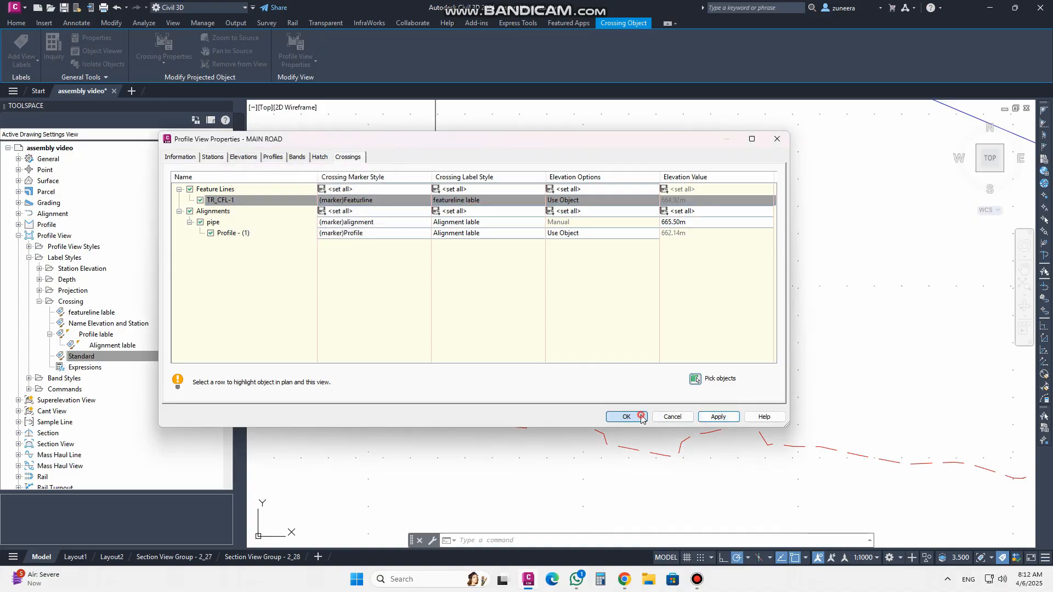
left_click(627, 417)
Edit the featureline lable style and set the f text component's Y offset to 0 mm, applying the change
scroll(548, 282, "up", 2)
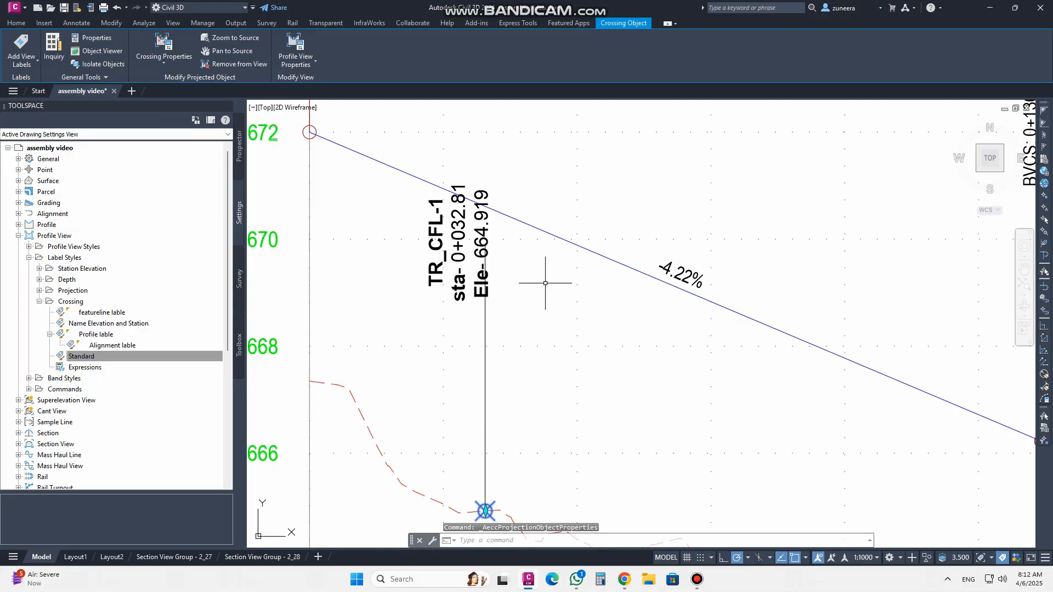
middle_click_drag(548, 282, 738, 315)
middle_click_drag(710, 362, 708, 318)
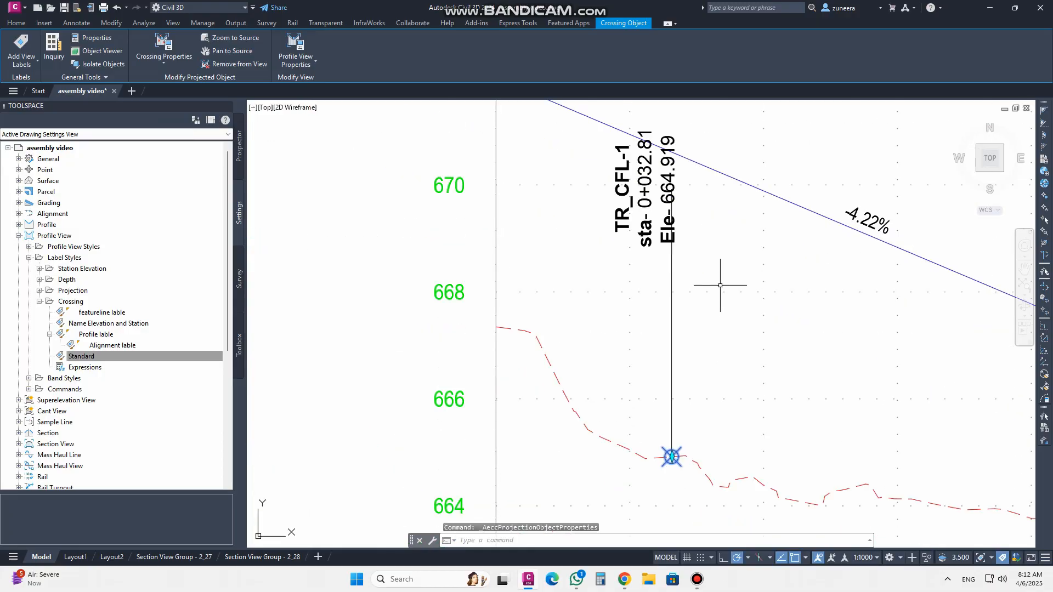
middle_click_drag(710, 270, 672, 299)
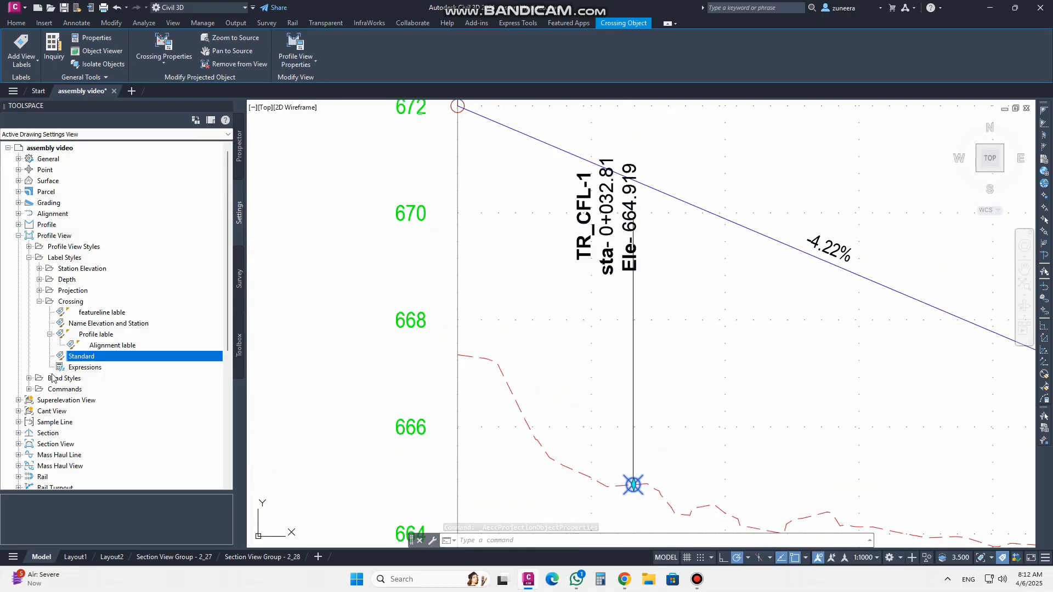
left_click(109, 340)
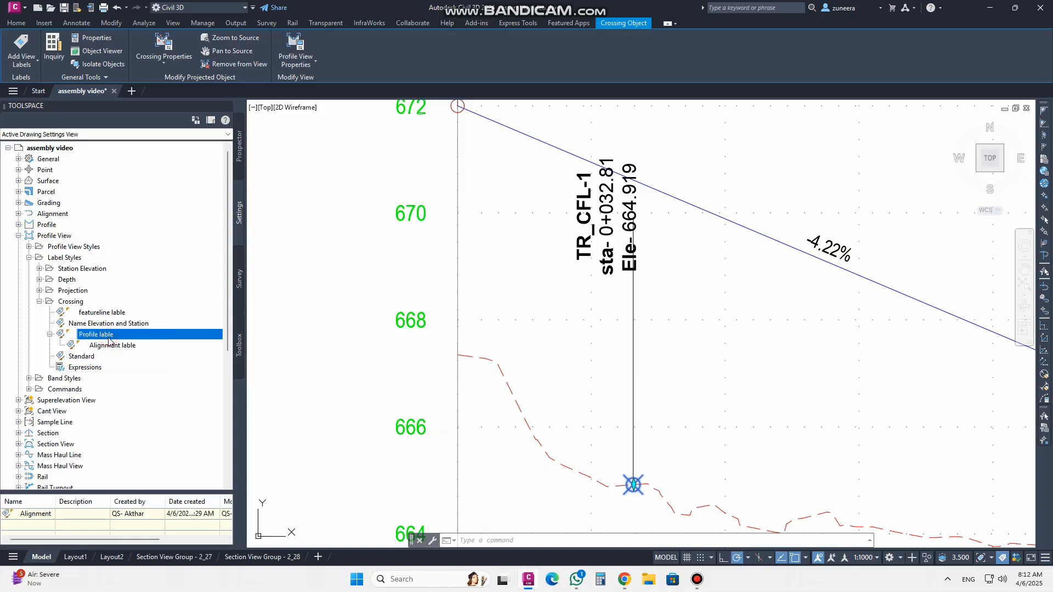
left_click(105, 313)
right_click(106, 317)
left_click(127, 324)
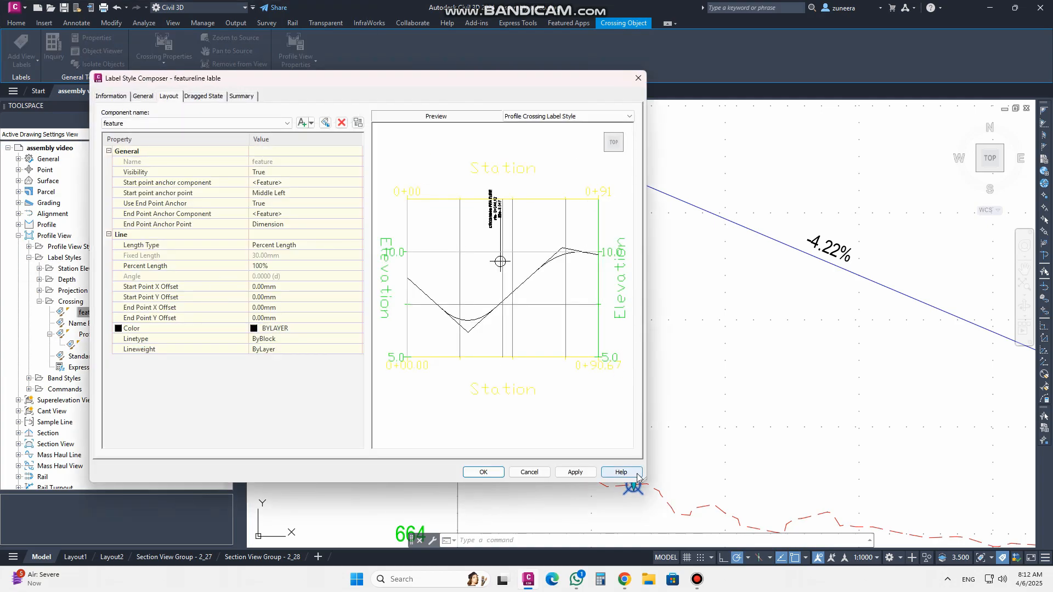
left_click_drag(643, 482, 425, 431)
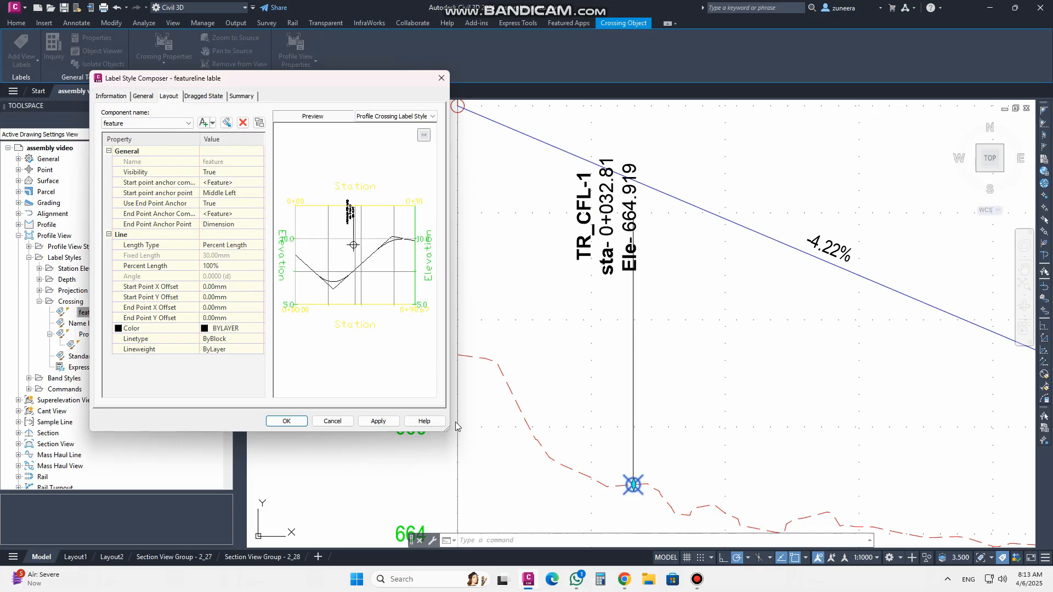
left_click_drag(449, 430, 480, 429)
left_click(138, 123)
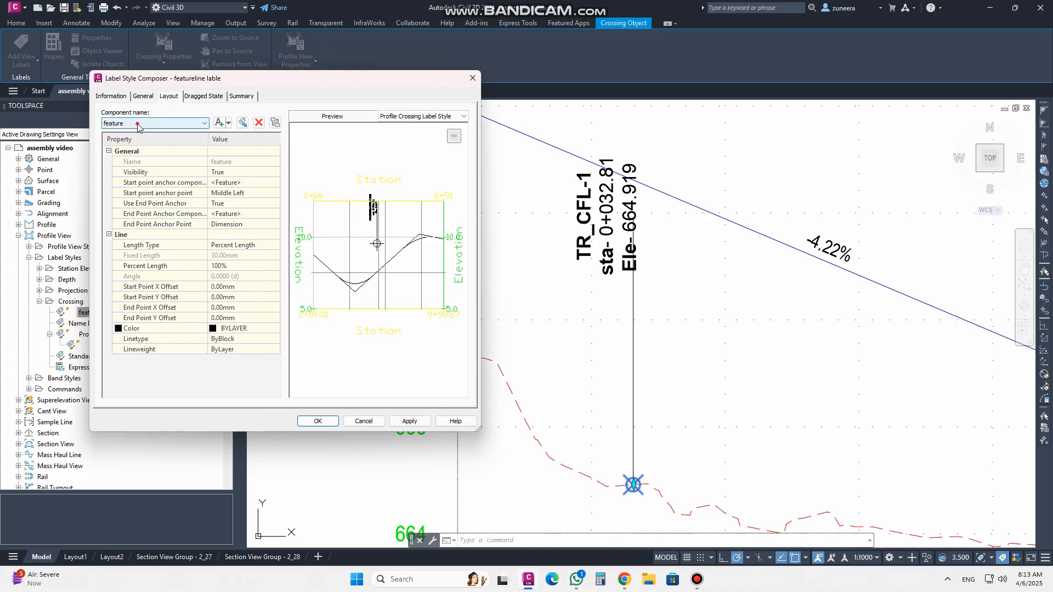
left_click(120, 142)
left_click(231, 267)
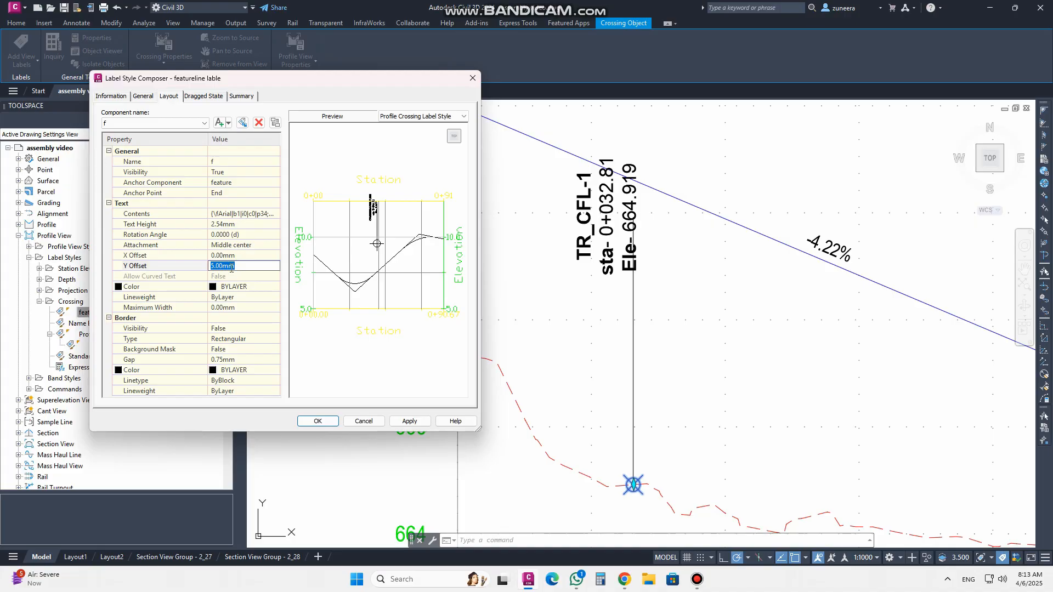
type("0")
left_click(404, 419)
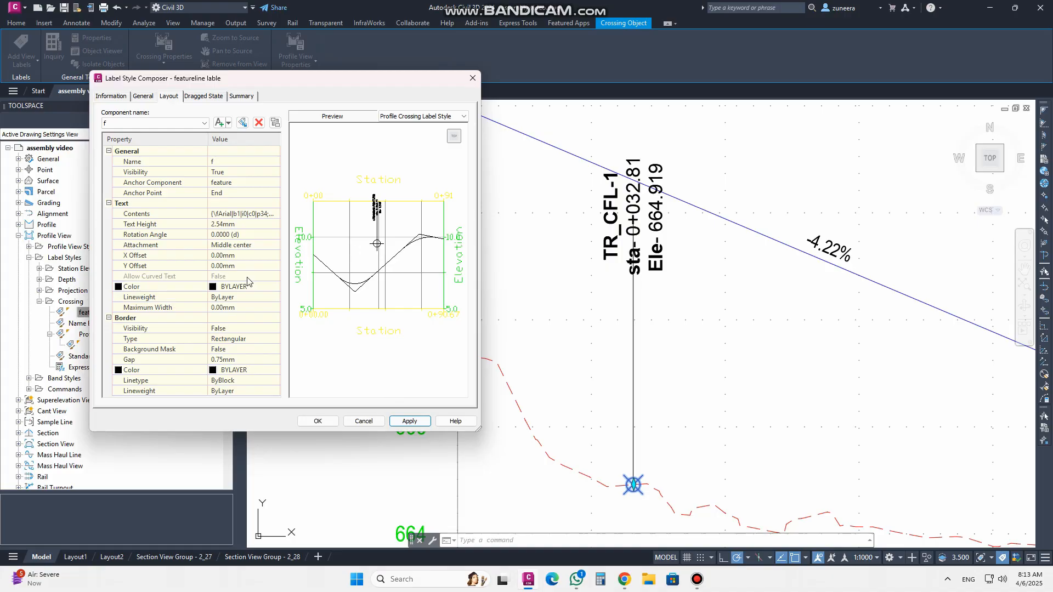
left_click(241, 258)
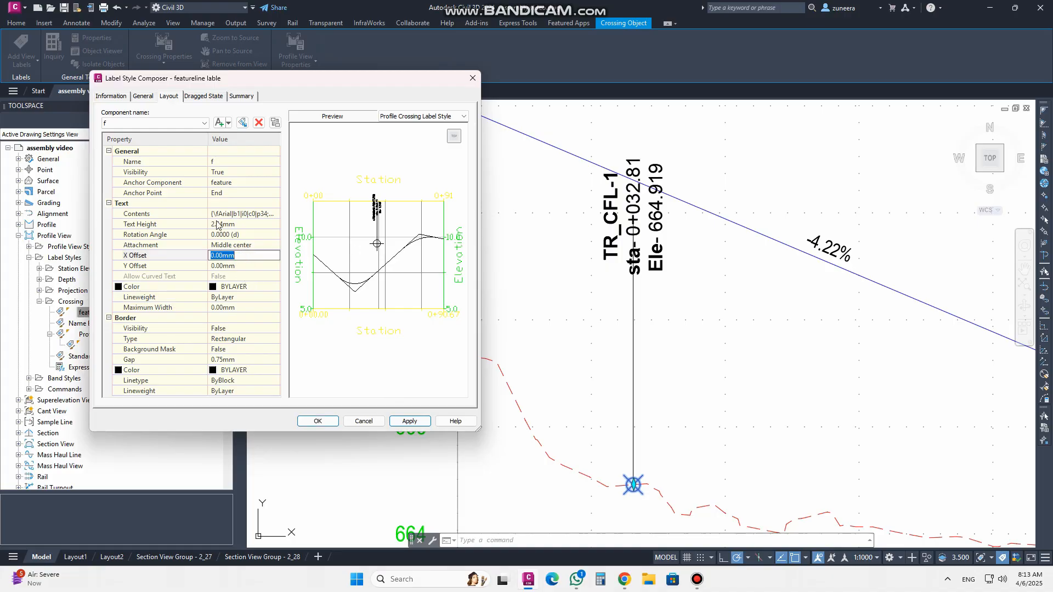
type("5")
key("Up")
left_click(409, 422)
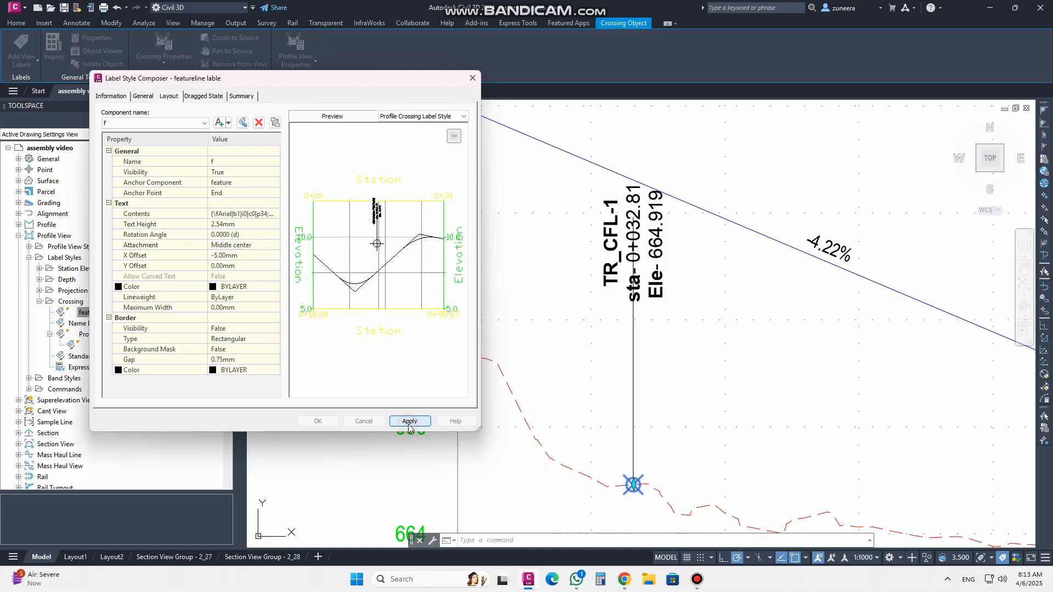
Set the f text component's X offset to 10 mm and close the label style composer
left_click(238, 256)
type("10")
left_click(421, 422)
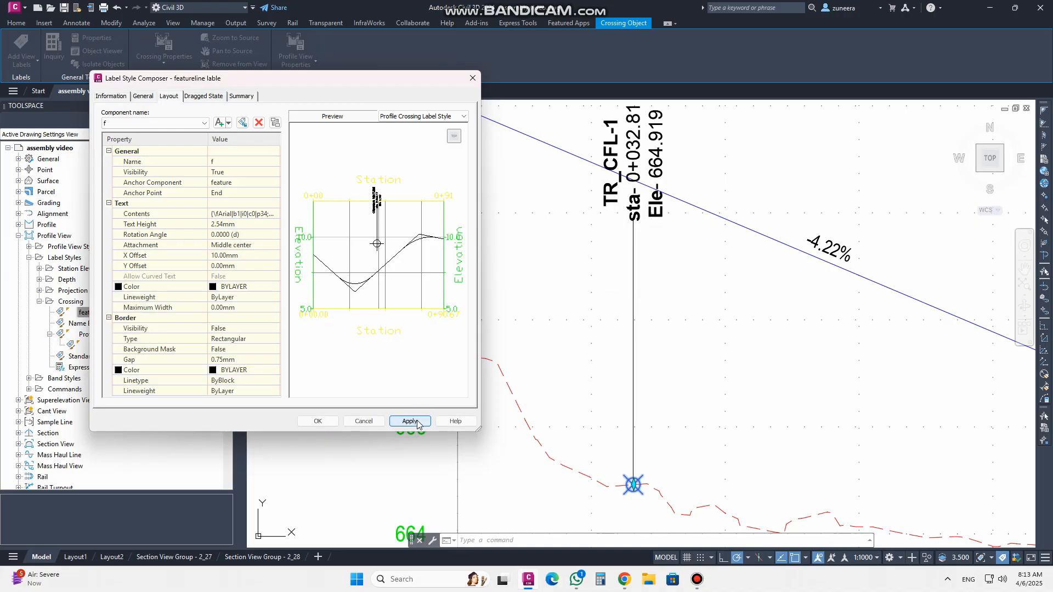
left_click(318, 422)
Move the feature line crossing label down toward its crossing marker using its grip
scroll(528, 360, "down", 3)
scroll(528, 360, "up", 5)
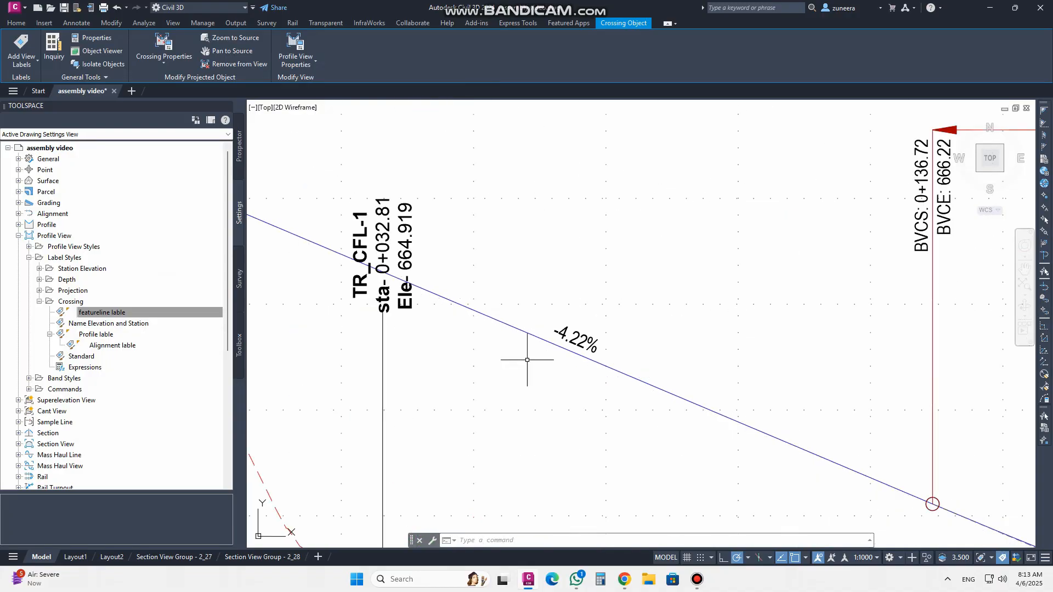
key("Escape")
scroll(467, 278, "down", 2)
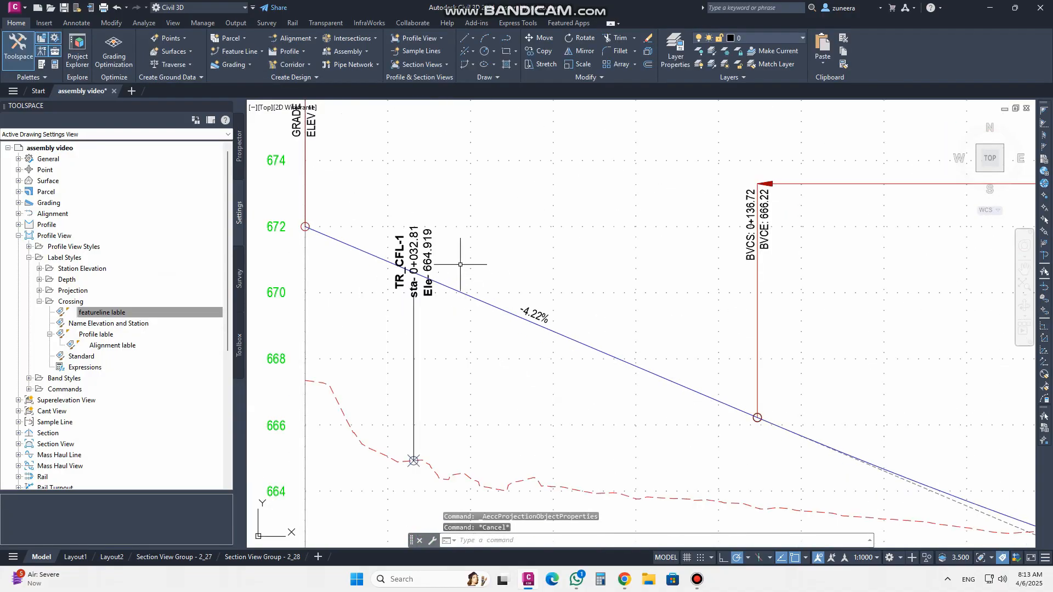
left_click(414, 340)
left_click(414, 310)
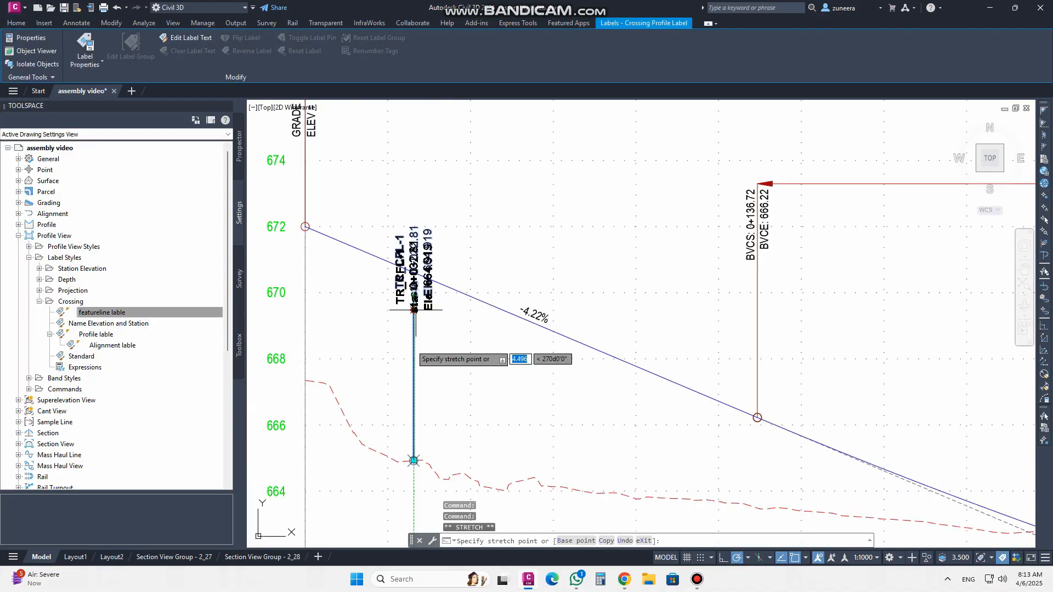
left_click(414, 391)
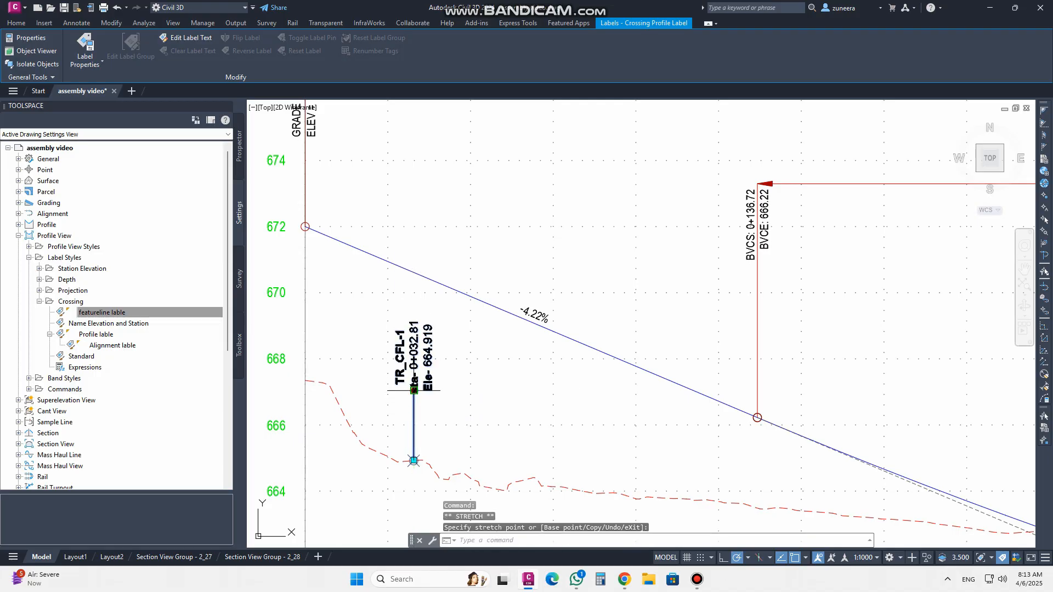
left_click(414, 391)
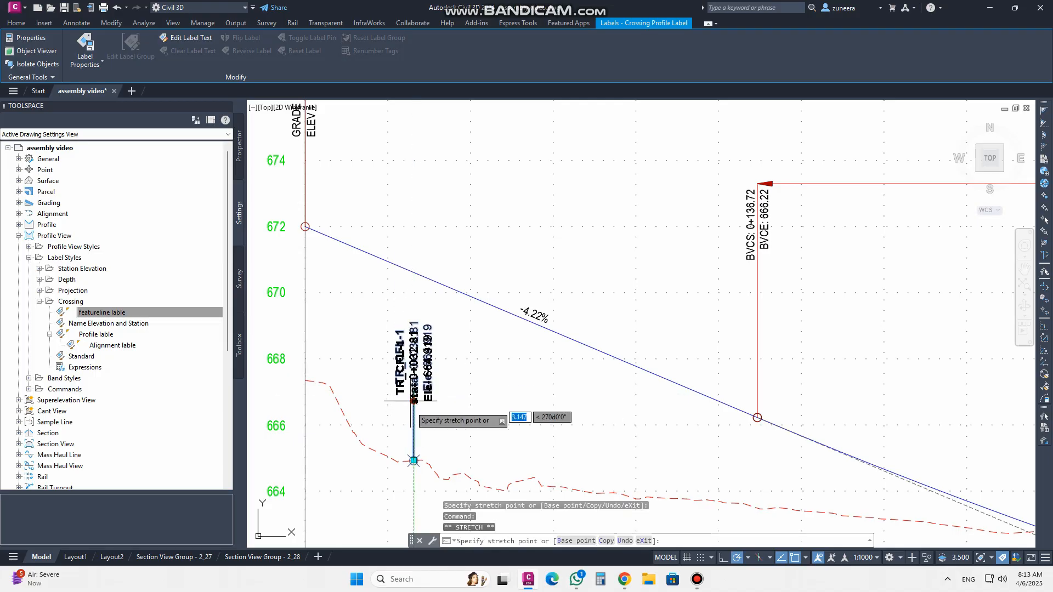
left_click(415, 410)
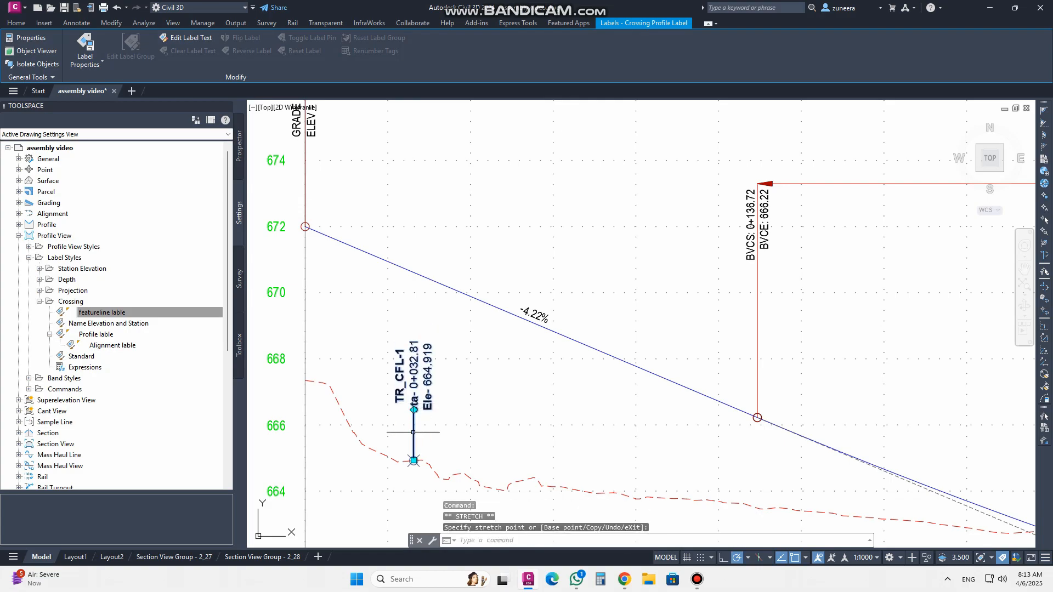
scroll(415, 436, "up", 4)
scroll(433, 407, "down", 2)
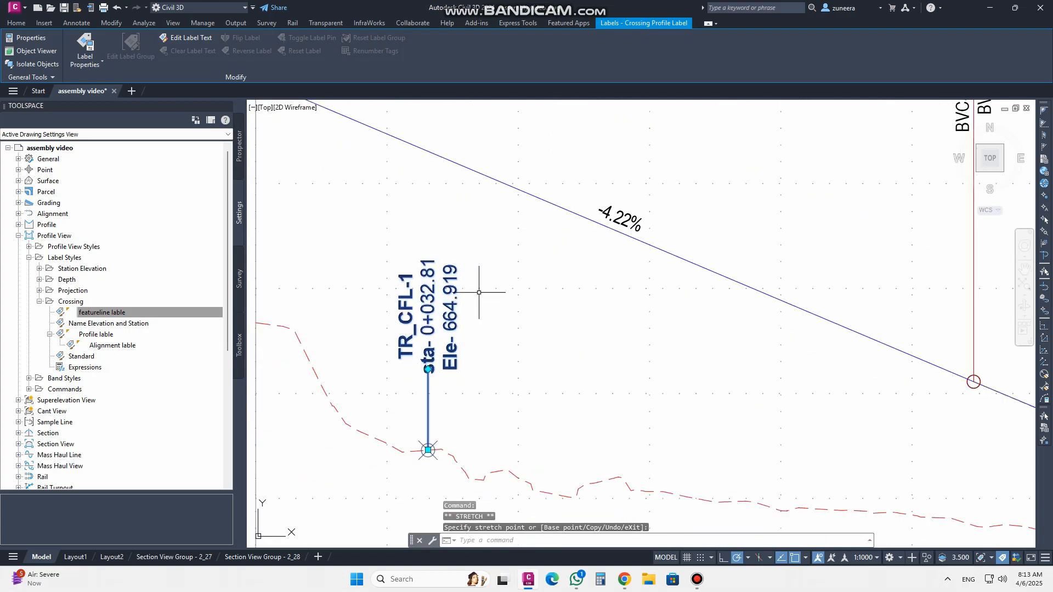
key("Escape")
Review the crossing labels across the Main Road profile view
scroll(607, 282, "down", 6)
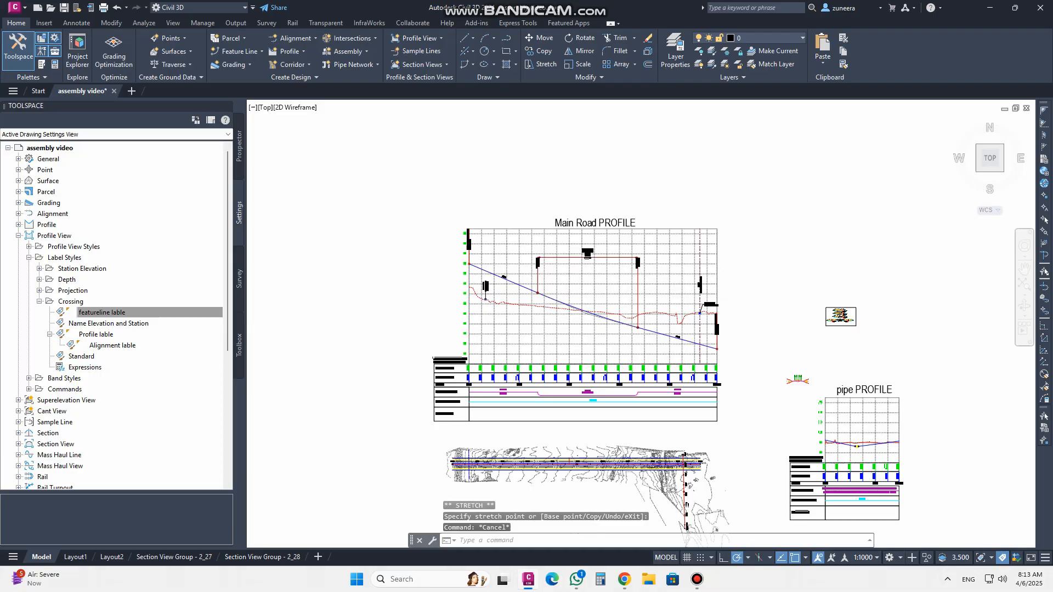
scroll(450, 466, "up", 4)
scroll(415, 422, "down", 4)
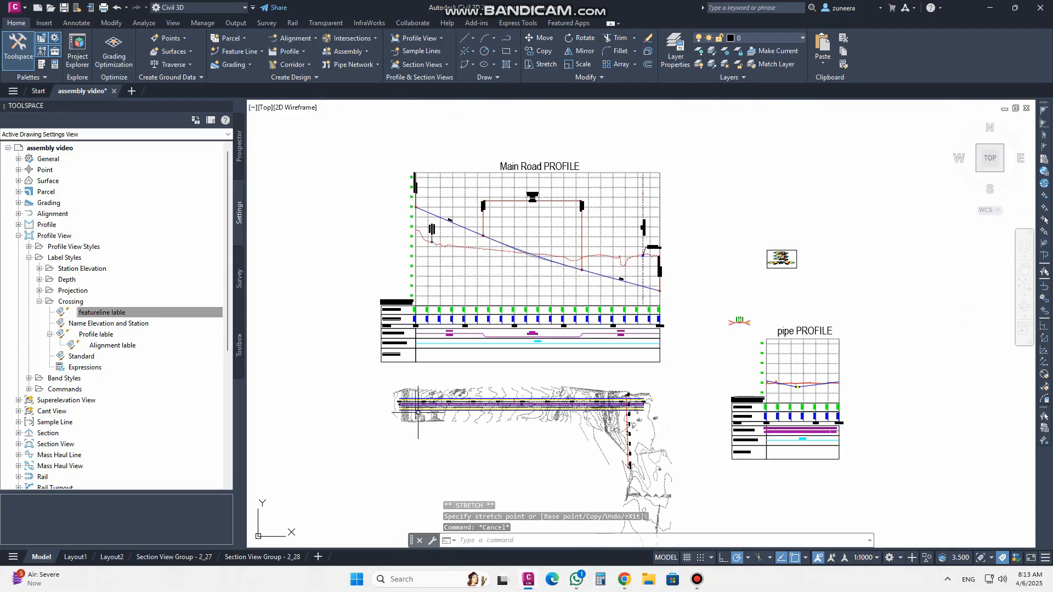
scroll(415, 423, "up", 5)
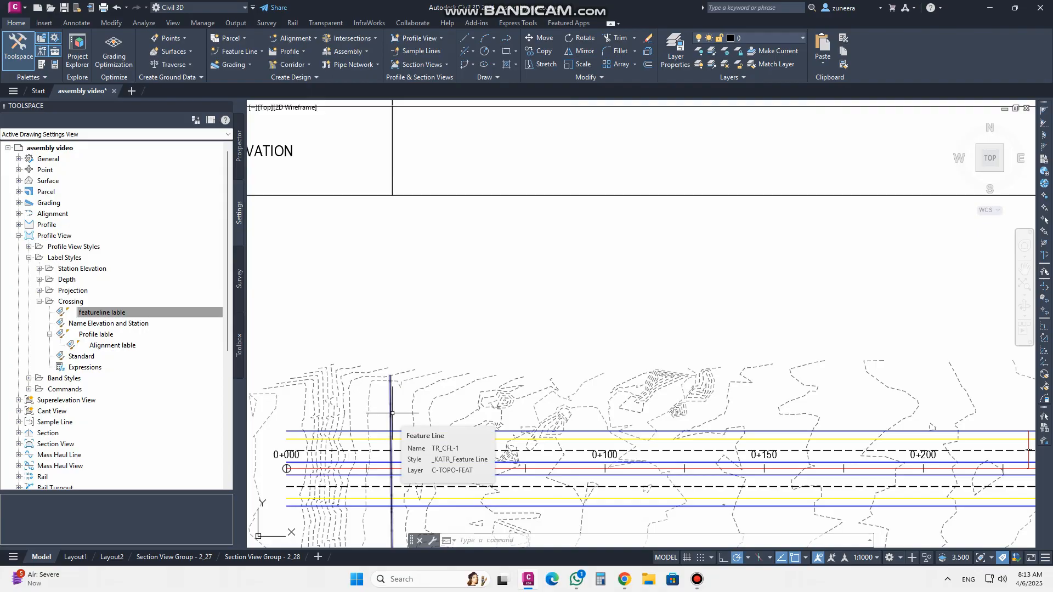
scroll(390, 412, "down", 5)
scroll(386, 214, "up", 8)
scroll(385, 214, "down", 4)
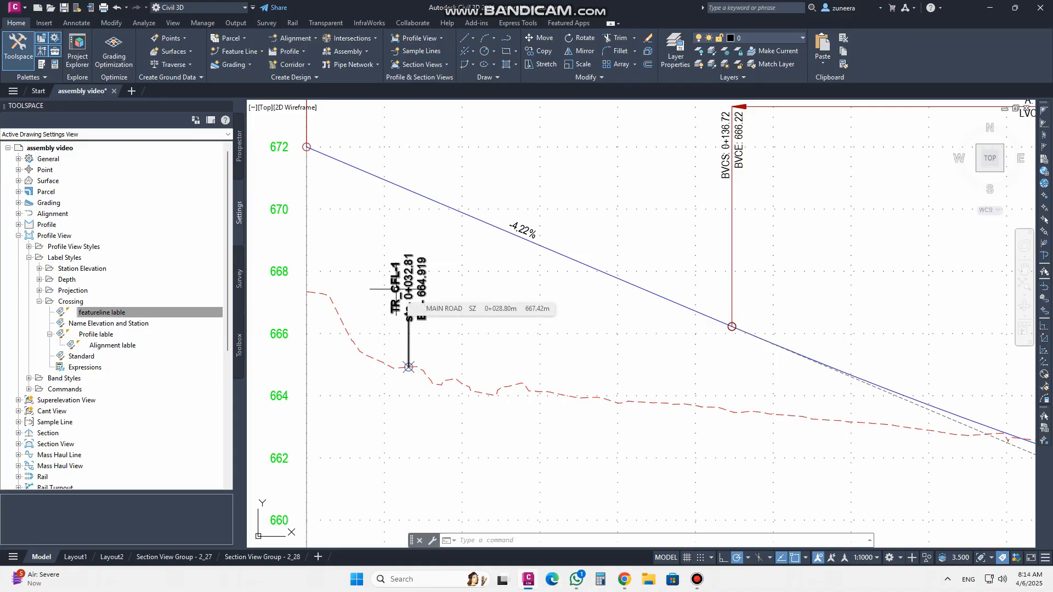
scroll(408, 289, "down", 5)
scroll(709, 301, "up", 5)
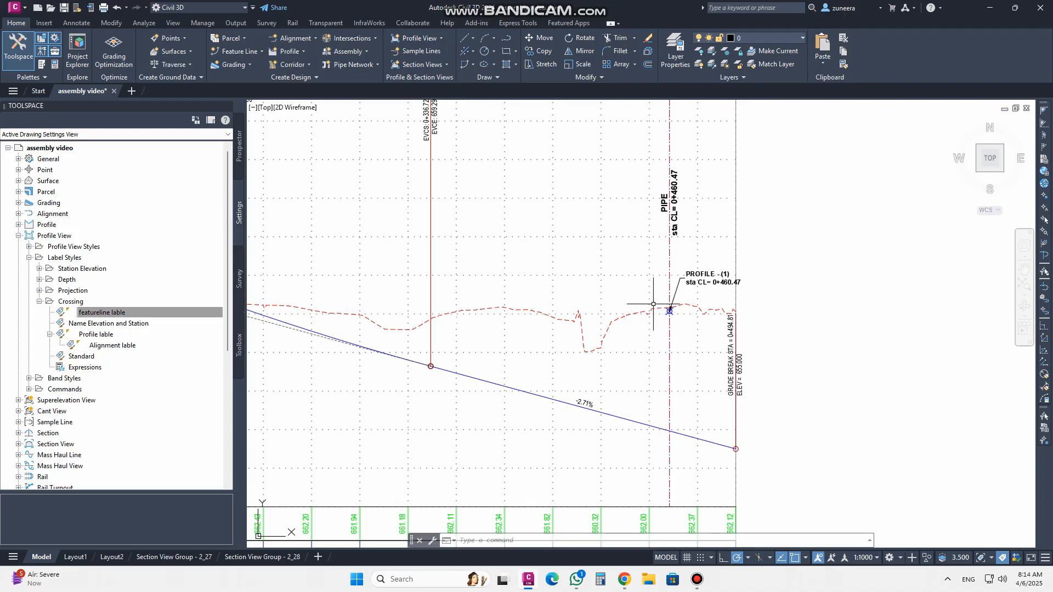
scroll(743, 311, "down", 3)
scroll(754, 315, "up", 3)
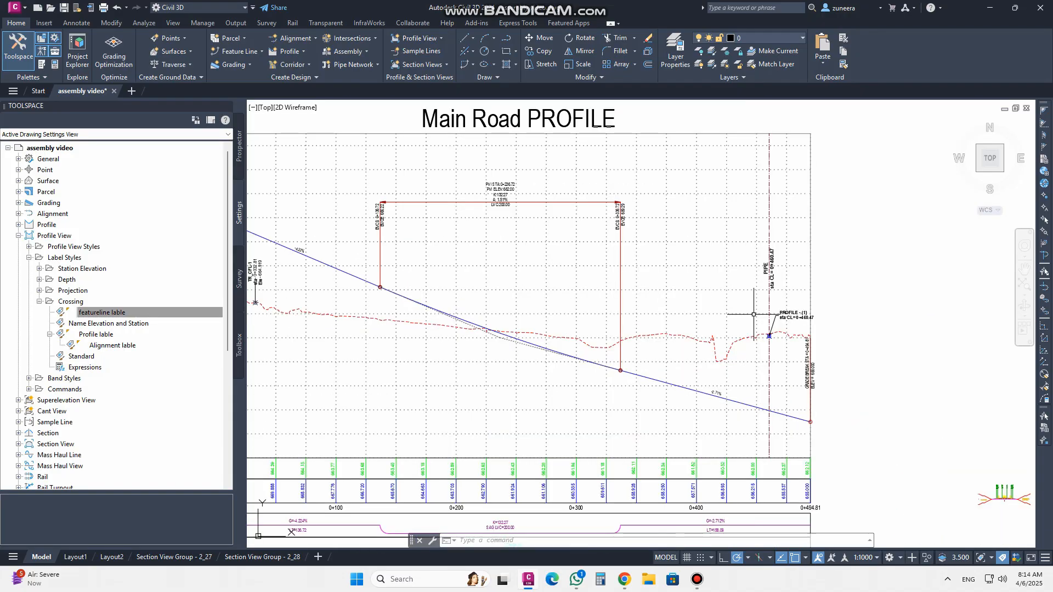
middle_click_drag(447, 259, 564, 264)
middle_click_drag(943, 316, 852, 294)
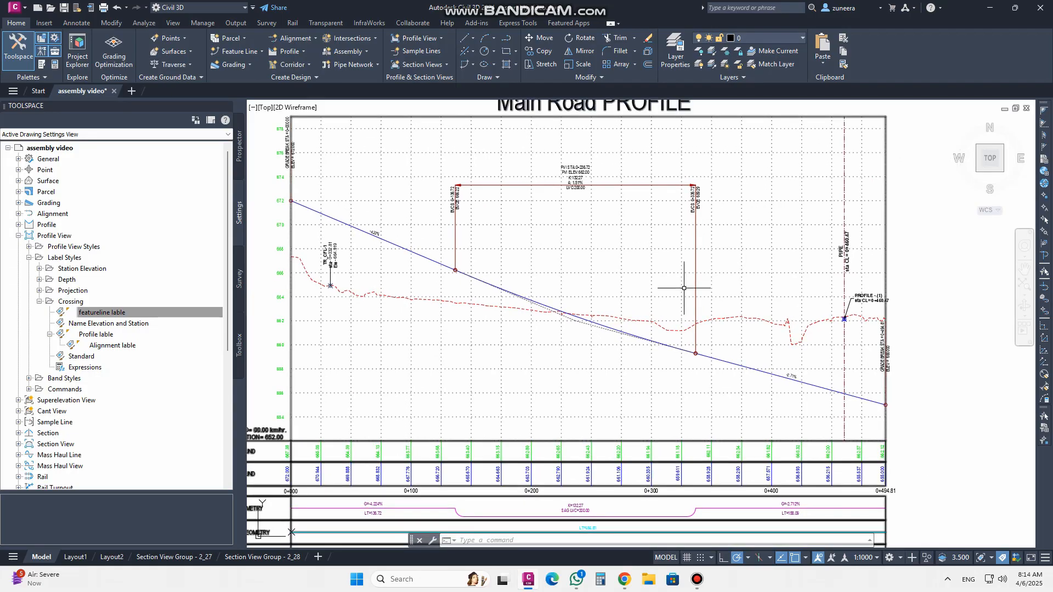
left_click(698, 579)
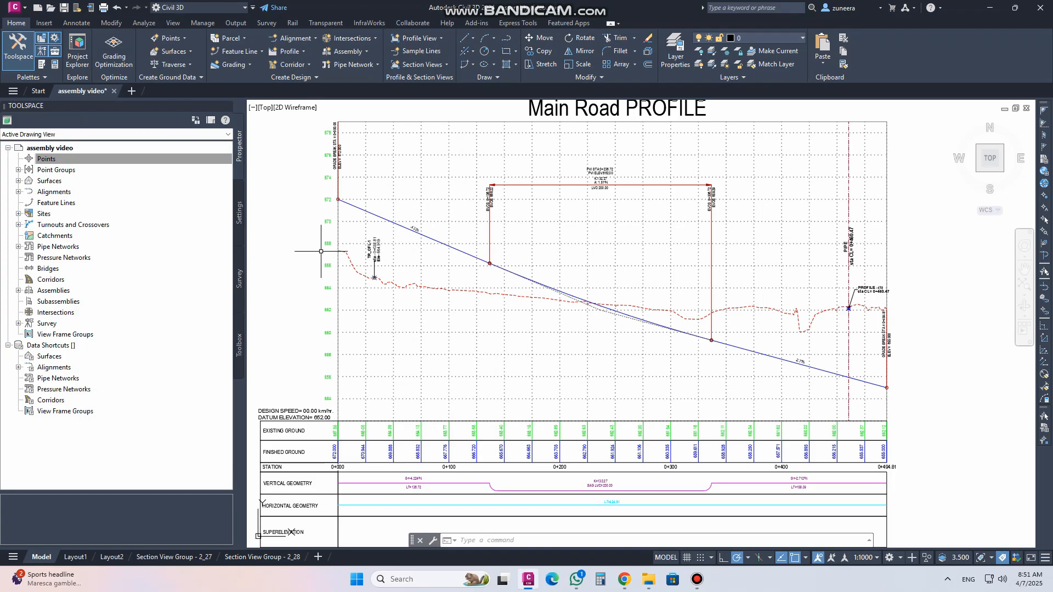
Try moving the profile crossing label beside its marker with its grip, and undo the move
scroll(373, 248, "up", 4)
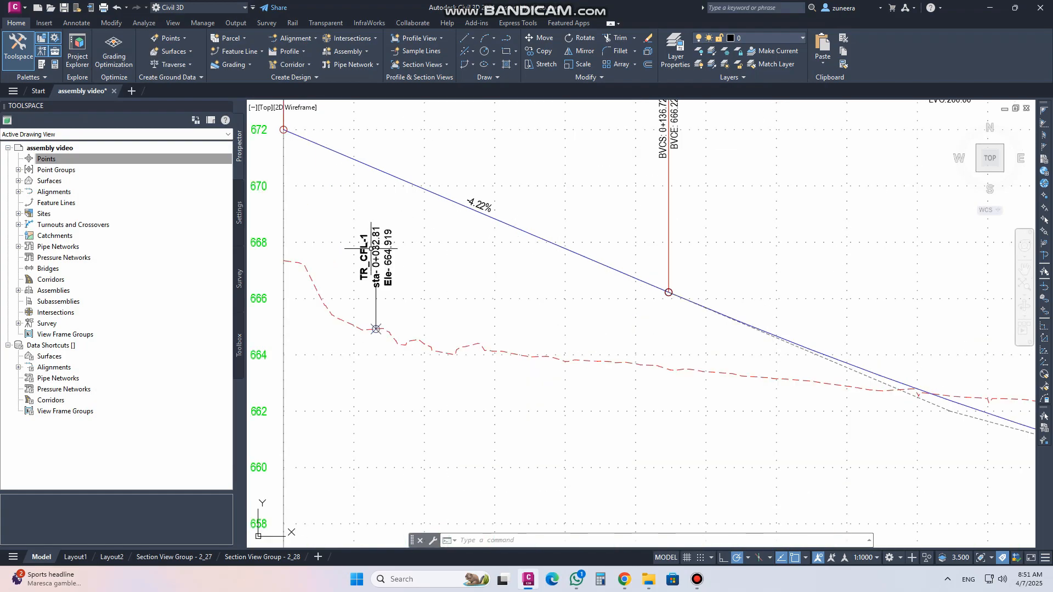
scroll(332, 291, "down", 2)
middle_click_drag(1031, 340, 564, 312)
scroll(630, 300, "up", 3)
left_click(603, 324)
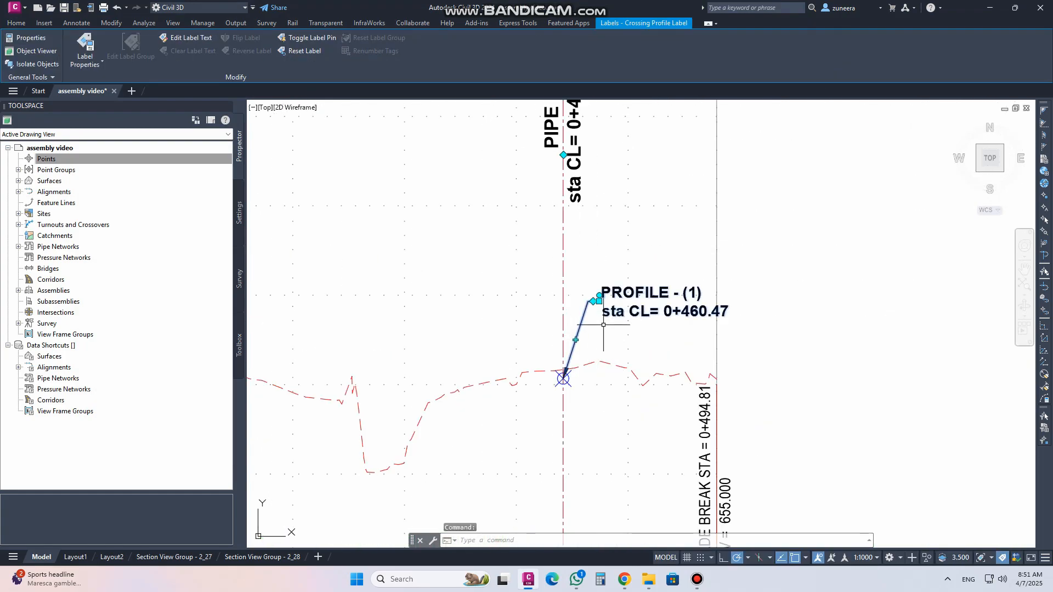
key("ctrl+z")
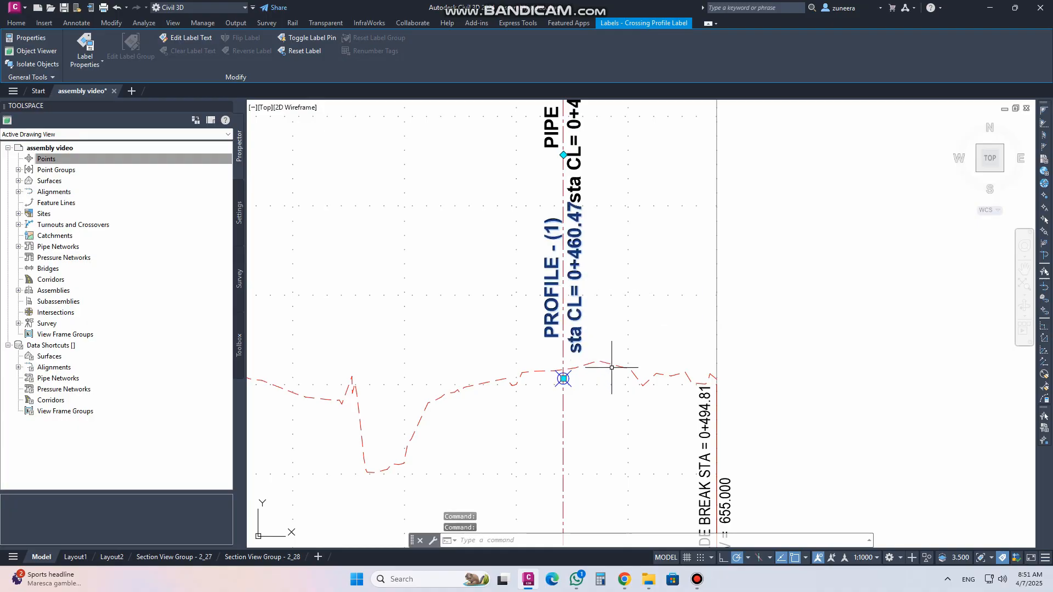
Move the profile crossing label up and to the right of its marker using its grip, clear of the pipe label
scroll(613, 369, "down", 2)
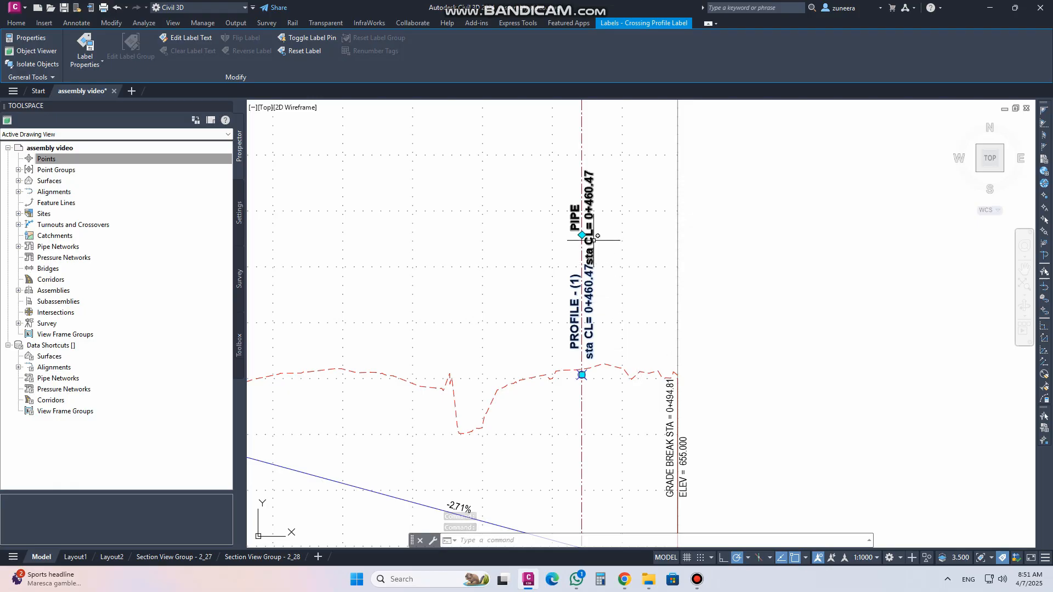
left_click(582, 375)
left_click(646, 309)
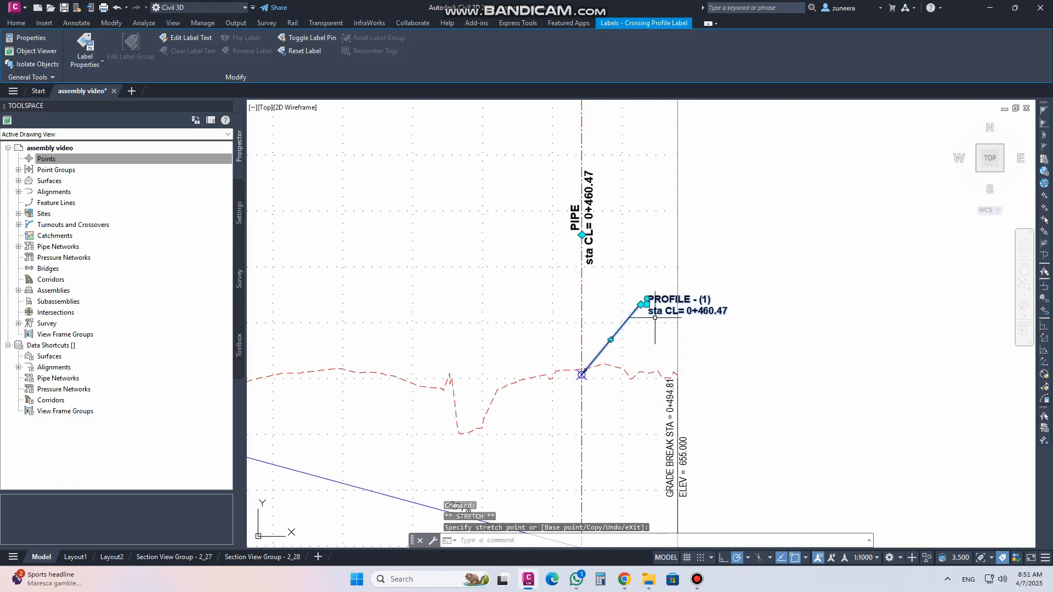
scroll(730, 371, "down", 2)
middle_click_drag(553, 341, 755, 341)
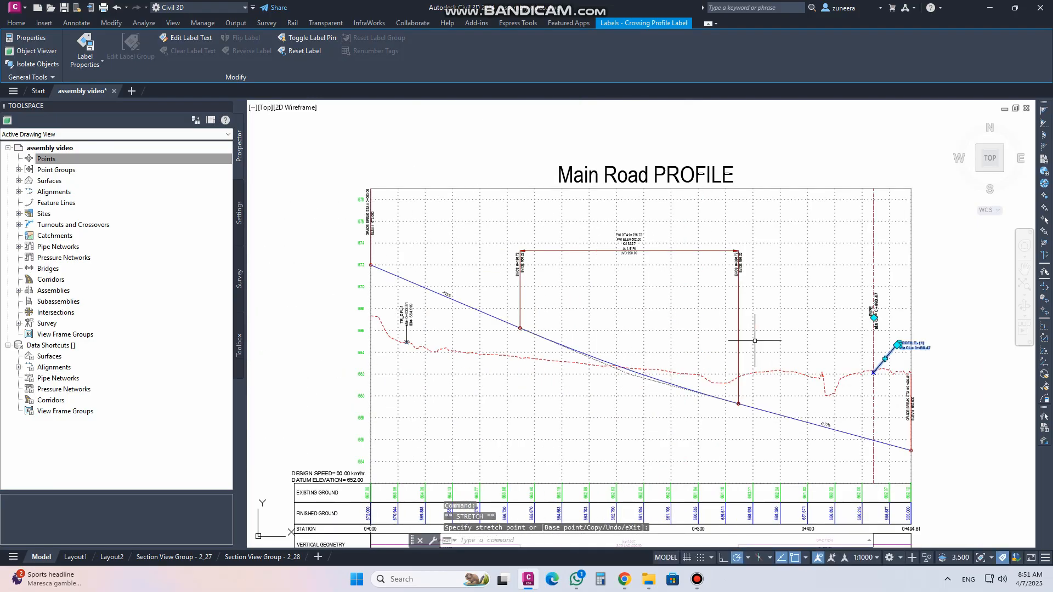
key("Escape")
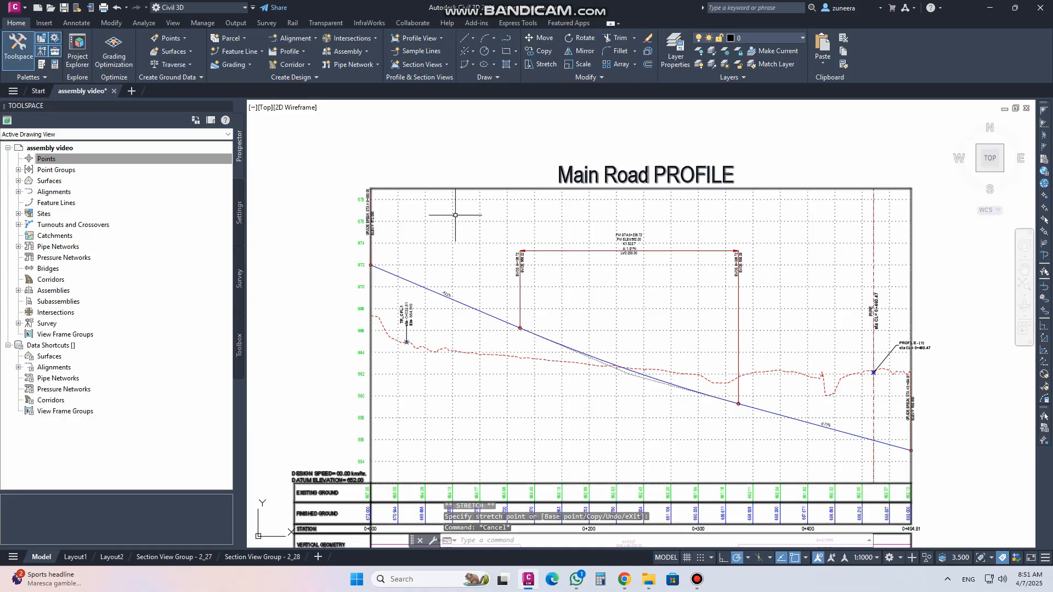
left_click(239, 214)
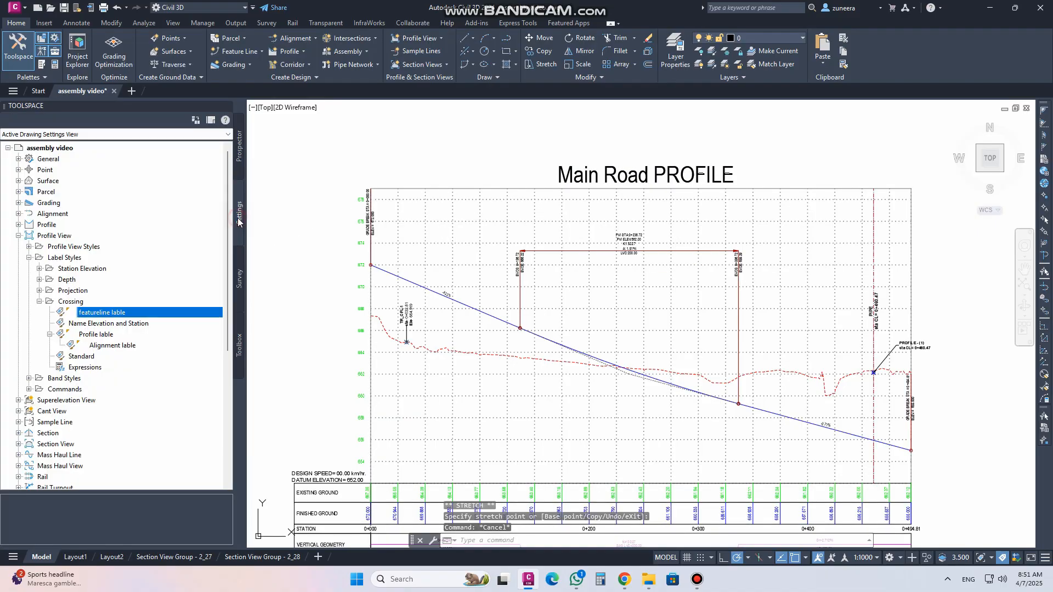
left_click(39, 302)
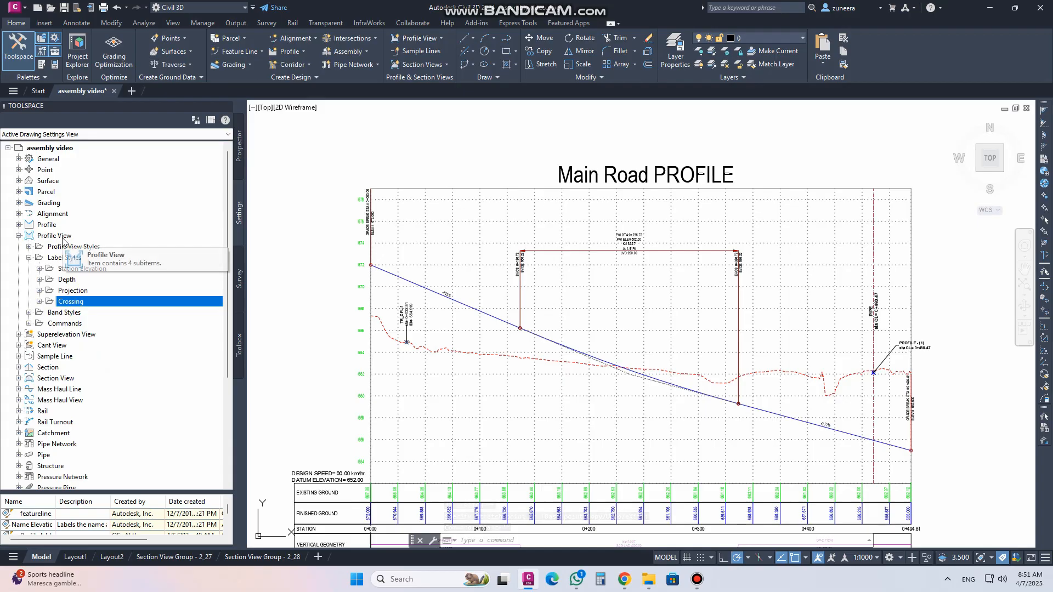
left_click(39, 302)
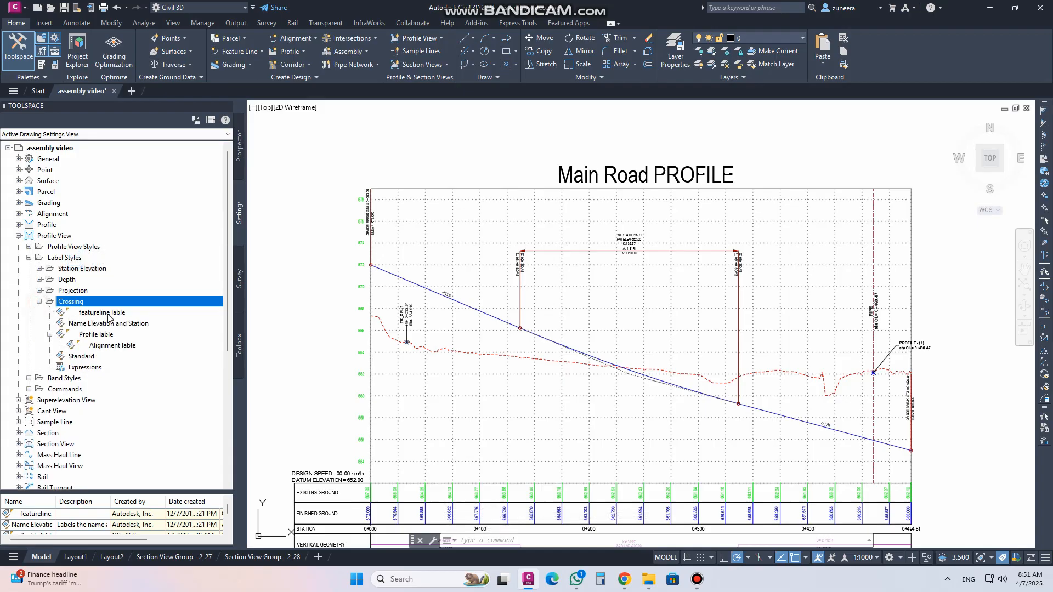
left_click(107, 315)
right_click(107, 316)
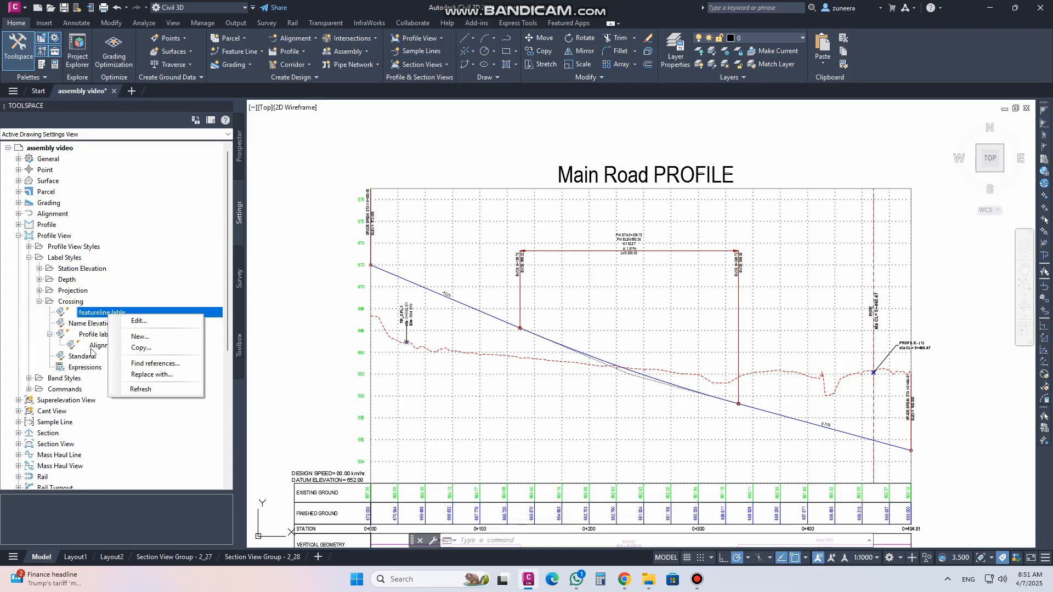
left_click(39, 301)
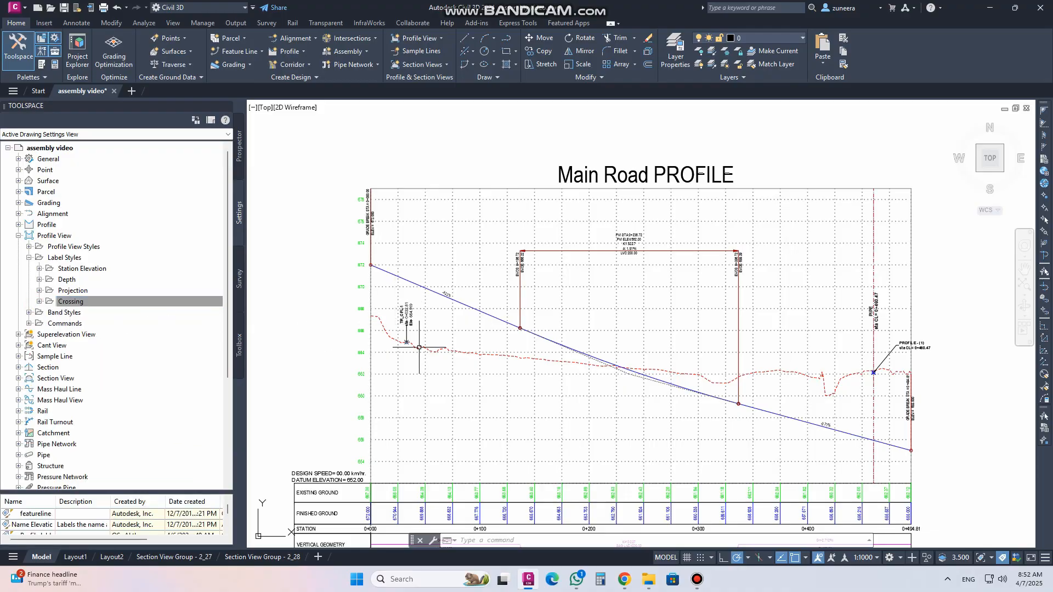
Open the feature line crossing label's properties and set its Dimension Anchor Option to Fixed
scroll(419, 348, "up", 4)
scroll(545, 345, "up", 2)
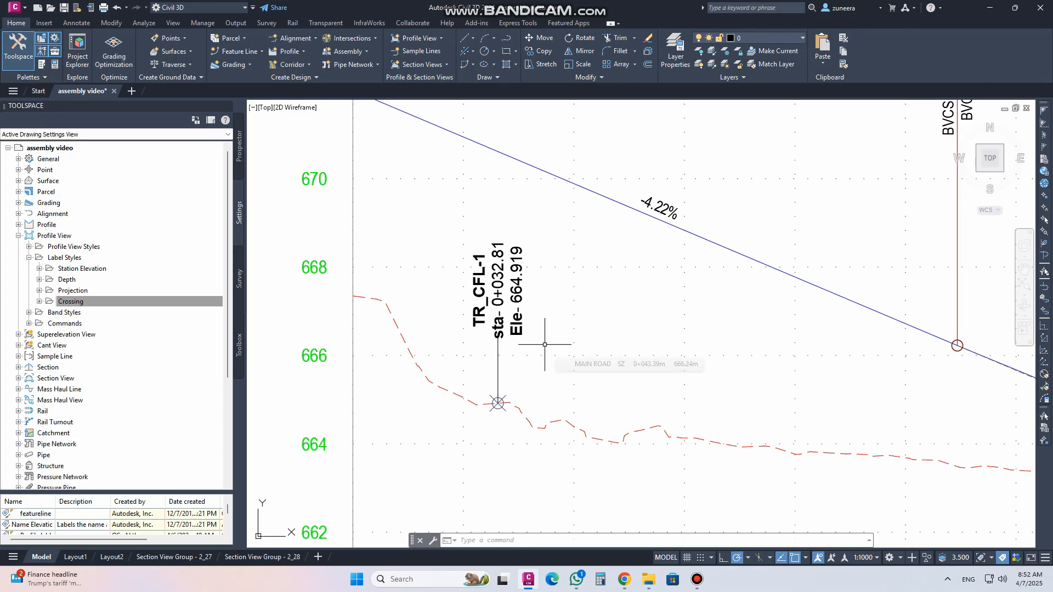
key("Escape")
key("Escape")
left_click(521, 294)
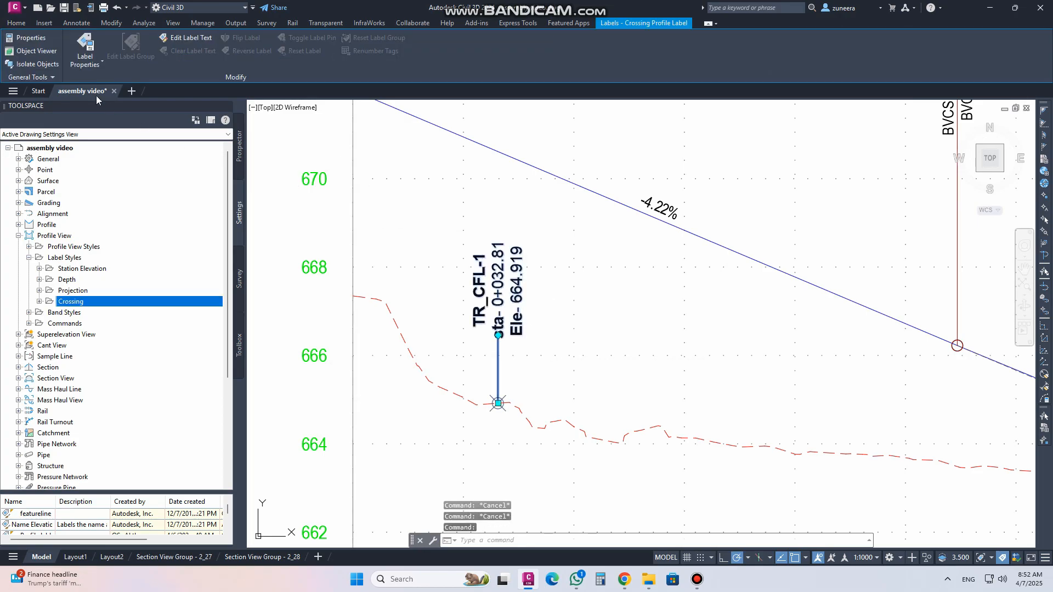
left_click(87, 45)
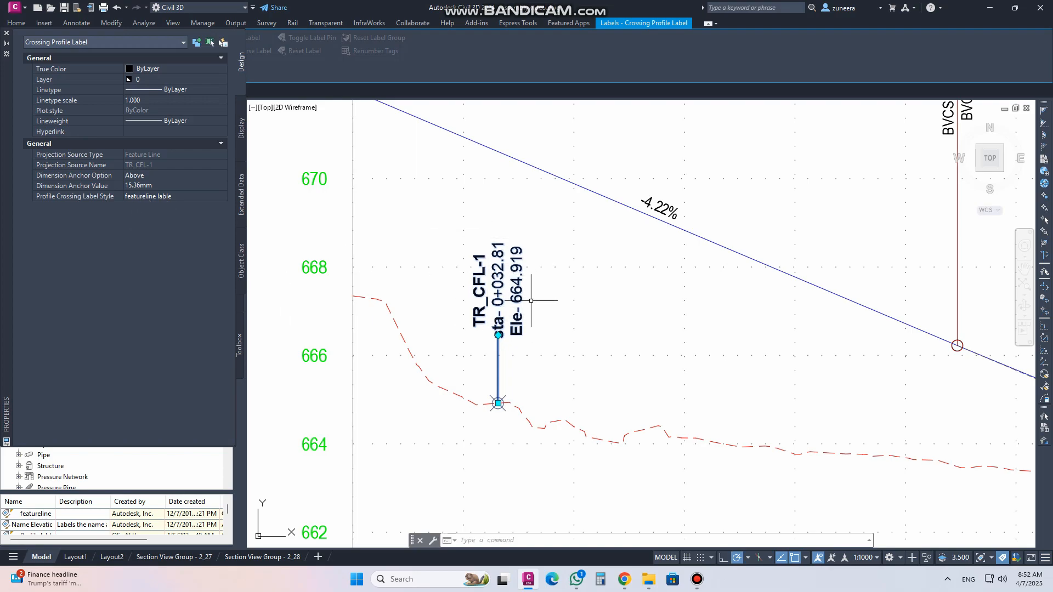
left_click(159, 176)
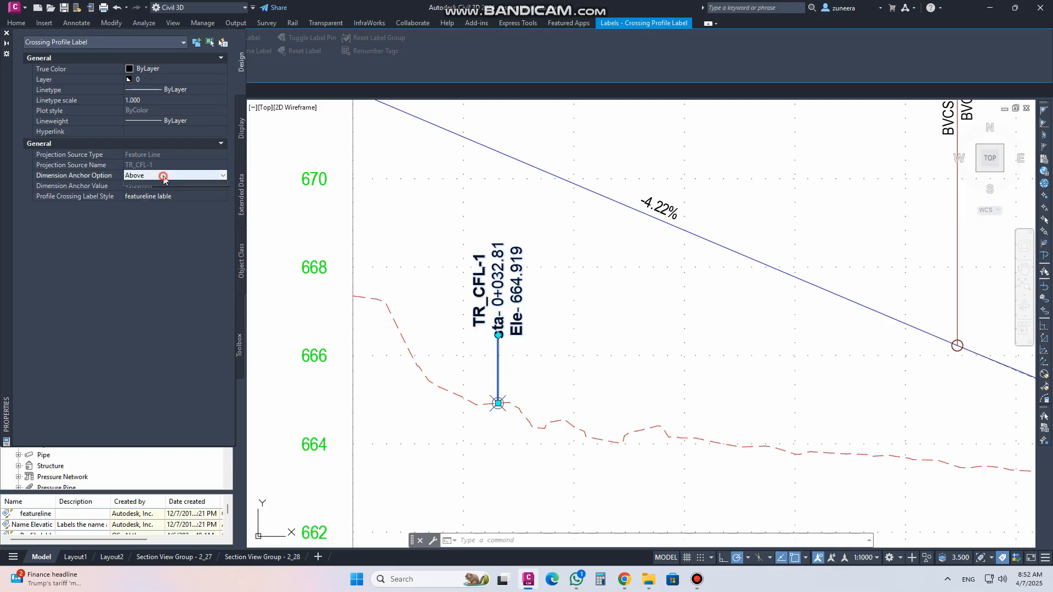
left_click(159, 176)
left_click(156, 187)
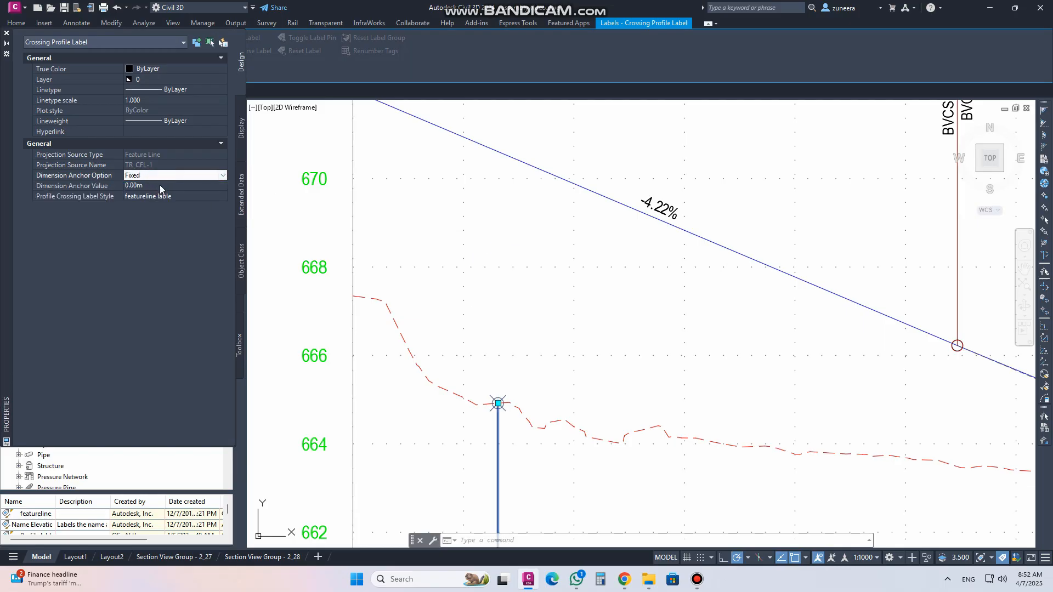
Pan and zoom through the drawing to locate the feature line crossing label
scroll(500, 384, "down", 10)
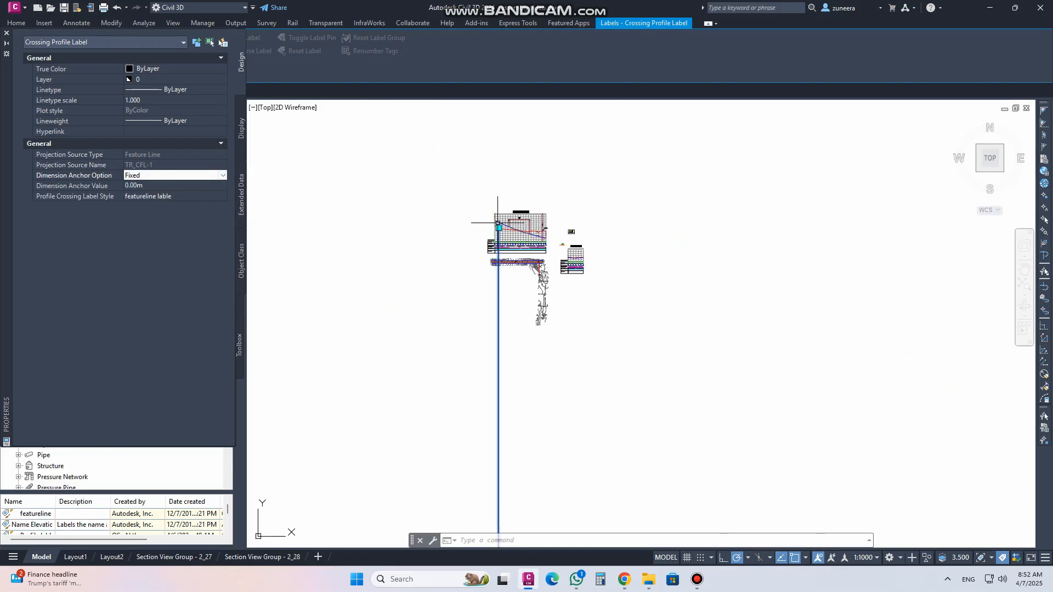
middle_click_drag(502, 384, 478, 256)
scroll(477, 259, "down", 5)
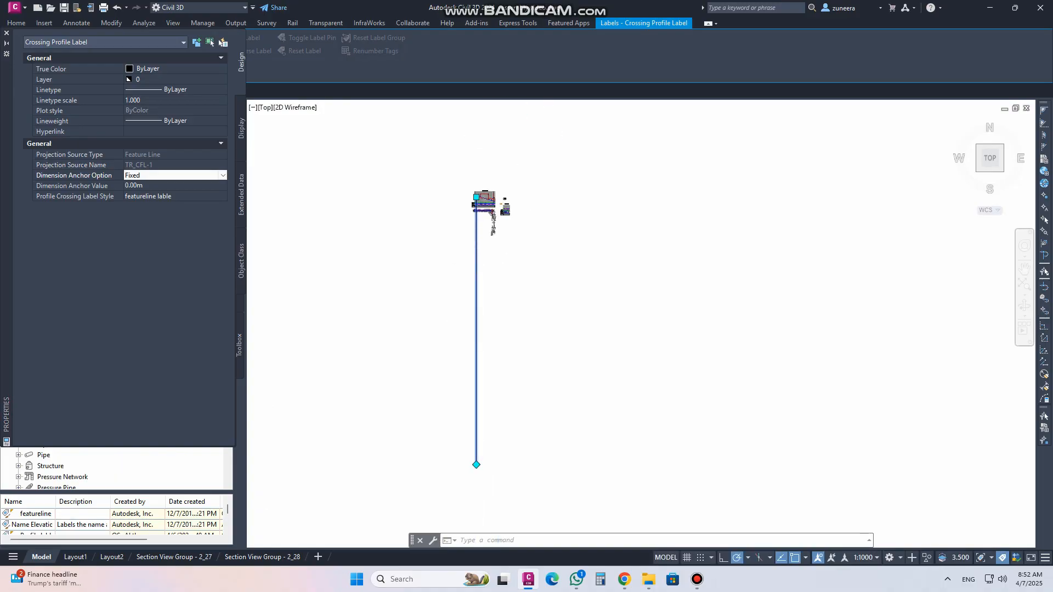
scroll(480, 471, "up", 8)
scroll(396, 432, "up", 8)
scroll(554, 497, "down", 5)
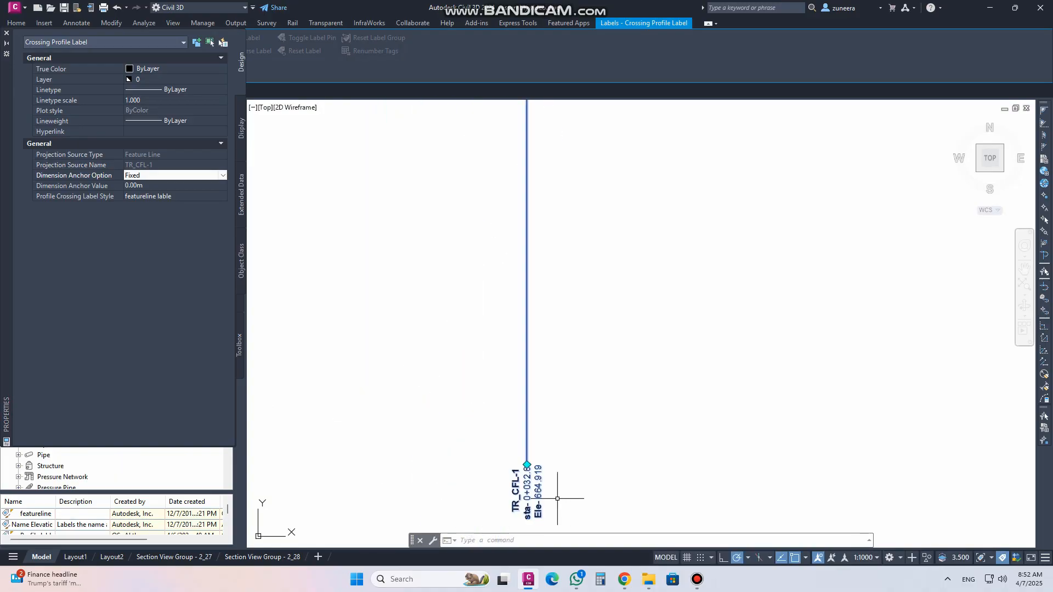
scroll(516, 254, "up", 3)
scroll(510, 329, "down", 4)
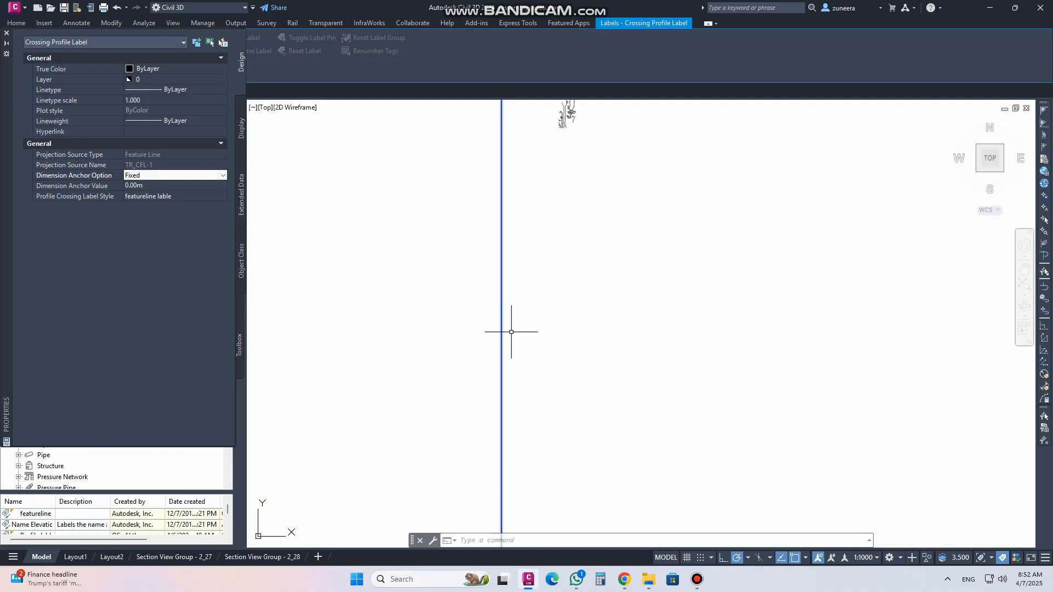
scroll(470, 266, "up", 10)
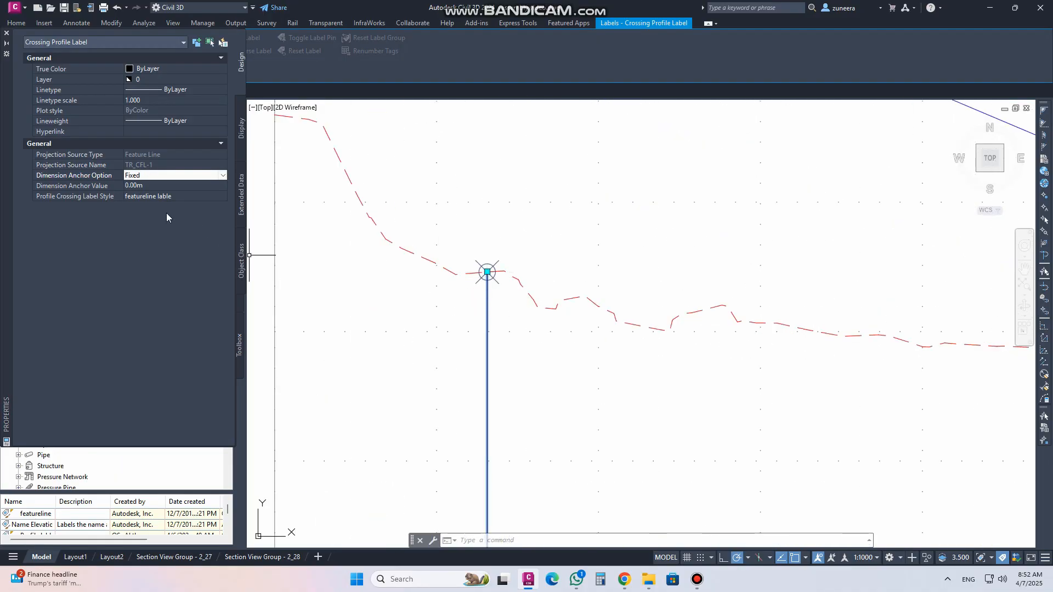
Set the feature line crossing label's Dimension Anchor Value to 668 m
left_click(149, 185)
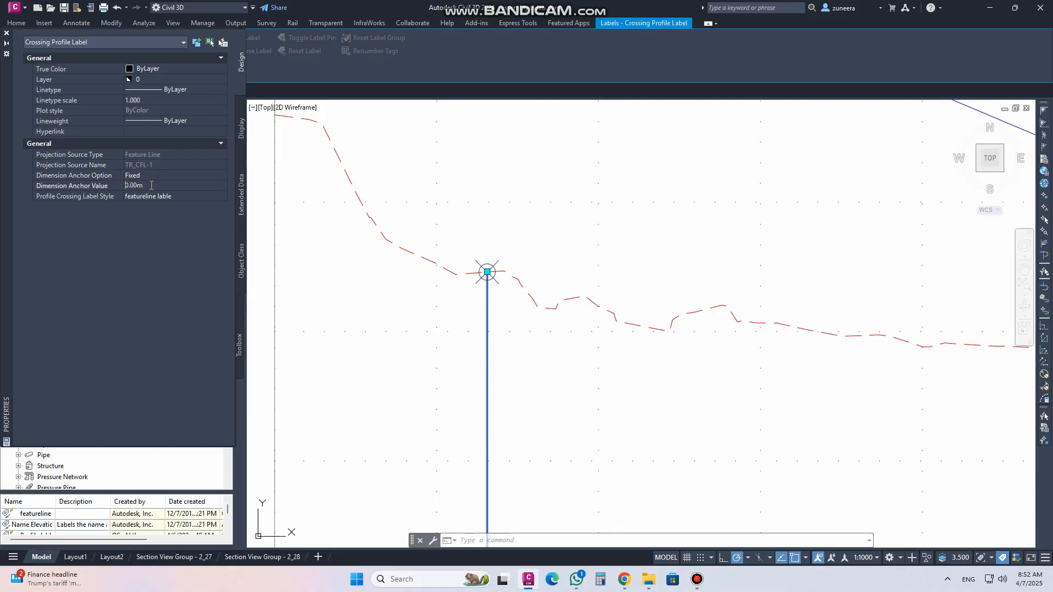
scroll(506, 245, "down", 2)
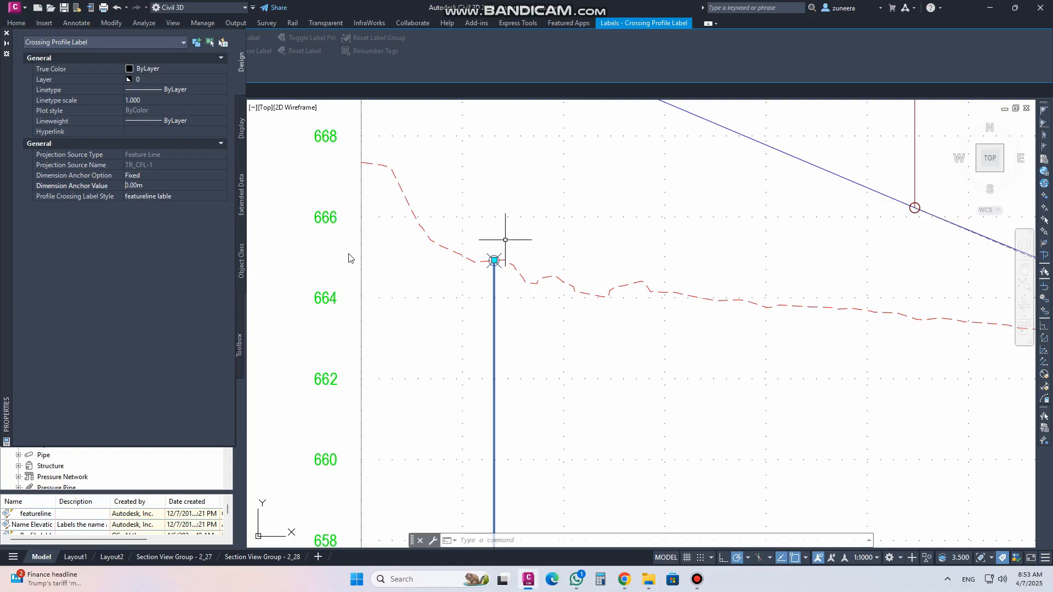
scroll(382, 242, "down", 6)
scroll(339, 396, "up", 4)
scroll(354, 425, "down", 4)
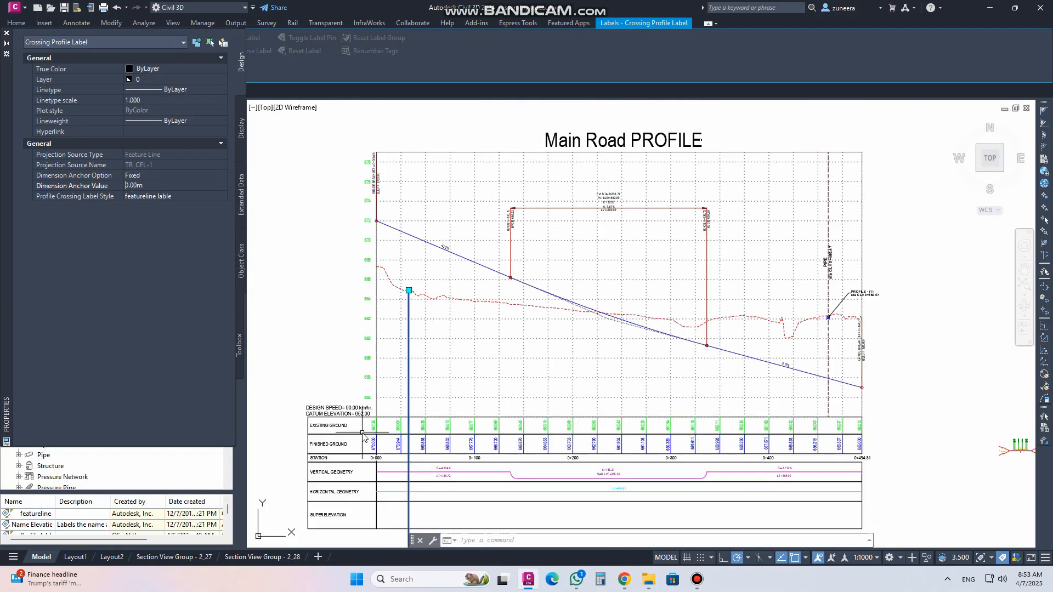
scroll(386, 240, "up", 2)
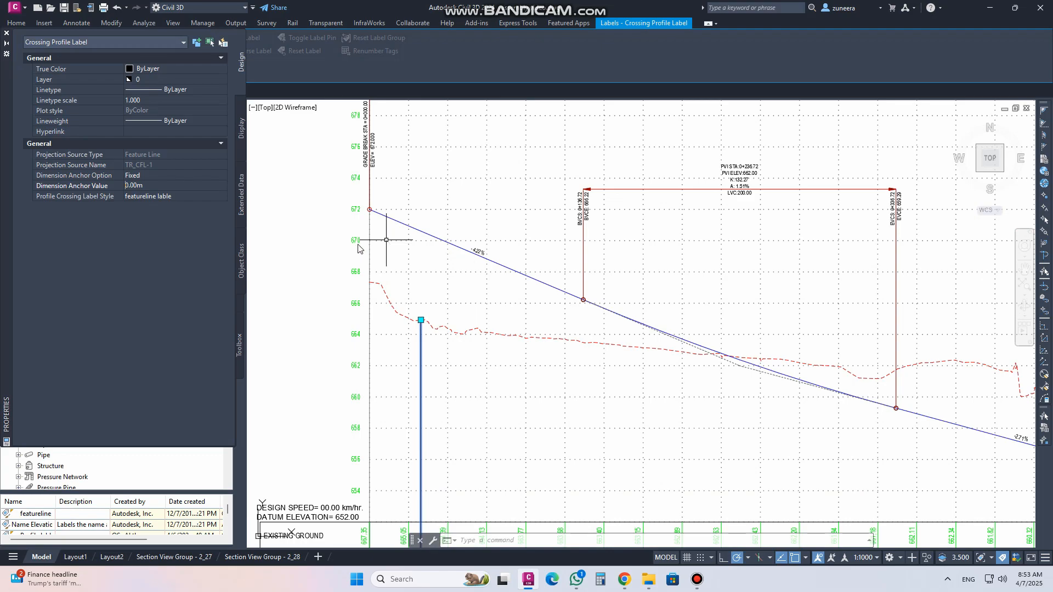
scroll(390, 276, "up", 2)
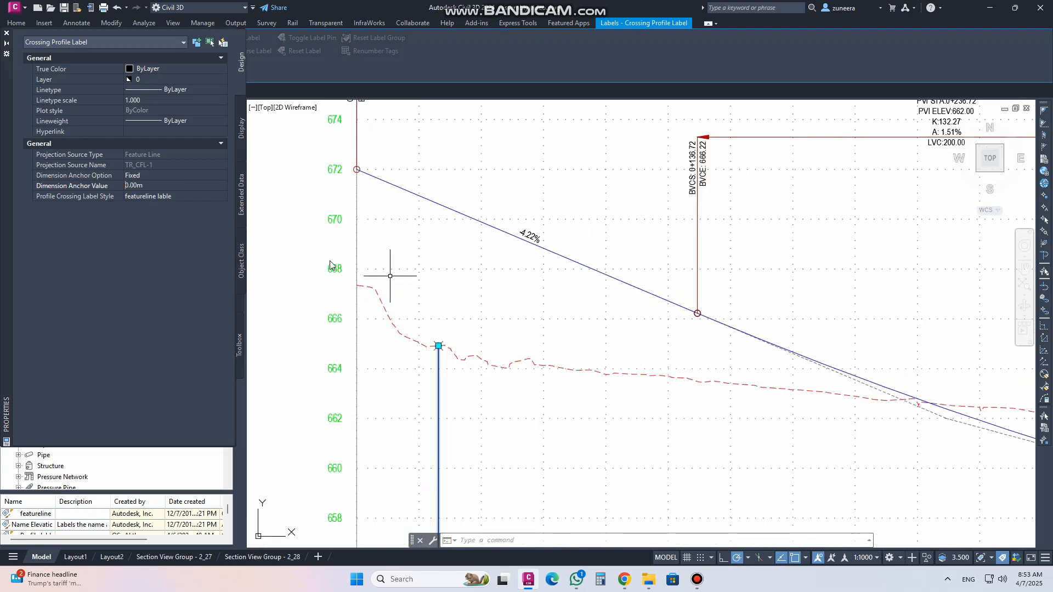
scroll(390, 276, "up", 5)
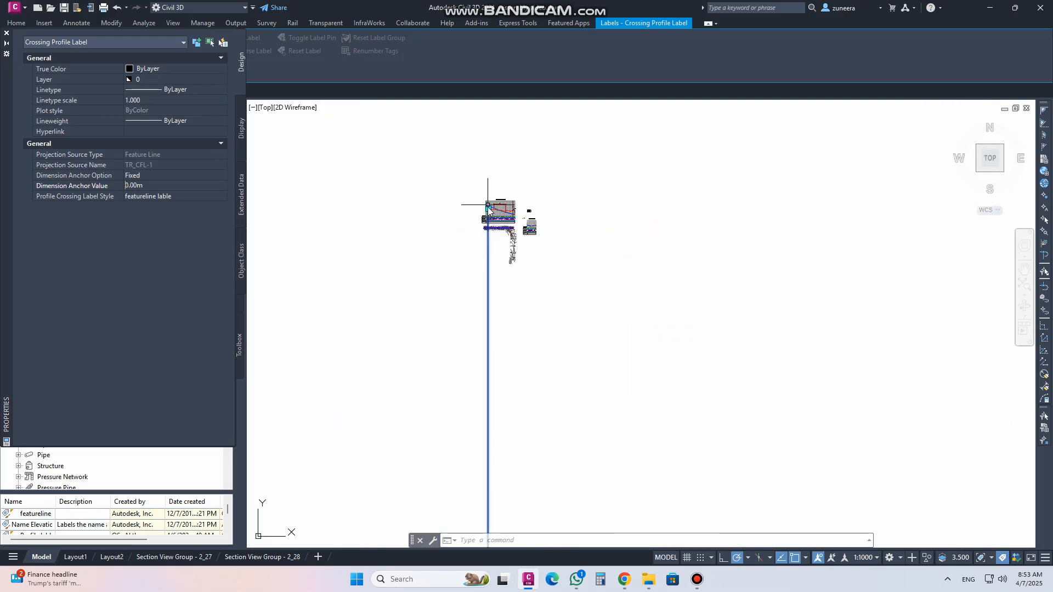
scroll(474, 323, "up", 5)
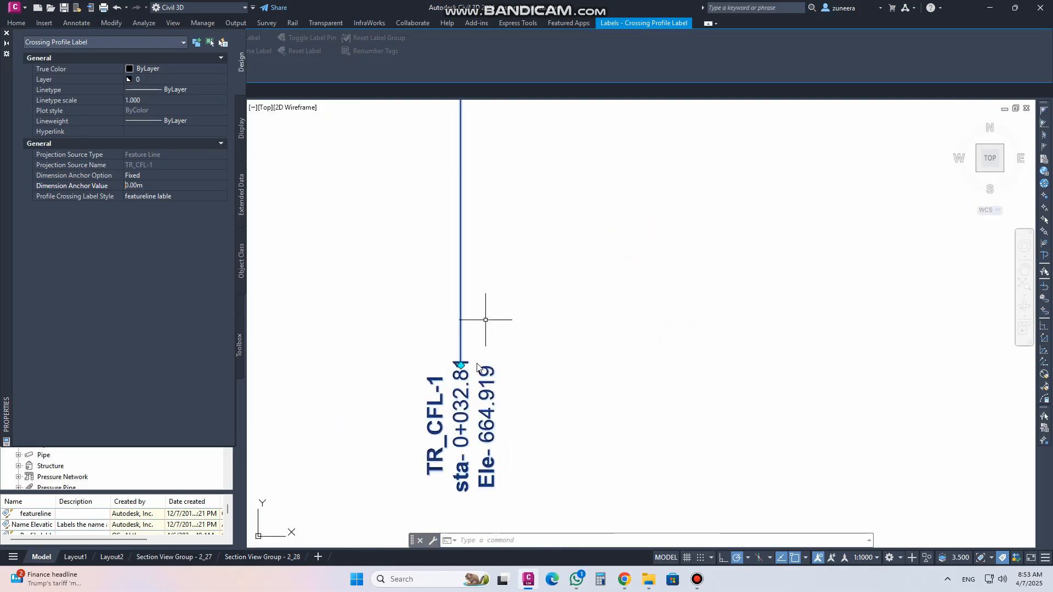
scroll(442, 448, "down", 8)
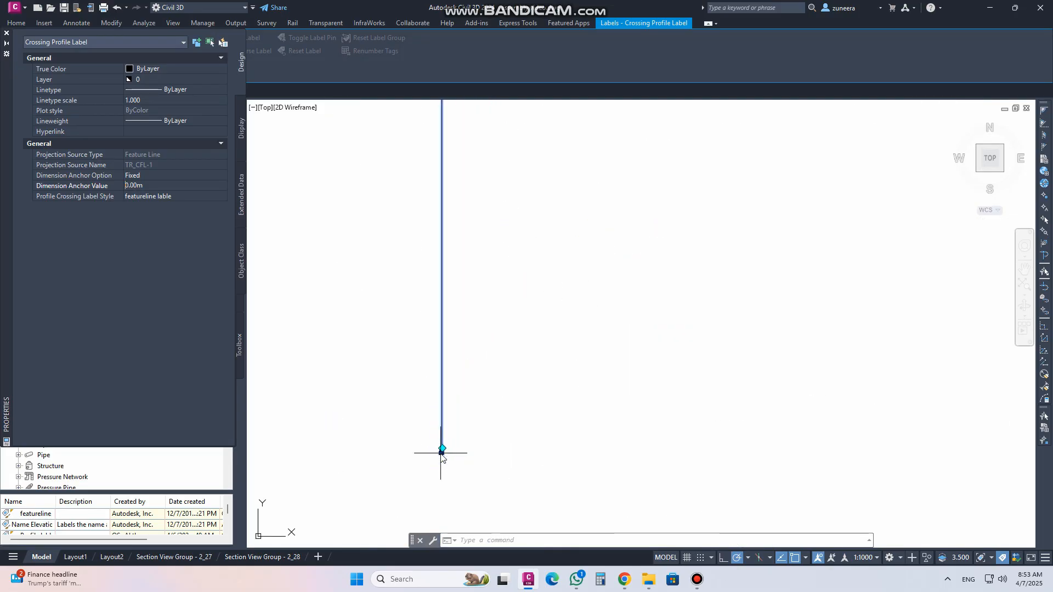
scroll(426, 272, "up", 6)
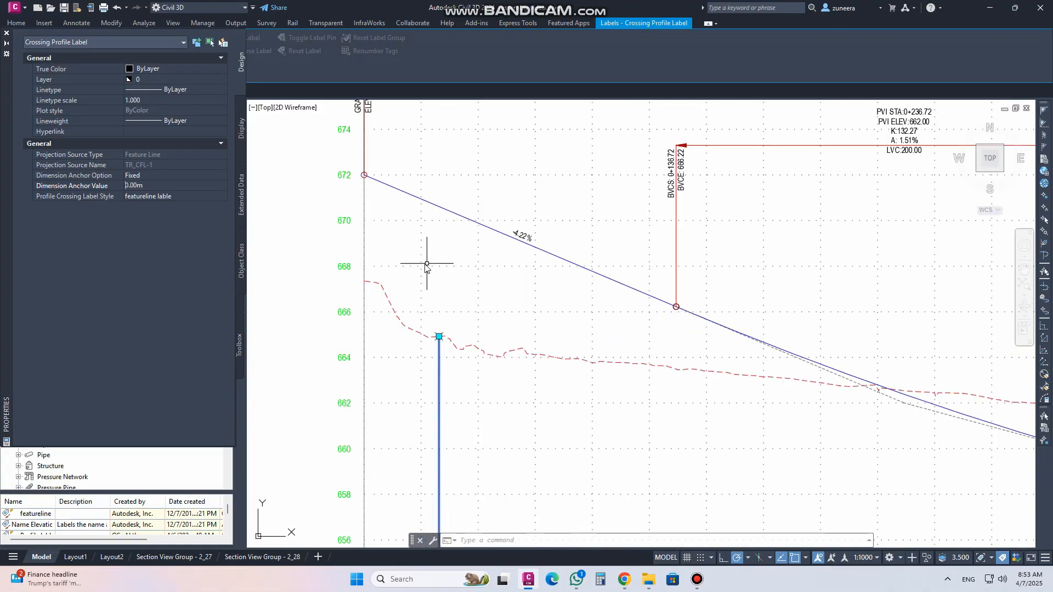
left_click(160, 198)
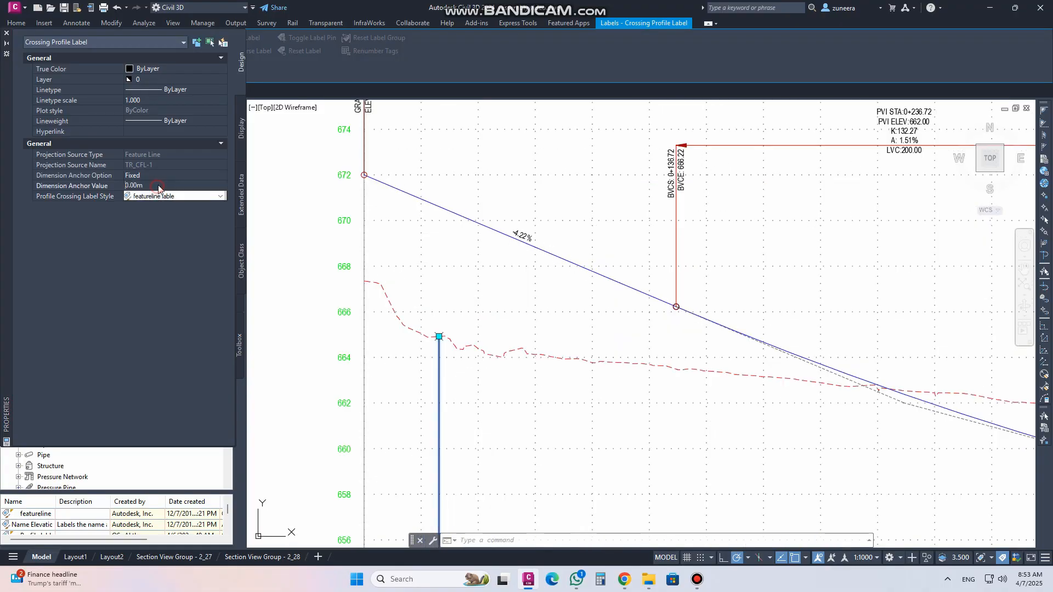
left_click(70, 184)
type("668")
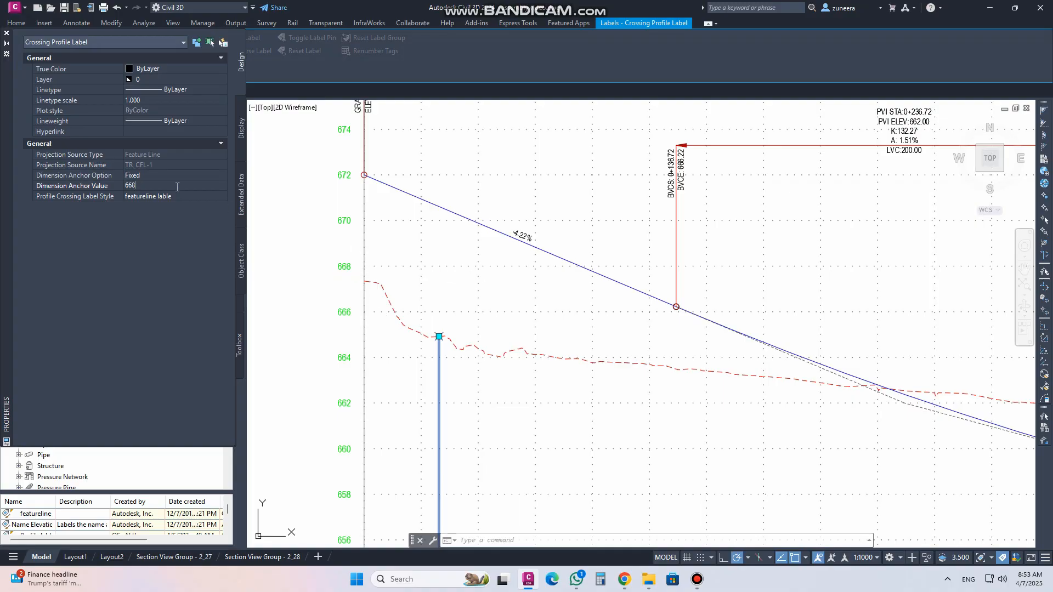
key("Return")
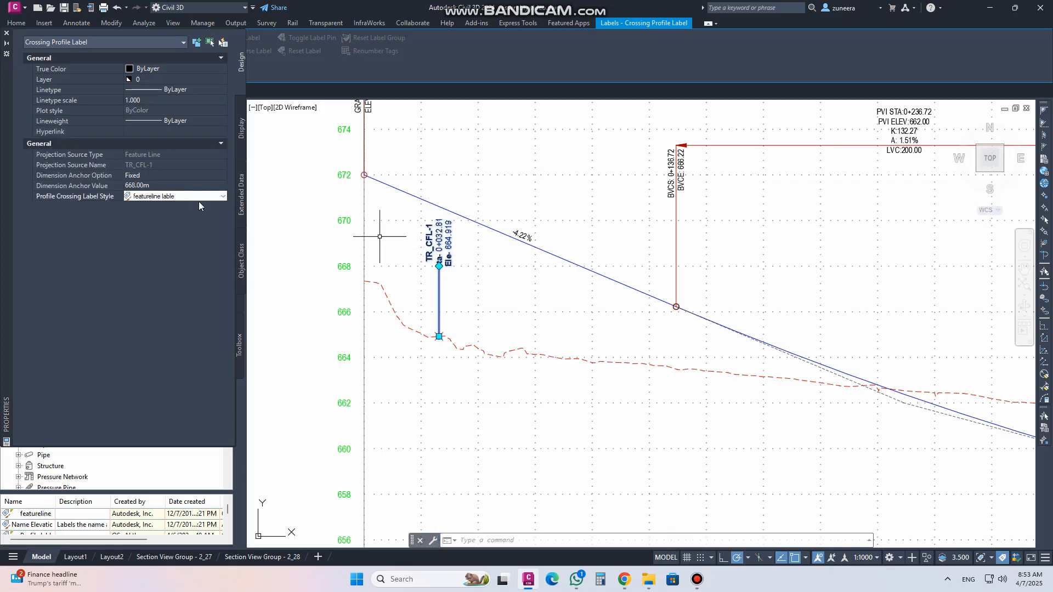
left_click(165, 179)
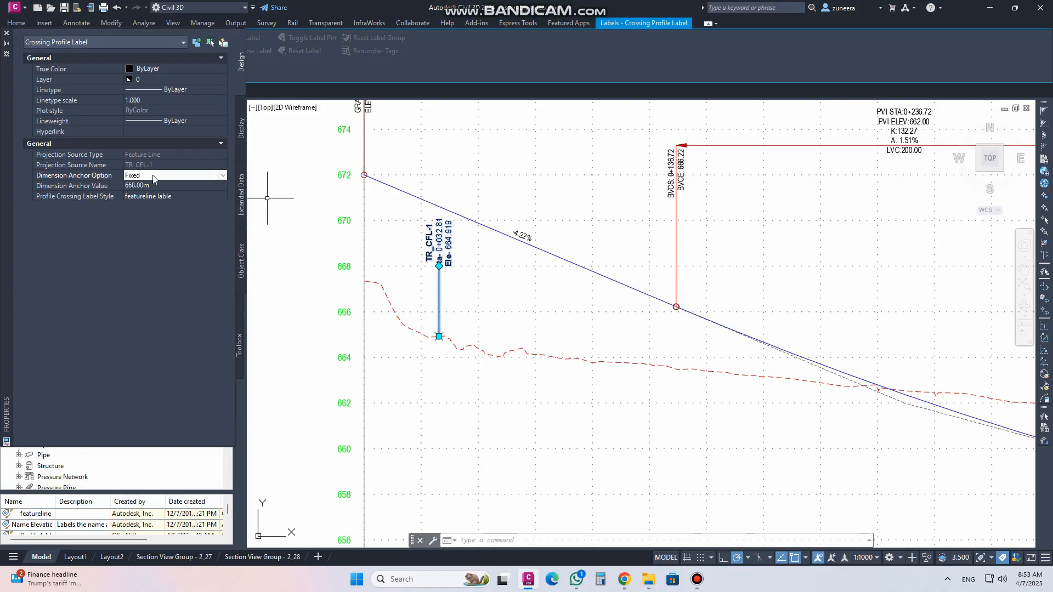
Set the feature line crossing label's Dimension Anchor Option to Above and its Dimension Anchor Value to 30 mm
left_click(221, 177)
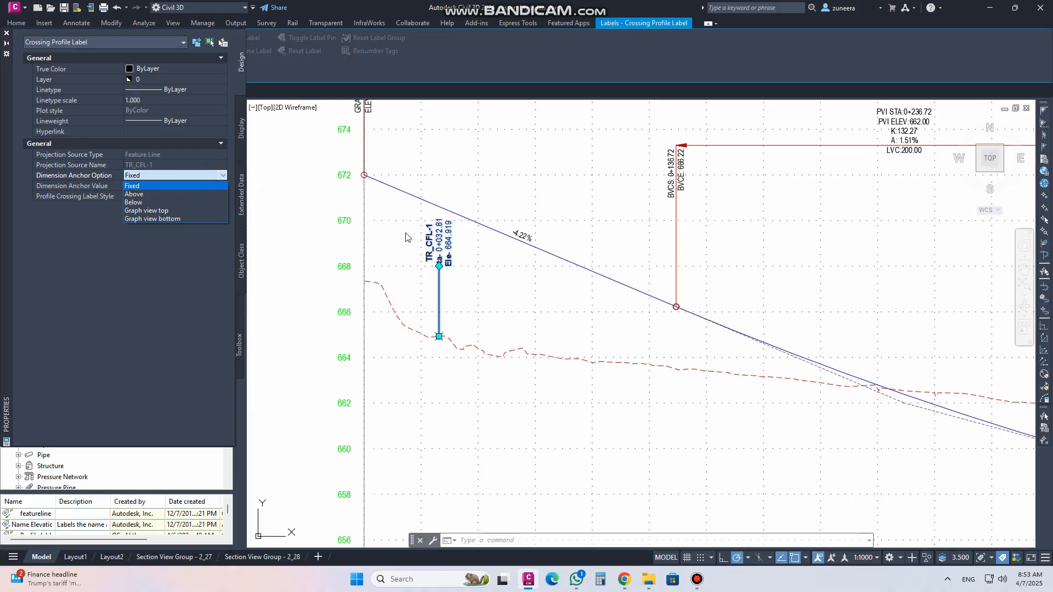
left_click(134, 194)
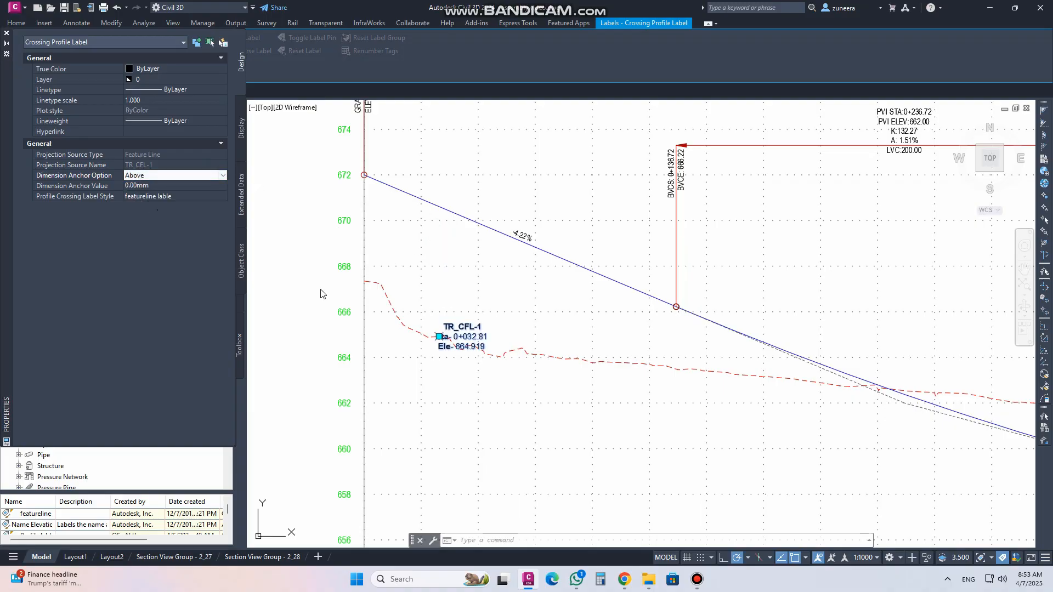
left_click(141, 187)
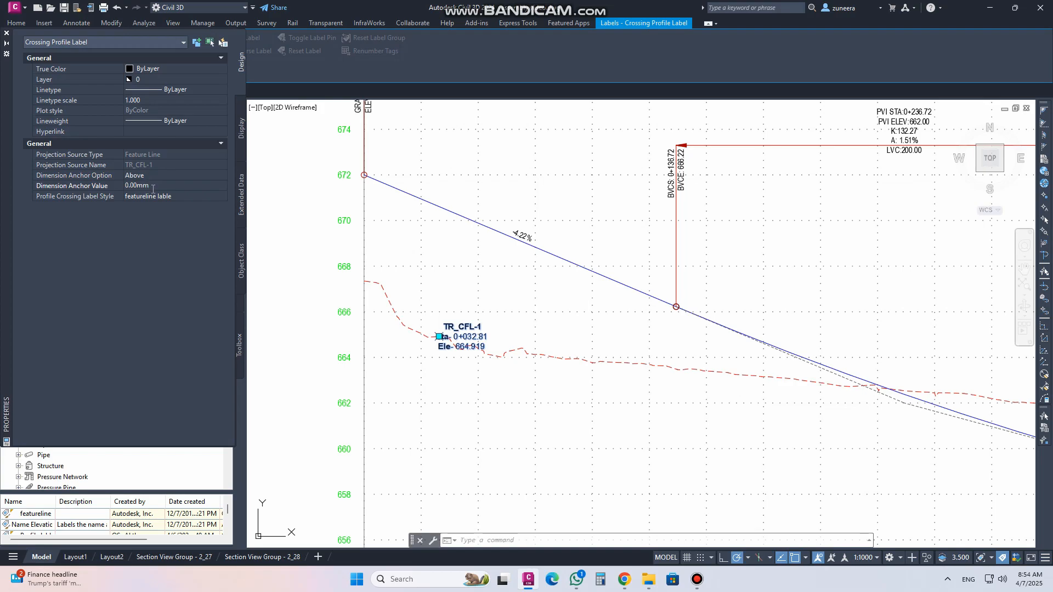
scroll(437, 340, "up", 8)
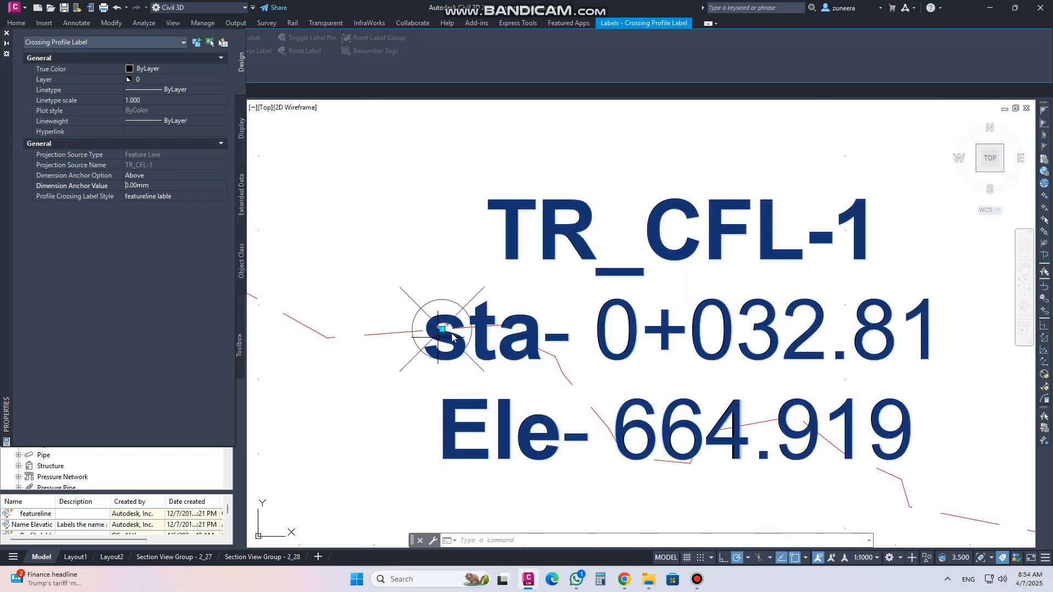
double_click(155, 187)
scroll(560, 366, "down", 5)
type("30")
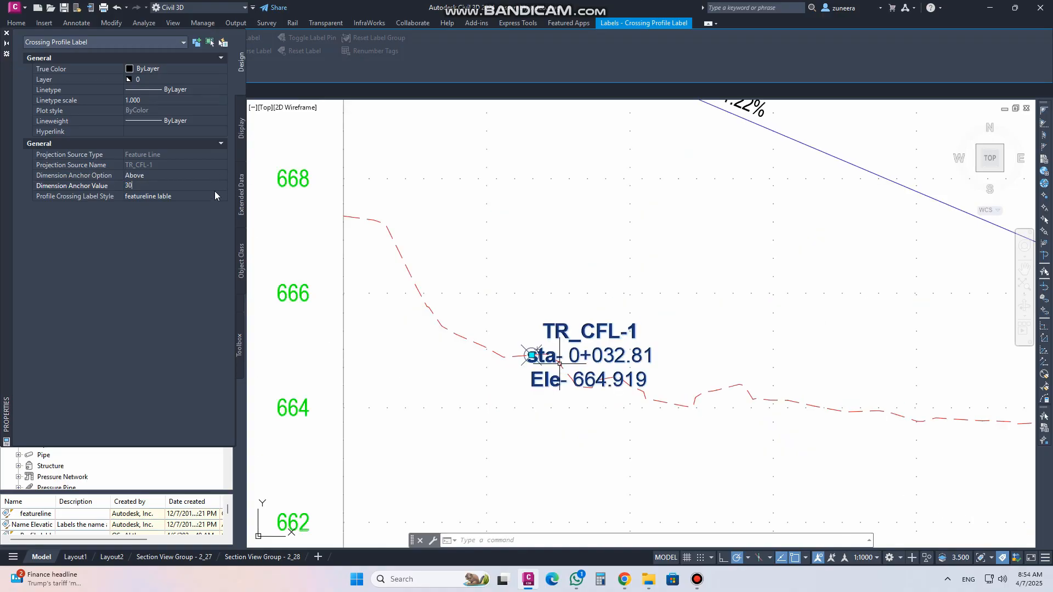
key("Tab")
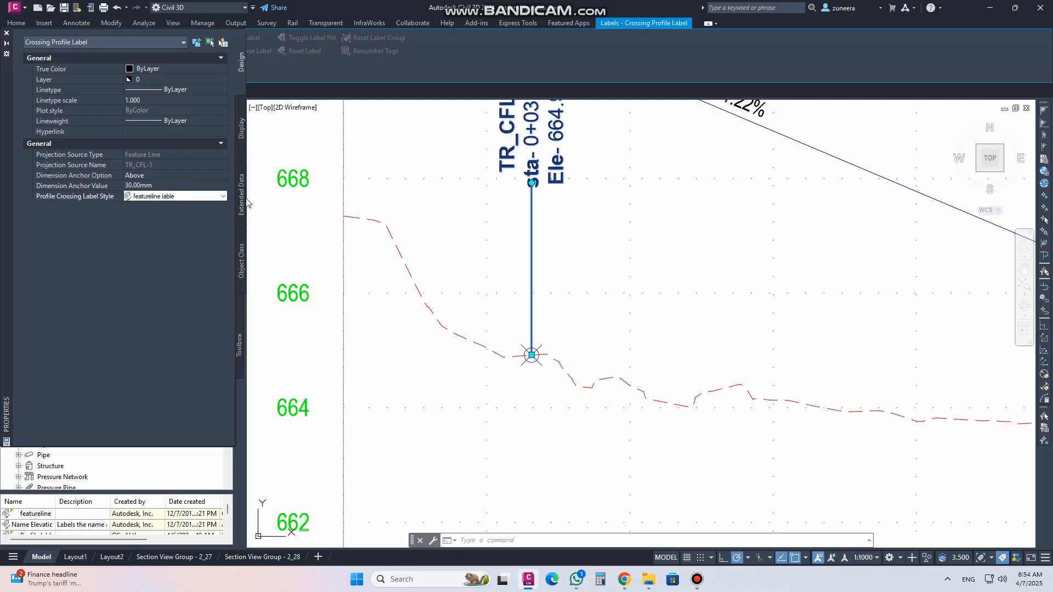
scroll(498, 320, "down", 2)
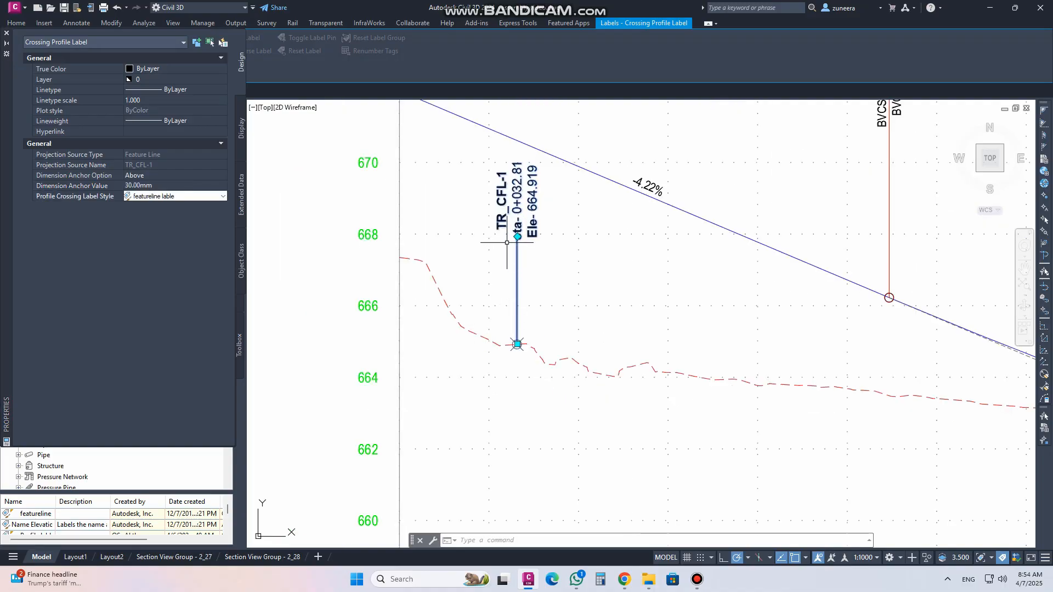
Change the label's Dimension Anchor Value to 50 mm
left_click(60, 187)
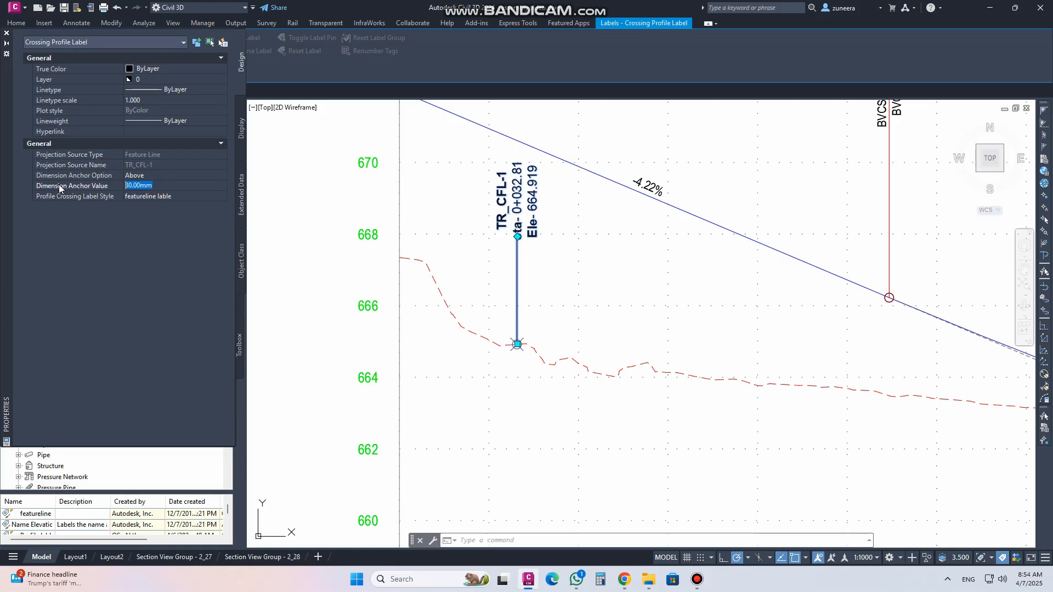
type("50")
key("Tab")
scroll(499, 350, "down", 4)
scroll(521, 277, "up", 2)
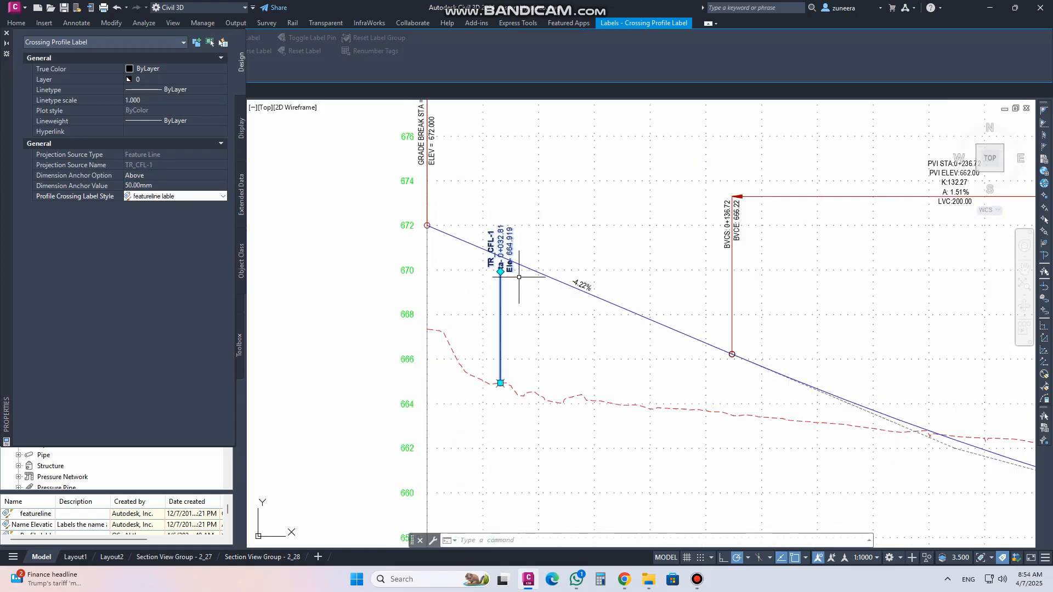
Switch the label's Dimension Anchor Option to Below
left_click(162, 174)
left_click(165, 176)
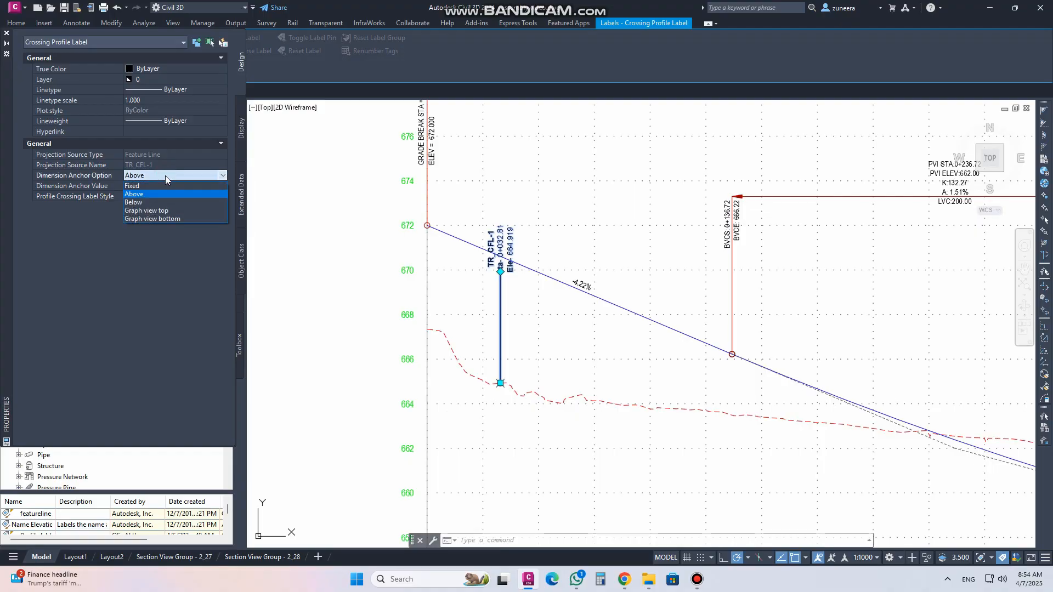
left_click(152, 199)
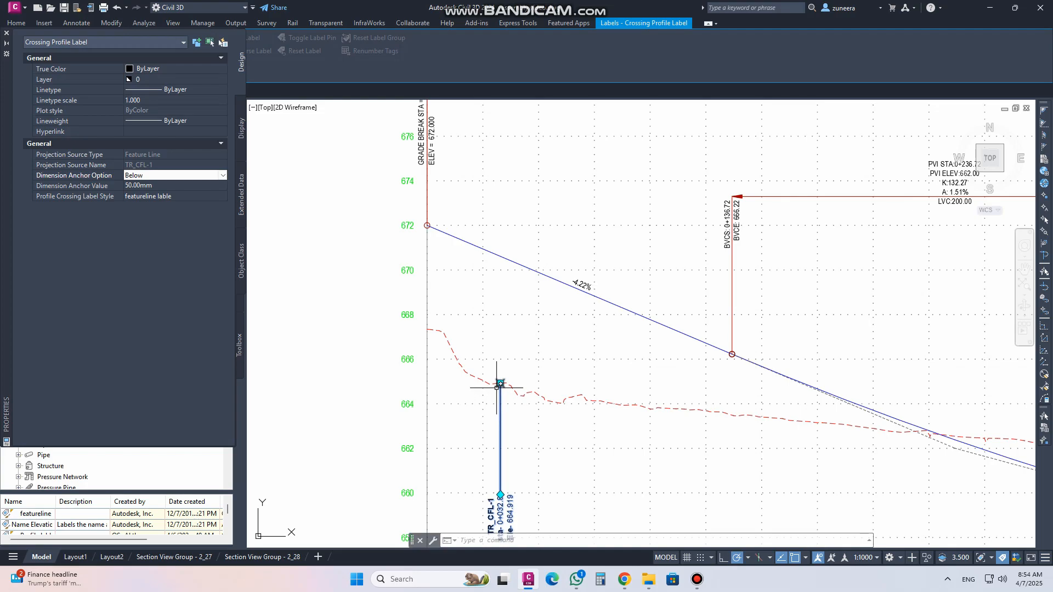
middle_click_drag(514, 431, 503, 351)
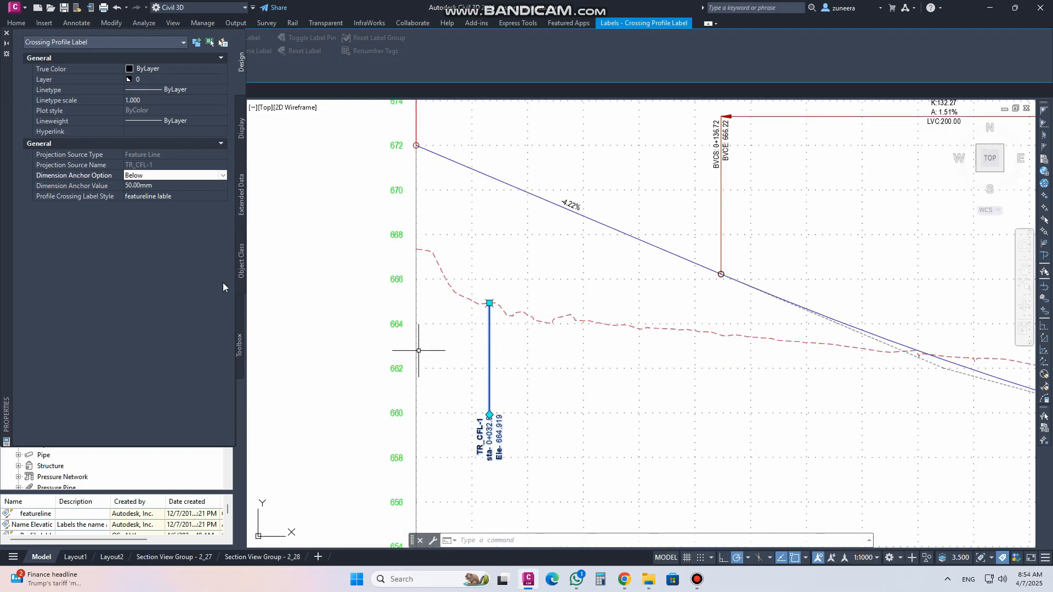
scroll(332, 286, "down", 2)
middle_click_drag(776, 294, 489, 280)
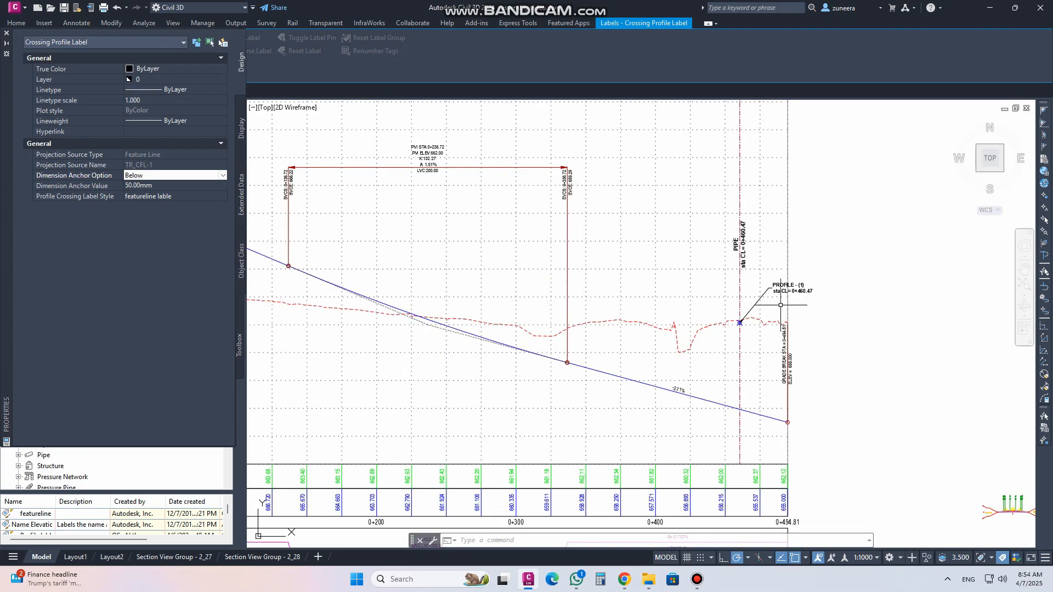
scroll(768, 293, "down", 3)
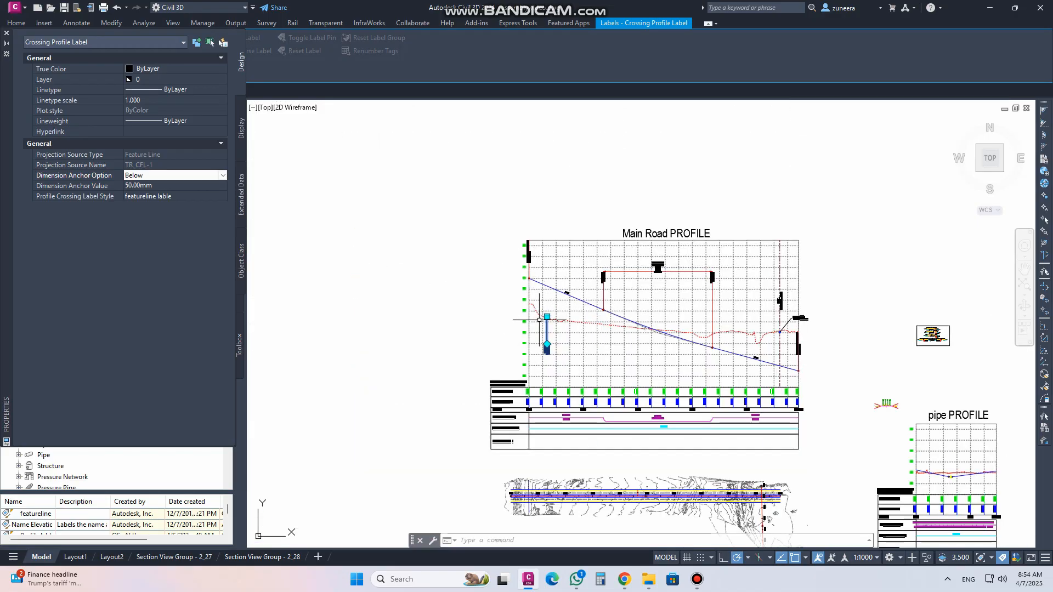
scroll(549, 286, "up", 4)
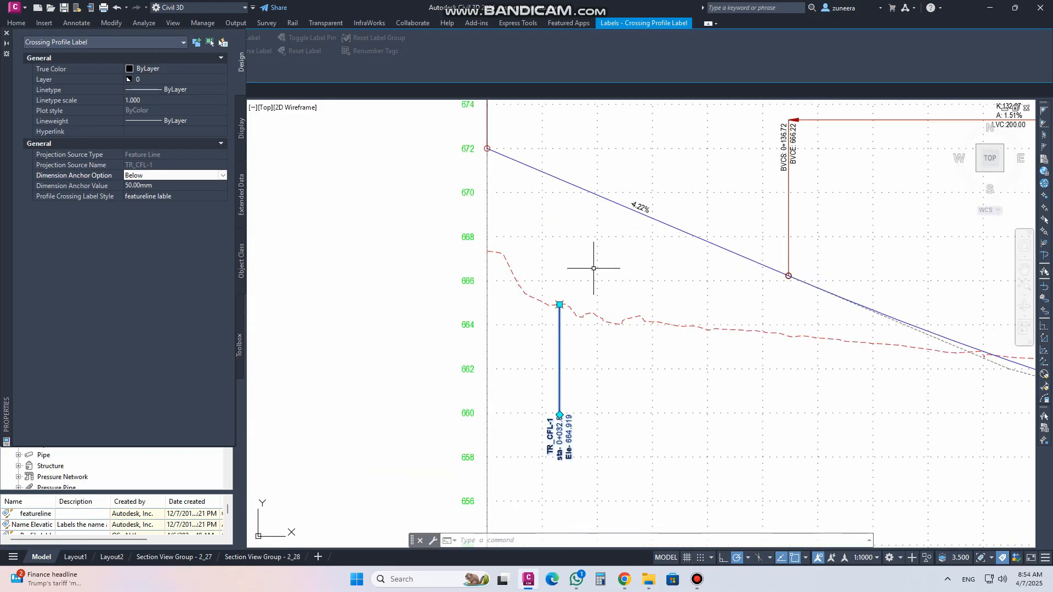
Set the label's Dimension Anchor Option to Graph view top and its Dimension Anchor Value to 0 mm
left_click(214, 175)
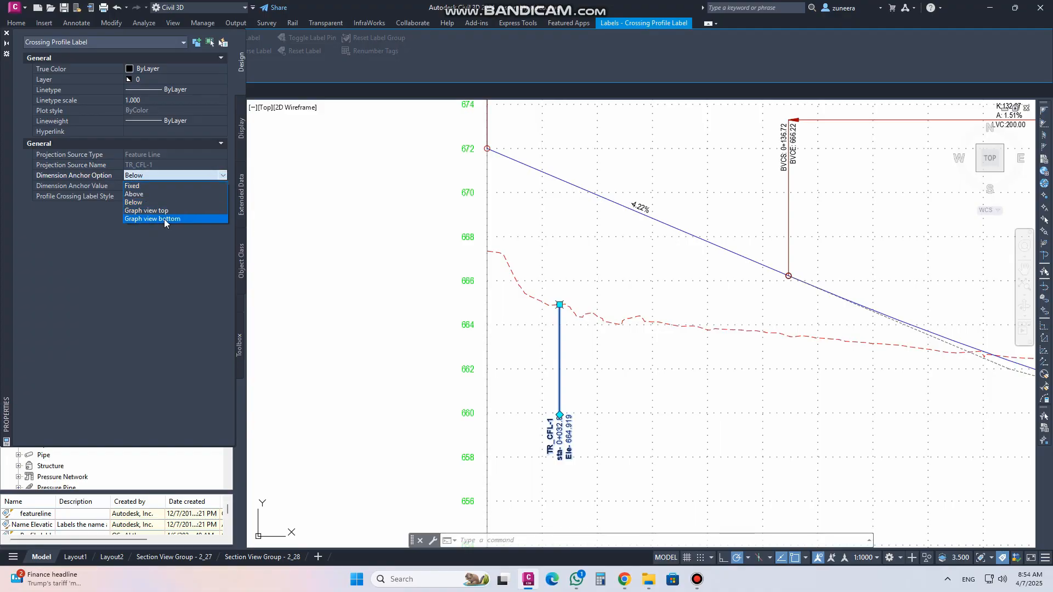
scroll(371, 376, "down", 3)
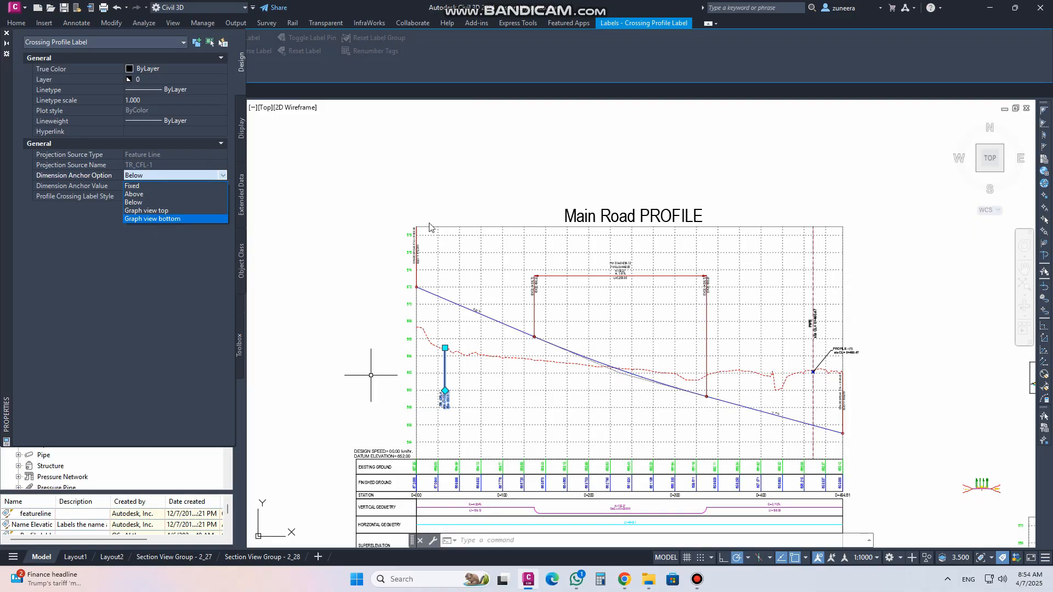
left_click(155, 211)
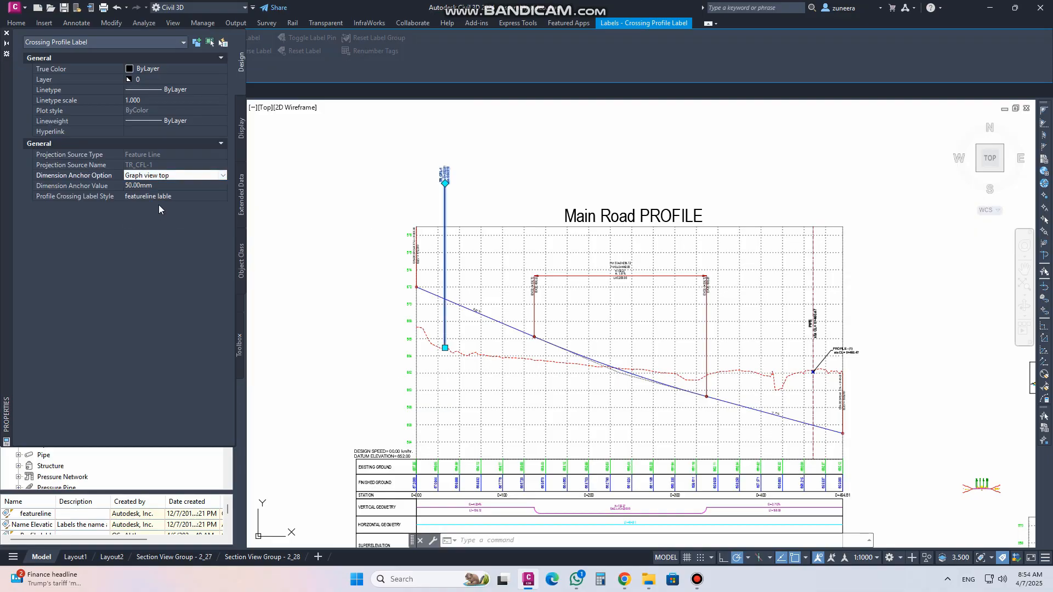
left_click(157, 186)
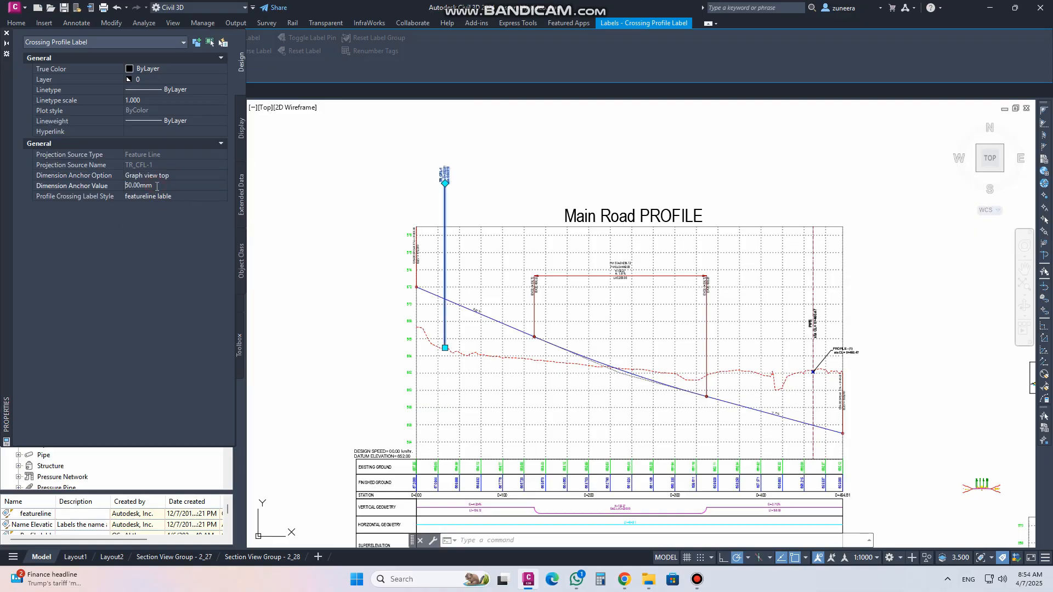
left_click(90, 190)
type("0")
key("Tab")
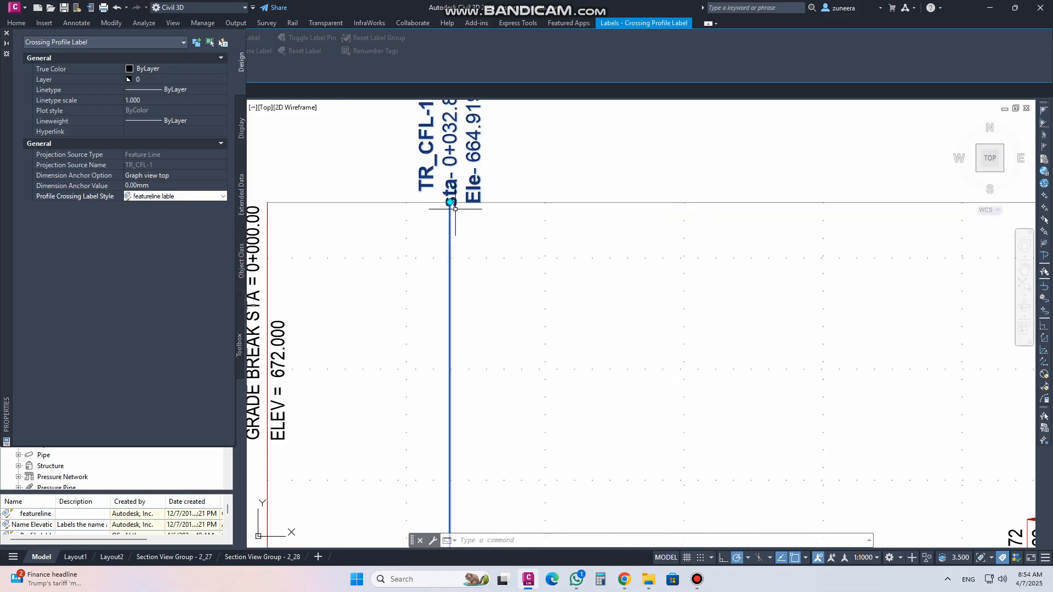
scroll(430, 241, "down", 4)
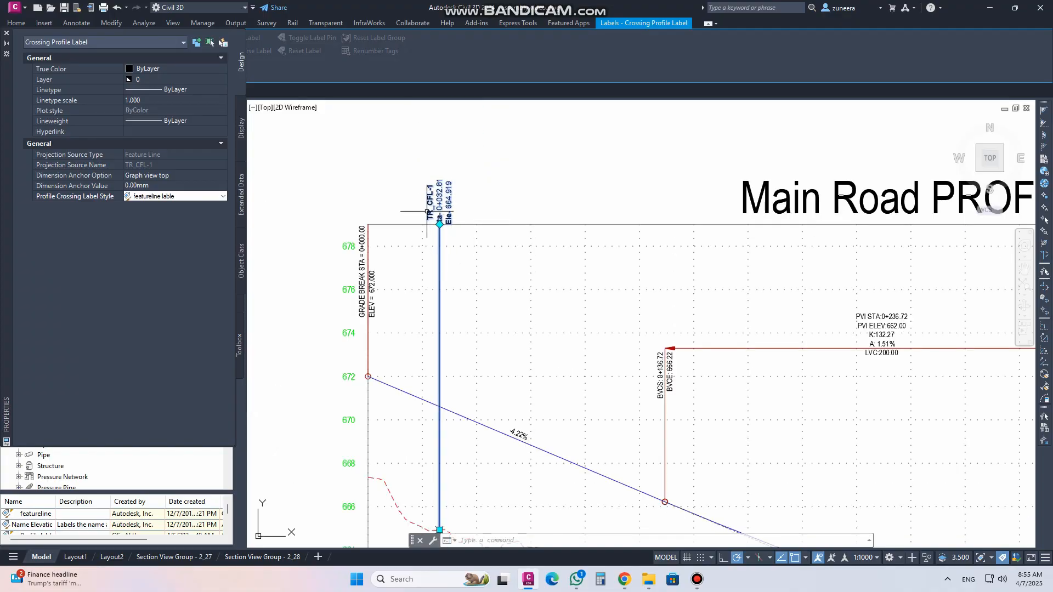
Switch the label's Dimension Anchor Option to Graph view bottom
left_click(161, 181)
left_click(161, 177)
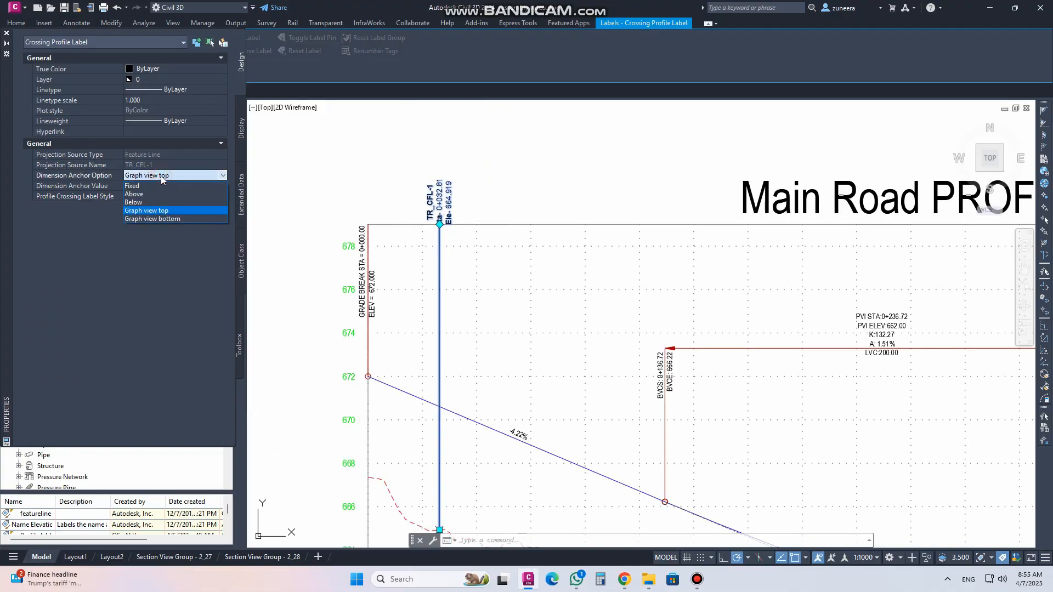
left_click(146, 220)
scroll(493, 245, "down", 8)
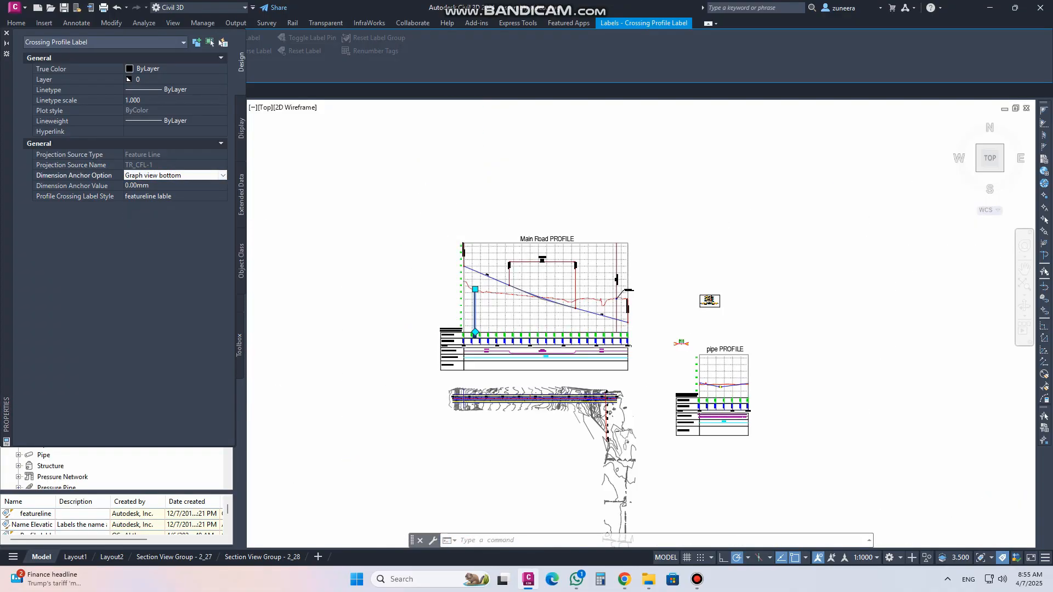
scroll(479, 307, "up", 6)
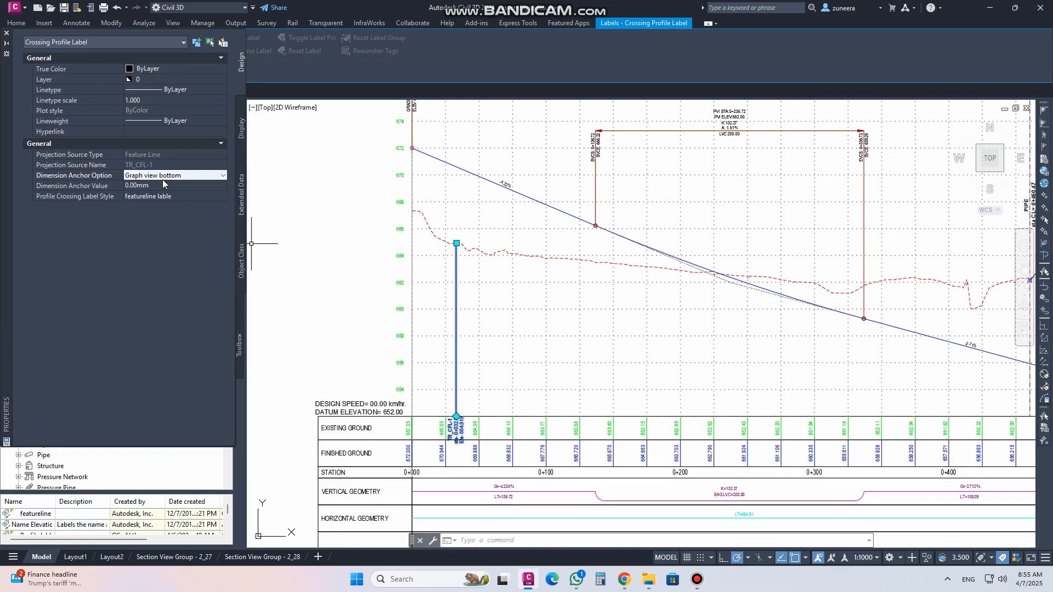
Set the label's Dimension Anchor Option back to Above with a Dimension Anchor Value of 30 mm
left_click(223, 176)
left_click(146, 195)
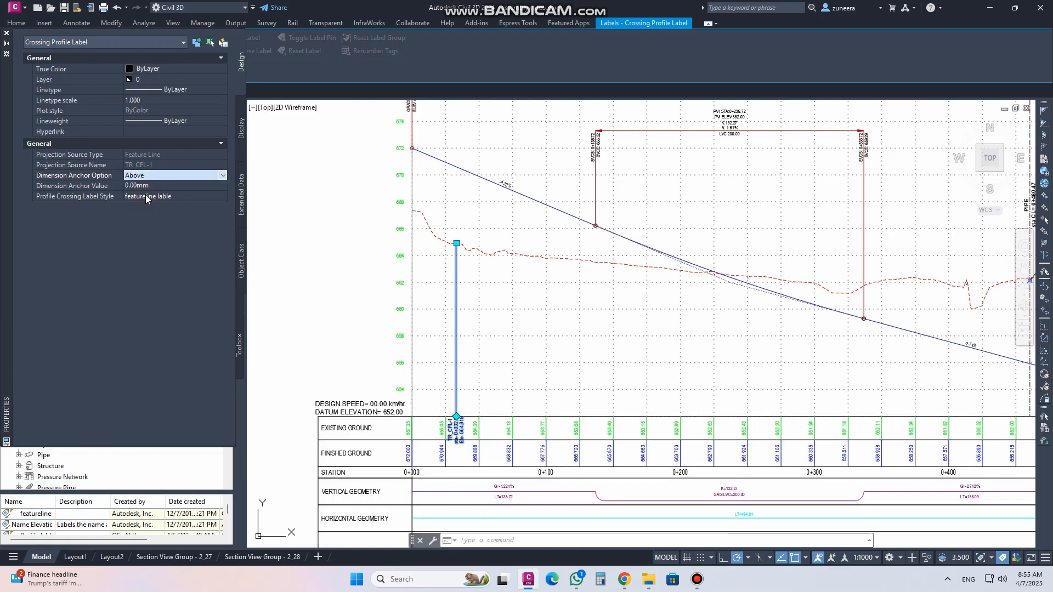
left_click(160, 186)
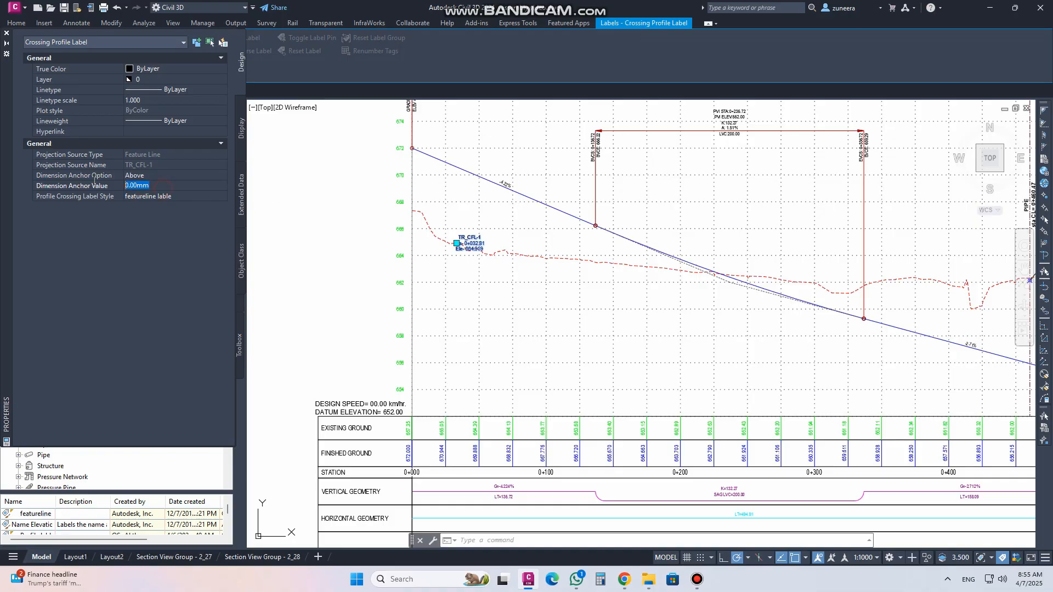
type("30")
key("Tab")
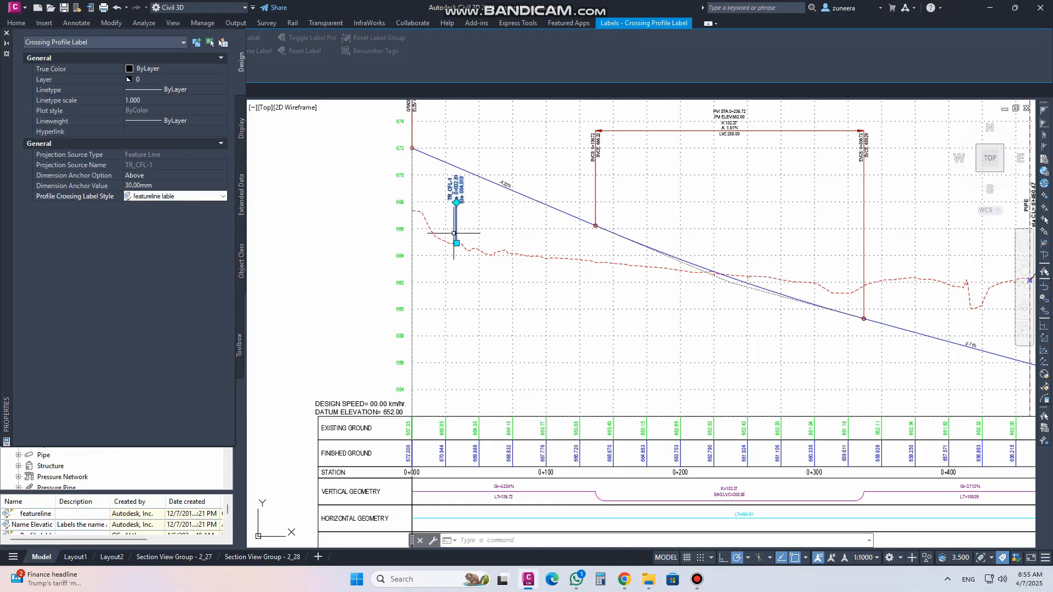
scroll(477, 230, "up", 5)
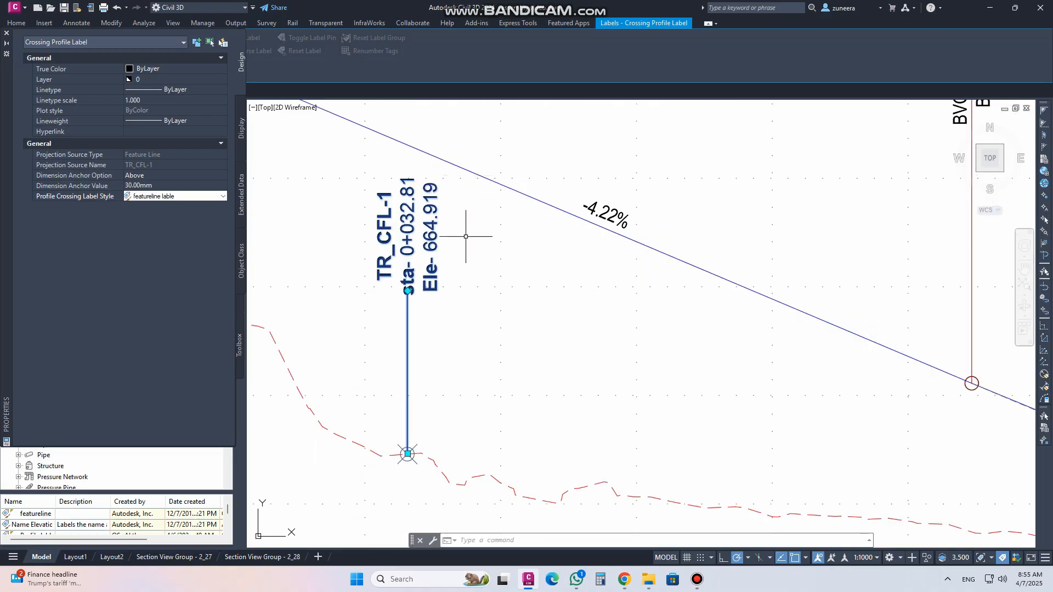
Using its grips, bring the label's anchor down to the marker, then move the label up and to the right of it
left_click(408, 291)
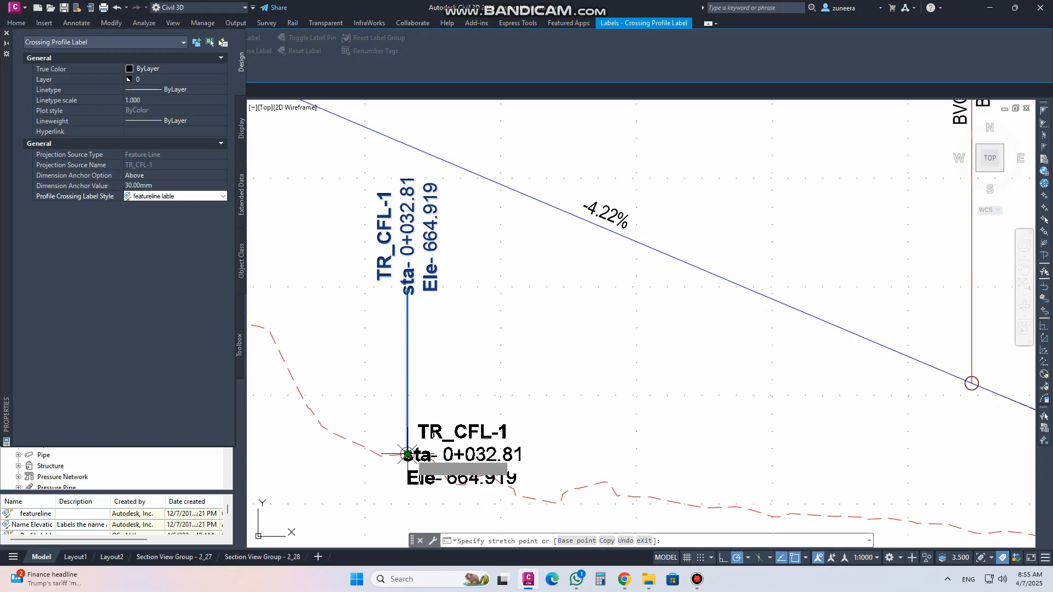
left_click(407, 454)
middle_click_drag(409, 454, 477, 393)
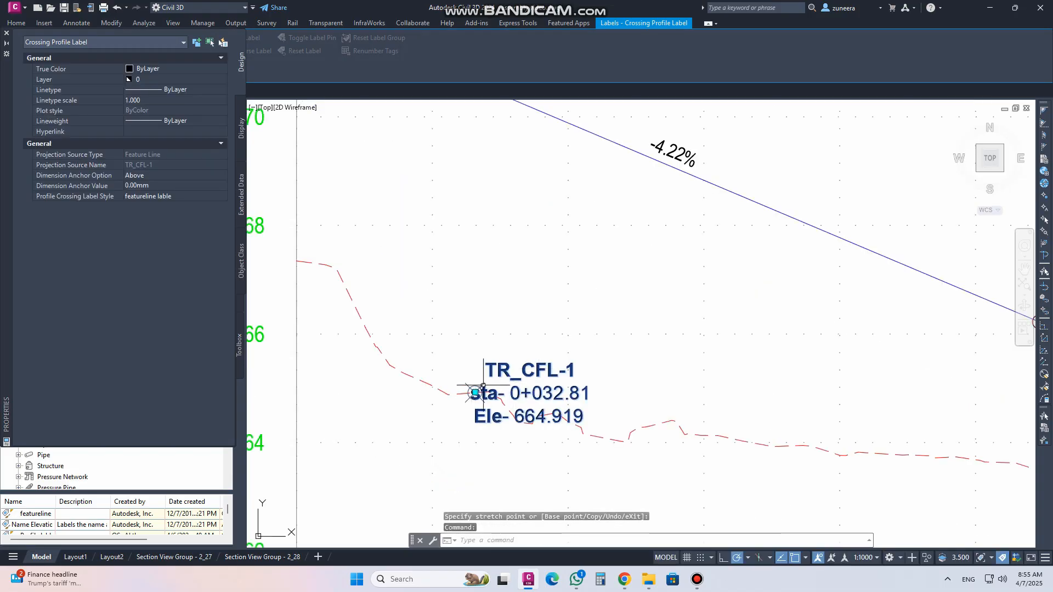
left_click(475, 393)
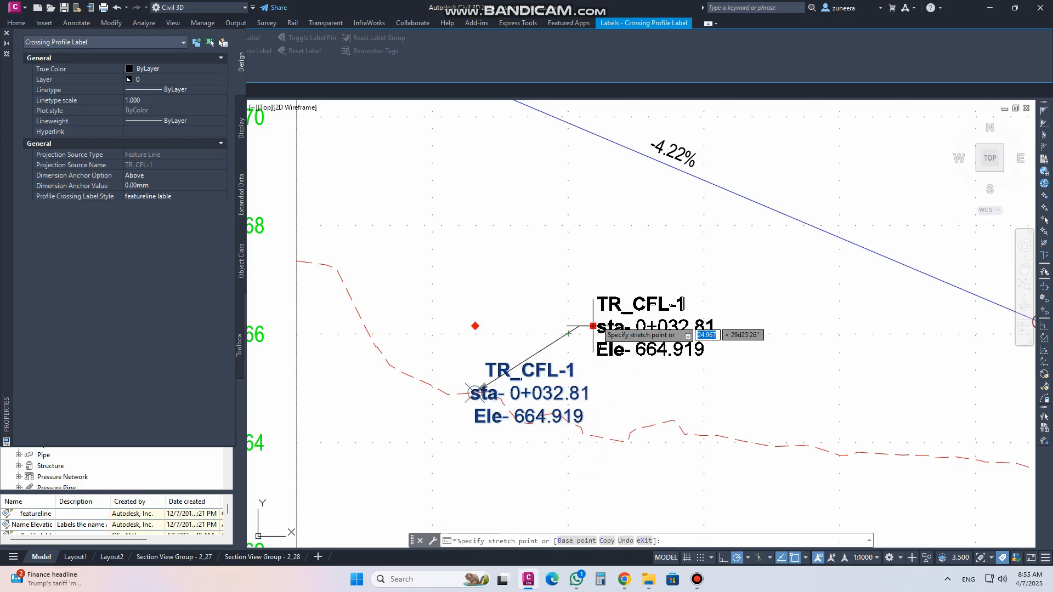
left_click(603, 280)
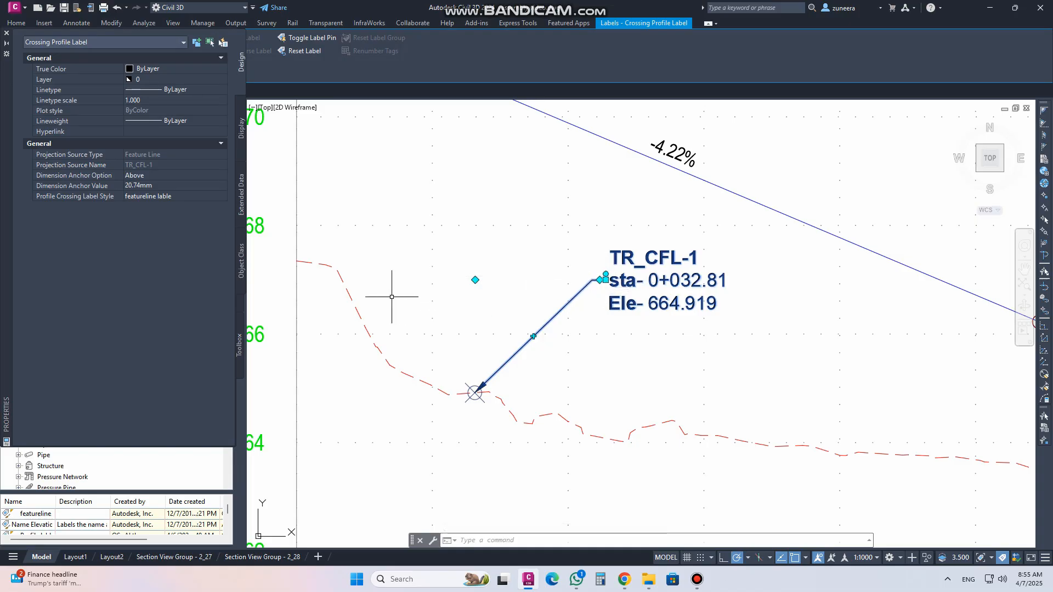
Bend the feature line crossing label's leader into an elbow by moving its midpoint grip up and left
scroll(430, 301, "down", 5)
scroll(447, 295, "up", 5)
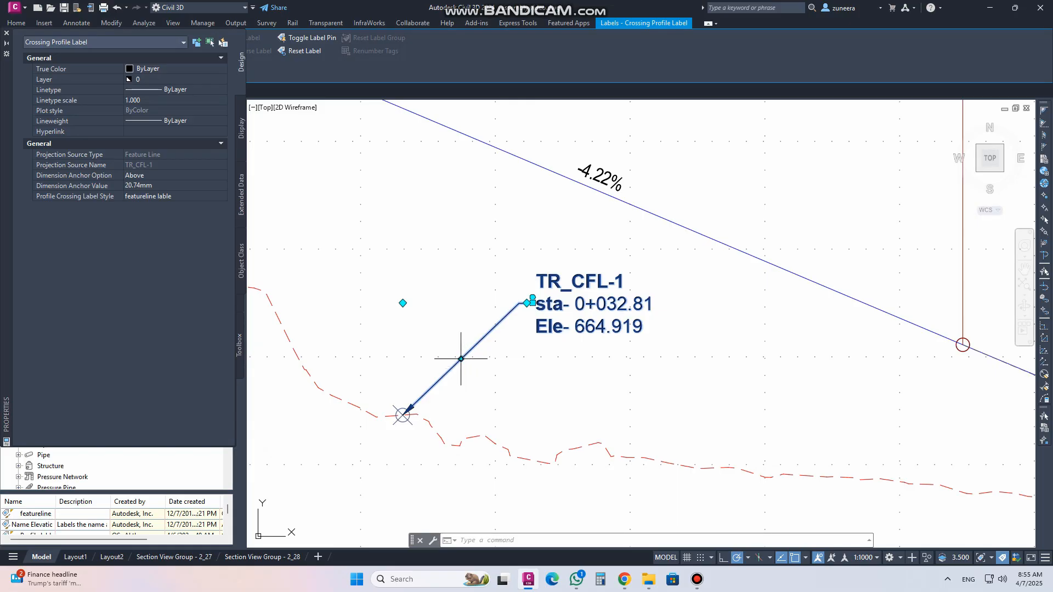
left_click(461, 360)
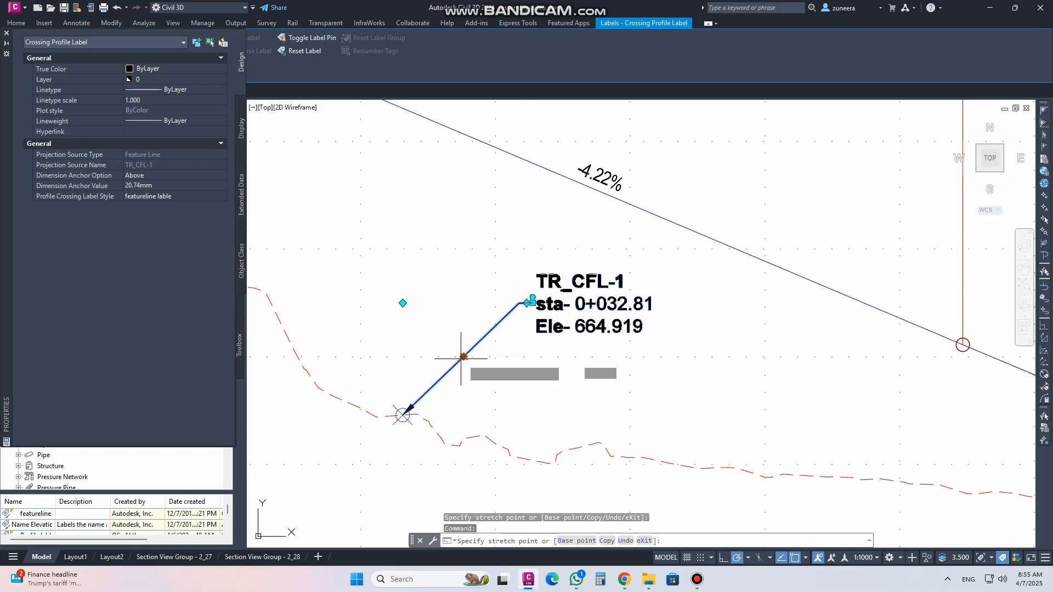
left_click(443, 302)
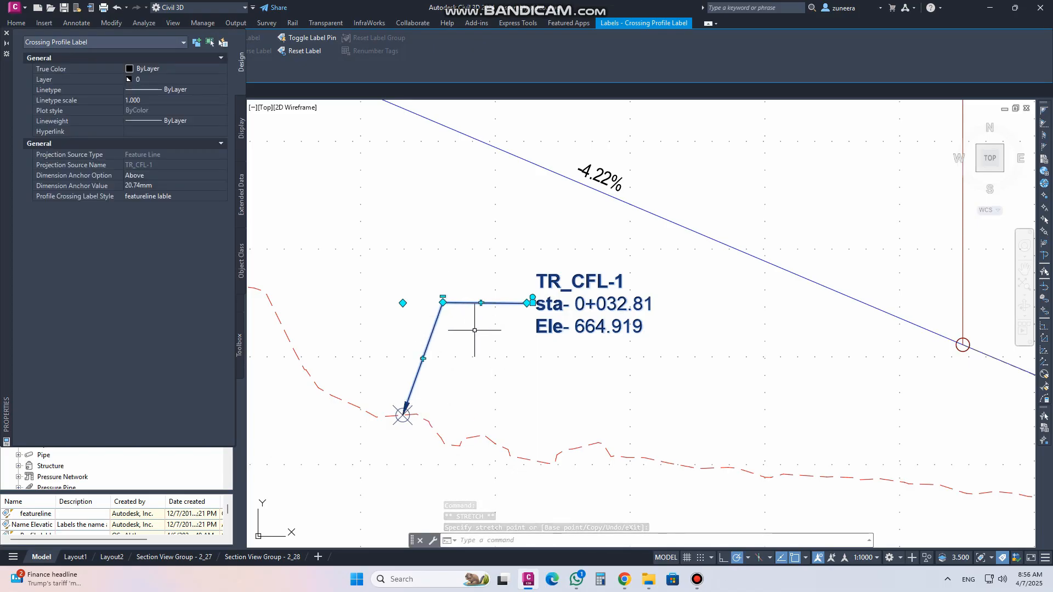
Reshape the feature line crossing label's leader with extra bends and drag the label up near the grade line
left_click(423, 358)
left_click(399, 358)
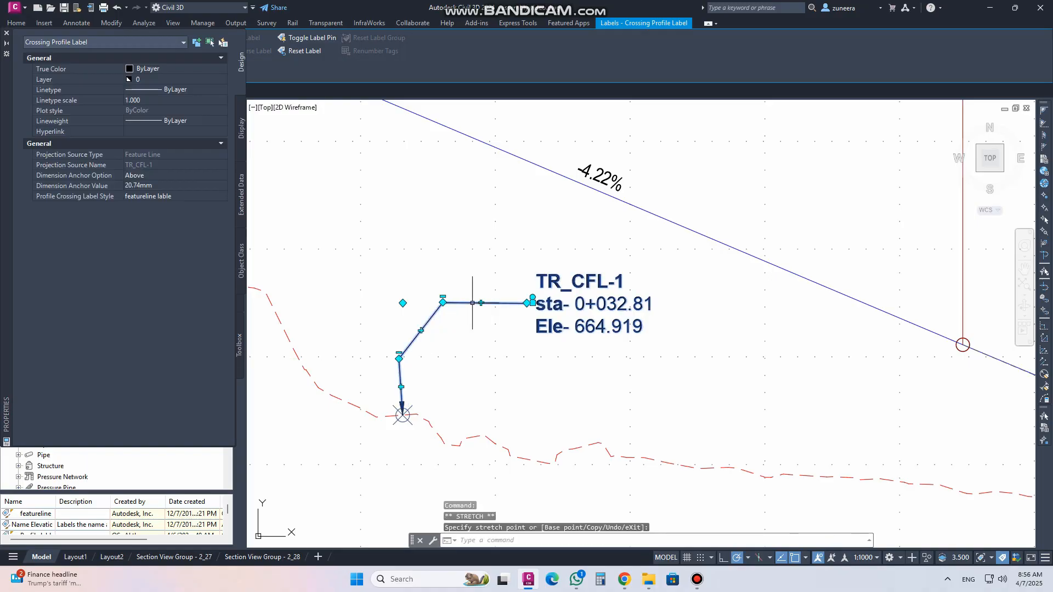
left_click(481, 303)
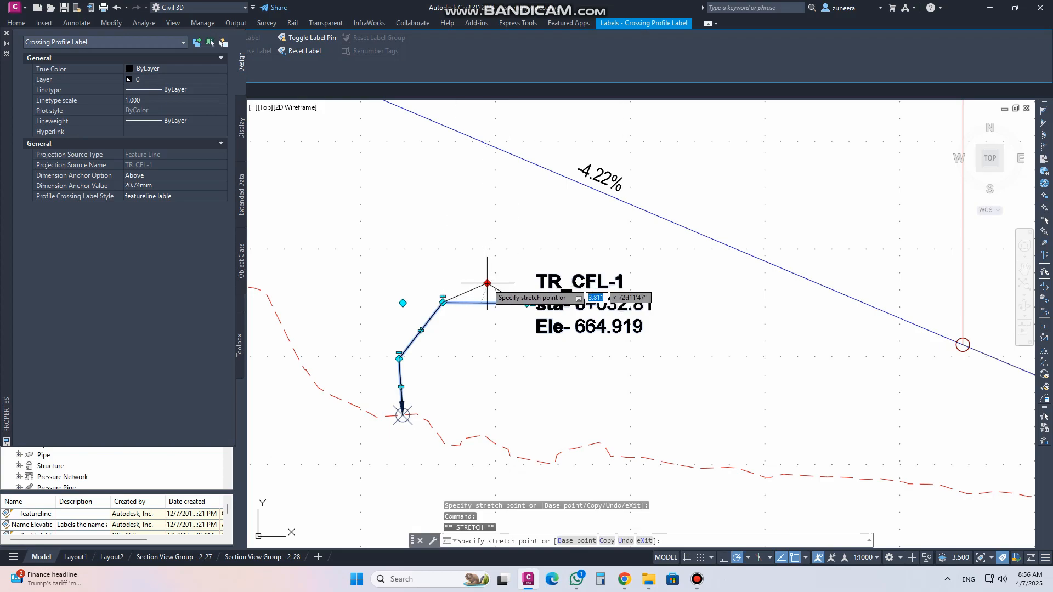
left_click(487, 283)
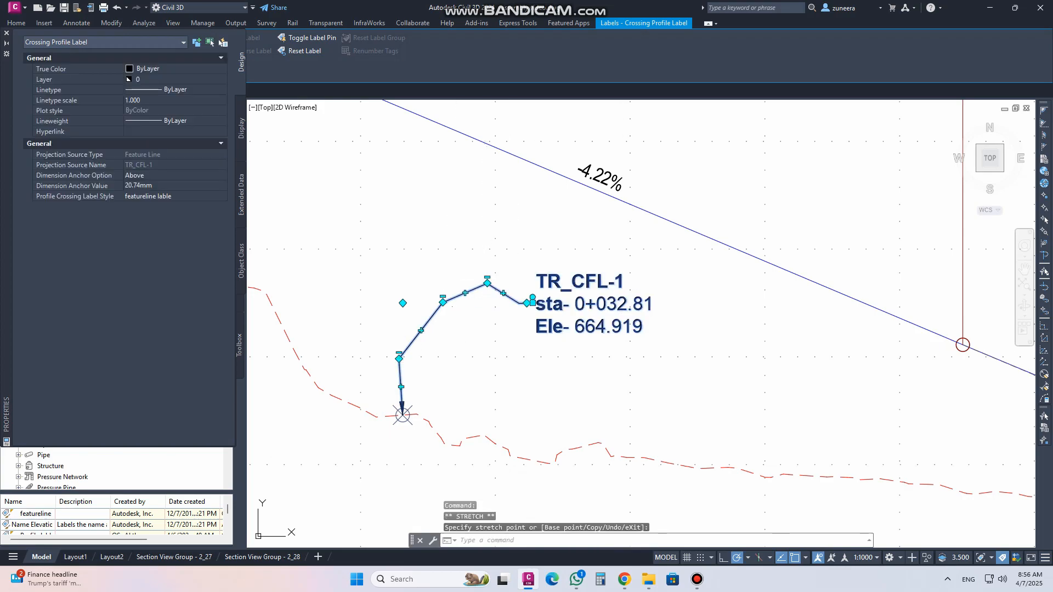
left_click(444, 302)
left_click(442, 296)
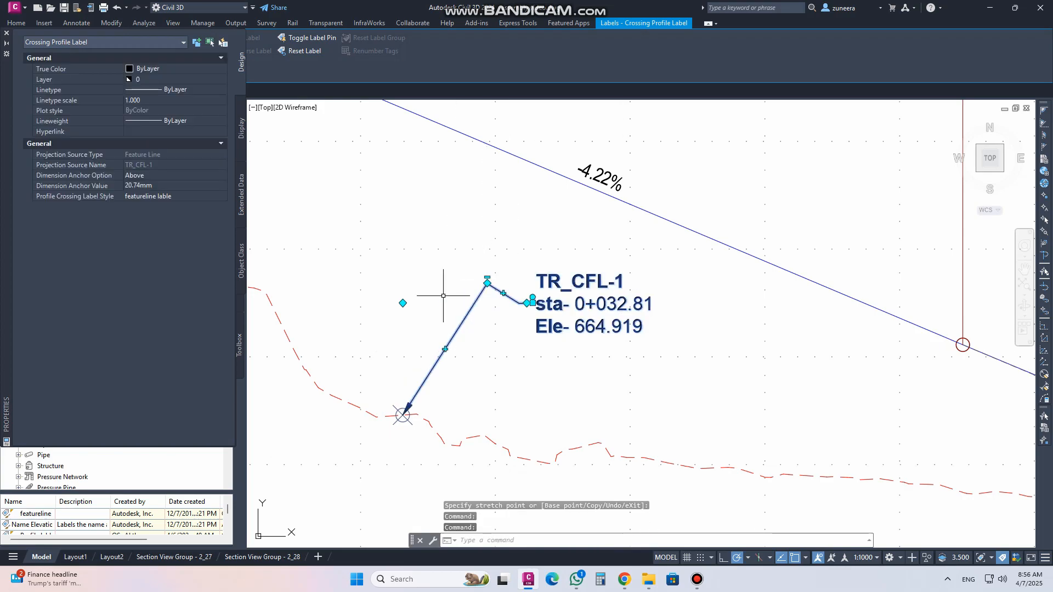
left_click(487, 283)
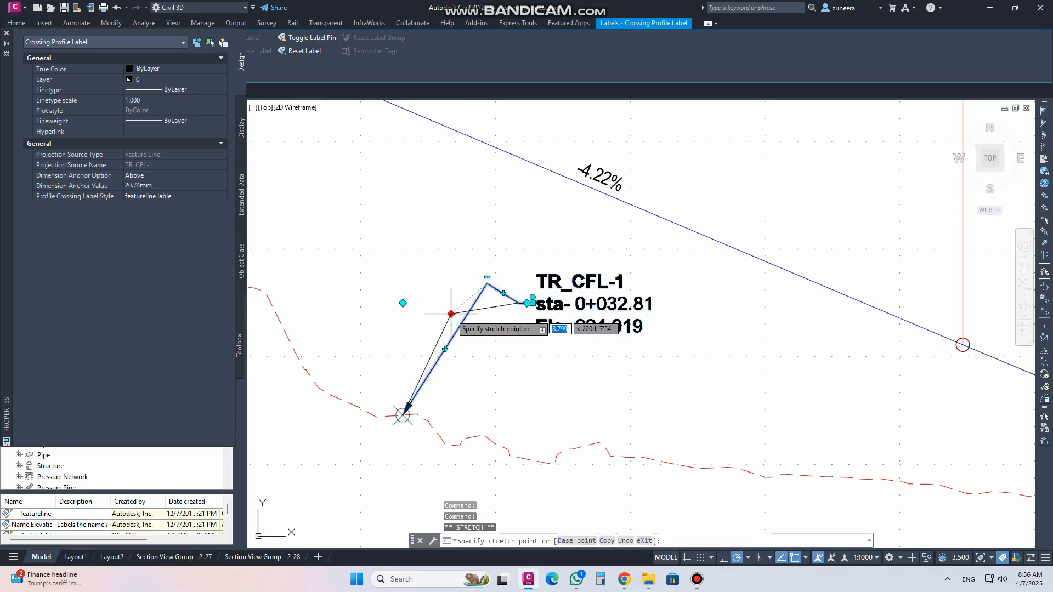
left_click(447, 312)
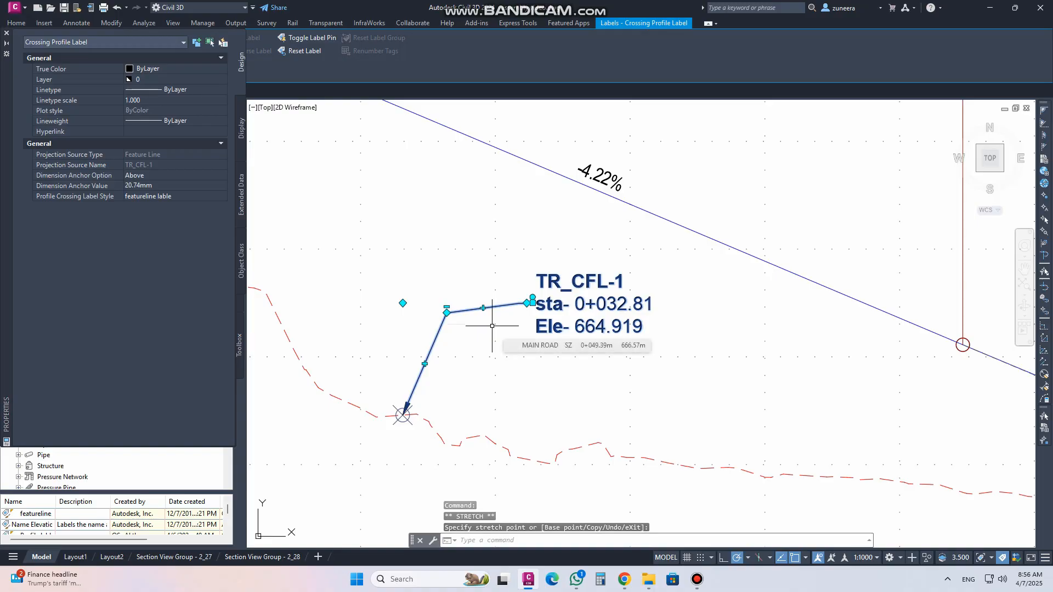
left_click(527, 303)
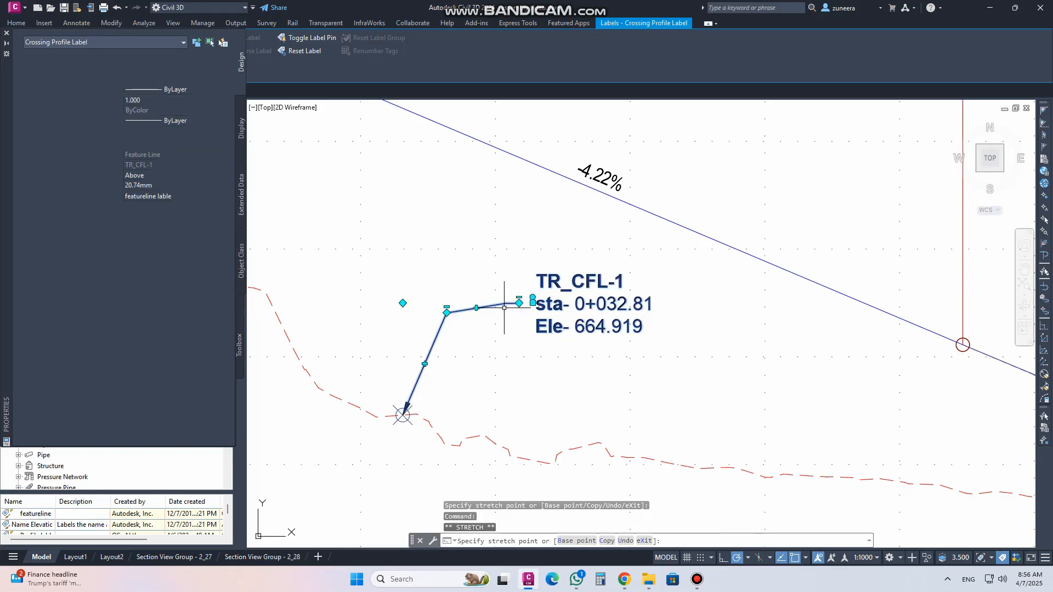
left_click(495, 305)
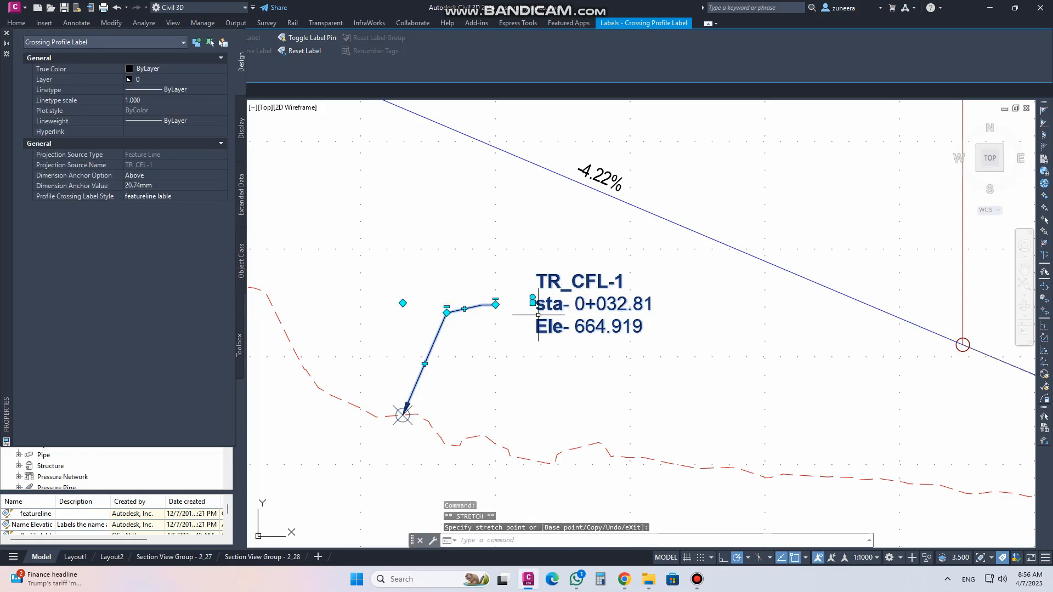
left_click(498, 300)
left_click(534, 301)
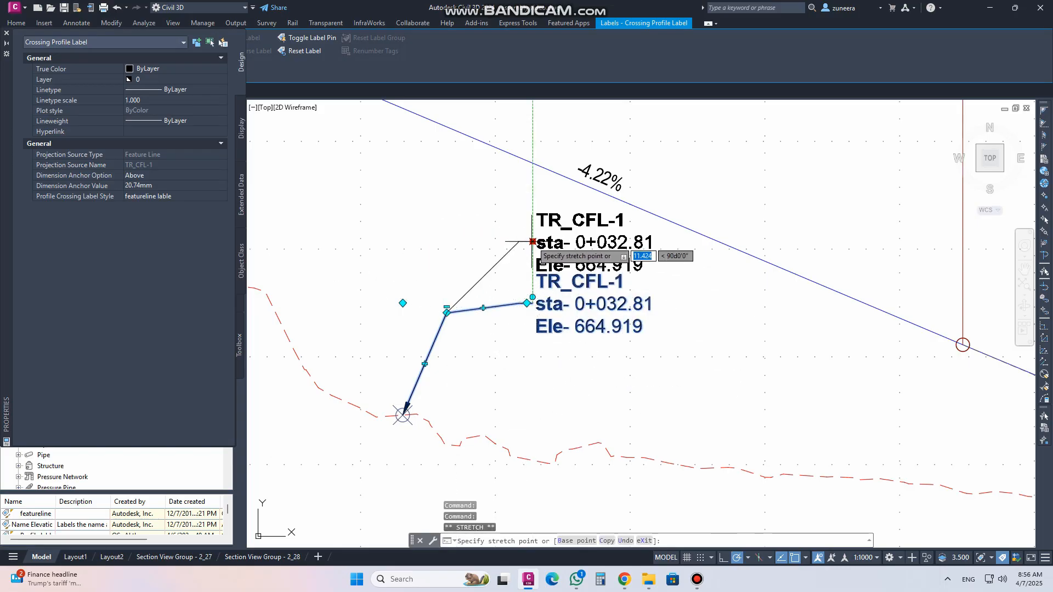
left_click(514, 221)
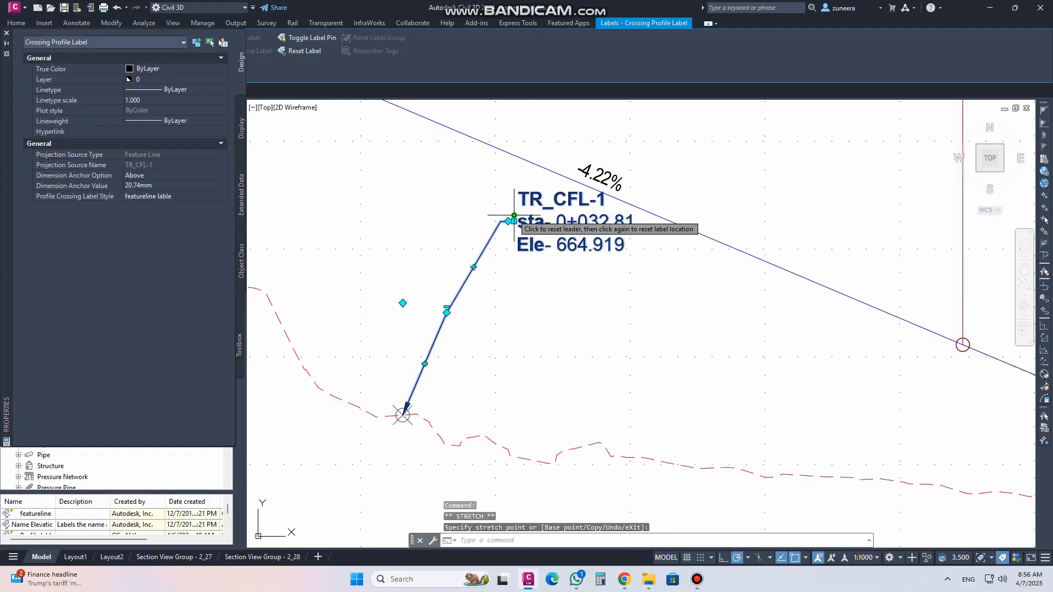
Reset the feature line crossing label's leader and label location, then close the Properties palette
left_click(514, 221)
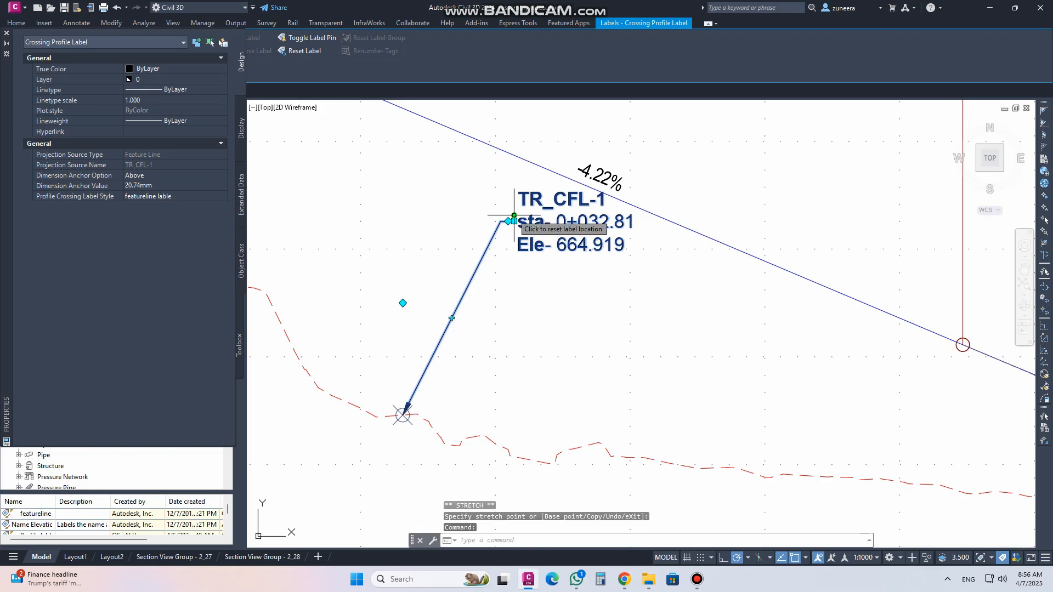
left_click(515, 217)
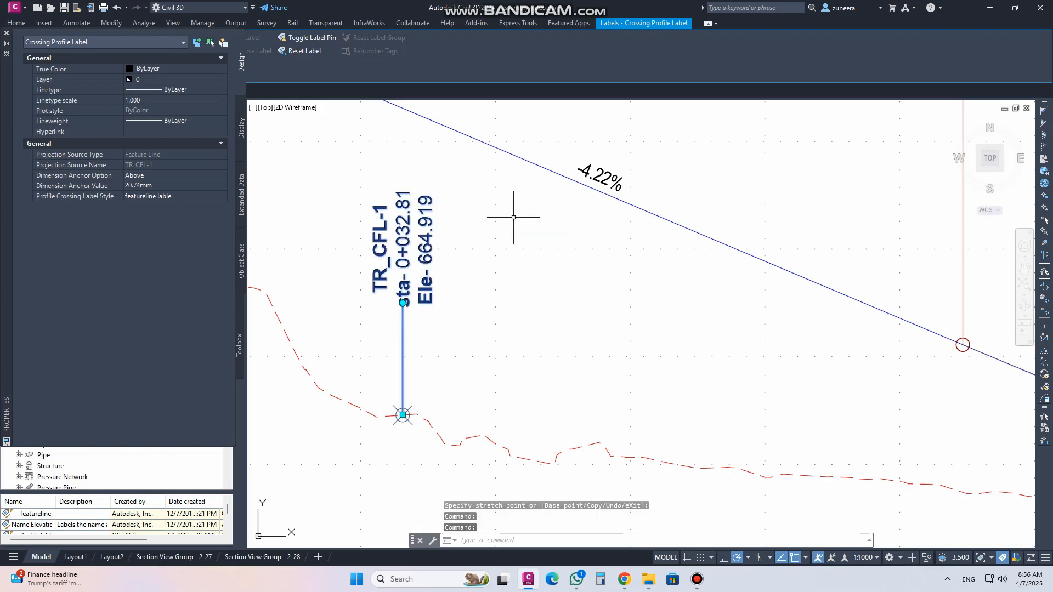
scroll(377, 363, "down", 4)
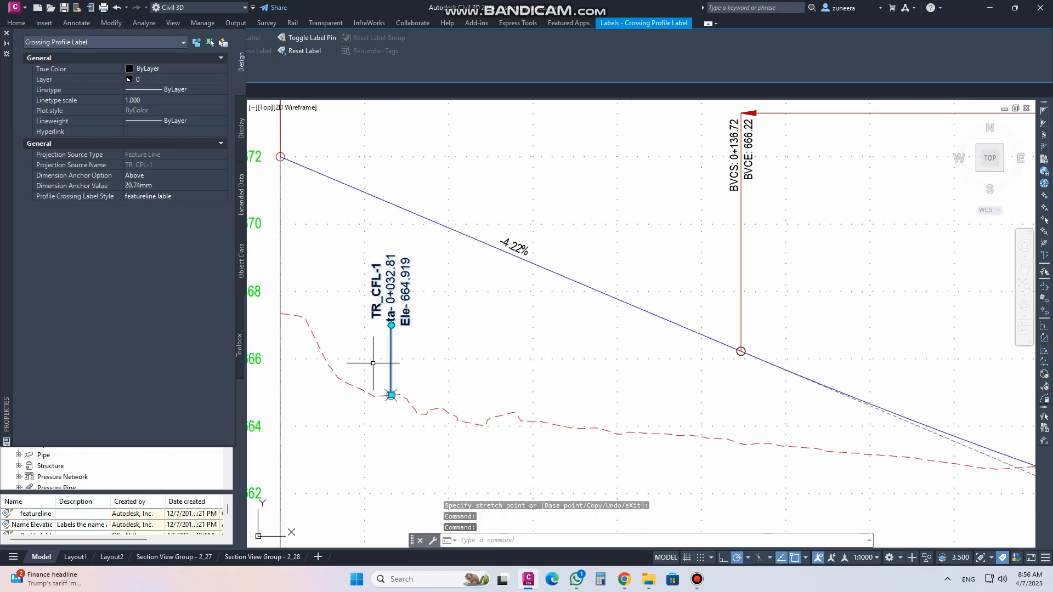
key("Escape")
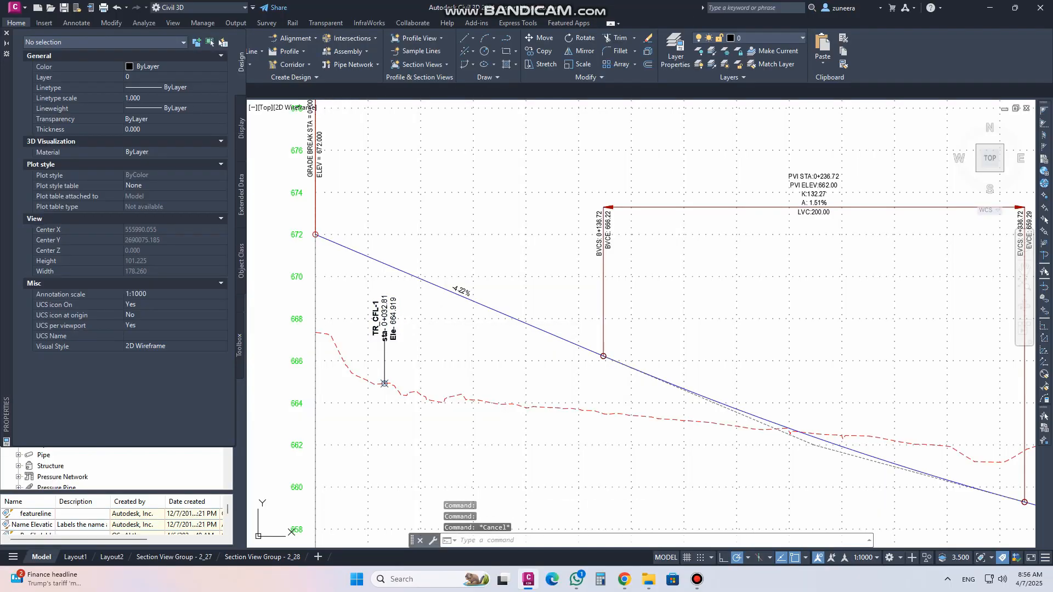
middle_click_drag(411, 313, 489, 300)
left_click(6, 36)
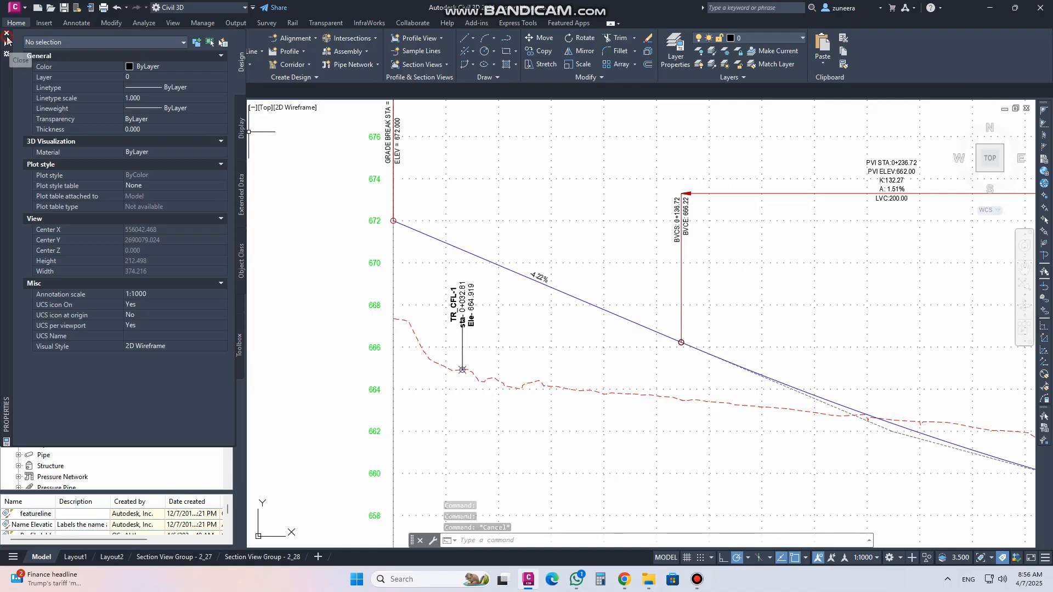
scroll(472, 313, "up", 4)
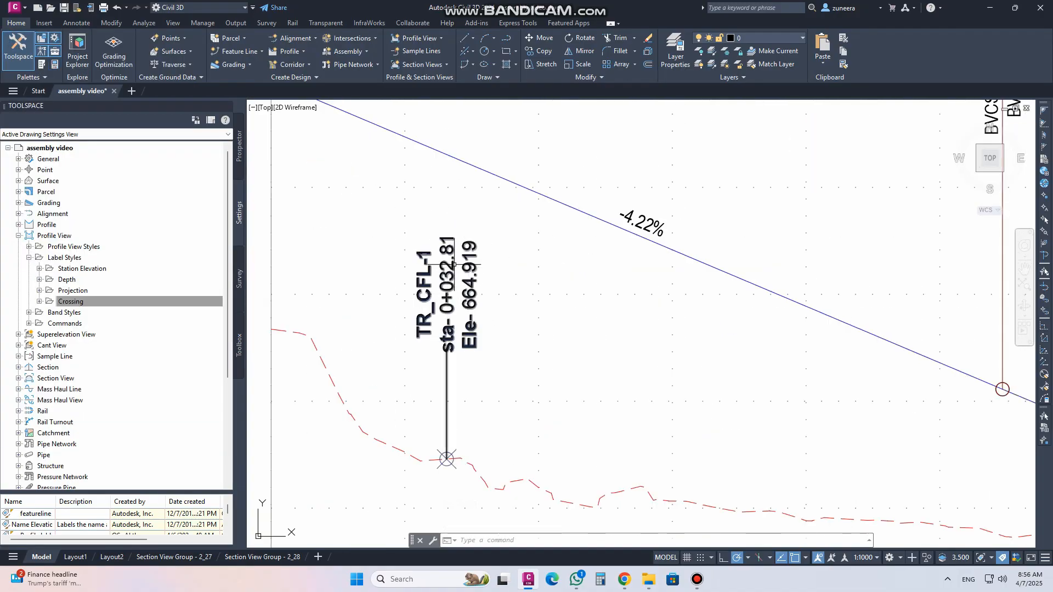
Open the featureline lable crossing label style and inspect its text component's contents, closing without changes
left_click(39, 301)
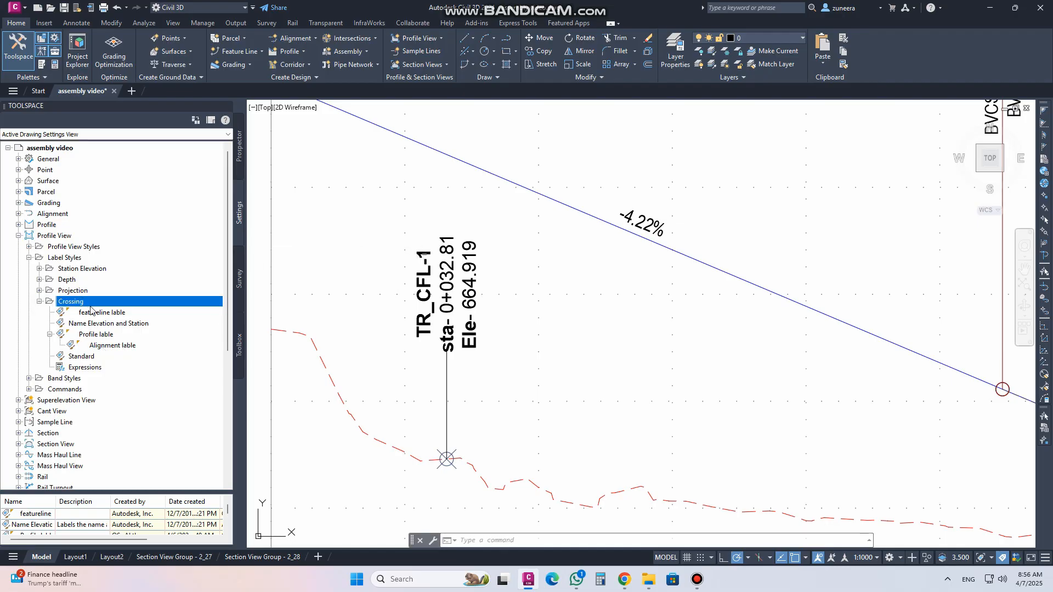
right_click(102, 314)
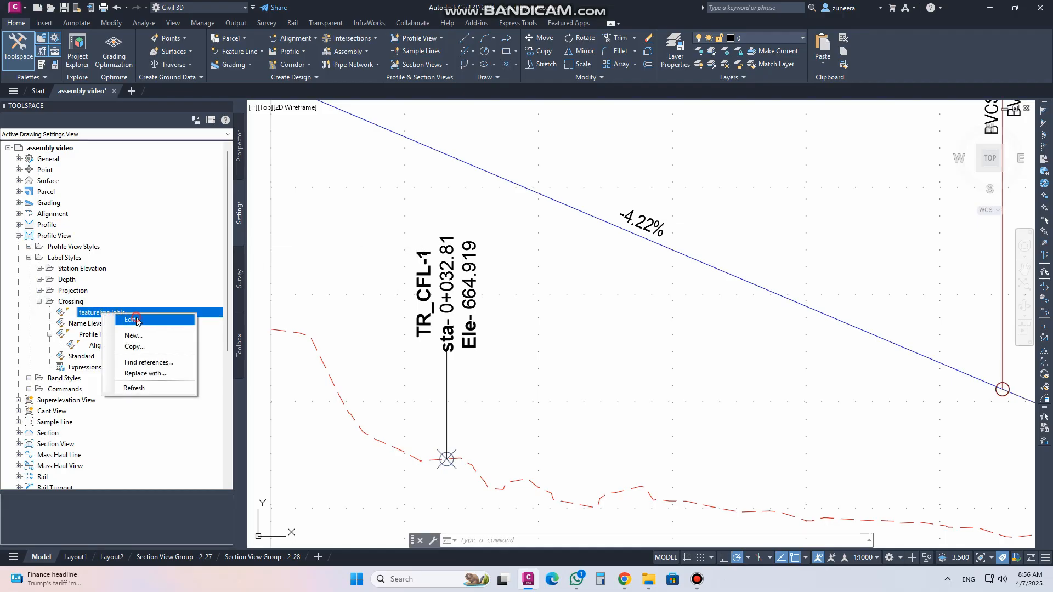
left_click(132, 320)
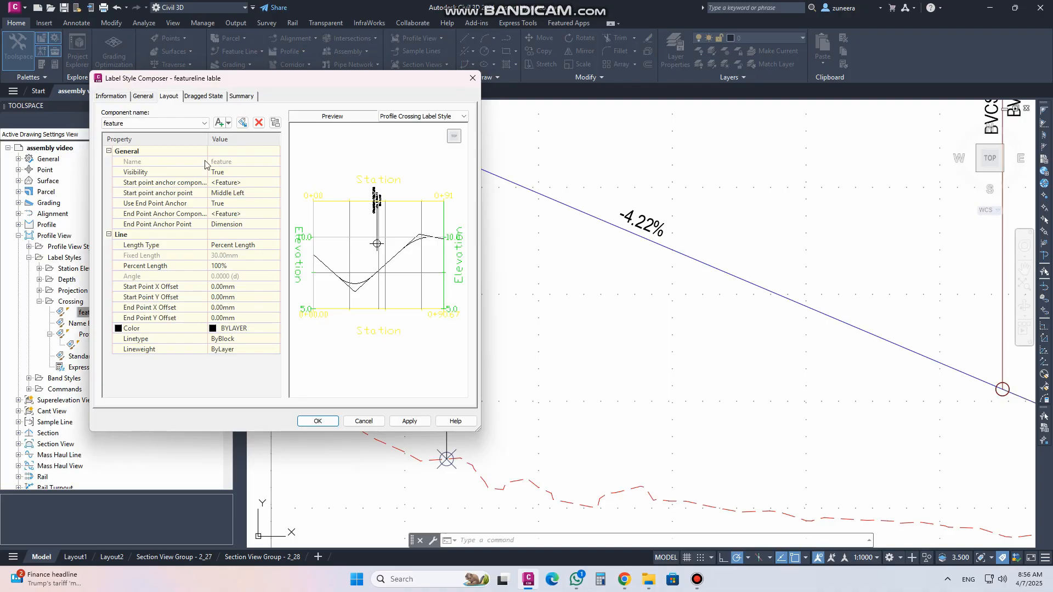
left_click(149, 98)
left_click(169, 97)
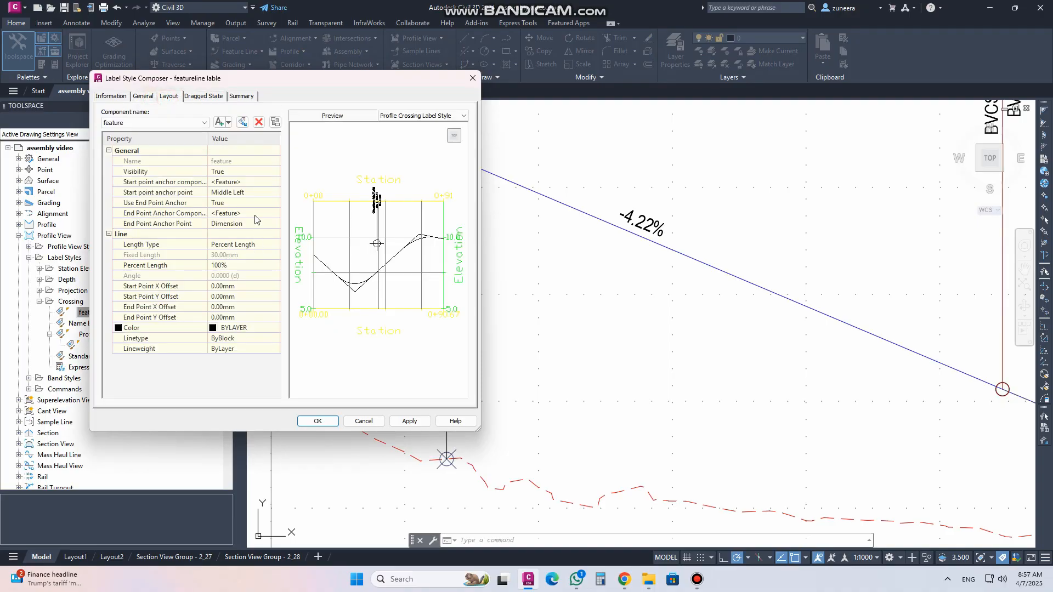
left_click(150, 99)
left_click(170, 98)
left_click(154, 124)
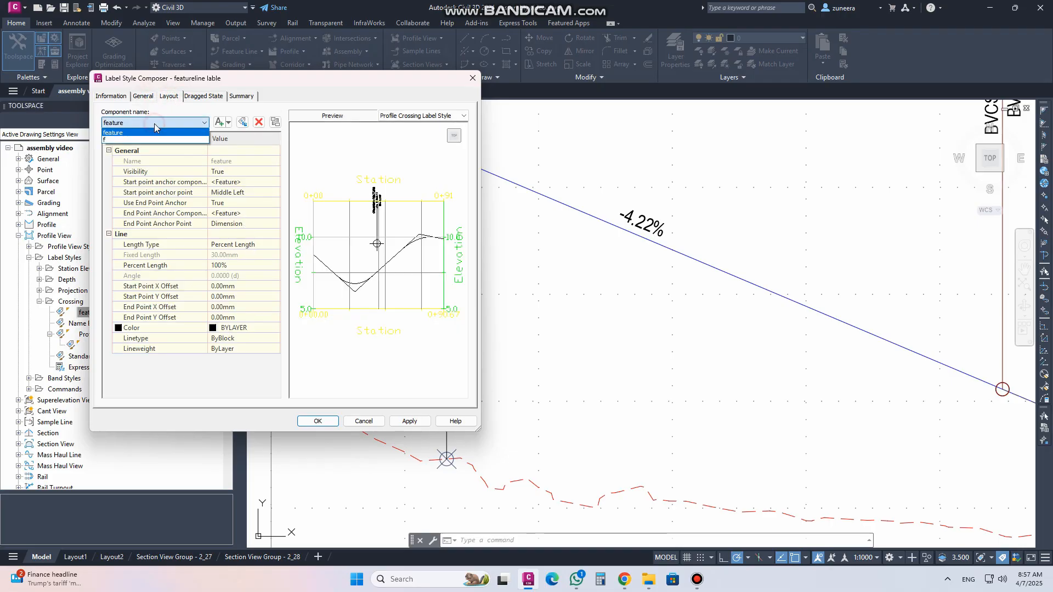
left_click(148, 141)
left_click(264, 214)
left_click(275, 214)
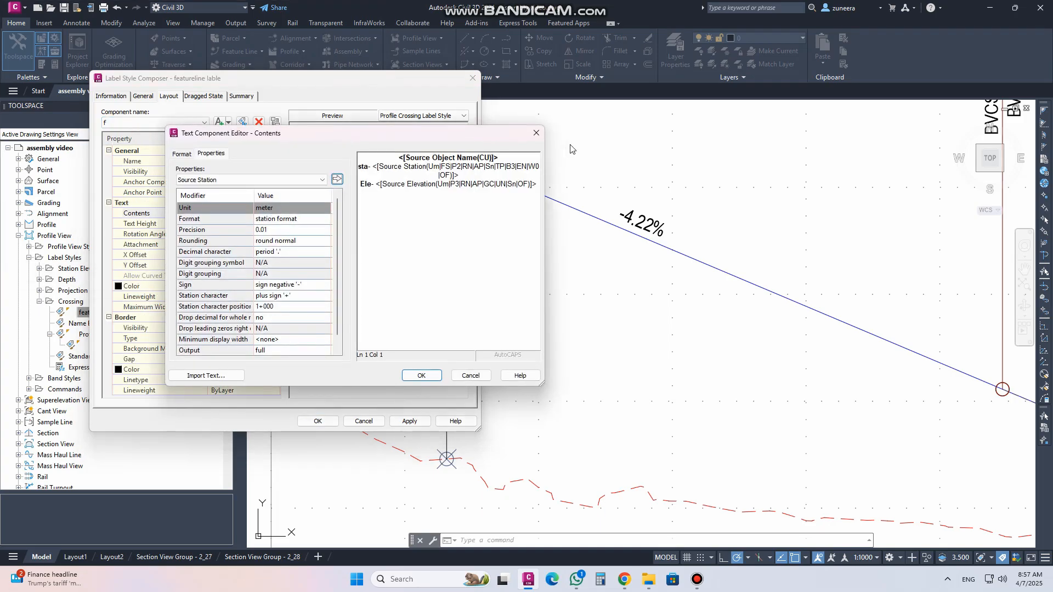
left_click(539, 135)
left_click(473, 79)
Edit the feature line crossing label's text and set its justification to Left
left_click(447, 265)
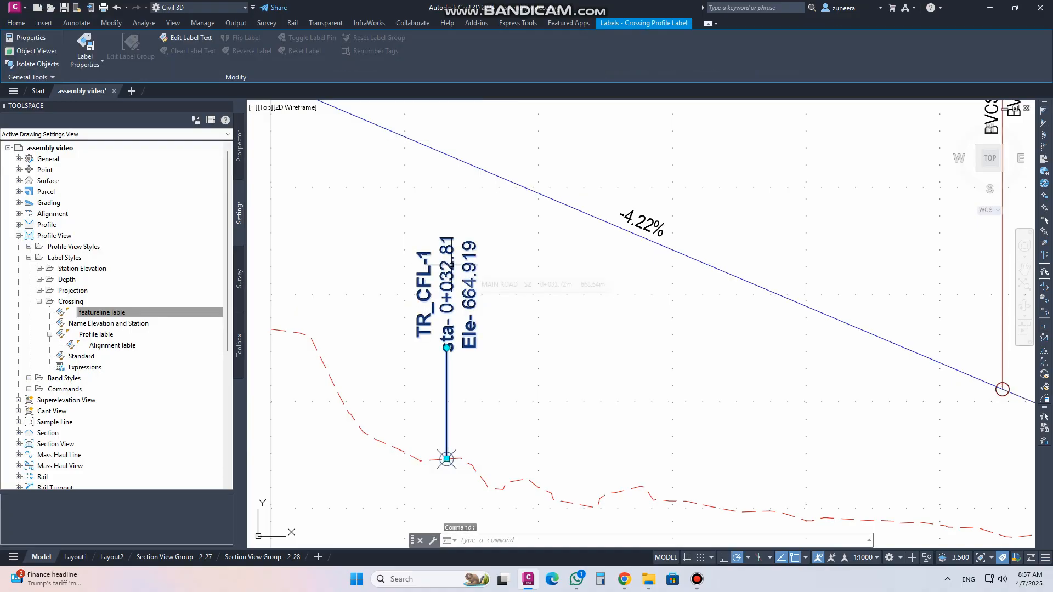
left_click(197, 37)
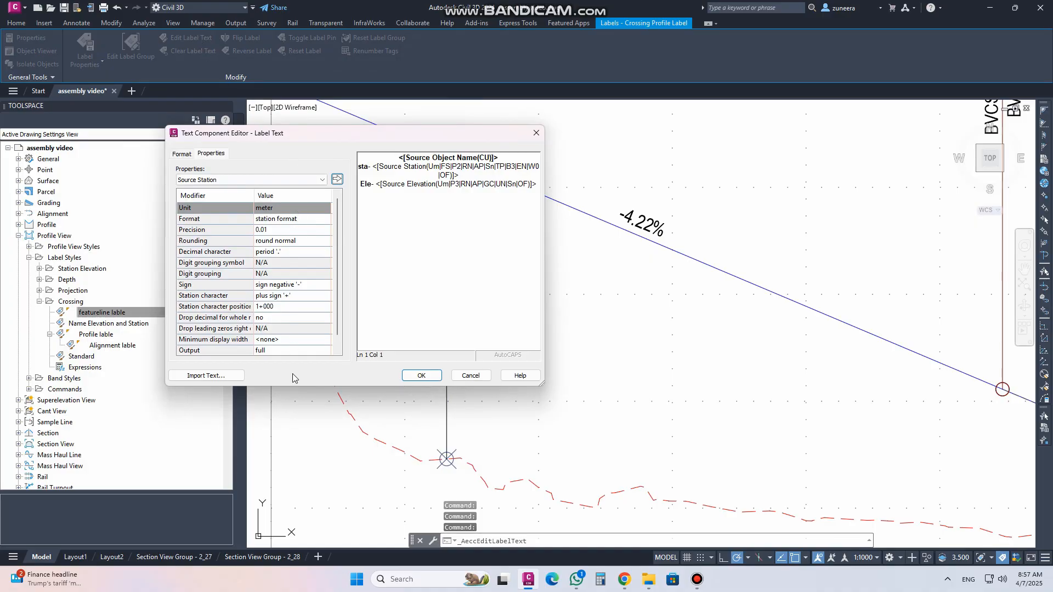
left_click(182, 154)
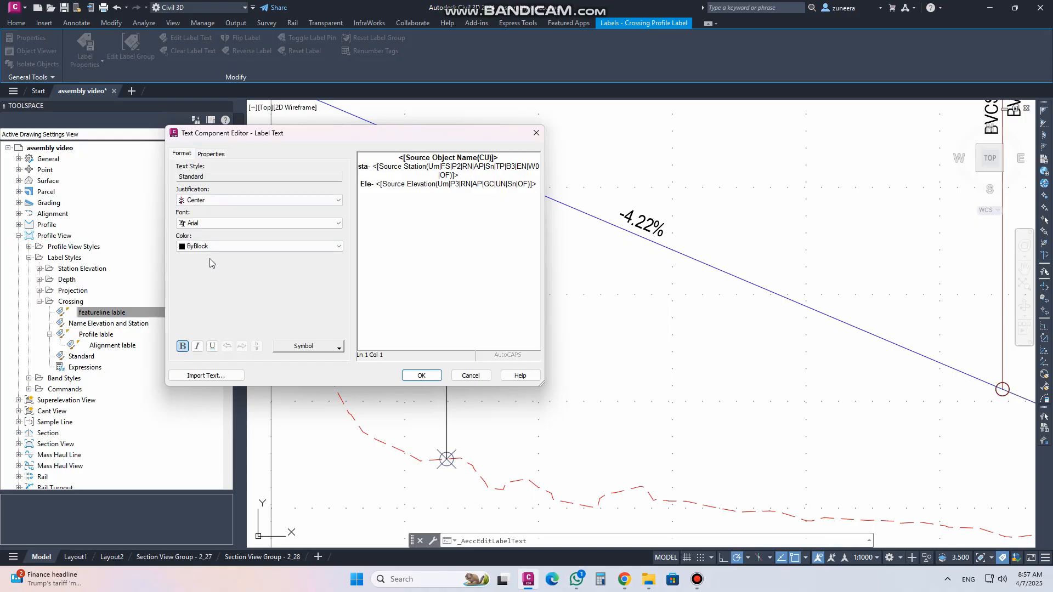
left_click_drag(427, 139, 282, 127)
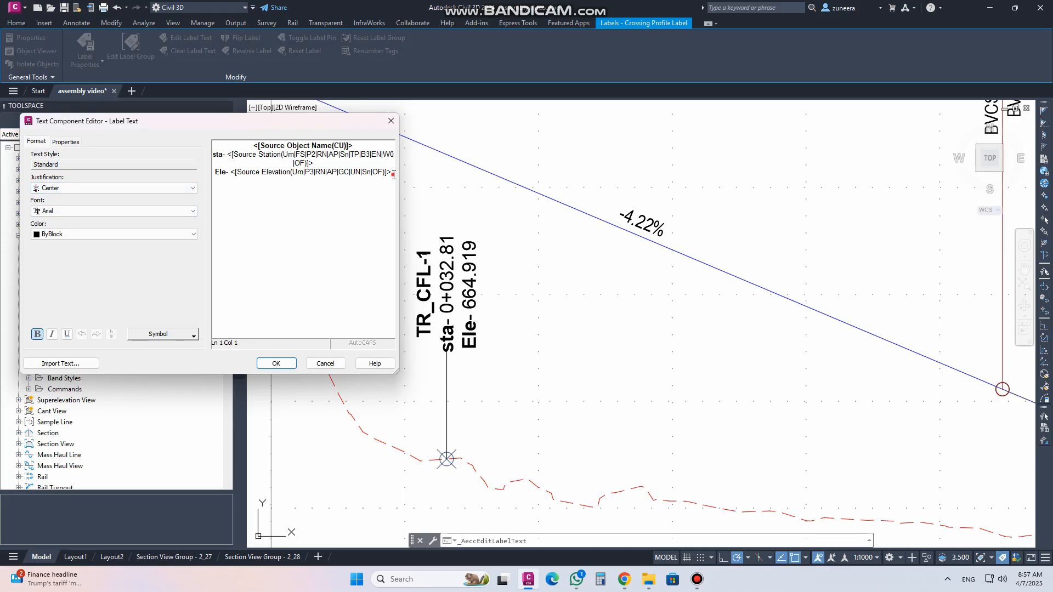
left_click_drag(393, 175, 231, 174)
left_click(75, 189)
left_click(76, 199)
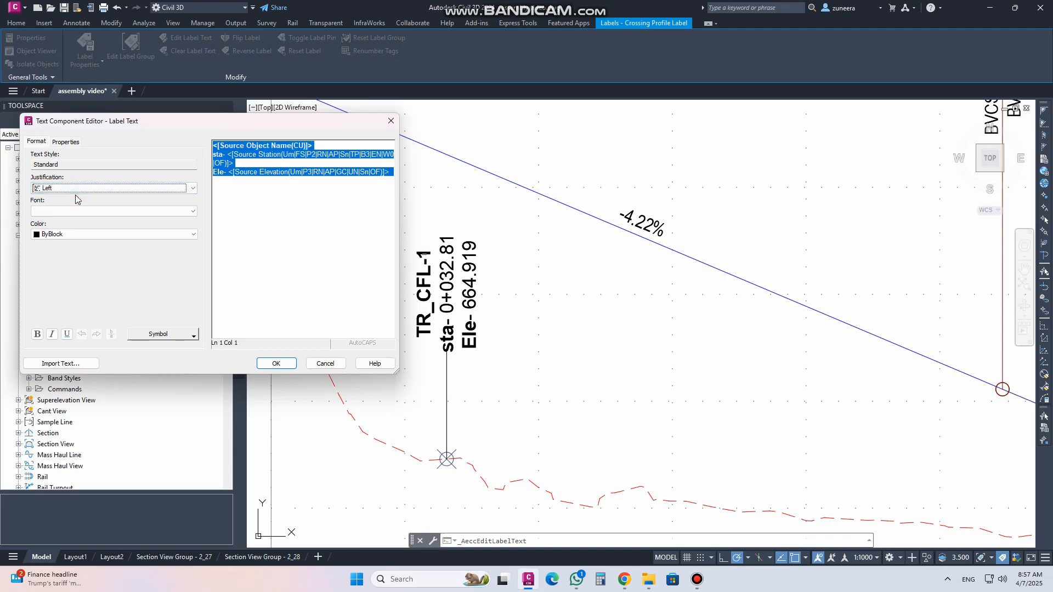
left_click(257, 364)
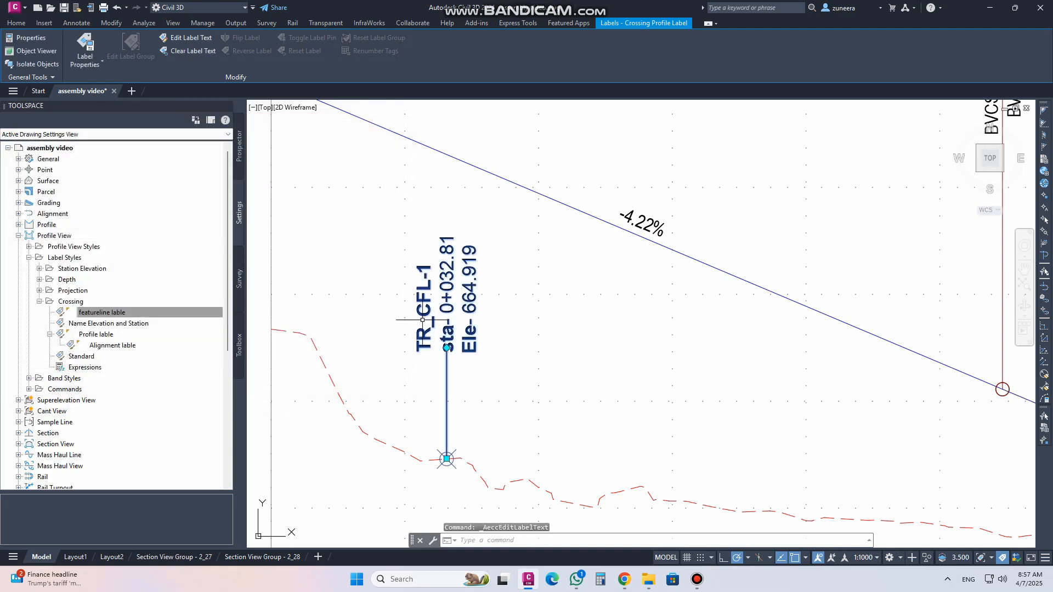
key("Escape")
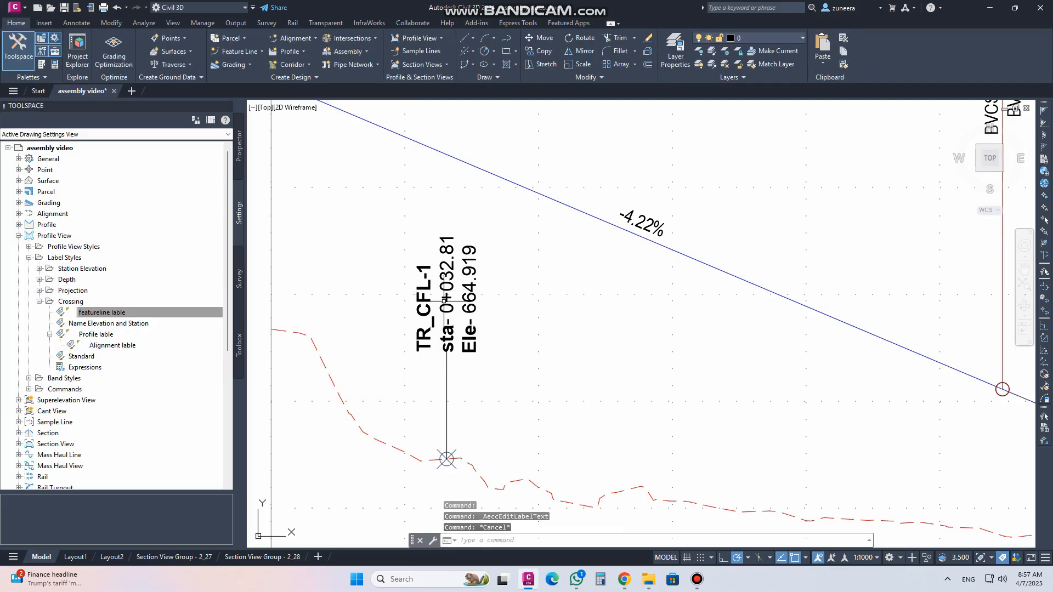
Try to drag the feature line crossing label away from its marker, then reset the label
left_click(447, 307)
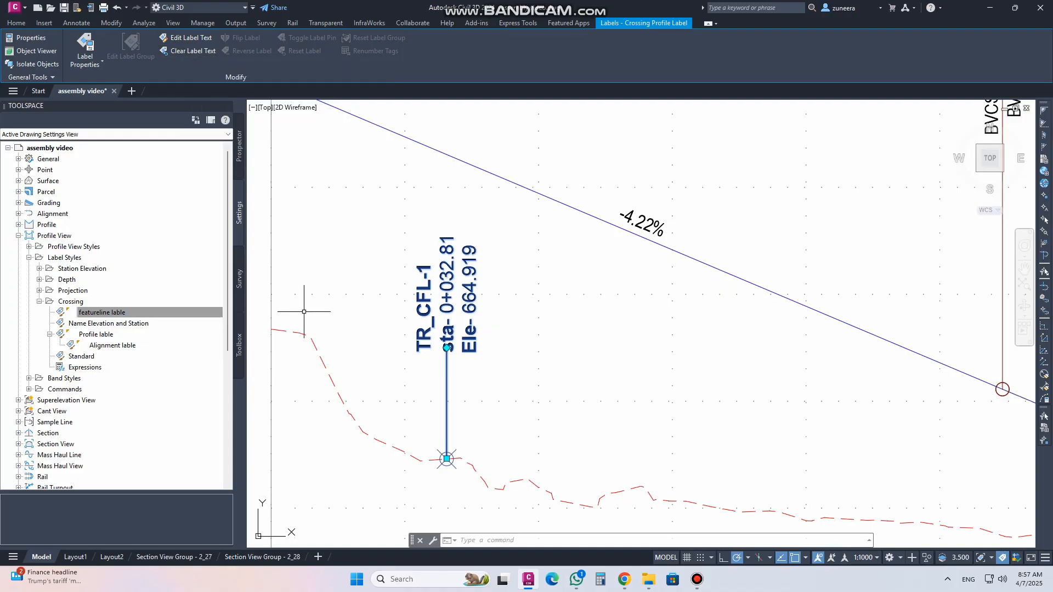
scroll(362, 293, "down", 4)
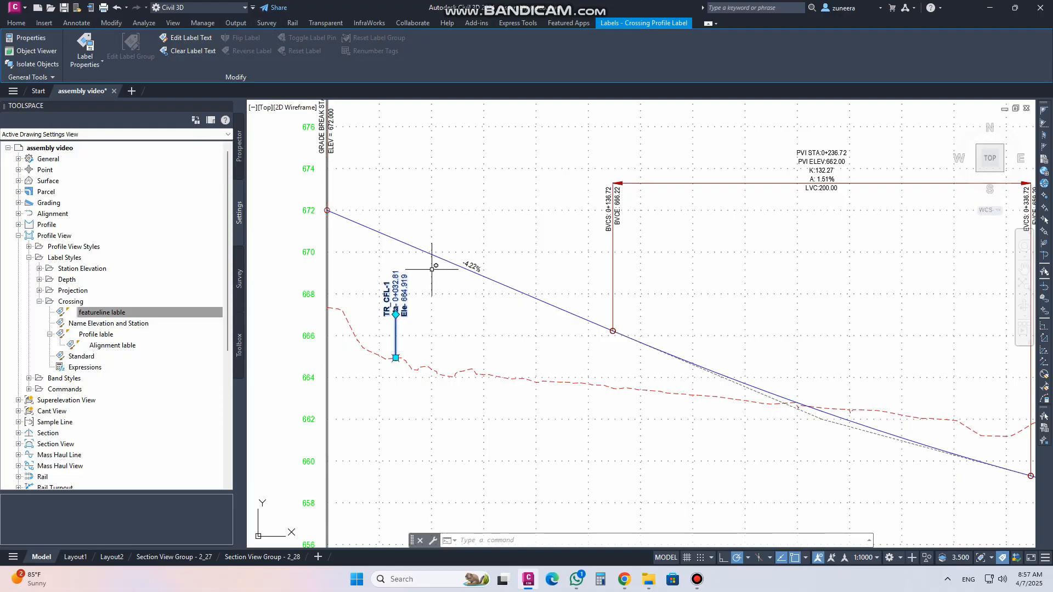
key("Escape")
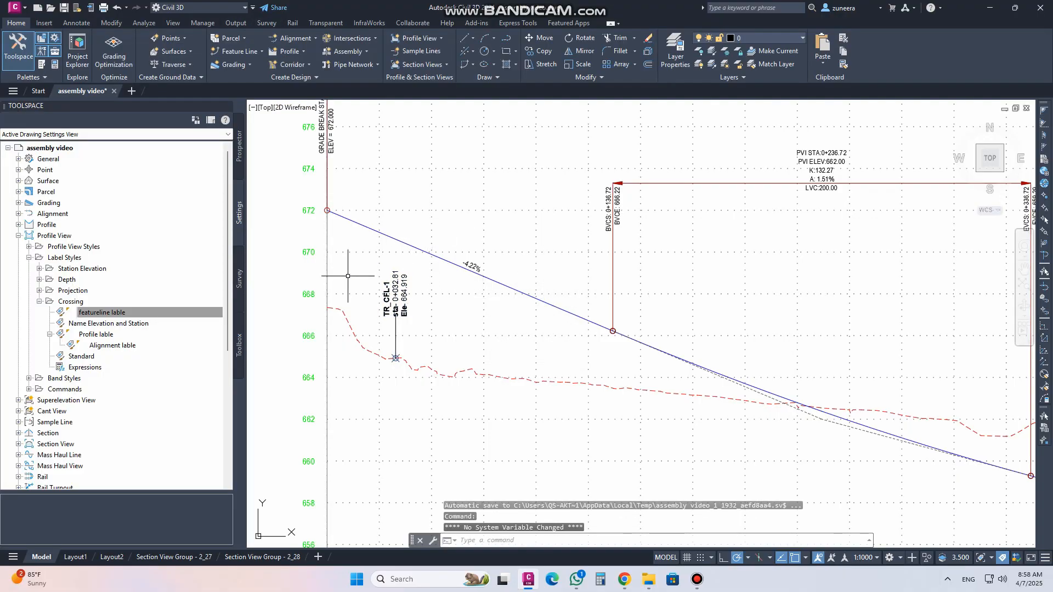
scroll(356, 294, "up", 4)
left_click(483, 254)
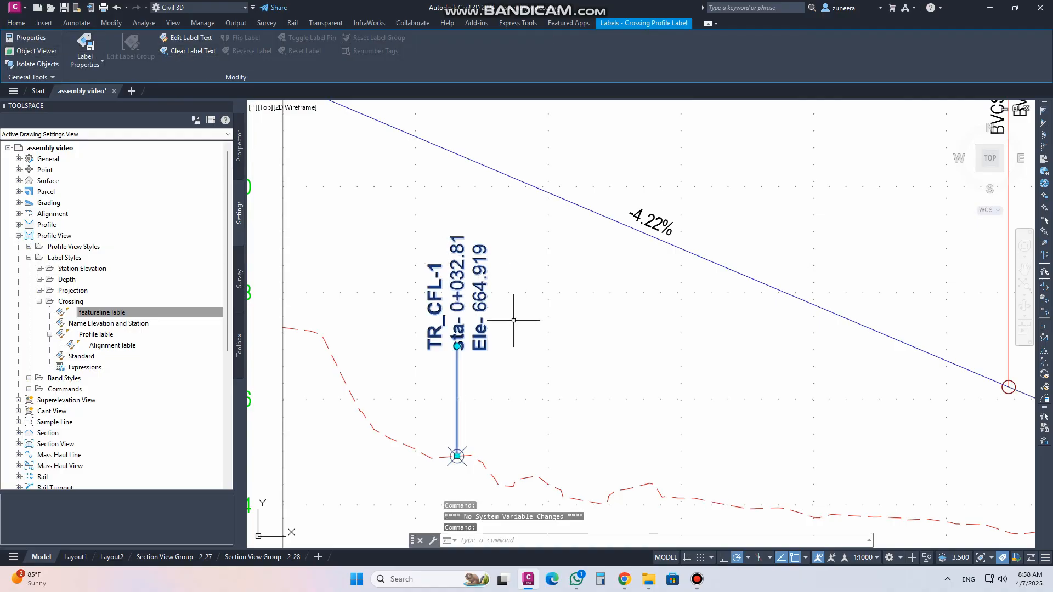
left_click(458, 346)
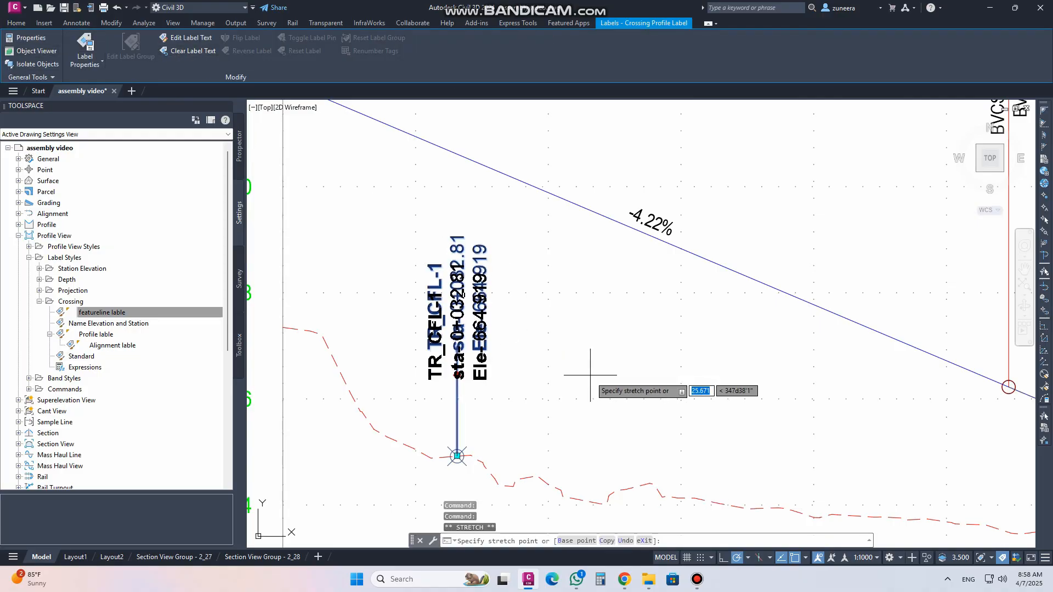
left_click(457, 456)
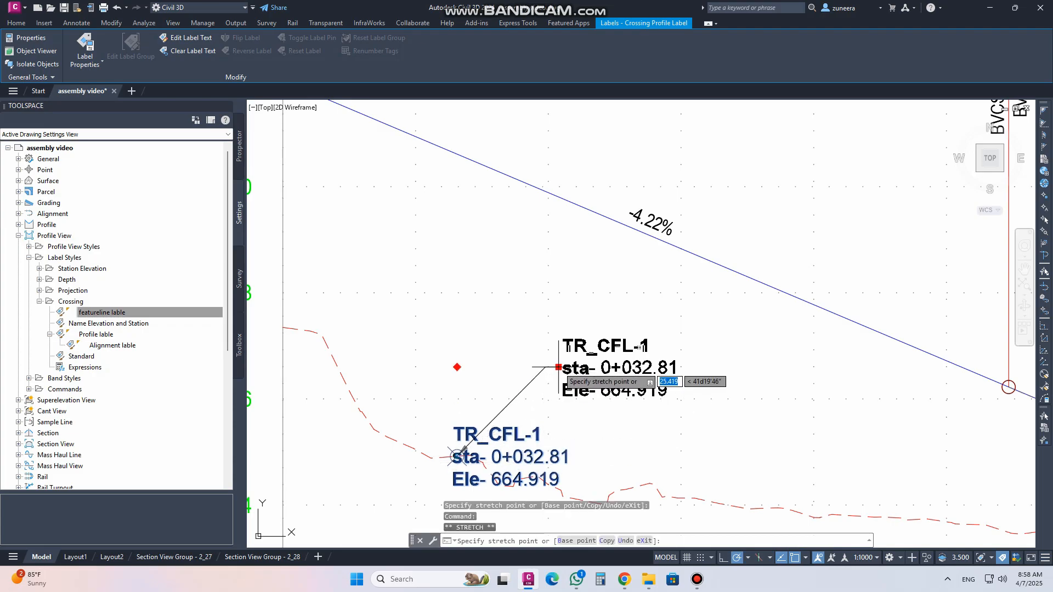
left_click(457, 365)
left_click(301, 51)
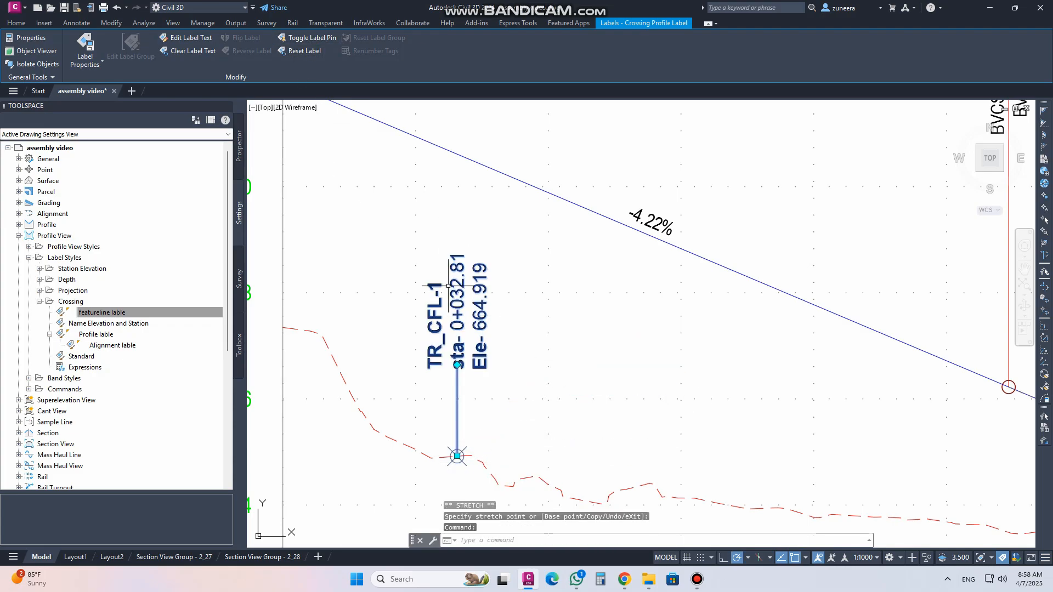
key("Escape")
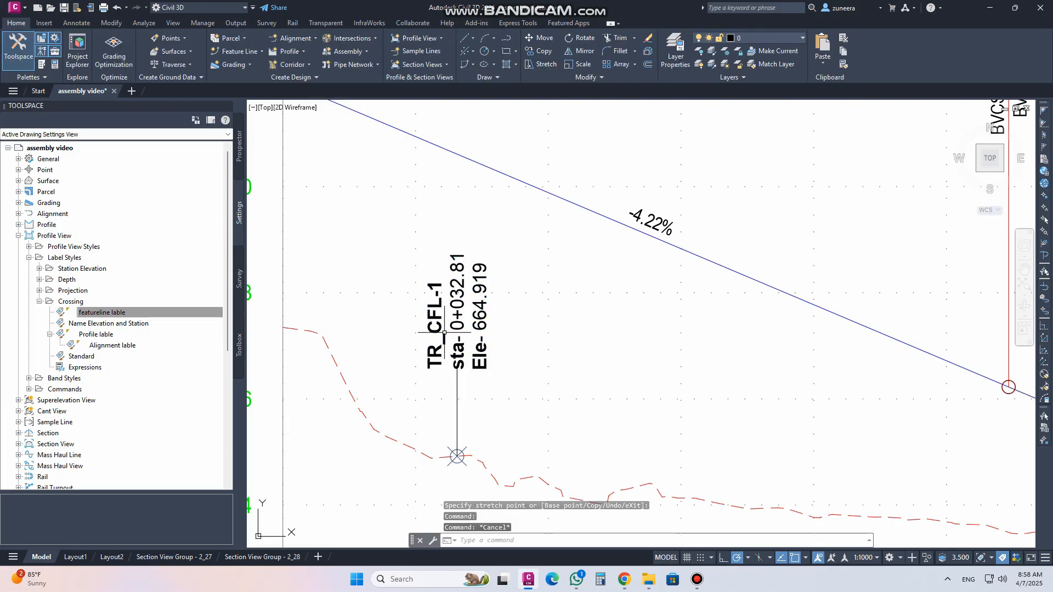
Drag the feature line crossing label up and to the right of its marker with an angled leader
left_click(457, 329)
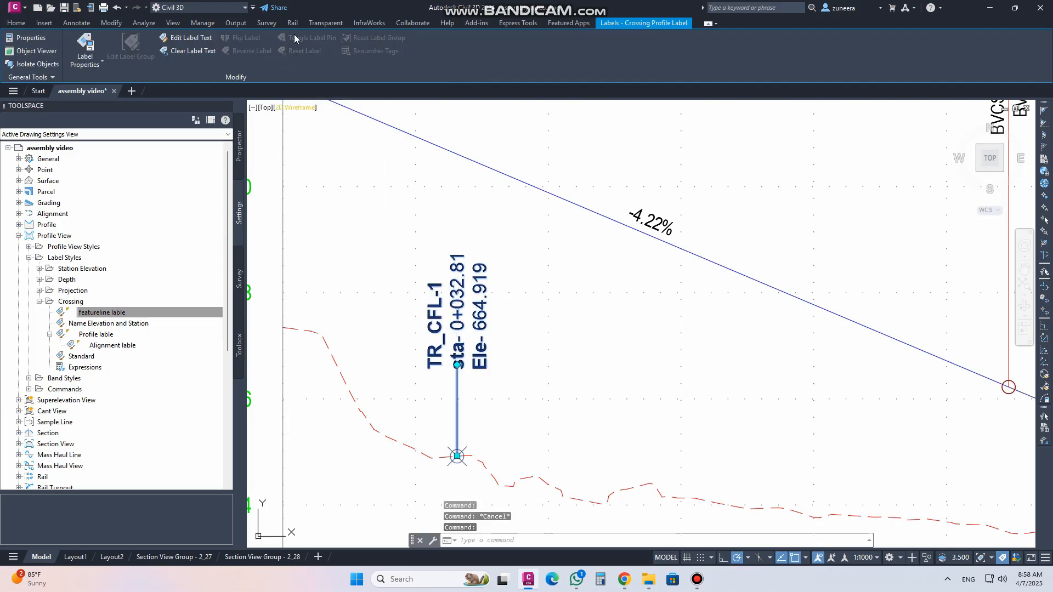
left_click(457, 365)
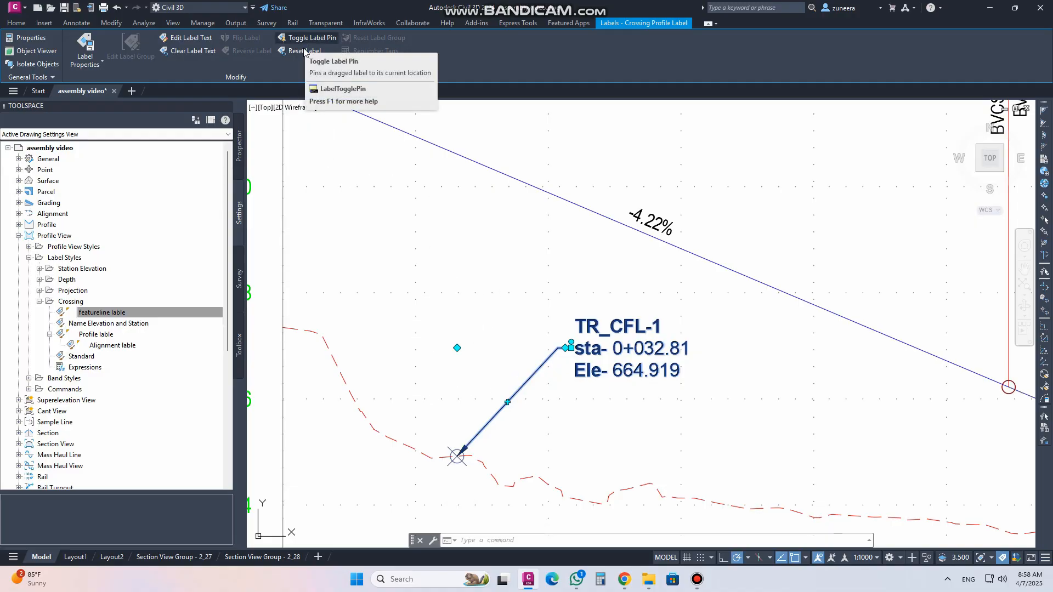
mouse_move(456, 470)
middle_mouse_down()
mouse_move(459, 482)
mouse_move(468, 369)
middle_mouse_up()
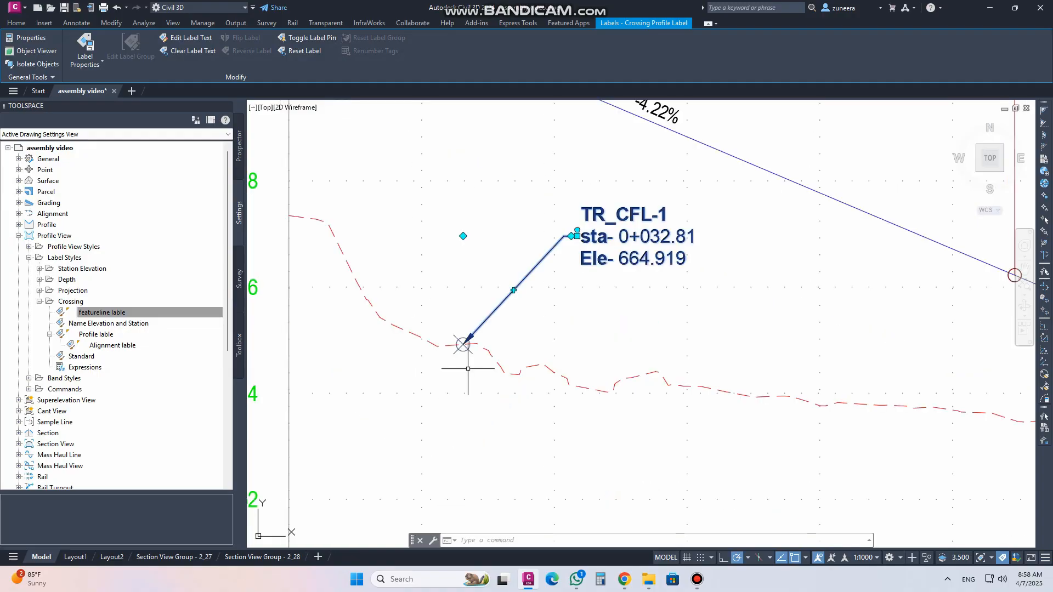
Draw a tall narrow rectangle from the grade line down past the existing ground line
type("re")
key("Return")
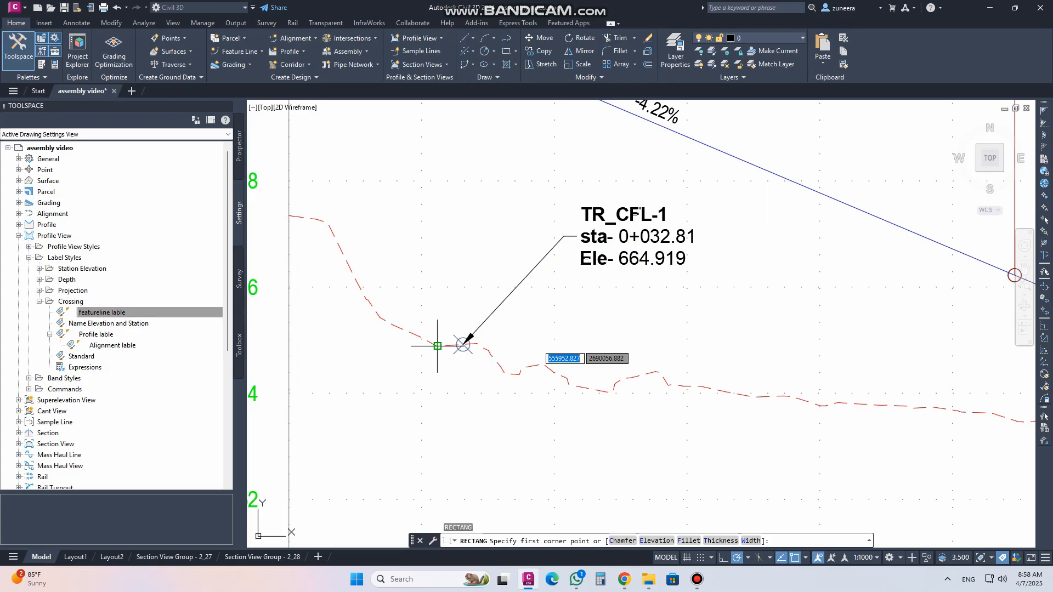
scroll(469, 379, "down", 3)
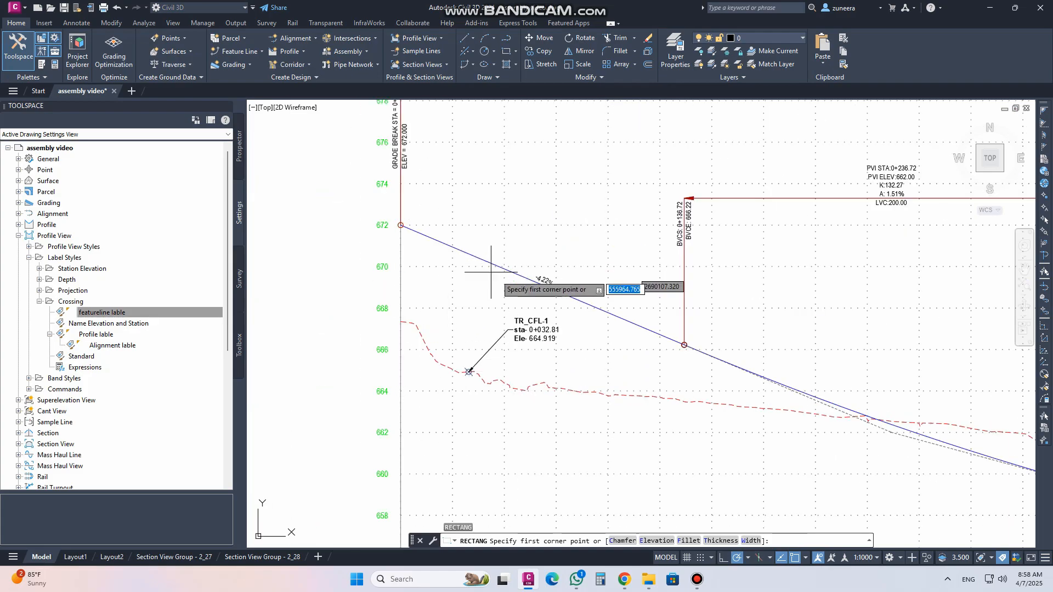
scroll(612, 327, "up", 4)
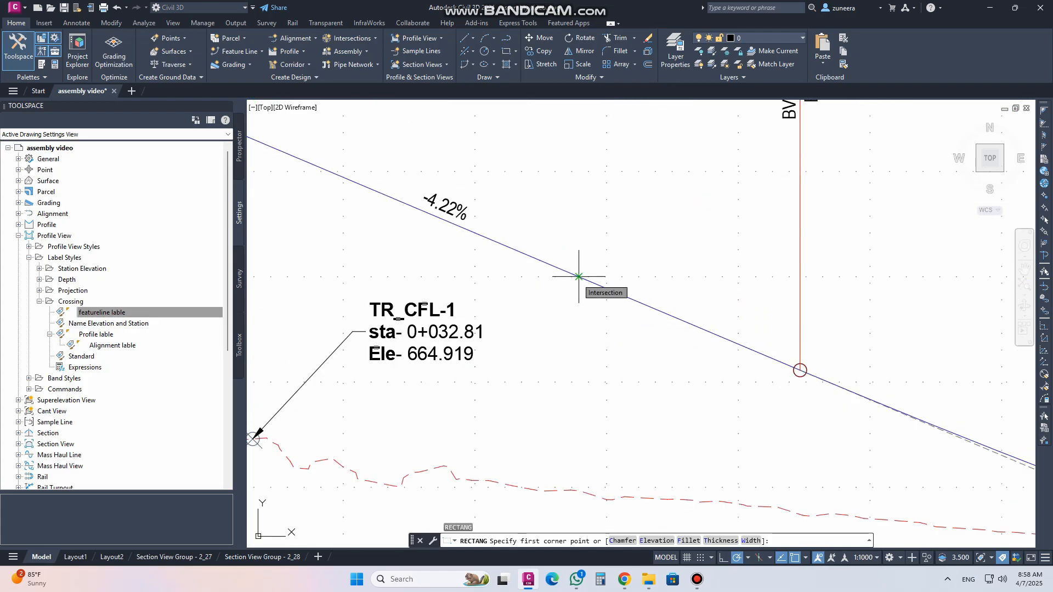
left_click(578, 276)
scroll(577, 282, "down", 2)
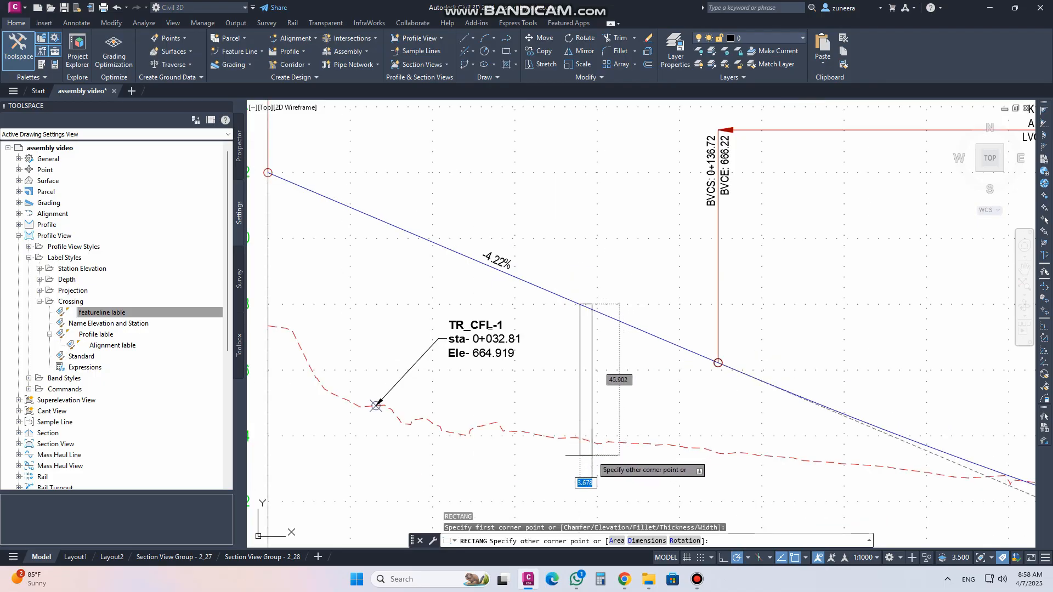
left_click(592, 456)
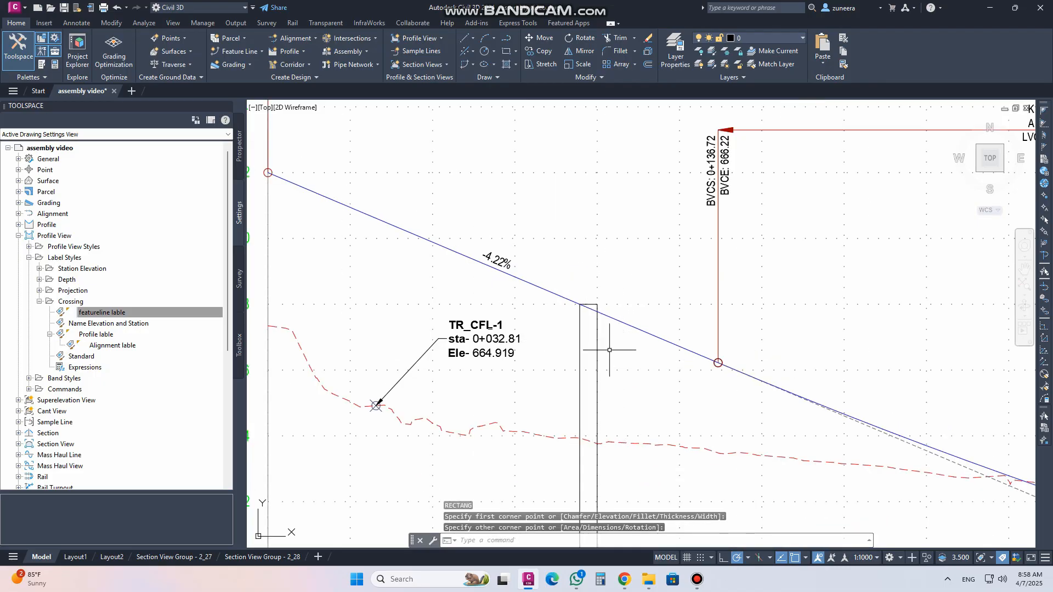
Move the rectangle so its top corner sits on the feature line crossing marker
type("m")
key("Return")
left_click(598, 354)
key("Return")
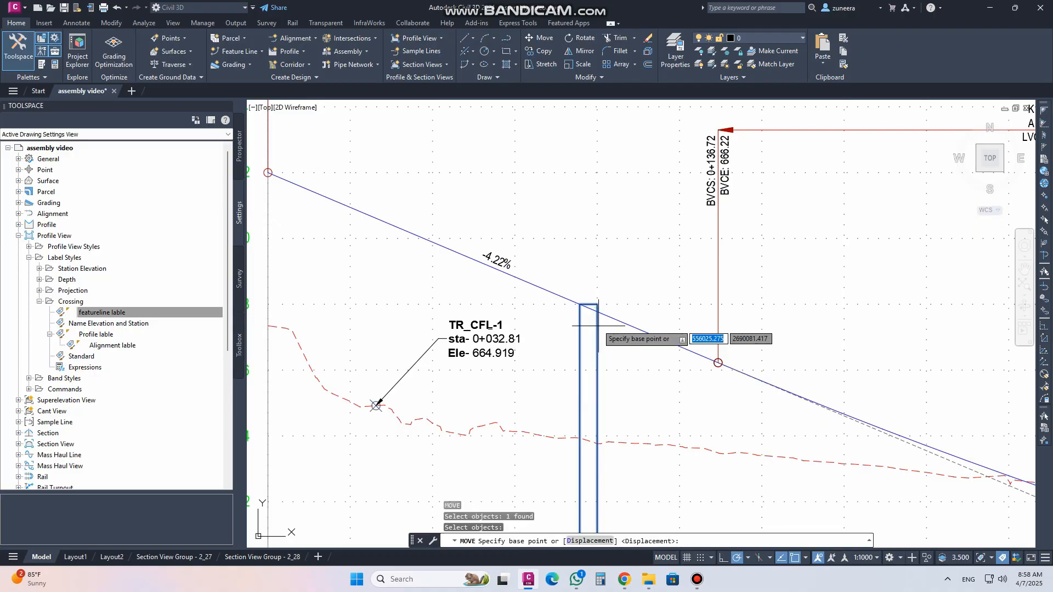
left_click(581, 305)
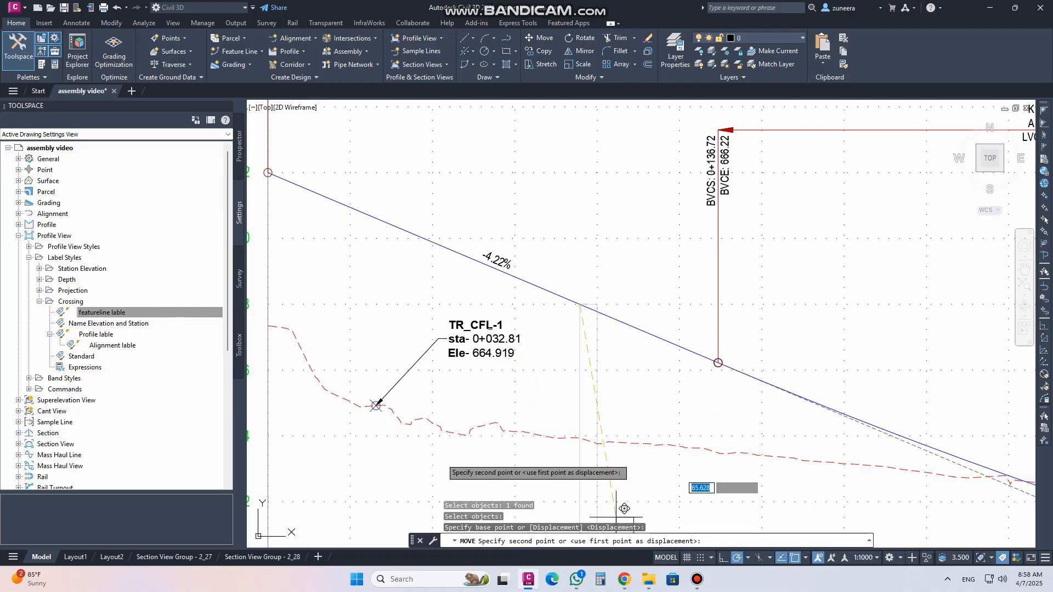
scroll(362, 408, "up", 4)
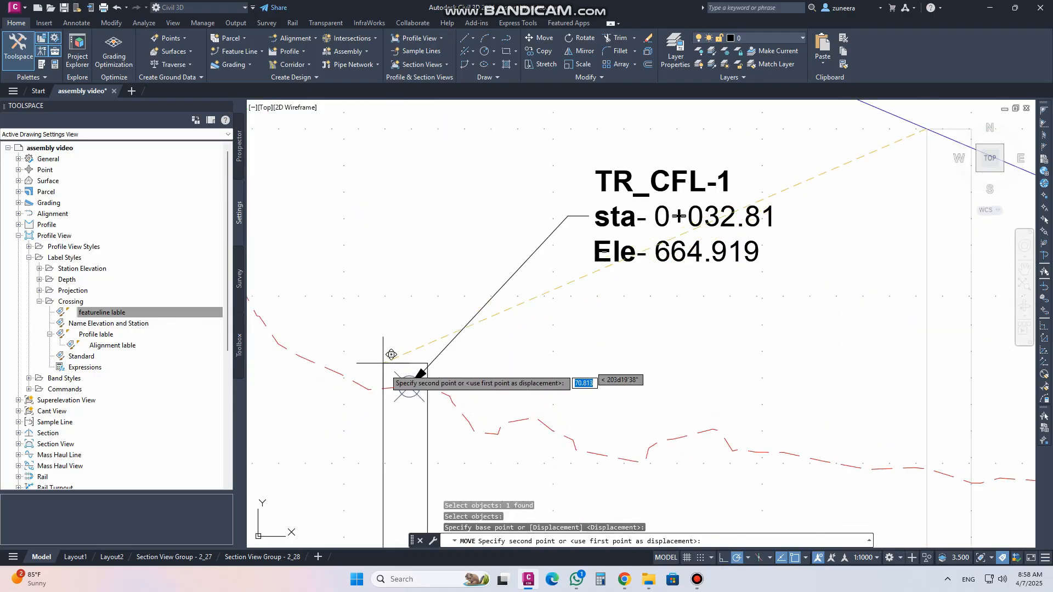
left_click(369, 390)
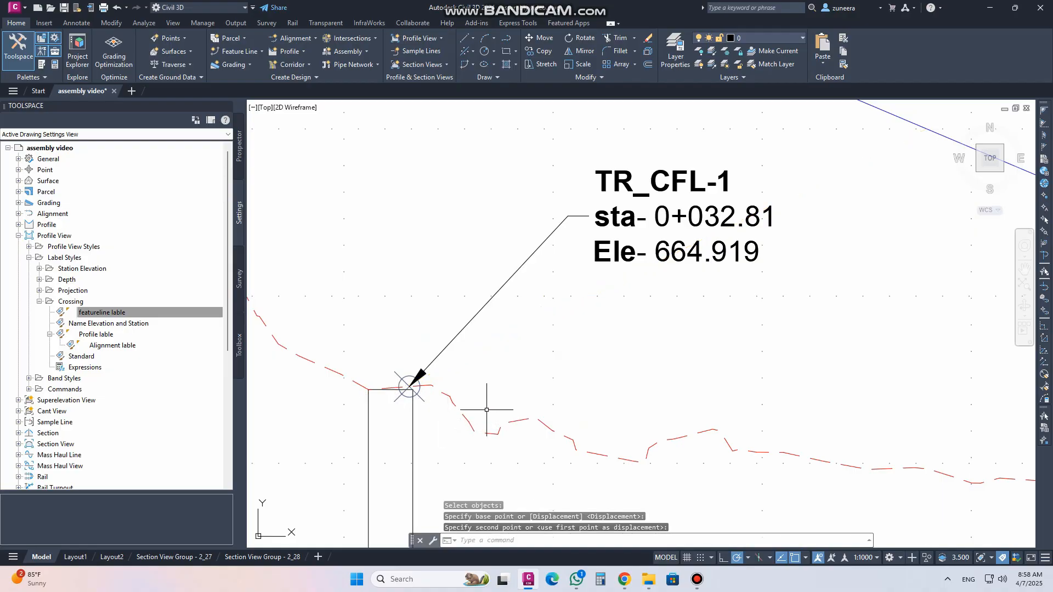
Pin the feature line crossing label at its current location
scroll(487, 420, "down", 3)
scroll(466, 269, "up", 1)
scroll(451, 268, "up", 3)
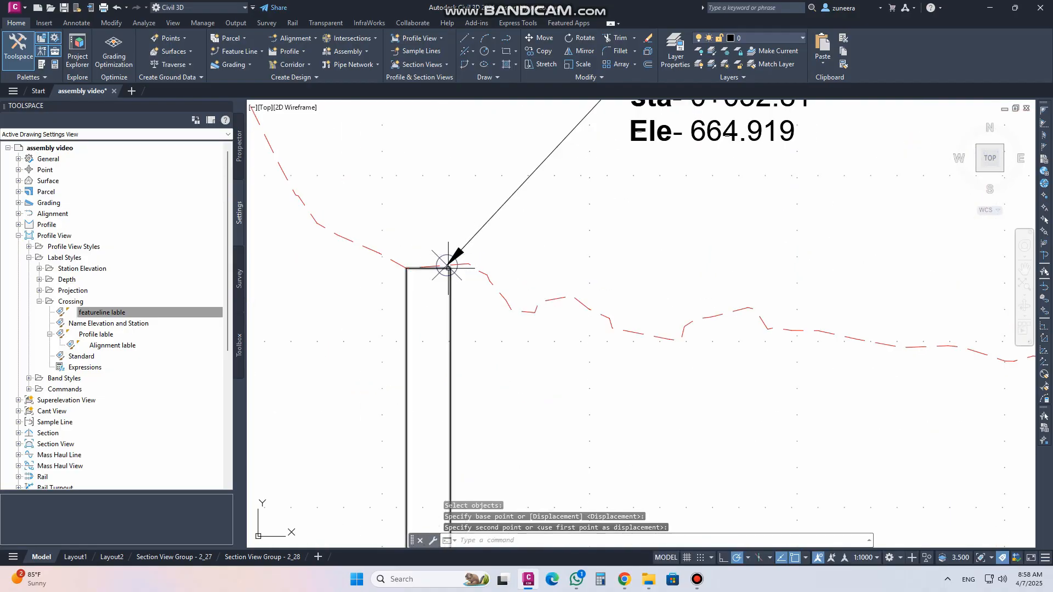
scroll(427, 264, "down", 2)
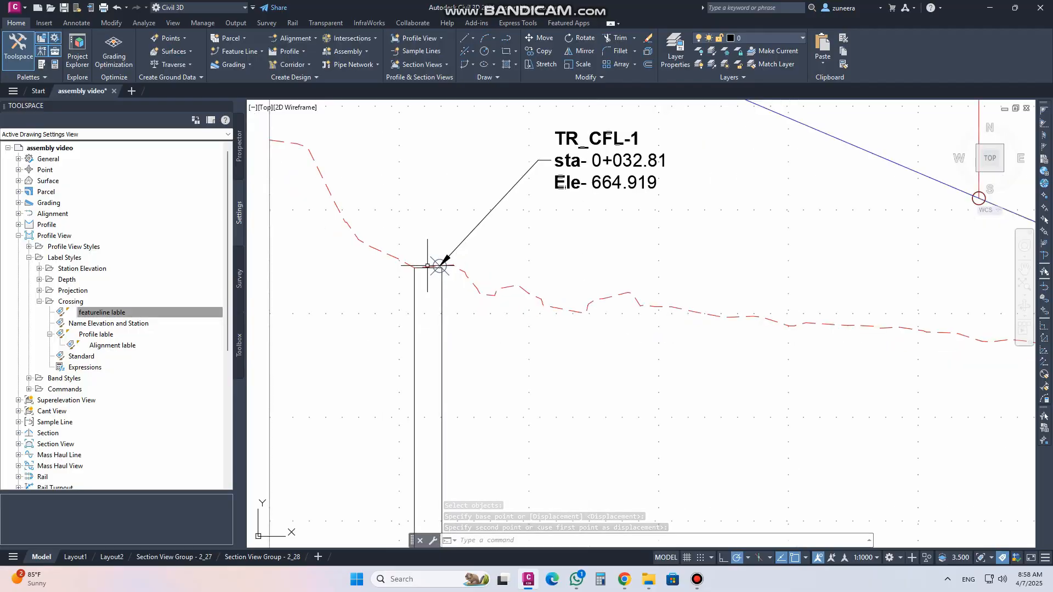
scroll(427, 266, "down", 2)
scroll(471, 202, "up", 2)
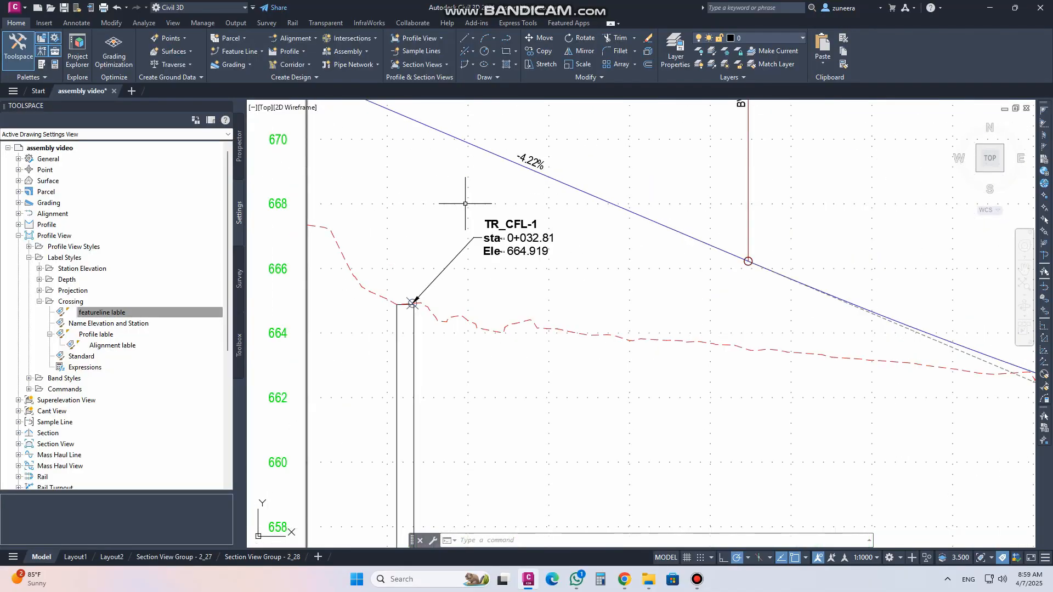
left_click(510, 237)
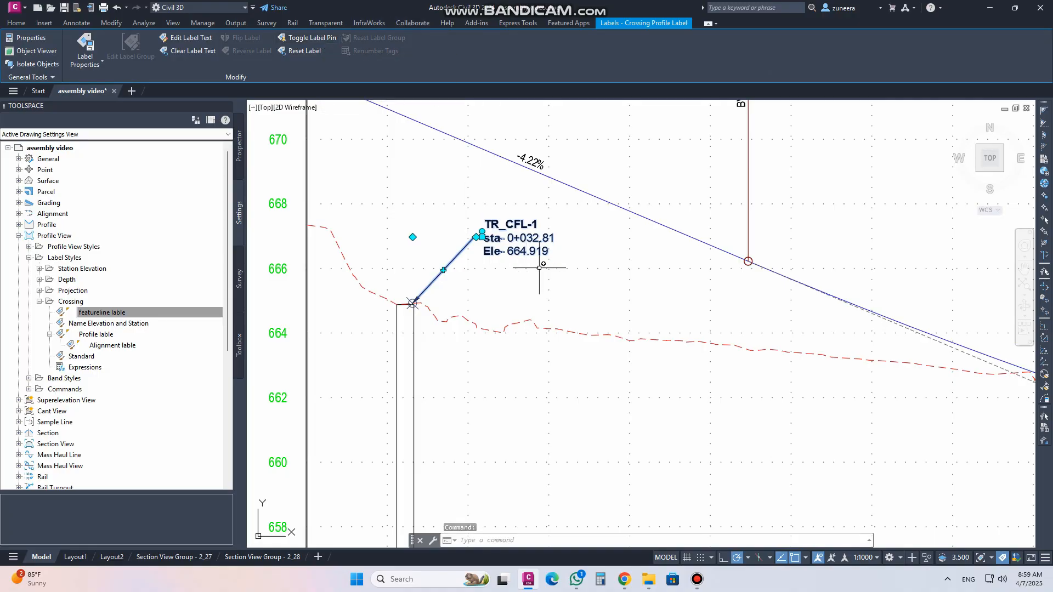
left_click(311, 37)
left_click(483, 236)
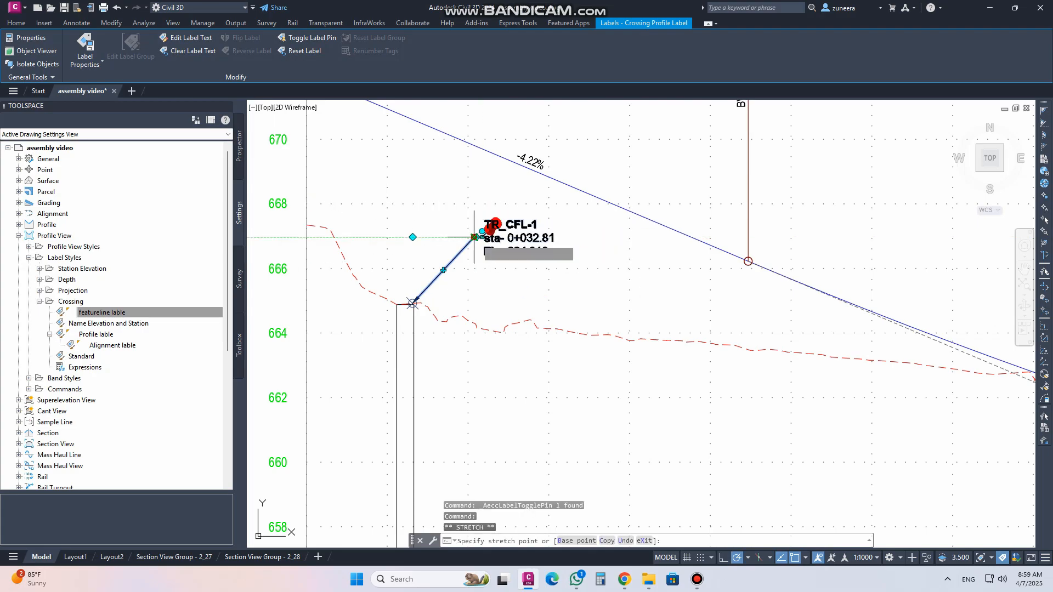
key("Escape")
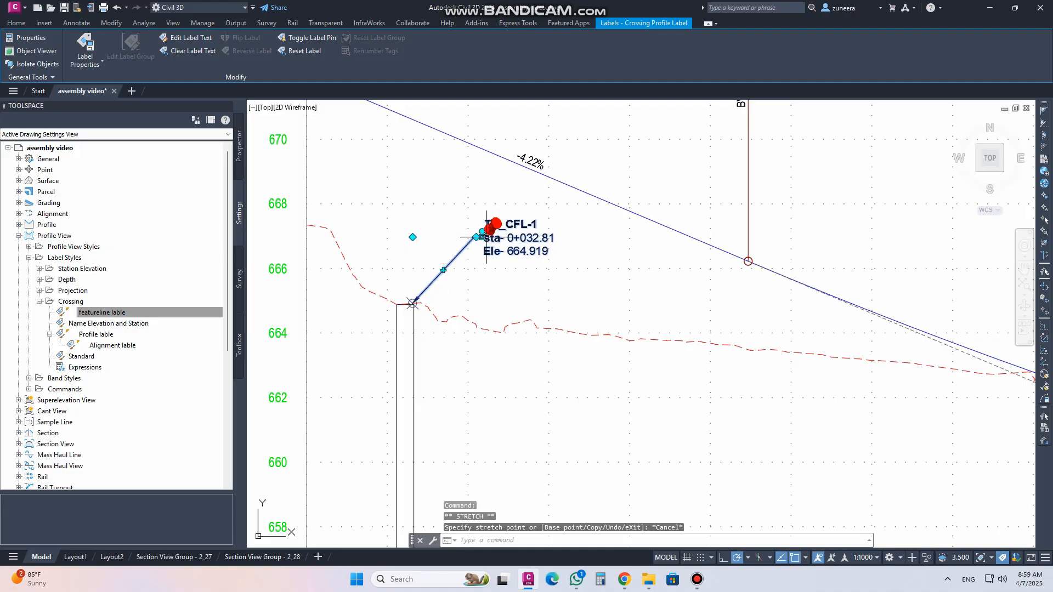
scroll(486, 237, "up", 4)
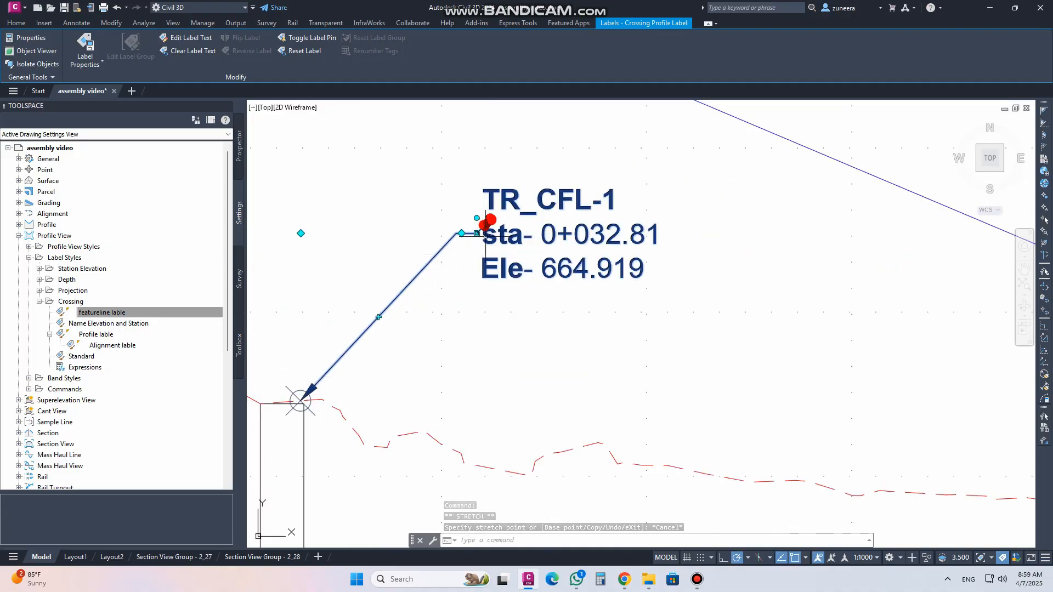
left_click(477, 234)
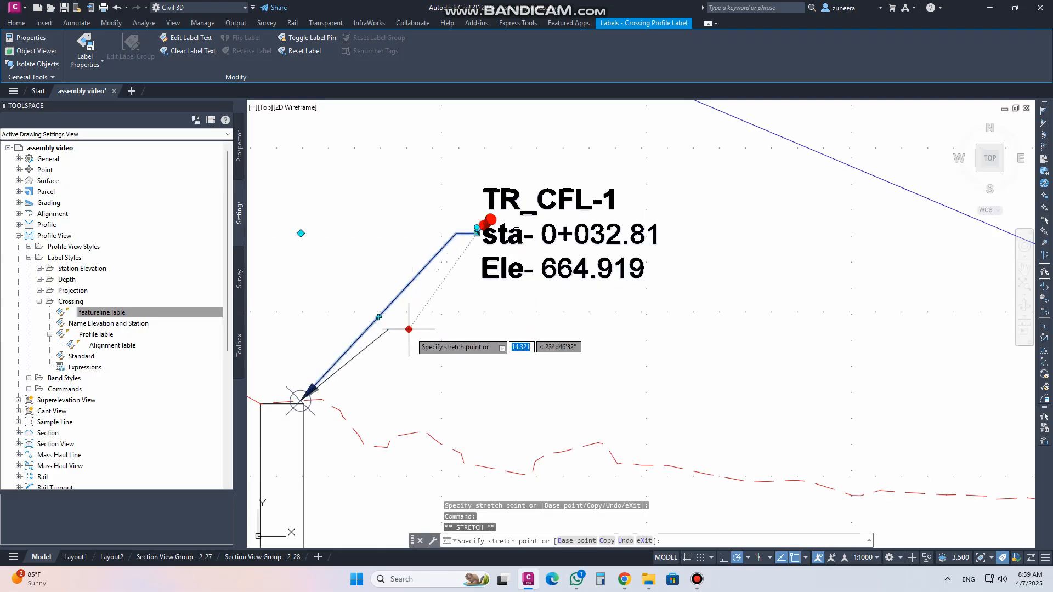
scroll(467, 381, "down", 4)
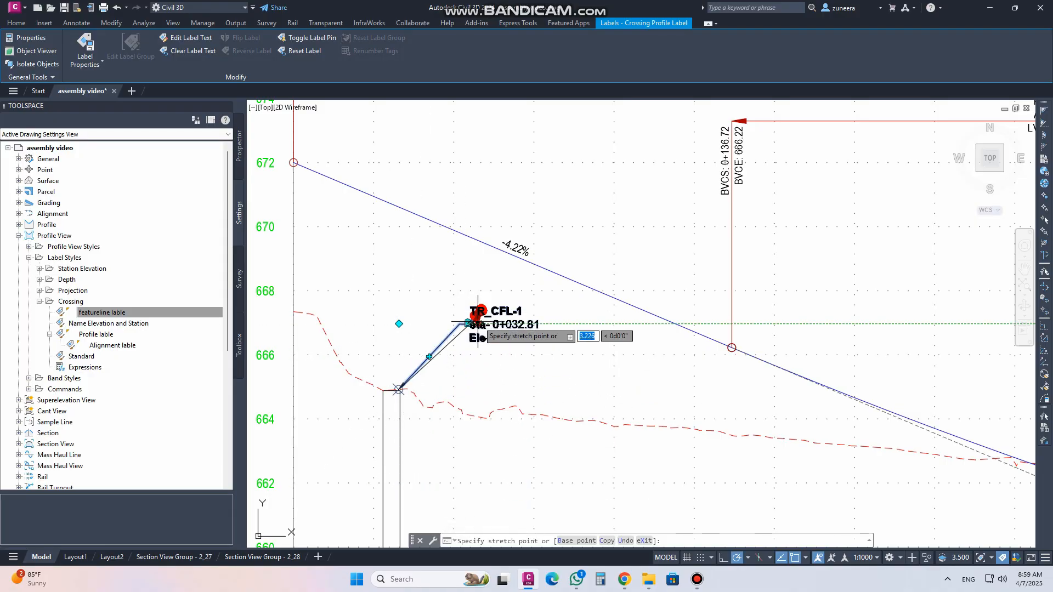
key("Escape")
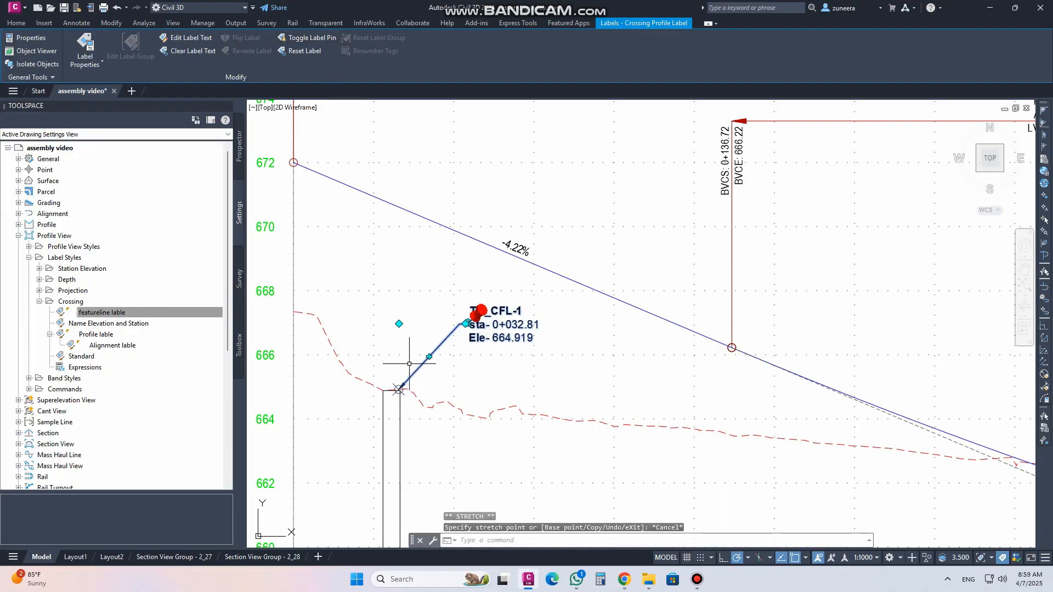
Reset the feature line crossing label to its default location
scroll(390, 373, "down", 5)
scroll(384, 349, "up", 4)
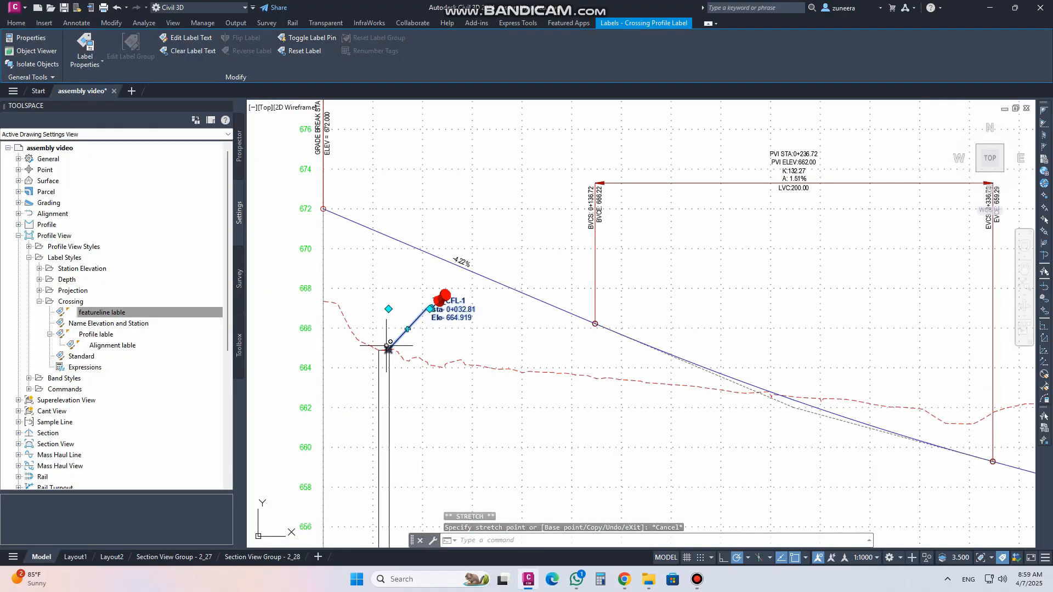
left_click(305, 51)
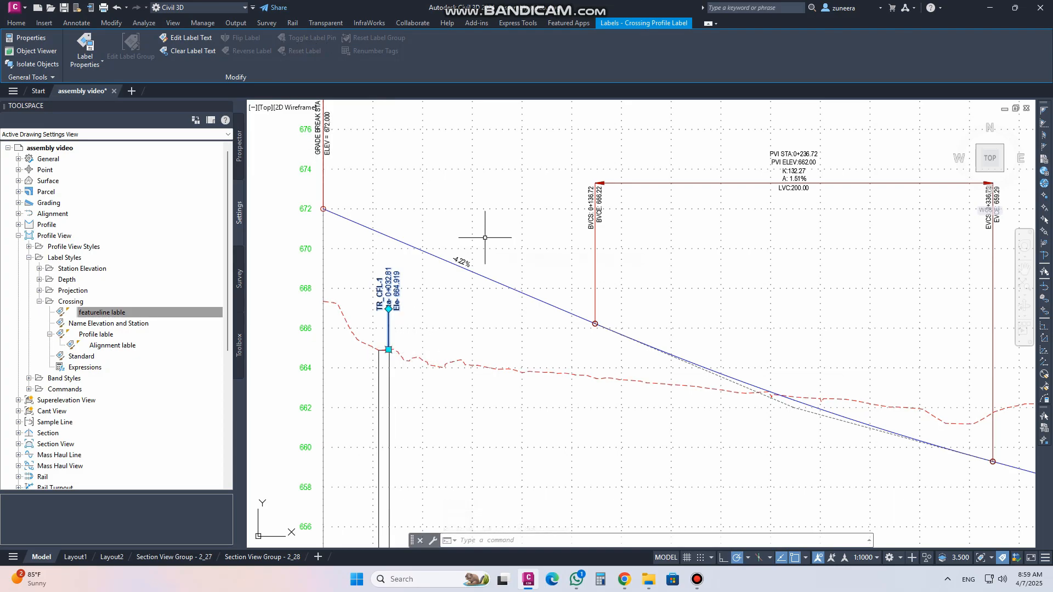
key("Escape")
Try to move the profile crossing label closer to the pipe crossing line
scroll(485, 238, "down", 2)
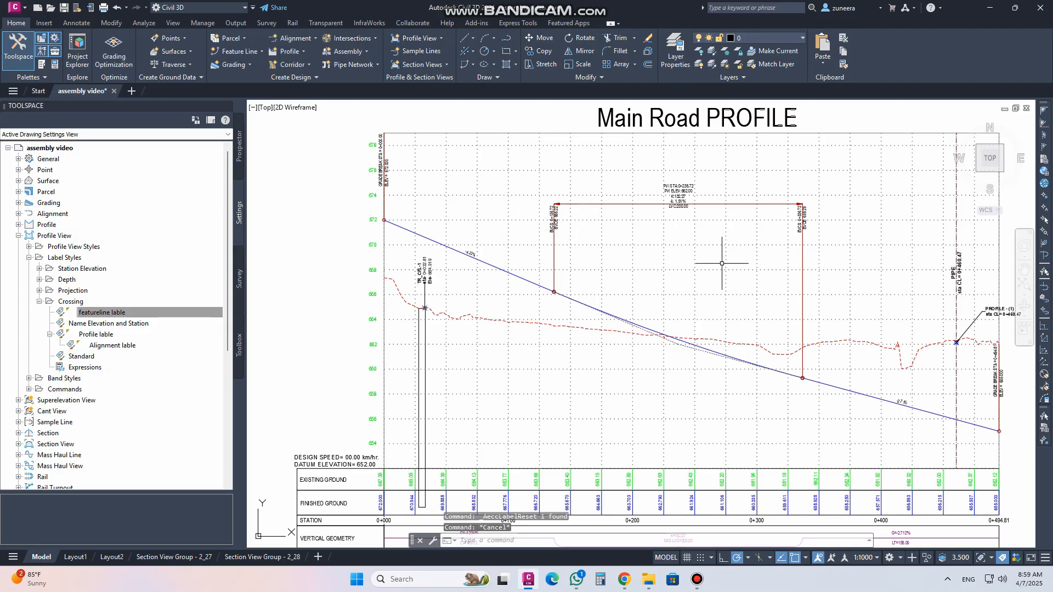
middle_click_drag(722, 263, 435, 252)
scroll(724, 296, "up", 5)
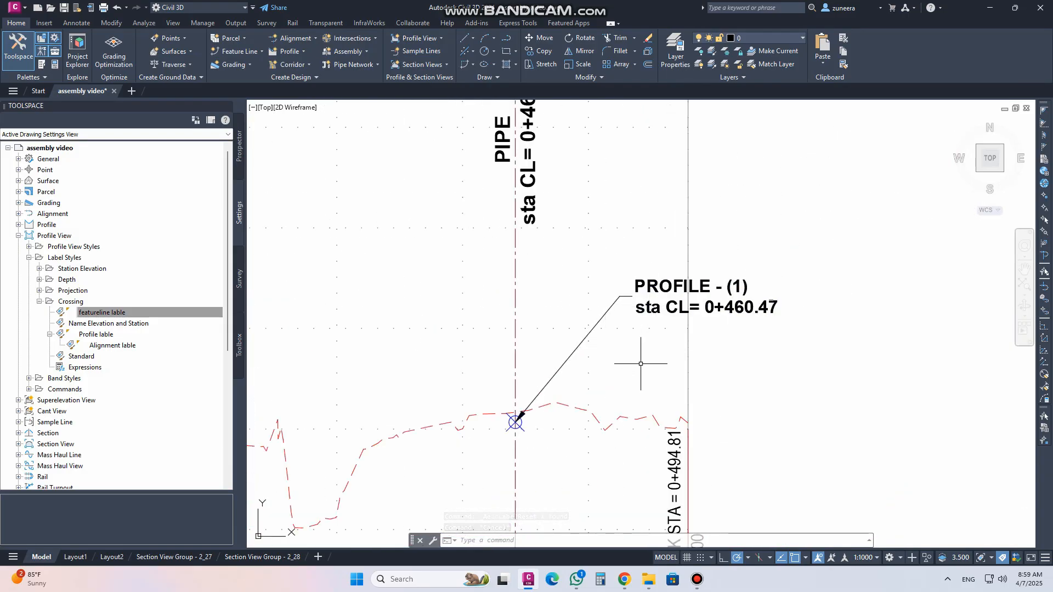
left_click(666, 286)
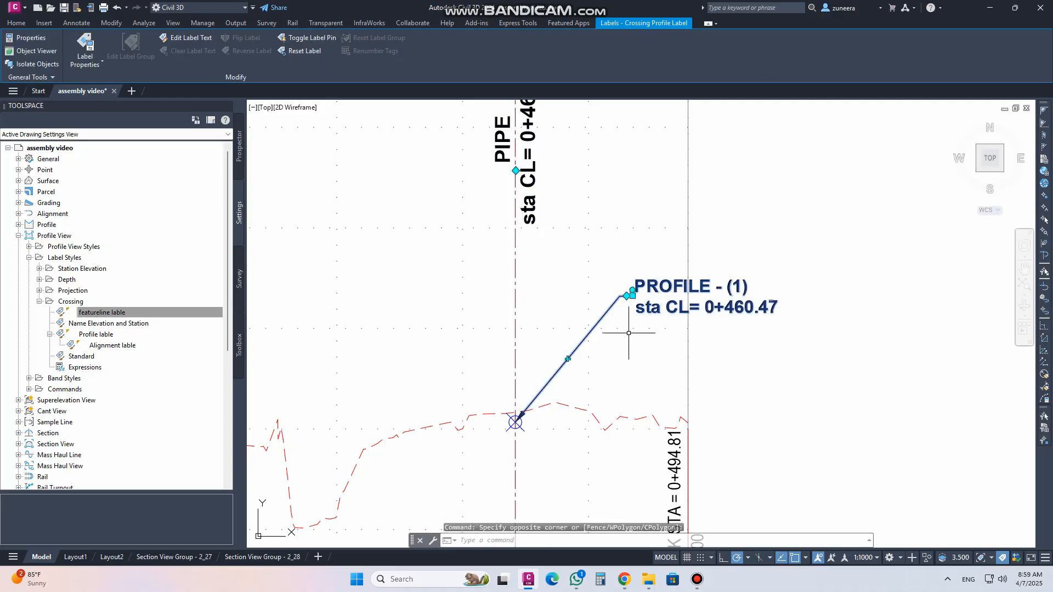
scroll(630, 332, "down", 2)
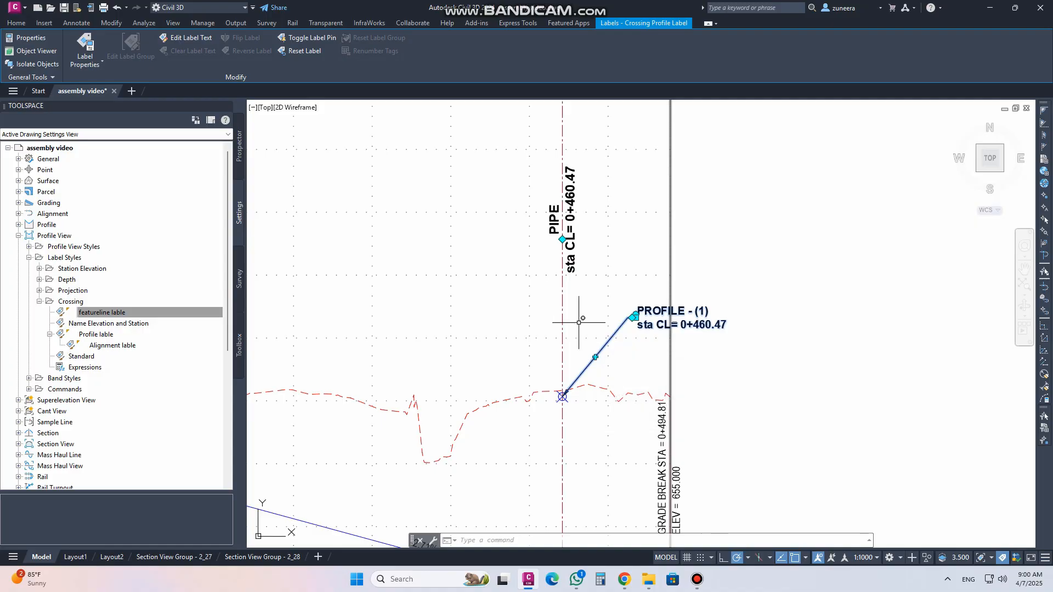
left_click(635, 317)
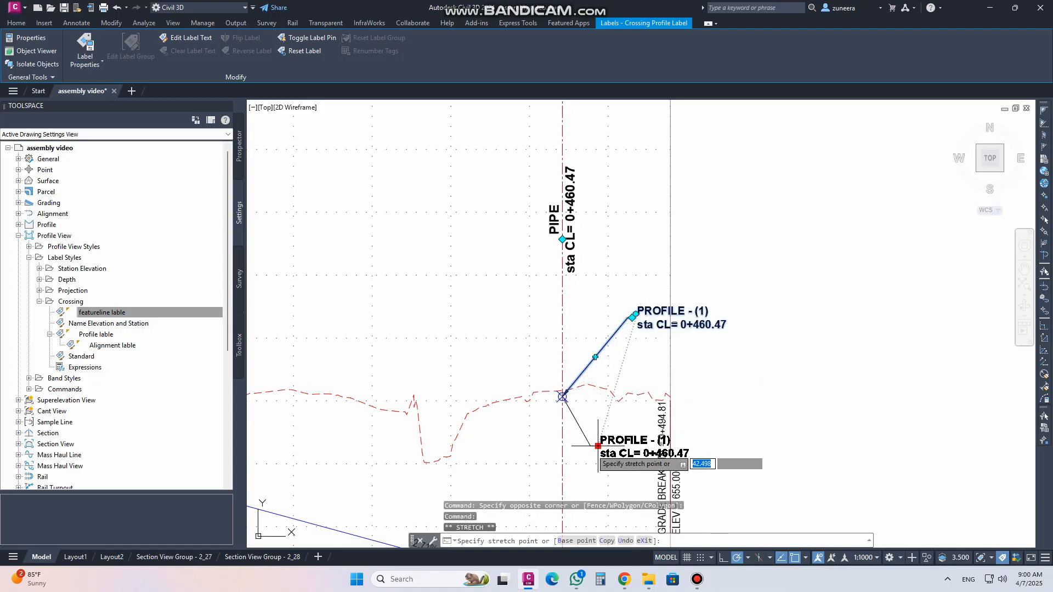
left_click(594, 286)
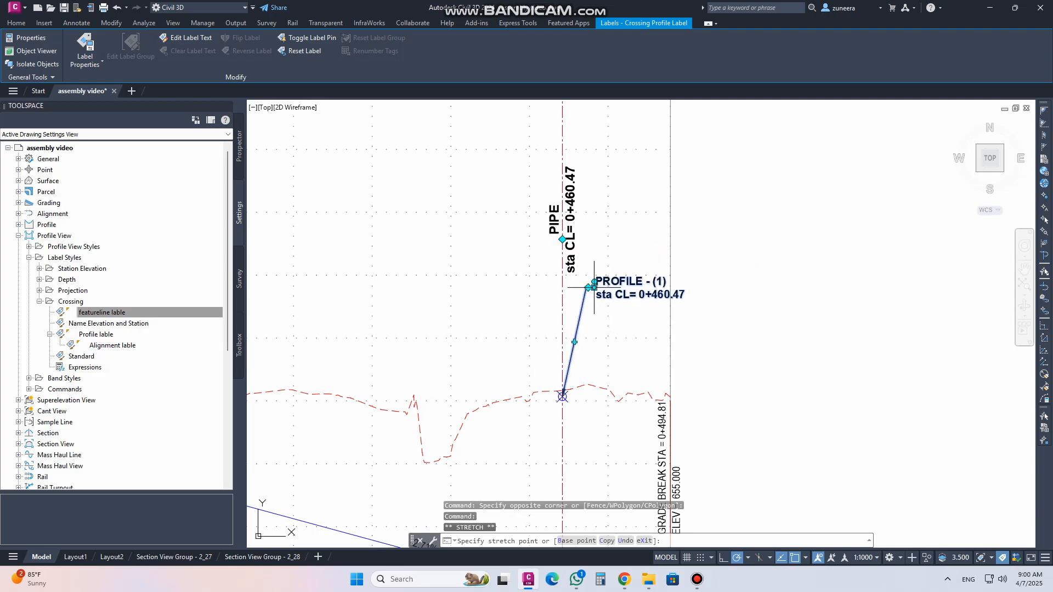
left_click(594, 282)
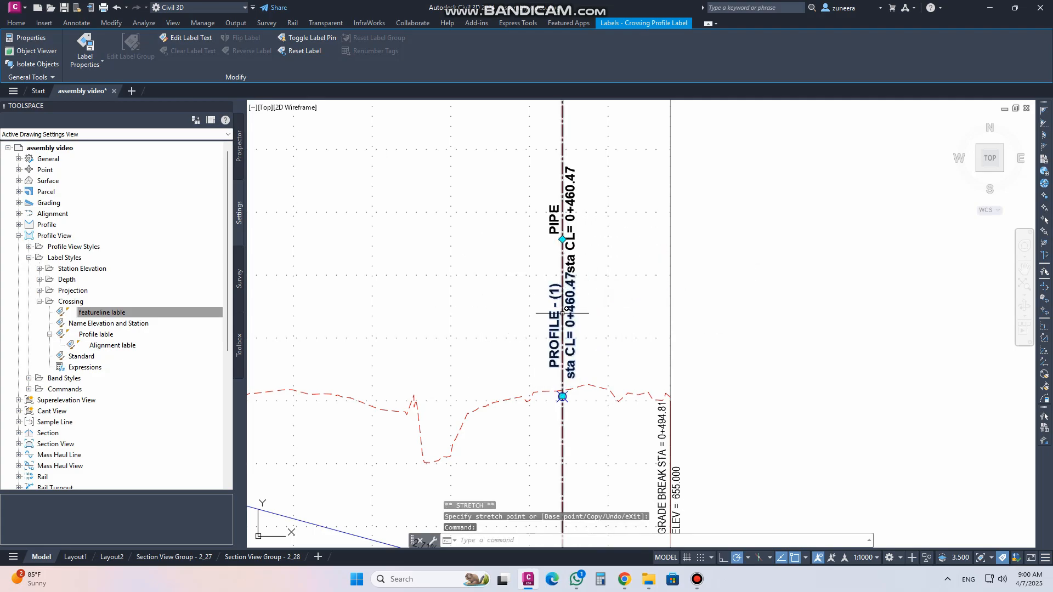
Reposition the profile crossing label to the left of the pipe line, adding a bend to its leader
left_click(562, 396)
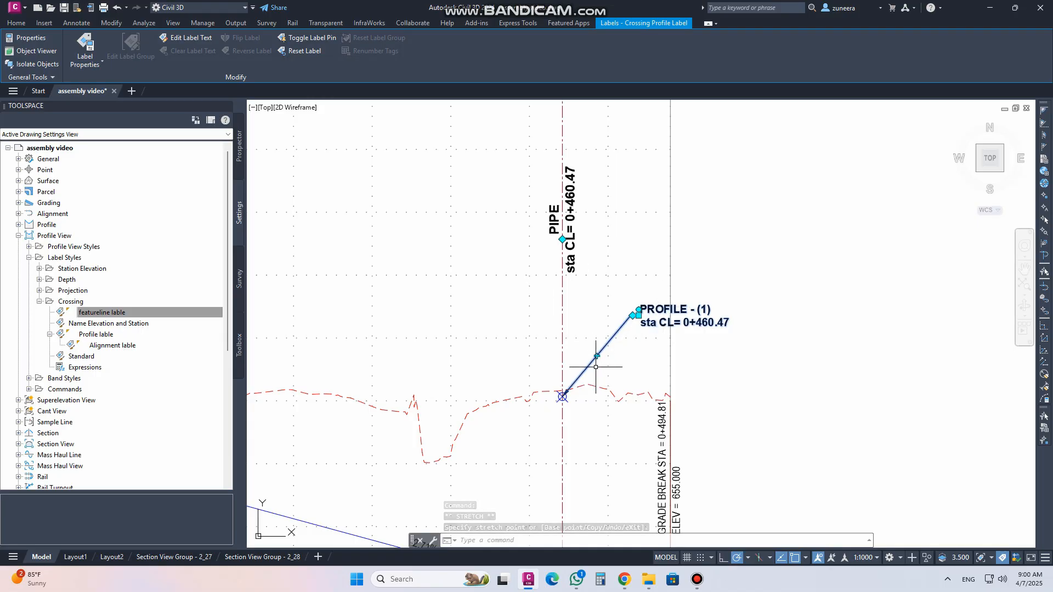
left_click(590, 326)
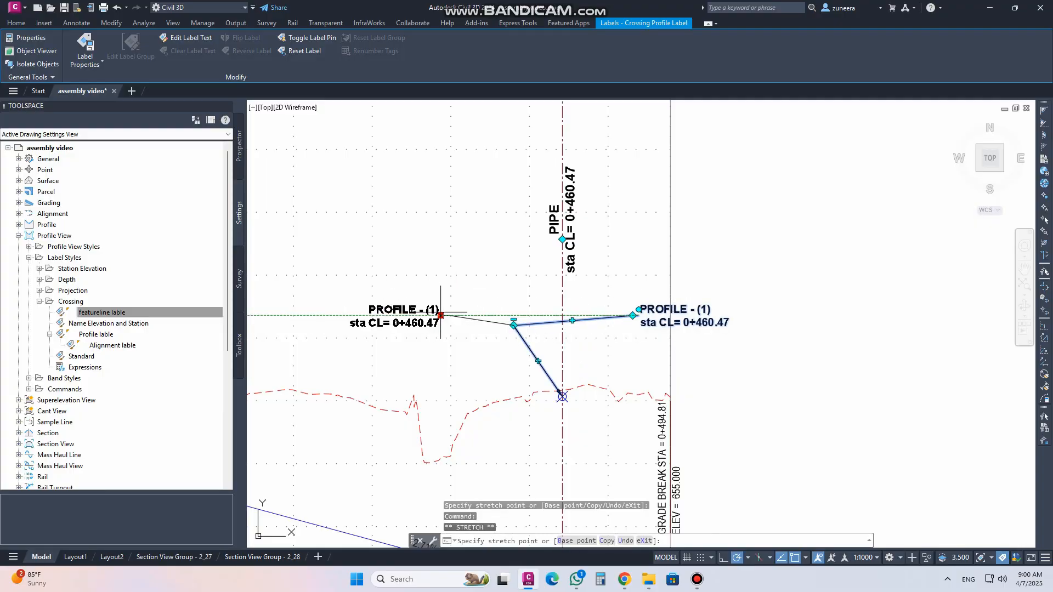
left_click(432, 299)
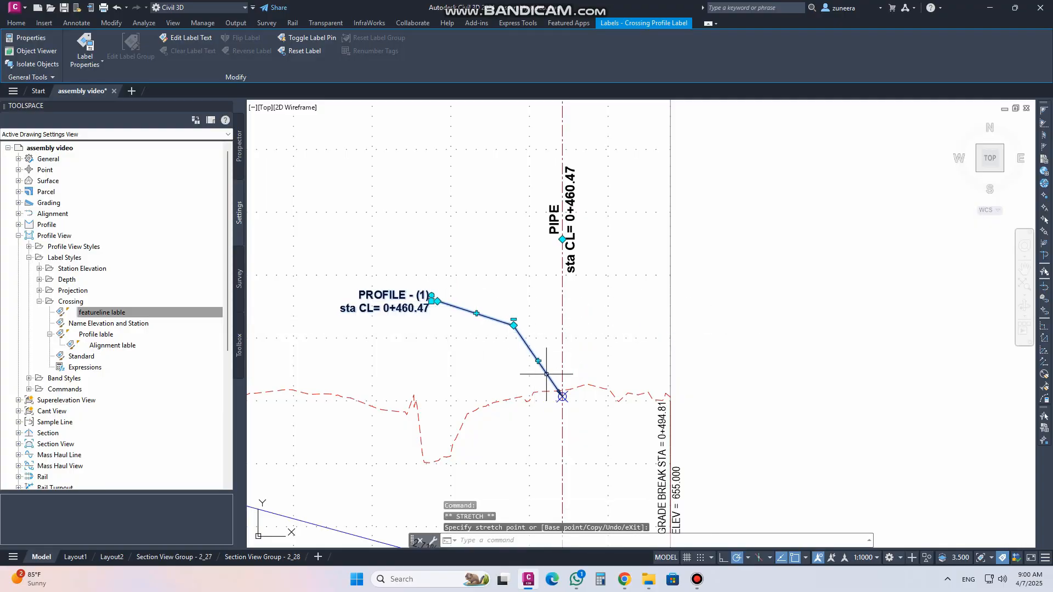
Review the Main Road profile view with the adjusted crossing labels
scroll(548, 357, "down", 3)
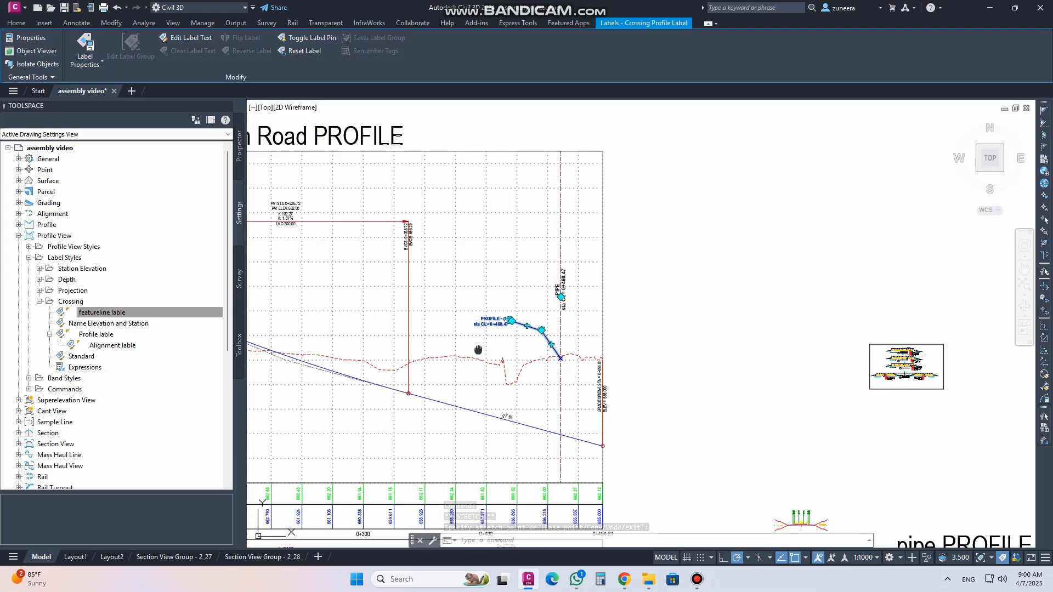
middle_click_drag(478, 350, 662, 336)
scroll(713, 333, "down", 2)
scroll(459, 306, "up", 2)
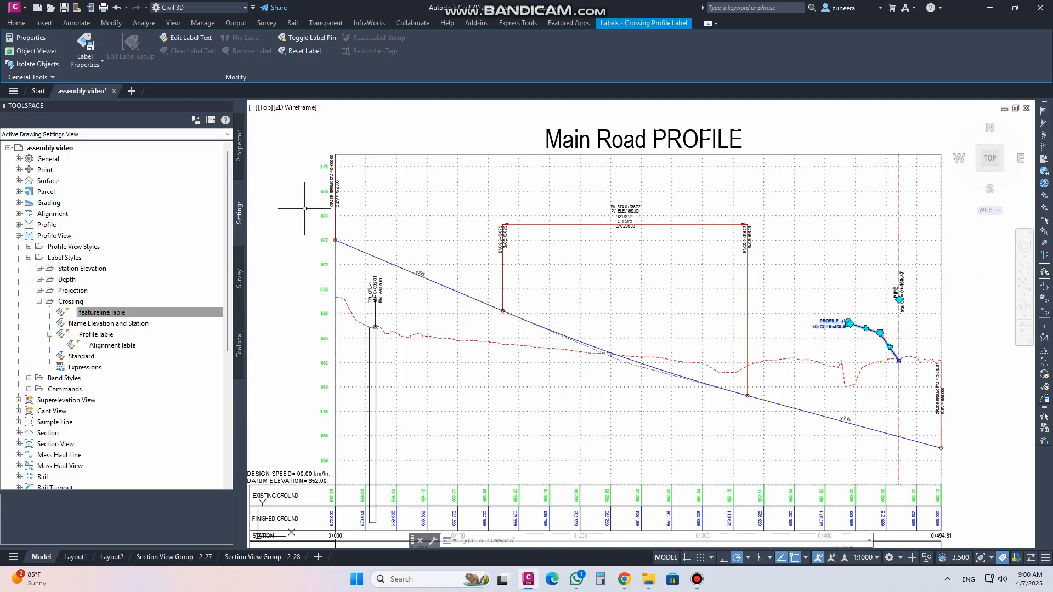
scroll(406, 303, "up", 6)
scroll(466, 239, "down", 4)
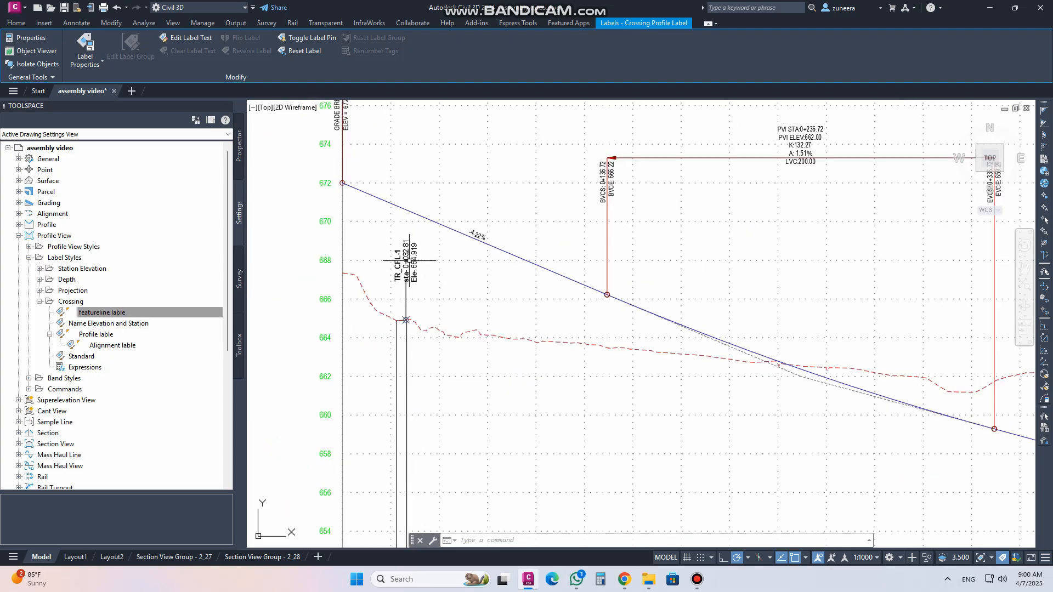
scroll(479, 270, "down", 3)
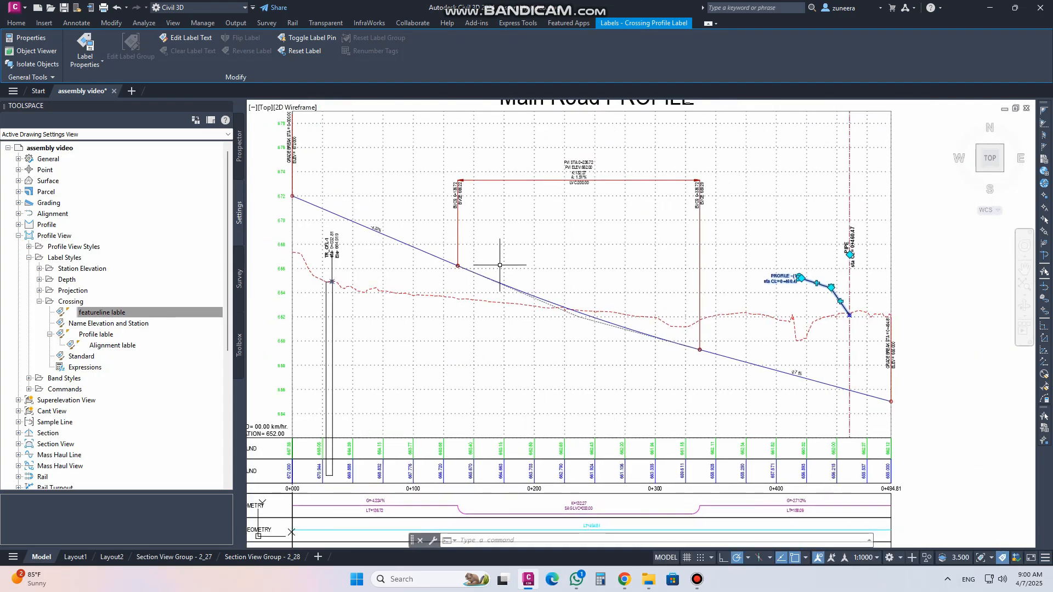